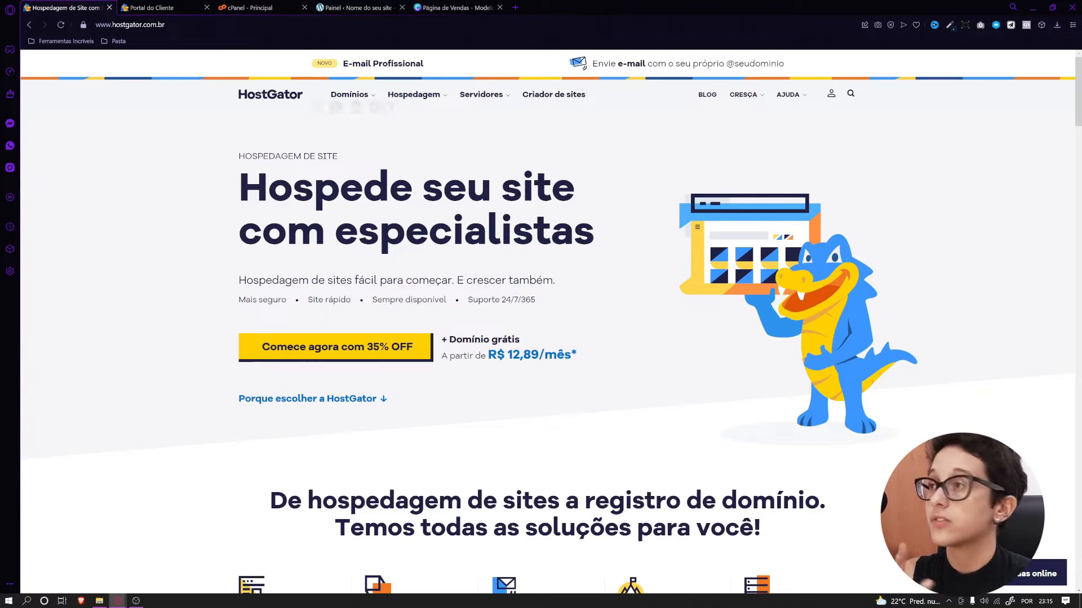
Open HostGator's site hosting page and compare the P, M and Turbo hosting plans
mouse_move(413, 96)
click(338, 160)
scroll(611, 381, down, 4)
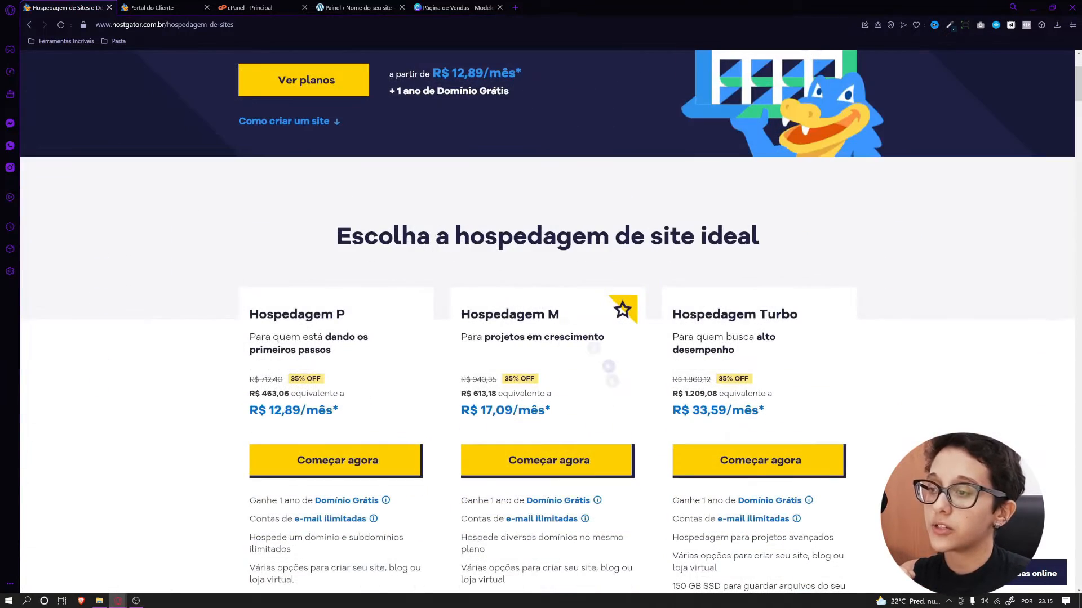
scroll(609, 366, down, 2)
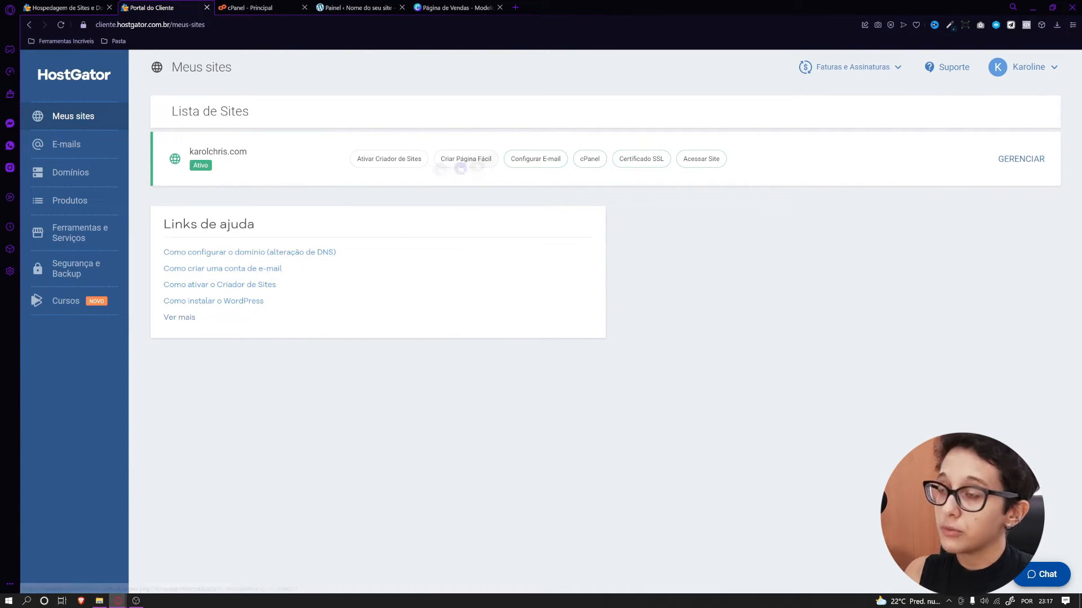
Move from the HostGator customer portal to the Softaculous WordPress installer and review its installation form
click(397, 165)
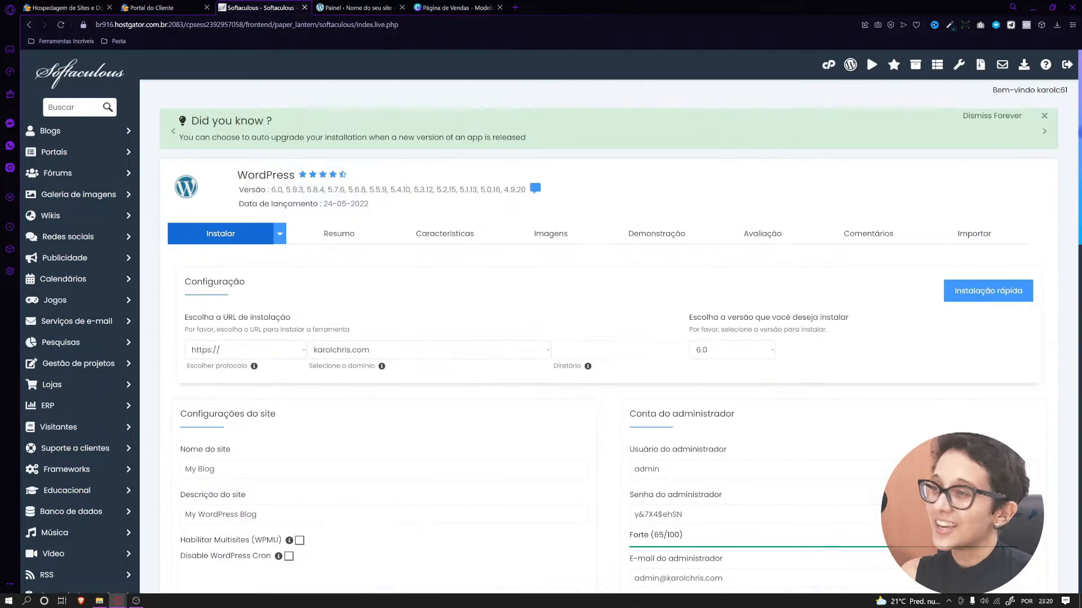
scroll(541, 321, down, 1)
scroll(540, 321, down, 5)
scroll(541, 321, up, 6)
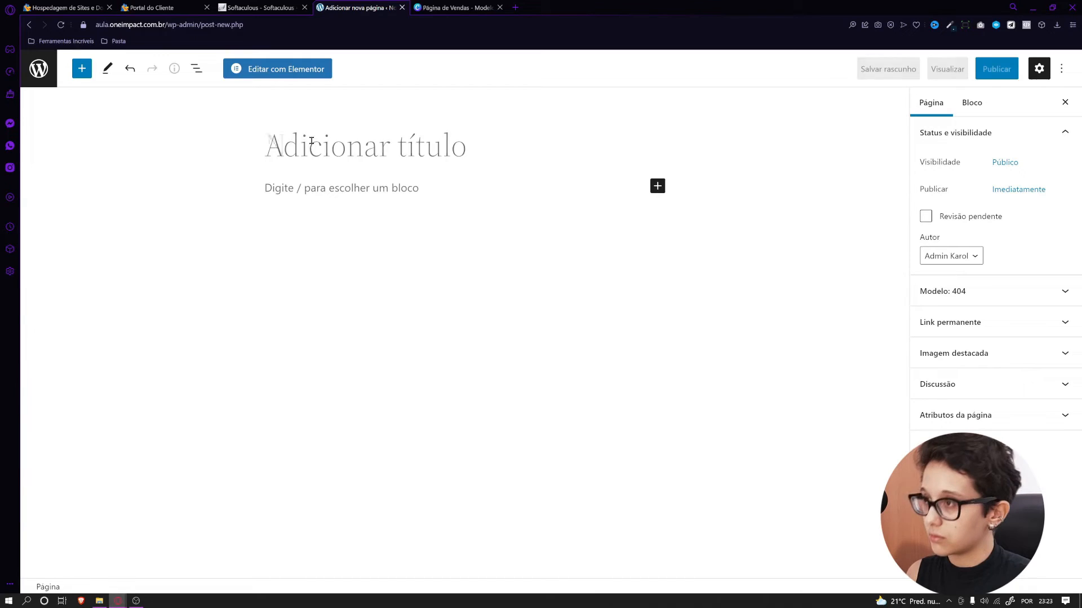
Title the new WordPress page "Nome do Produto 2" and shorten its URL slug by removing "-2" and the "nome-do-" prefix
text(Nome do Produto 2)
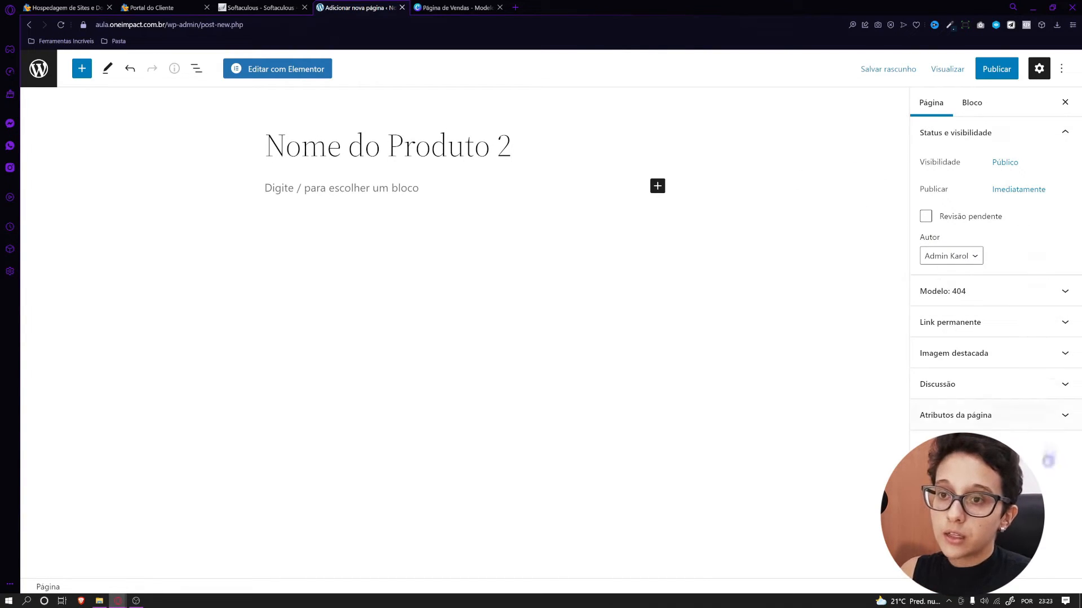
click(1012, 330)
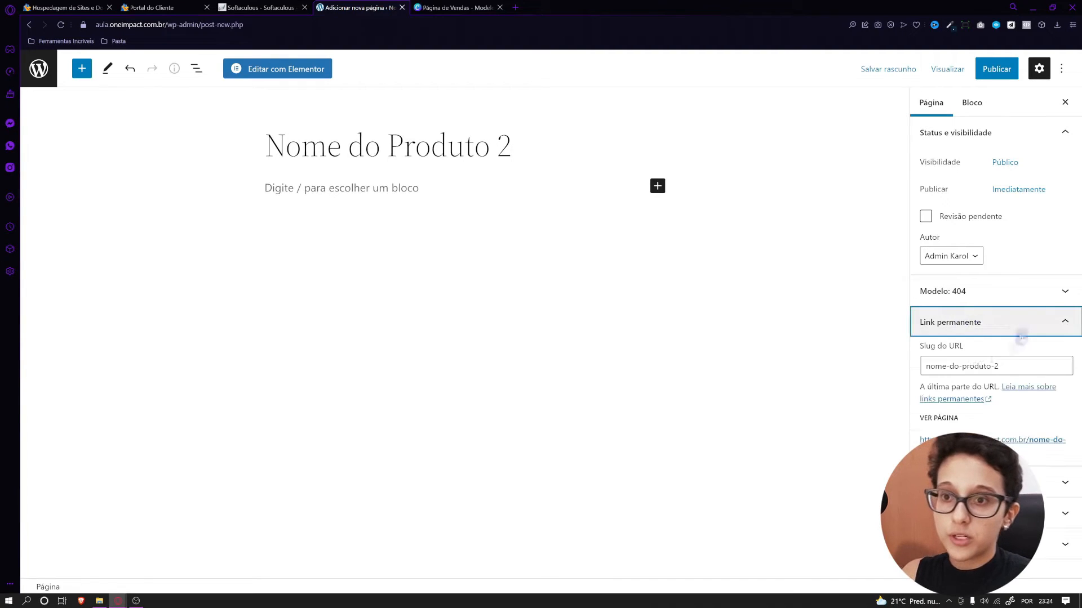
drag(1007, 366, 991, 366)
key(BackSpace)
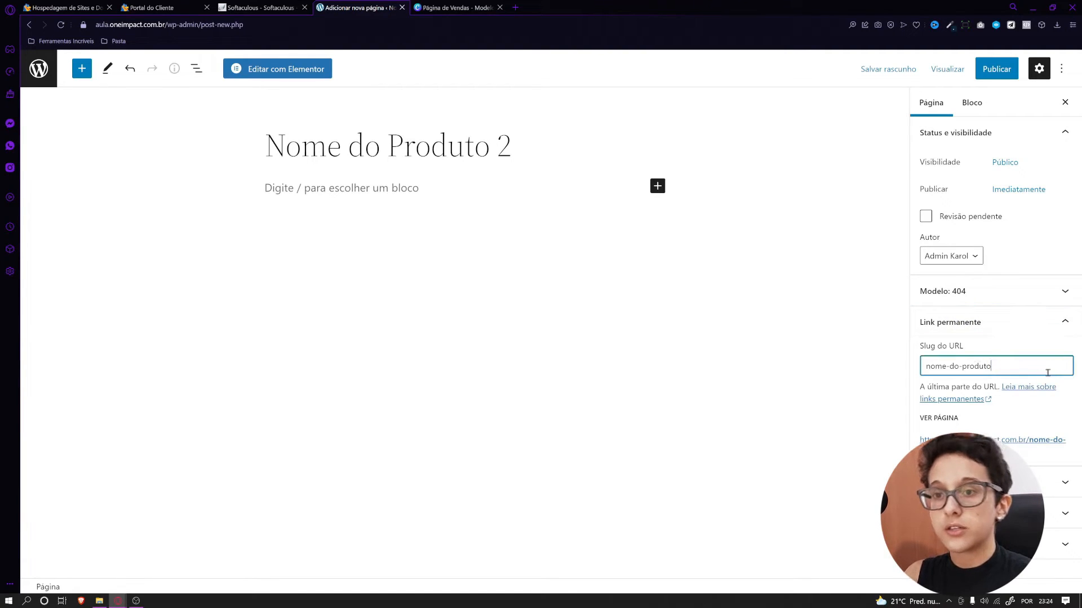
drag(962, 366, 925, 366)
key(BackSpace)
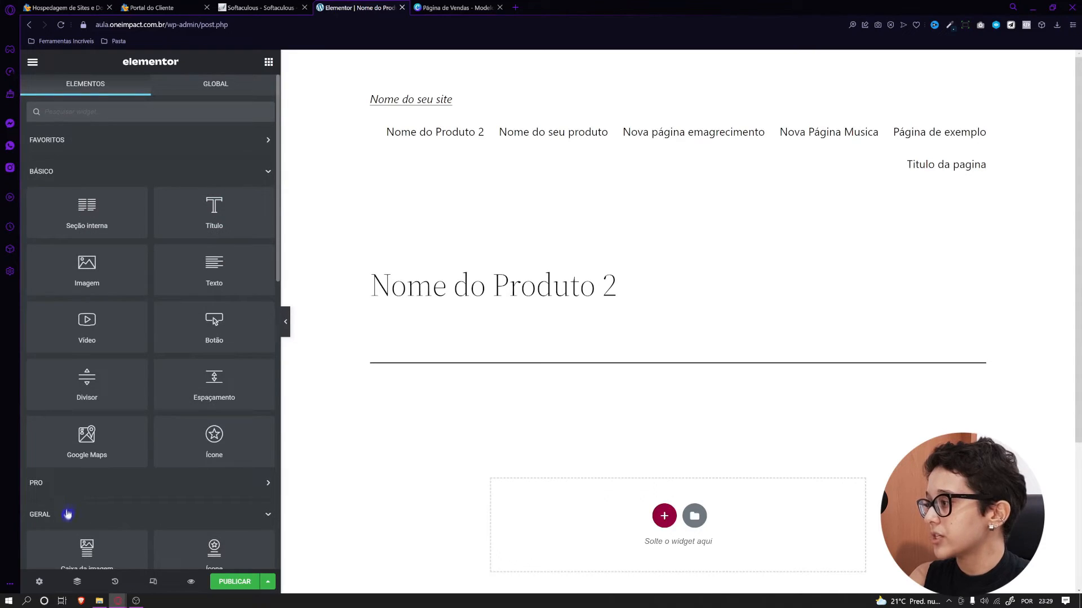
Look through Elementor's widgets and review the "Página de Vendas - Modelo" layout in Canva
click(67, 515)
drag(230, 279, 488, 349)
scroll(149, 364, down, 2)
scroll(148, 355, up, 2)
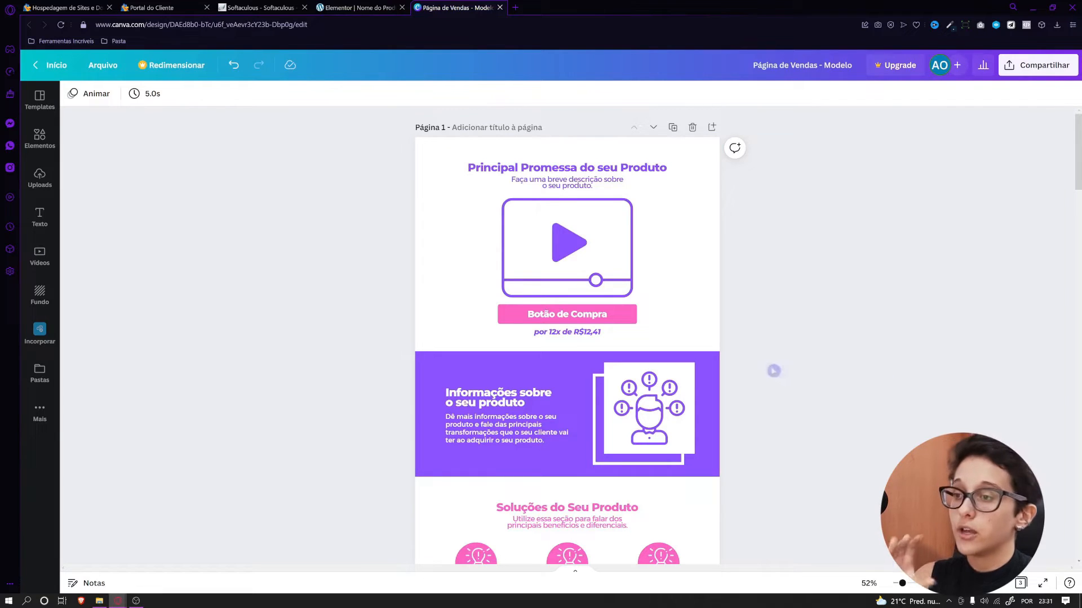
drag(902, 583, 905, 585)
scroll(847, 512, up, 2)
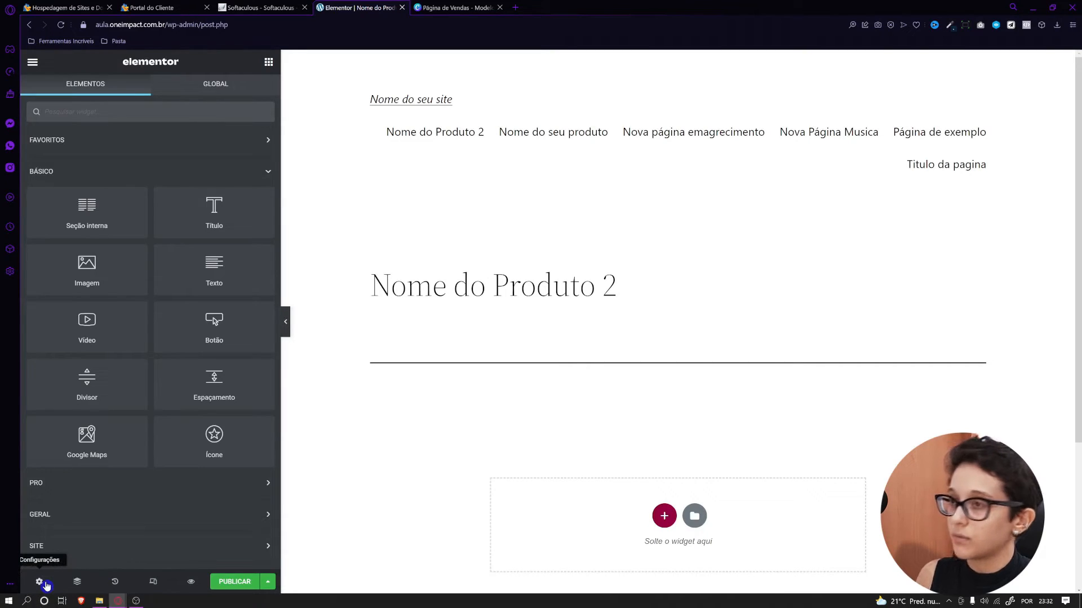
Set the page layout to a blank canvas without the theme's header and page title
click(45, 584)
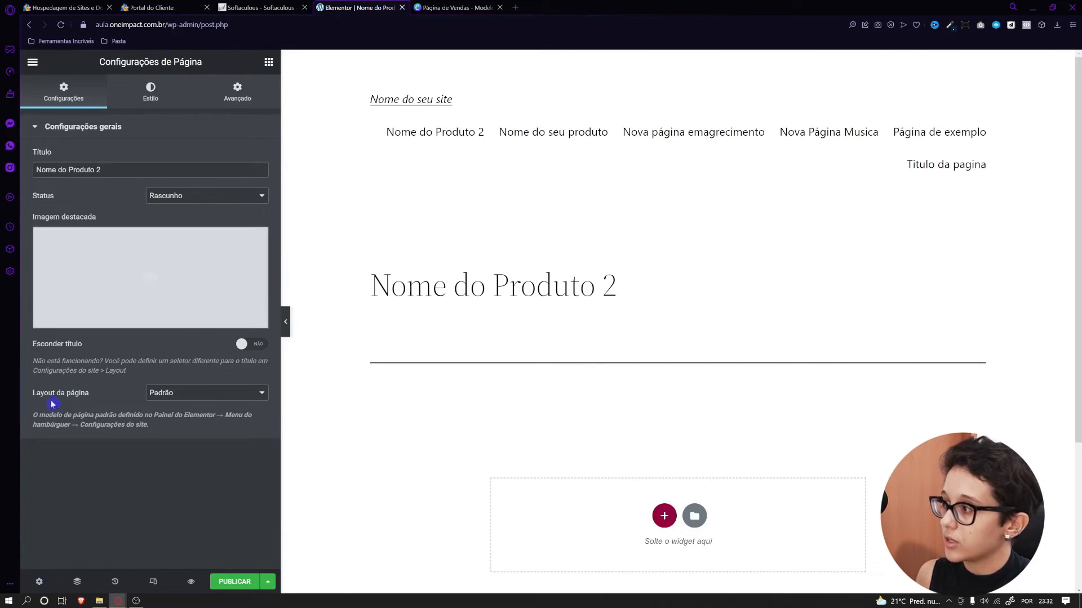
click(164, 394)
click(180, 410)
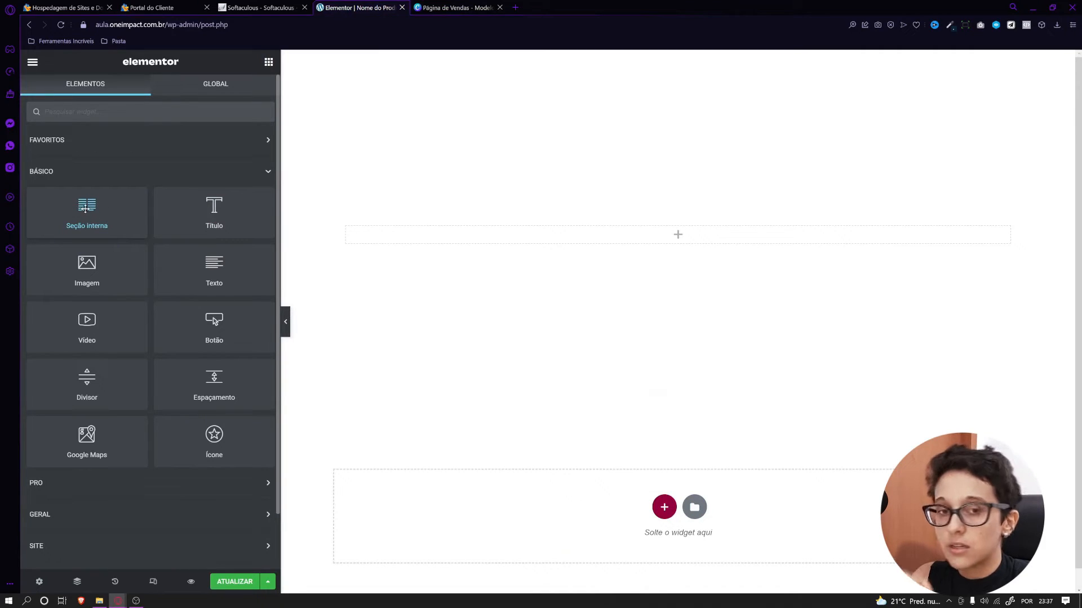
Insert an inner section into the empty section and open its column and inner section settings
drag(85, 210, 490, 236)
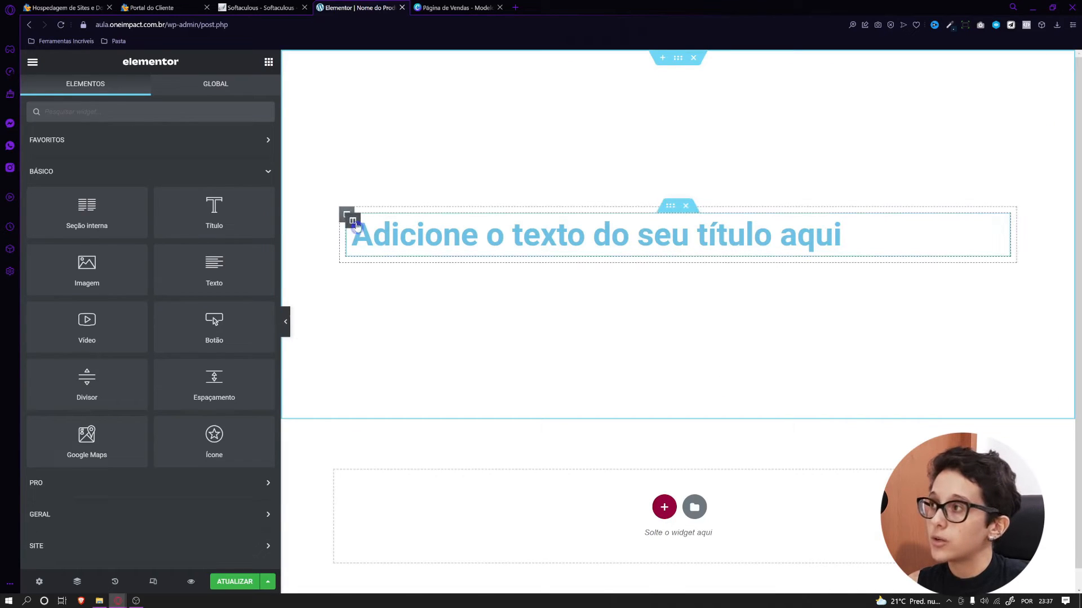
click(353, 221)
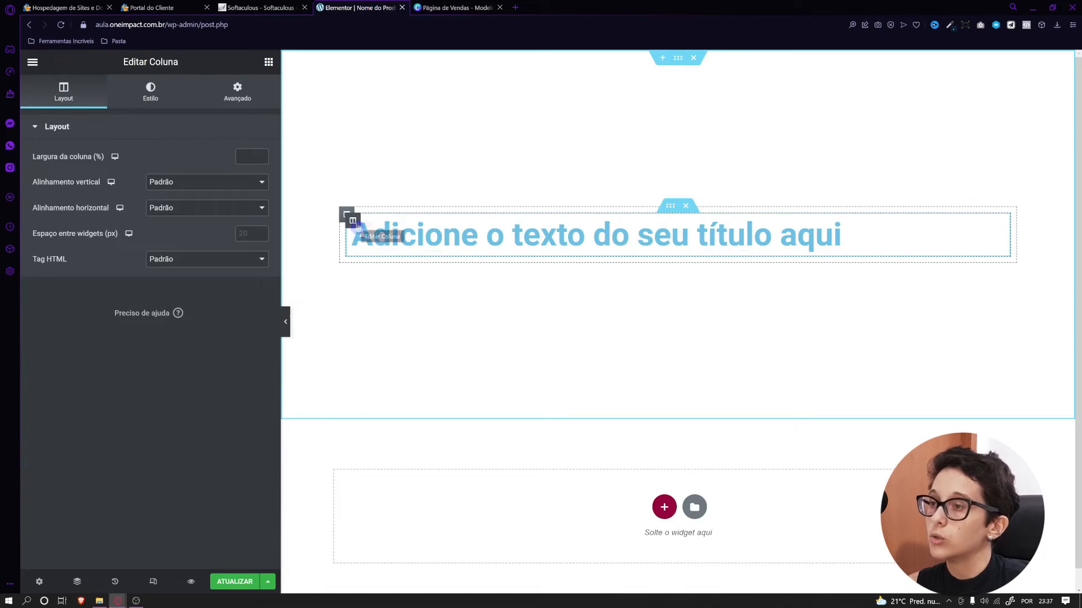
click(670, 211)
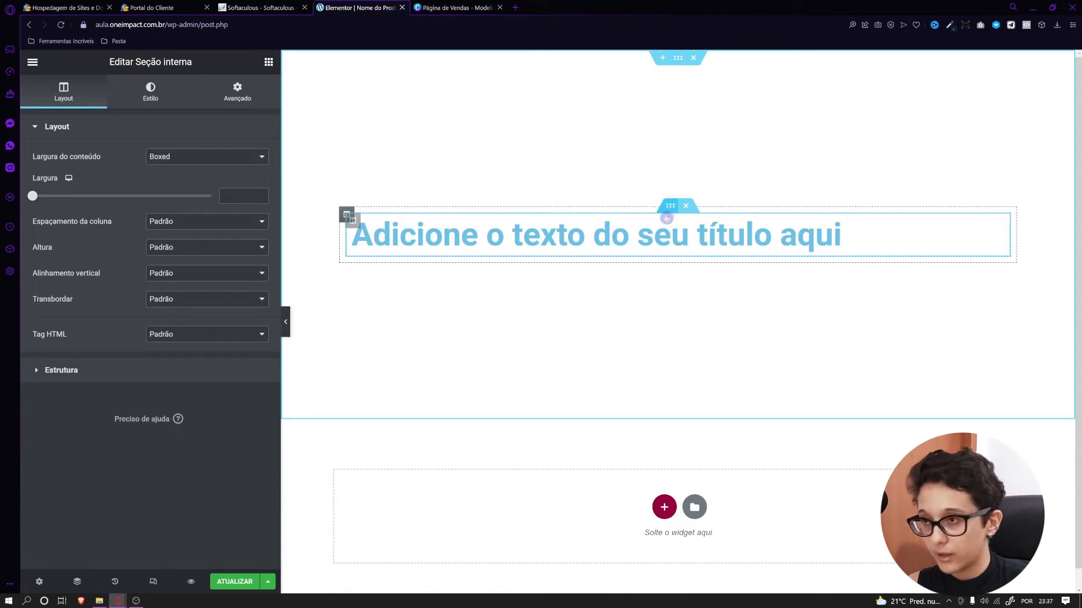
Centre the title in the inner section and set its font size to 38 px
click(667, 219)
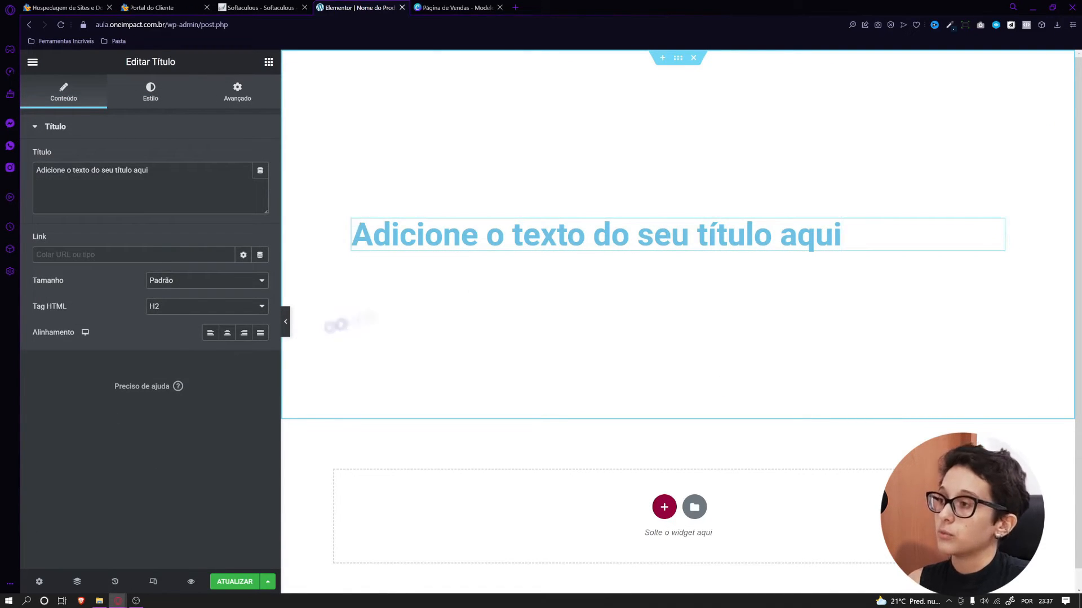
click(227, 333)
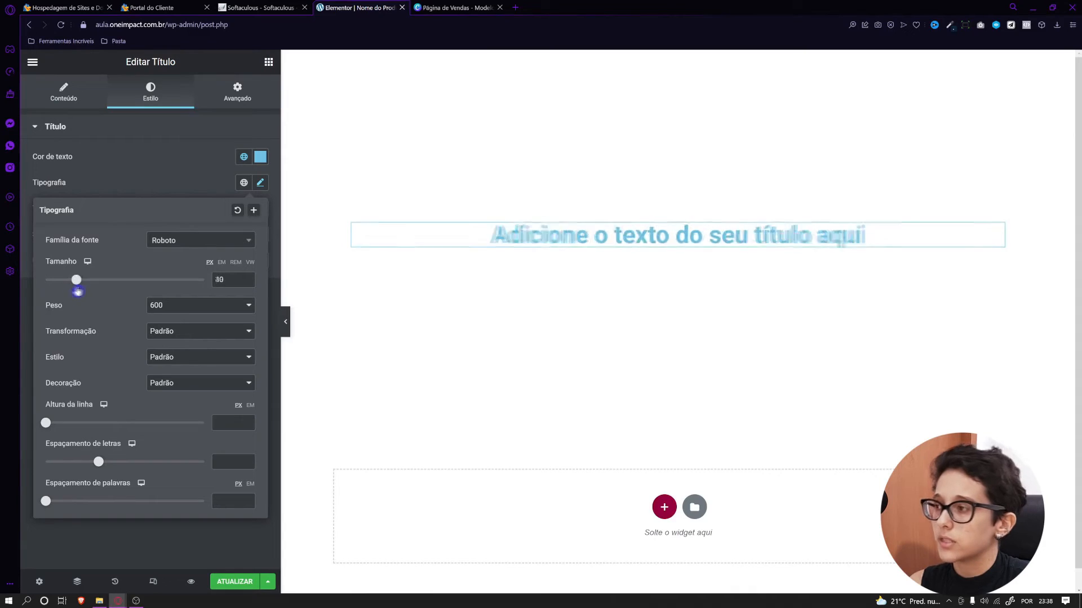
drag(80, 282, 88, 288)
double_click(222, 281)
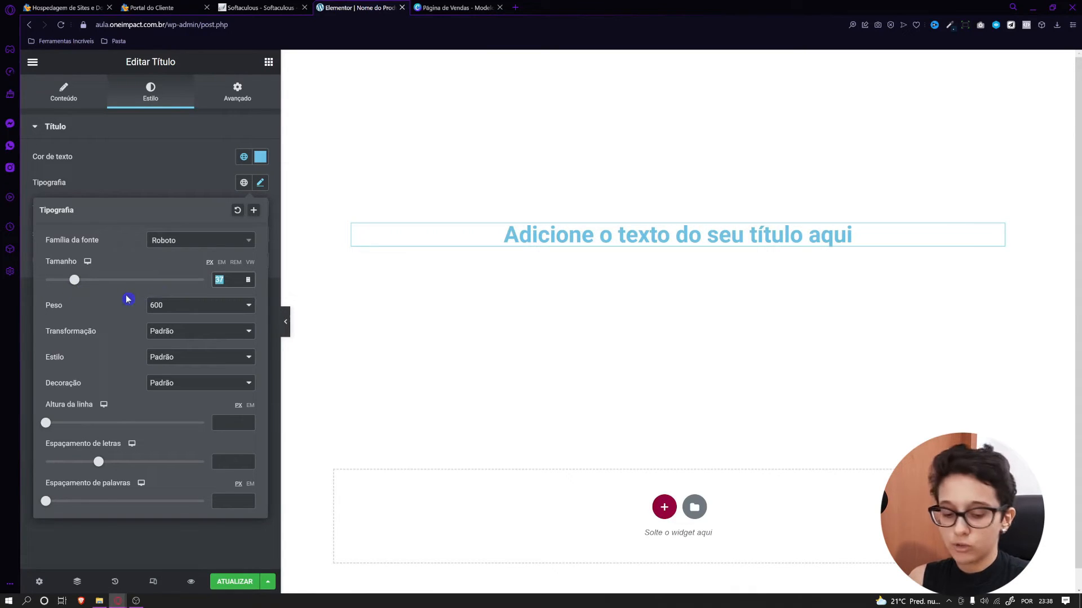
text(38)
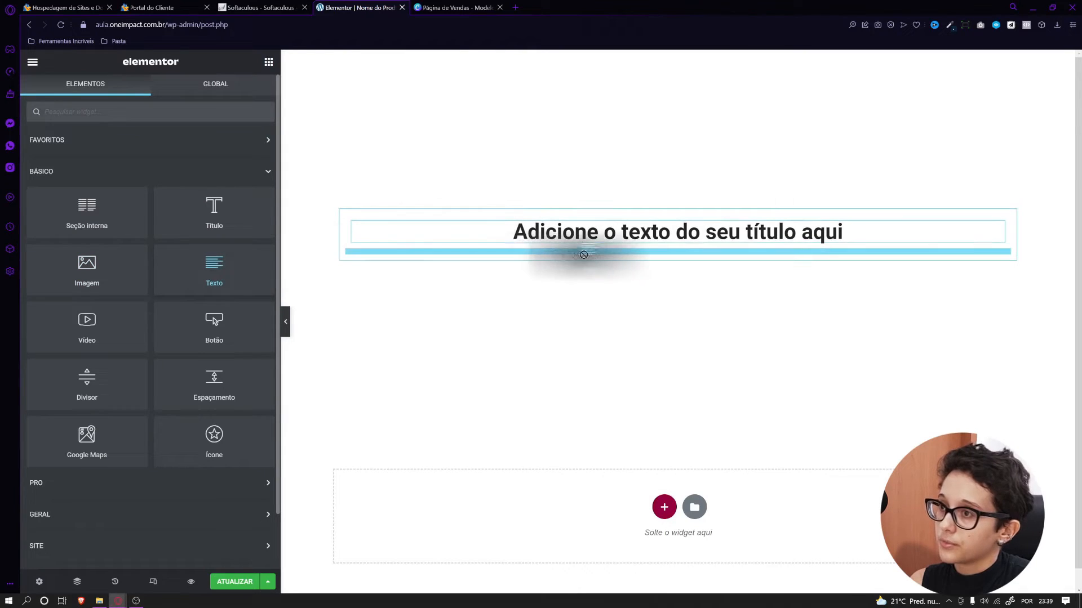
Add a text widget below the title and set its font size to 18 px
drag(592, 247, 648, 236)
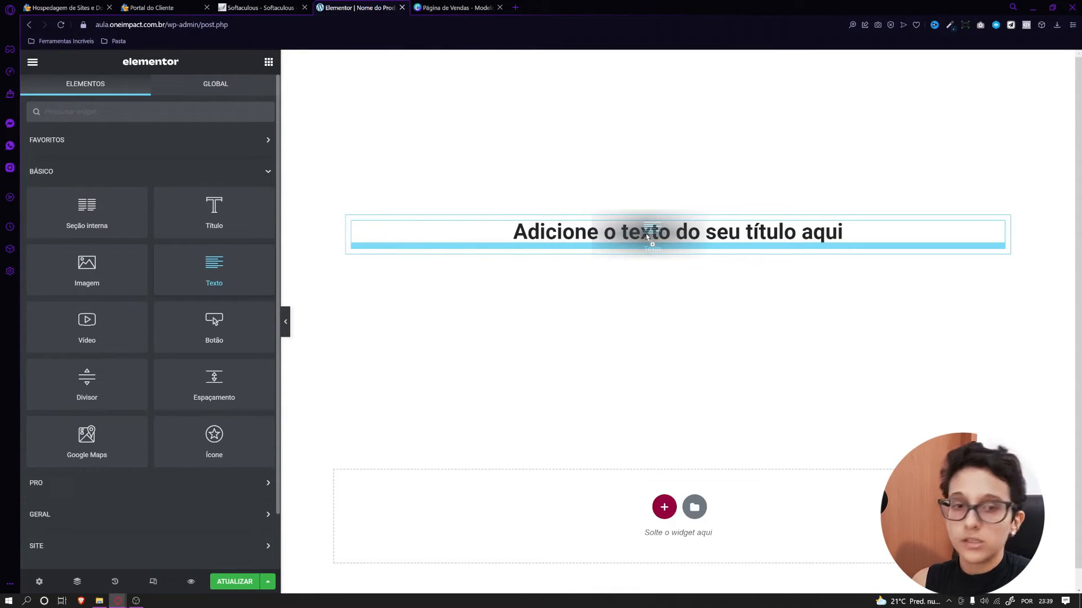
drag(647, 237, 647, 237)
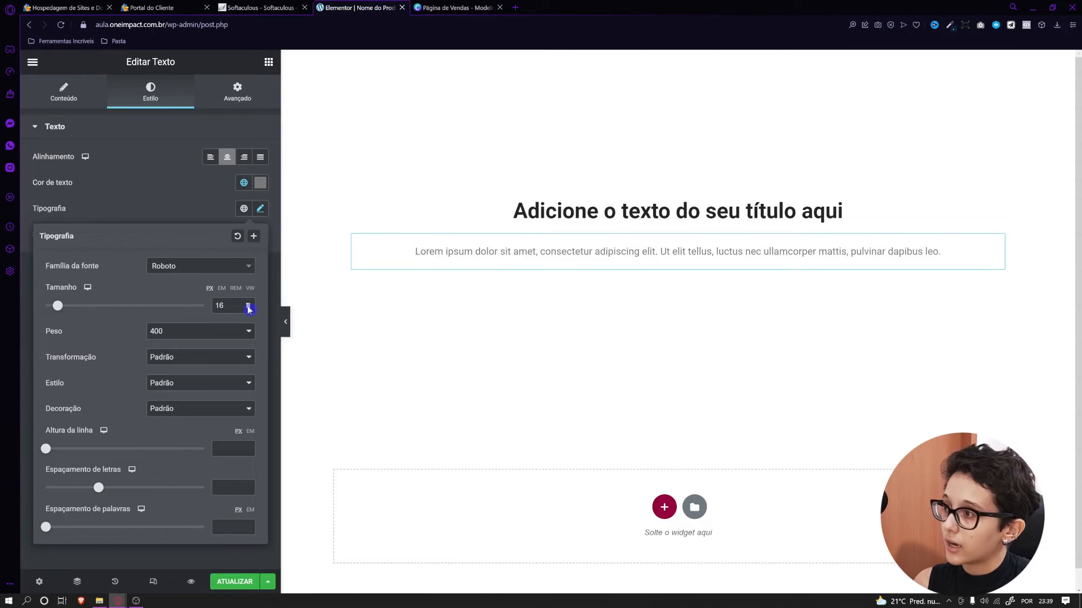
text(20)
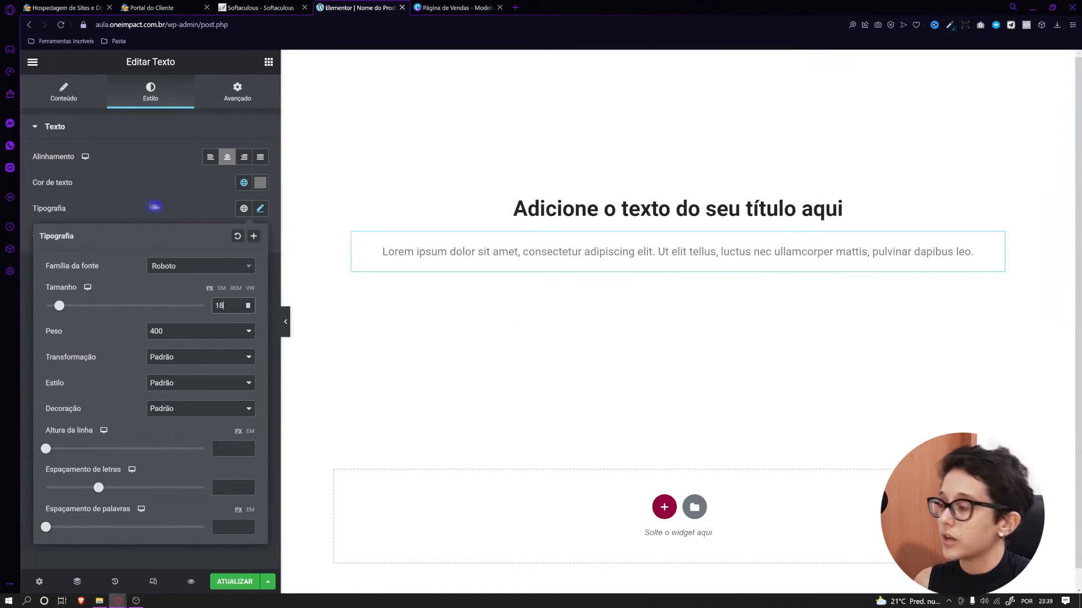
click(159, 207)
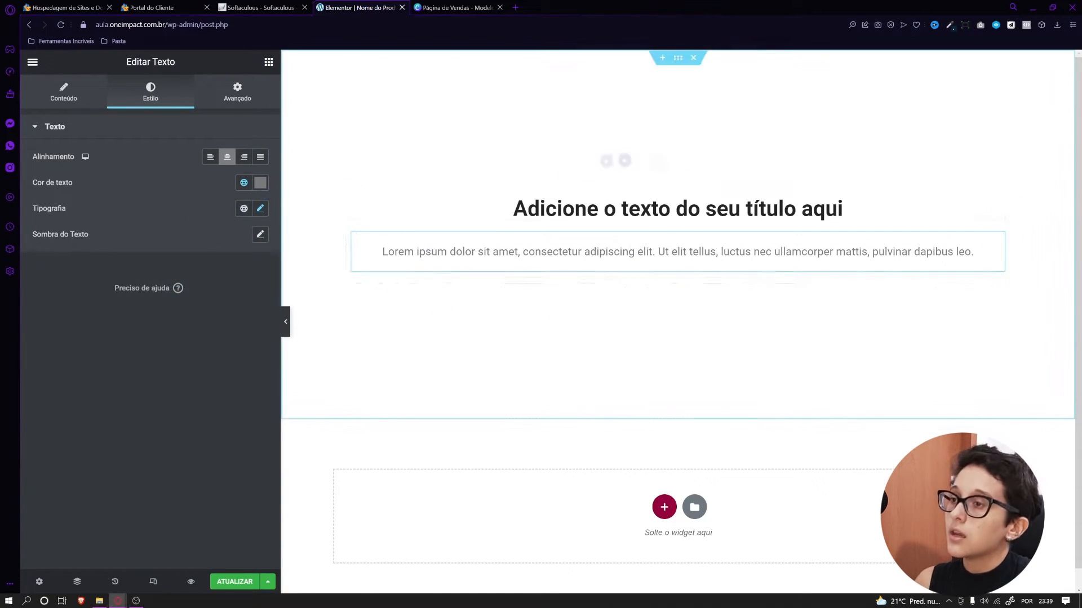
Try placing a video widget directly below the text block
drag(674, 174, 660, 259)
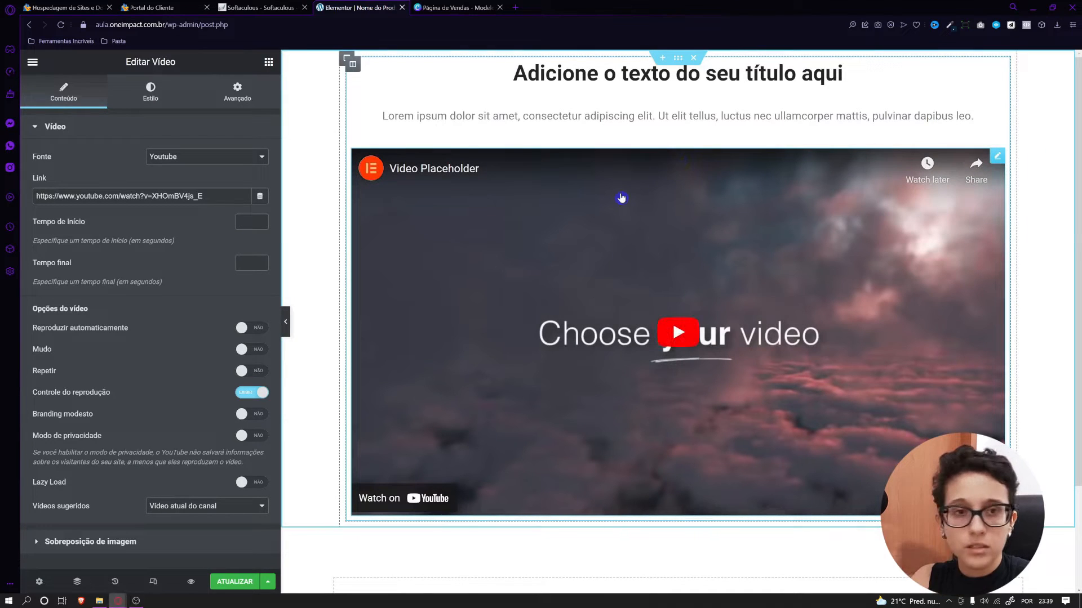
right_click(998, 164)
click(986, 333)
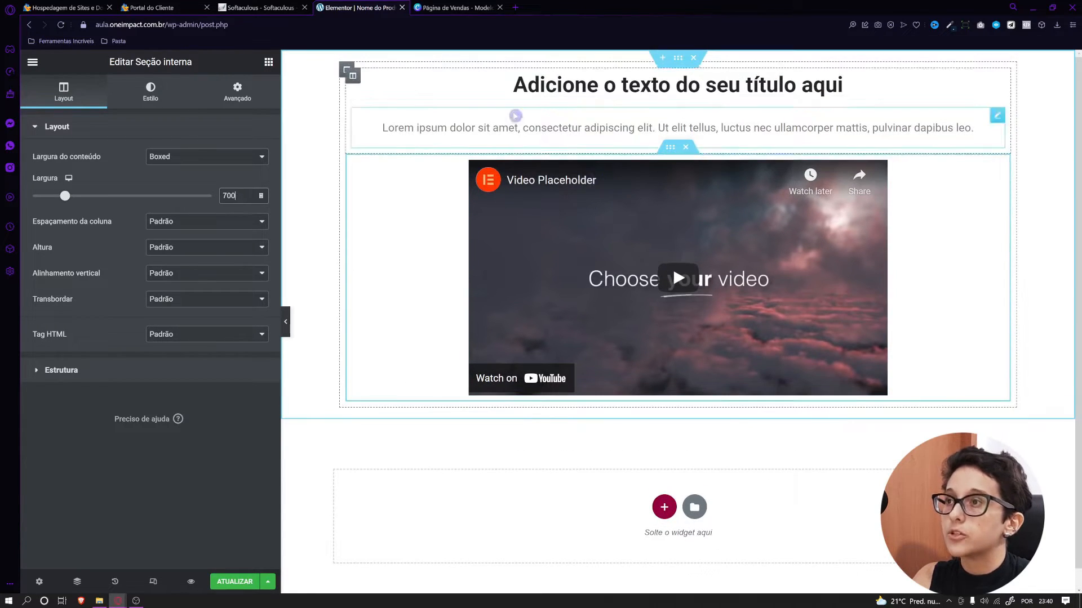
Show the page structure navigator and set the width of the inner section holding the title and text to 800
right_click(514, 112)
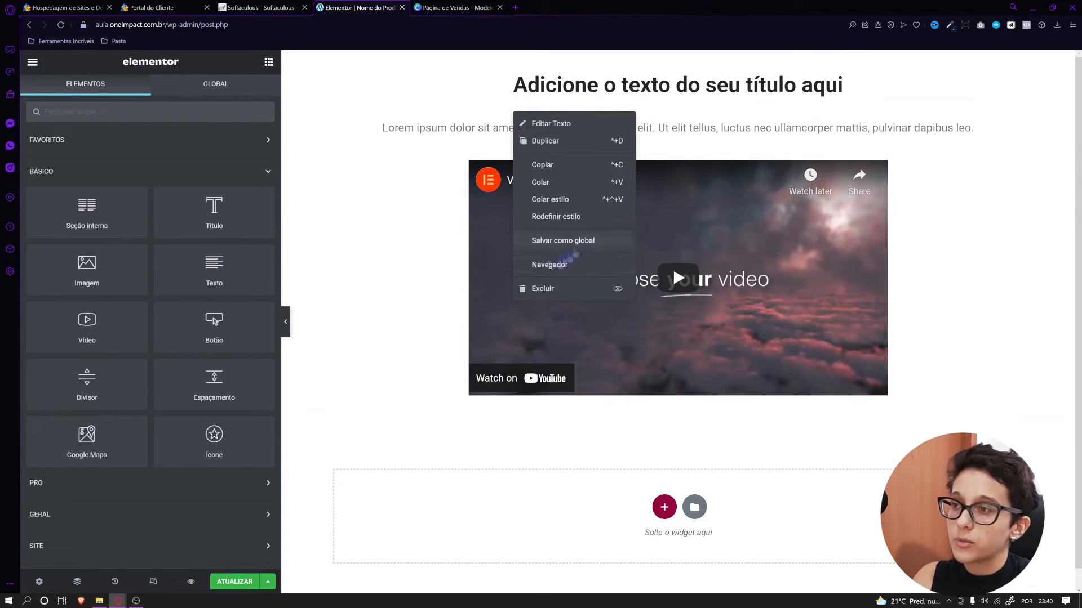
click(560, 266)
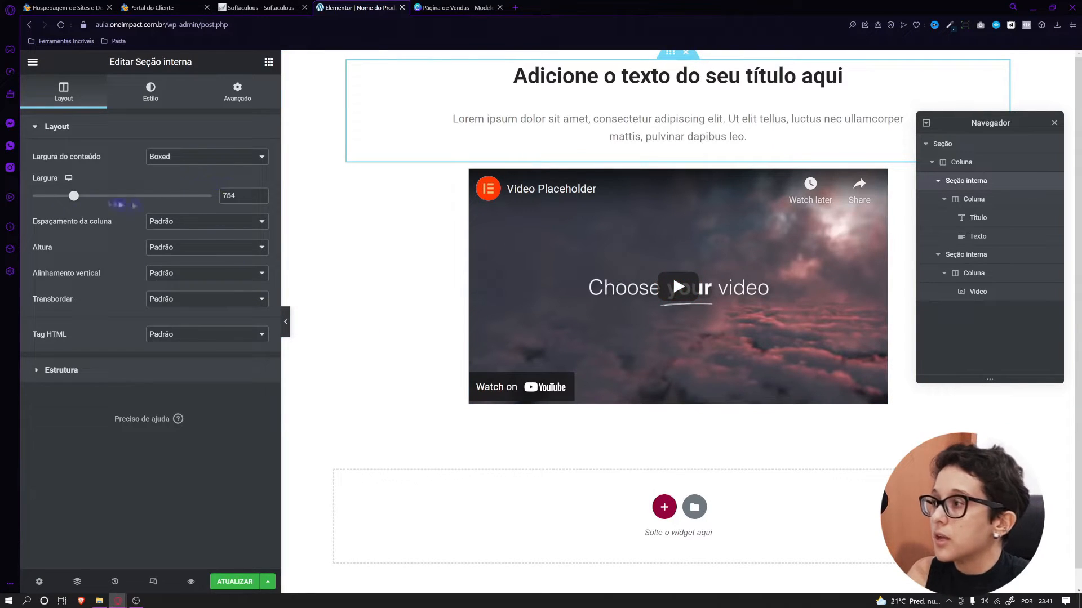
double_click(243, 193)
text(800)
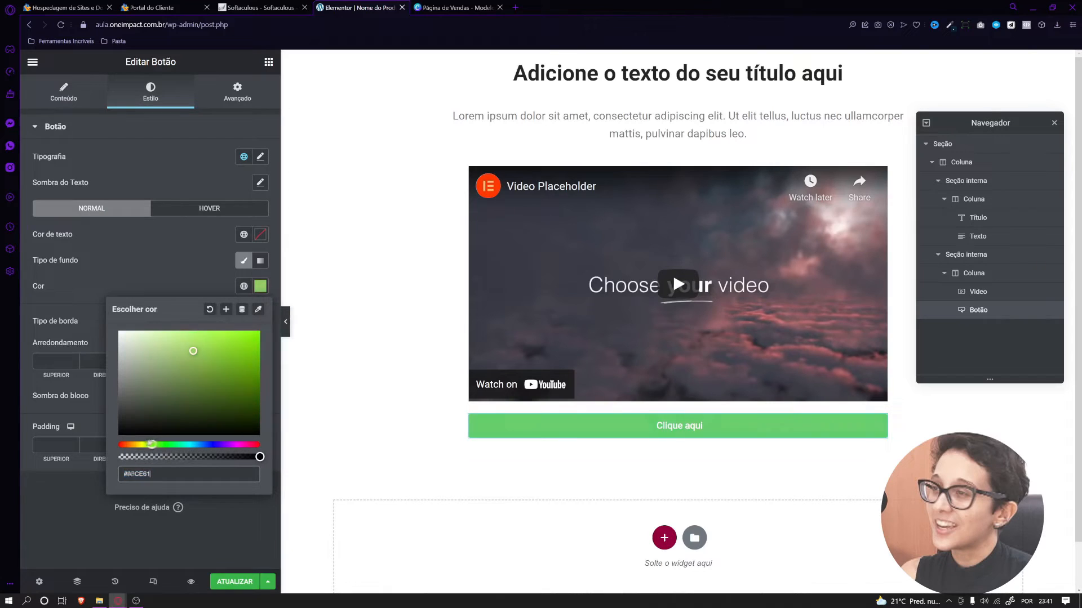
Change the background colour of the button below the video to bright blue
drag(151, 444, 133, 447)
click(231, 339)
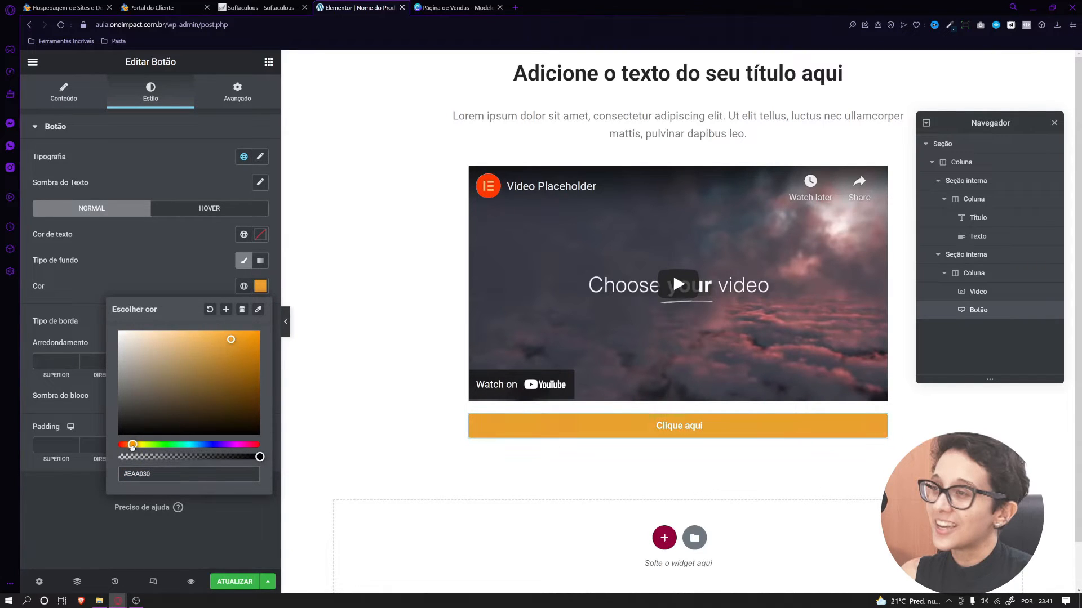
drag(231, 339, 257, 332)
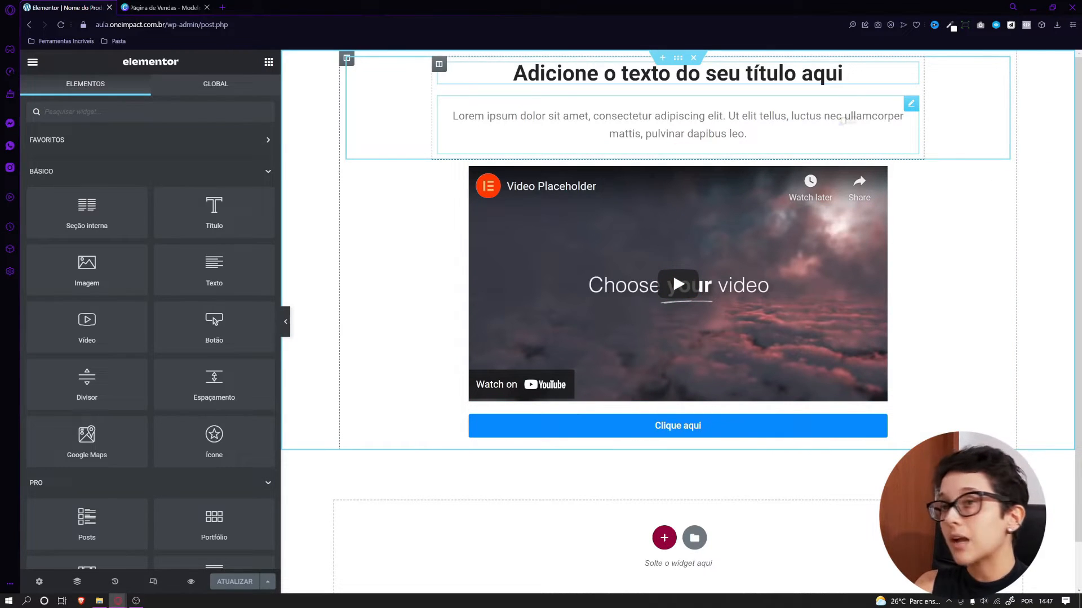
Set the font weight of the description text below the title to a medium weight just under 600
click(911, 103)
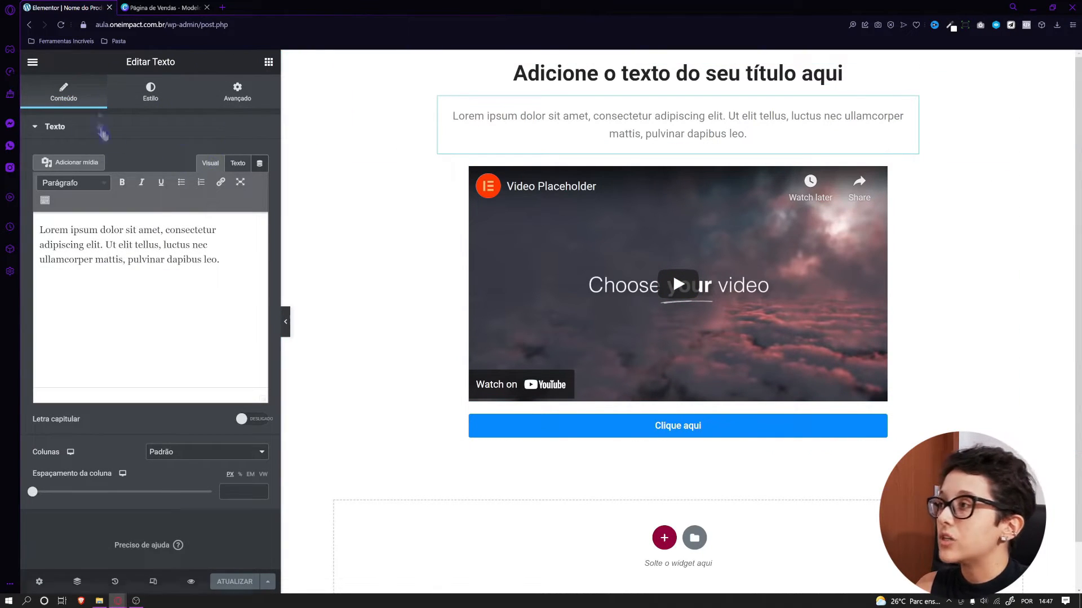
click(152, 95)
click(259, 209)
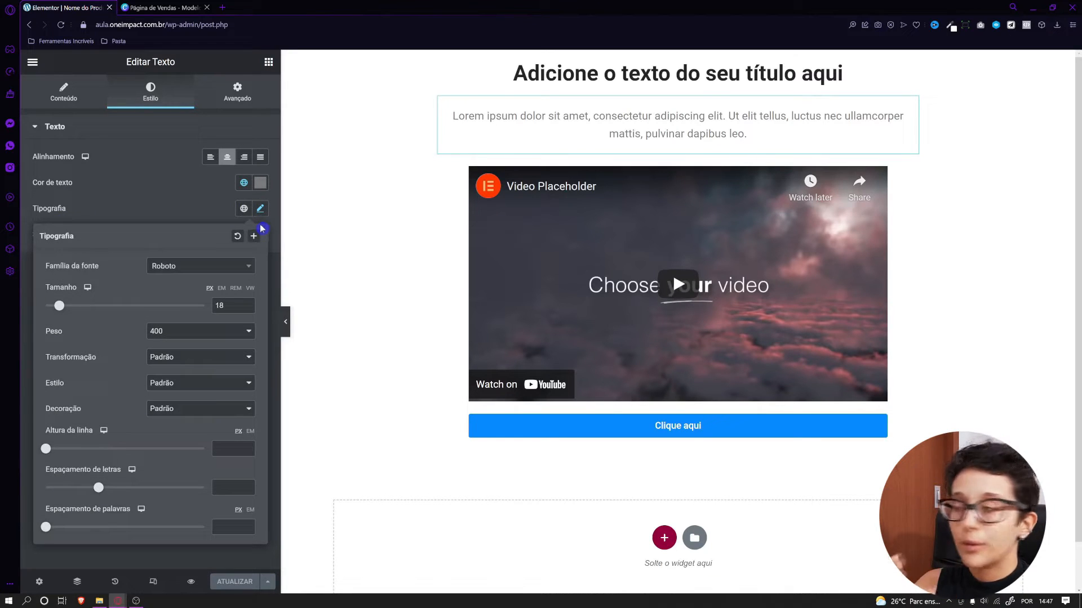
click(169, 331)
click(156, 392)
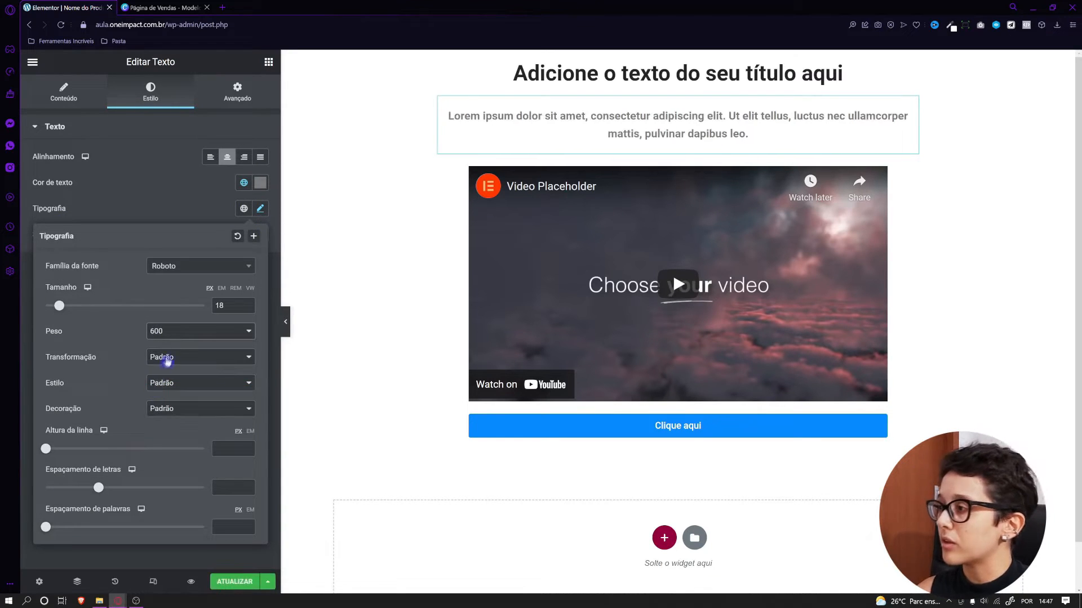
click(173, 335)
click(161, 383)
click(557, 187)
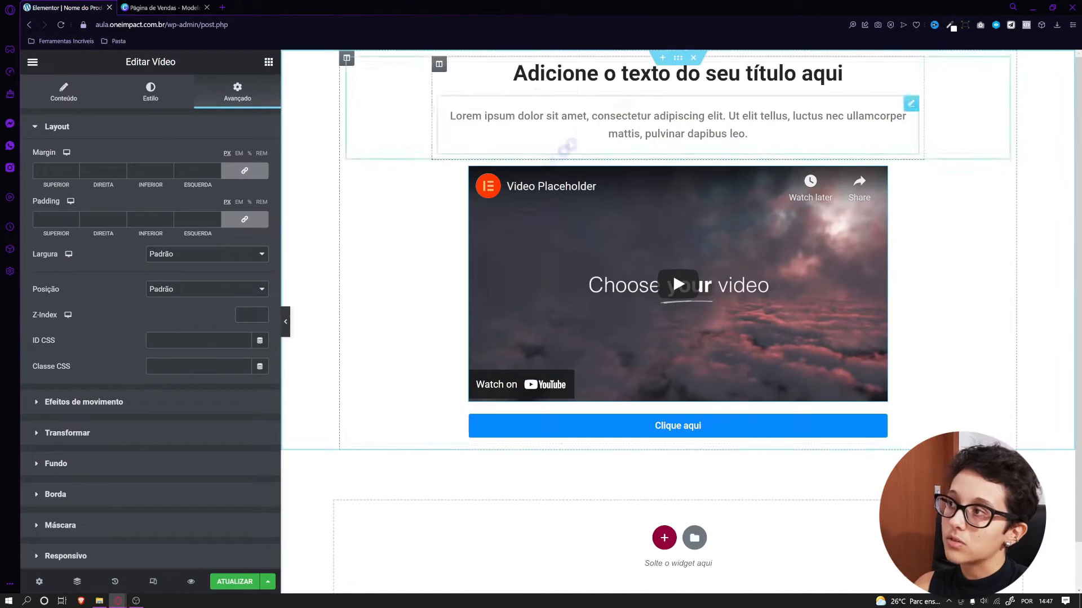
Set the title's bottom margin to -30 px, leaving its other margins at 0
click(520, 74)
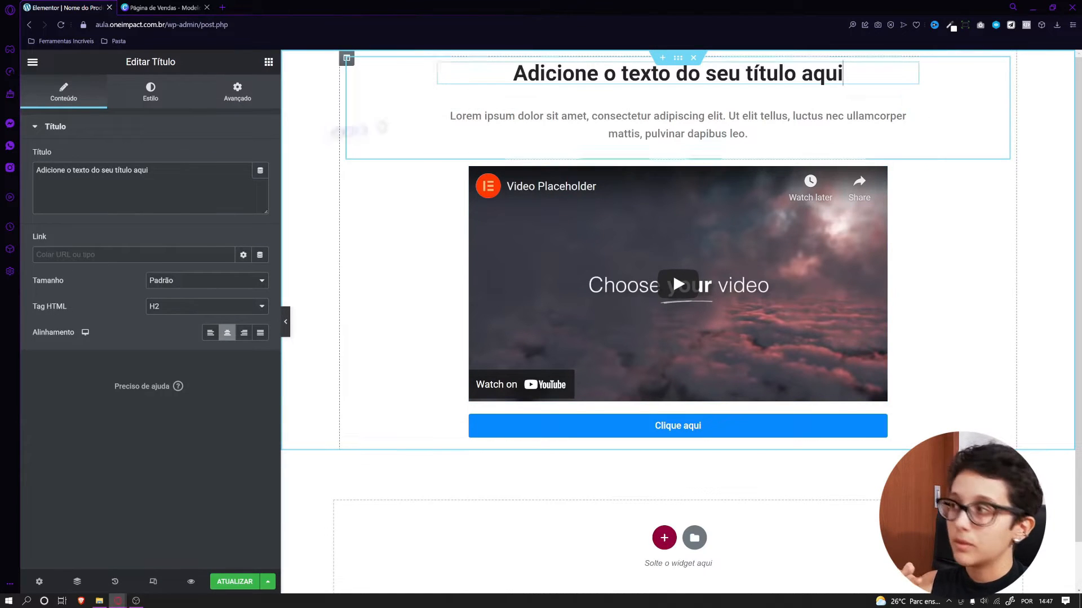
click(247, 96)
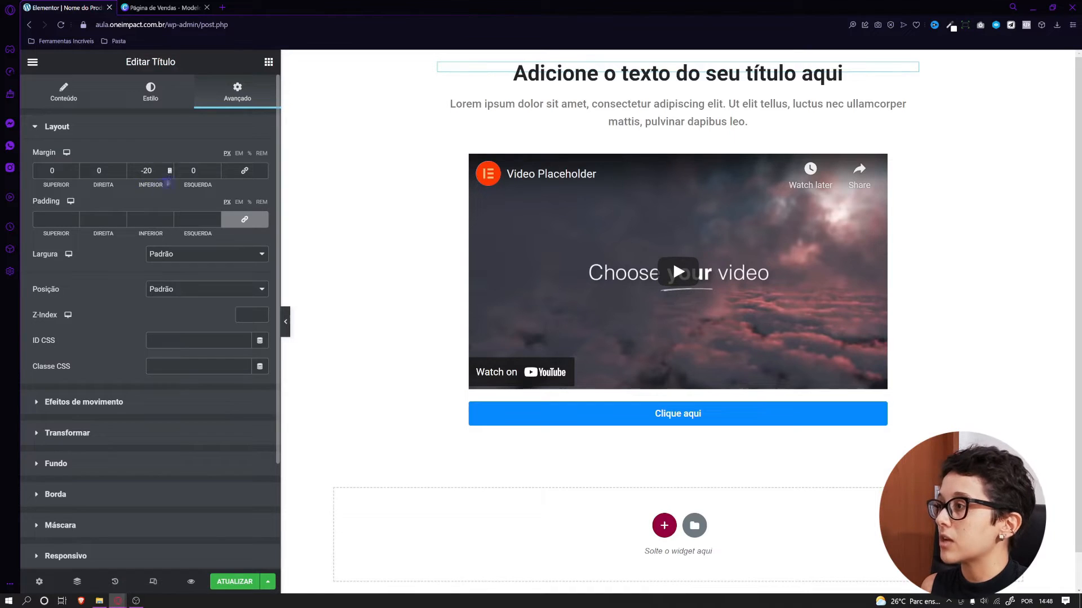
click(170, 173)
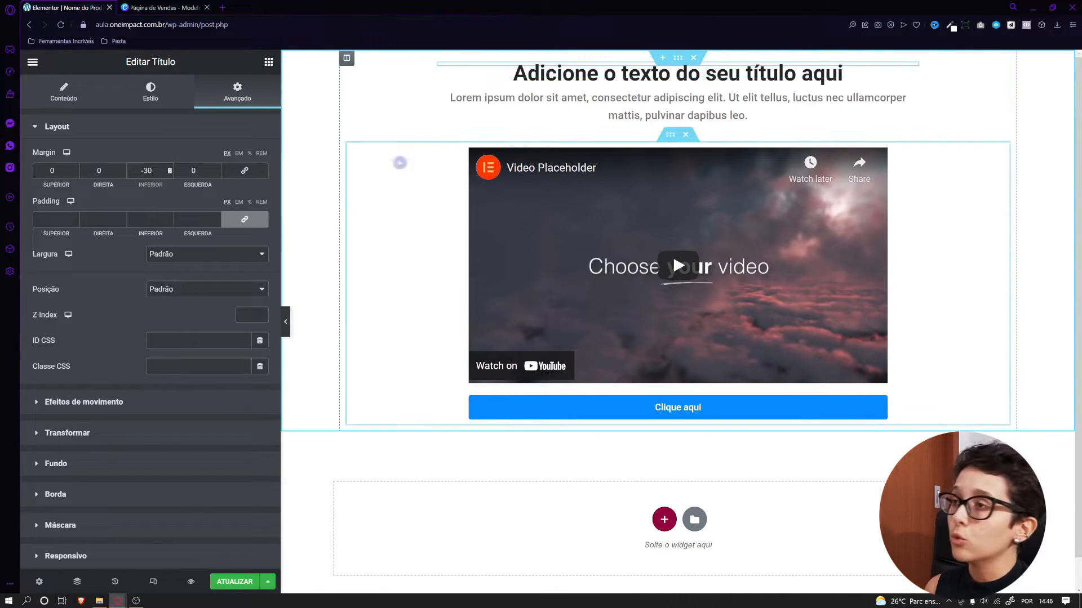
Set the main section's top and bottom padding to 50 px, with 0 on the other sides
click(678, 58)
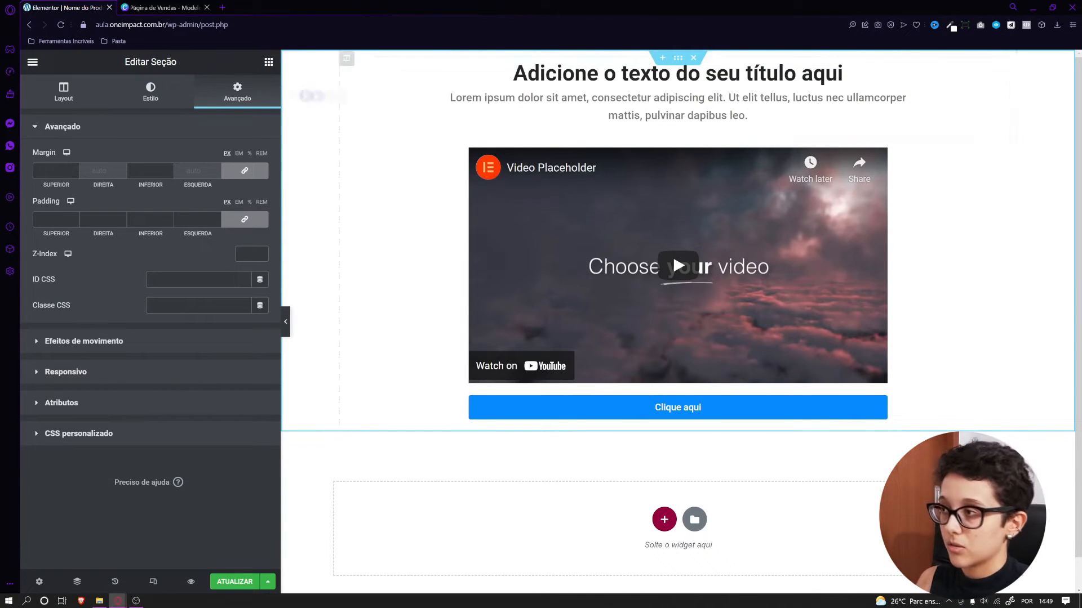
click(231, 96)
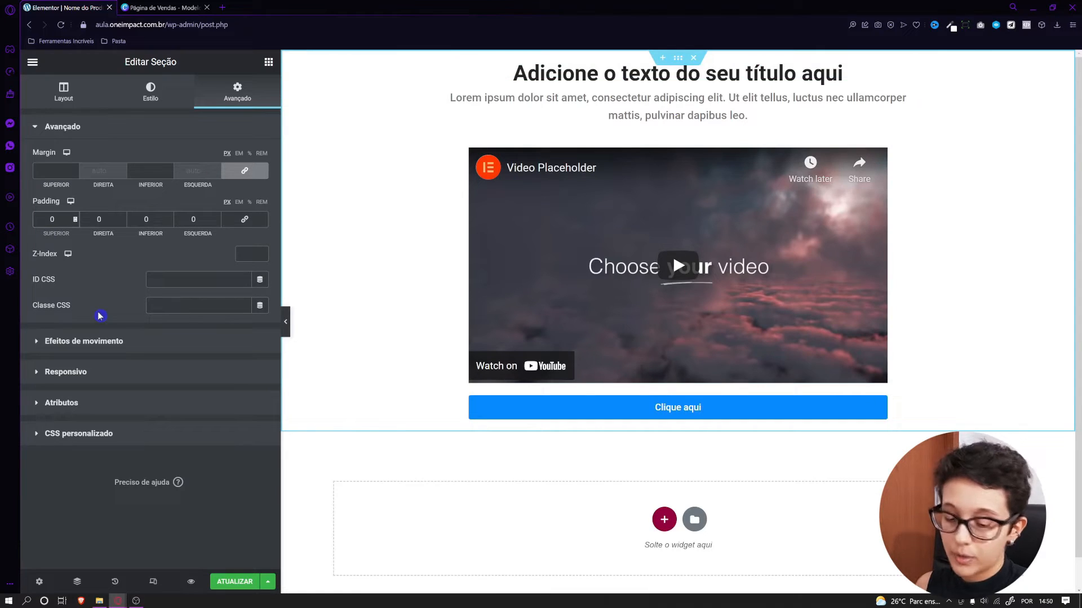
text(5)
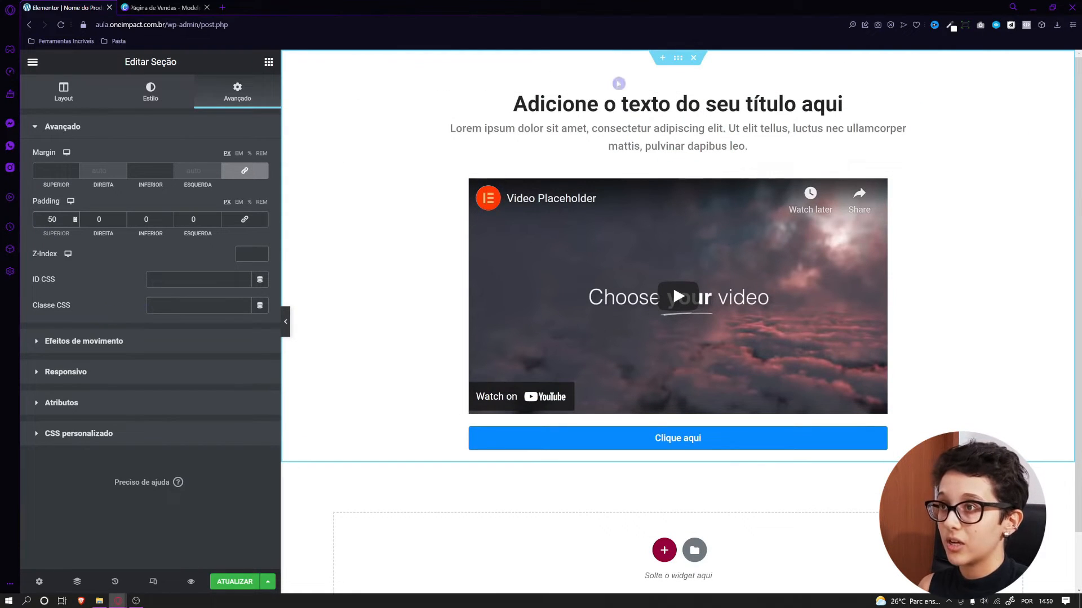
click(143, 220)
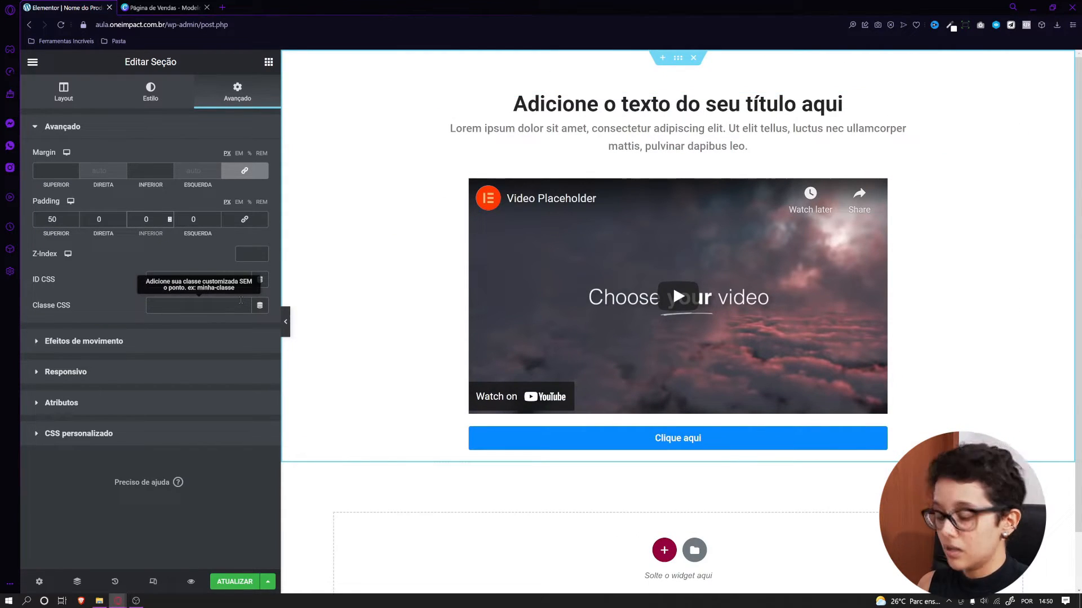
text(5)
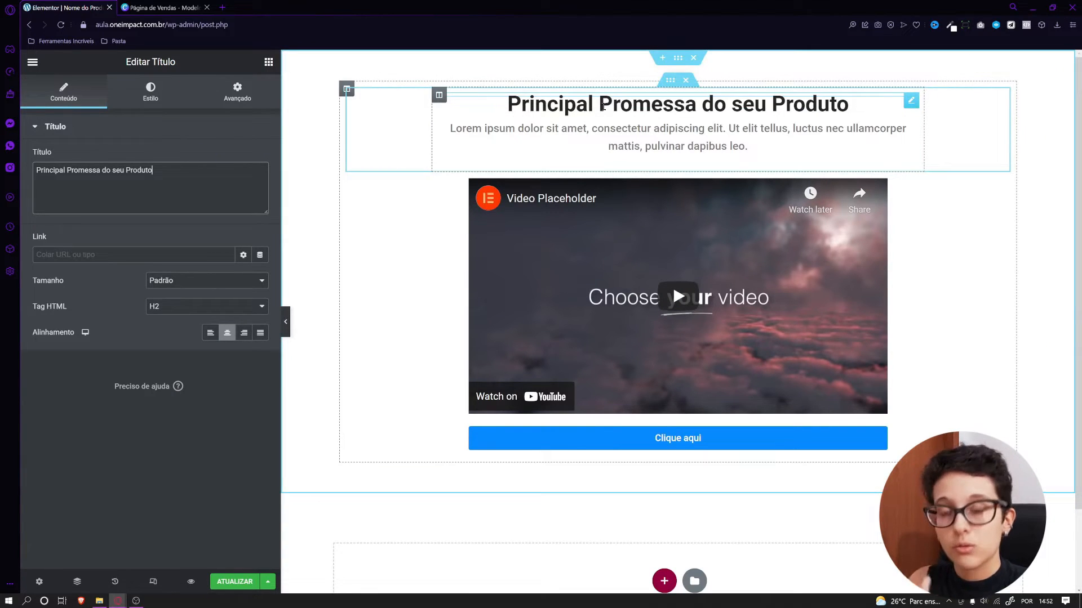
Set the title's text colour to #8C52FF, copied from the heading in the Canva sales page model
click(153, 97)
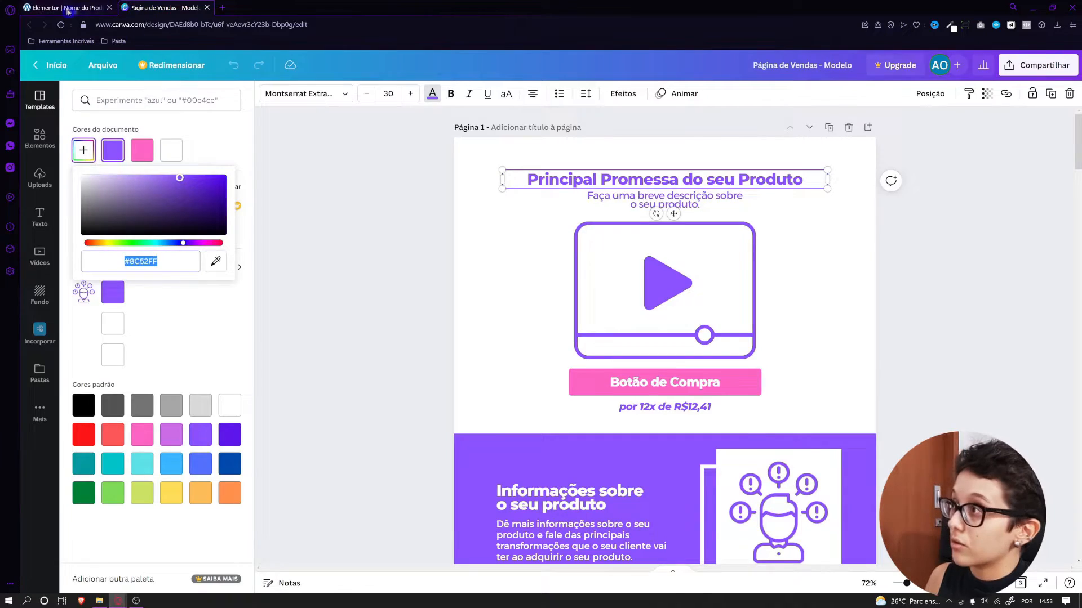
click(68, 10)
triple_click(197, 342)
text(#8C52FF)
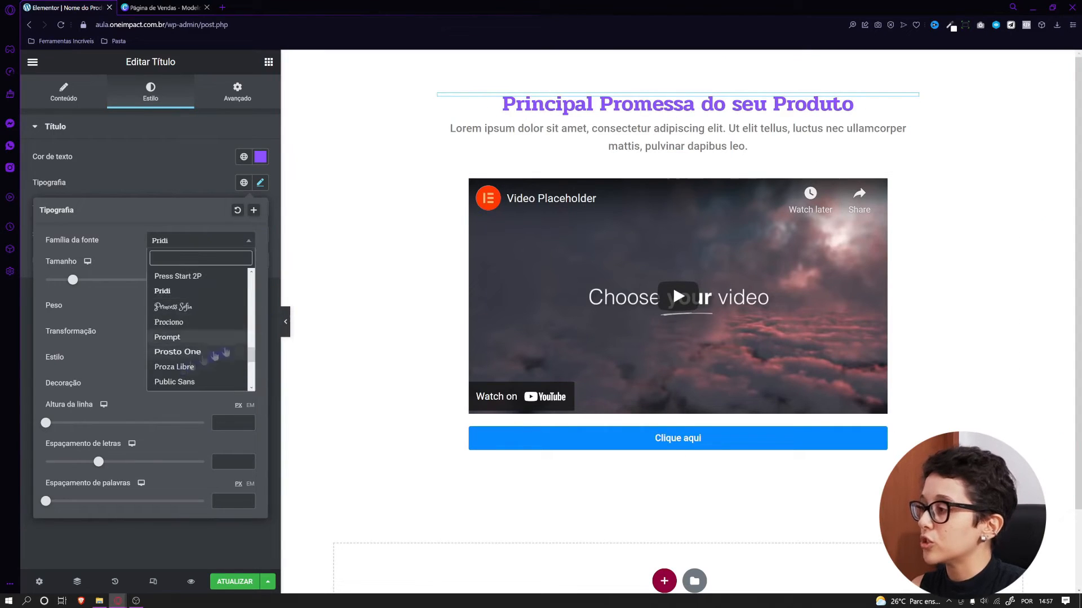
Set the title's font family to Montserrat
click(203, 352)
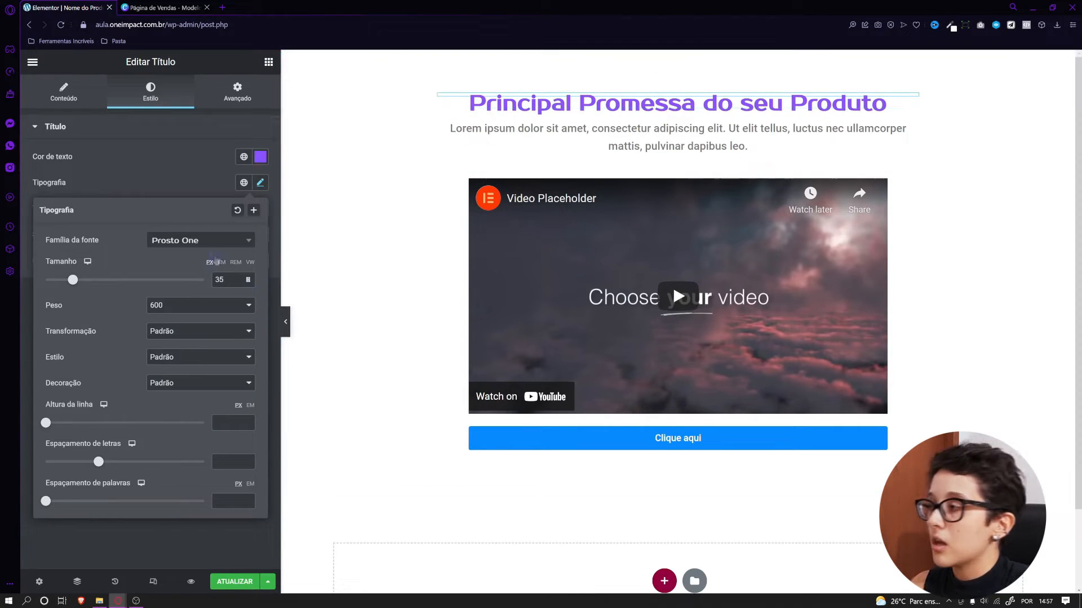
click(214, 248)
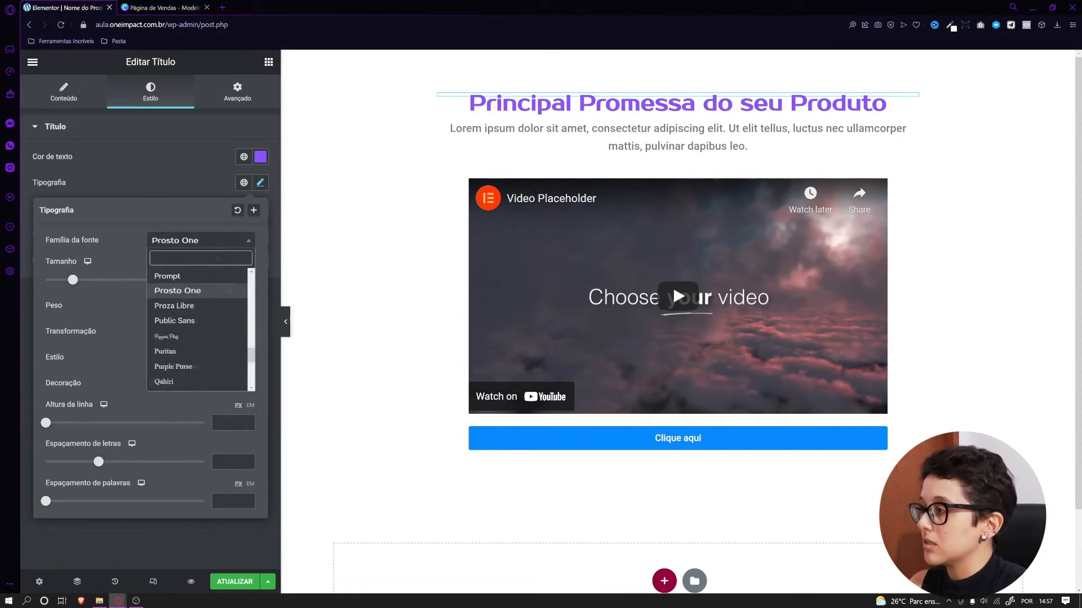
drag(248, 332, 251, 277)
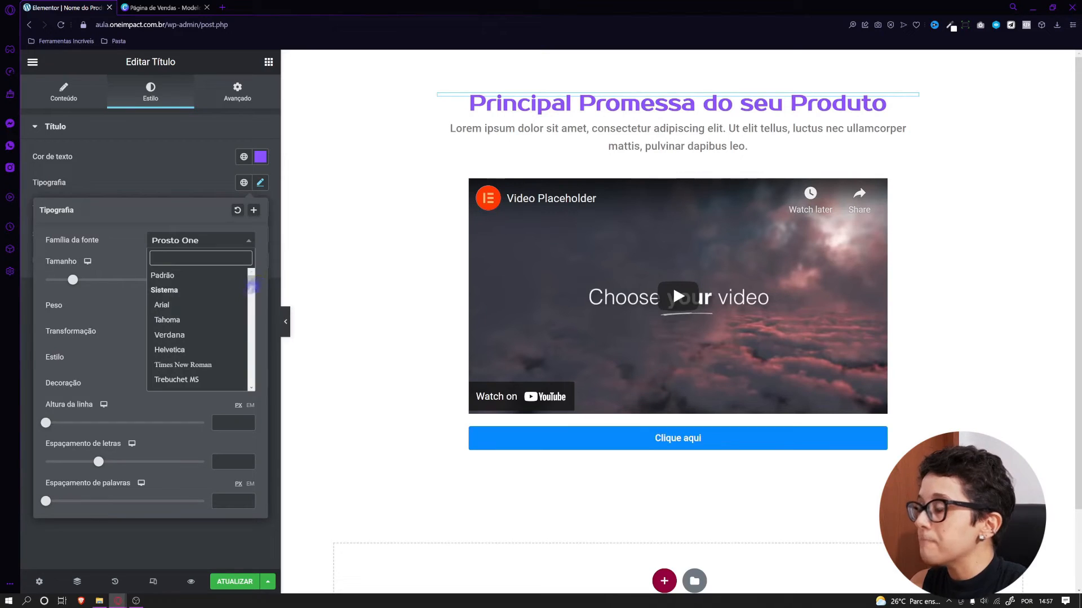
text(mont)
click(186, 333)
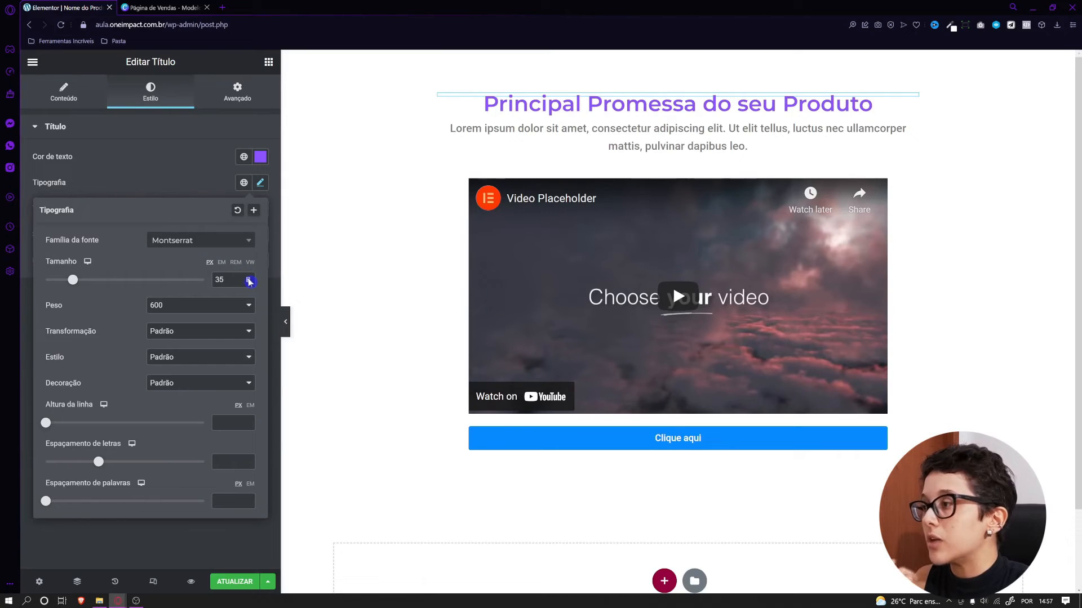
Set the title's font size to 33 px and its weight to 800
drag(73, 280, 72, 281)
click(200, 307)
click(176, 507)
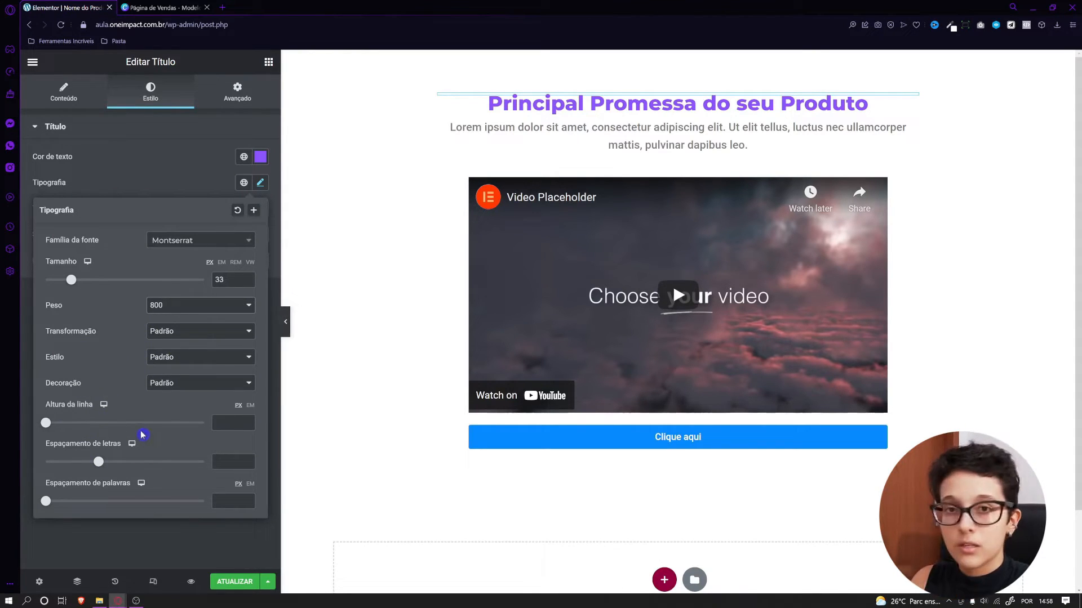
click(167, 338)
click(106, 366)
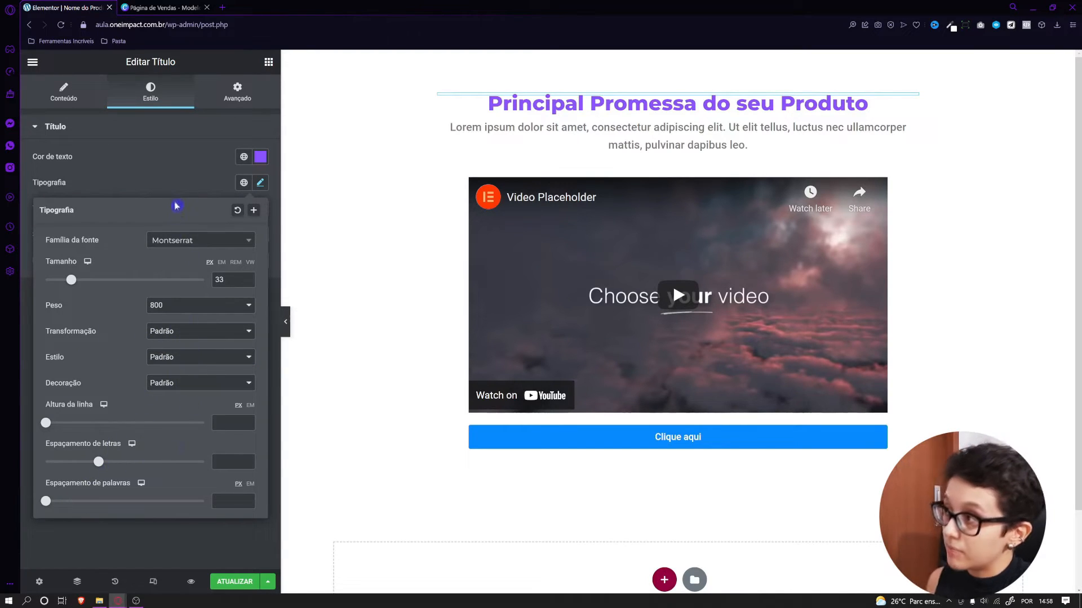
click(183, 182)
Replace the placeholder text below the title with "Faça uma breve descrição sobre o seu produto."
click(676, 135)
click(64, 92)
triple_click(141, 244)
right_click(141, 242)
click(169, 289)
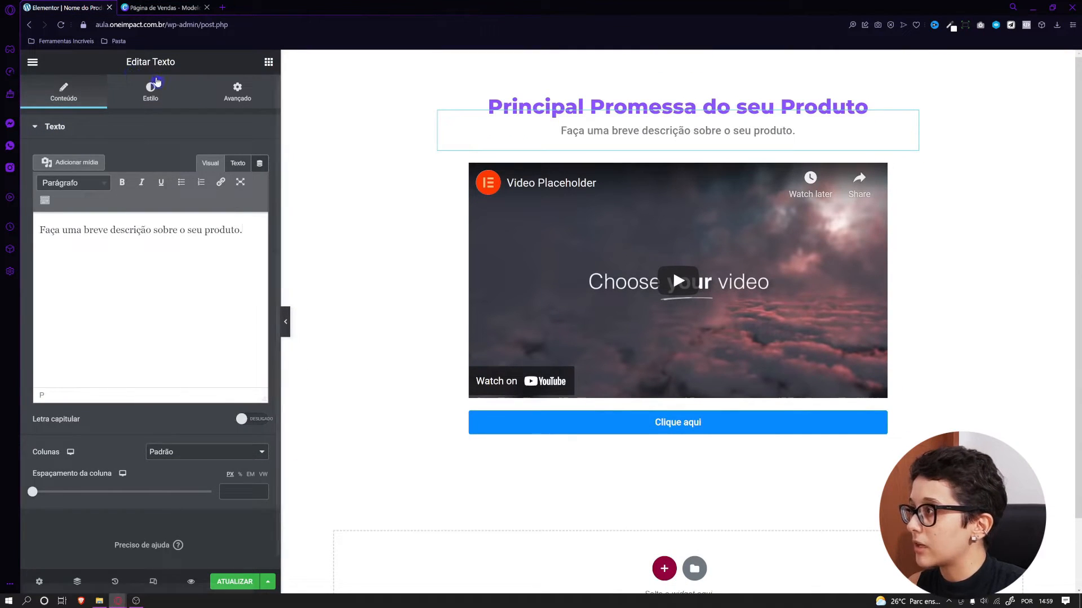
Change the description's text colour to the title's purple by sampling it with the colour picker
click(151, 92)
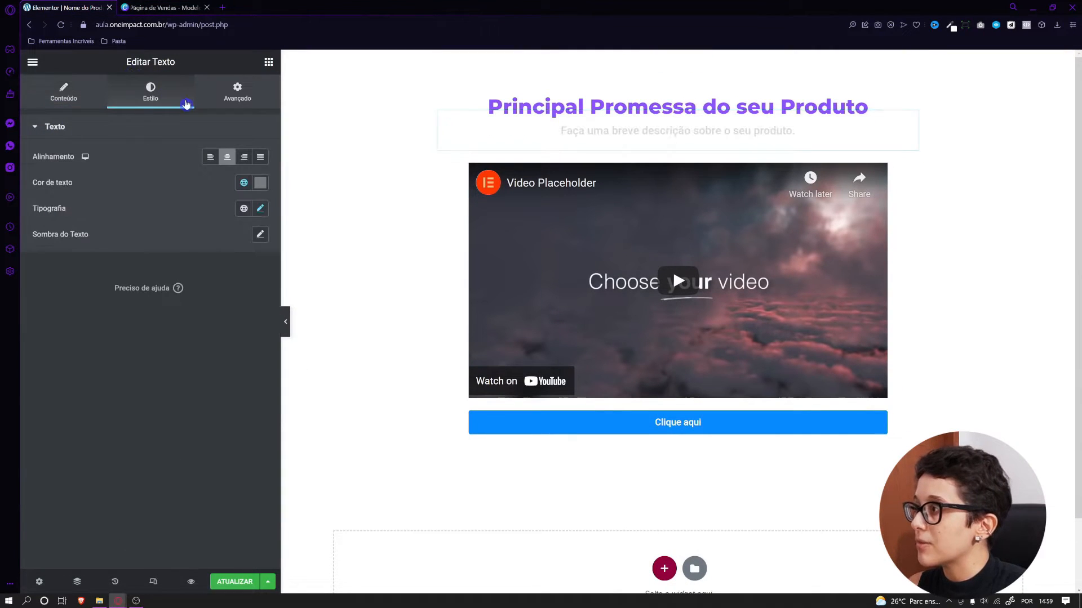
click(260, 184)
click(263, 189)
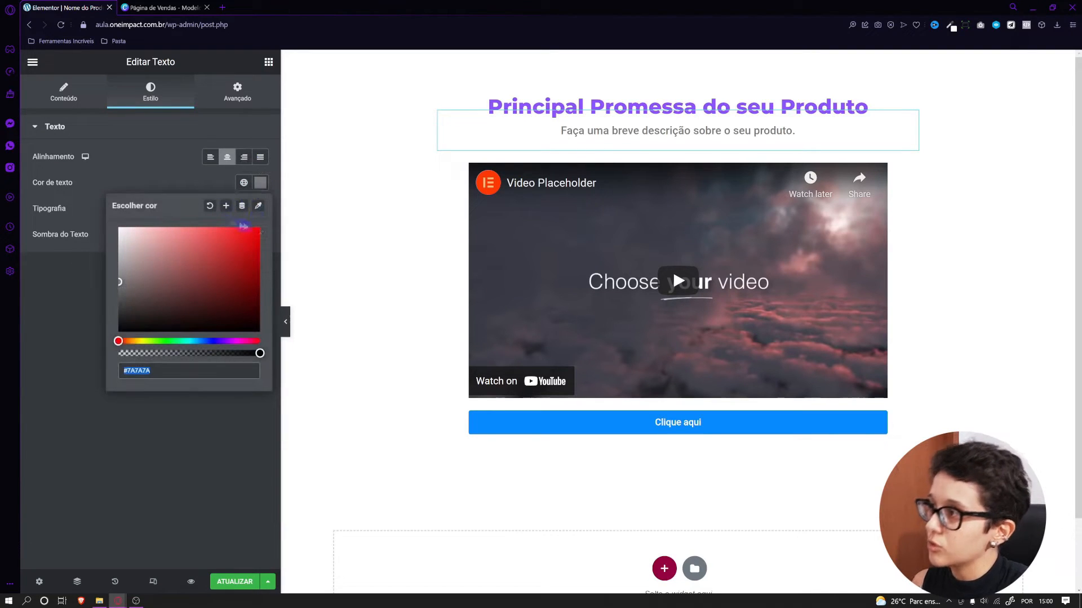
click(259, 209)
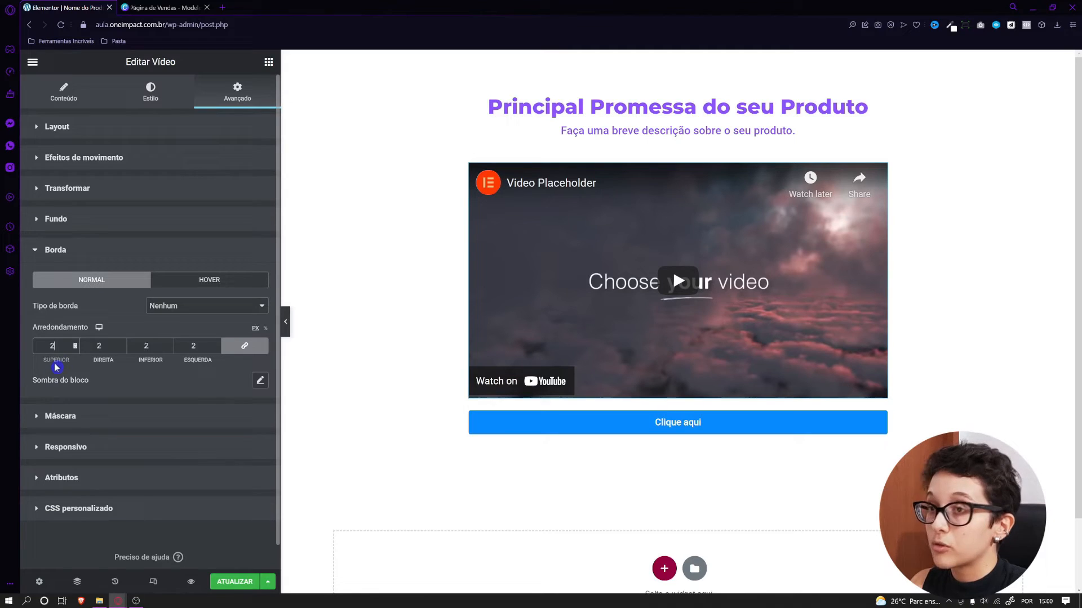
Give the video a solid 5 px border in the purple sampled from the title, with corners rounded to 25 px
click(186, 306)
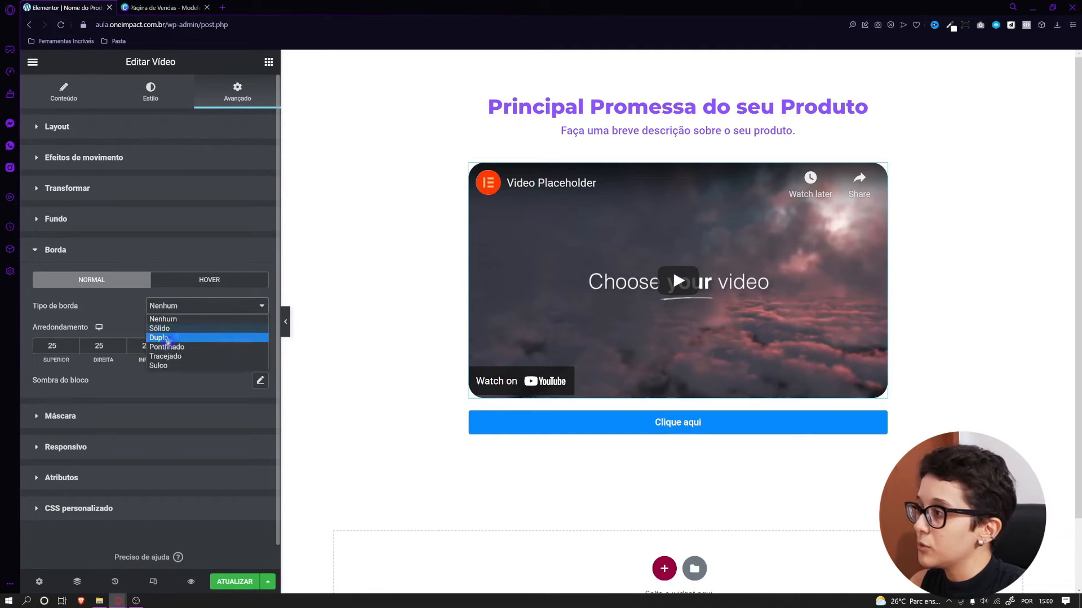
click(170, 336)
text(5)
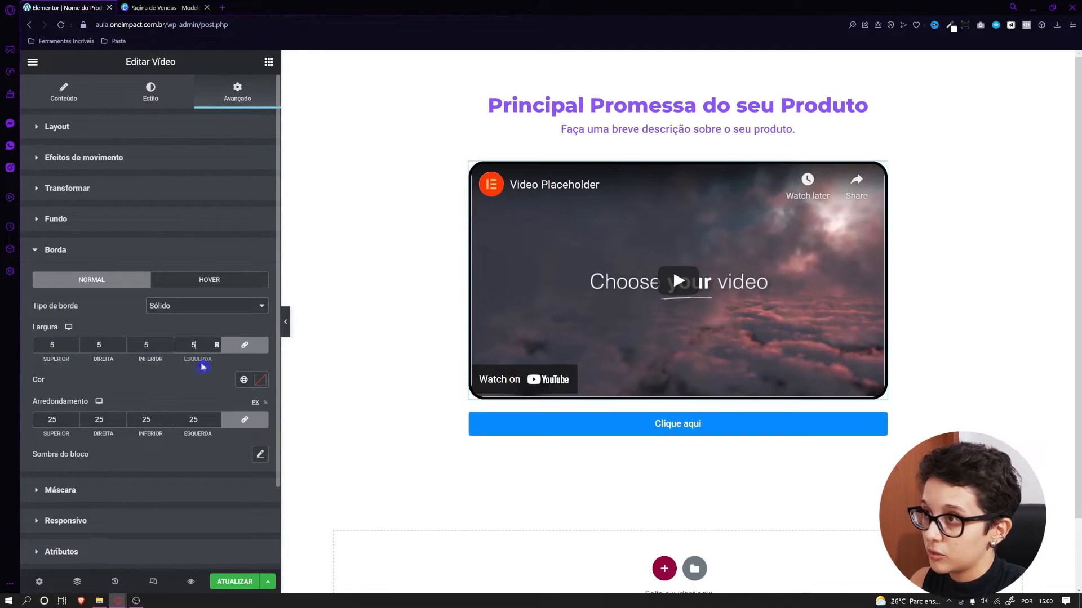
click(260, 380)
click(258, 403)
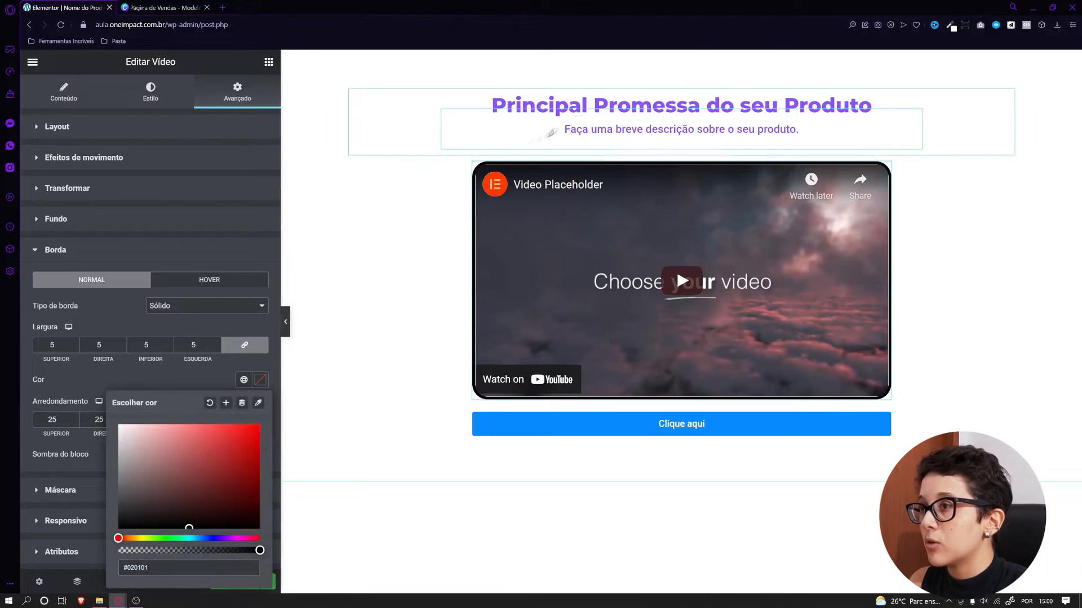
click(873, 97)
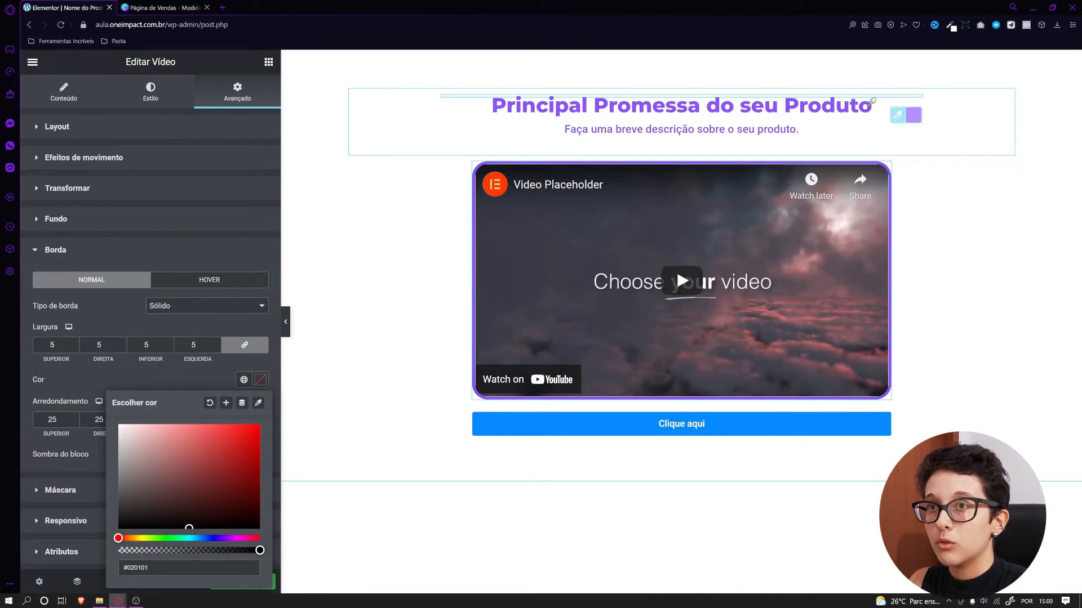
click(908, 115)
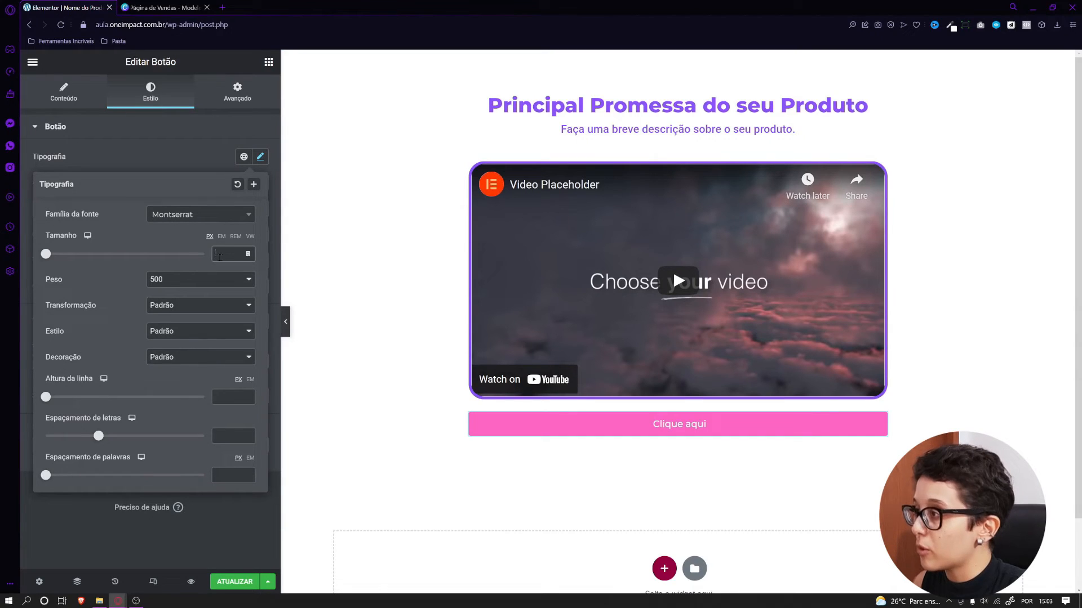
Set the button text's size to 25, reduce it by a few pixels, and make the text bold and uppercase
text(25)
click(250, 256)
click(250, 256)
click(250, 256)
click(251, 256)
click(251, 257)
click(250, 256)
click(250, 256)
click(180, 284)
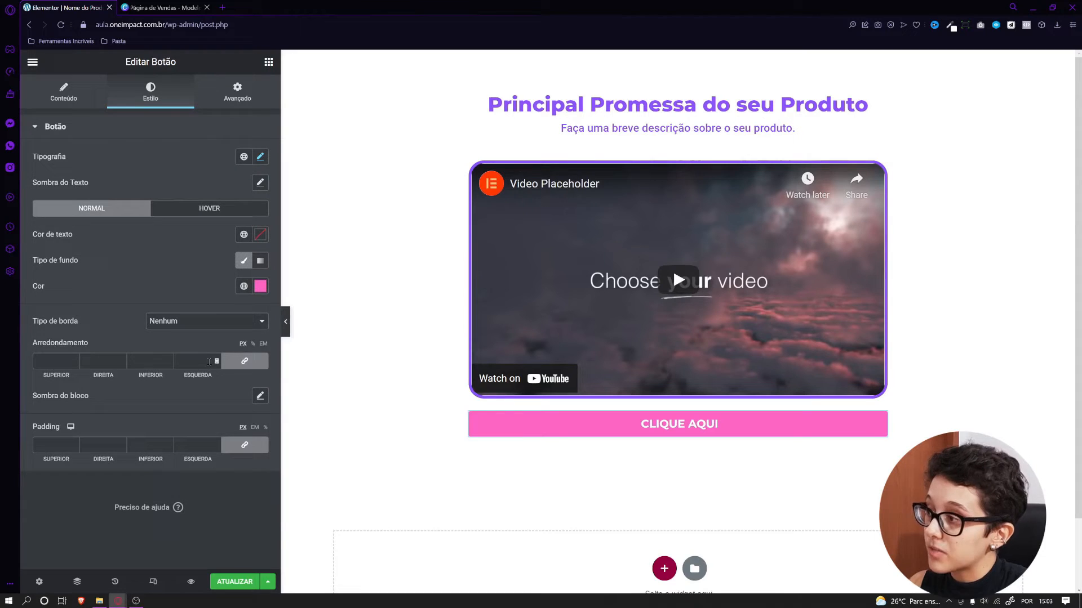
Round the button's corners to 10 px
text(20)
key(BackSpace)
key(BackSpace)
text(10)
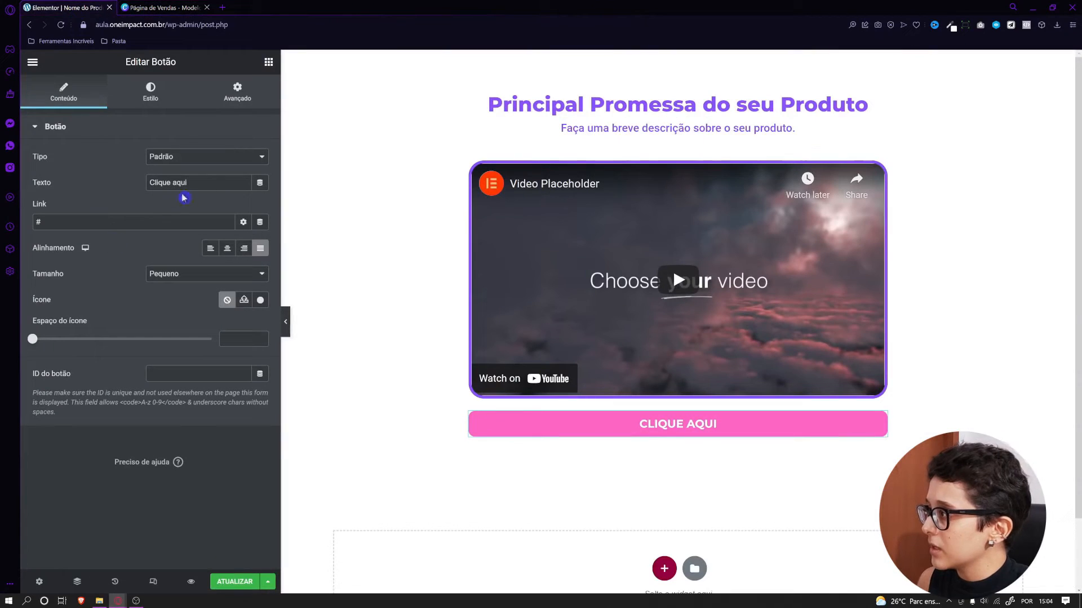
Change the button's text to "Botão de Compra" and set its link to open in a new window
drag(192, 182, 99, 181)
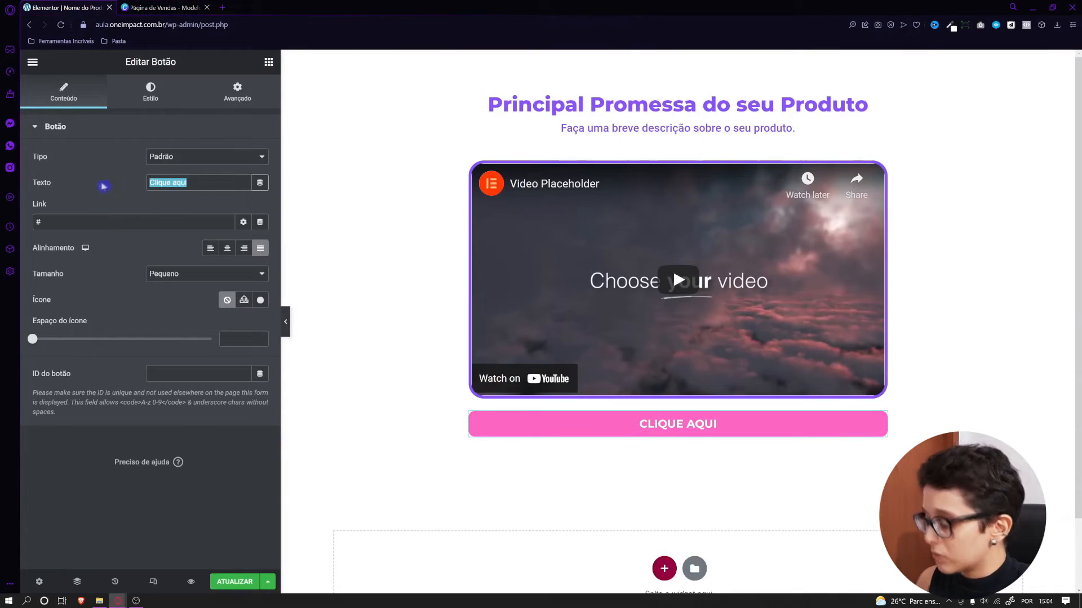
text(Botão de Compra)
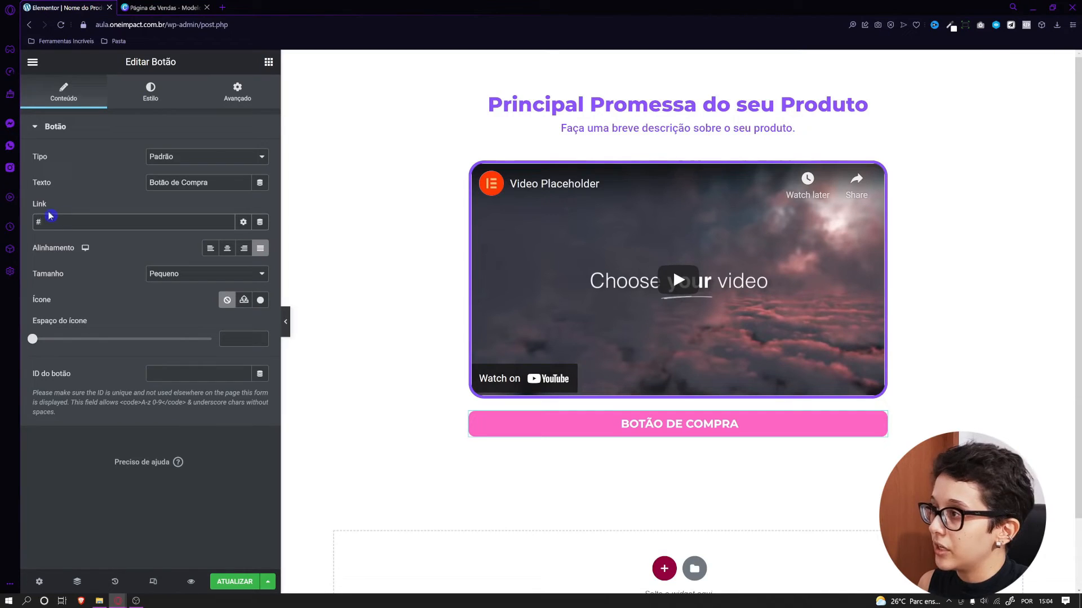
click(242, 223)
click(37, 241)
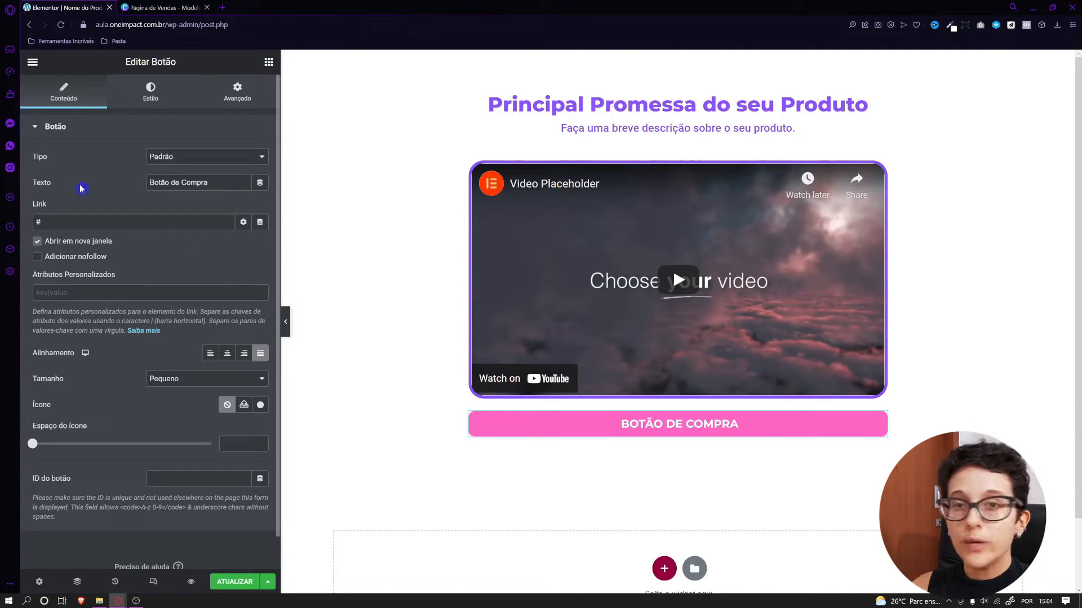
click(243, 222)
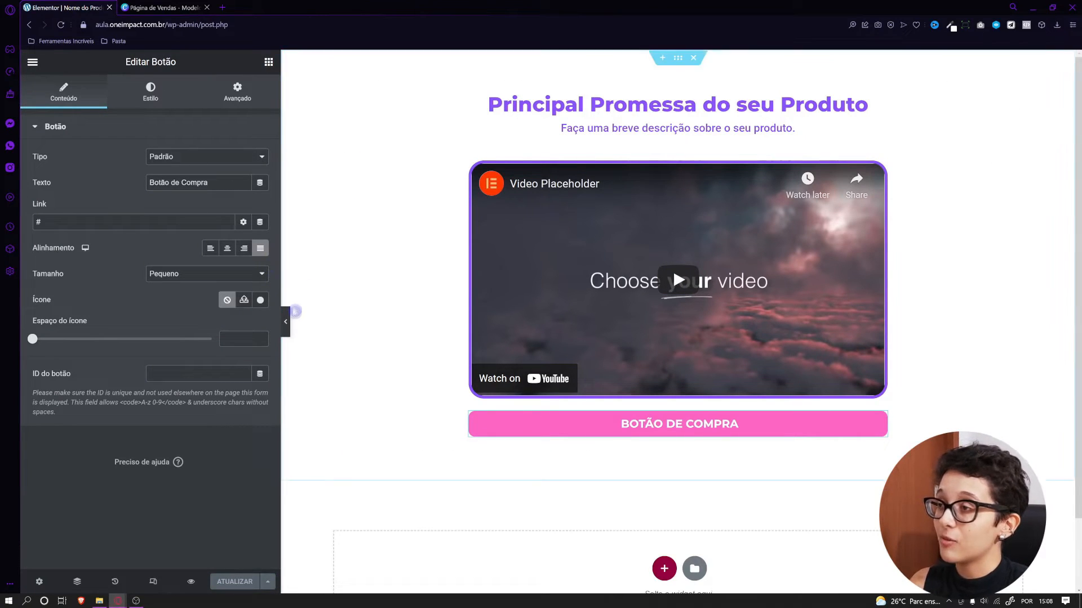
Preview the page without the editing panel, then switch to Canva and examine the remaining sections of the sales page model
click(285, 320)
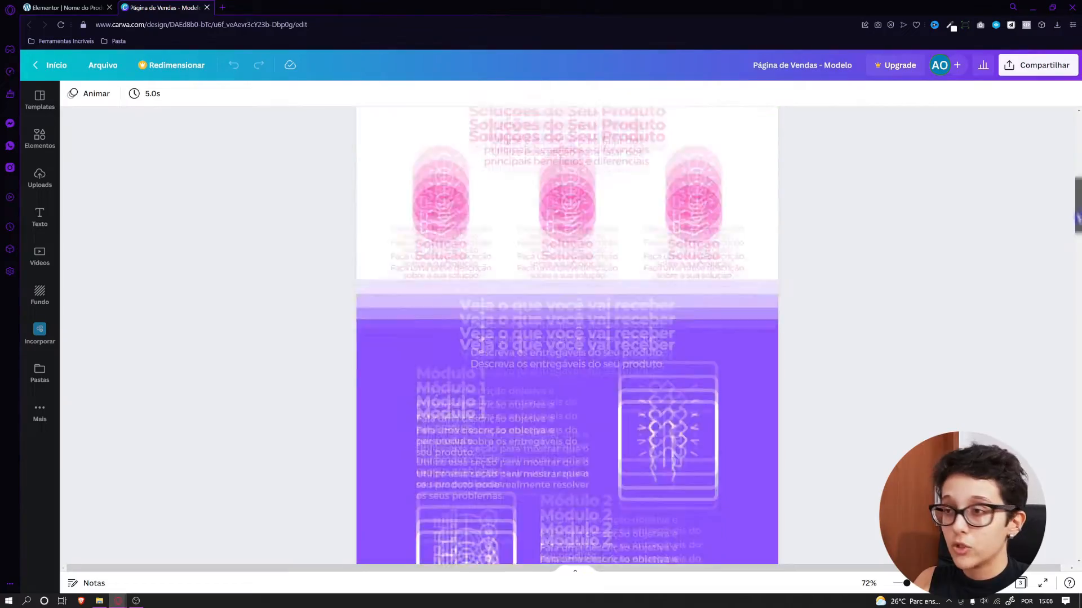
scroll(482, 338, down, 10)
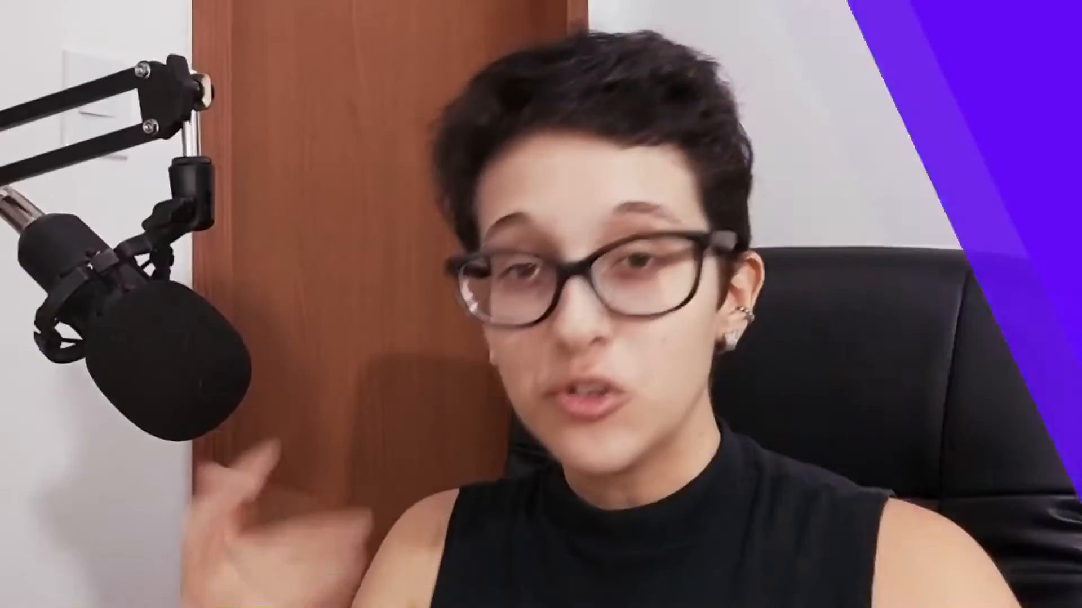
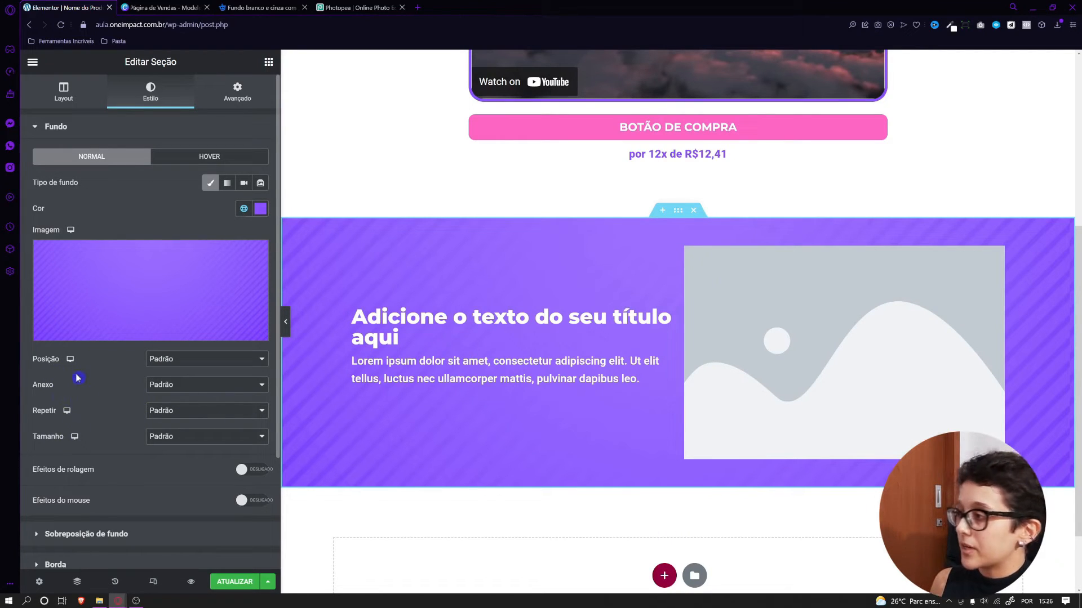
Set the purple section's background image position to Centralizado and its attachment to Fixo
click(181, 361)
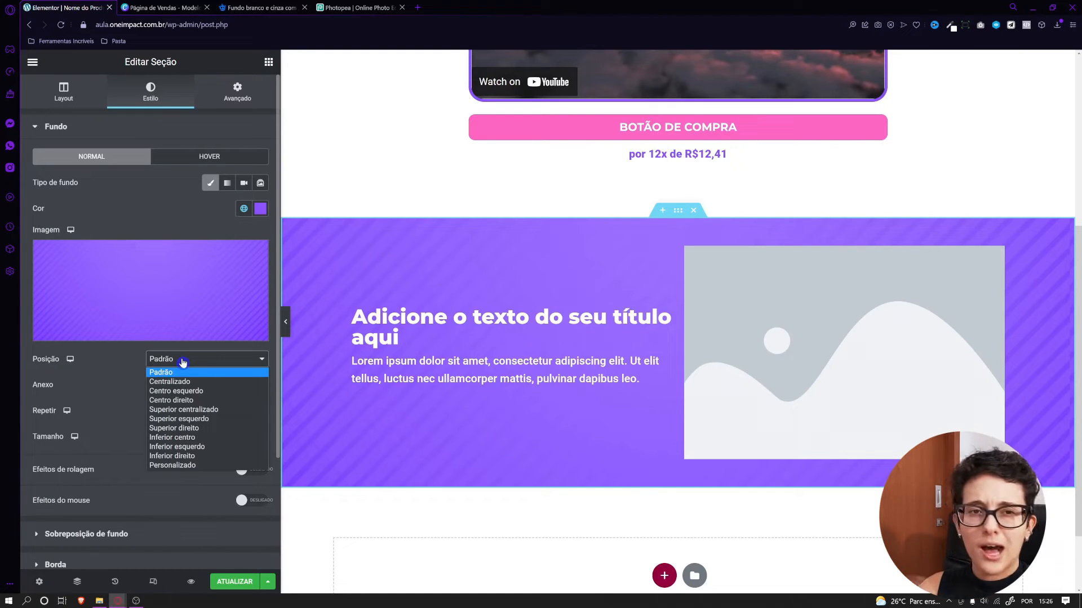
click(163, 382)
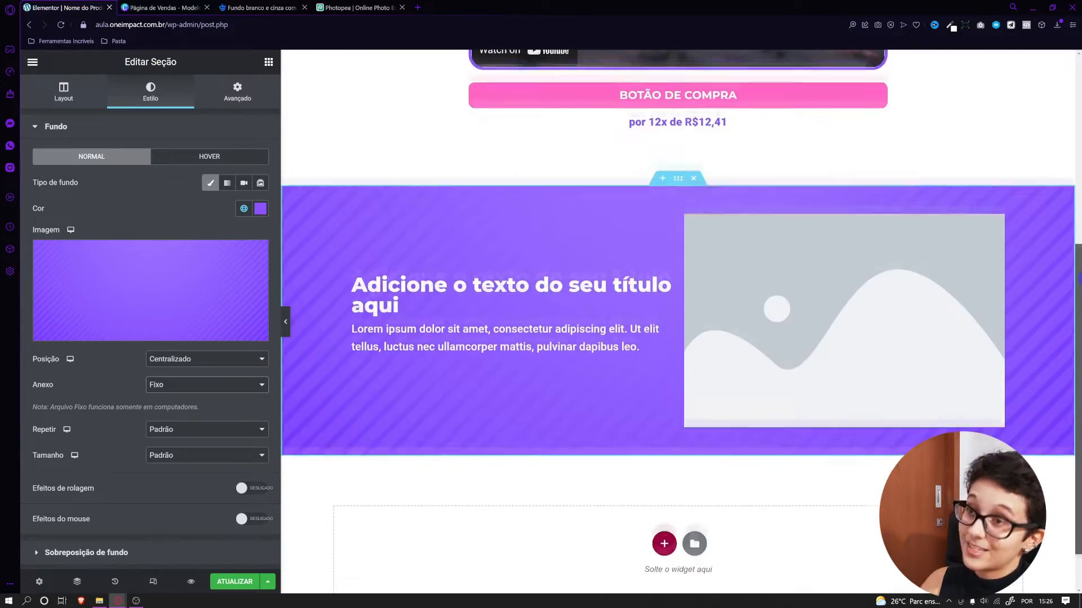
mouse_move(1079, 272)
mouse_down()
mouse_move(1079, 234)
mouse_move(1079, 284)
mouse_move(1079, 238)
mouse_move(1079, 258)
mouse_up()
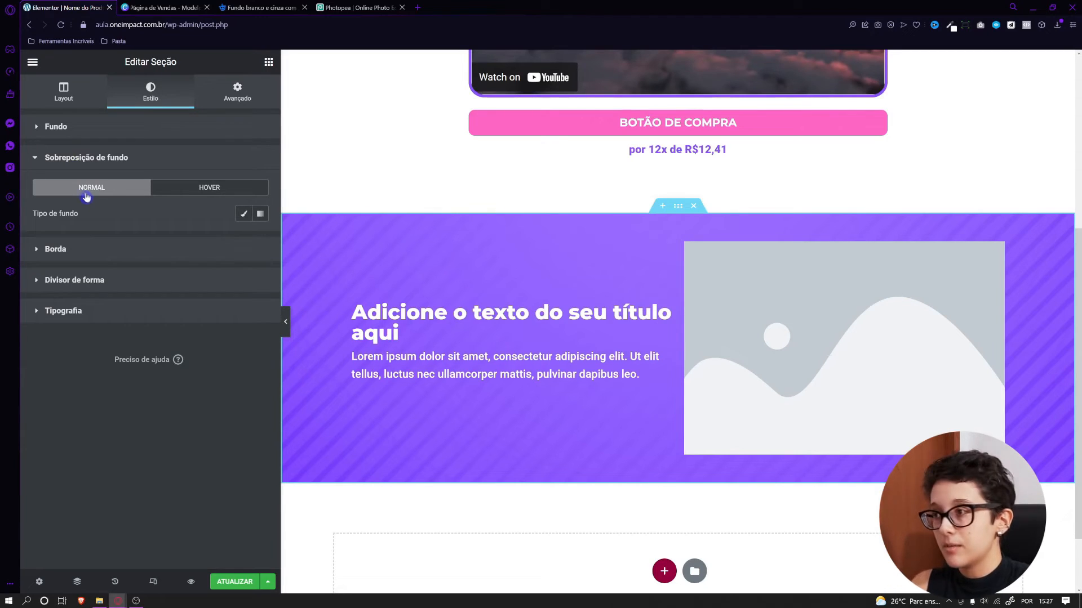
Add a gradient background overlay to the purple section, with a transparent first colour and a darker purple secondary colour
click(85, 129)
click(116, 130)
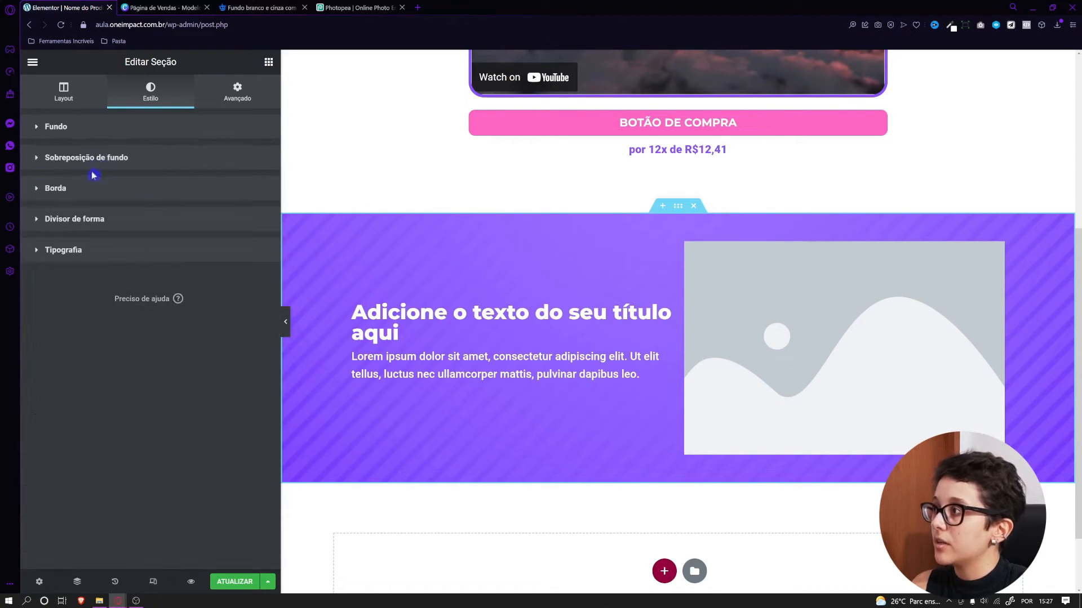
click(94, 163)
click(242, 214)
click(260, 213)
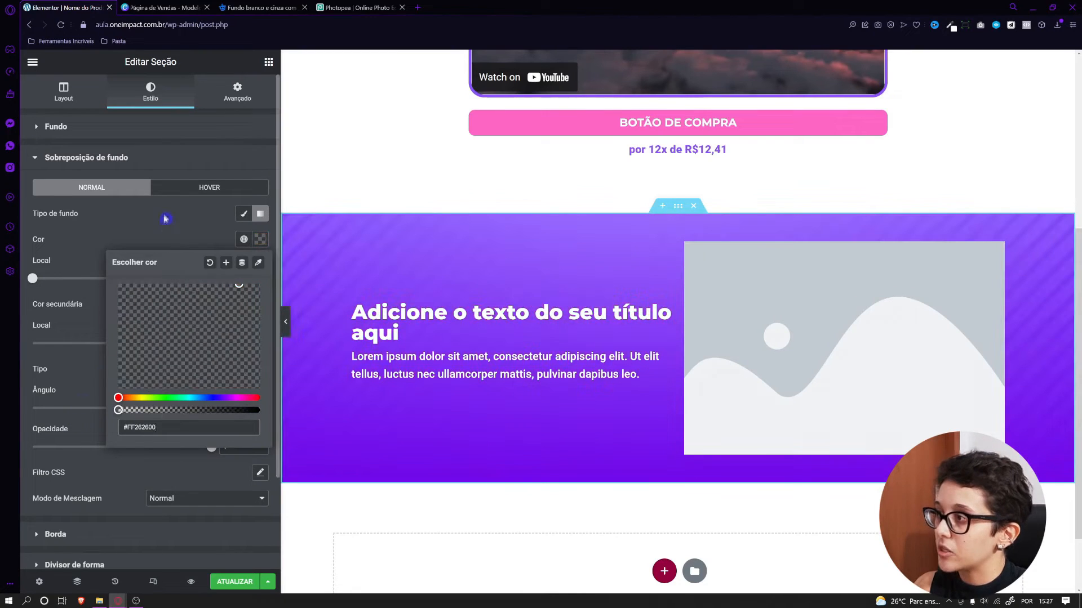
click(166, 217)
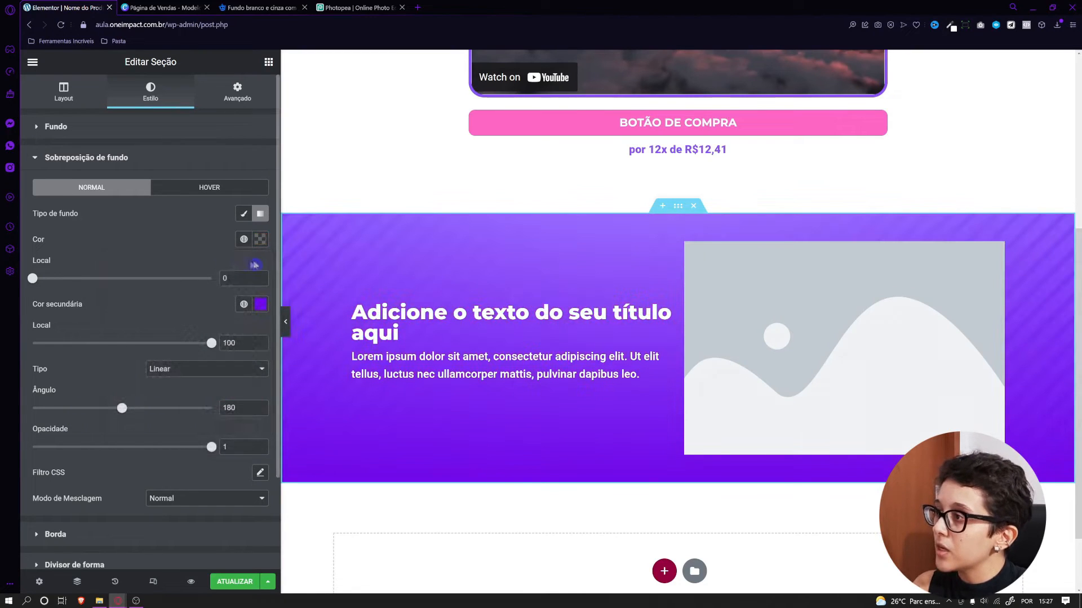
click(257, 310)
drag(251, 376, 272, 387)
click(209, 226)
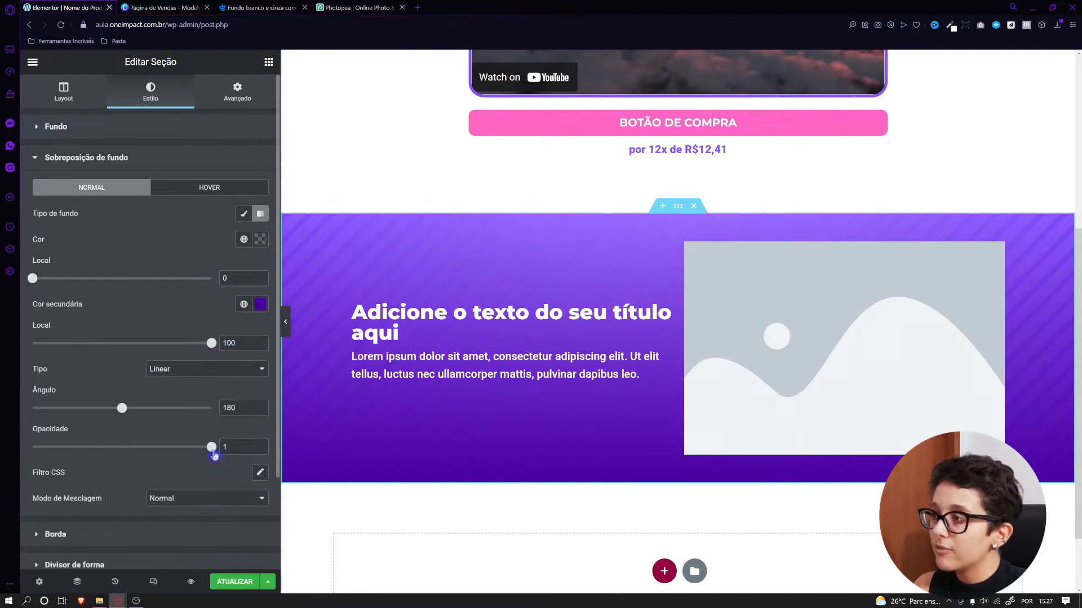
Set the overlay gradient's angle to 170 and its secondary colour location to 79, and lower the overlay's opacity
drag(212, 447, 166, 448)
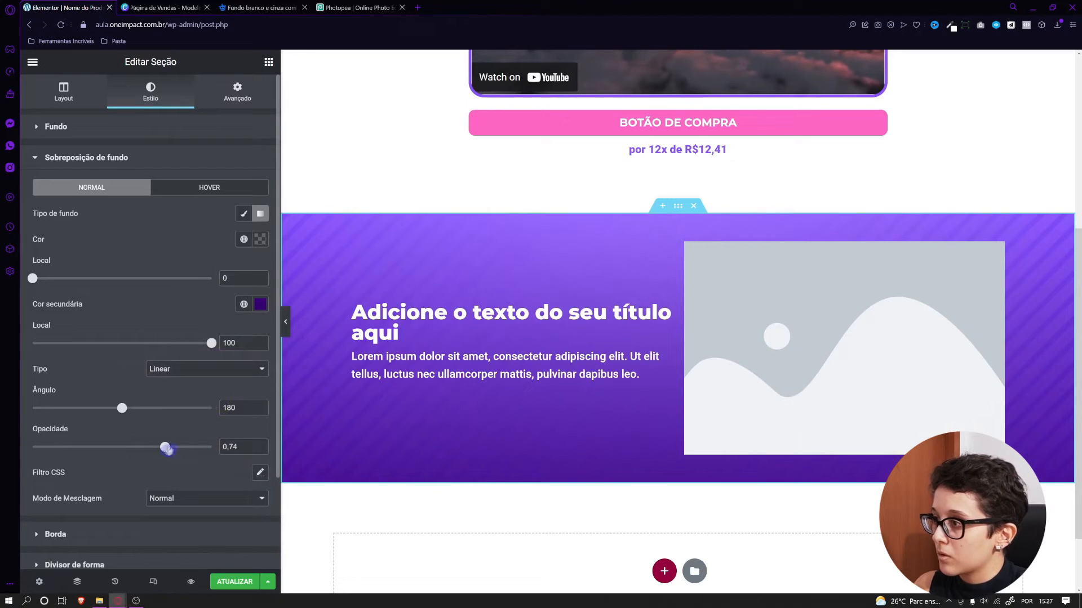
mouse_move(123, 417)
mouse_down()
mouse_move(109, 411)
mouse_move(118, 414)
mouse_up()
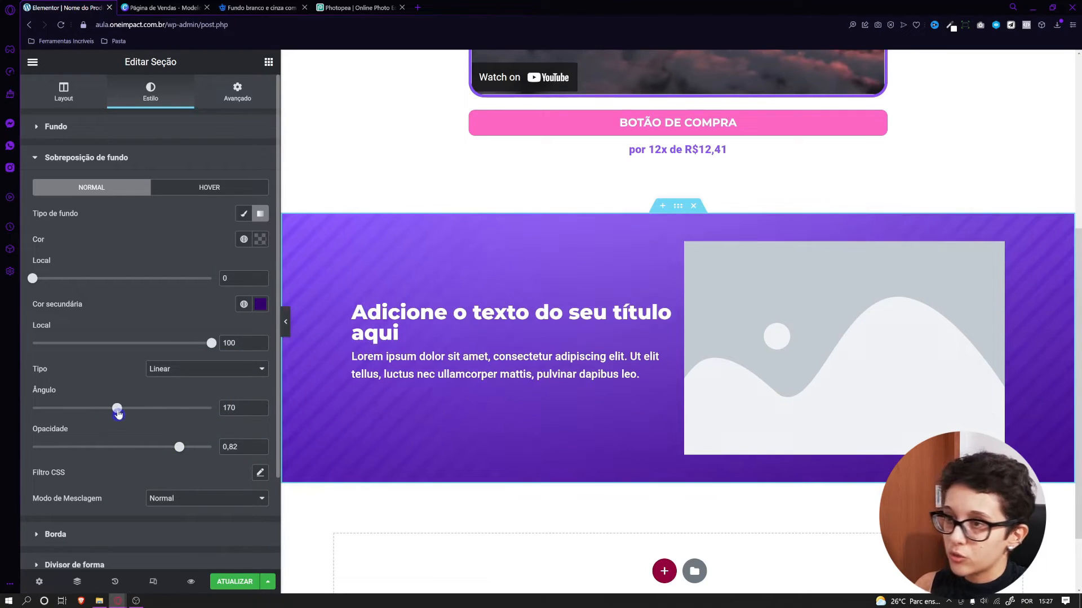
drag(217, 350, 176, 360)
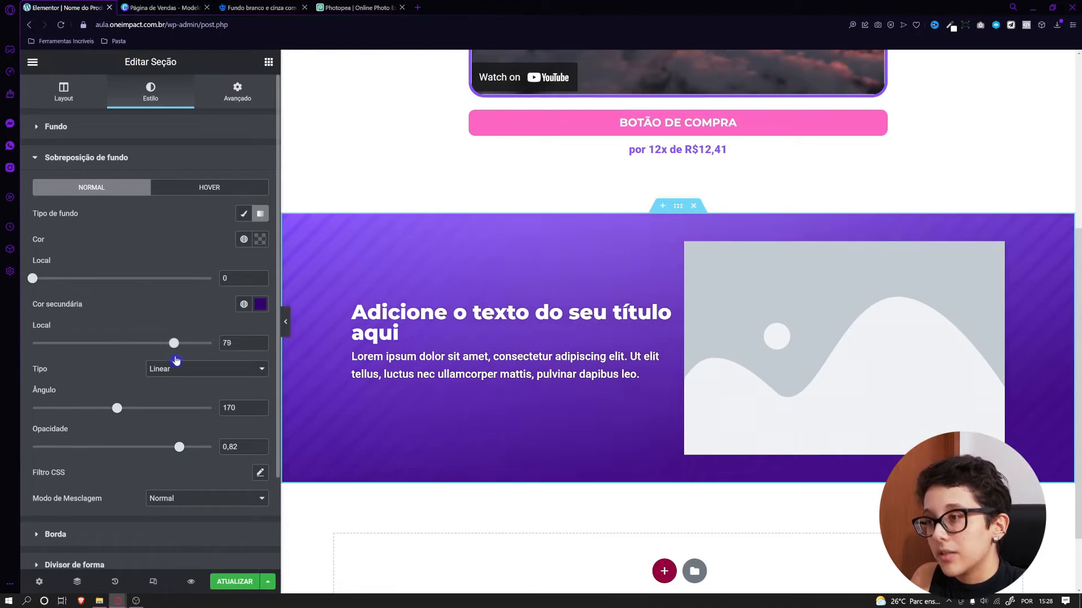
mouse_move(179, 447)
mouse_down()
mouse_move(157, 454)
mouse_move(167, 453)
mouse_up()
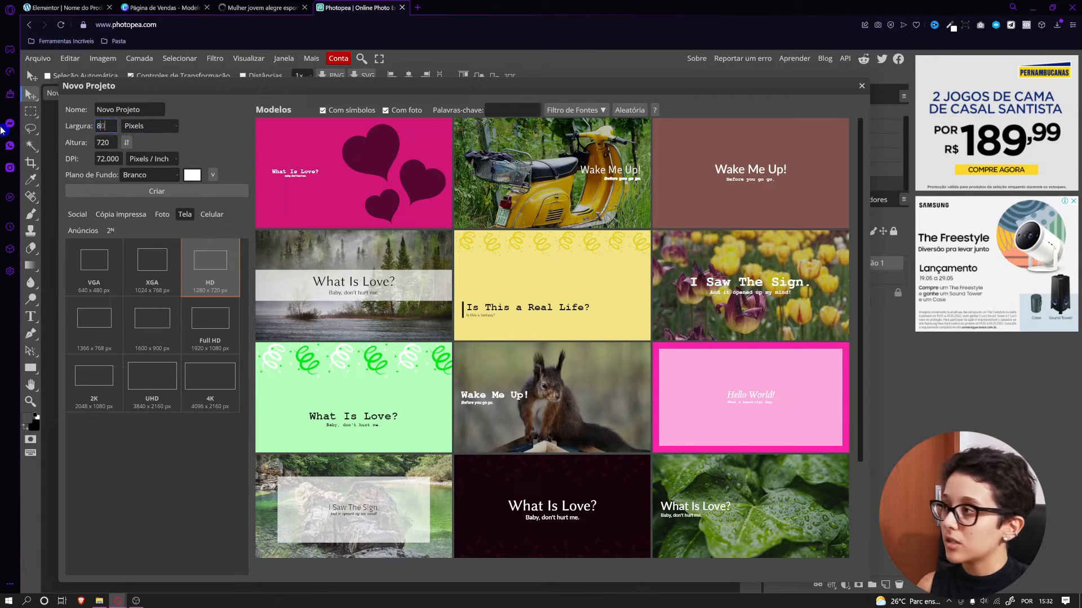
Set the new Photopea project's width and height to 800 x 800 pixels
text(00)
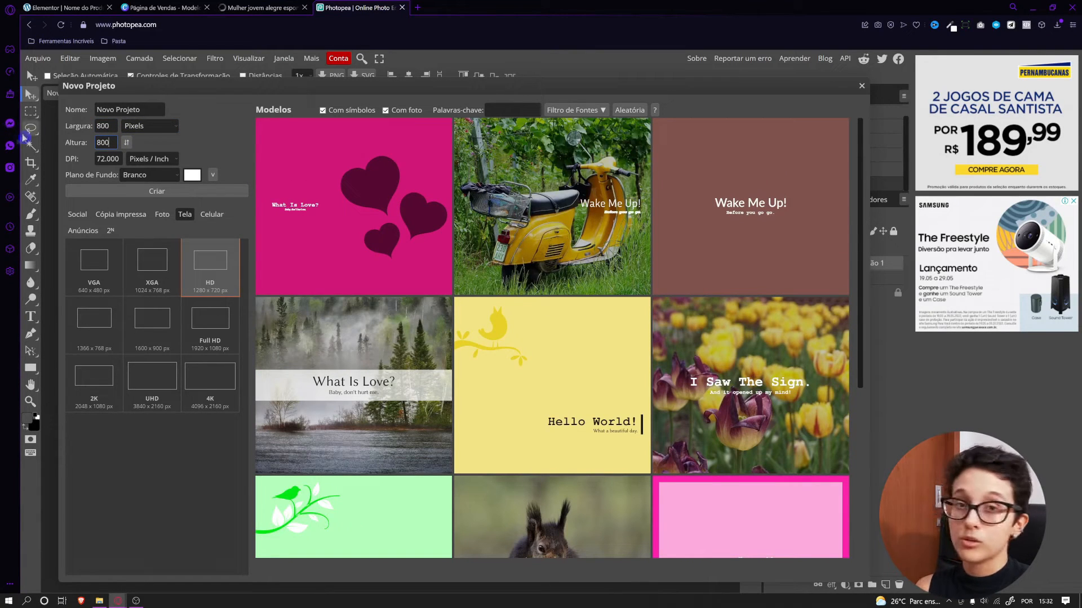
click(134, 143)
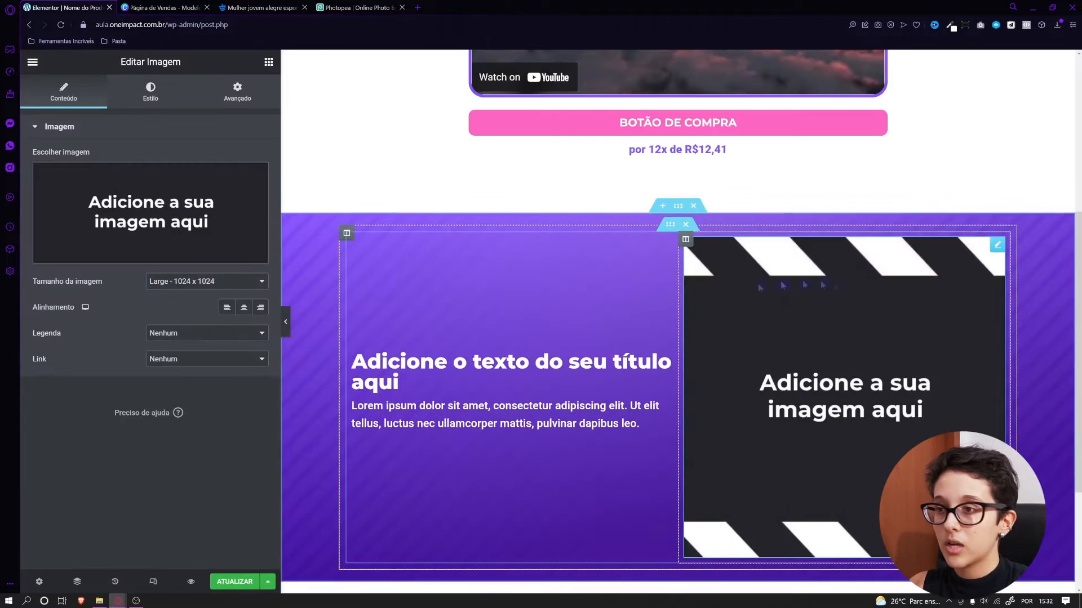
Style the section's image with 80% width, 20 px rounded corners and a block shadow using blur 25 and colour rgba(0, 0, 0, 0.65)
click(149, 92)
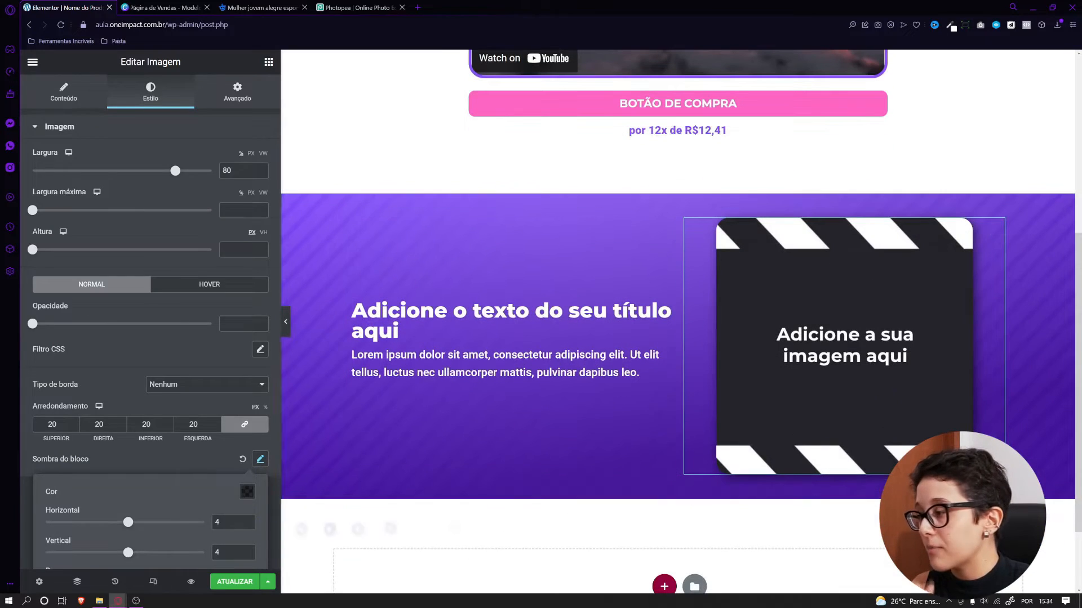
scroll(204, 464, down, 1)
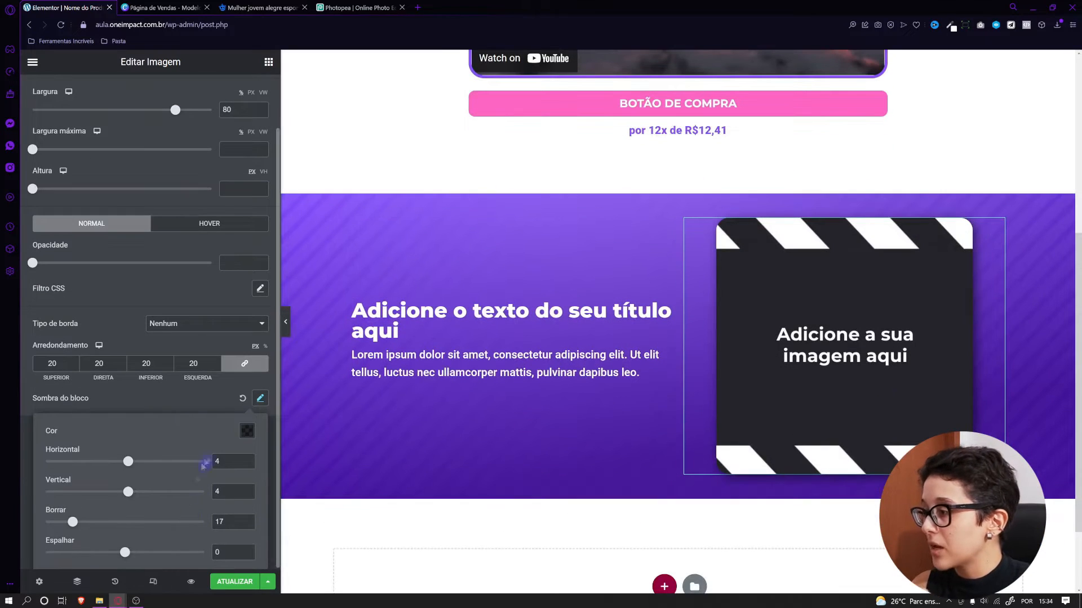
mouse_move(128, 463)
mouse_down()
mouse_move(149, 463)
mouse_move(138, 462)
mouse_up()
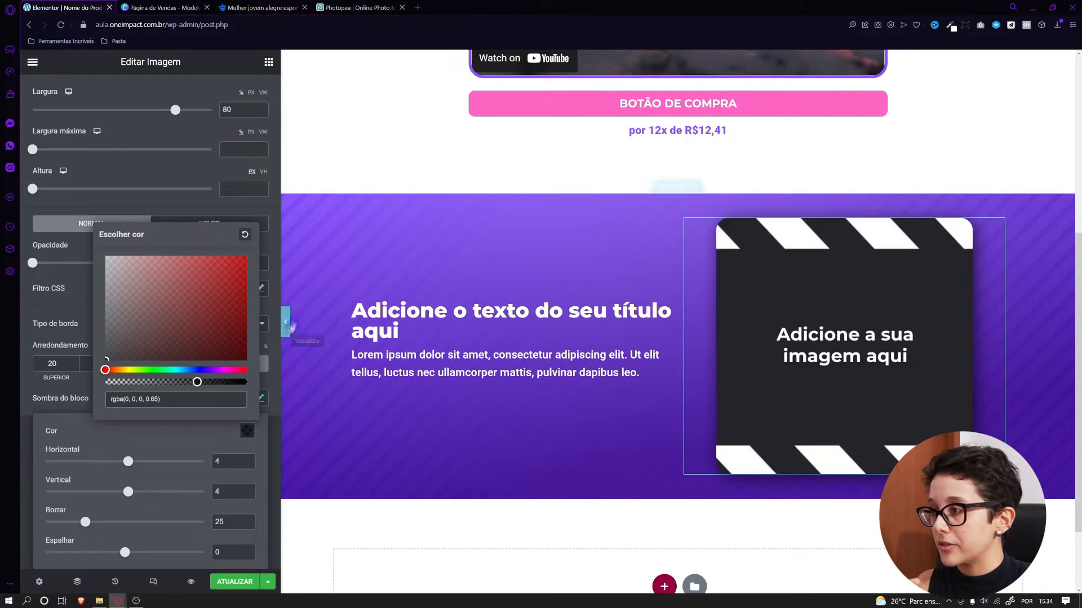
click(287, 326)
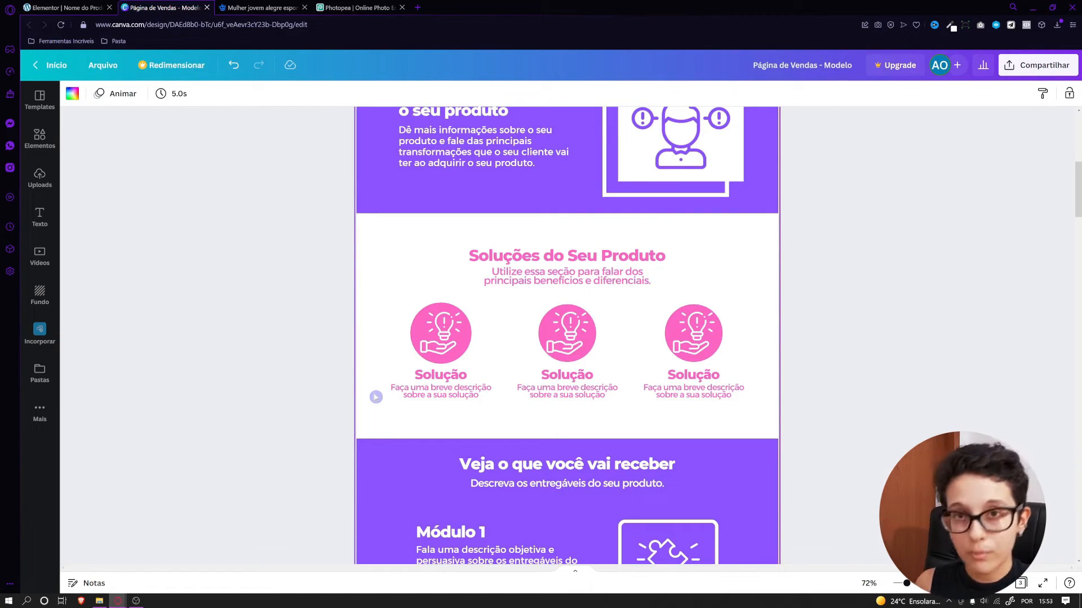
Switch from Canva to the Elementor page and add a single-column section below the purple section
click(72, 10)
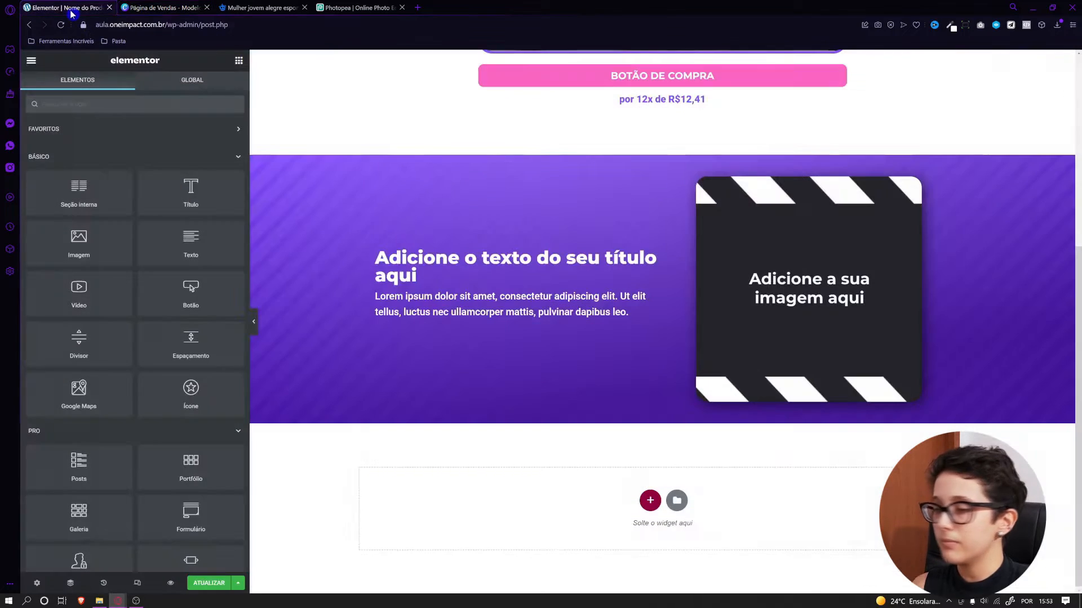
click(650, 500)
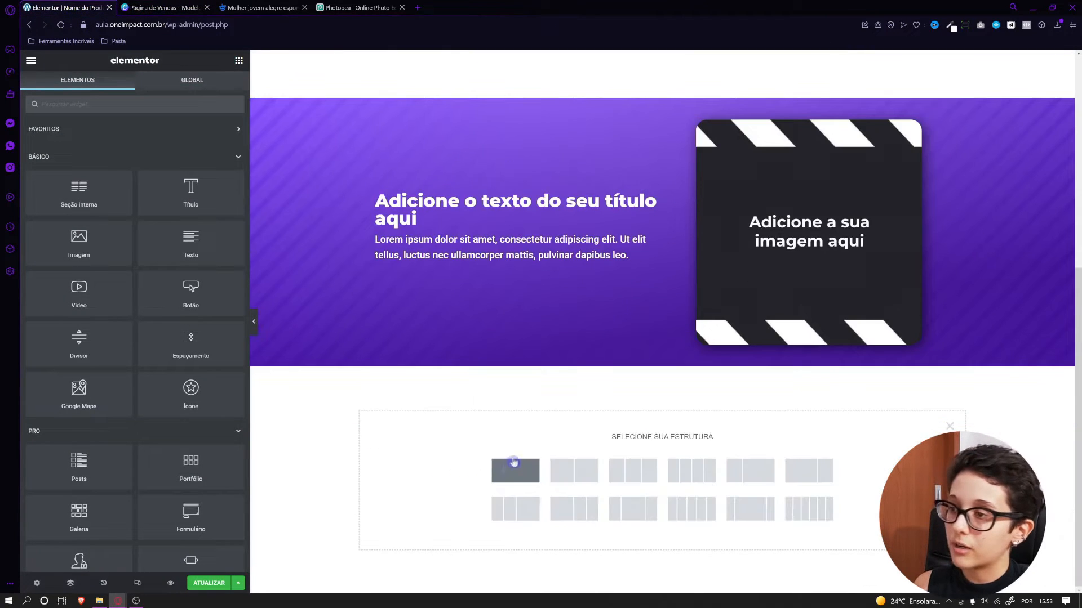
click(514, 470)
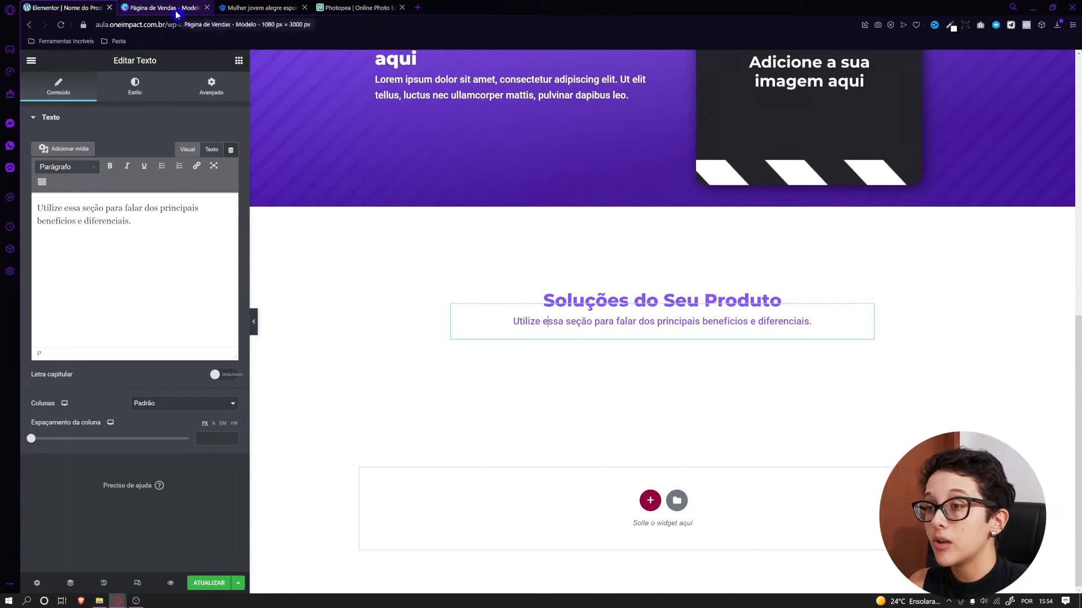
Check the solutions section in the Canva model, then insert an inner section under the subtitle and duplicate a column to get three
click(174, 11)
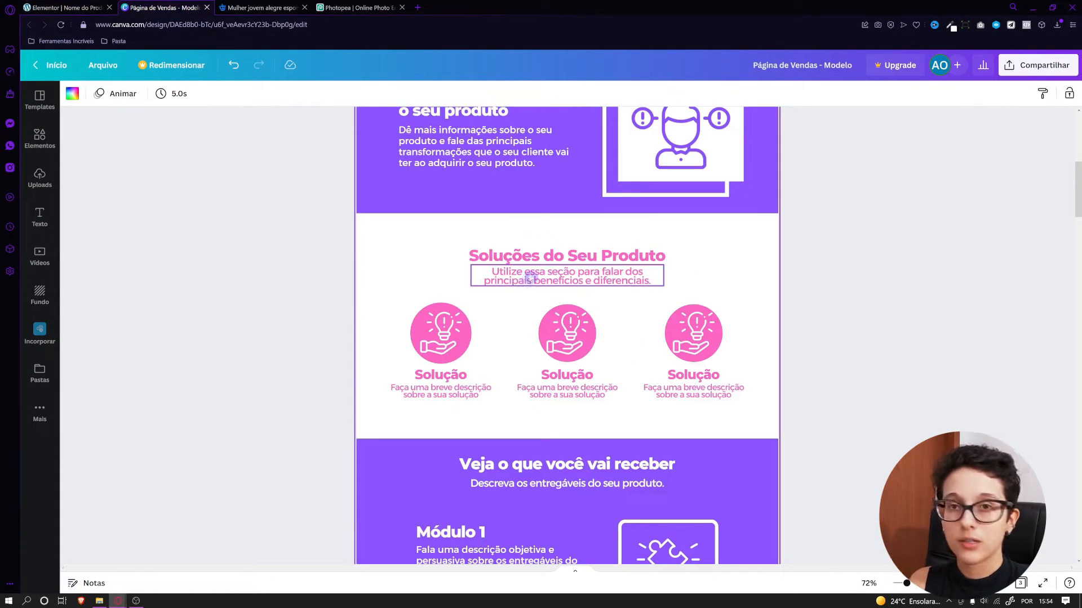
click(63, 8)
drag(80, 192, 629, 347)
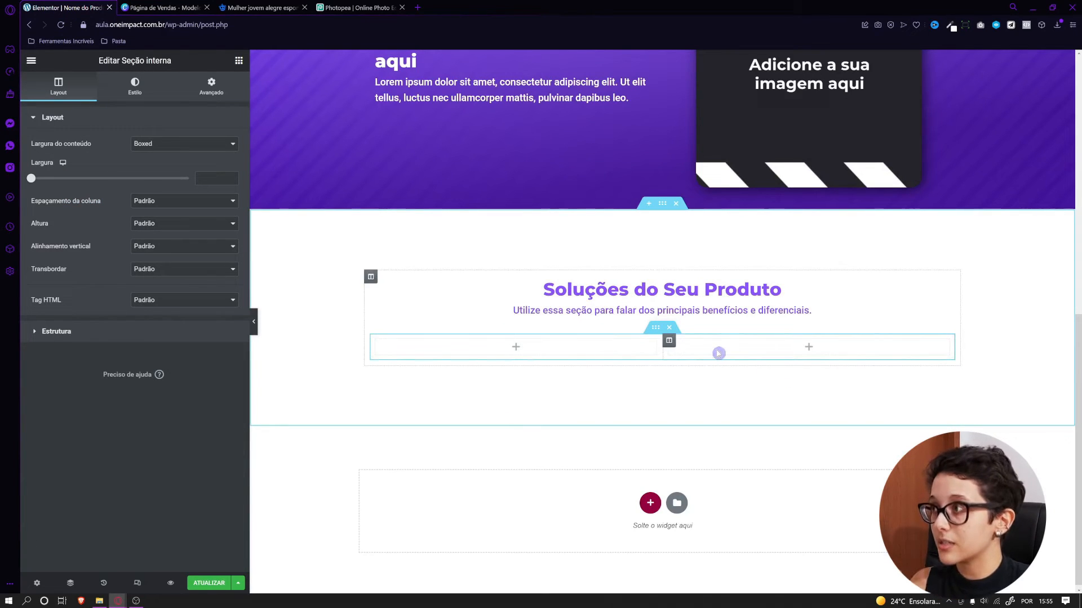
right_click(375, 341)
click(405, 370)
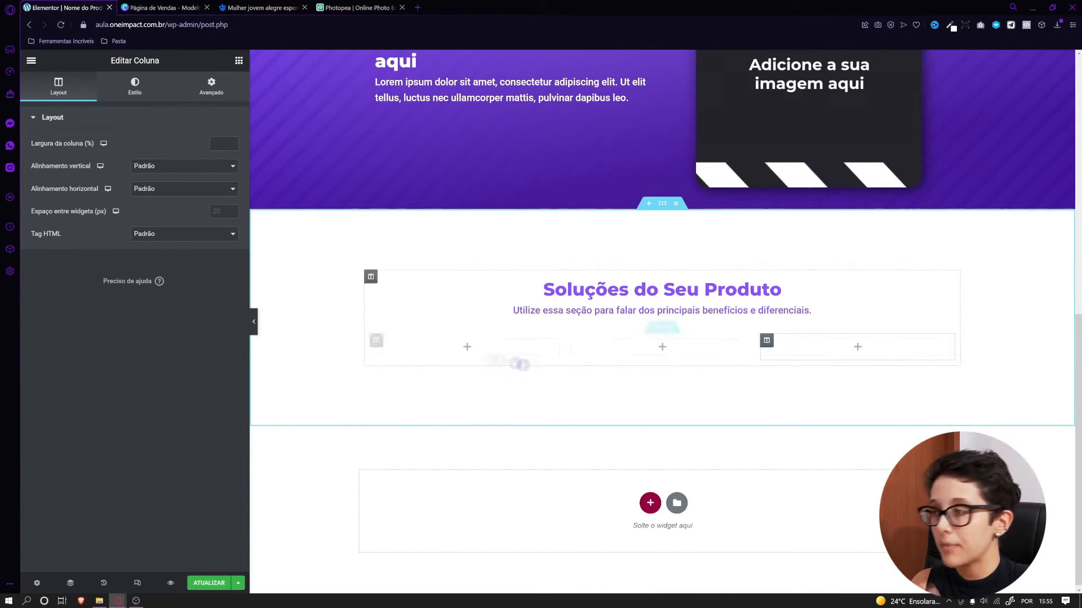
Fill the inner section's first column with image, title and text widgets
key(ctrl+v)
click(239, 60)
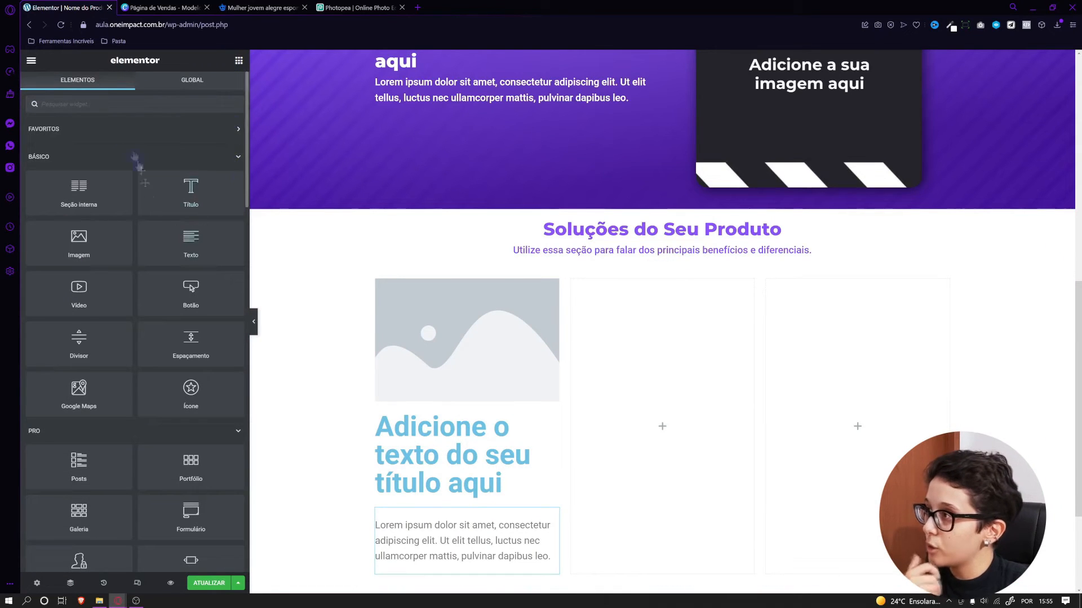
Search the widgets for "ícone" and place an icon box with title and description in the middle column
text(ícone)
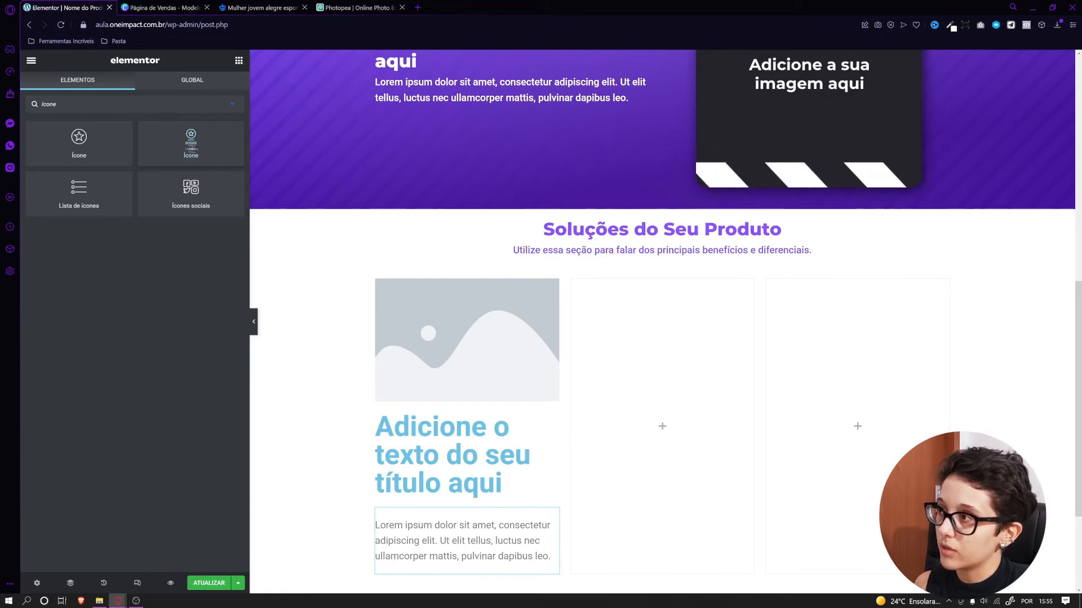
drag(192, 142, 664, 360)
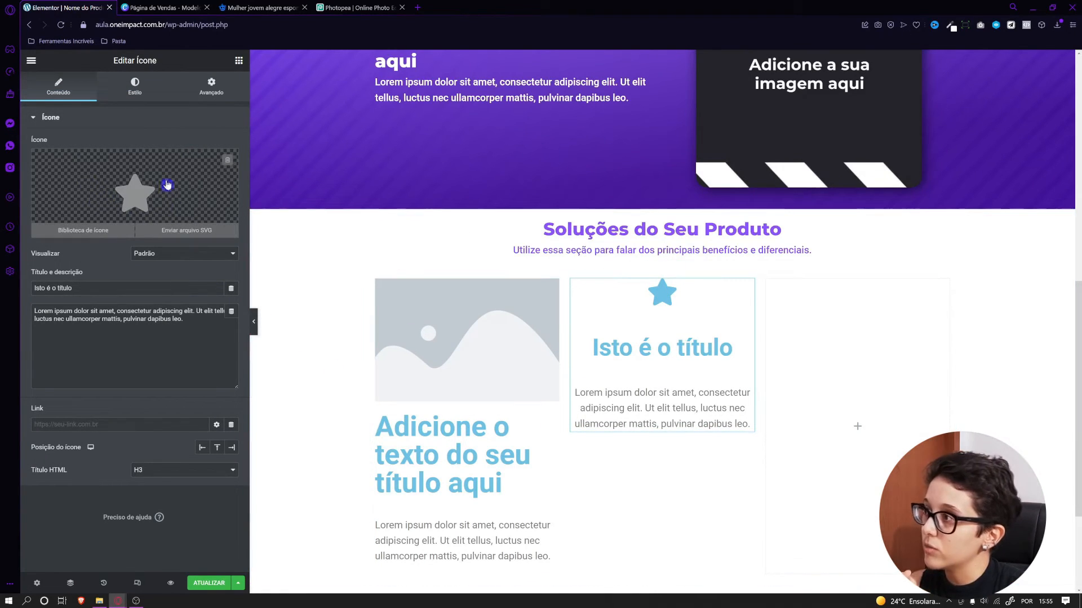
click(155, 317)
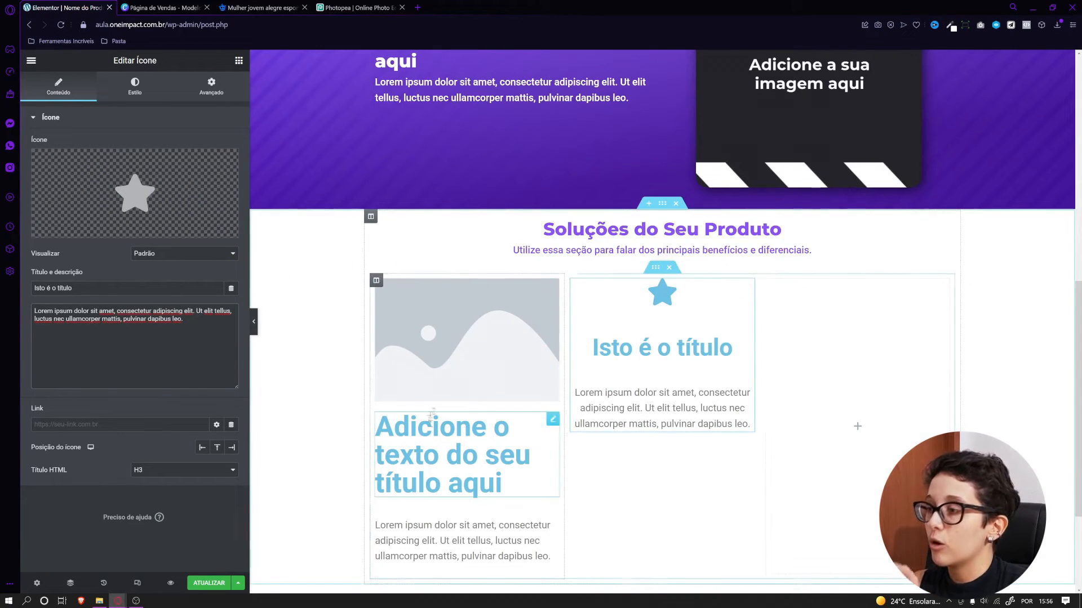
Compare the icon box with the solutions in the Canva model, then delete it from the middle column
scroll(494, 412, up, 1)
click(163, 8)
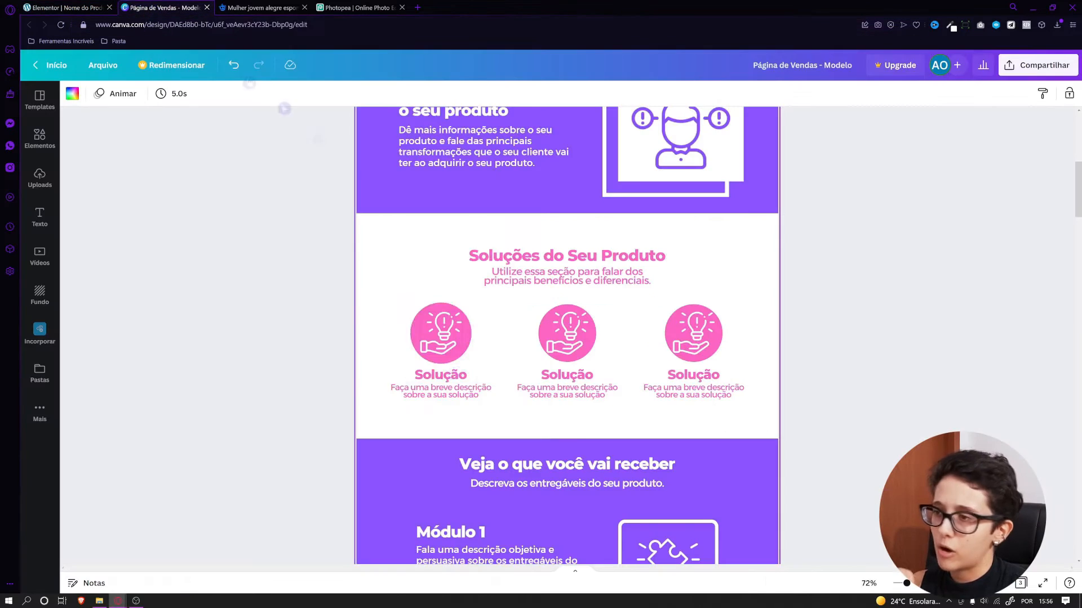
click(66, 6)
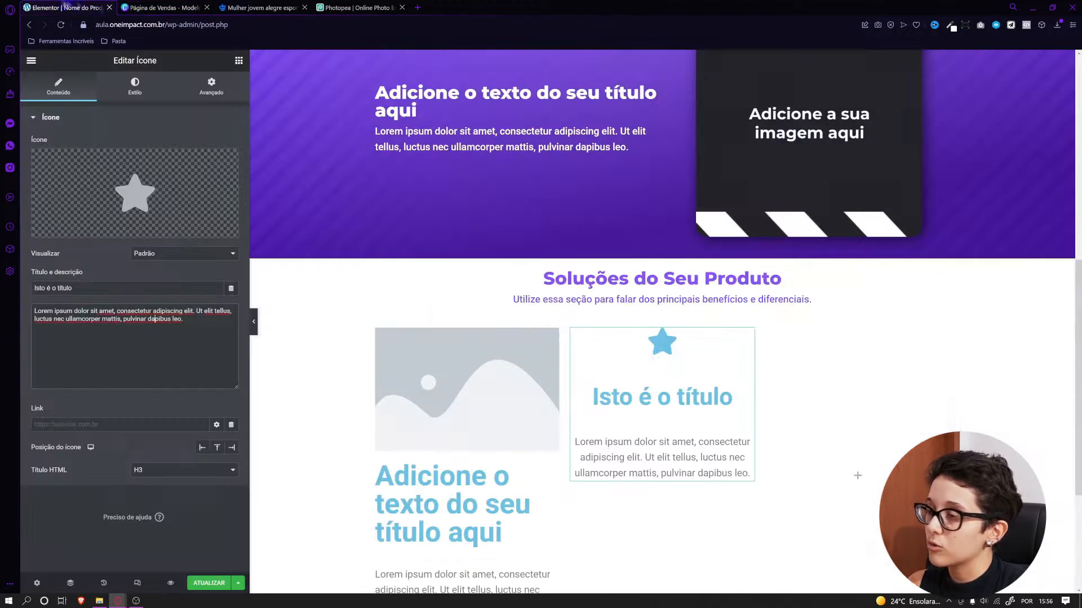
right_click(639, 367)
click(656, 517)
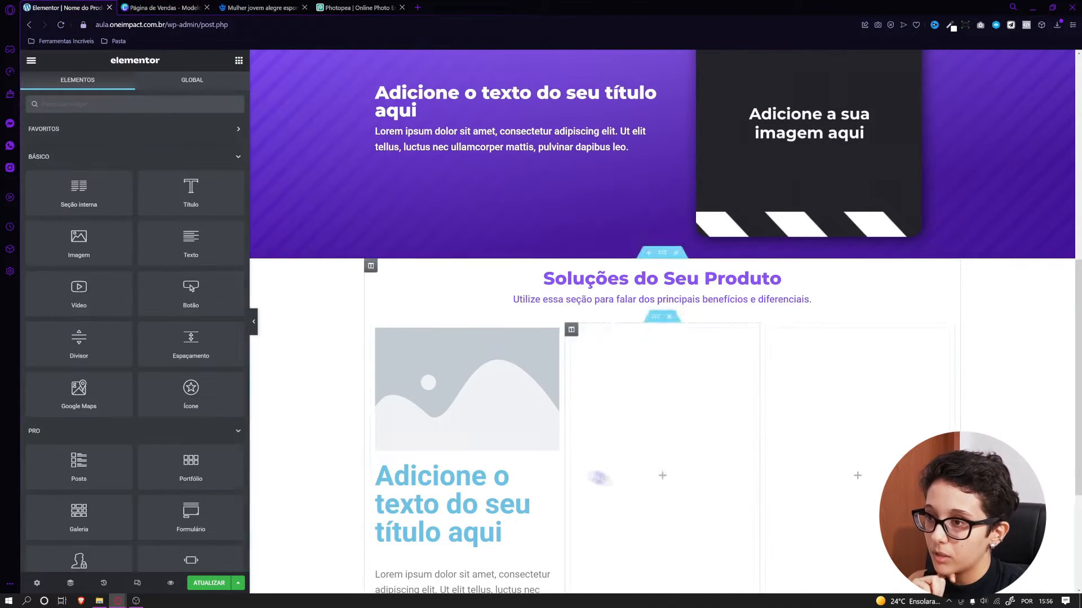
Upload goal (2).png from the Arquivos de Base folder to the media library and insert it in the first column's image widget
scroll(599, 477, down, 2)
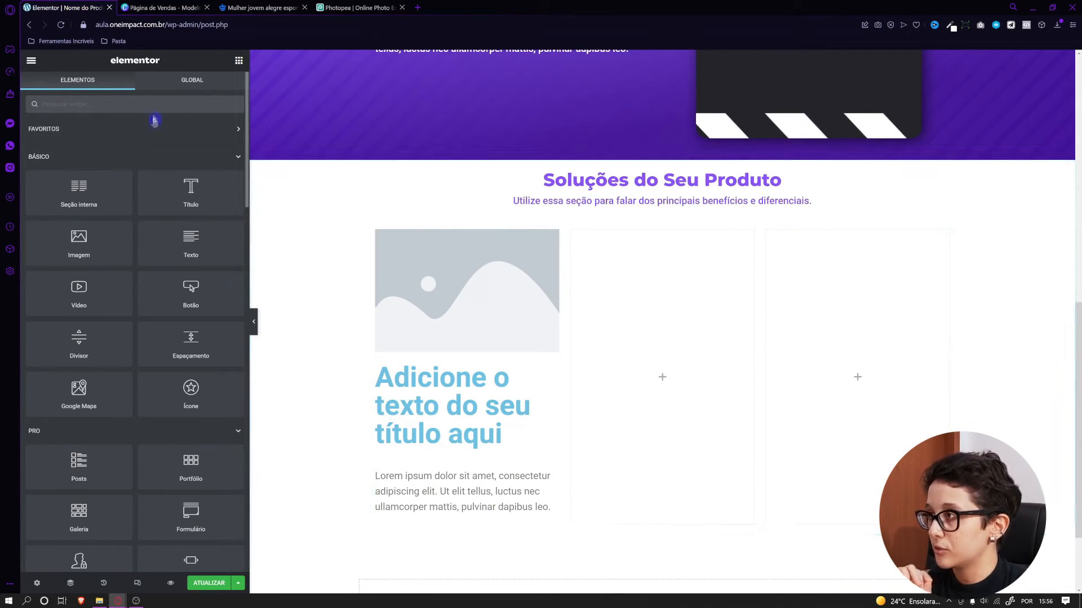
click(425, 307)
click(133, 203)
click(100, 601)
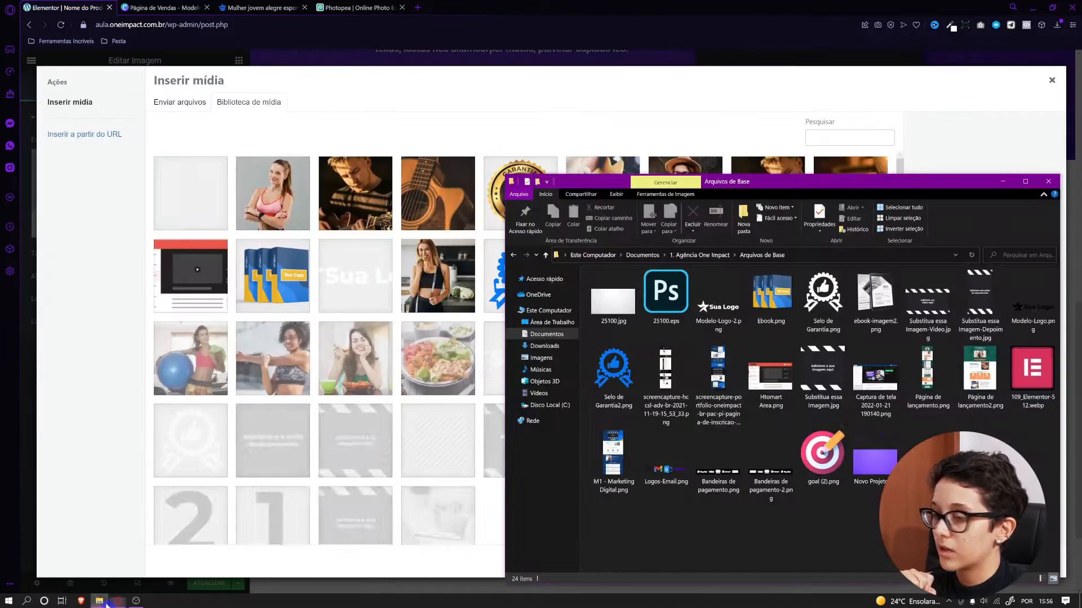
drag(822, 455, 350, 279)
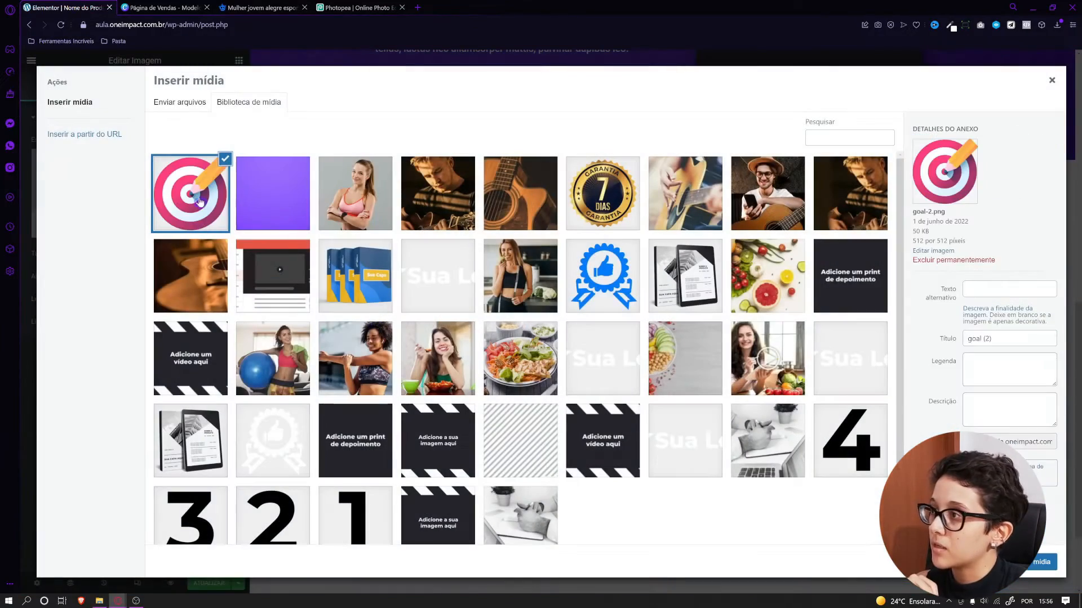
click(1041, 562)
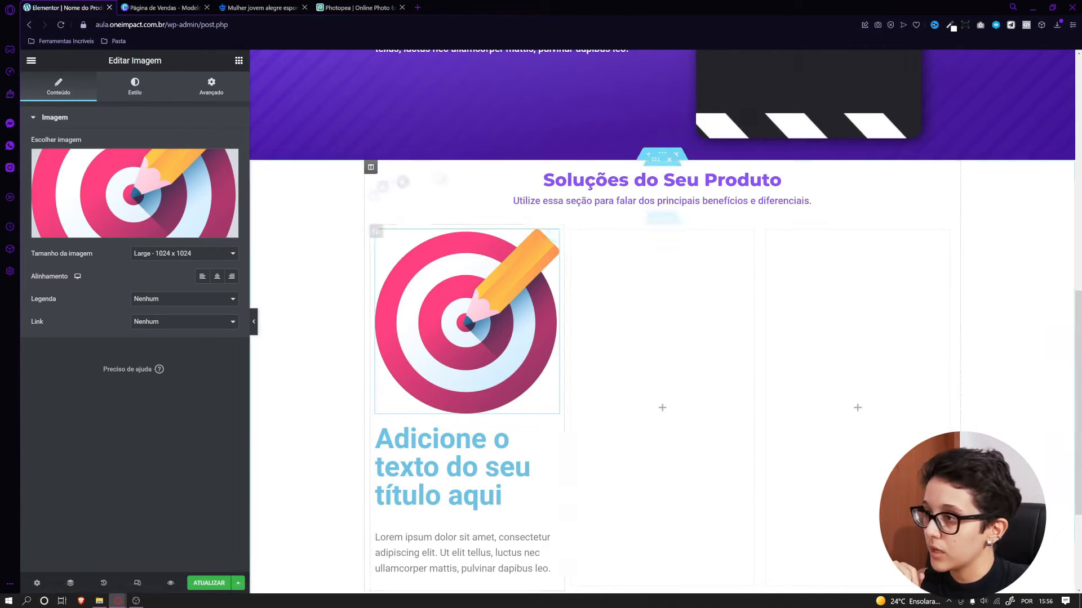
Set the width of the first column's target image to 30%
click(134, 90)
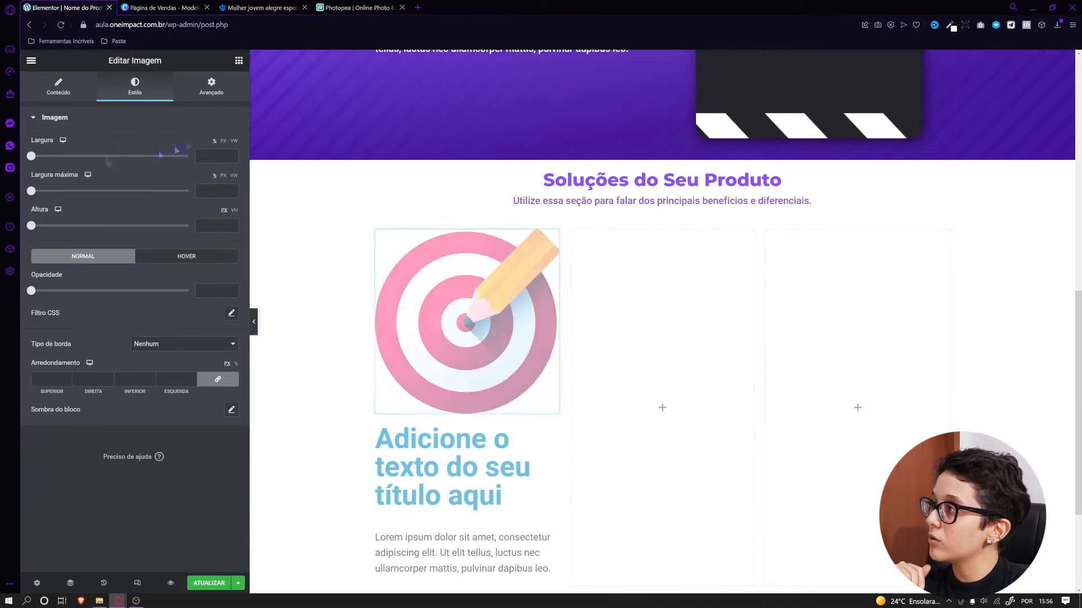
drag(31, 156, 77, 155)
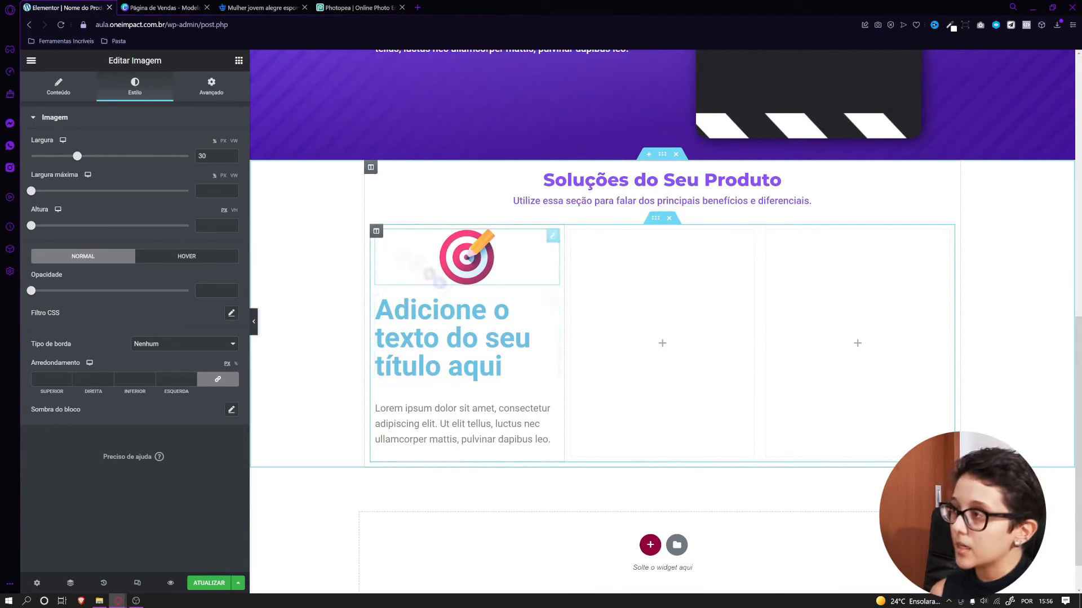
Replace the first column's heading with "Solução" copied from the Canva model and centre it
click(466, 305)
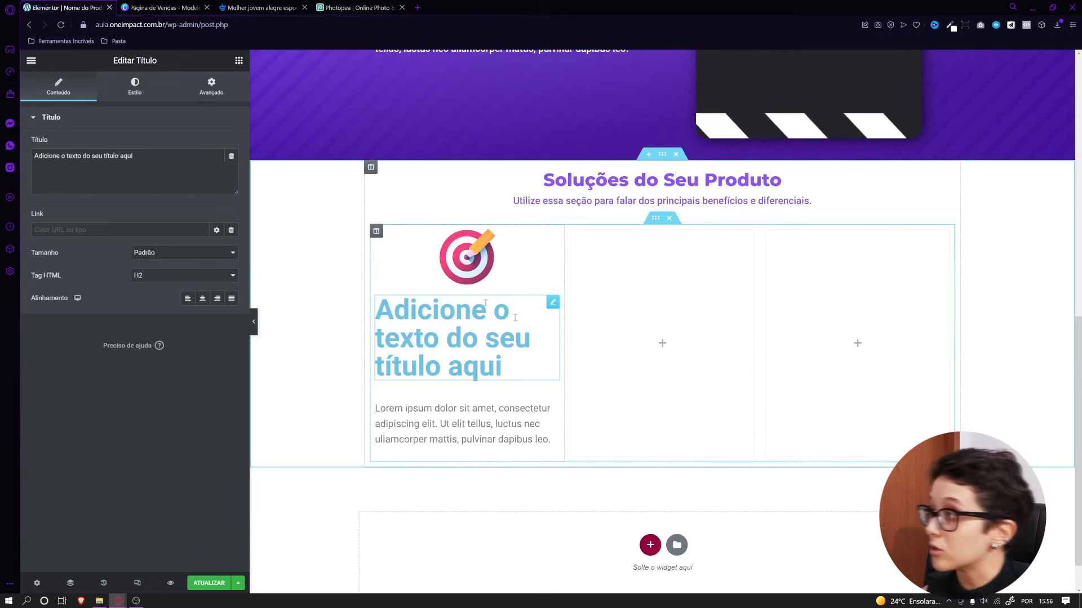
click(158, 9)
double_click(447, 376)
key(ctrl+c)
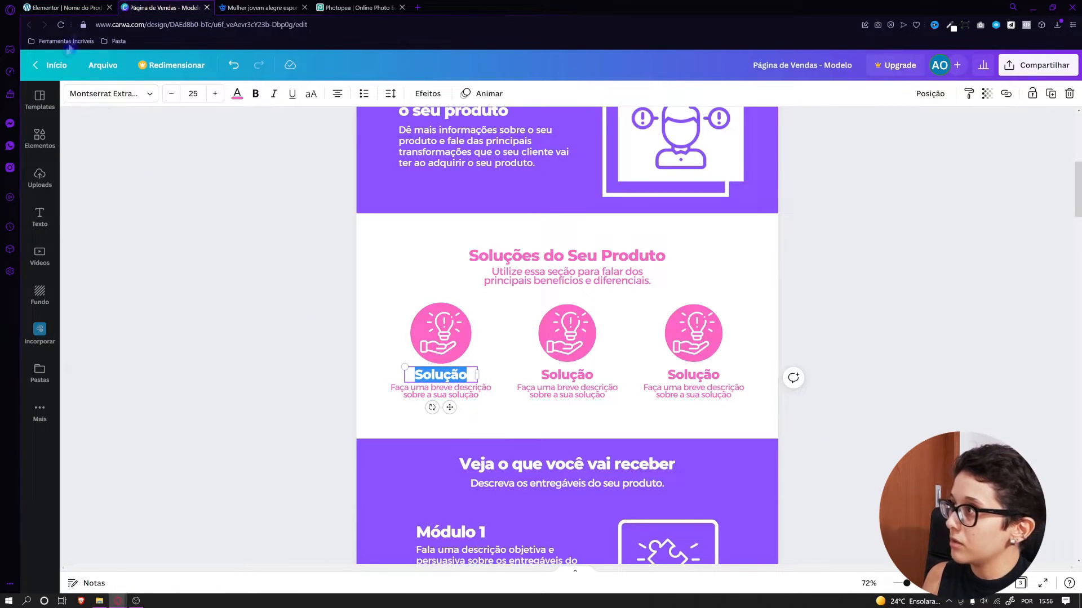
click(71, 8)
triple_click(136, 169)
right_click(137, 168)
click(155, 226)
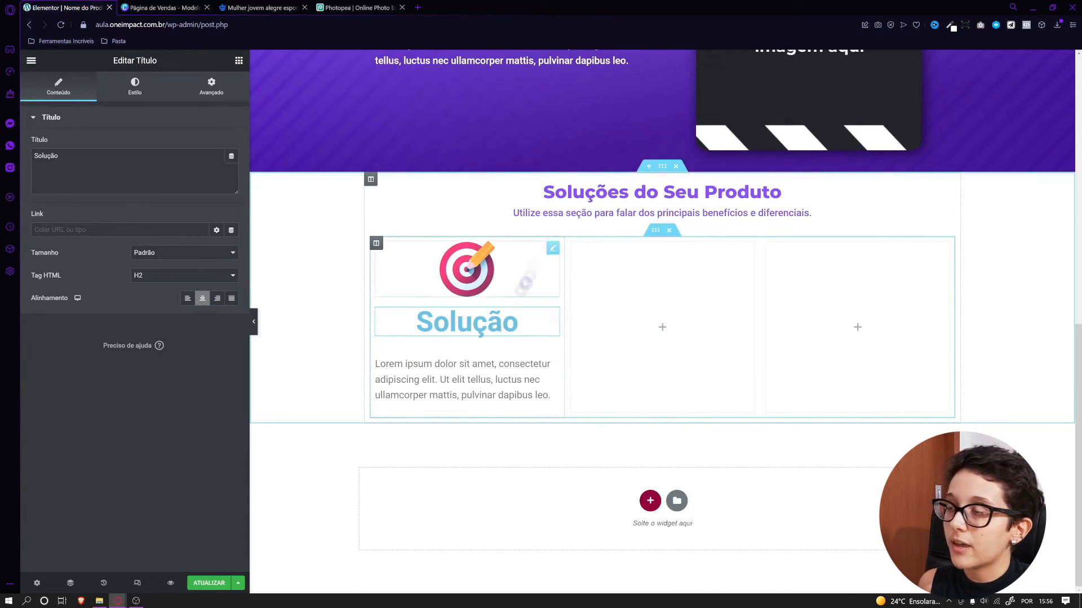
Copy the style of the "Soluções do Seu Produto" heading onto the "Solução" heading
right_click(570, 190)
click(588, 238)
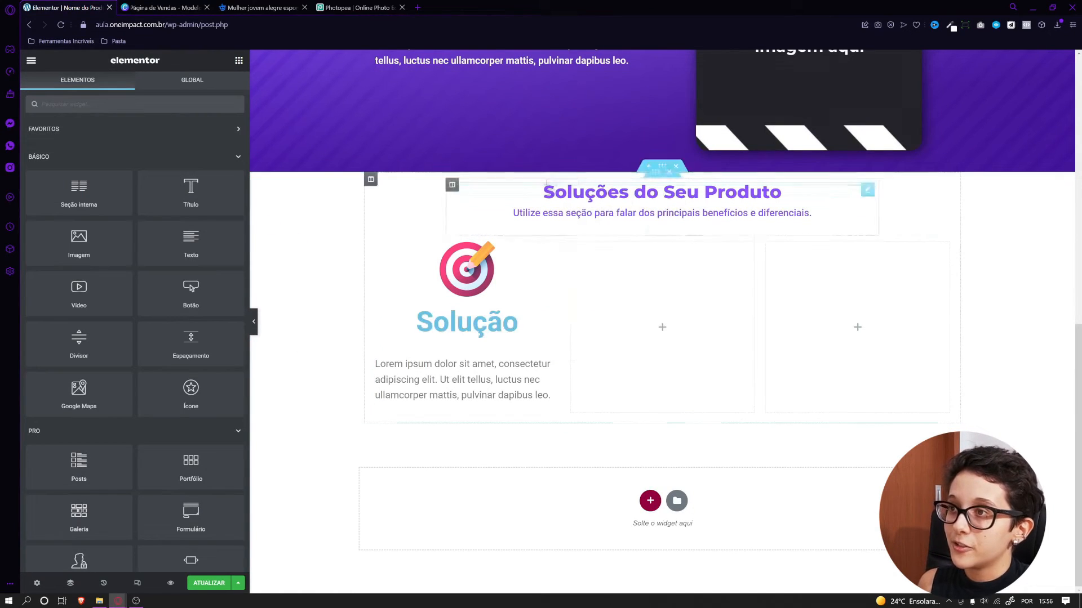
right_click(441, 331)
click(454, 407)
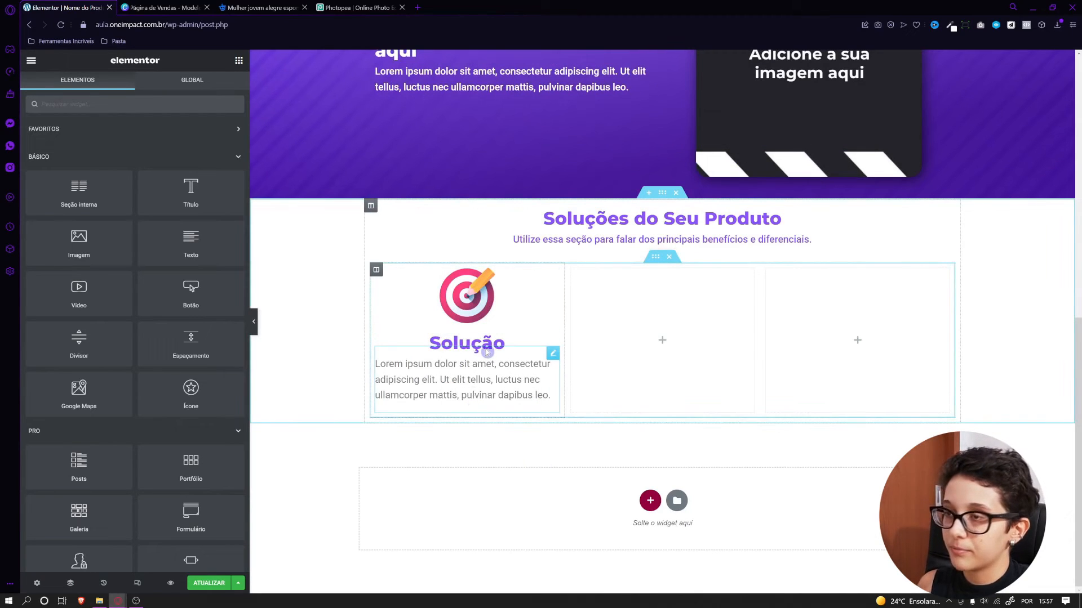
Copy the style of the section's subtitle onto the first column's Lorem ipsum text
right_click(551, 242)
click(571, 288)
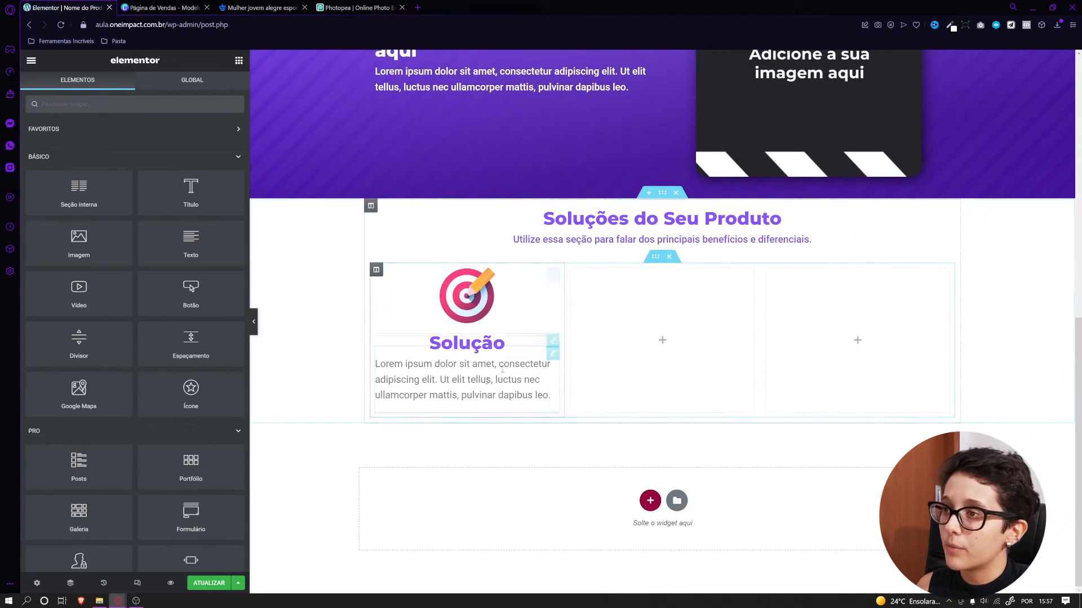
right_click(445, 379)
click(473, 455)
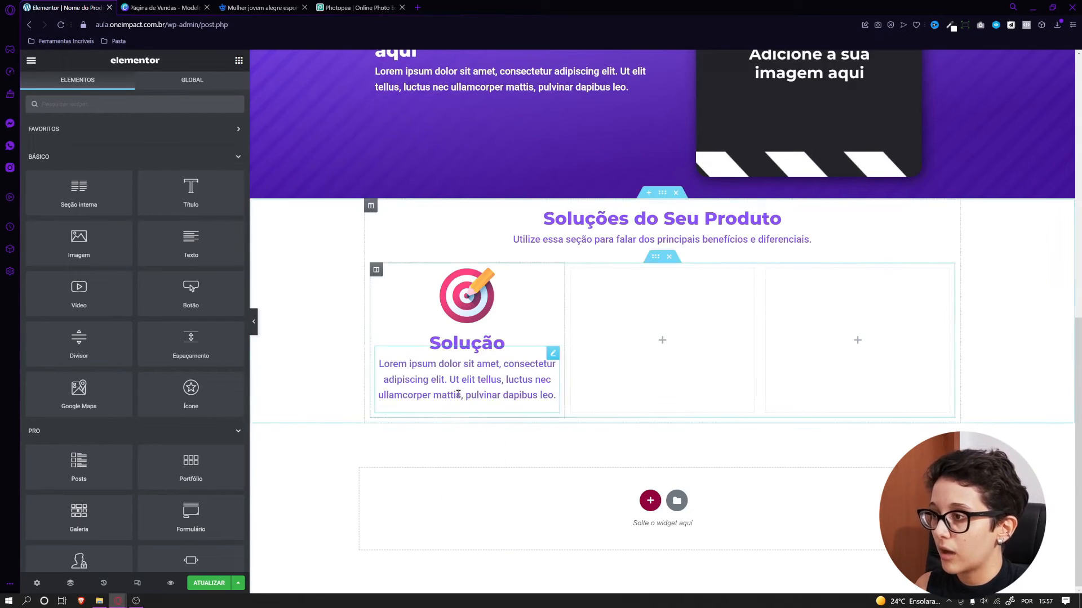
Replace the first column's Lorem ipsum with "Faça uma breve descrição sobre a sua solução" copied from the Canva model
click(406, 368)
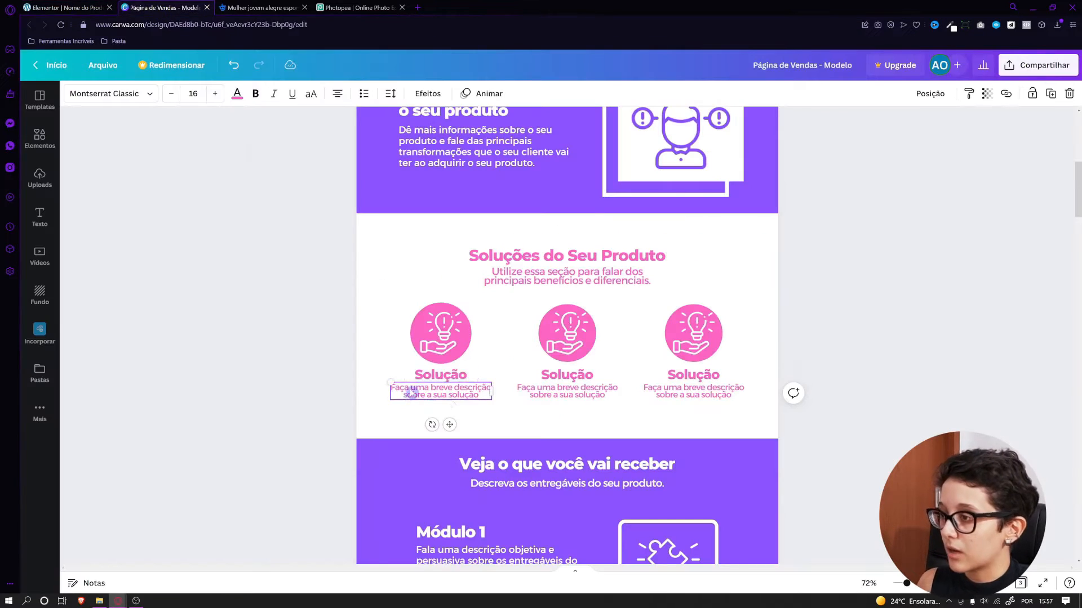
key(ctrl+a)
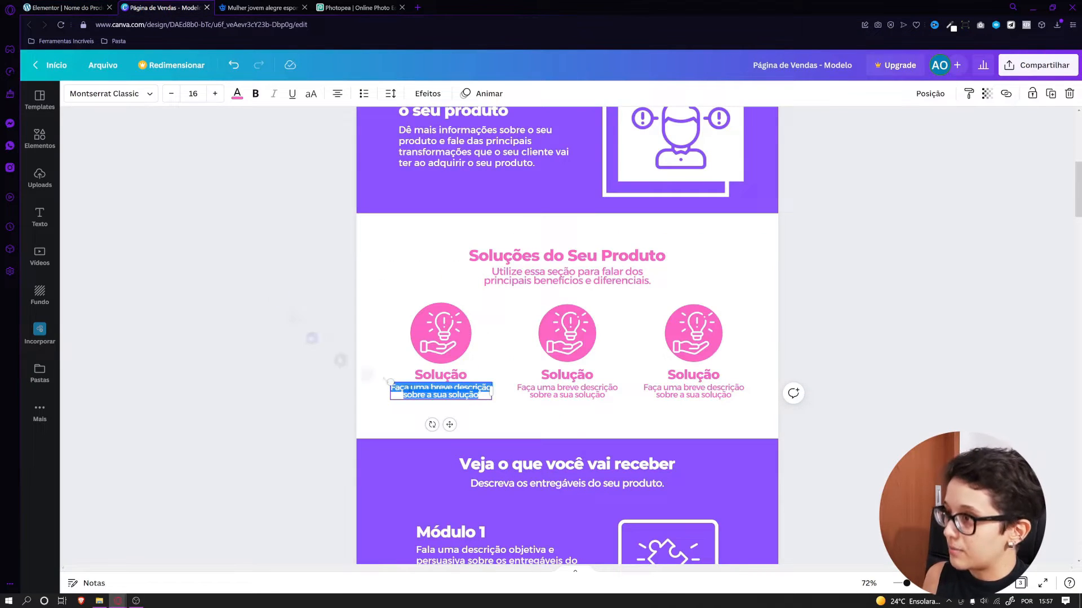
click(66, 12)
key(ctrl+a)
right_click(148, 233)
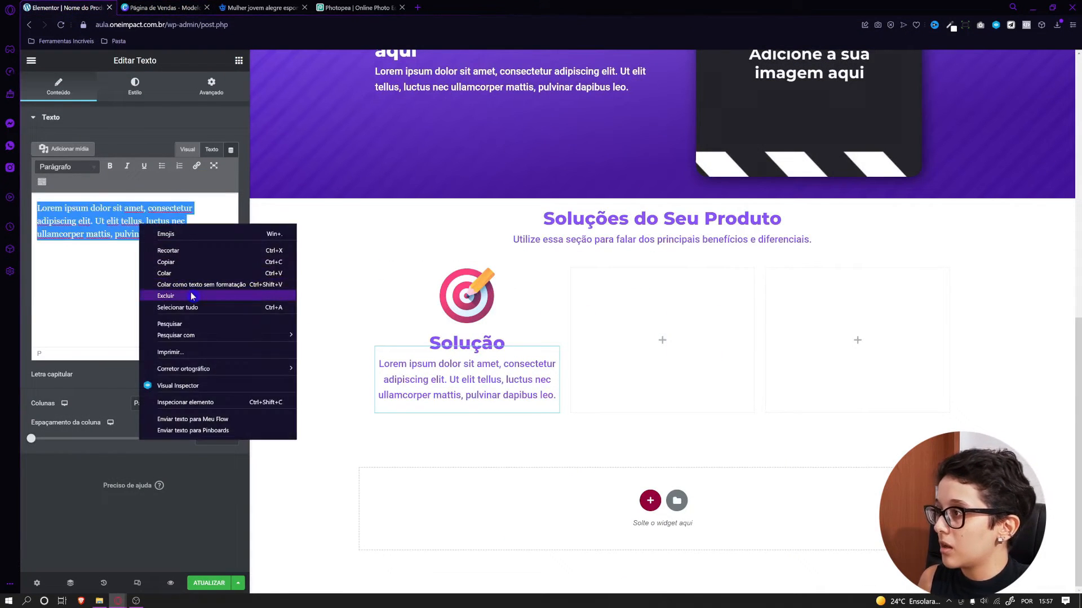
click(190, 292)
right_click(139, 238)
click(72, 206)
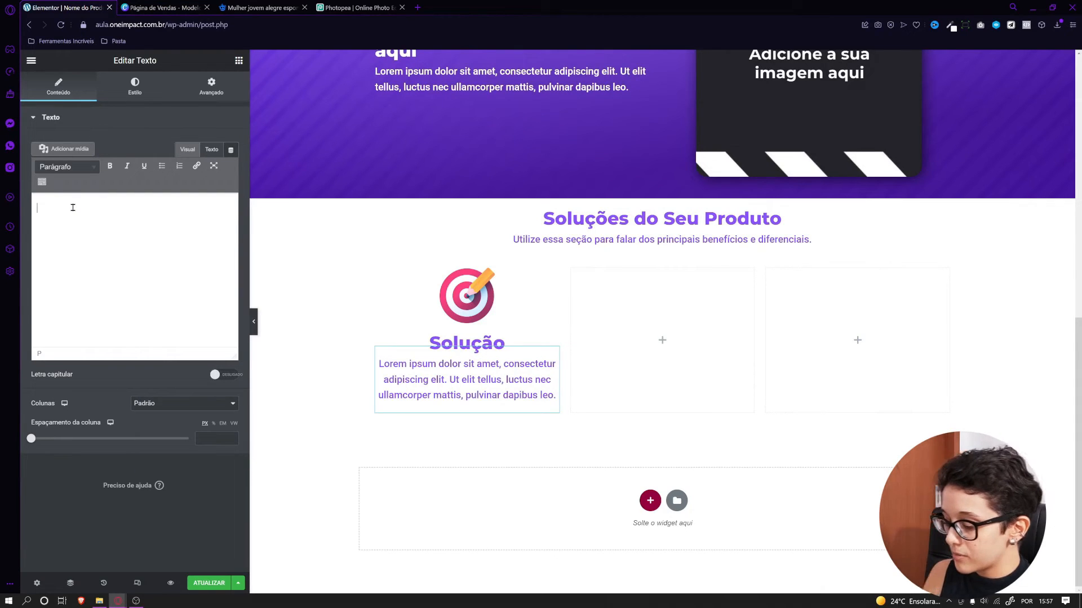
key(ctrl+v)
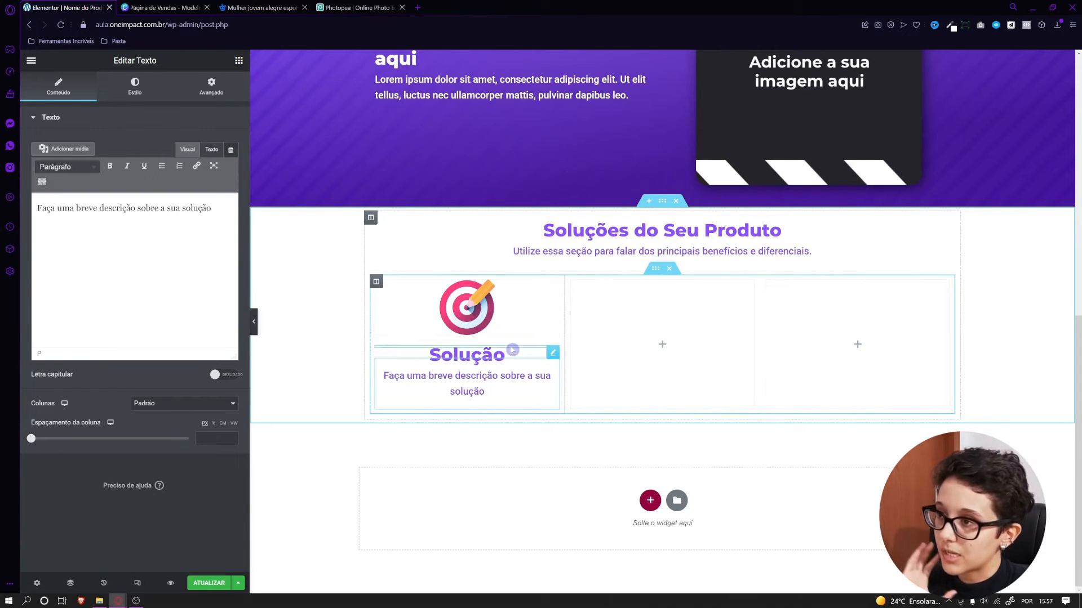
Duplicate the target image in the first column
right_click(468, 307)
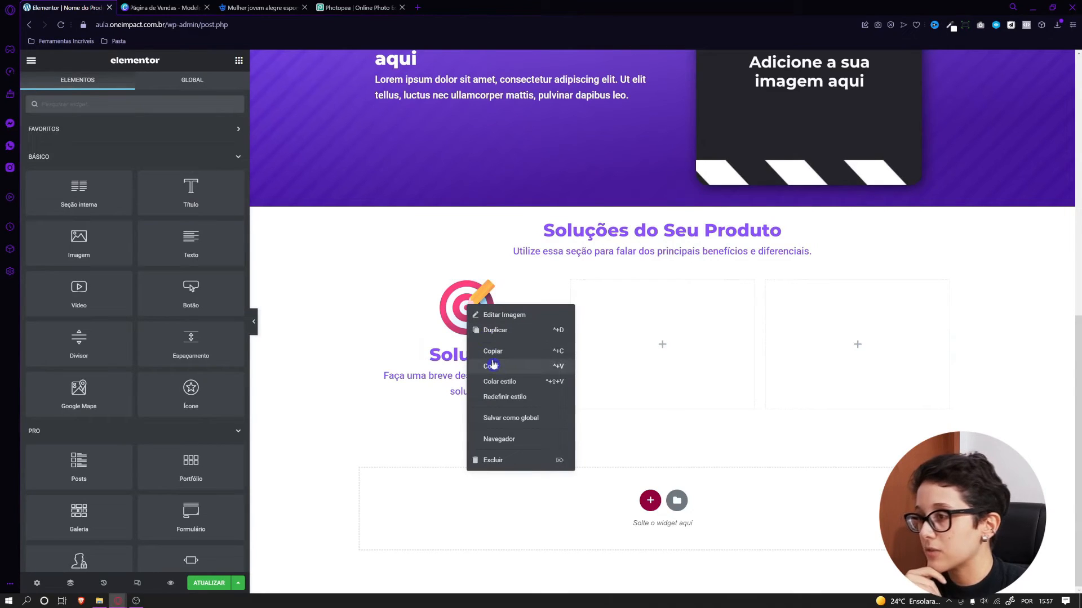
click(493, 334)
drag(536, 338, 496, 338)
right_click(505, 334)
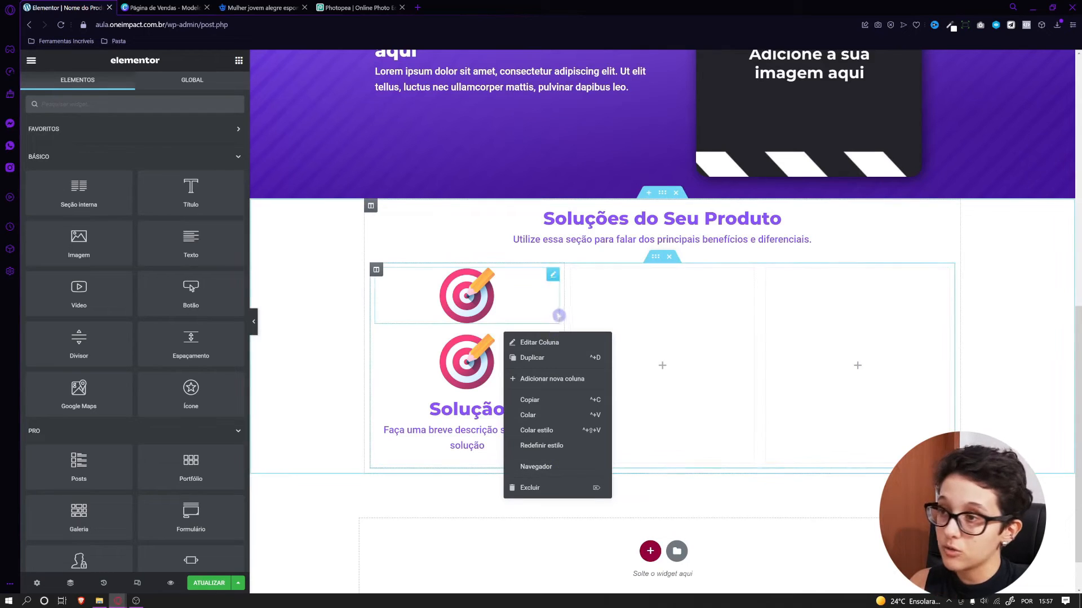
Open the Navigator and expand the solutions section's second inner section down to the first column's widgets
right_click(500, 249)
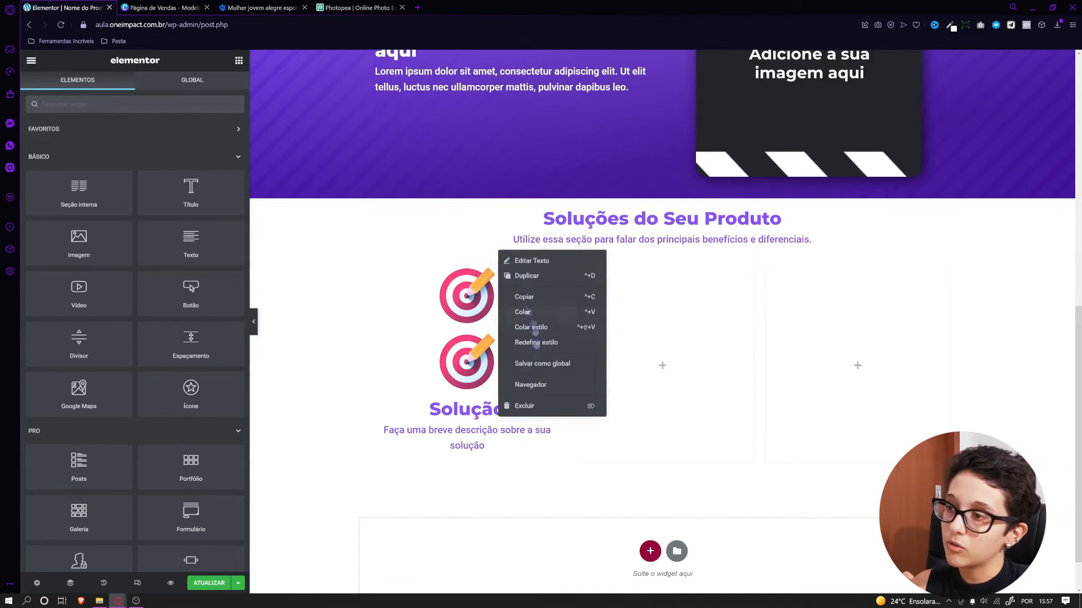
click(531, 385)
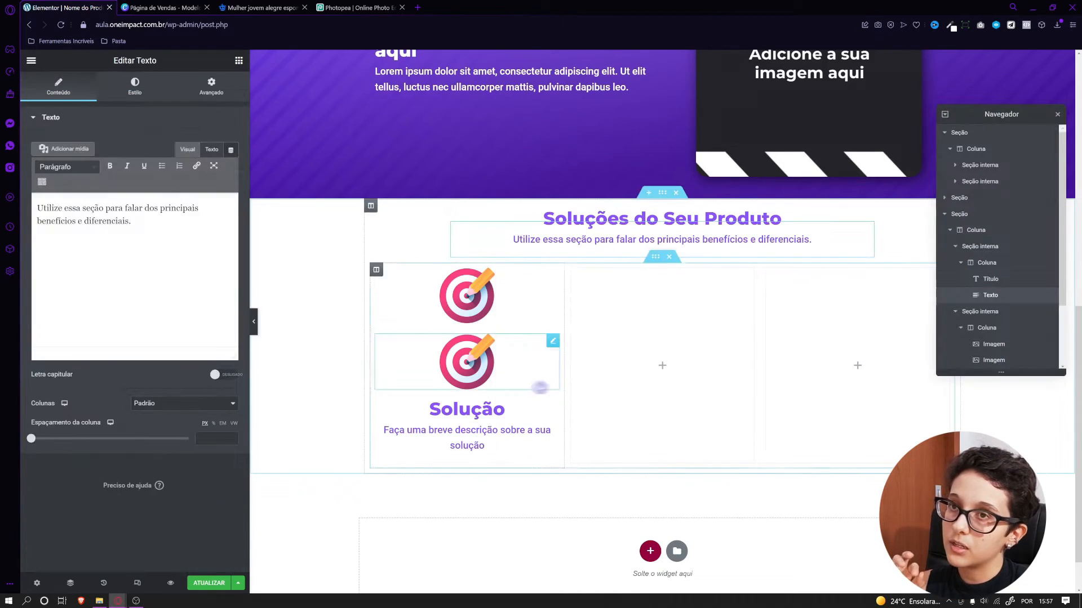
click(945, 115)
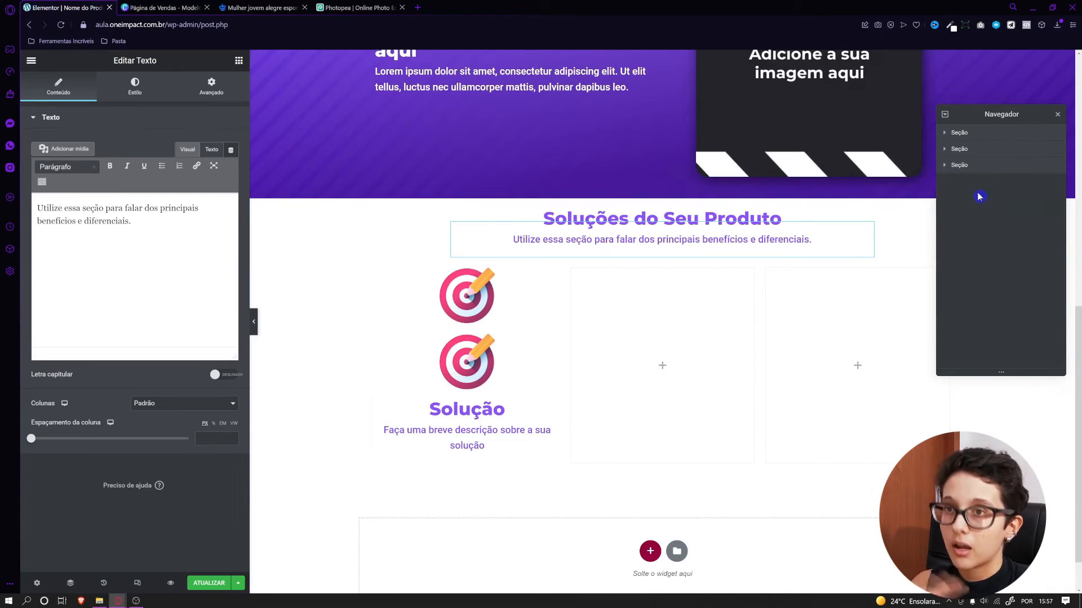
click(946, 166)
click(1013, 167)
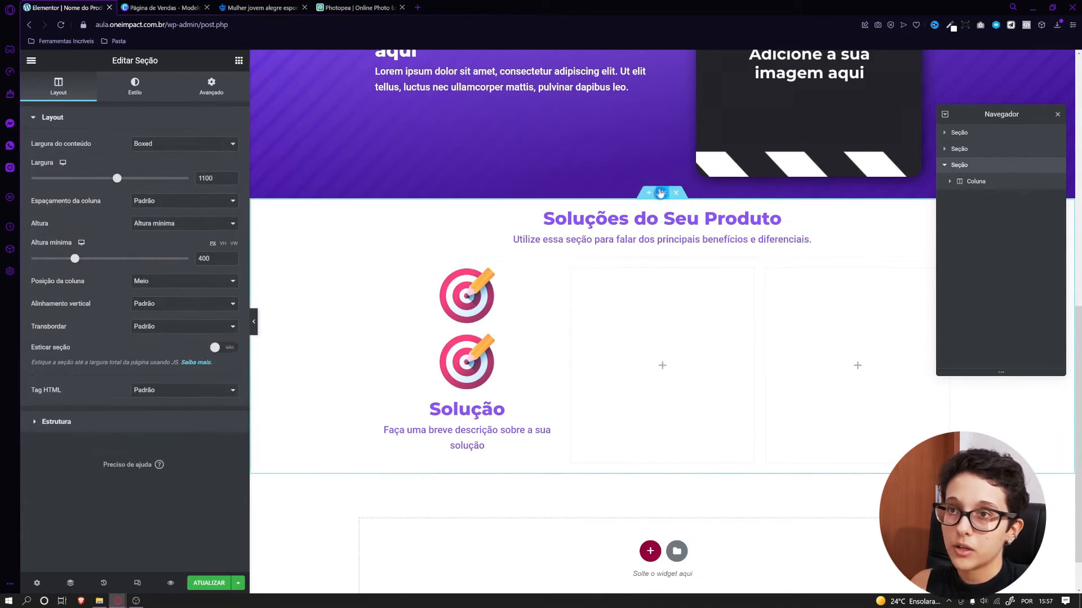
click(944, 185)
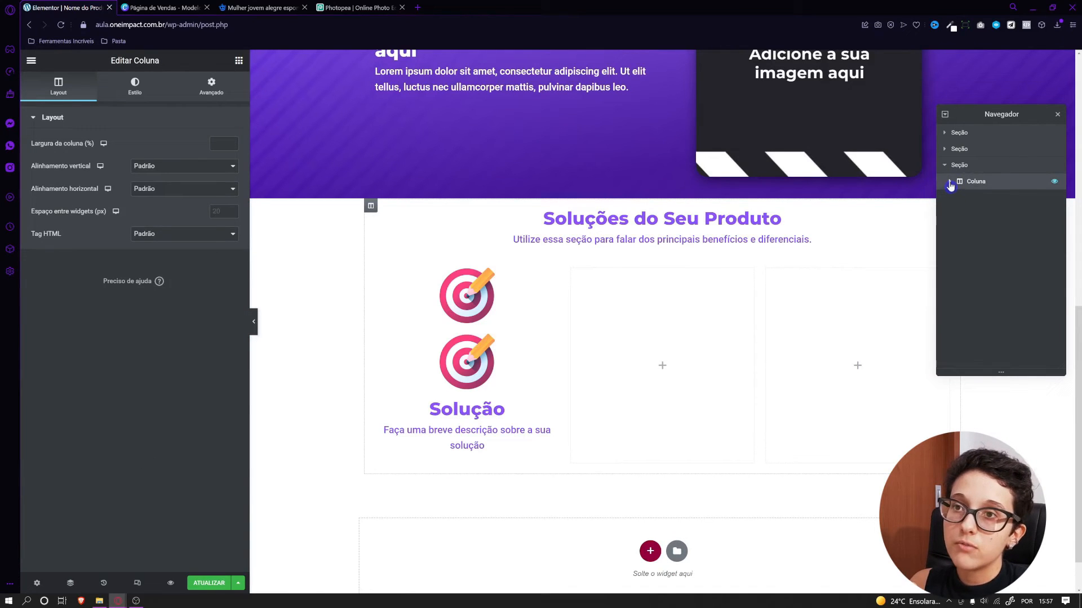
click(950, 182)
click(956, 198)
click(960, 214)
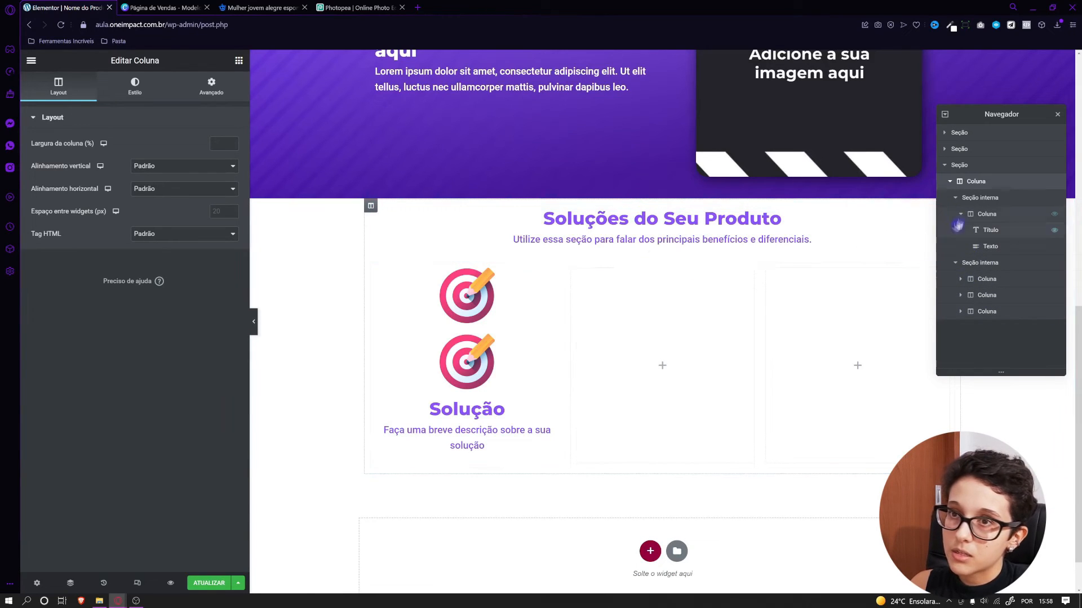
click(954, 198)
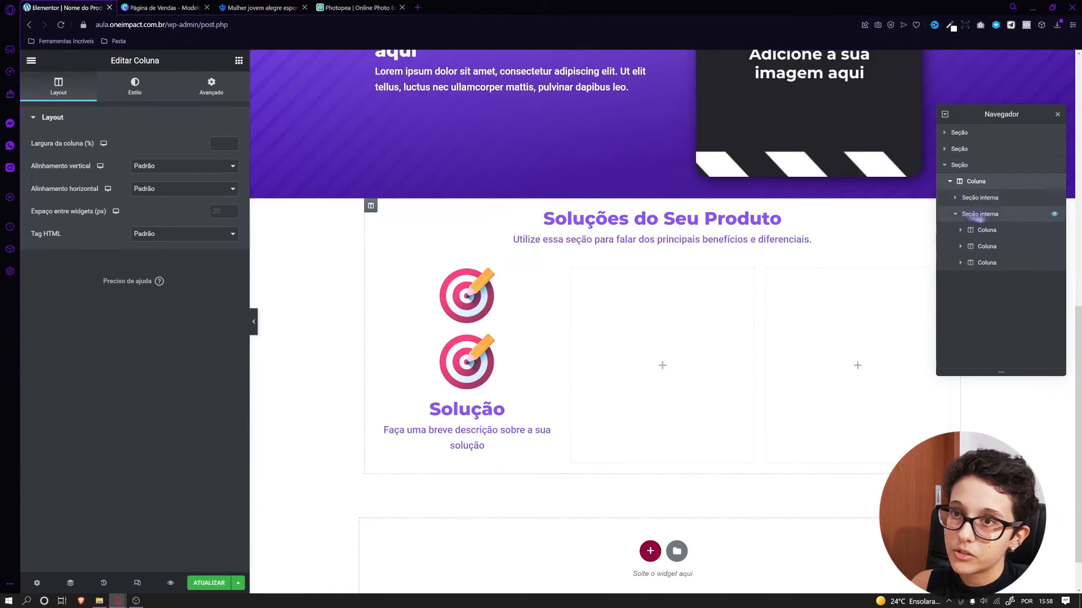
click(960, 232)
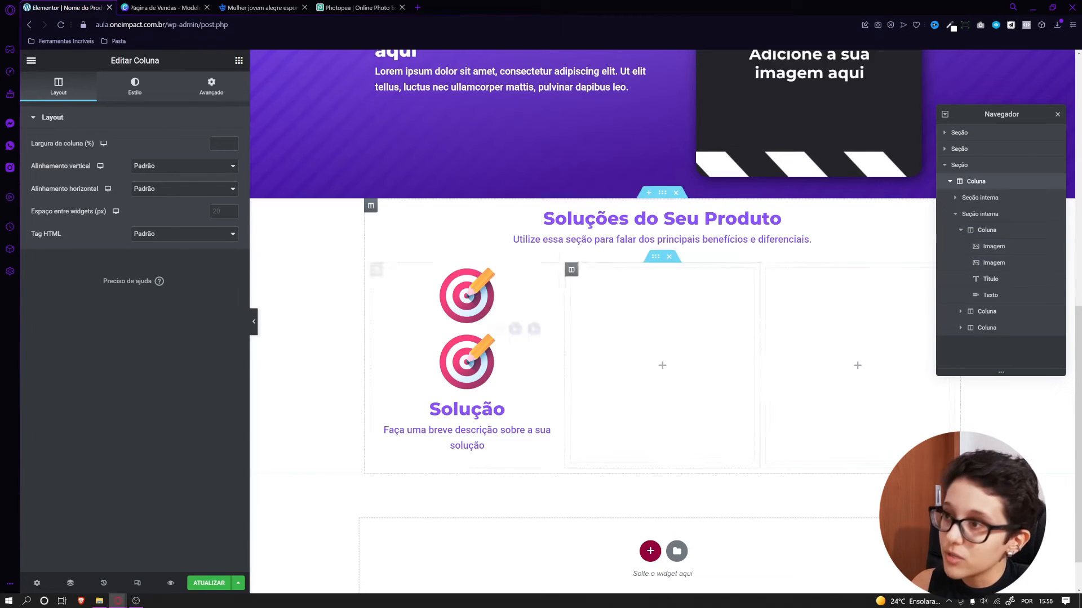
Move the duplicated image into the middle column of the inner section using the Navigator structure
drag(552, 276, 510, 298)
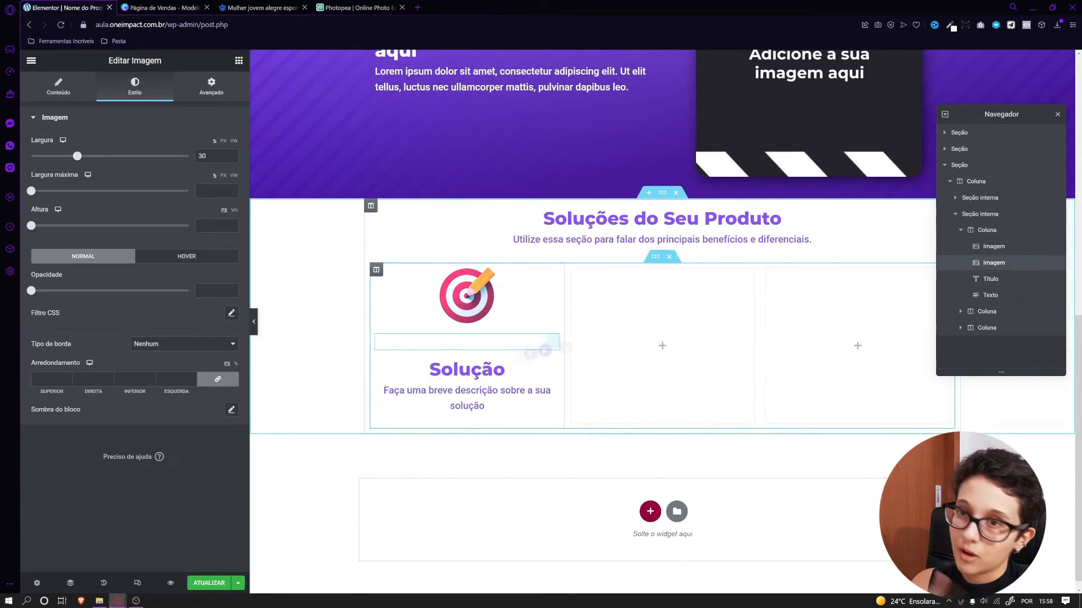
click(960, 316)
drag(995, 269, 997, 318)
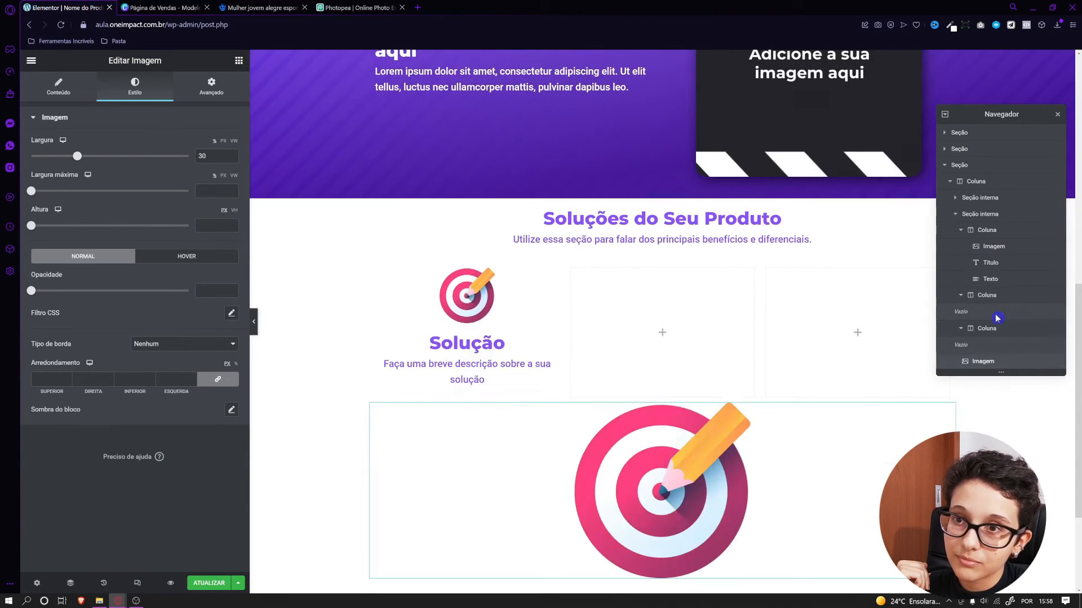
drag(993, 363, 988, 312)
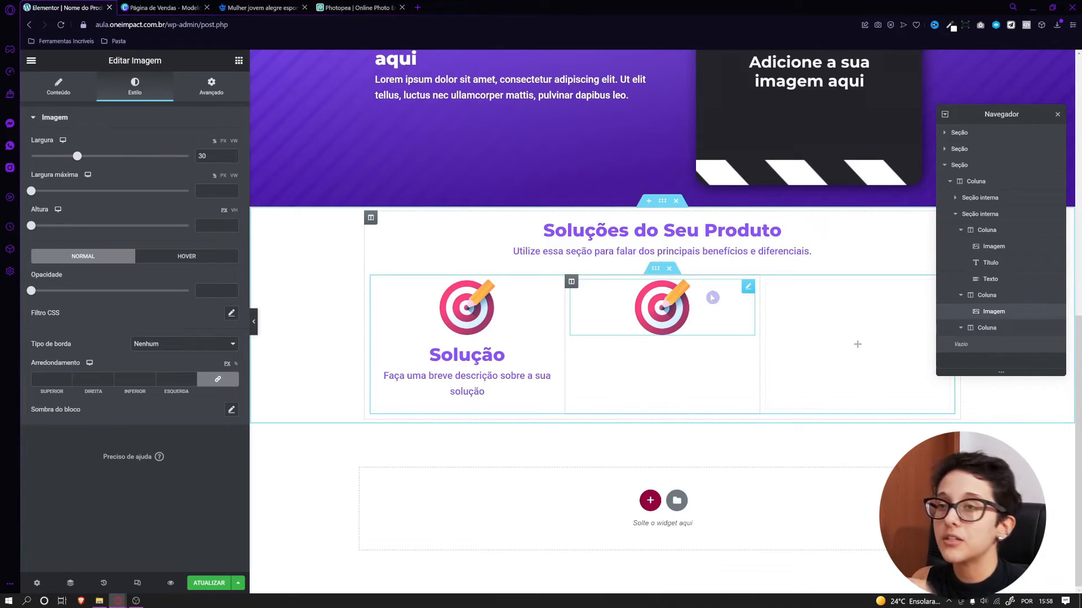
drag(993, 114, 970, 146)
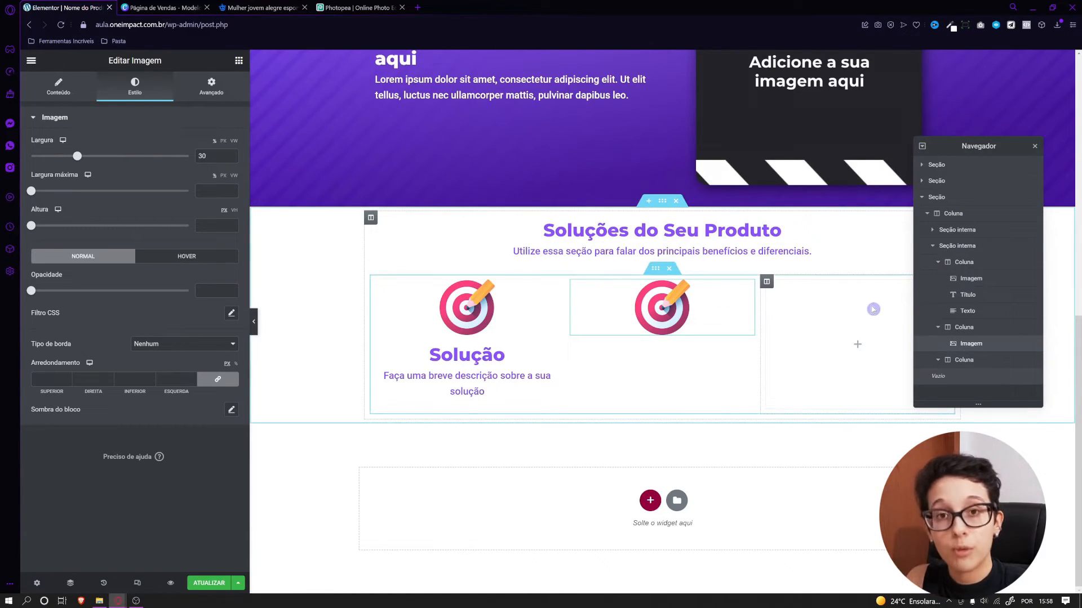
Duplicate the first column's "Solução" heading, place the copy in the third column and close the Navigator
right_click(468, 356)
click(495, 380)
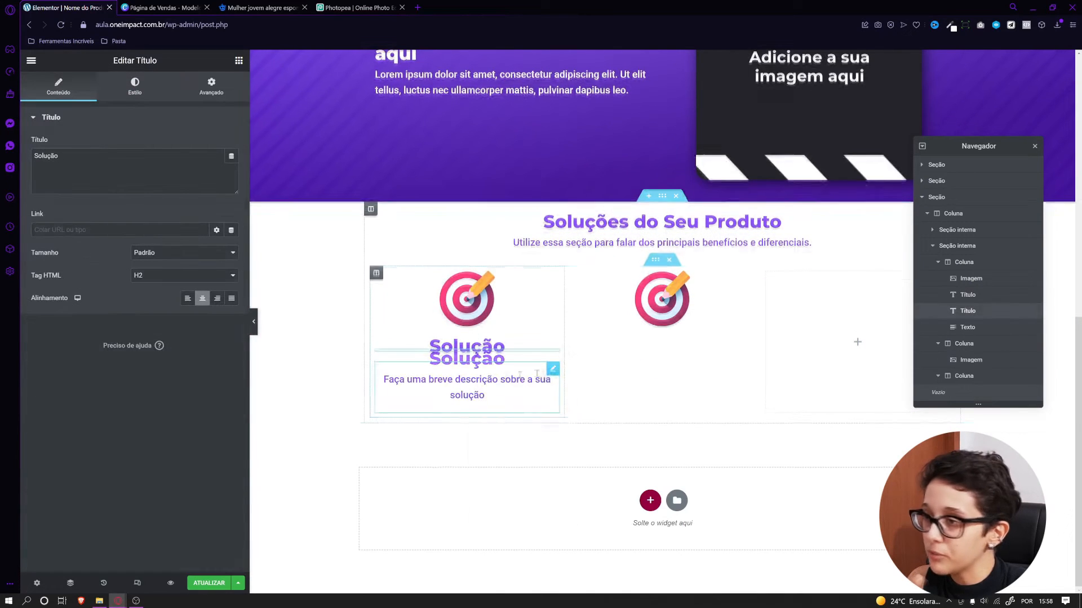
drag(554, 369, 839, 337)
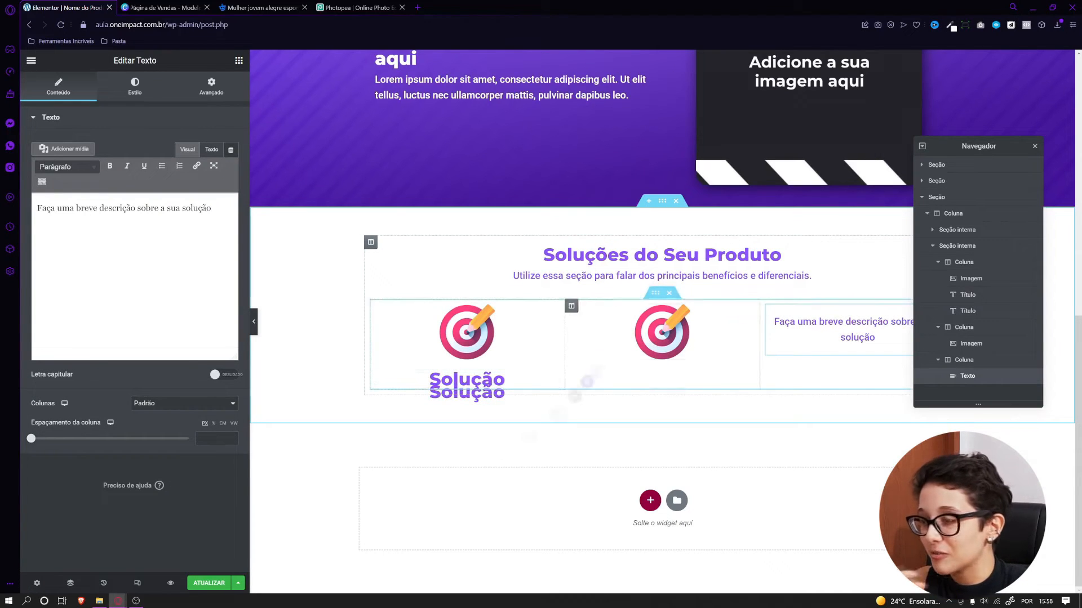
click(1035, 146)
drag(926, 332, 856, 293)
Duplicate the middle column's target image and place the copy above the heading in the third column
right_click(663, 309)
click(687, 332)
drag(664, 372, 879, 287)
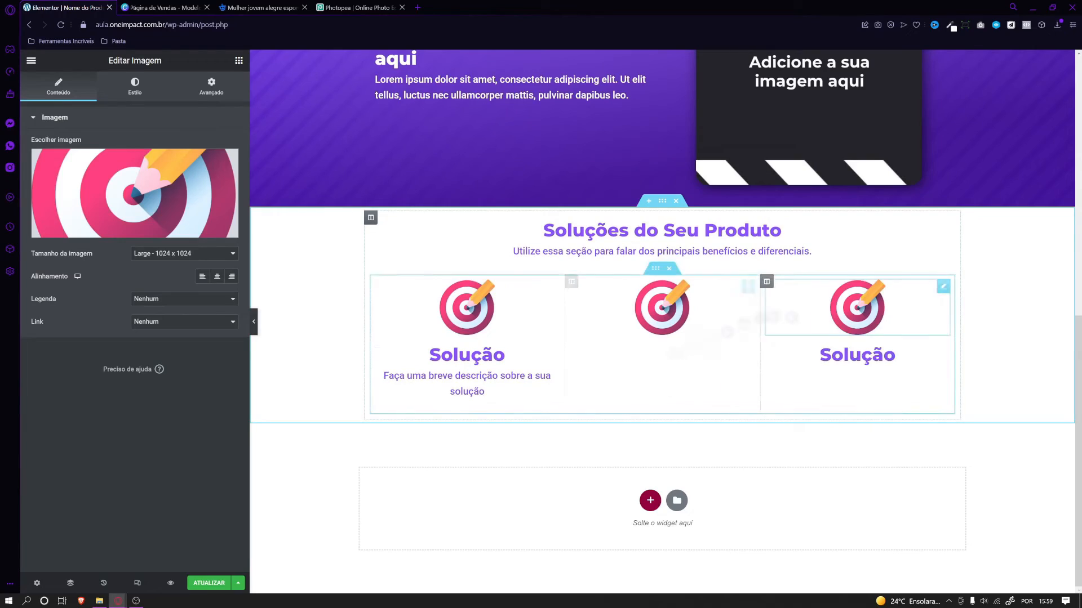
Move the first column's description to the middle column and place a duplicate of the "Solução" heading above it
right_click(476, 356)
click(509, 383)
drag(554, 389, 660, 338)
right_click(500, 362)
click(526, 388)
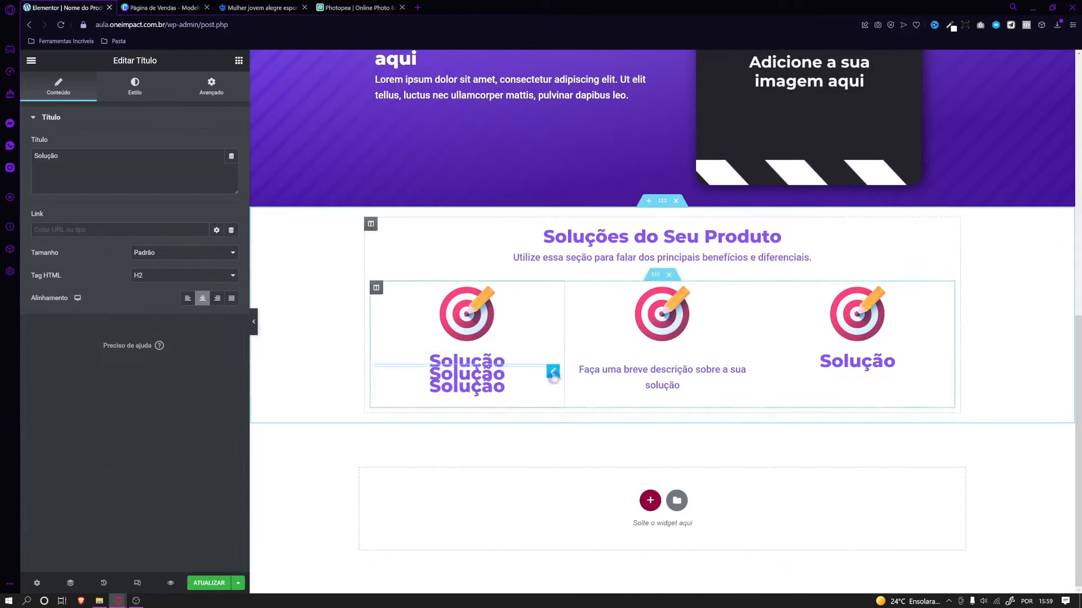
drag(554, 376, 660, 350)
Duplicate the middle description into the first column under its heading and delete the surplus "Solução" heading there
right_click(640, 371)
click(671, 399)
drag(748, 428, 495, 383)
right_click(479, 363)
click(502, 517)
Duplicate the middle column's description and place the copy under the heading in the third column
right_click(626, 375)
click(657, 403)
drag(748, 360, 856, 375)
scroll(613, 449, up, 1)
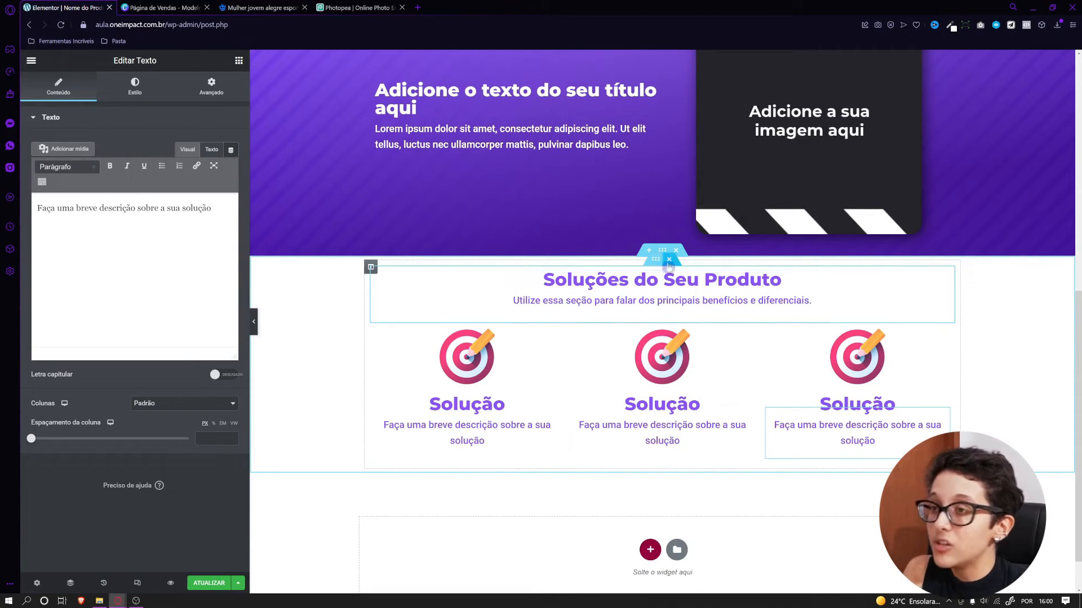
scroll(631, 367, up, 3)
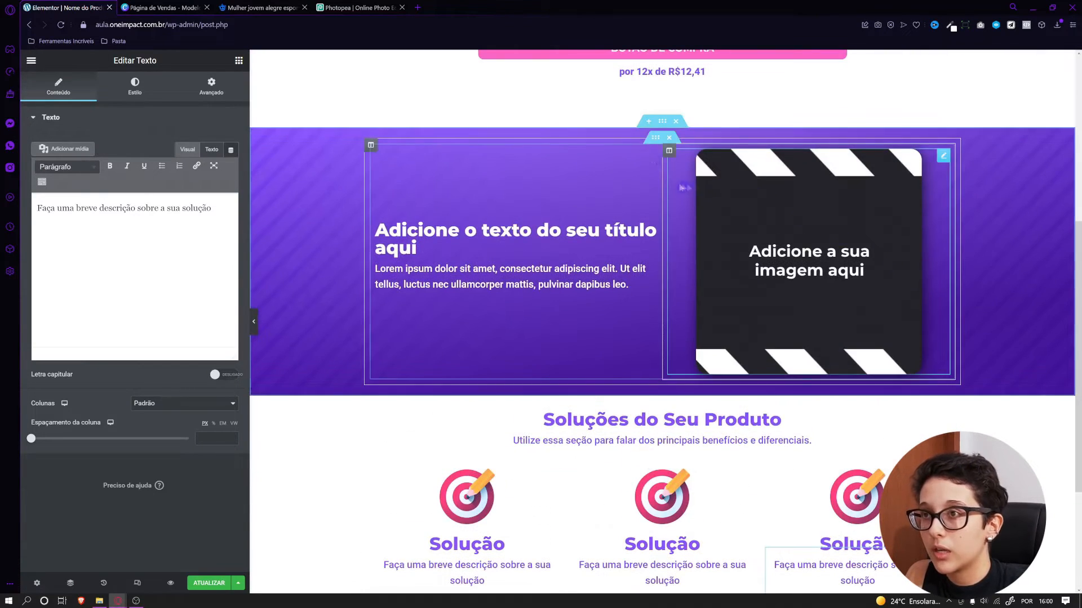
scroll(617, 411, down, 2)
scroll(617, 411, down, 1)
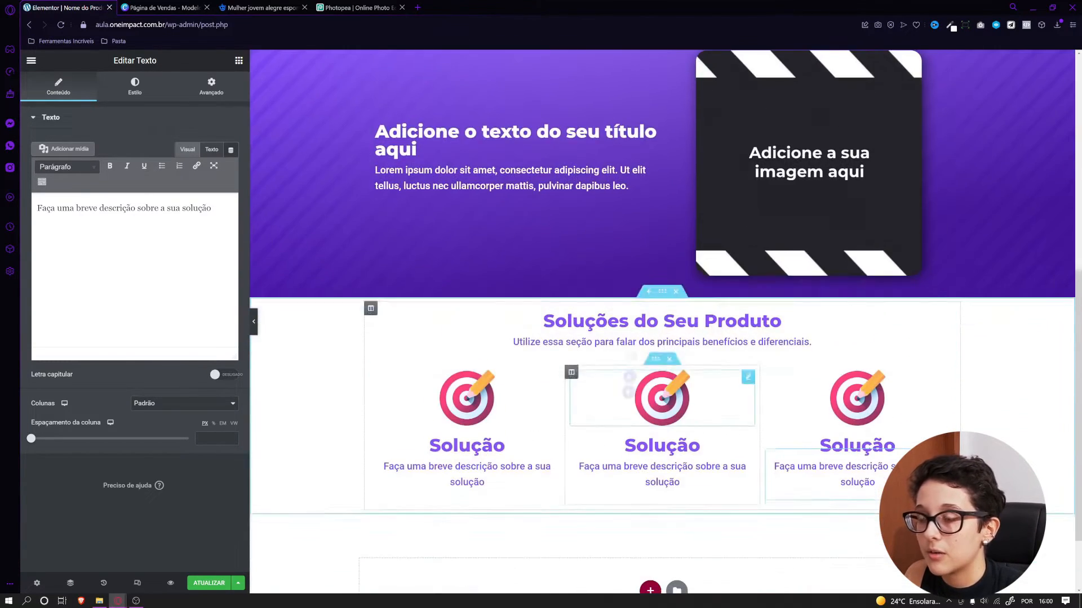
Set the solutions section's padding to 20 px at the top and bottom and 0 on both sides
click(656, 292)
click(211, 85)
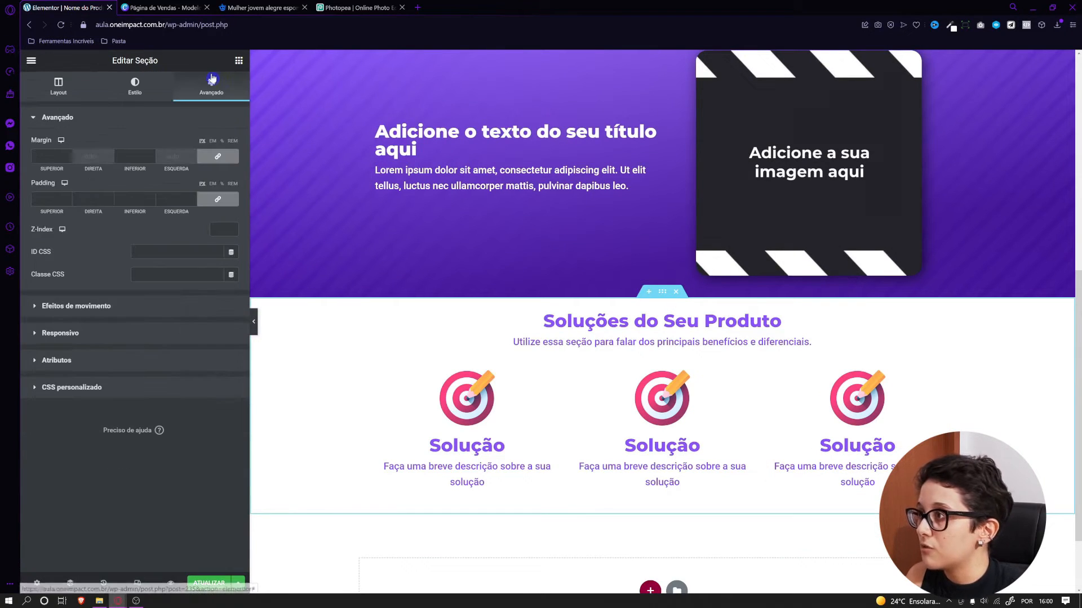
text(20)
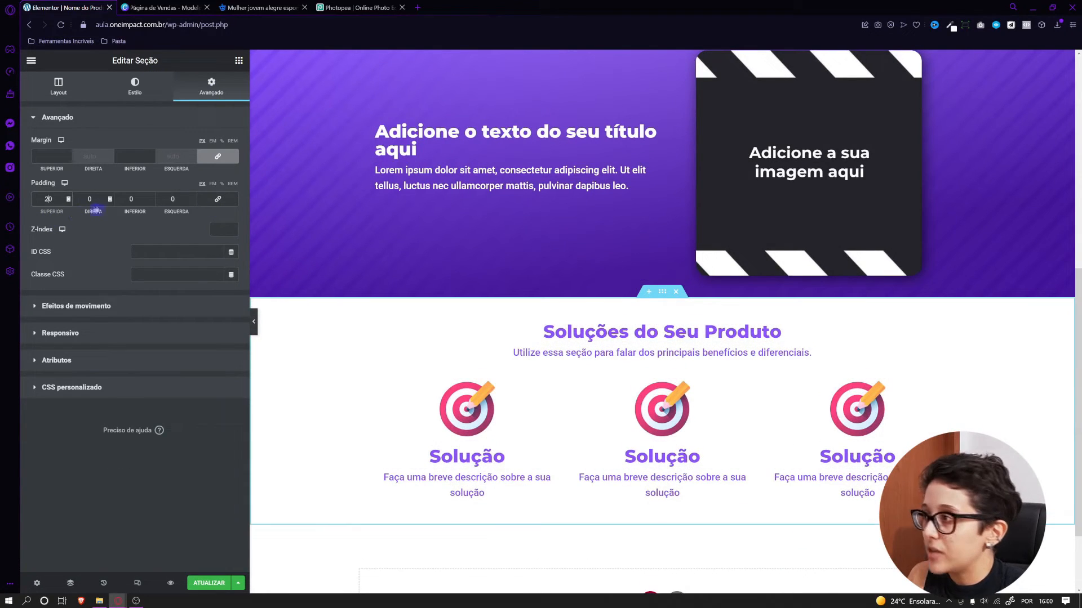
text(2)
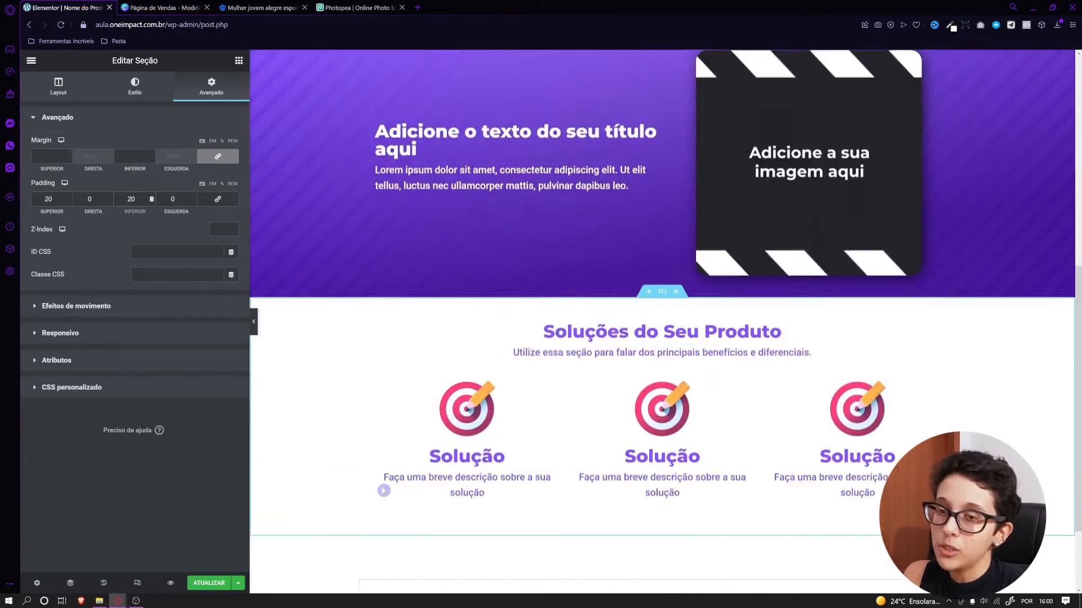
scroll(383, 491, up, 3)
scroll(383, 491, down, 5)
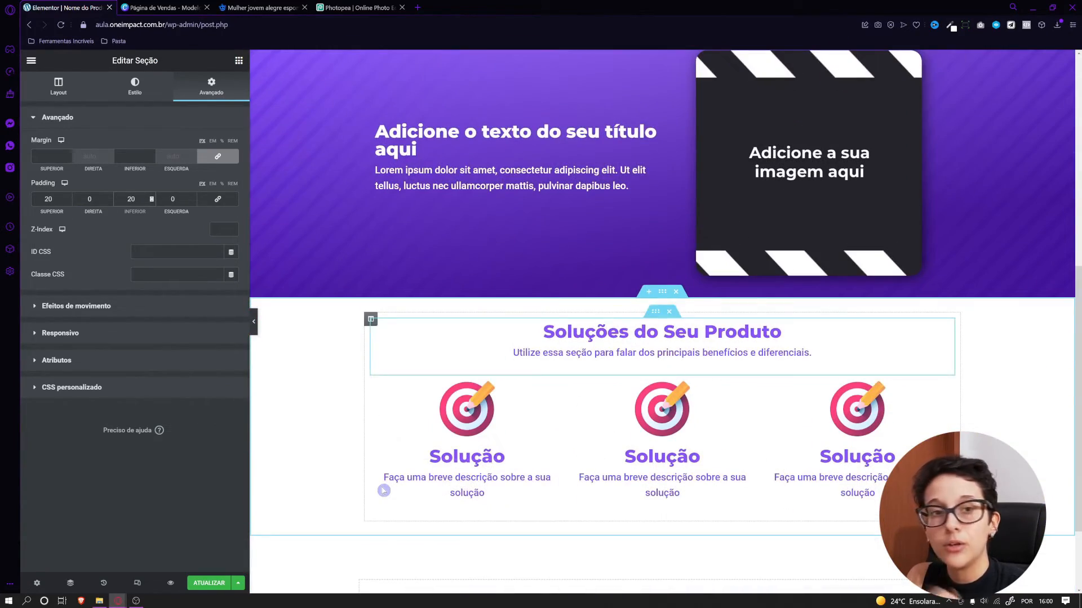
scroll(384, 491, up, 3)
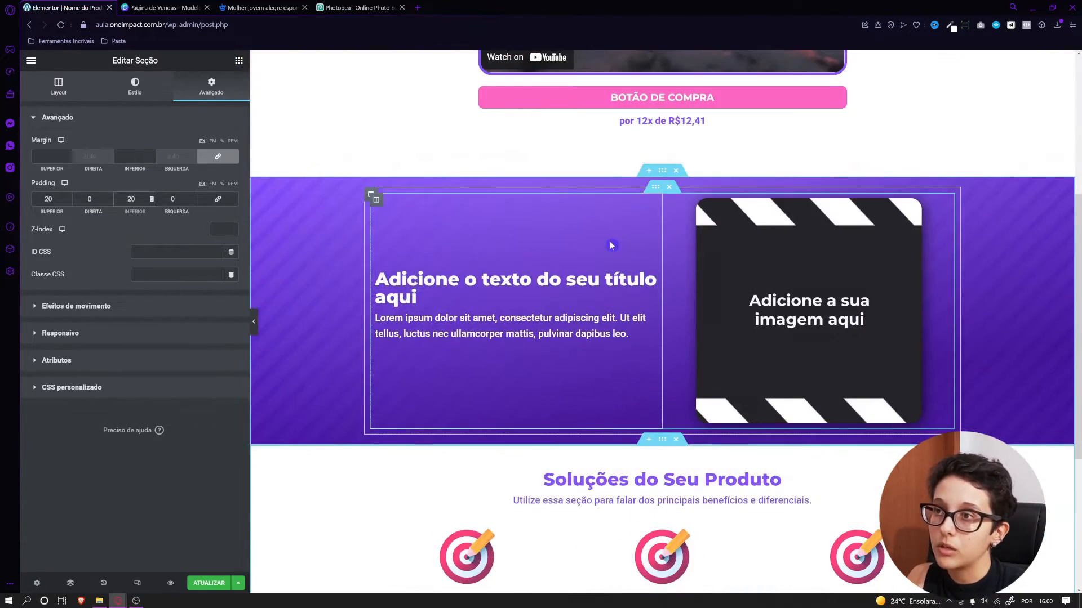
scroll(602, 233, down, 3)
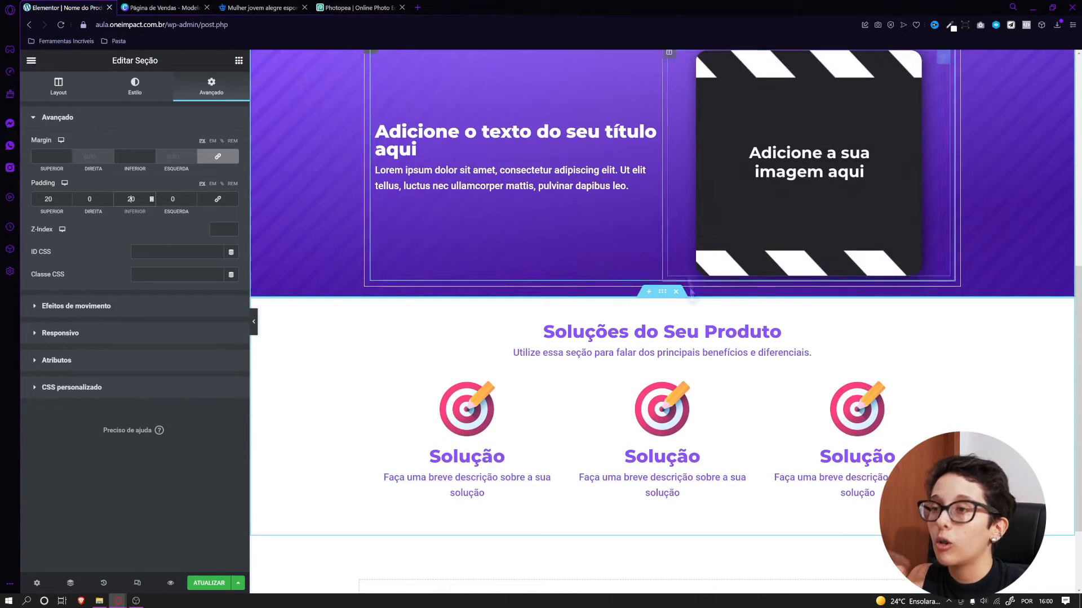
scroll(648, 308, down, 2)
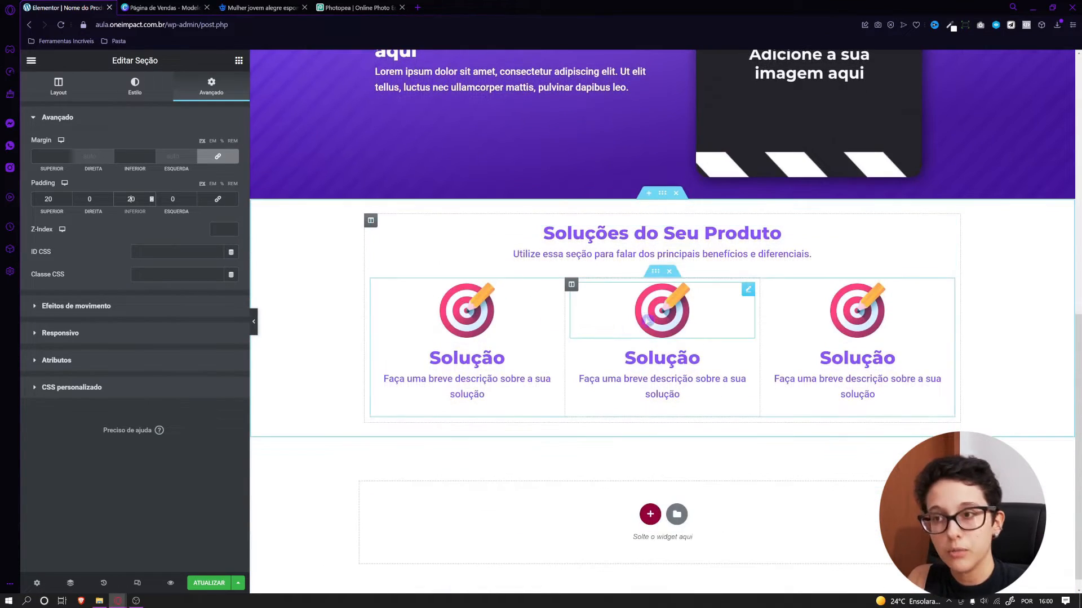
Try a 50 px top padding on the solutions section and set it back to 20 px
scroll(563, 315, up, 3)
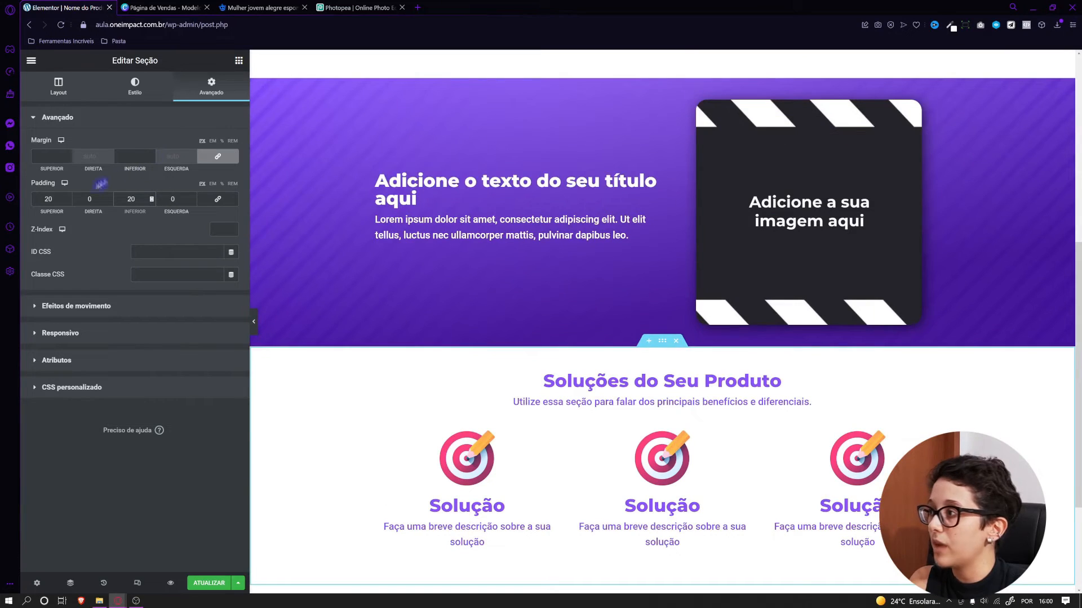
text(5)
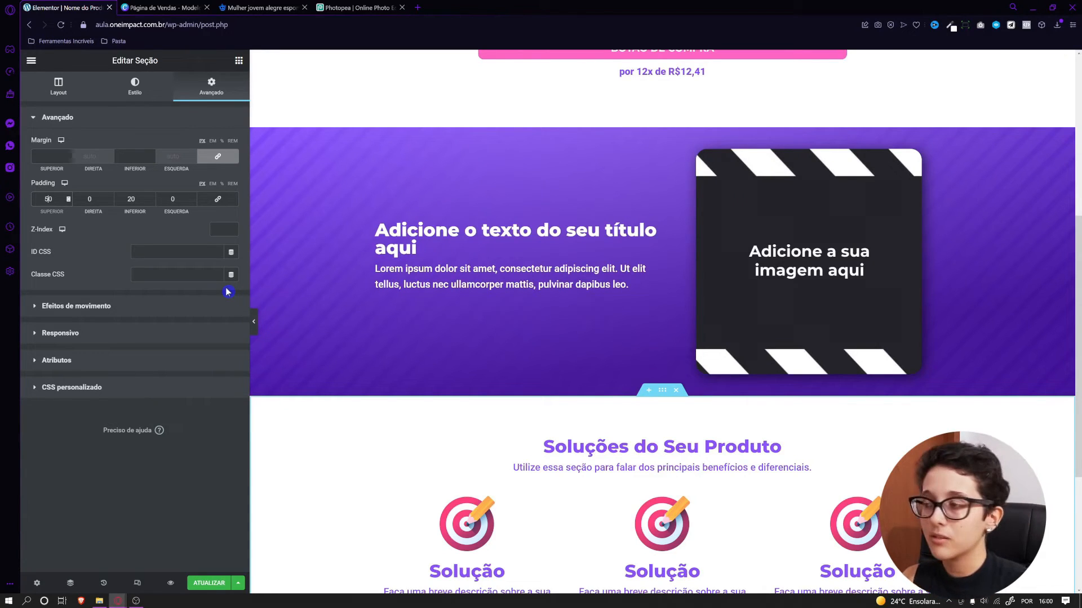
text(2)
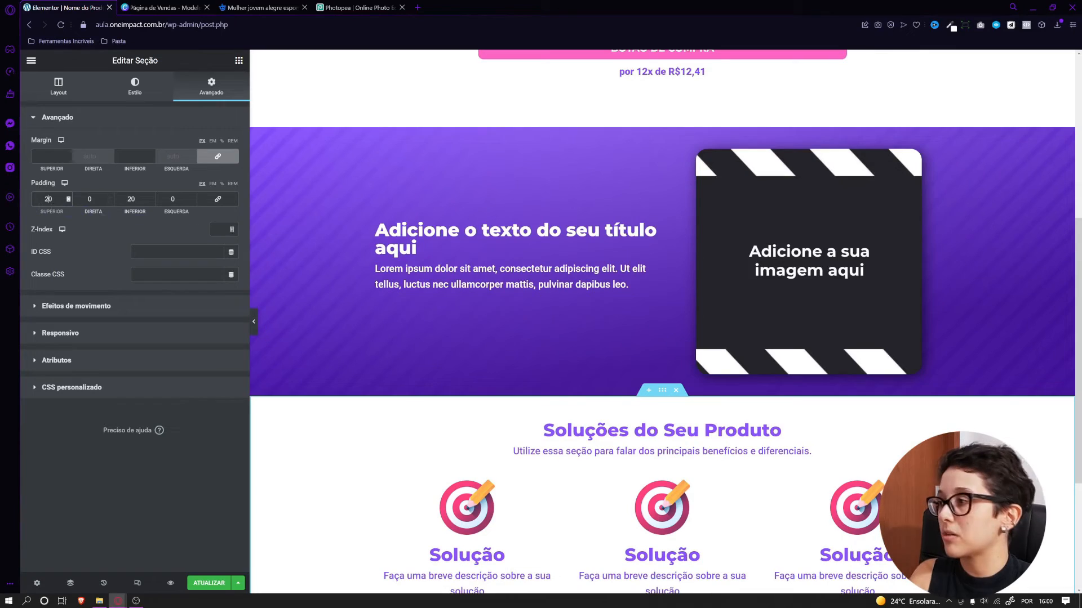
Give the first solution column a solid 5 px border in the global purple #8C52FF with 20 px rounded corners
drag(1078, 278, 1078, 334)
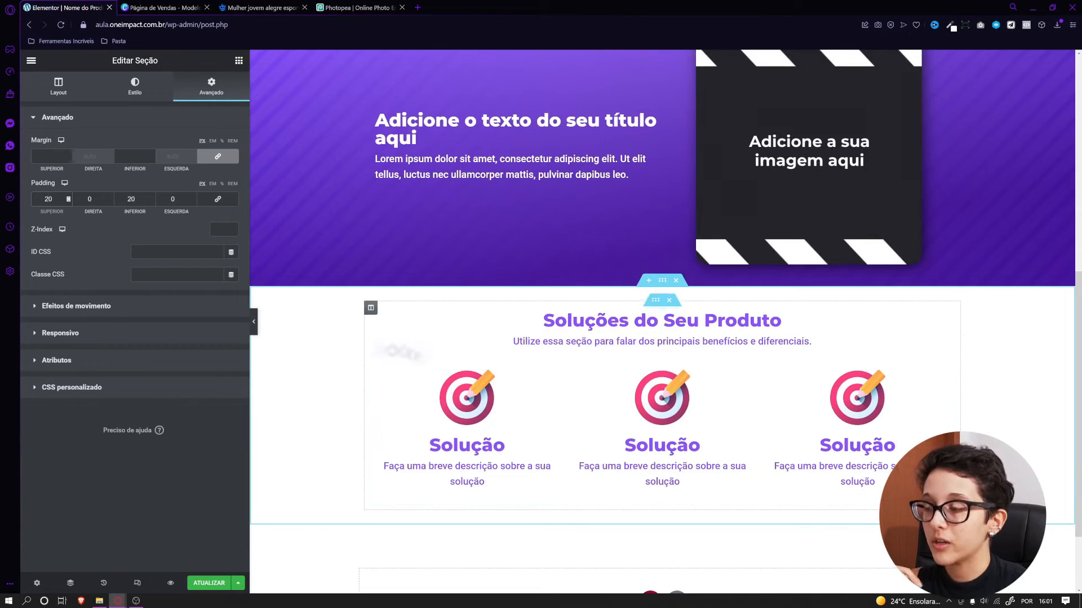
scroll(345, 430, down, 1)
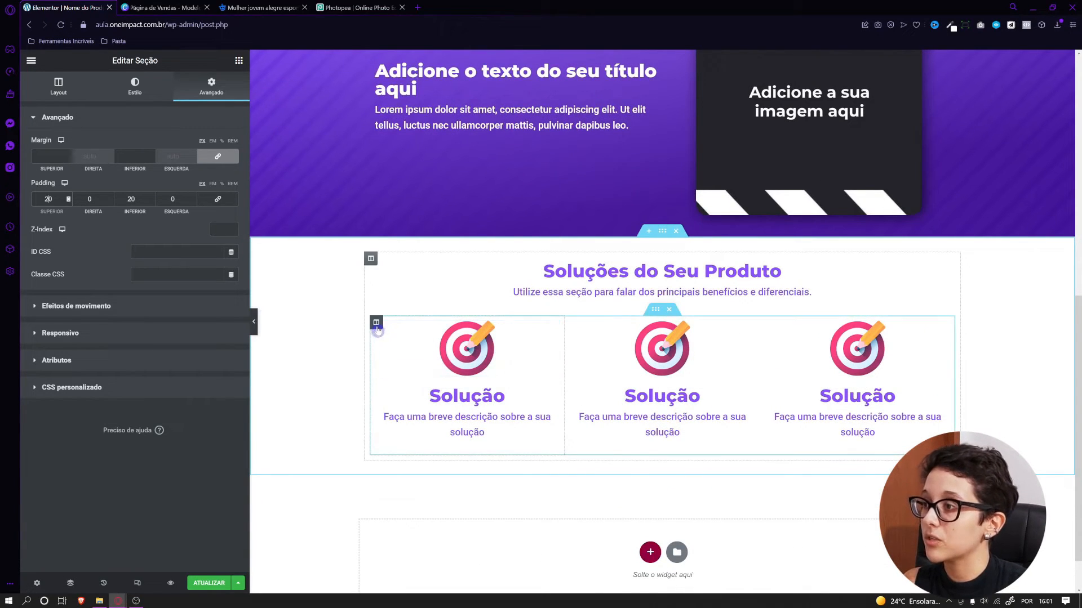
click(376, 322)
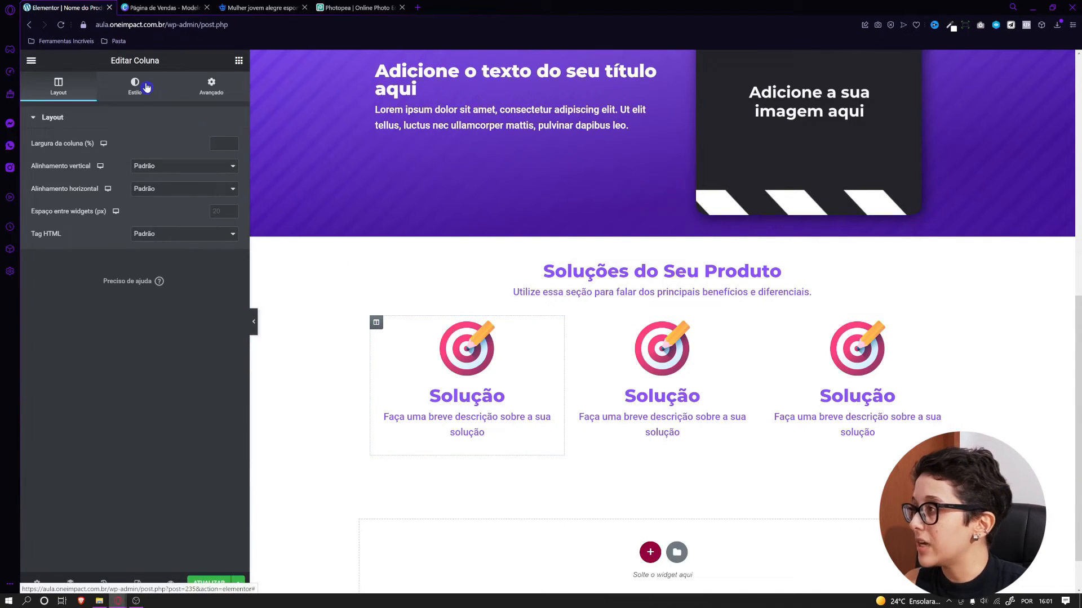
click(138, 85)
click(93, 200)
click(185, 193)
click(163, 215)
click(172, 228)
text(20)
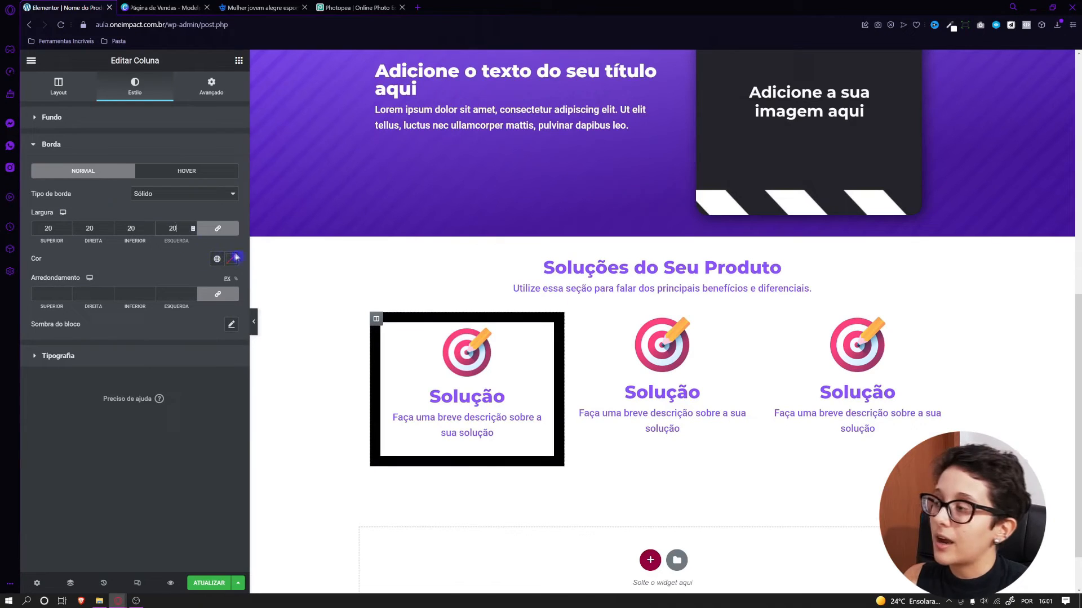
text(5)
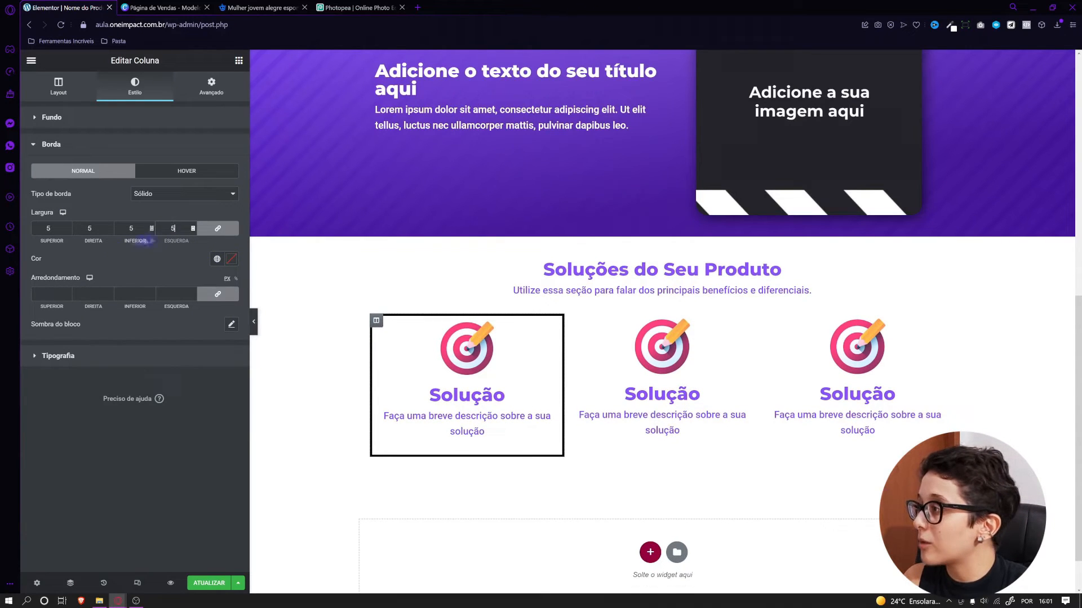
click(214, 259)
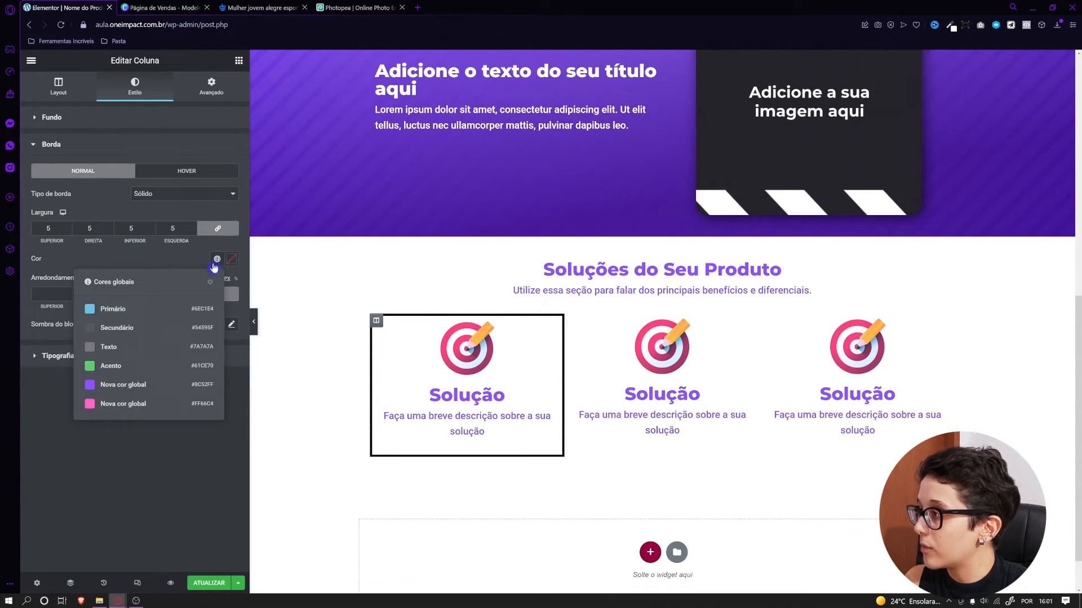
click(110, 386)
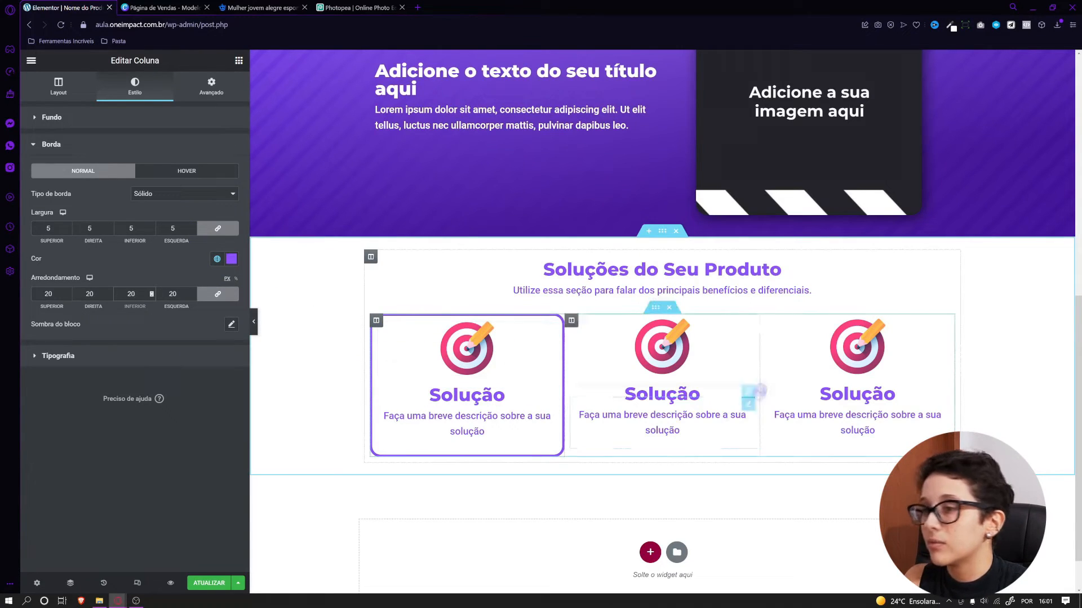
Copy the first solution column's style onto the middle column and preview the page without the editing panel
right_click(378, 323)
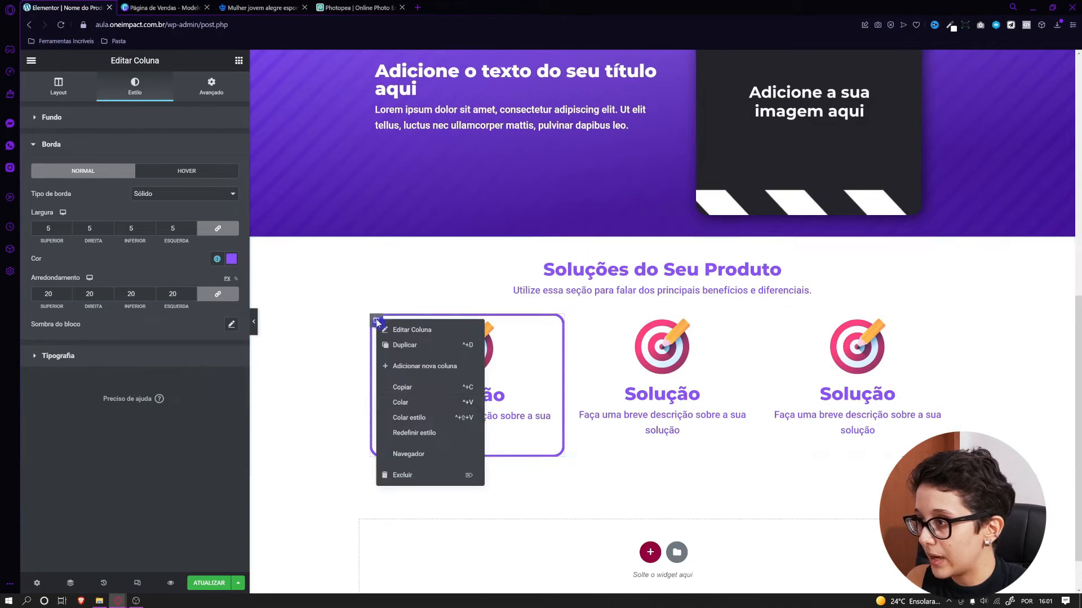
click(404, 389)
right_click(569, 322)
click(619, 417)
click(254, 321)
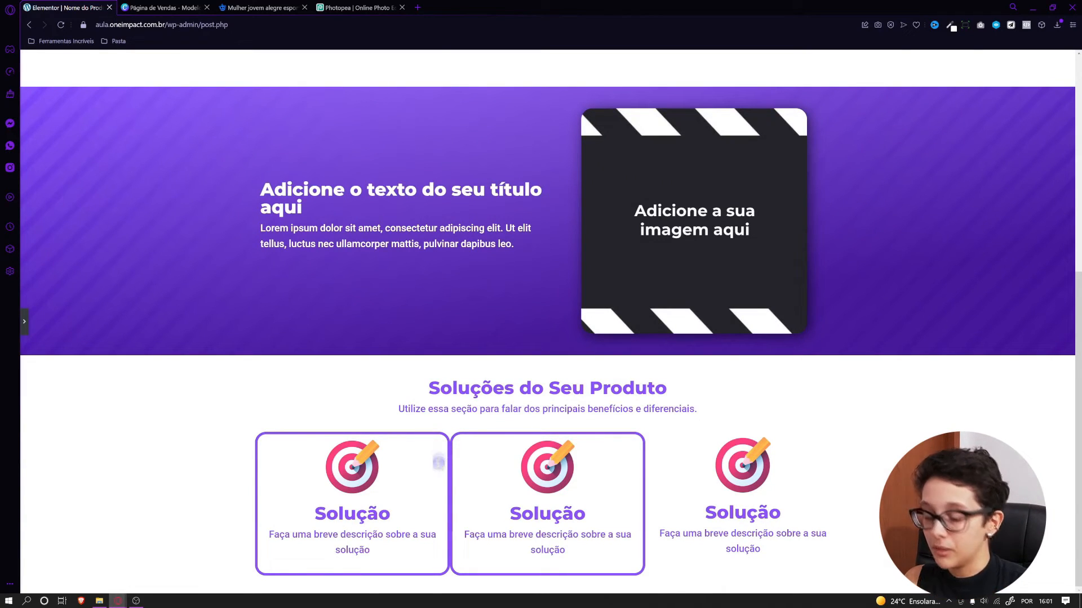
click(22, 321)
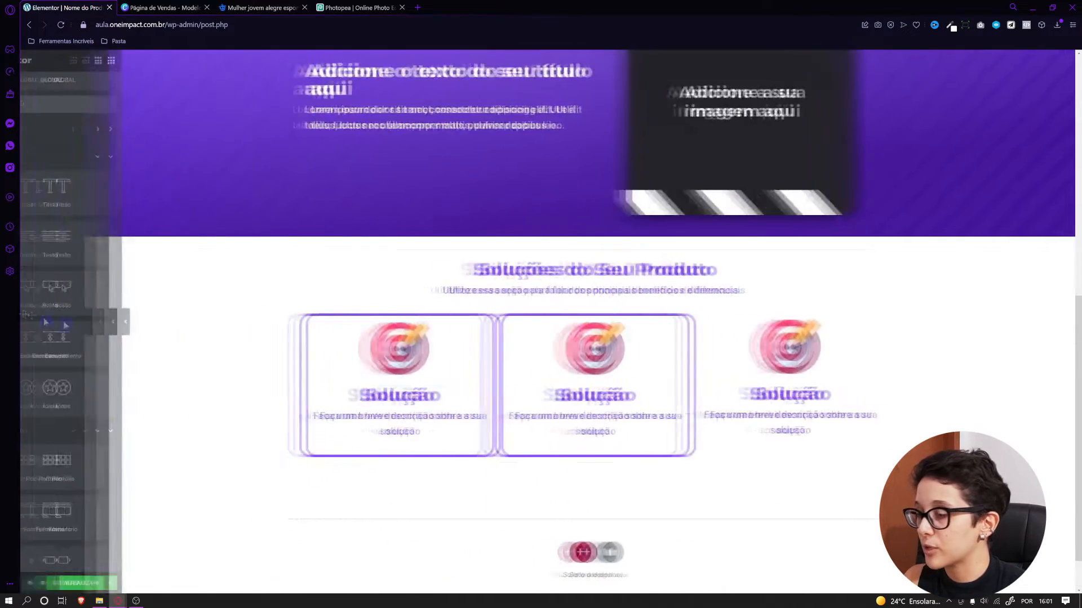
Set the first solution column's margin to 10 px on all sides
click(388, 322)
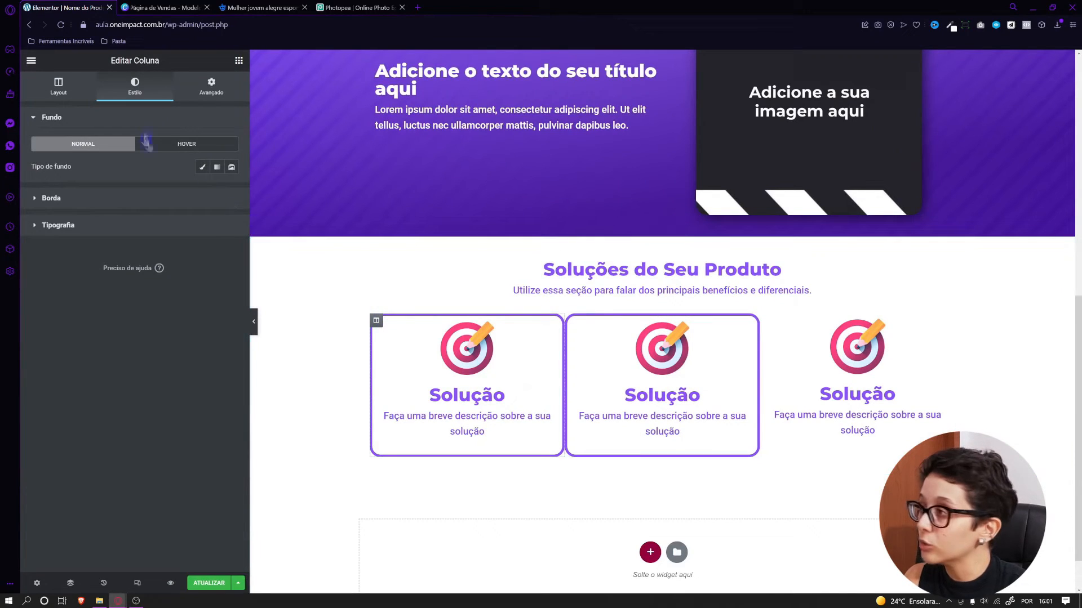
click(212, 85)
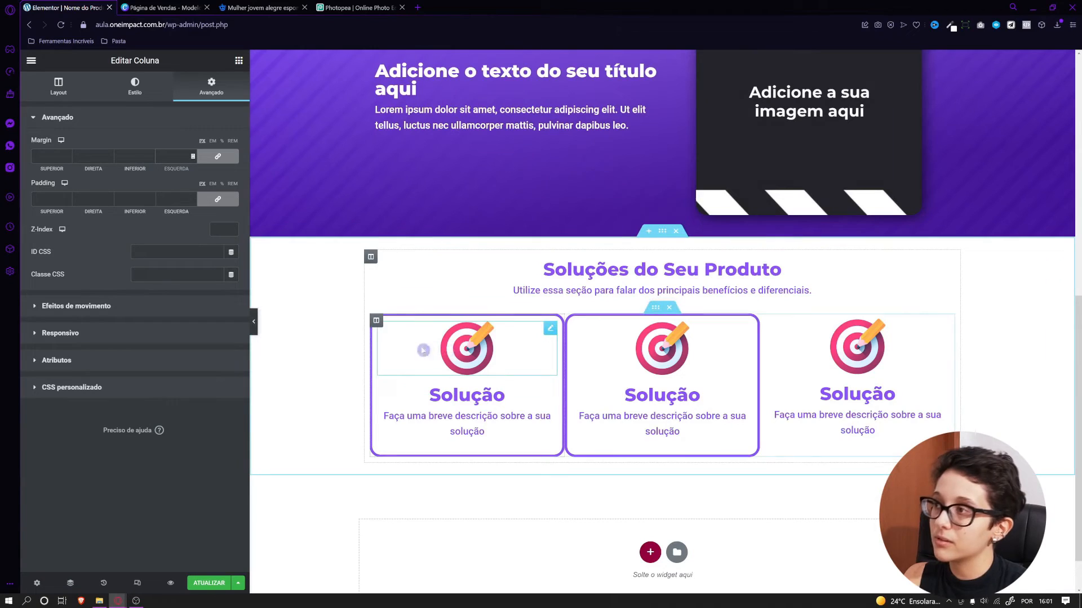
text(10)
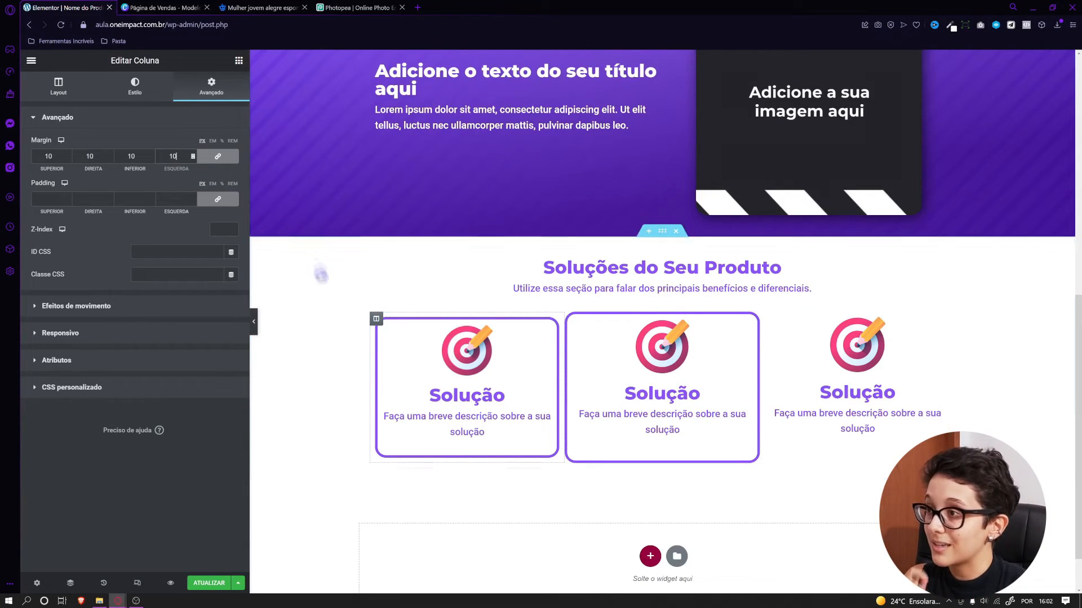
Set the middle solution column's margin to 10 px on all sides and preview the spacing between the cards
click(571, 320)
click(211, 85)
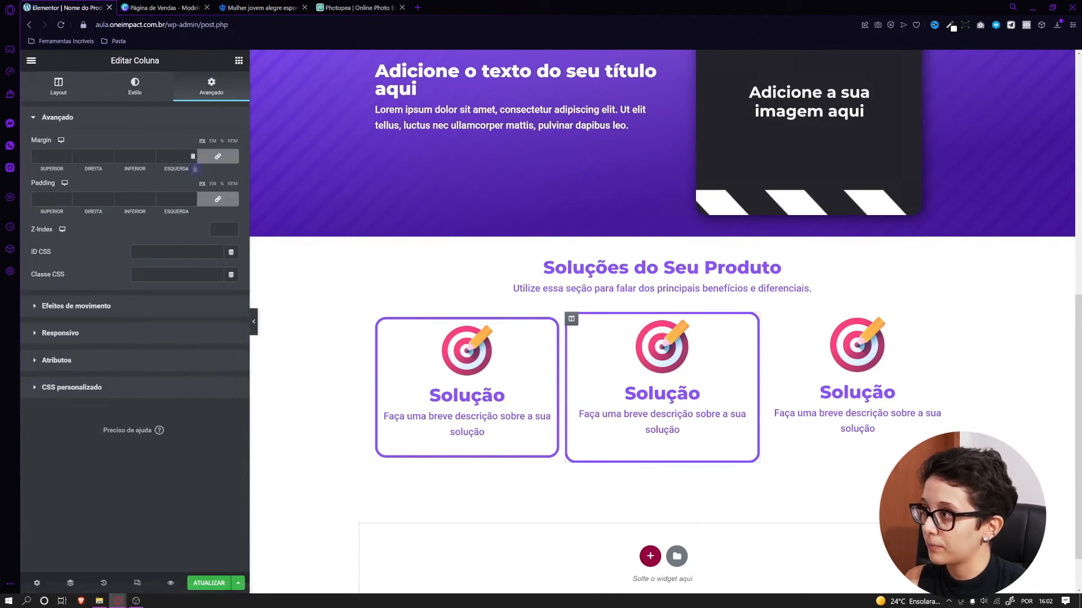
text(10)
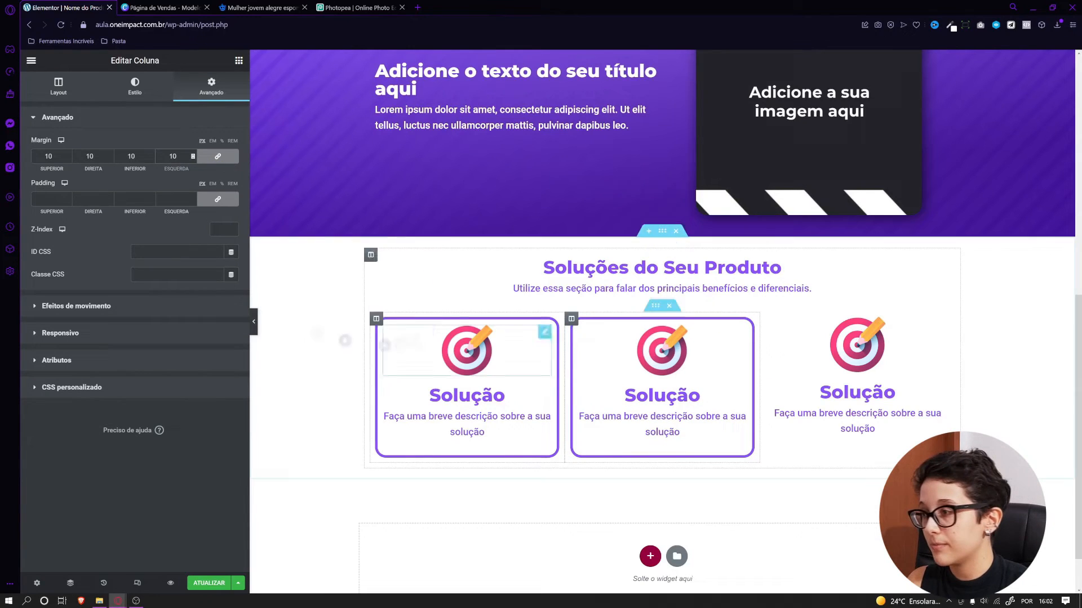
click(255, 324)
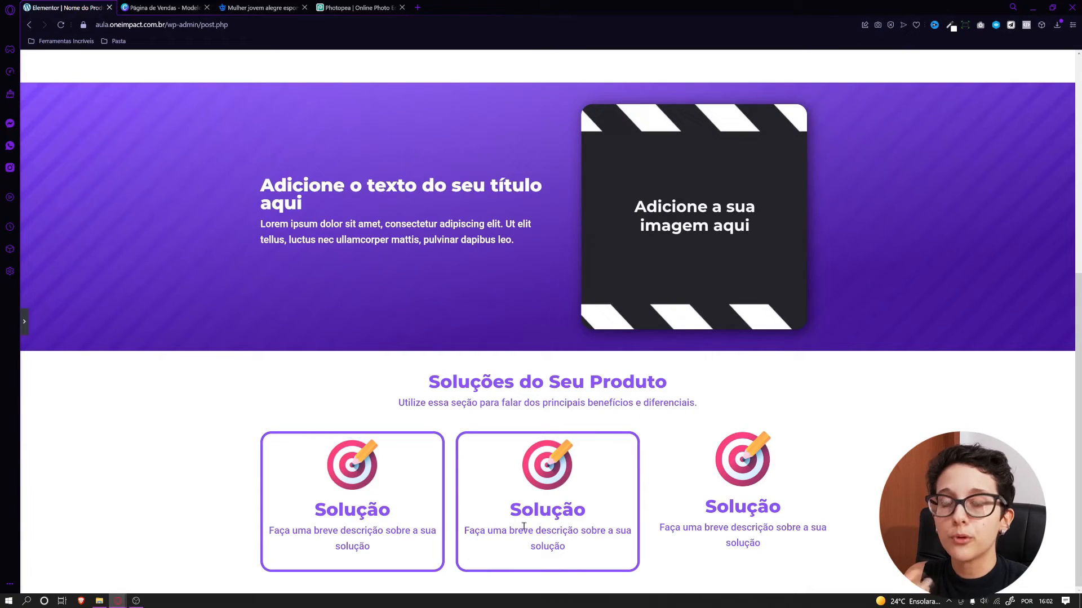
scroll(50, 340, down, 2)
click(24, 321)
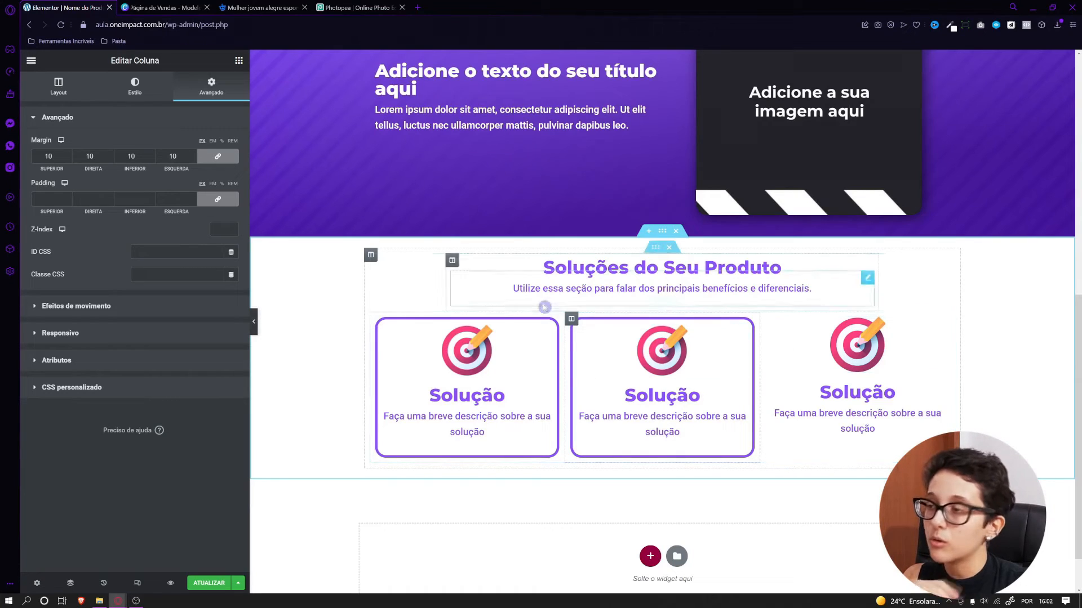
Copy the middle solution column's style onto the third column and preview the three bordered cards
right_click(572, 320)
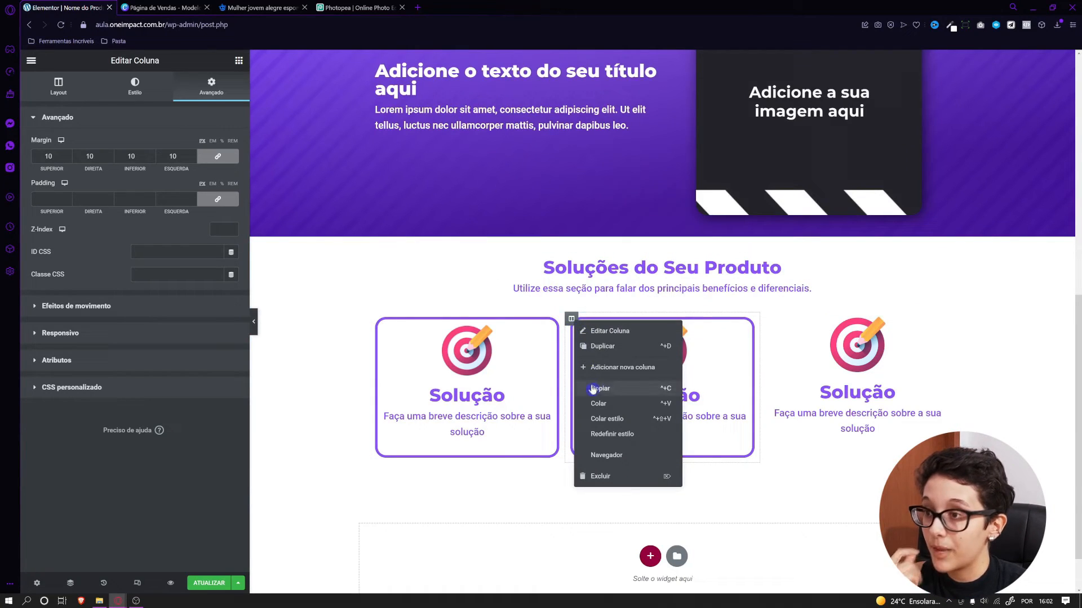
click(620, 389)
right_click(770, 319)
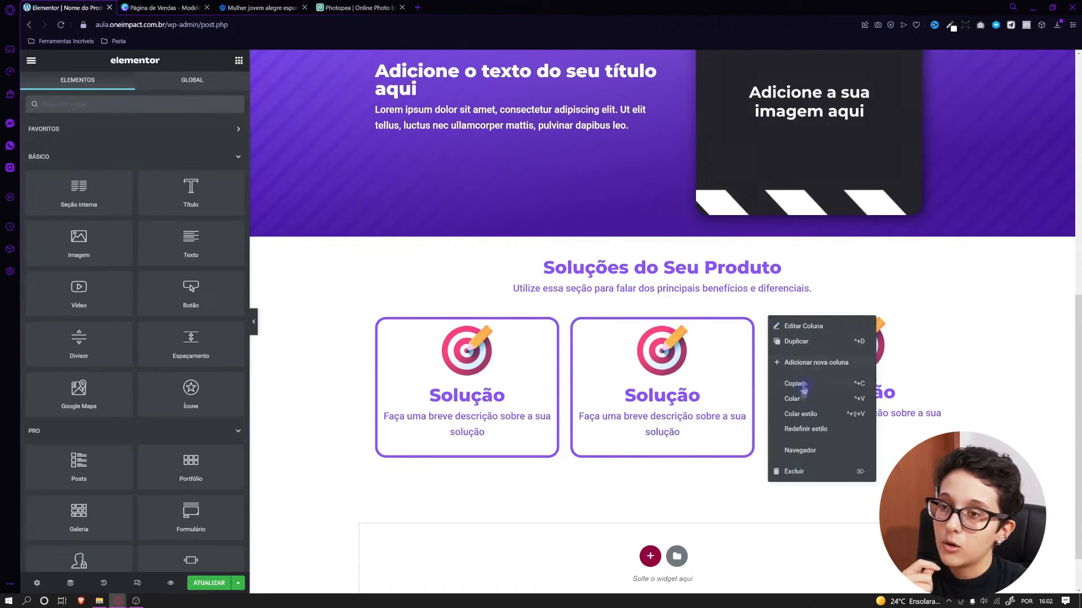
click(798, 414)
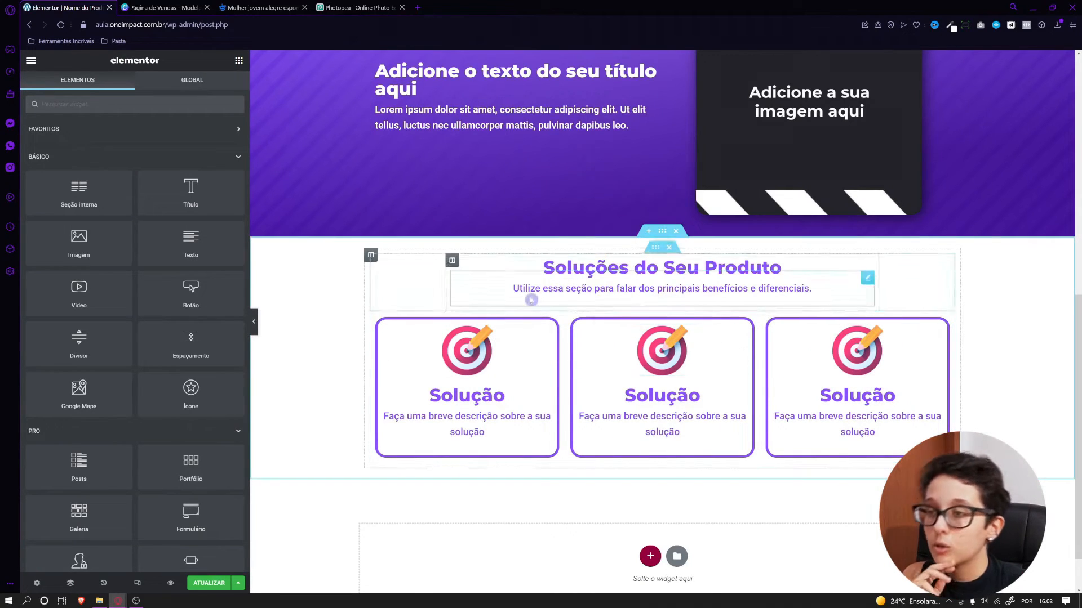
click(254, 321)
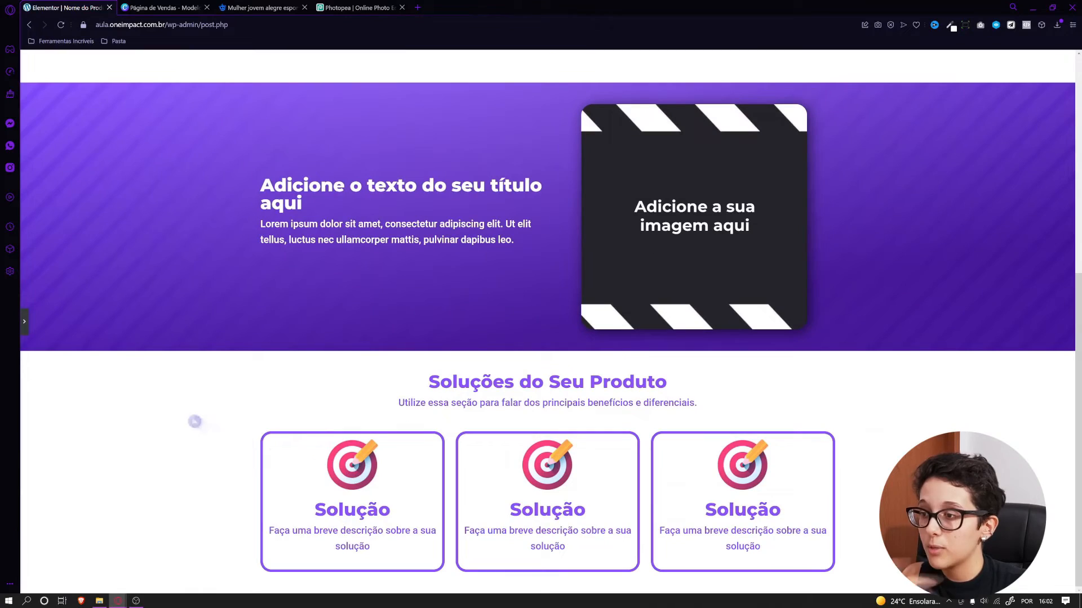
click(24, 321)
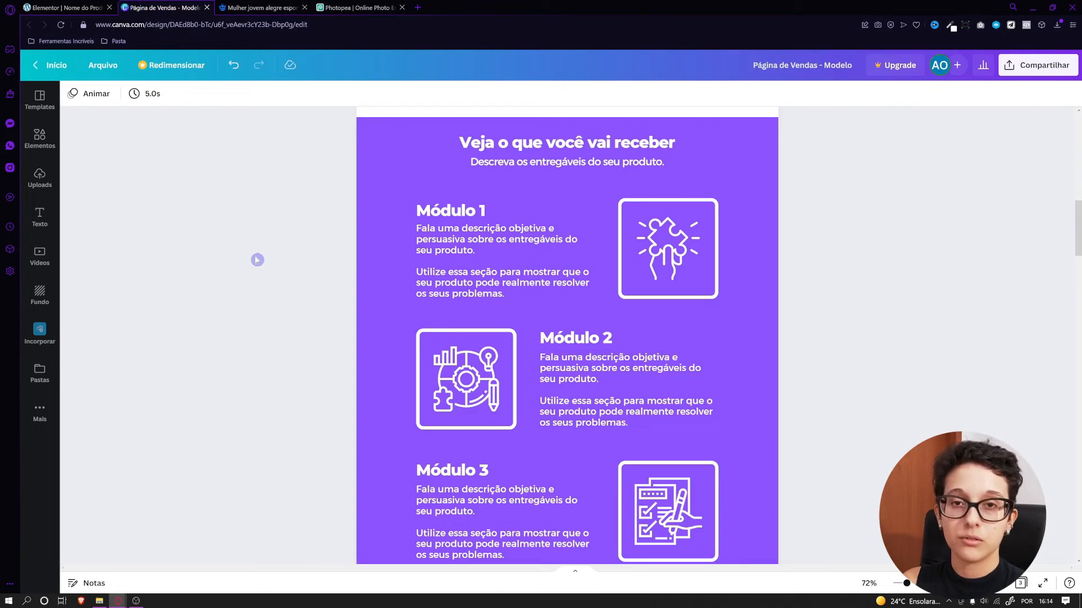
Compare the Elementor page with the "Veja o que você vai receber" section of the Canva model and return to Elementor
click(70, 11)
scroll(528, 457, down, 1)
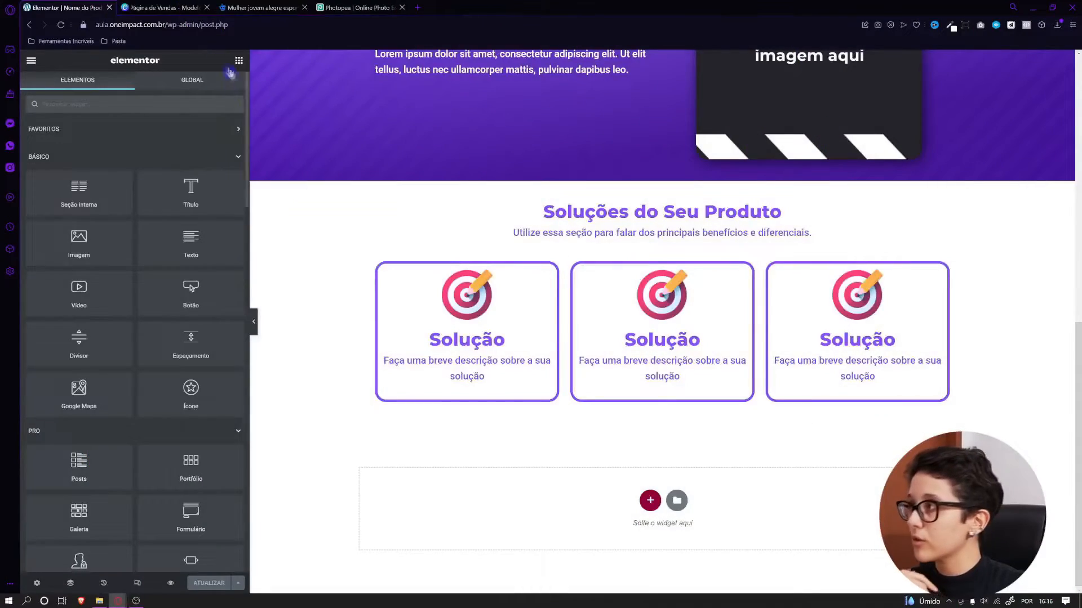
click(163, 8)
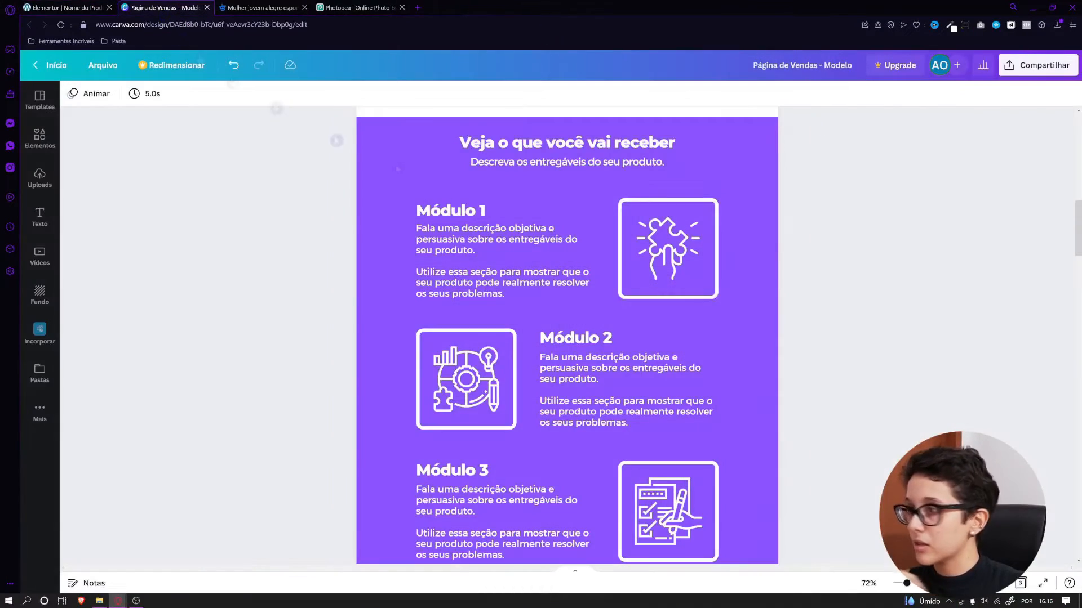
click(68, 7)
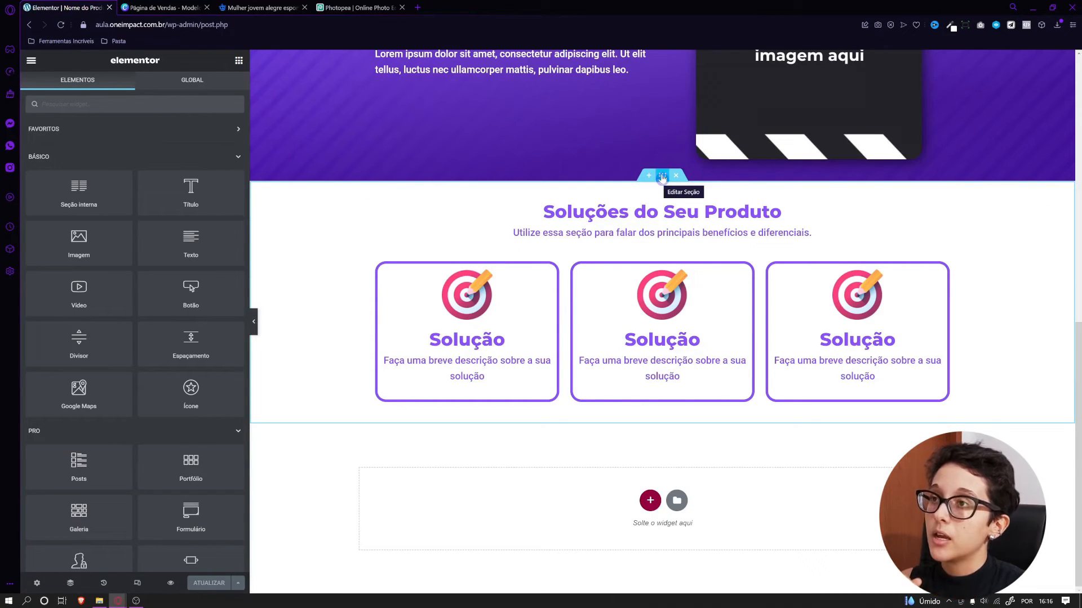
Duplicate the "Soluções do Seu Produto" section and replace the copy's three solution cards with an empty two-column inner section
right_click(662, 178)
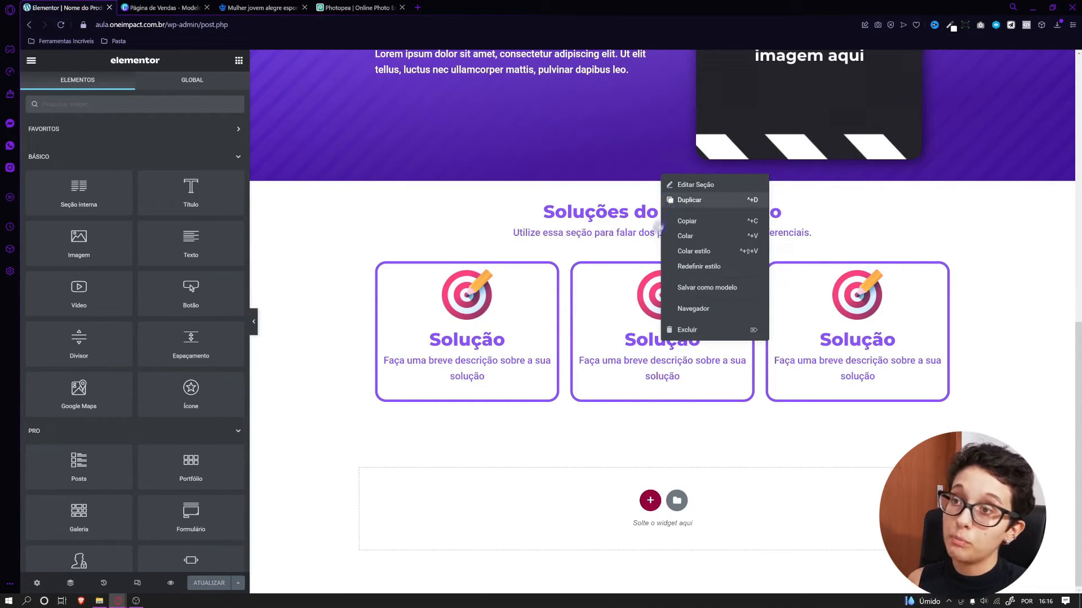
click(689, 200)
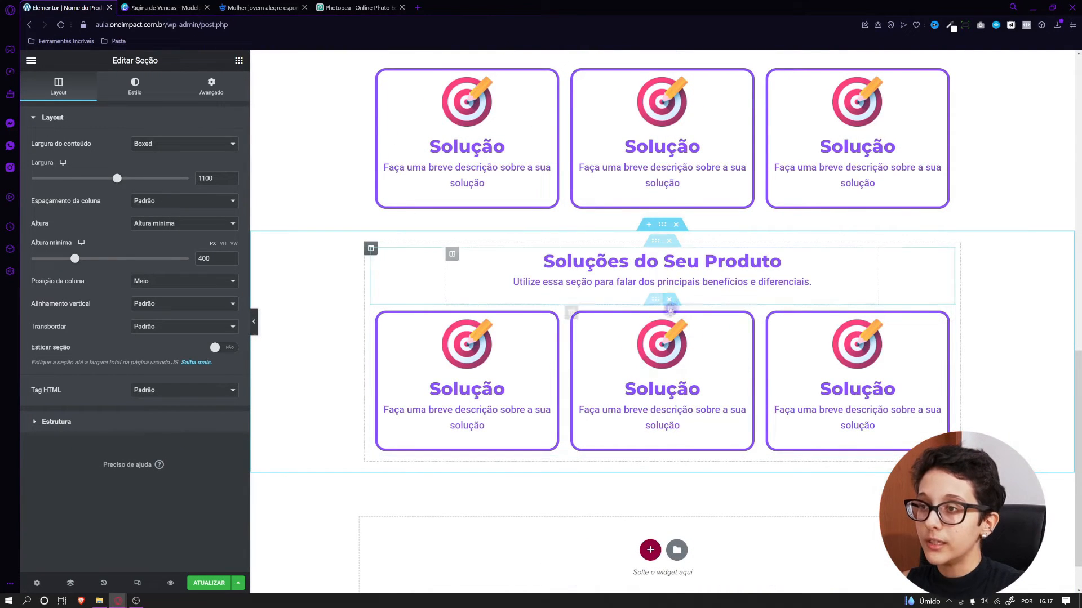
click(665, 299)
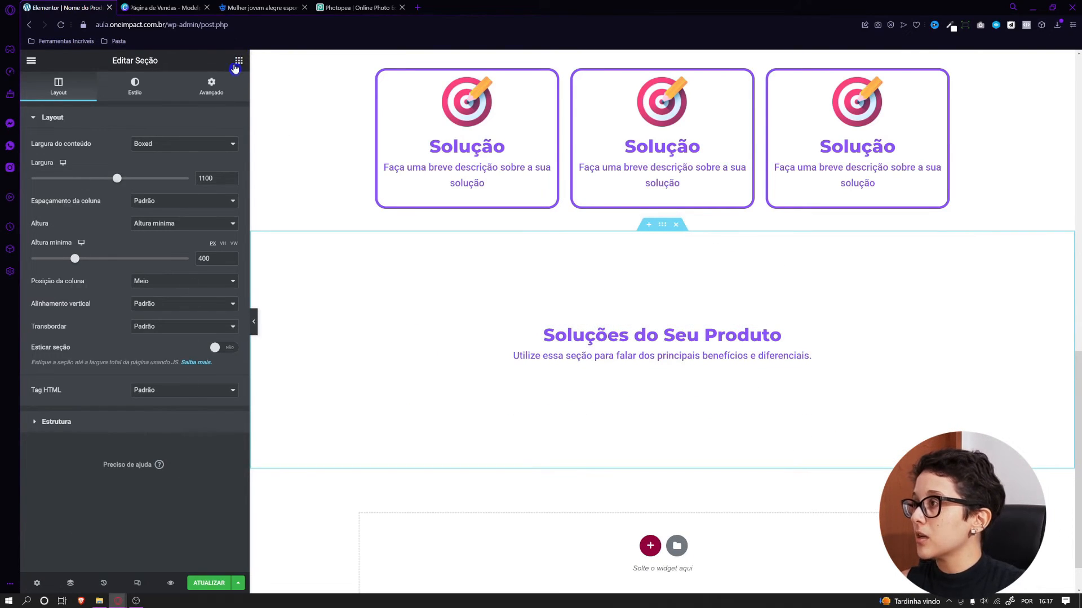
click(237, 63)
drag(78, 189, 684, 379)
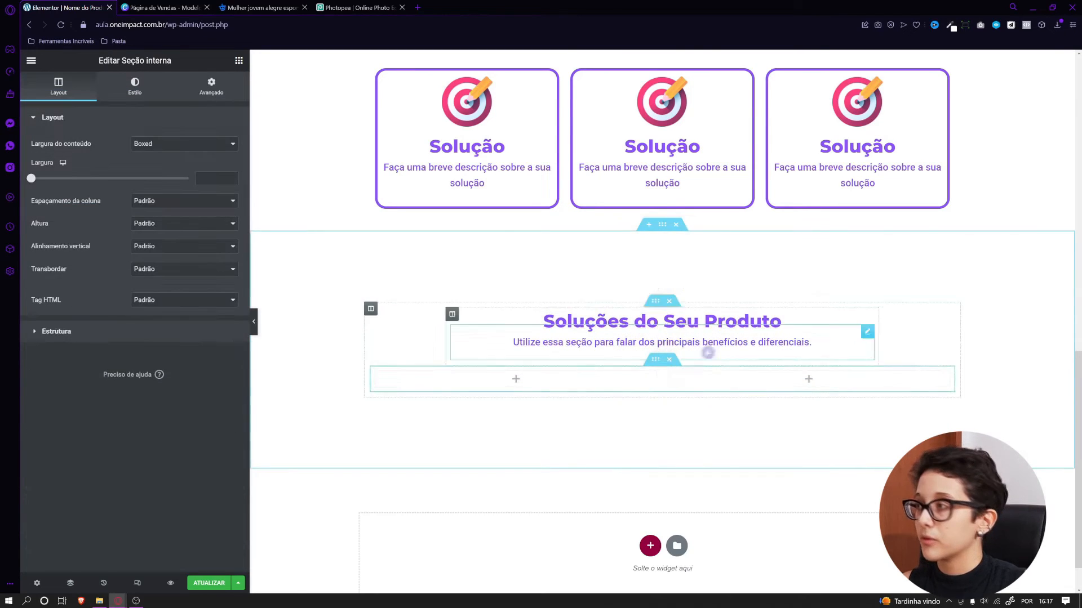
Replace the duplicated section's title with "Veja o que você vai receber", copied from the Canva model
click(163, 8)
scroll(547, 281, up, 3)
double_click(538, 285)
key(ctrl+c)
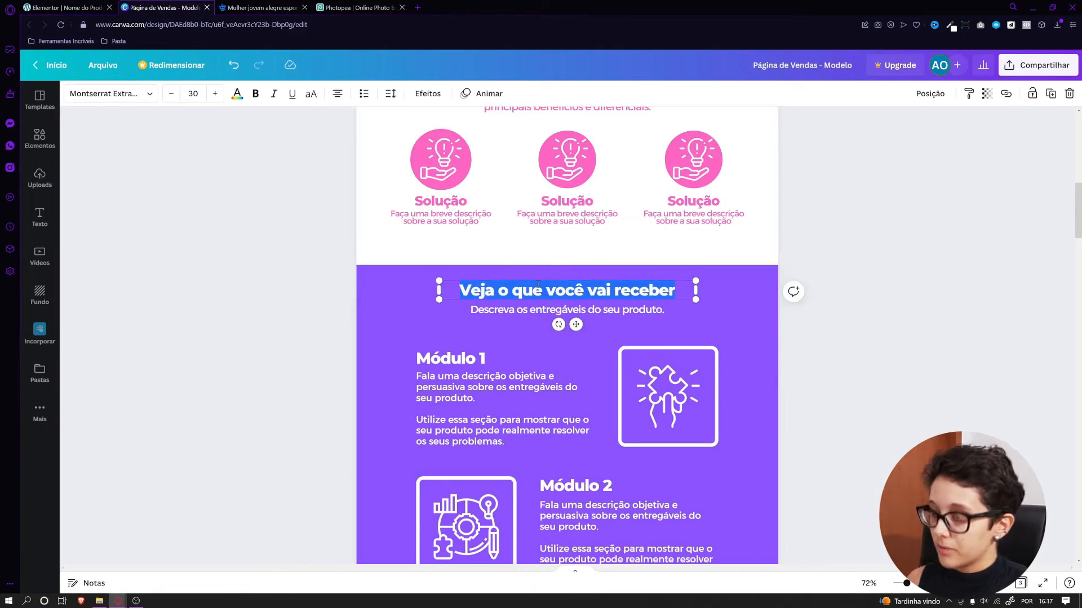
click(82, 8)
click(554, 320)
triple_click(136, 171)
right_click(136, 170)
click(186, 219)
Replace the text below the duplicated section's title with "Descreva os entregáveis do seu produto.", copied from the Canva model
click(140, 10)
double_click(557, 311)
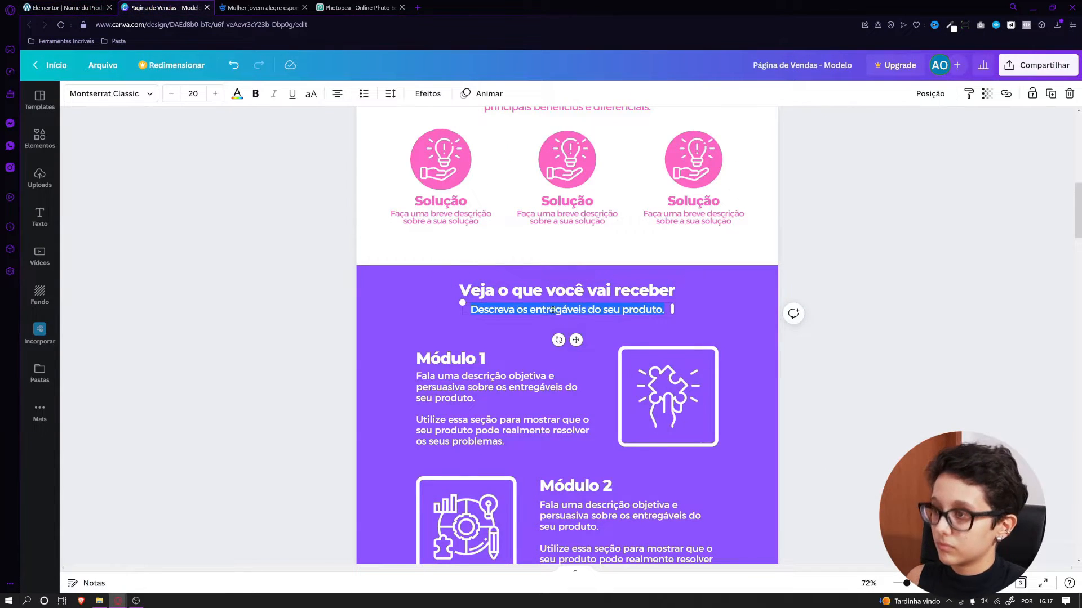
click(64, 10)
click(597, 342)
triple_click(145, 213)
right_click(145, 213)
click(169, 282)
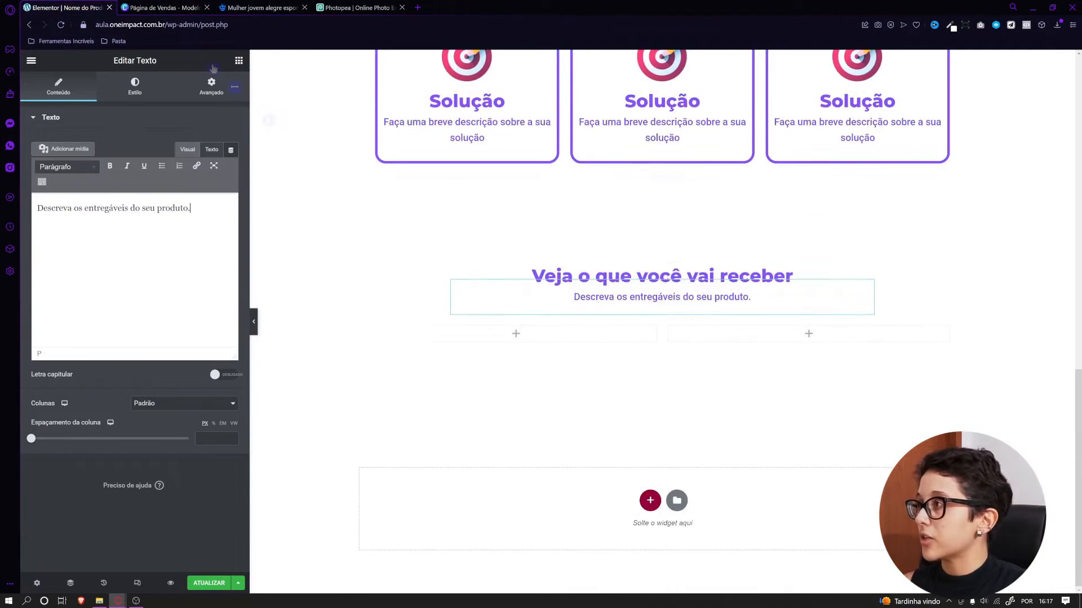
Following the Canva model's Módulo 1 layout, add title and text widgets to the inner section's left column and an image widget to the right column
click(174, 12)
scroll(437, 338, down, 1)
click(450, 304)
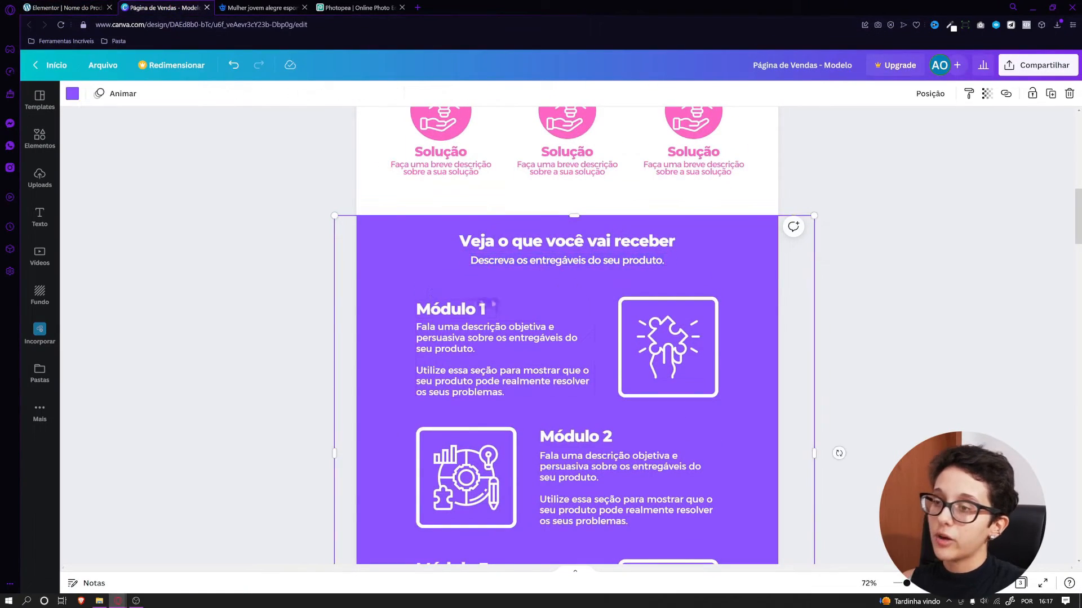
scroll(663, 440, up, 7)
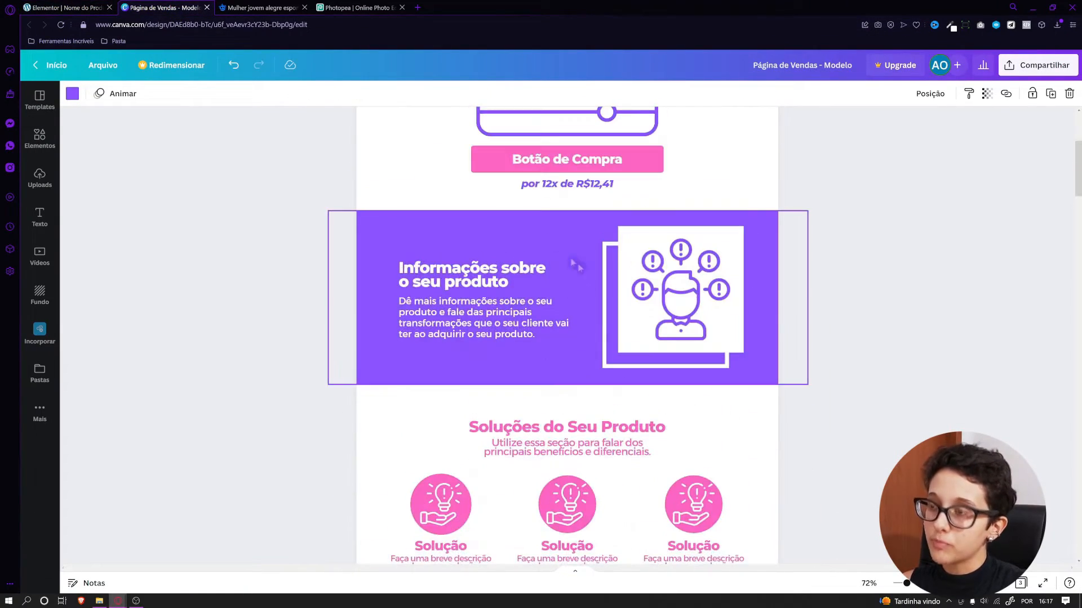
scroll(635, 307, down, 7)
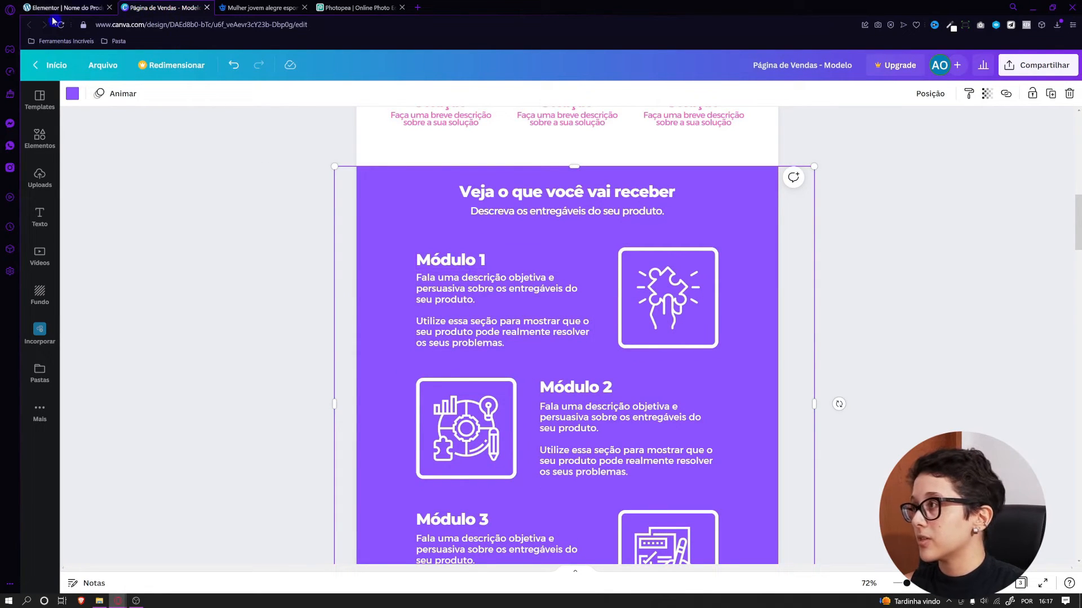
click(56, 8)
click(239, 60)
drag(177, 210, 500, 335)
click(239, 61)
drag(205, 221, 495, 369)
click(239, 60)
drag(79, 239, 808, 334)
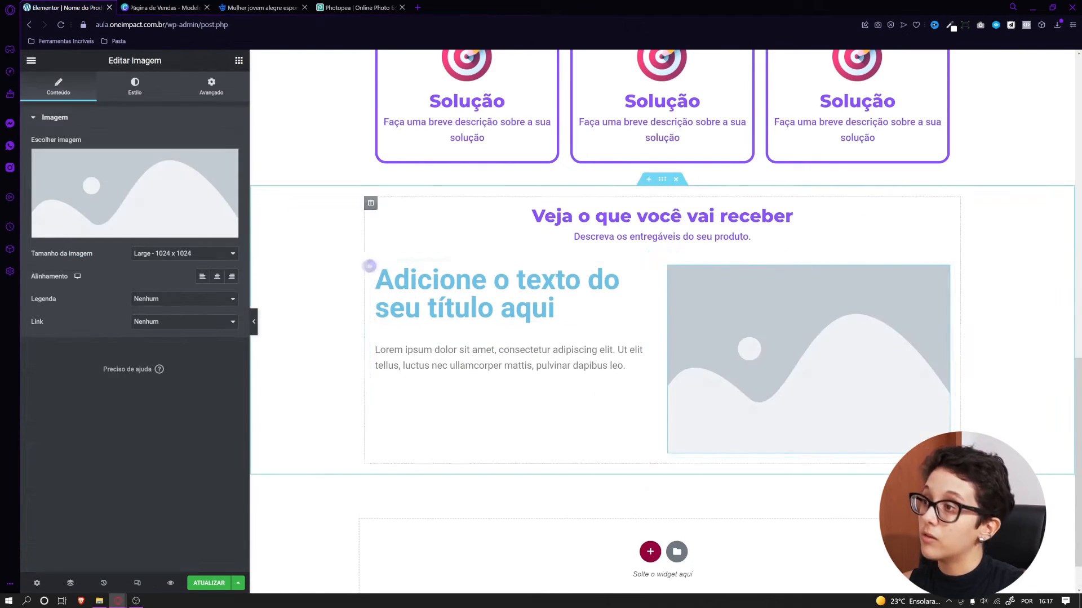
Set the vertical alignment of the column holding the new title and text to Meio
click(370, 266)
click(150, 166)
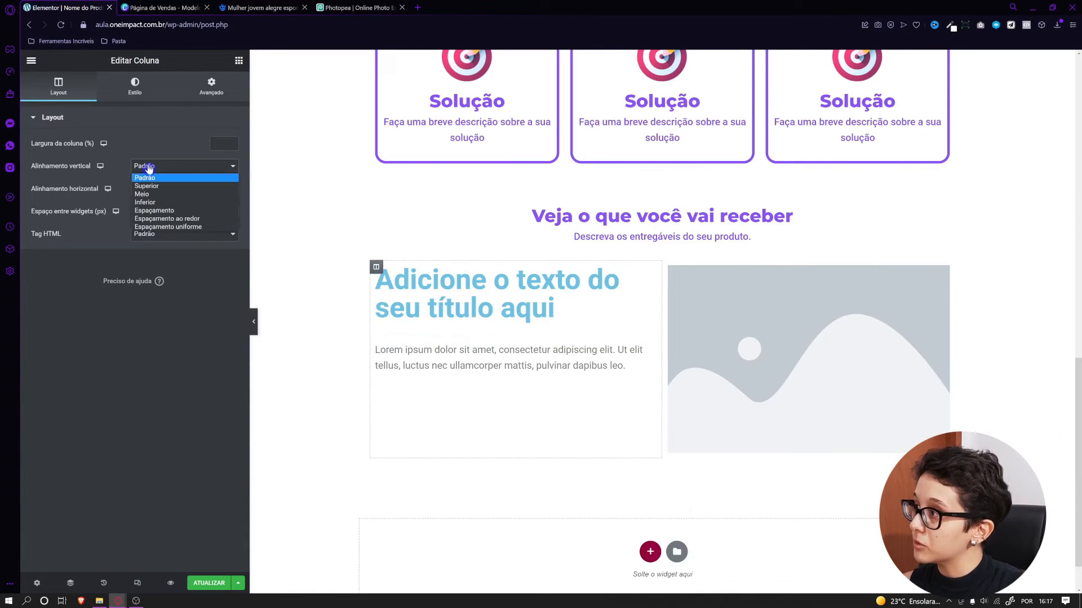
click(160, 195)
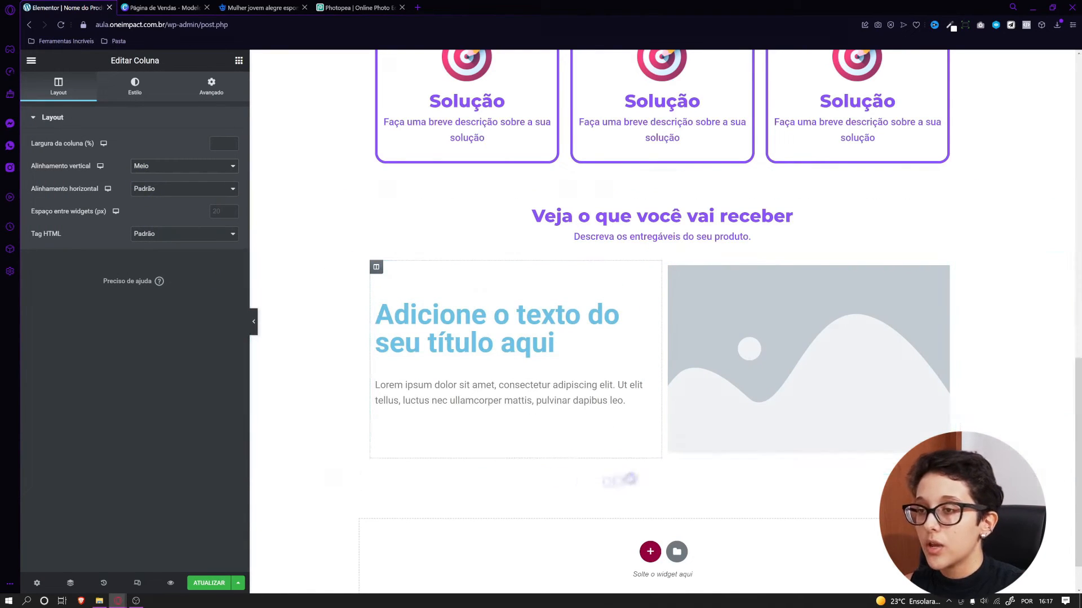
Copy the style of the title in the purple information section onto the new module title
scroll(612, 467, up, 10)
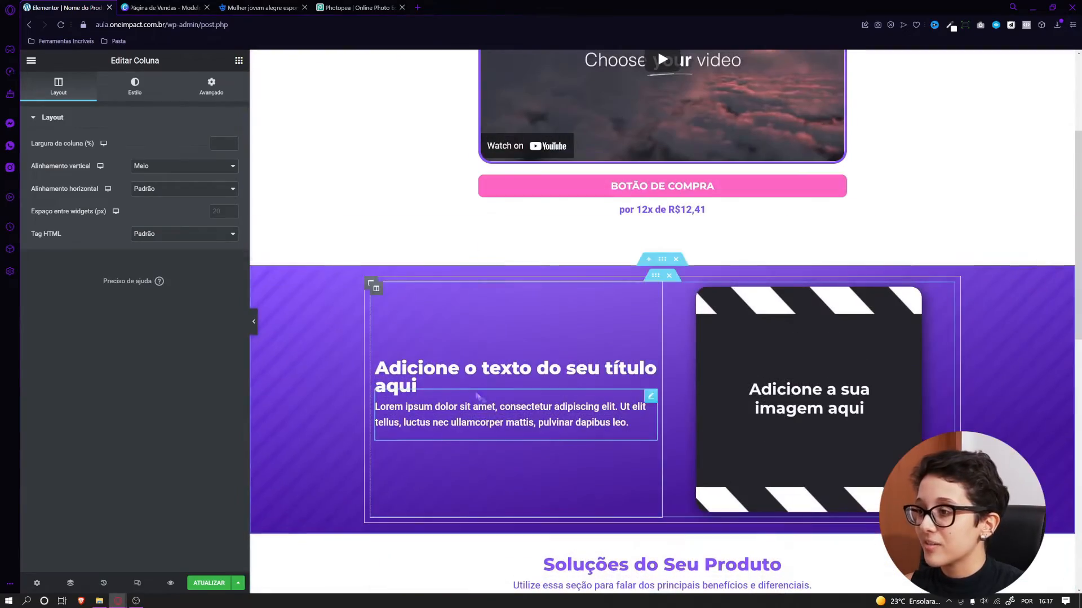
right_click(471, 378)
click(502, 422)
scroll(502, 421, down, 10)
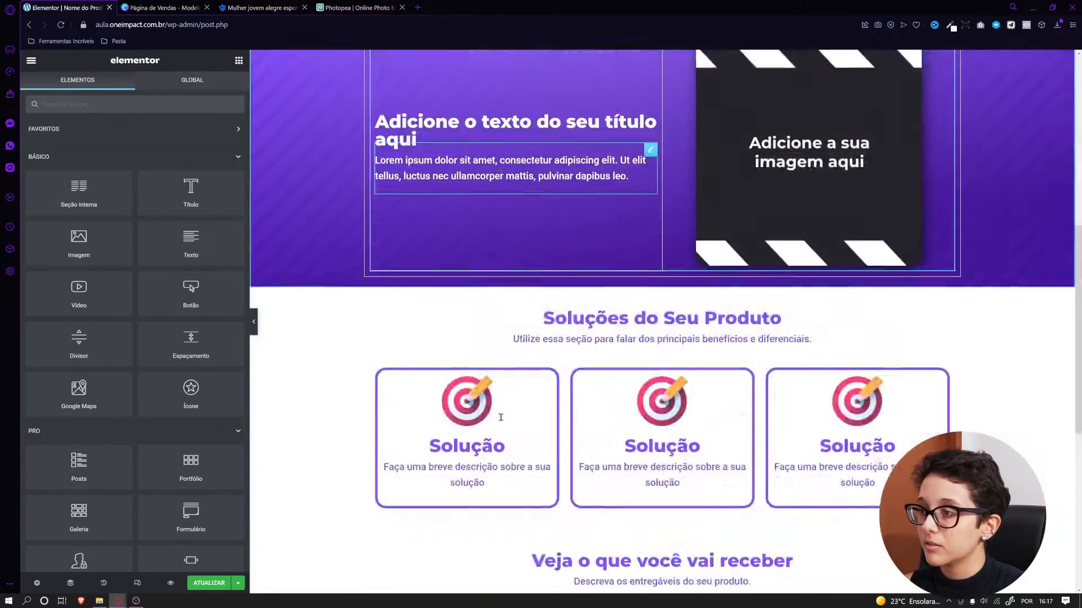
right_click(497, 382)
click(523, 457)
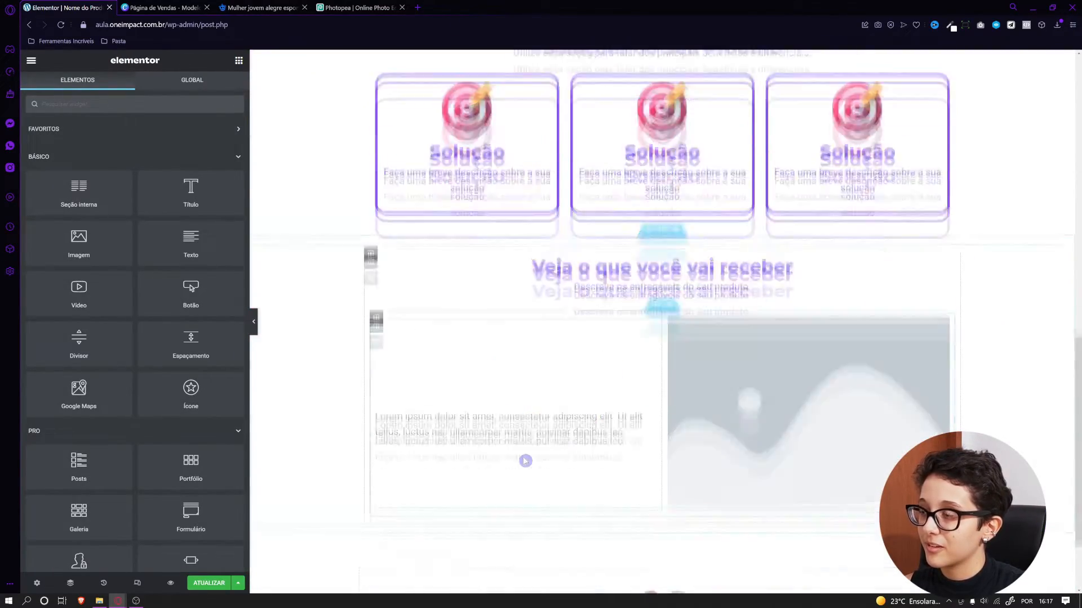
Copy the style of the paragraph in the purple information section onto the new module paragraph
scroll(484, 360, up, 10)
right_click(442, 258)
click(480, 297)
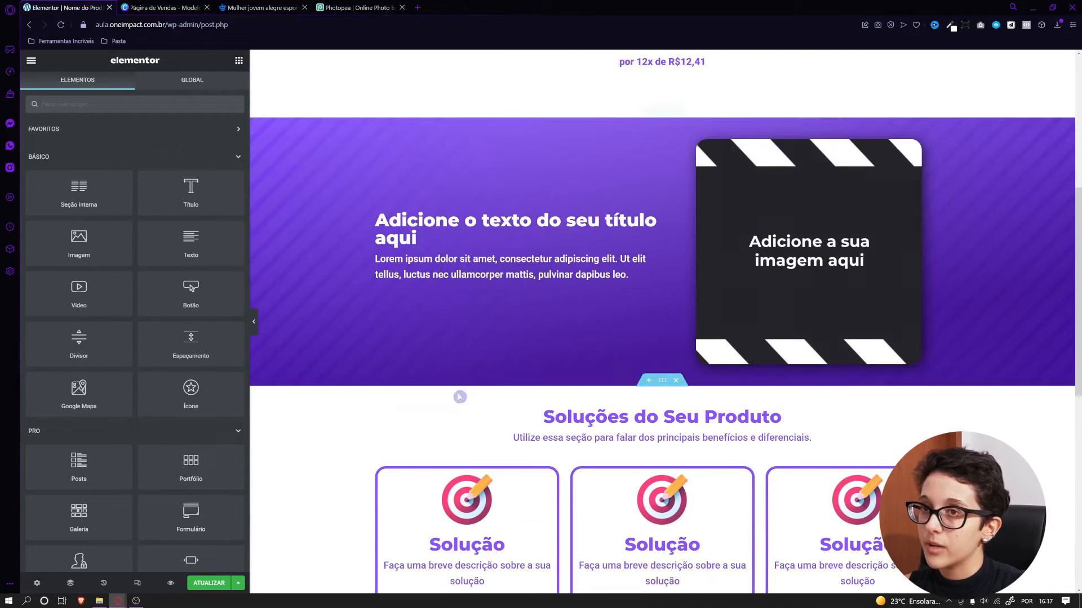
scroll(480, 297, down, 10)
right_click(479, 328)
click(509, 402)
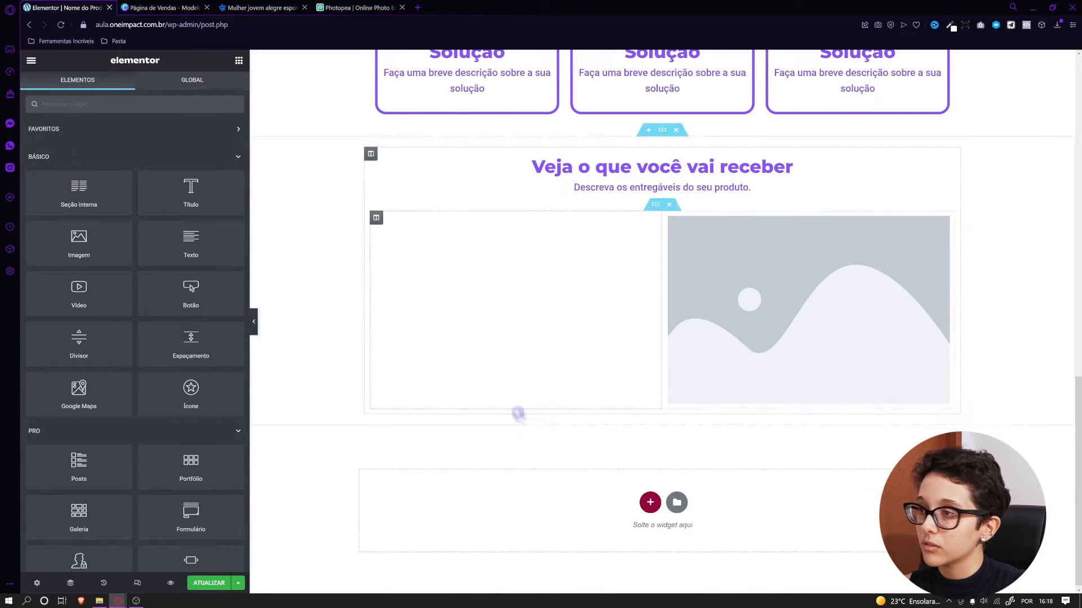
Check the section background in the Canva model and copy the purple information section's style onto the "Veja o que você vai receber" section
scroll(602, 444, up, 2)
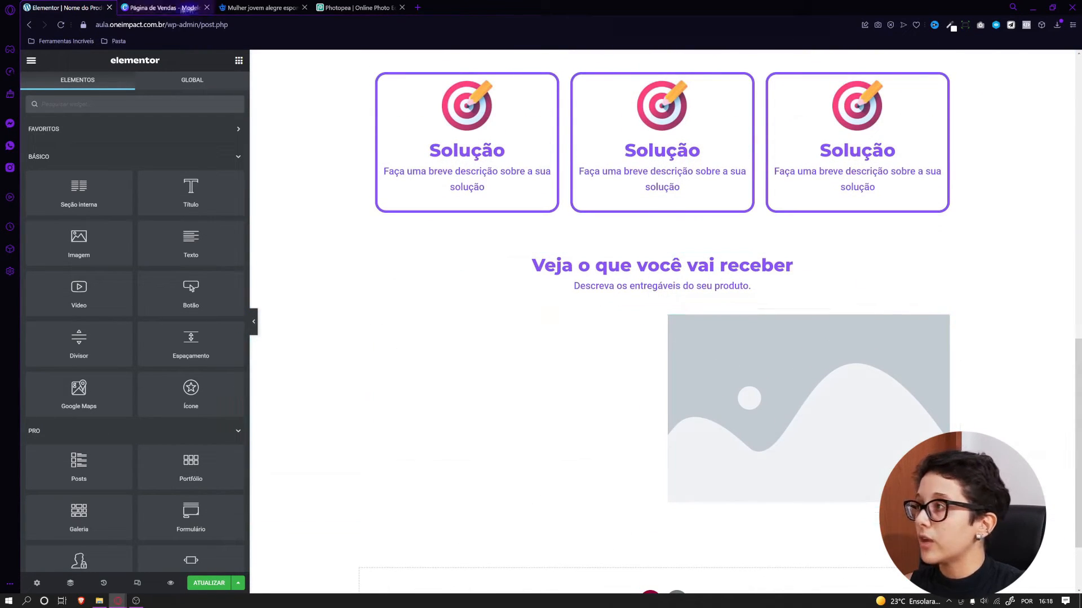
key(ctrl+Tab)
scroll(853, 424, up, 3)
scroll(853, 424, down, 3)
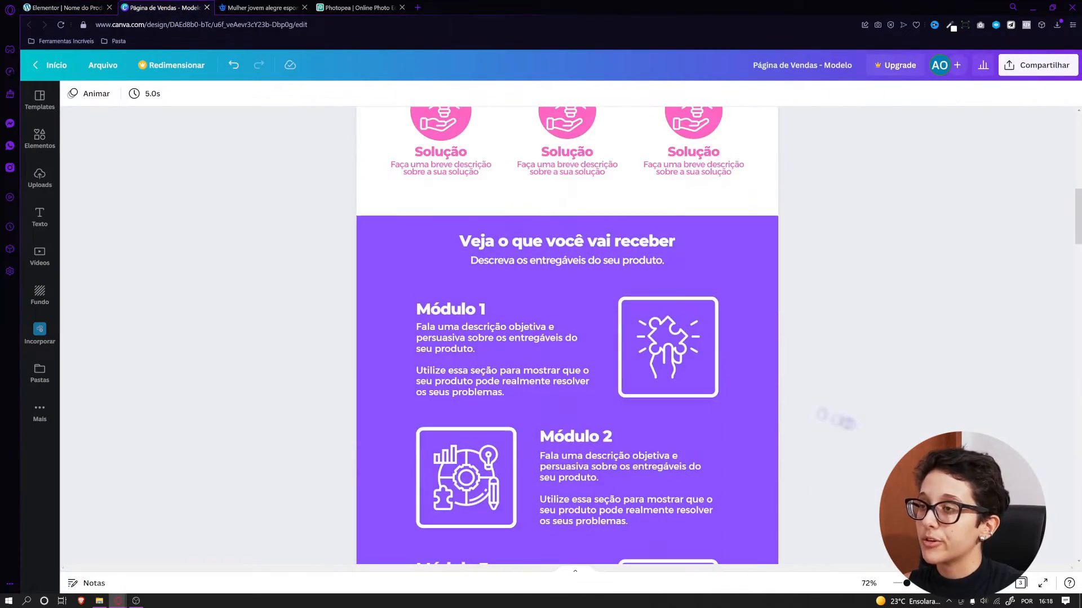
key(ctrl+shift+Tab)
scroll(700, 414, up, 3)
scroll(700, 414, up, 6)
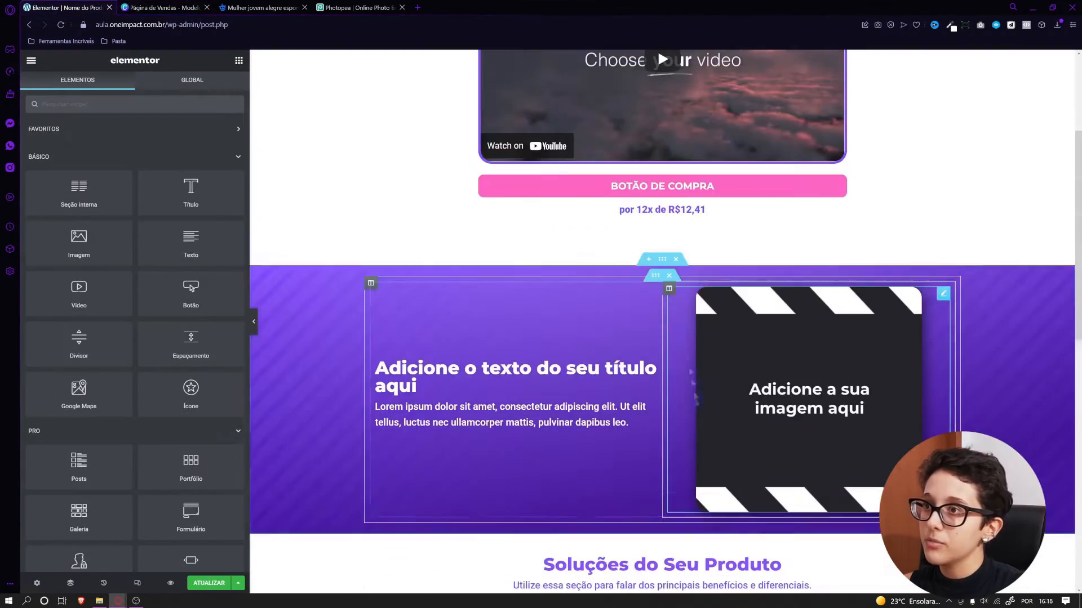
right_click(664, 260)
click(721, 303)
scroll(648, 282, down, 10)
right_click(661, 132)
click(705, 211)
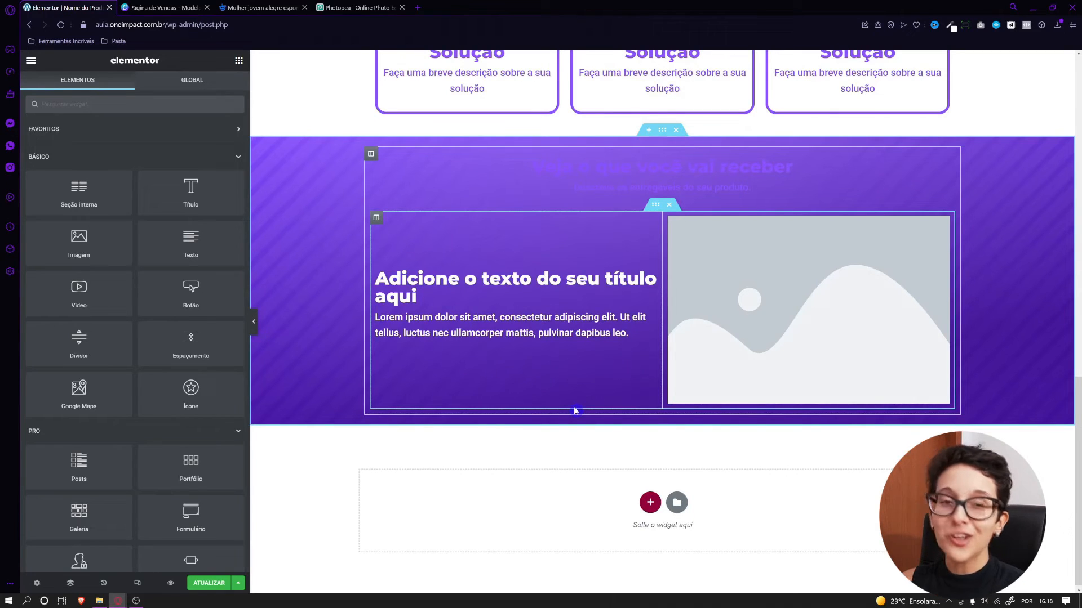
Set the text color of the "Veja o que você vai receber" title to white (#FFFFFF)
scroll(616, 396, up, 1)
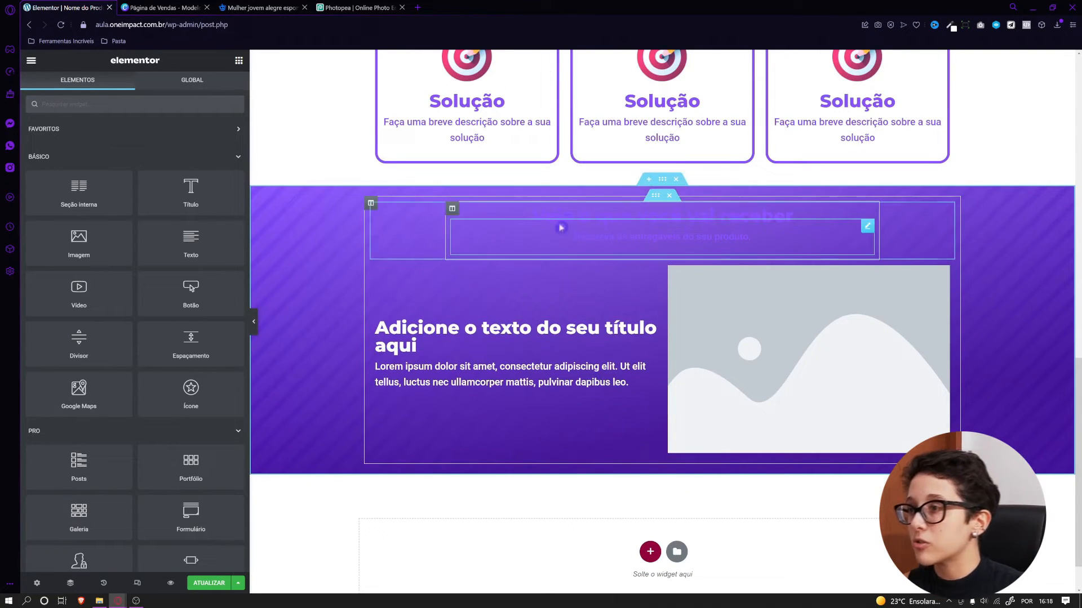
click(561, 226)
click(565, 210)
click(144, 93)
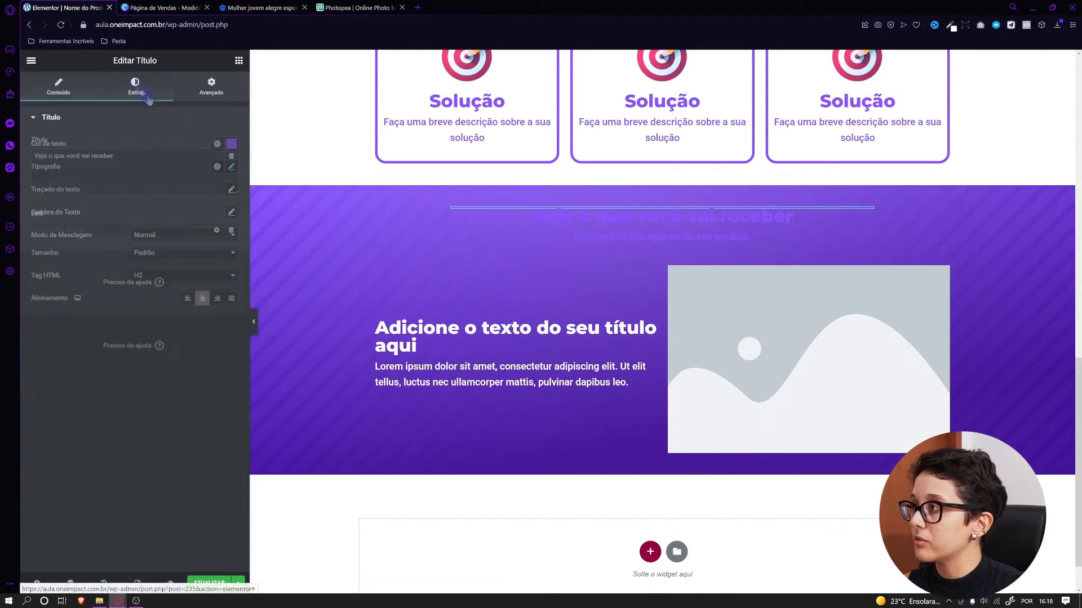
click(231, 147)
drag(182, 200, 30, 149)
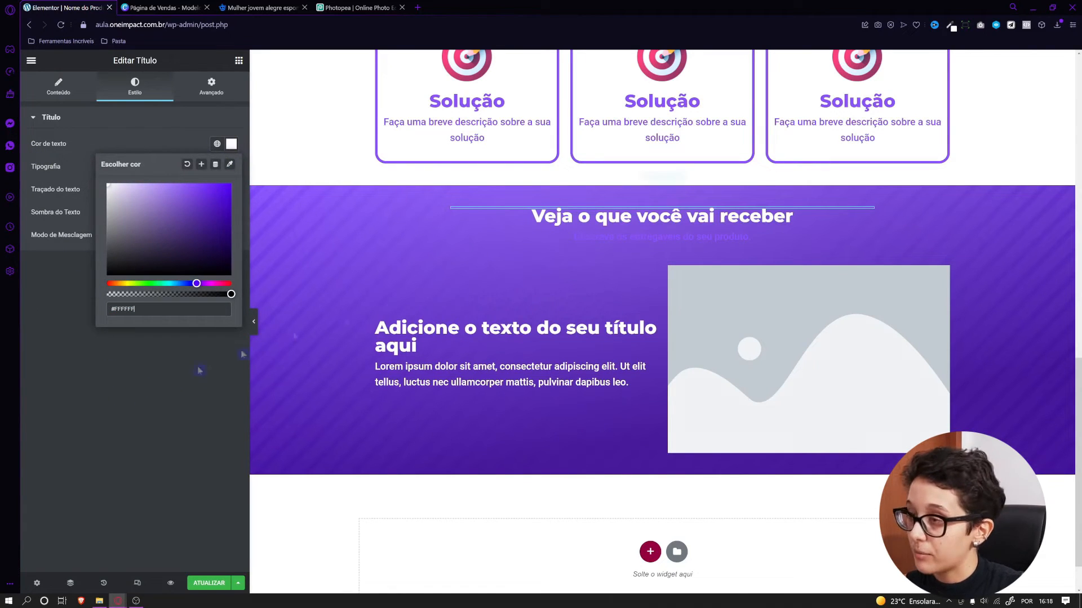
Set the text color of the "Descreva os entregáveis do seu produto." paragraph to white
click(662, 236)
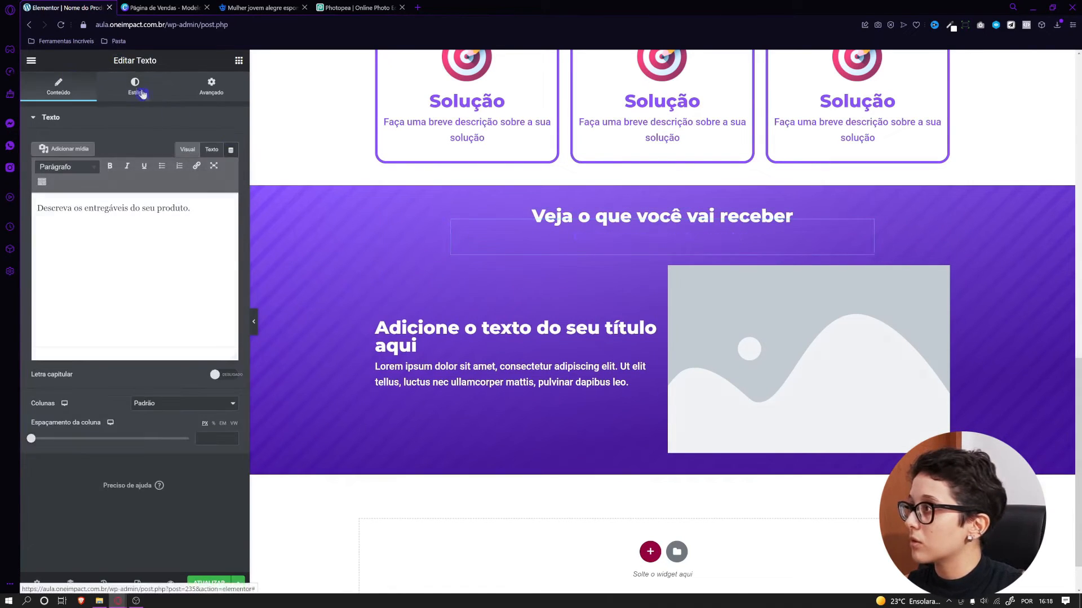
click(143, 93)
click(217, 166)
click(231, 166)
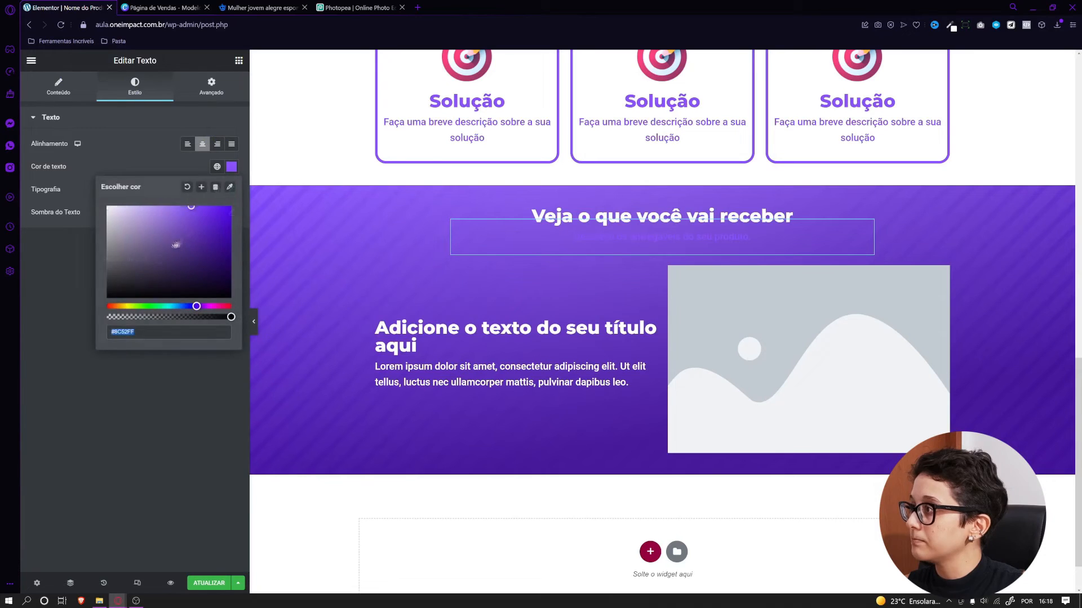
click(192, 402)
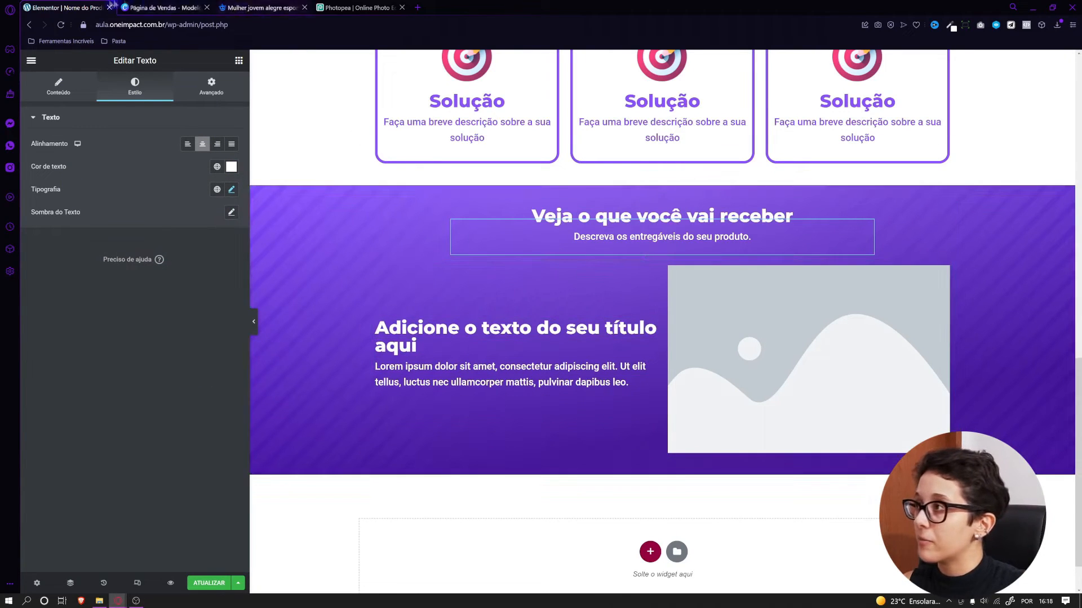
Compare the module layout with the Canva model, try a 70% width for the module text column, and set it to 60%
click(163, 7)
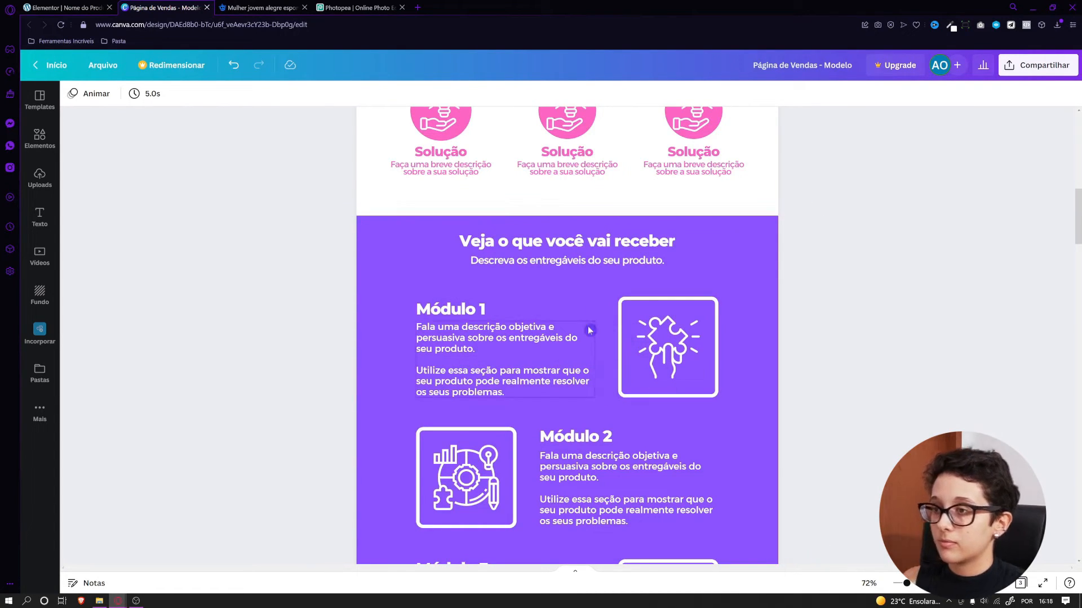
click(64, 7)
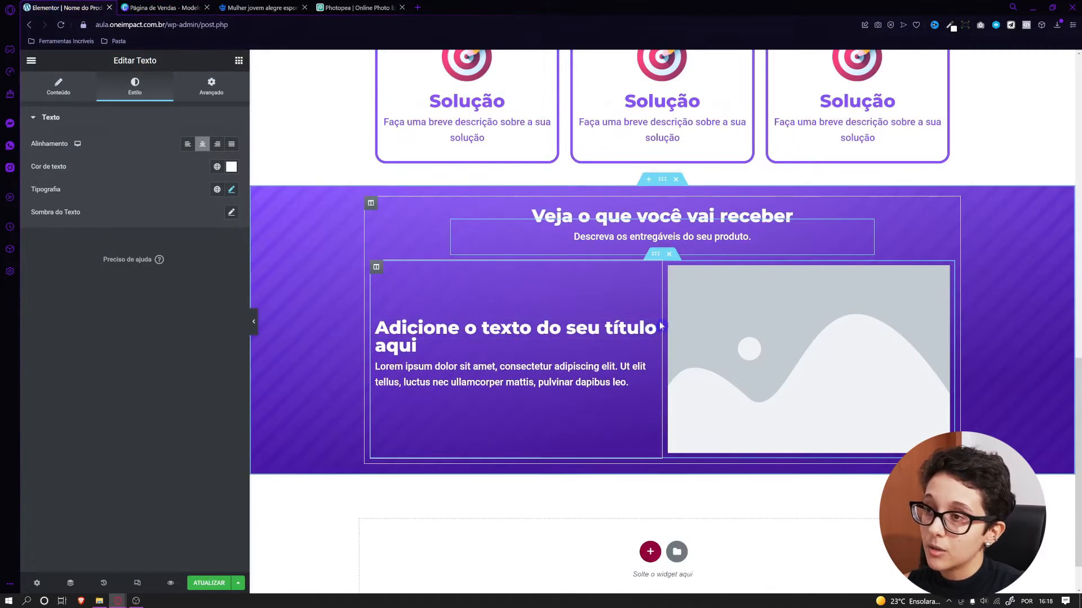
click(377, 268)
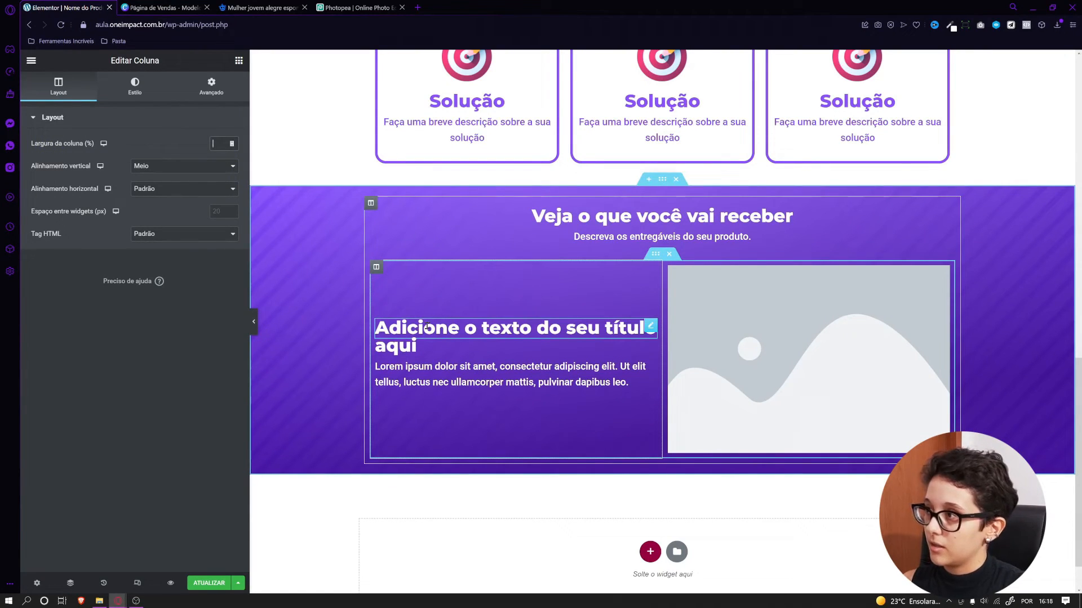
text(70)
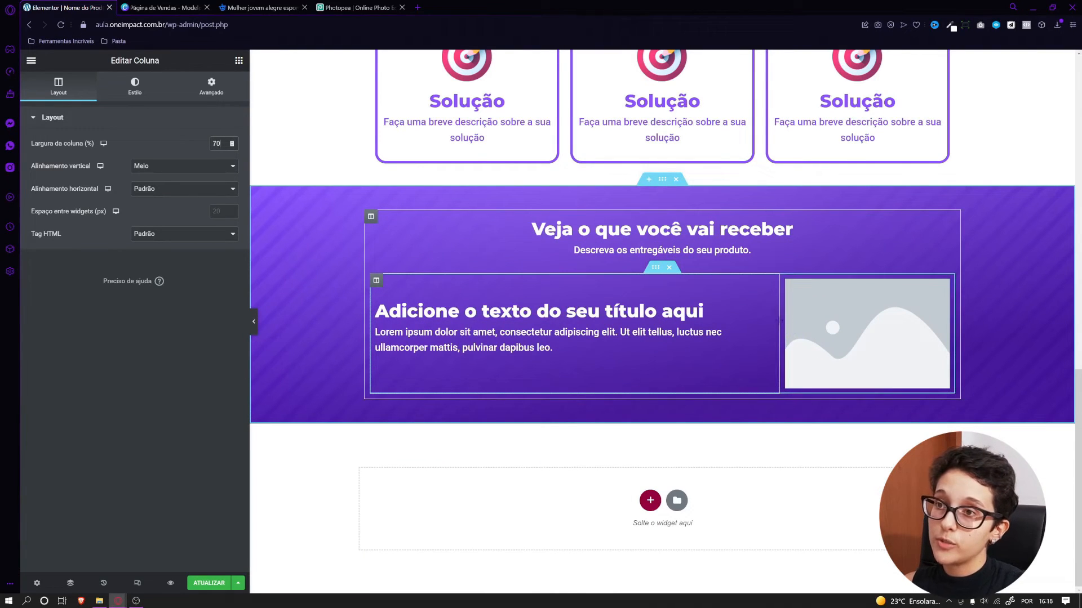
mouse_move(779, 350)
mouse_down()
mouse_move(688, 350)
mouse_move(828, 349)
mouse_move(765, 358)
mouse_move(779, 358)
mouse_up()
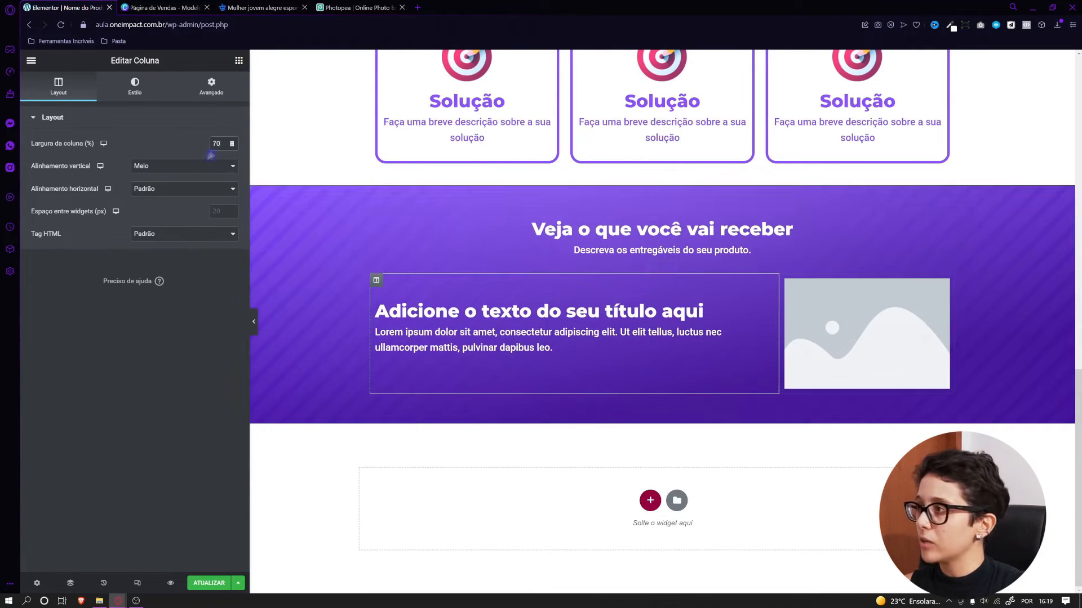
drag(220, 143, 169, 146)
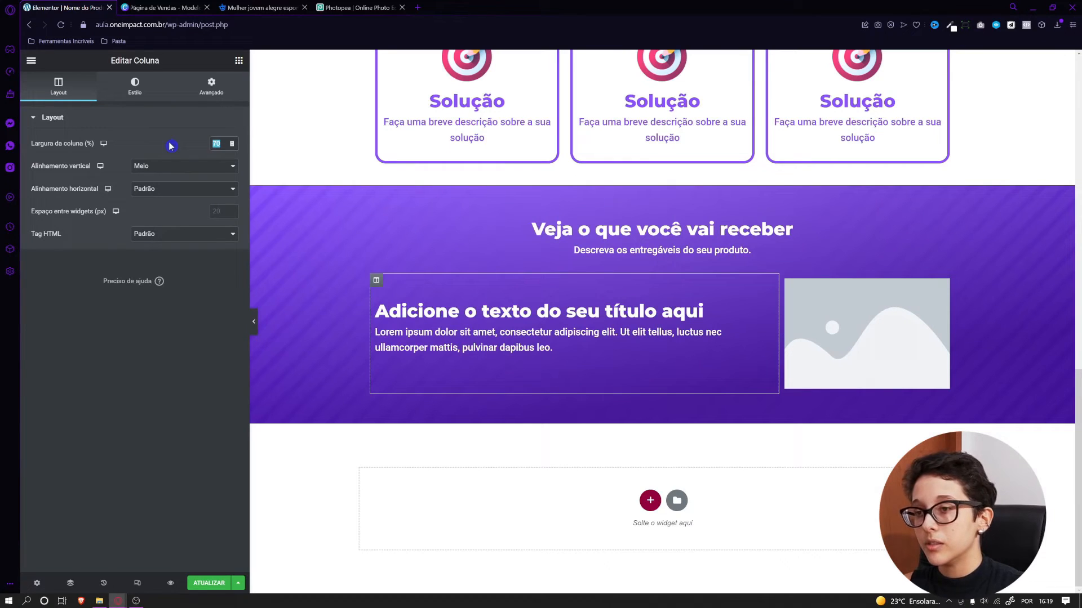
text(60)
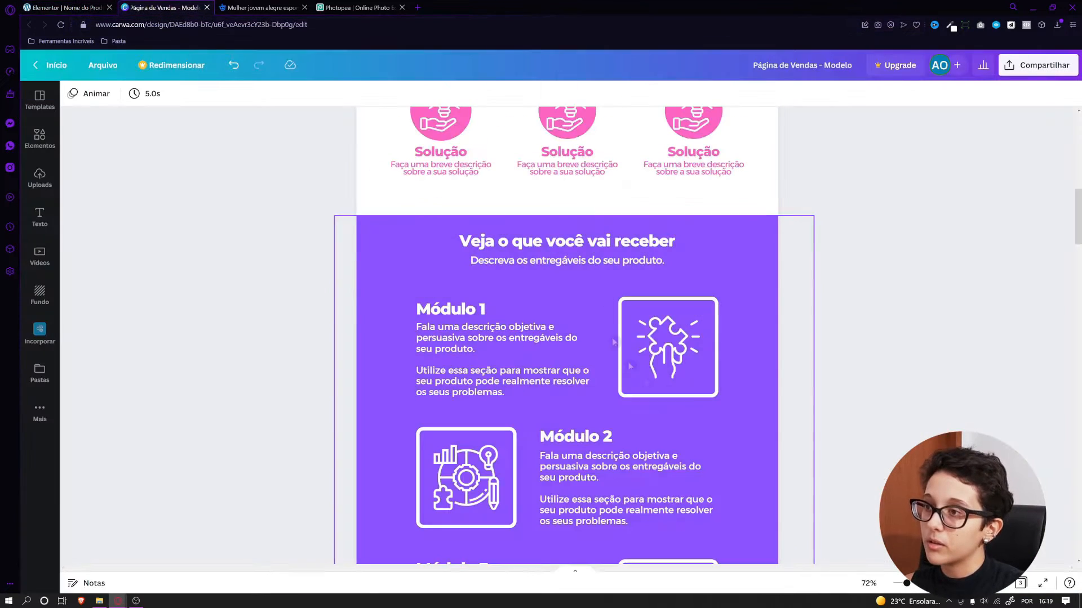
Check the module layout in the Canva model and change the module heading's text to "Título do Módulo"
scroll(566, 338, down, 2)
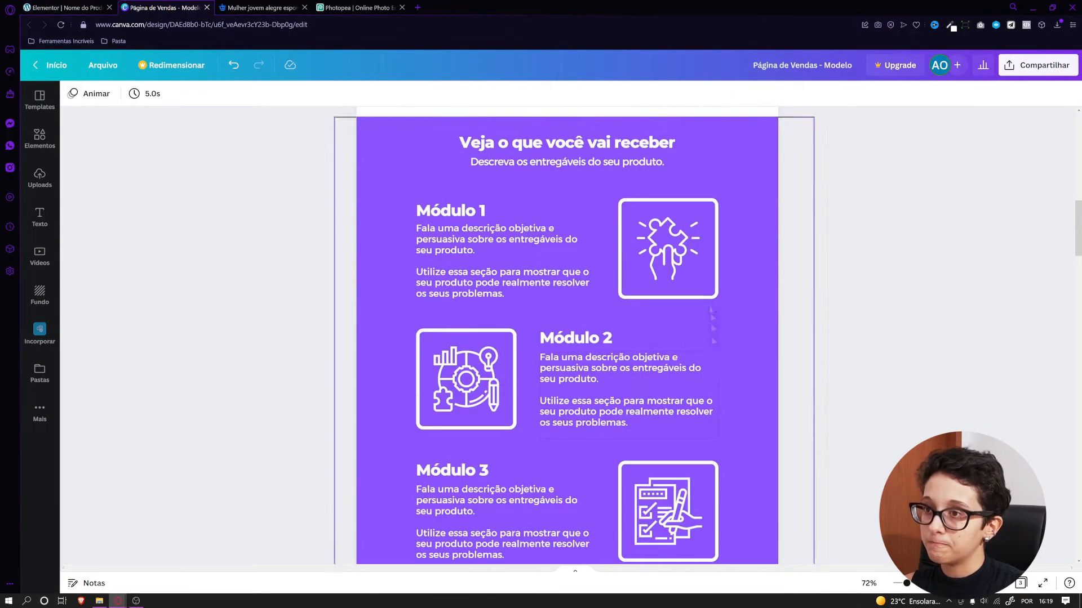
scroll(698, 306, up, 2)
click(62, 8)
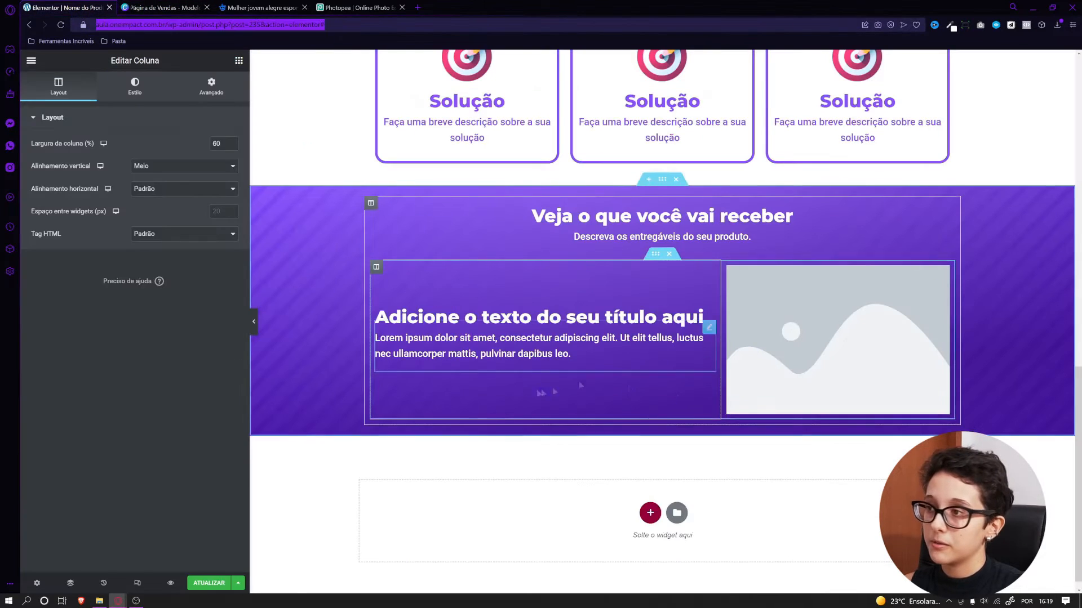
click(535, 317)
click(129, 172)
key(ctrl+a)
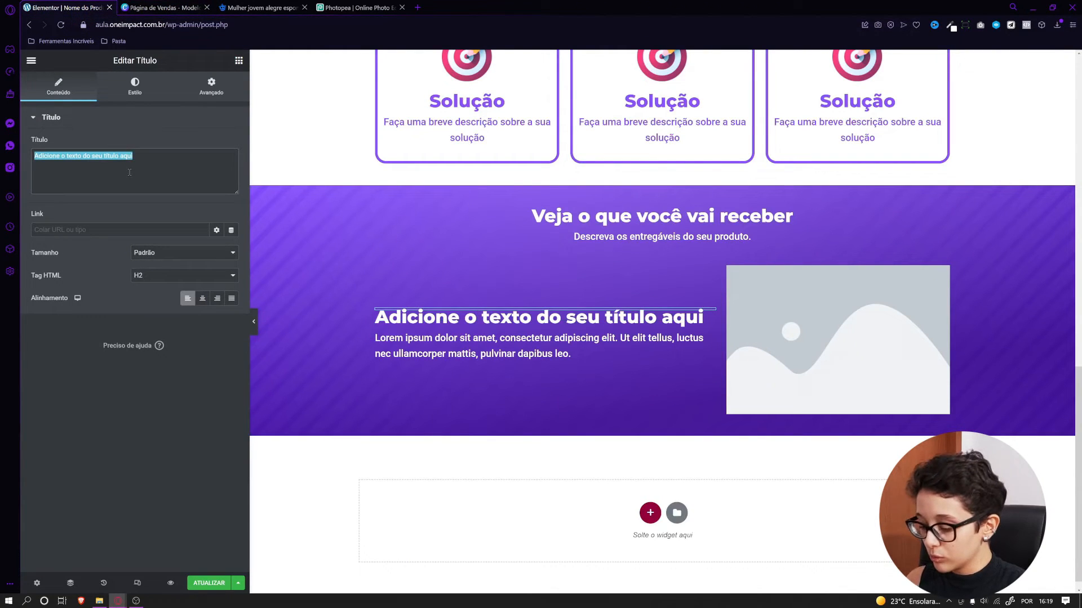
text(Título do Múd)
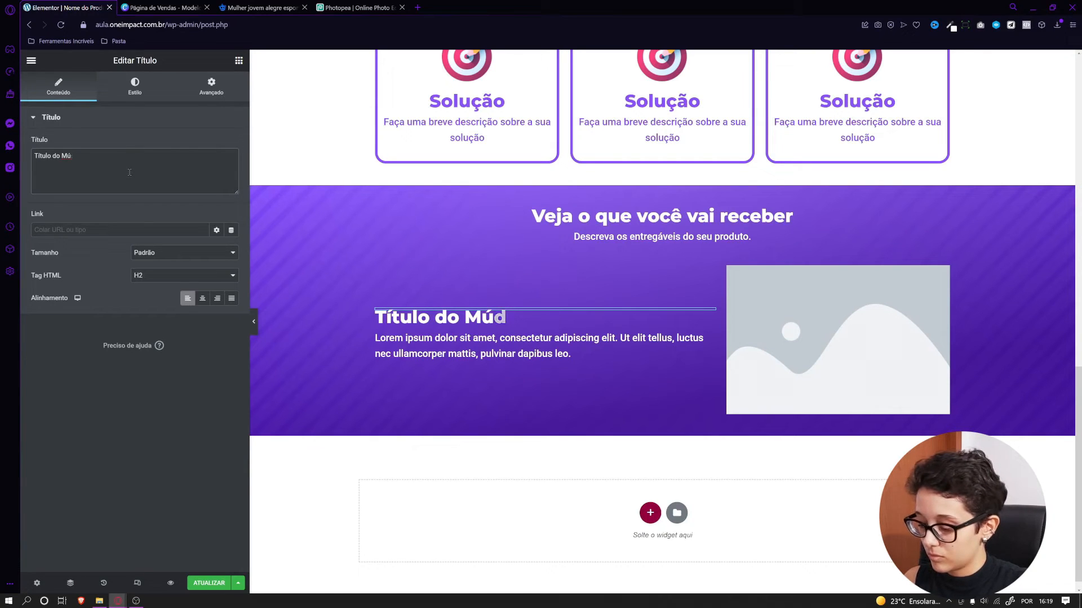
key(BackSpace)
key(BackSpace)
text(ódulo)
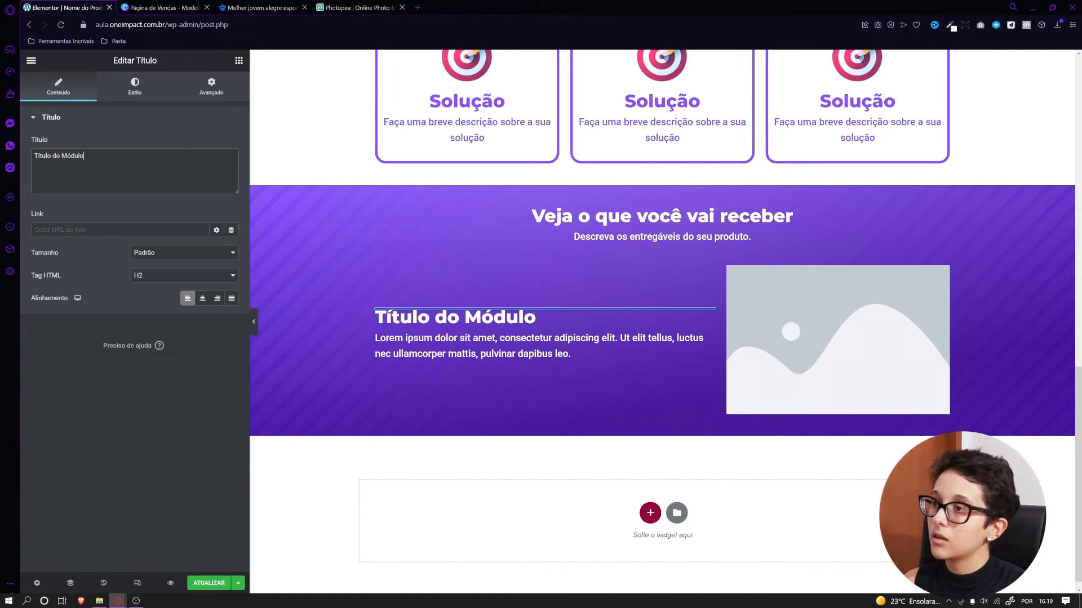
Replace the module's placeholder paragraph with the two-paragraph Módulo 1 description copied from the Canva model
click(640, 338)
click(163, 7)
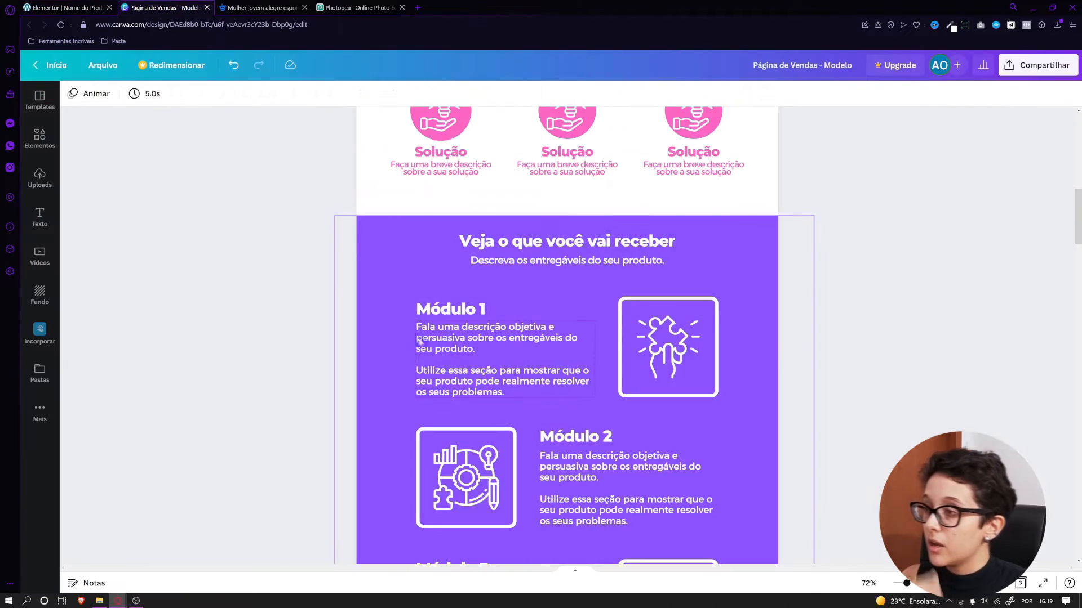
triple_click(444, 341)
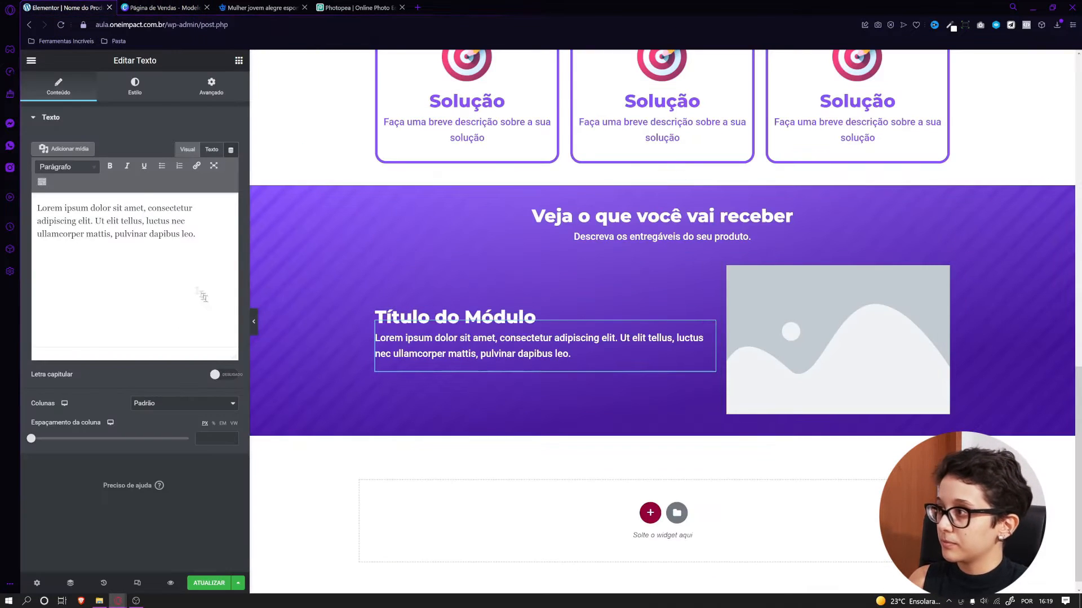
triple_click(171, 231)
right_click(172, 231)
click(218, 294)
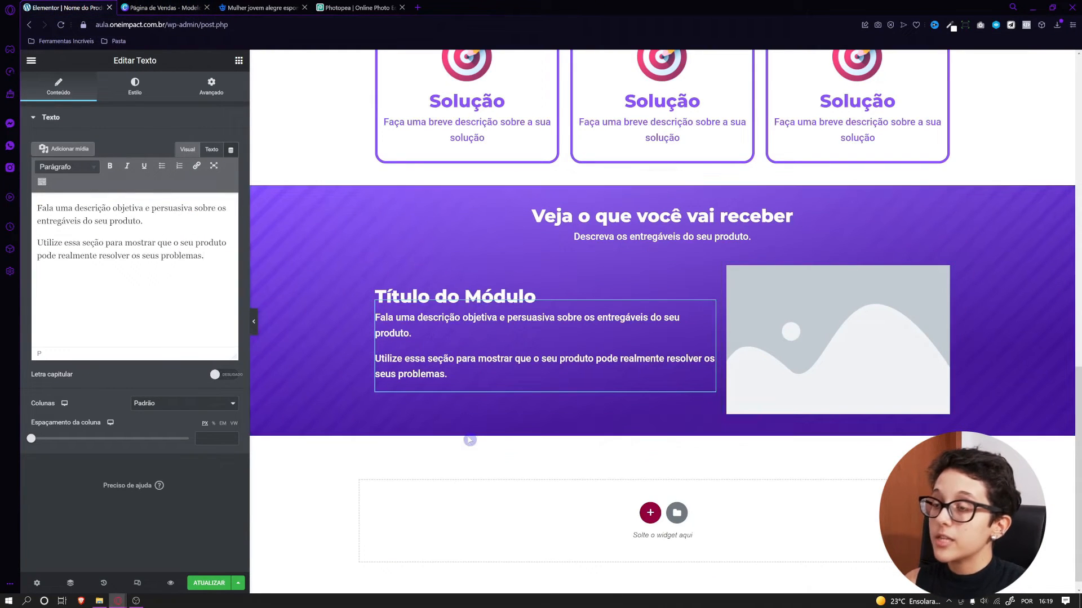
Duplicate the "Título do Módulo" heading and set the upper copy's font size to 20 px
right_click(410, 303)
click(438, 326)
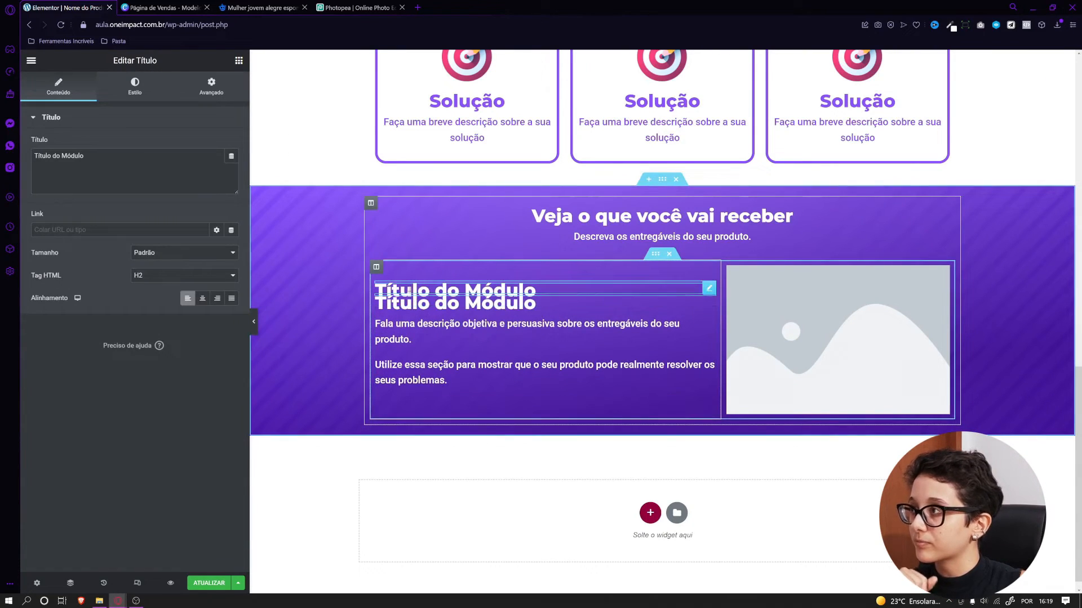
click(136, 92)
click(231, 167)
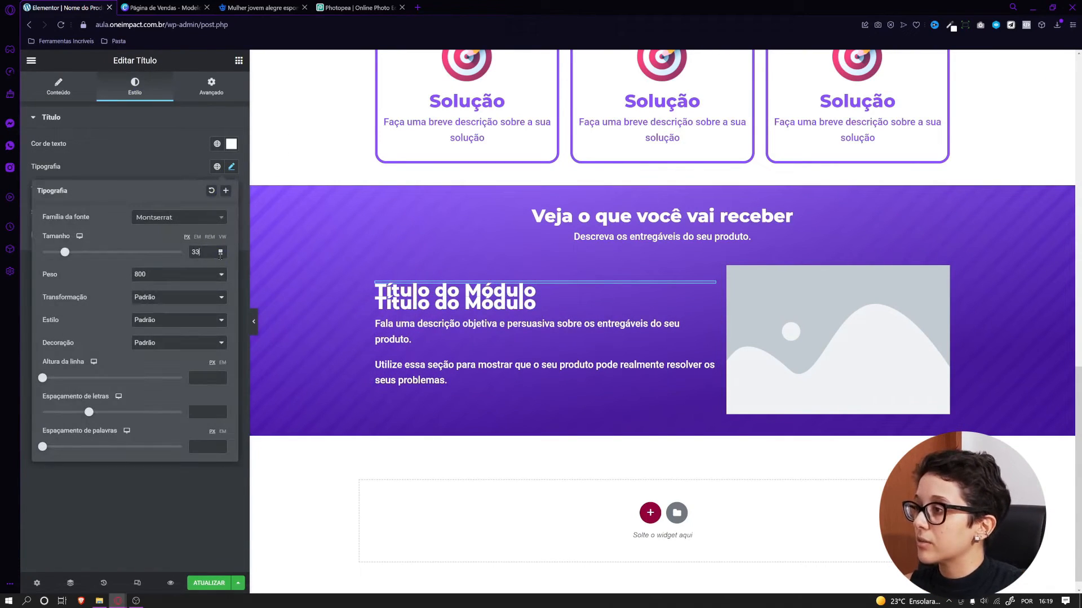
click(221, 255)
click(221, 254)
click(220, 255)
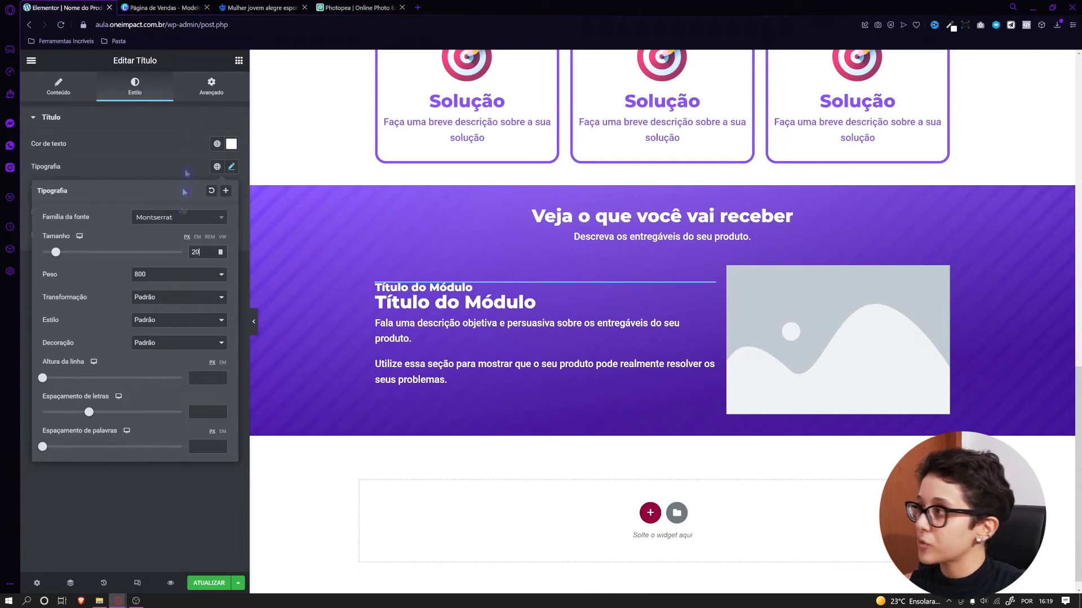
Change the small upper heading's text to "Módulo 01" and set its bottom margin to -10 px
click(58, 87)
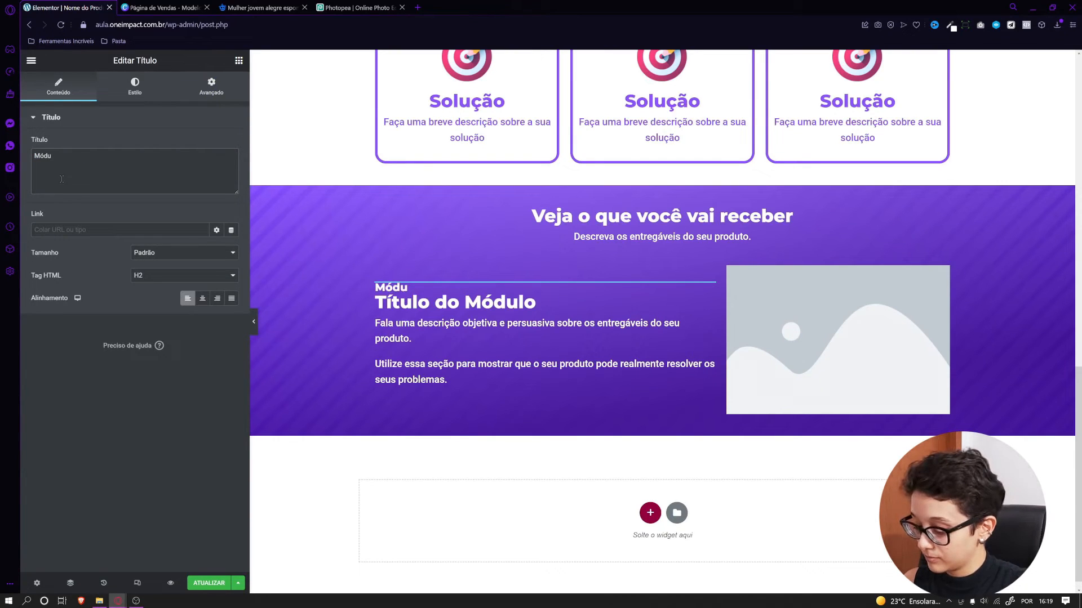
click(211, 87)
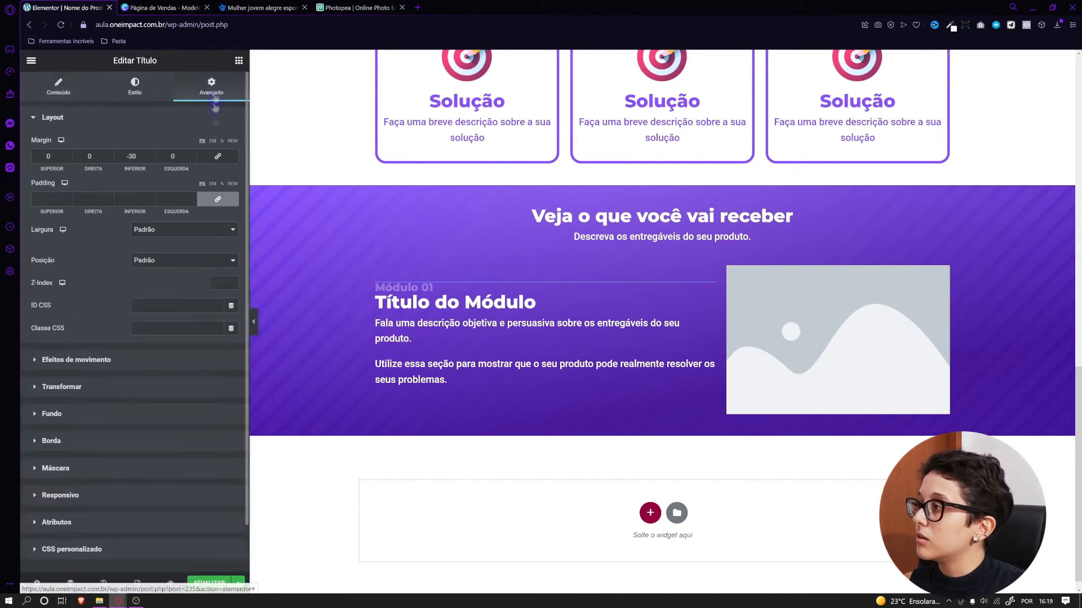
text(0)
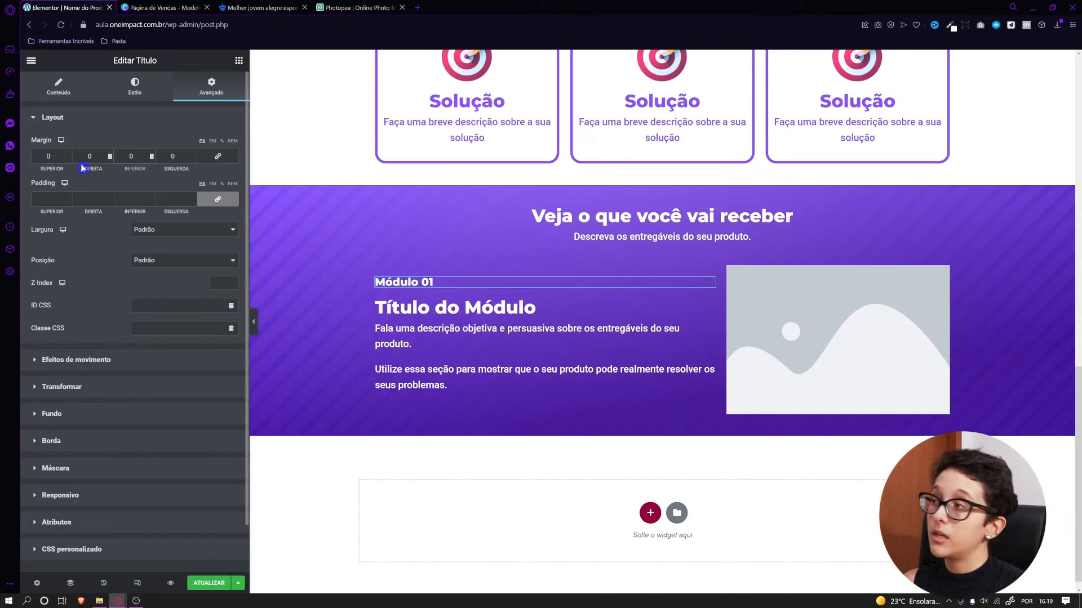
click(152, 158)
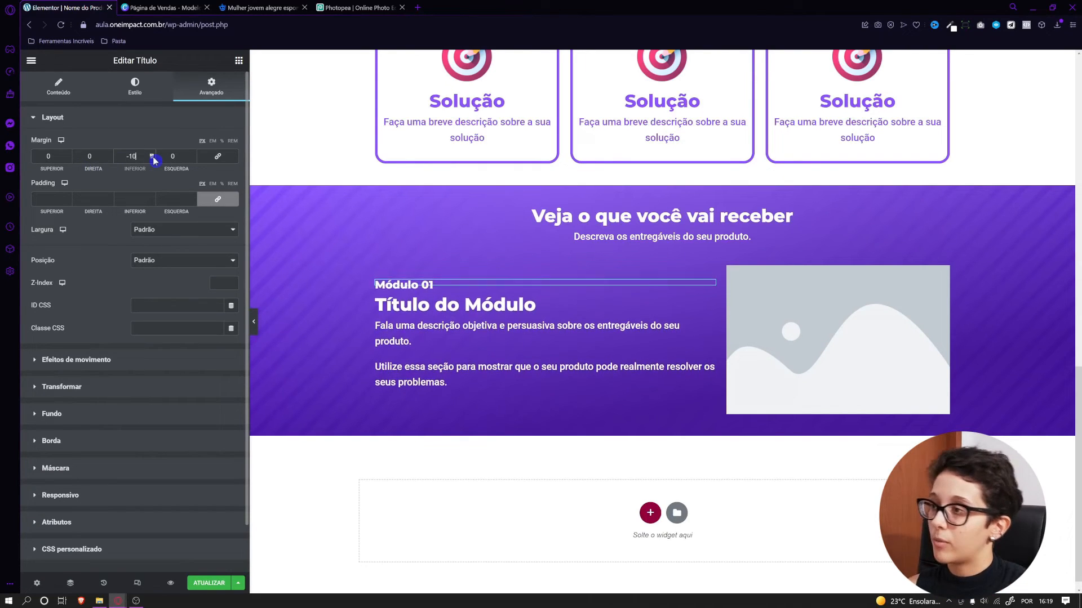
click(152, 153)
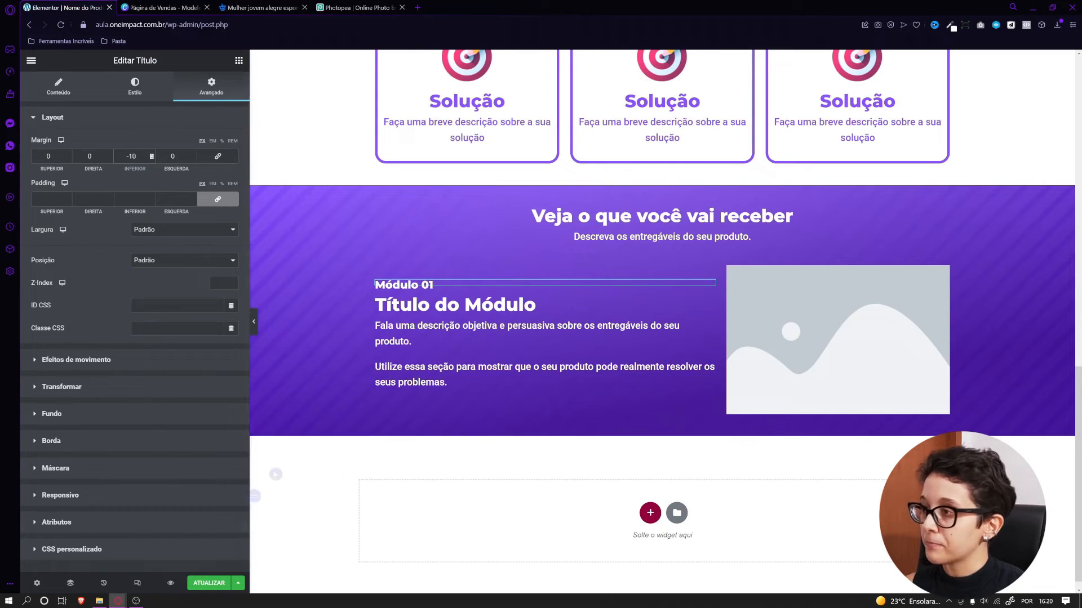
Duplicate the inner section that holds the Módulo 01 text and image
scroll(637, 294, down, 1)
right_click(652, 312)
click(667, 338)
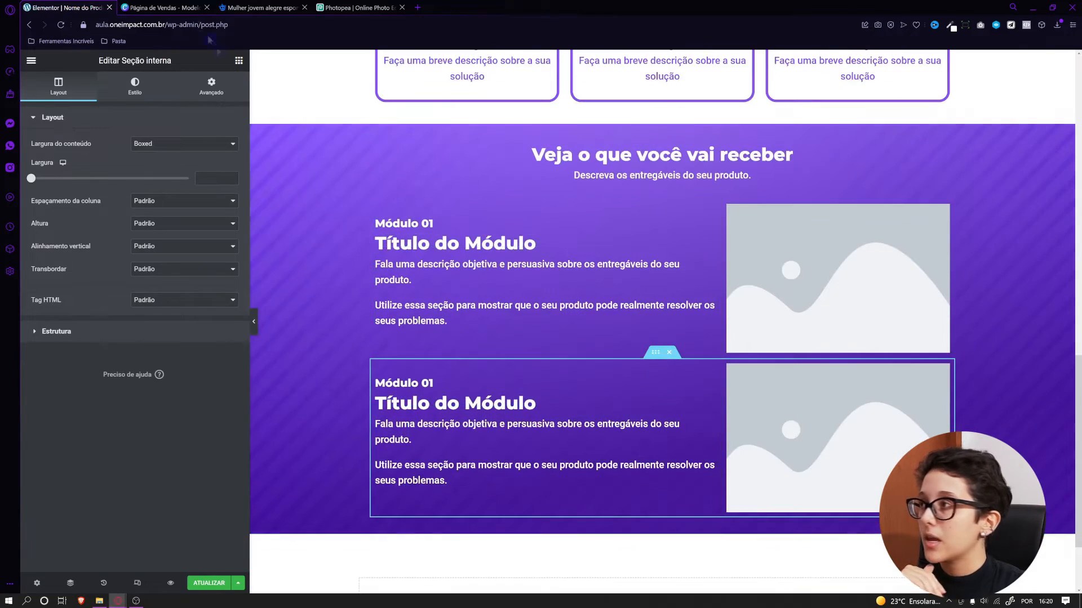
Following the Canva model's alternating layout, move the duplicated module's image column before its text and rename its small heading "Módulo 02"
click(164, 7)
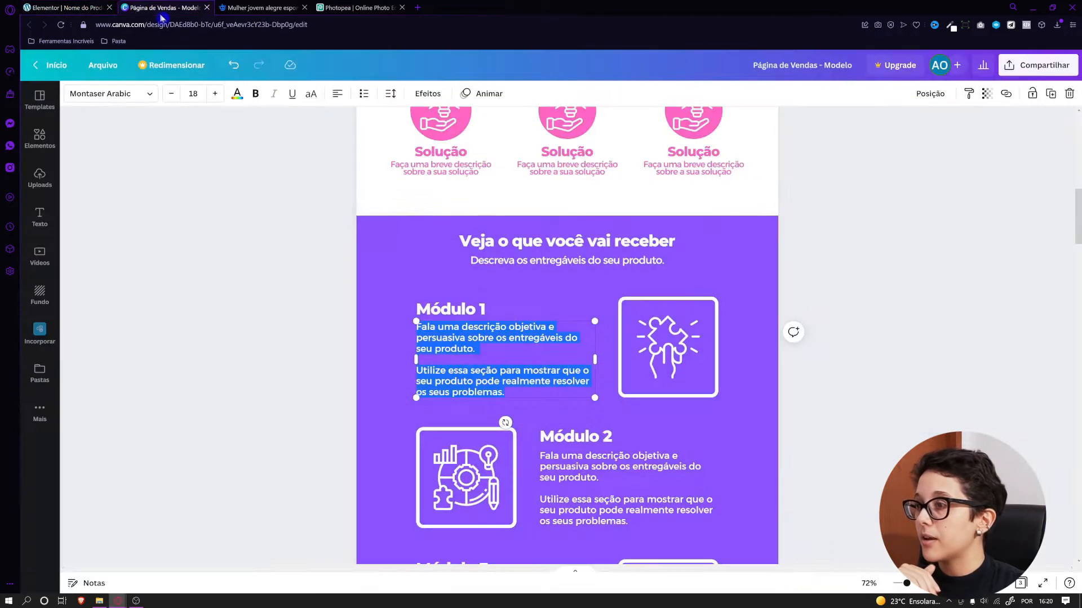
click(303, 330)
scroll(350, 405, down, 3)
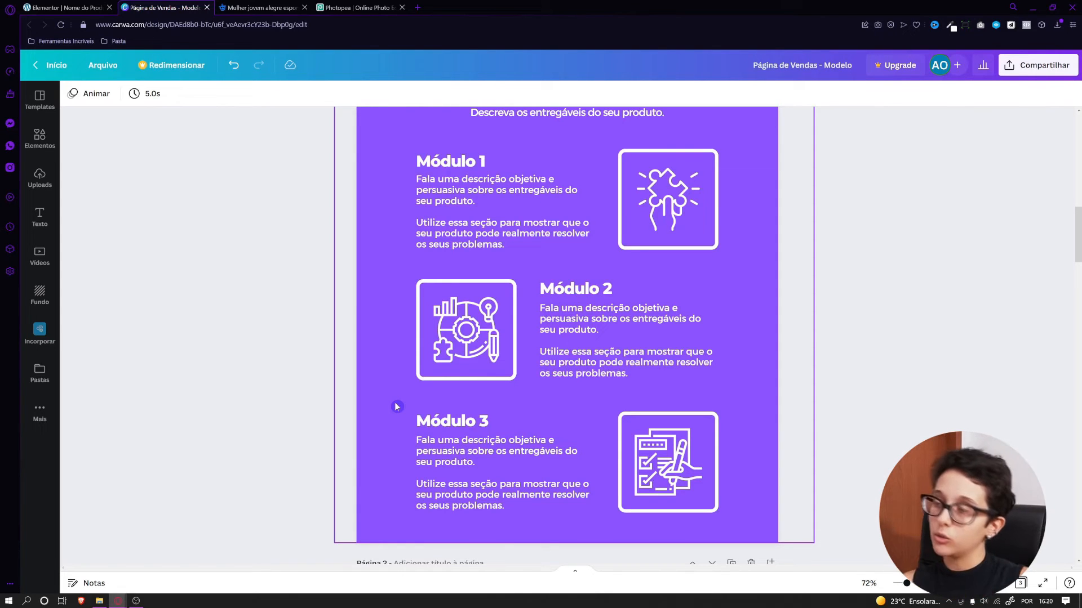
click(67, 8)
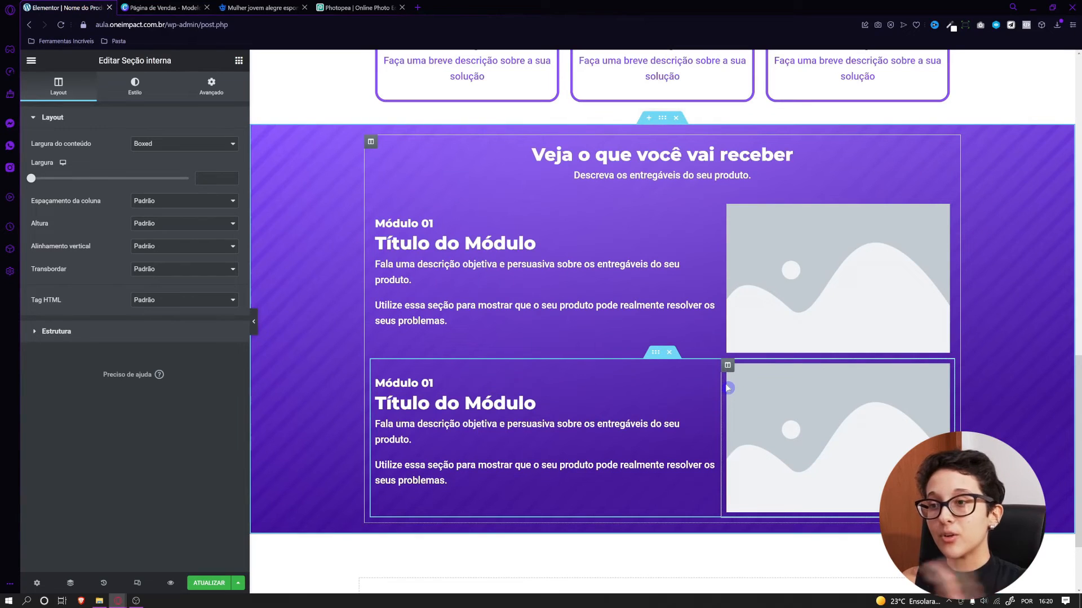
drag(727, 365, 415, 375)
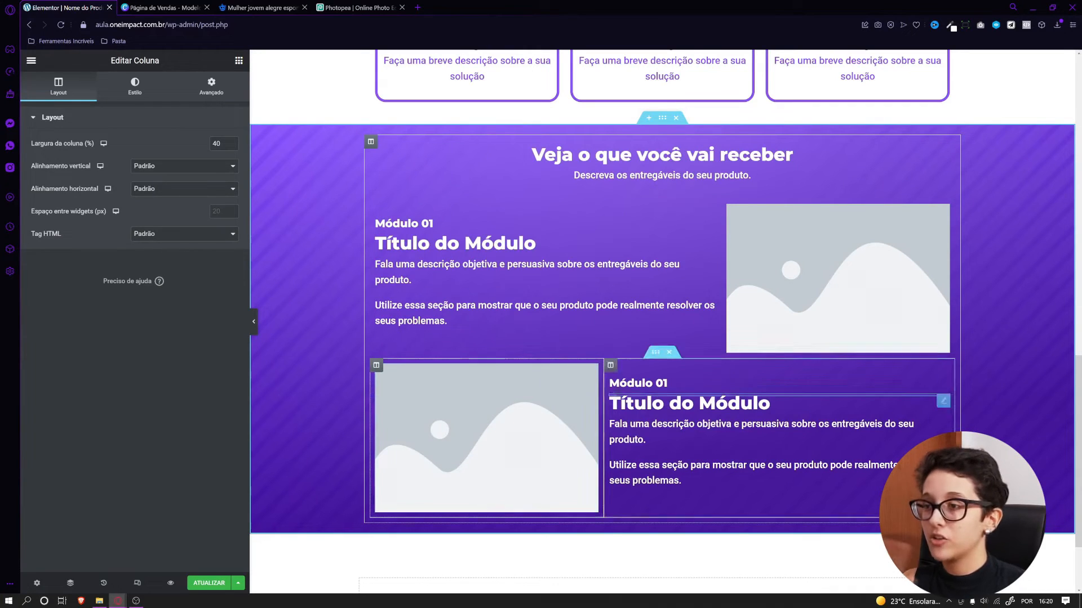
click(659, 383)
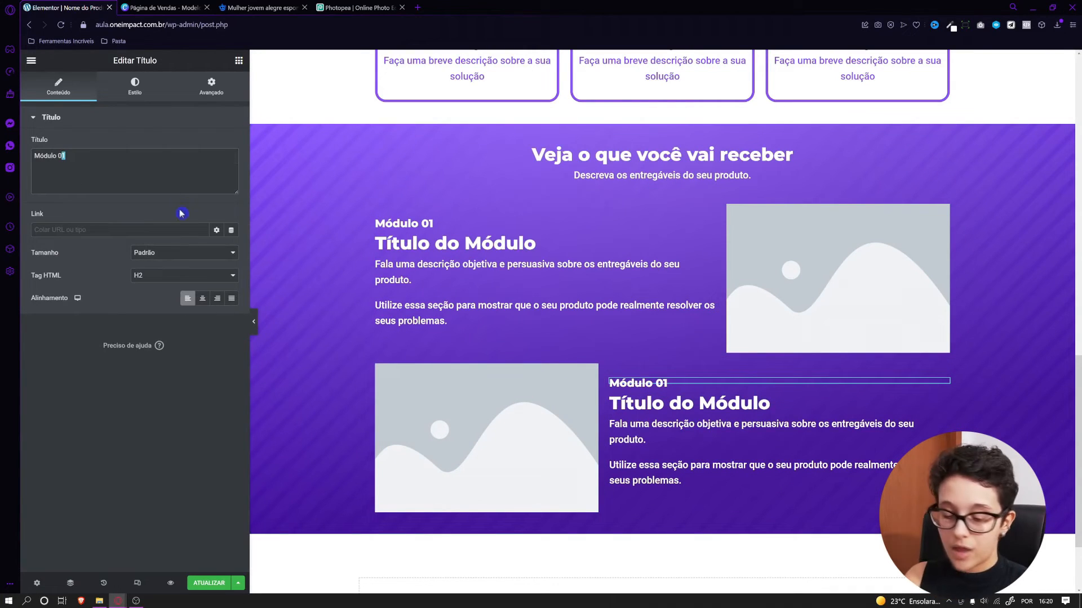
text(2)
Duplicate the Módulo 02 inner section and move the copy's image column after its text
scroll(734, 396, down, 1)
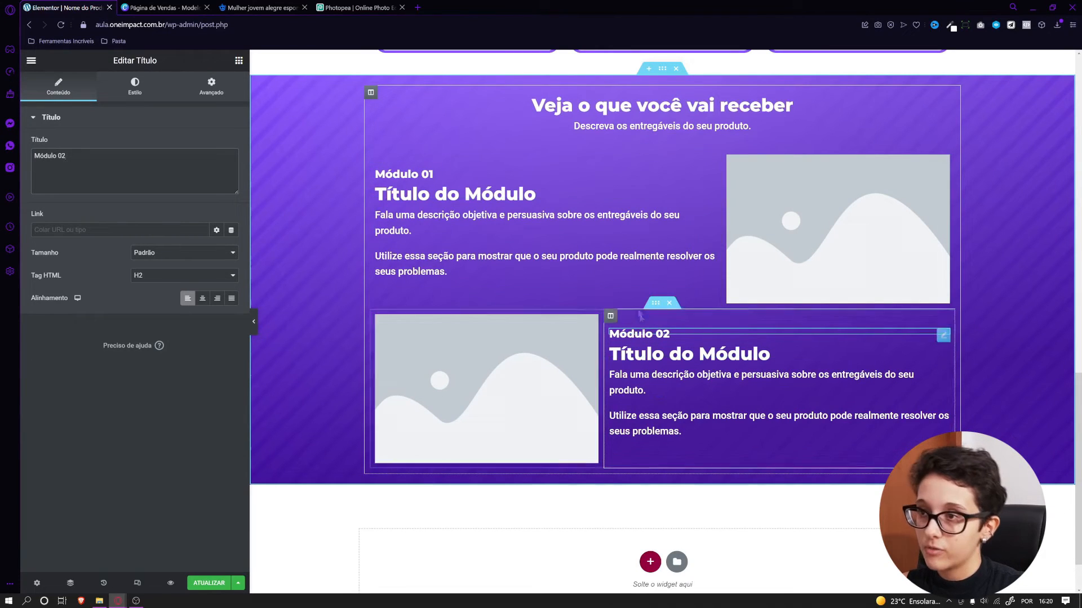
right_click(655, 305)
click(751, 342)
scroll(732, 395, down, 3)
drag(377, 329, 862, 360)
Preview the three module rows without the editing panel and set the Módulo 01 inner section's bottom margin to 20 px
scroll(536, 498, up, 3)
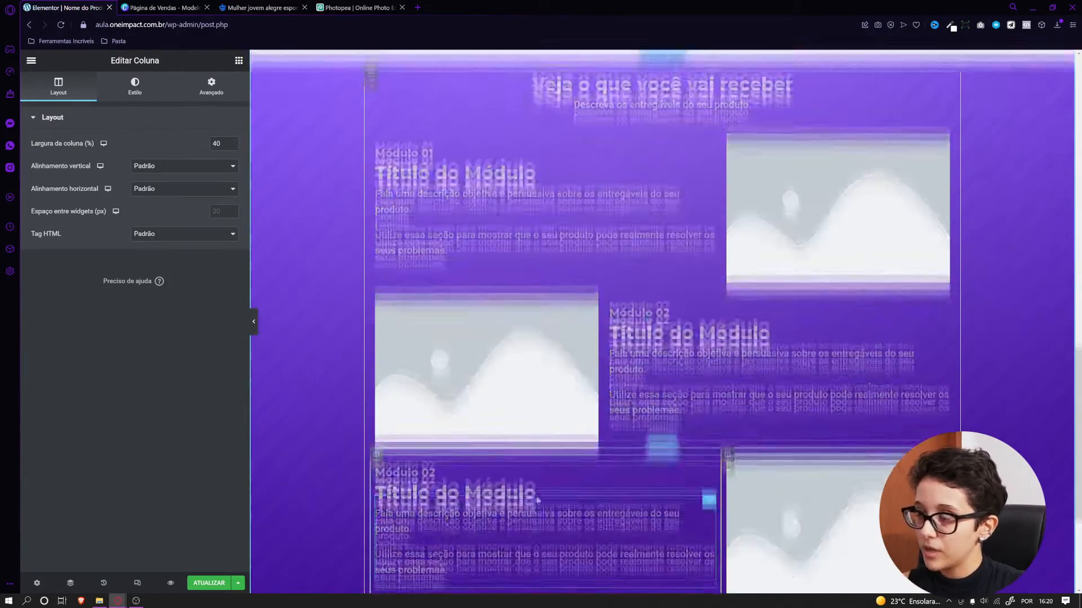
click(253, 322)
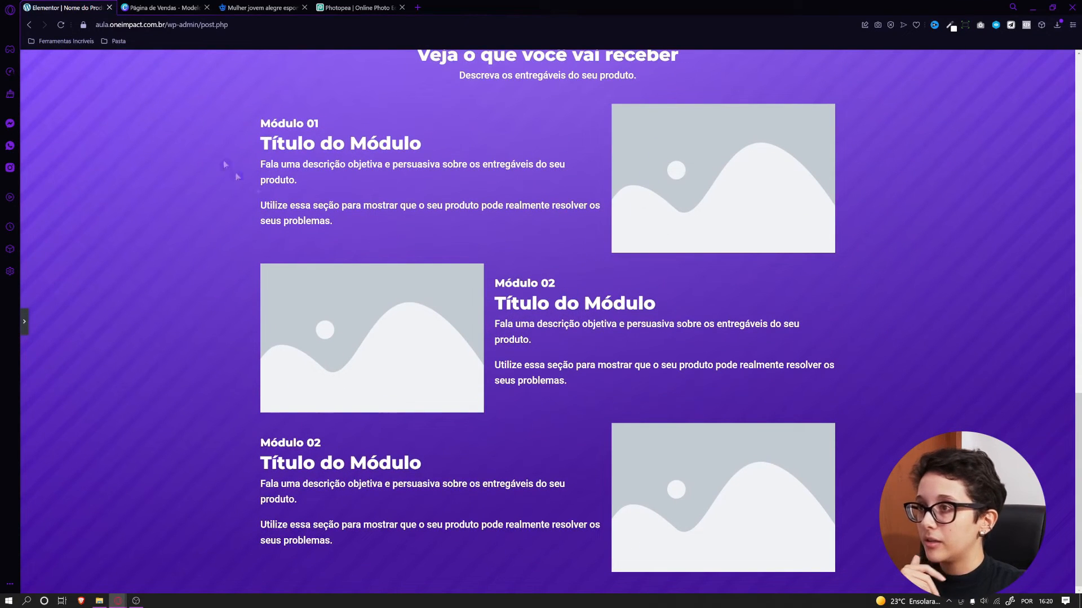
click(24, 325)
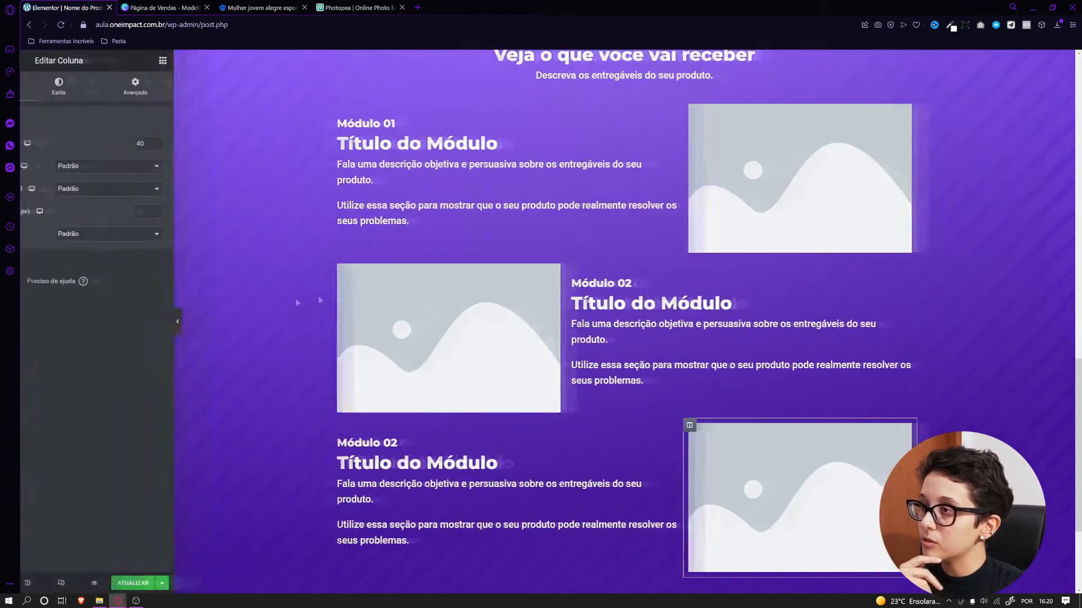
click(650, 194)
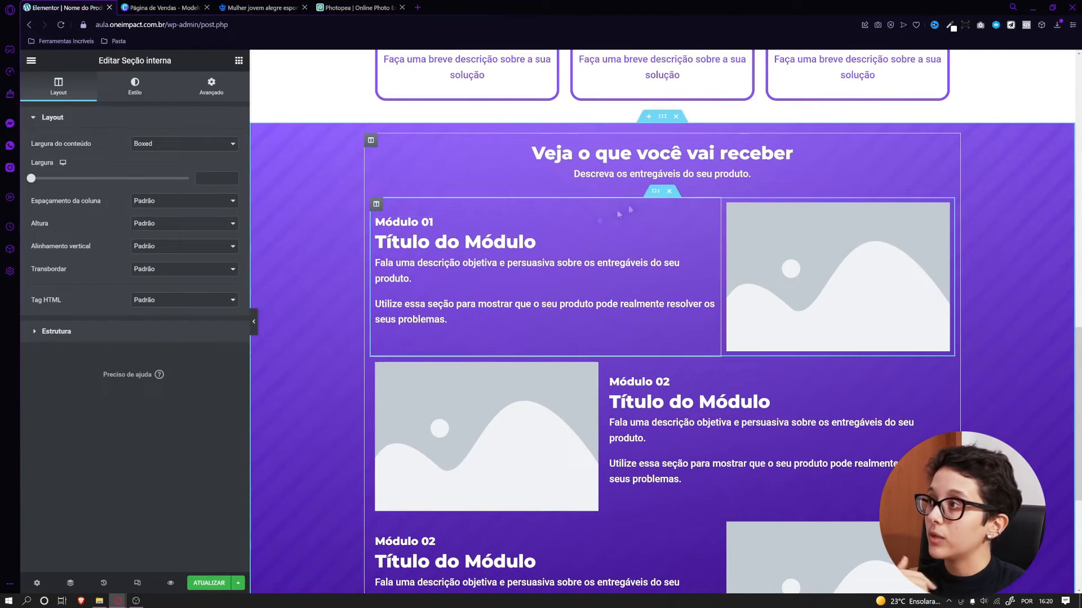
click(198, 91)
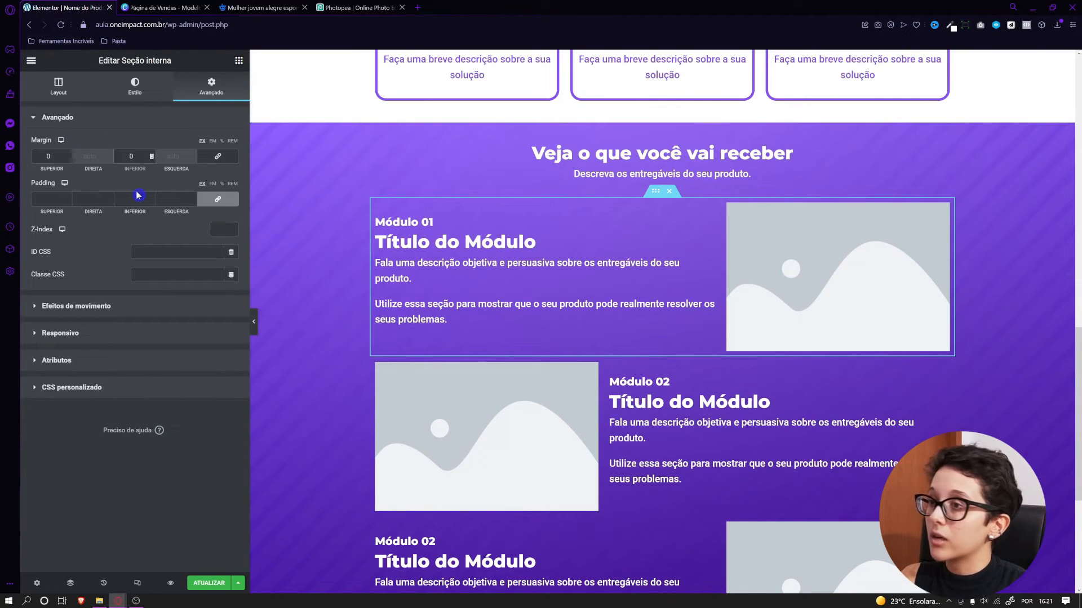
text(2)
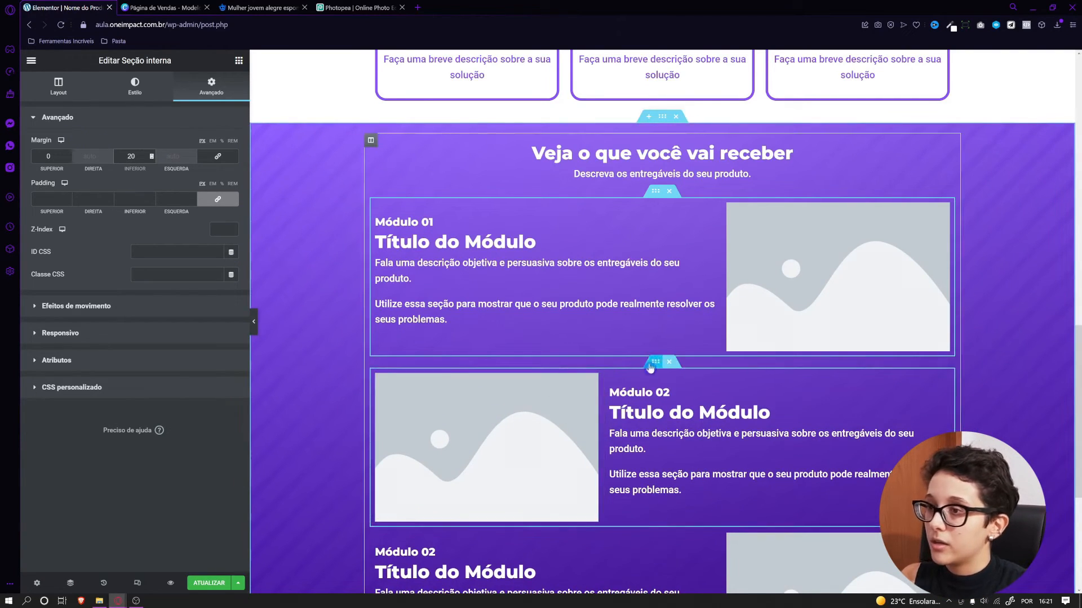
Set the bottom margin of the Módulo 02 inner section to 20 px
click(648, 369)
click(211, 87)
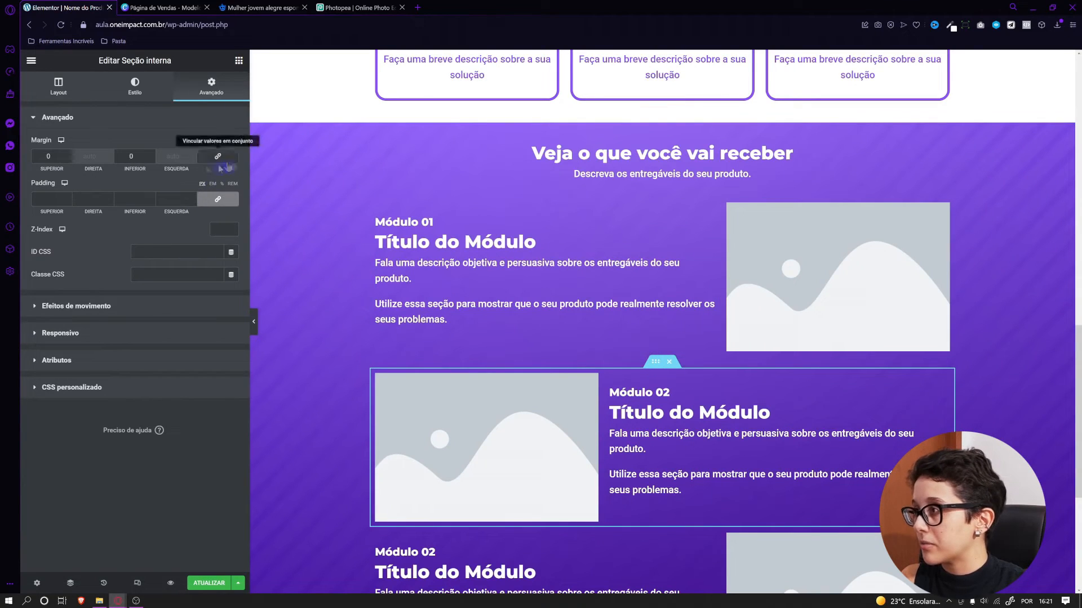
text(2)
Review the spacing between the three module rows with the editing panel hidden
scroll(340, 390, down, 3)
click(253, 324)
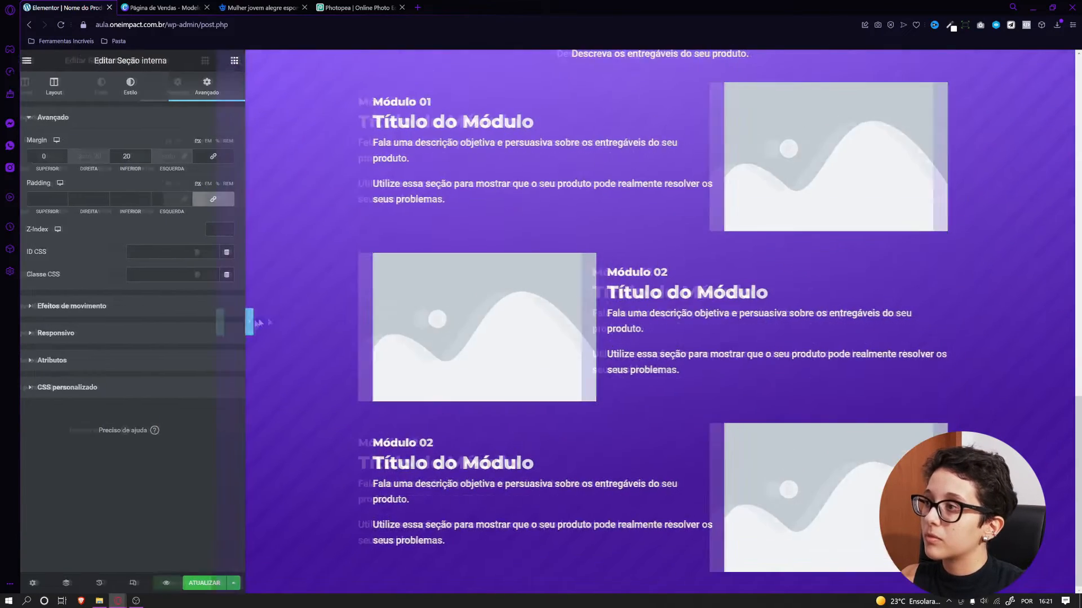
scroll(401, 441, up, 1)
scroll(394, 444, down, 1)
scroll(366, 450, up, 1)
scroll(366, 451, down, 1)
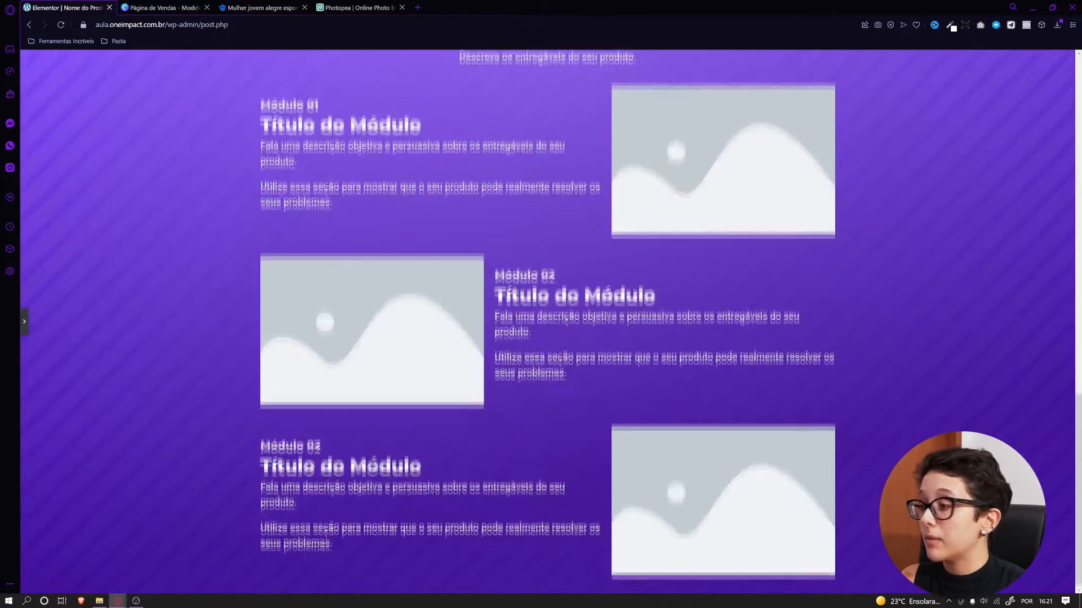
scroll(84, 350, up, 1)
click(24, 321)
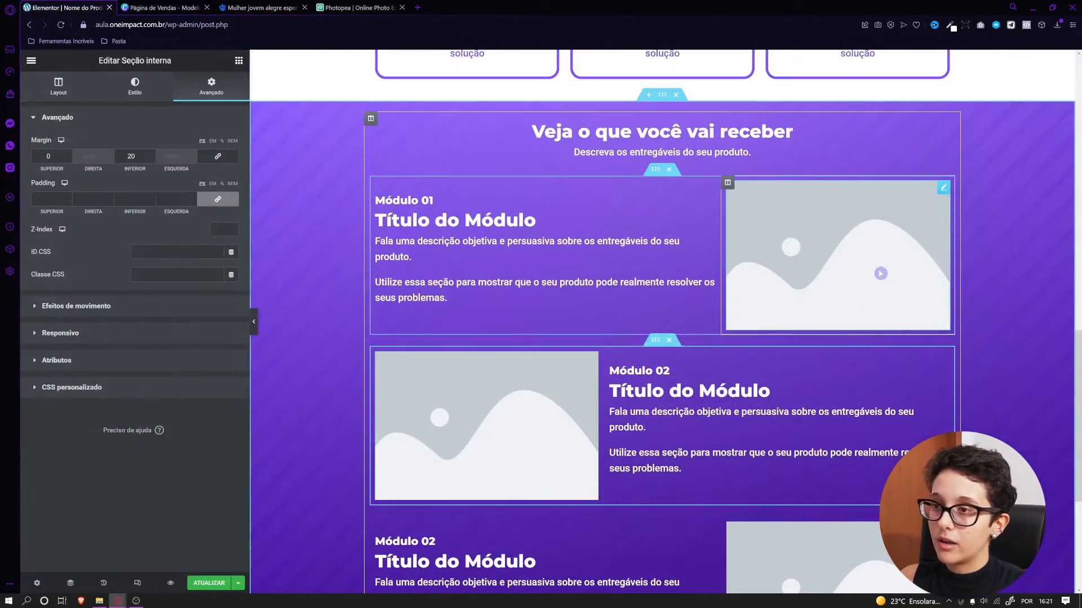
Fill the Módulo 01 placeholder with the "Adicione a sua imagem aqui" image, styled at 80% width with 20 px corner rounding
click(881, 270)
click(138, 196)
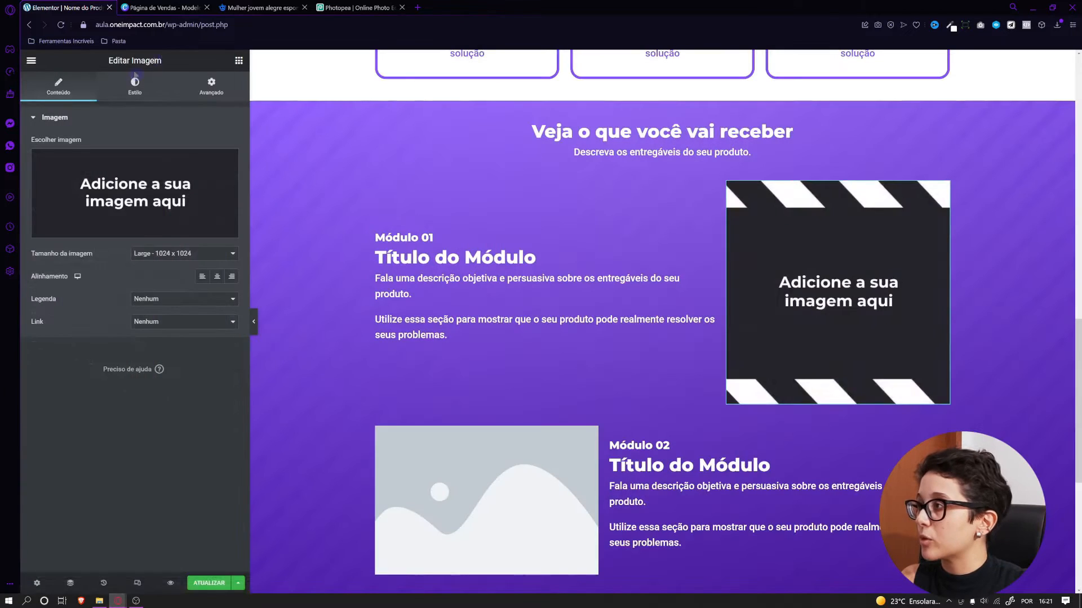
click(134, 86)
drag(31, 158, 39, 157)
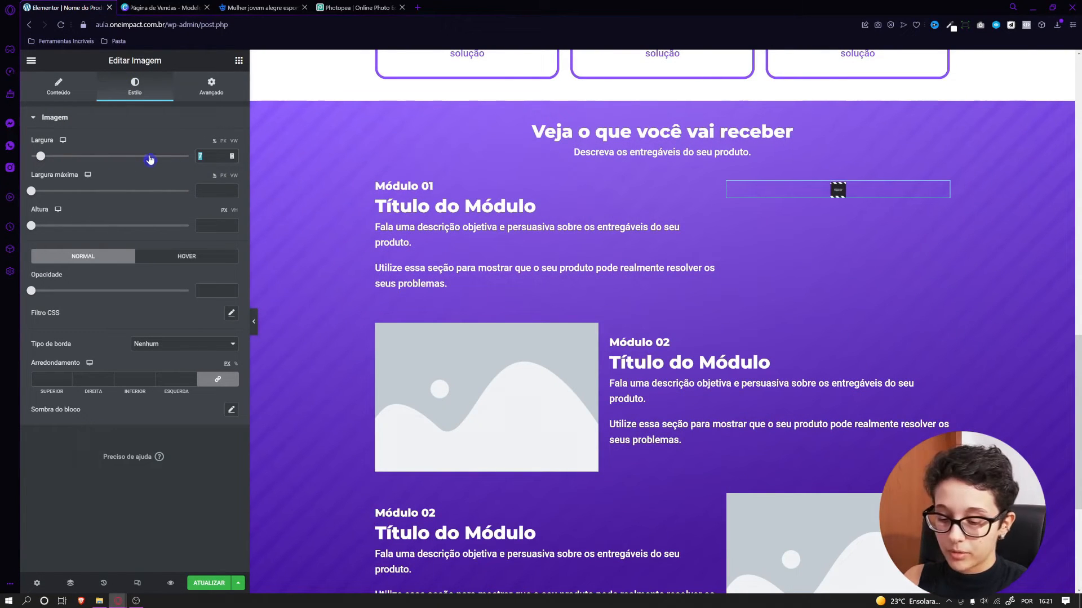
drag(150, 159, 176, 163)
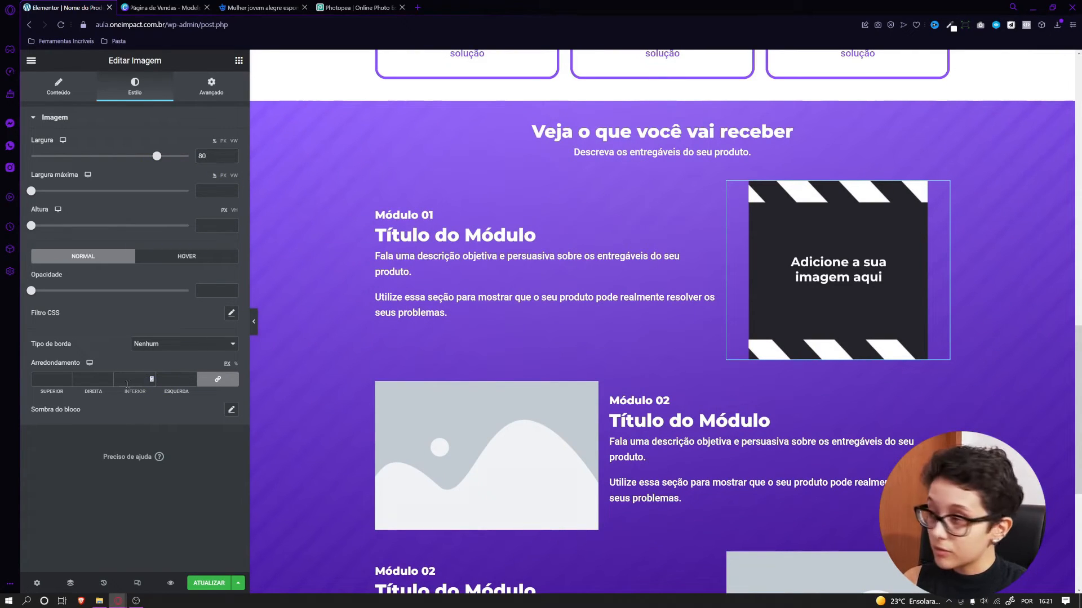
text(2)
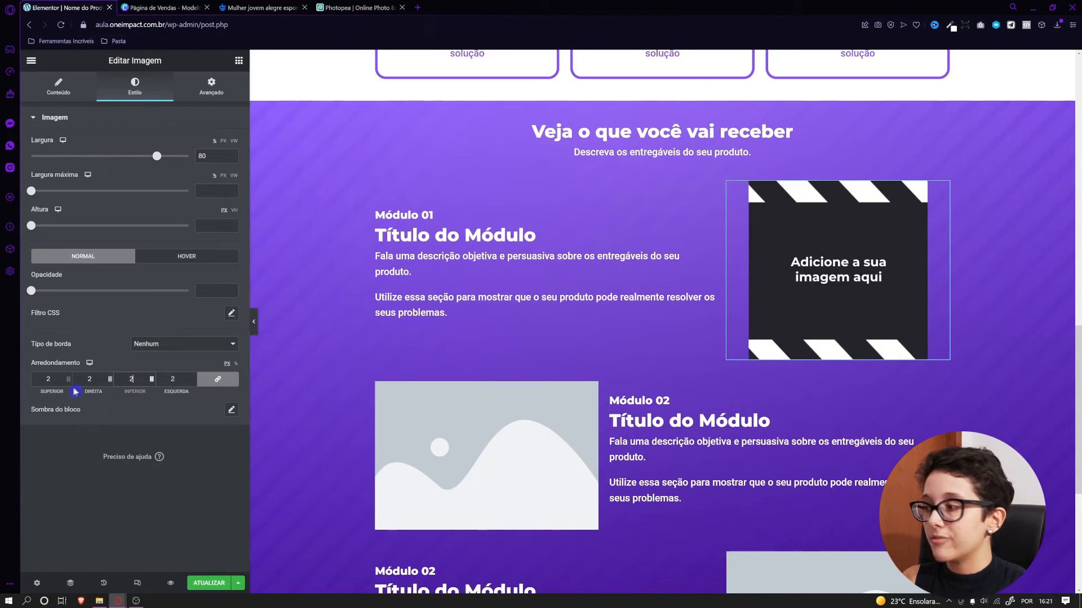
text(0)
Copy the styled Módulo 01 image into the Módulo 02 row's image column and delete the placeholder there
scroll(738, 395, down, 3)
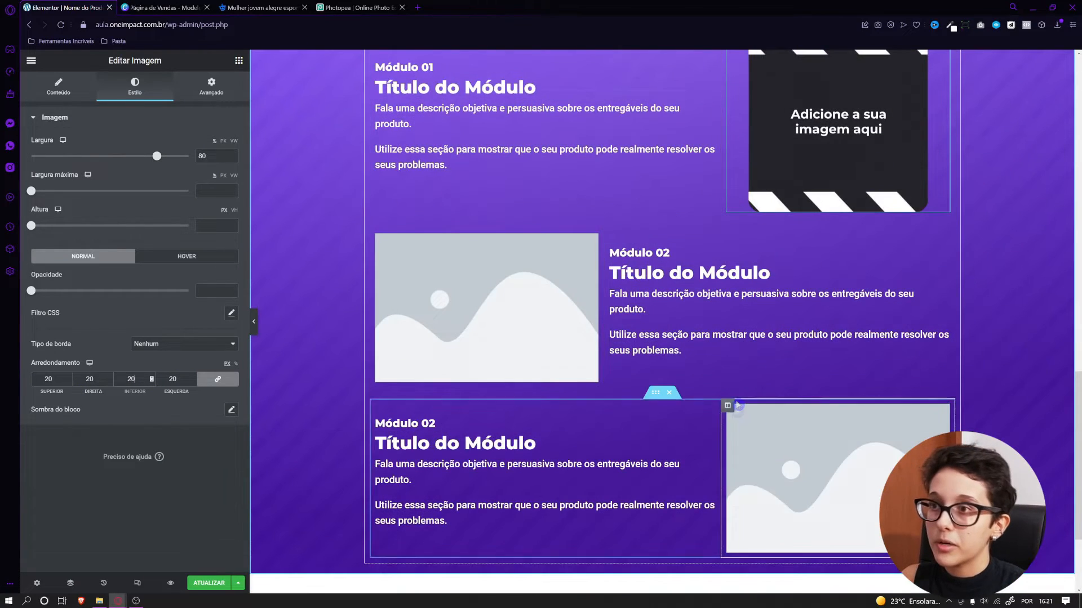
scroll(739, 405, up, 1)
right_click(815, 217)
click(839, 259)
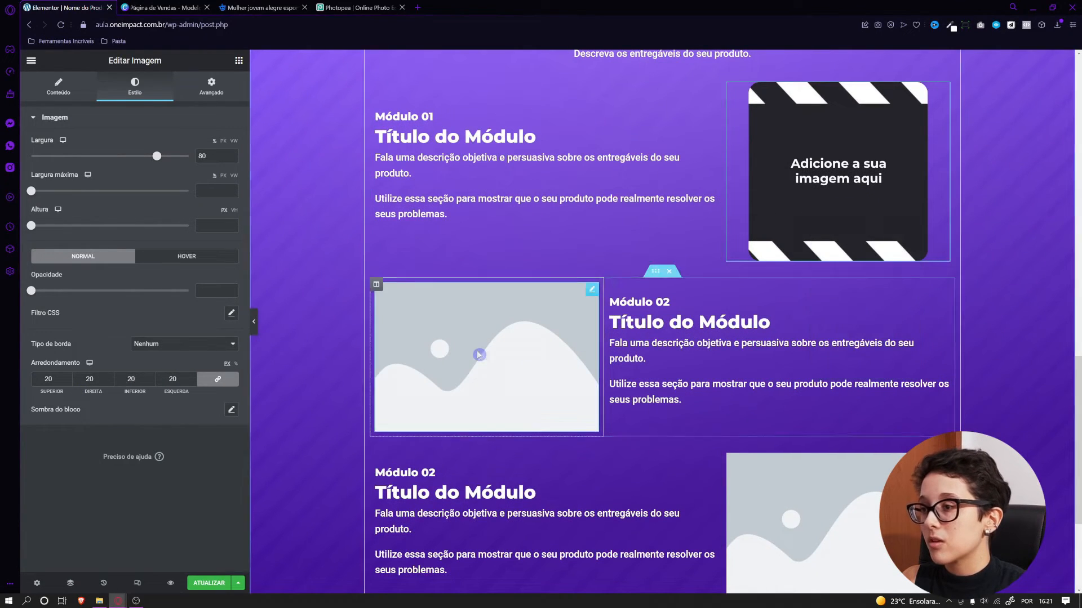
right_click(479, 355)
click(507, 417)
right_click(512, 369)
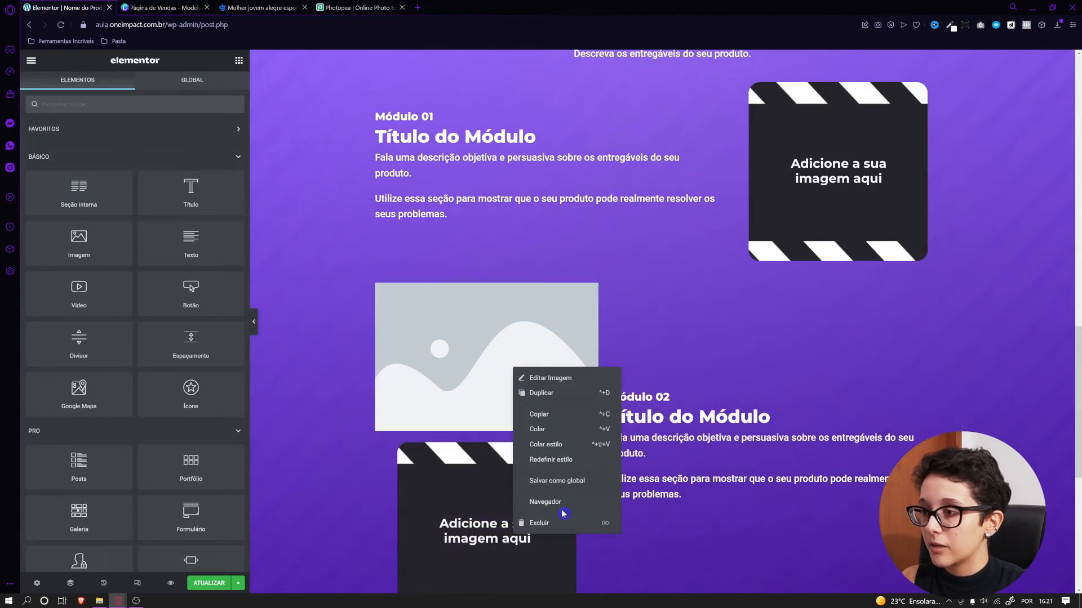
click(558, 521)
Paste the copied image into the third module row's image column and delete its placeholder
scroll(732, 417, down, 3)
right_click(800, 370)
click(816, 433)
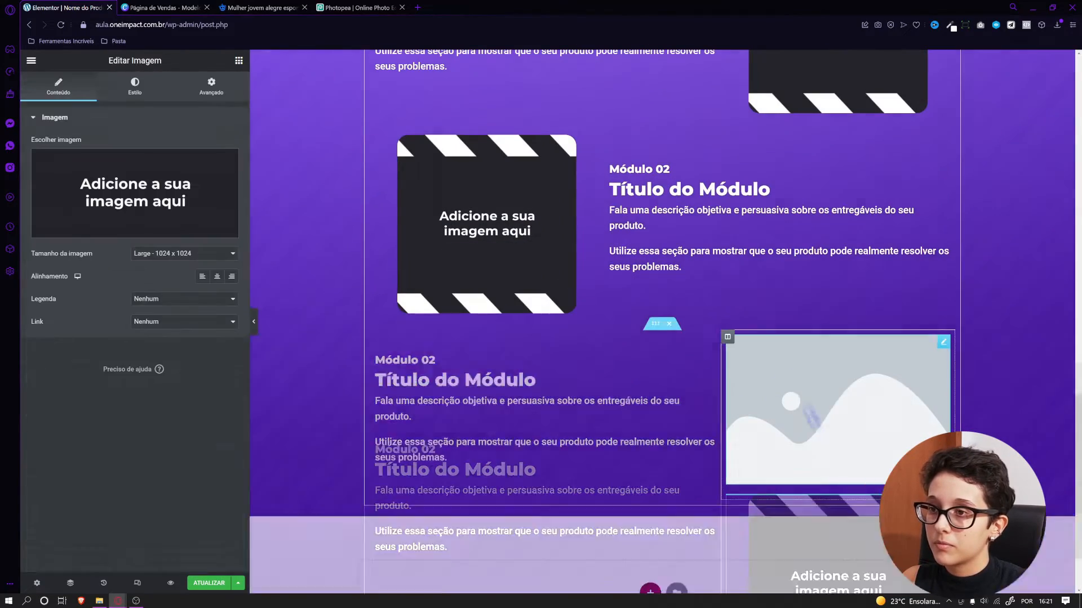
right_click(811, 417)
click(834, 538)
Review the three module rows with their new images and glance at the Freepik photo page
scroll(693, 478, up, 2)
scroll(692, 480, up, 2)
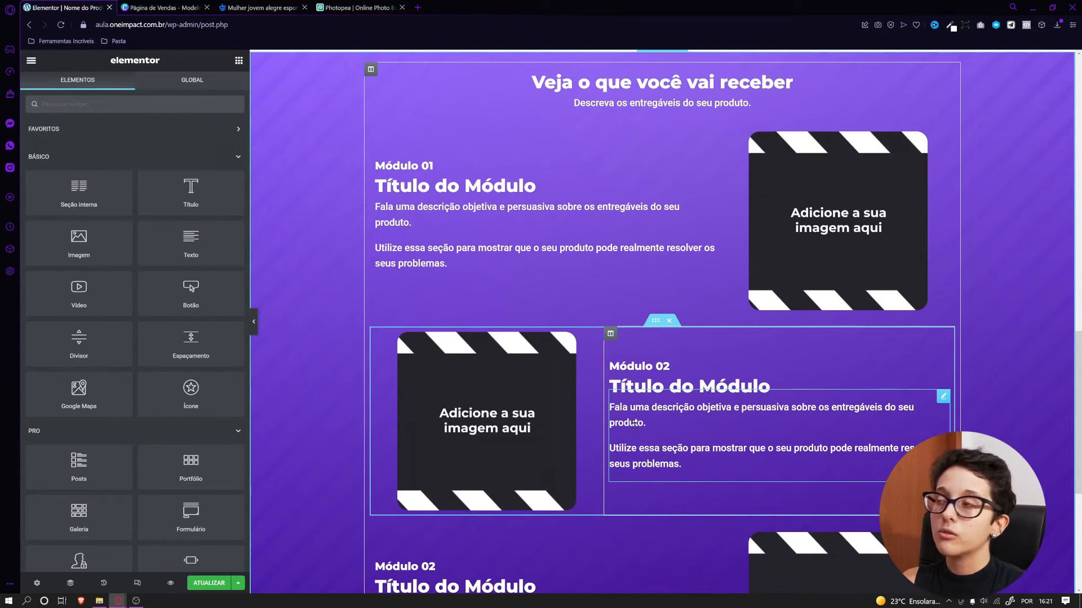
click(261, 7)
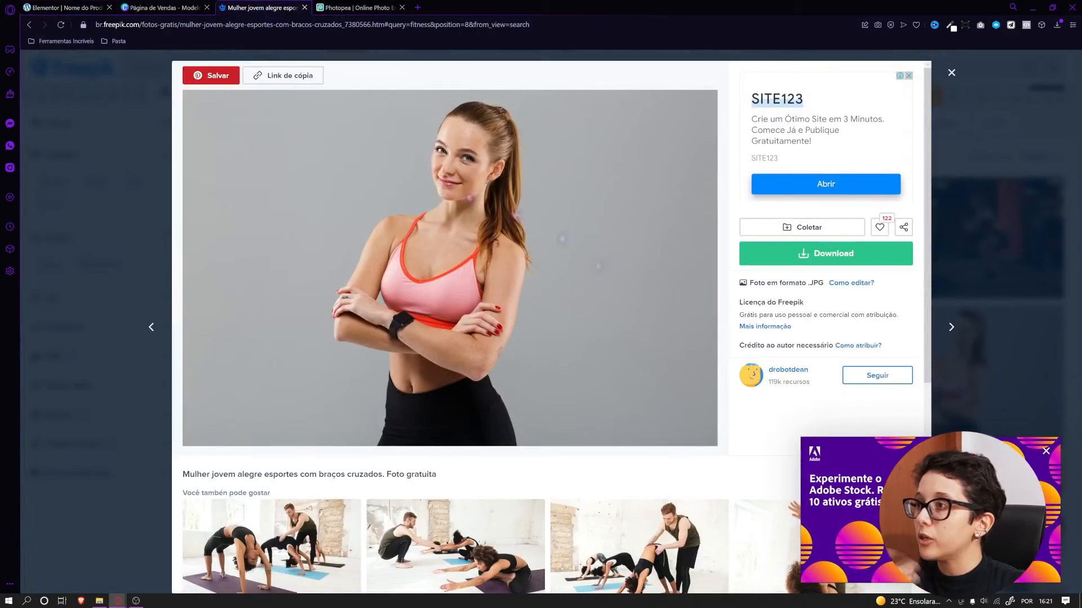
click(77, 8)
scroll(556, 449, up, 3)
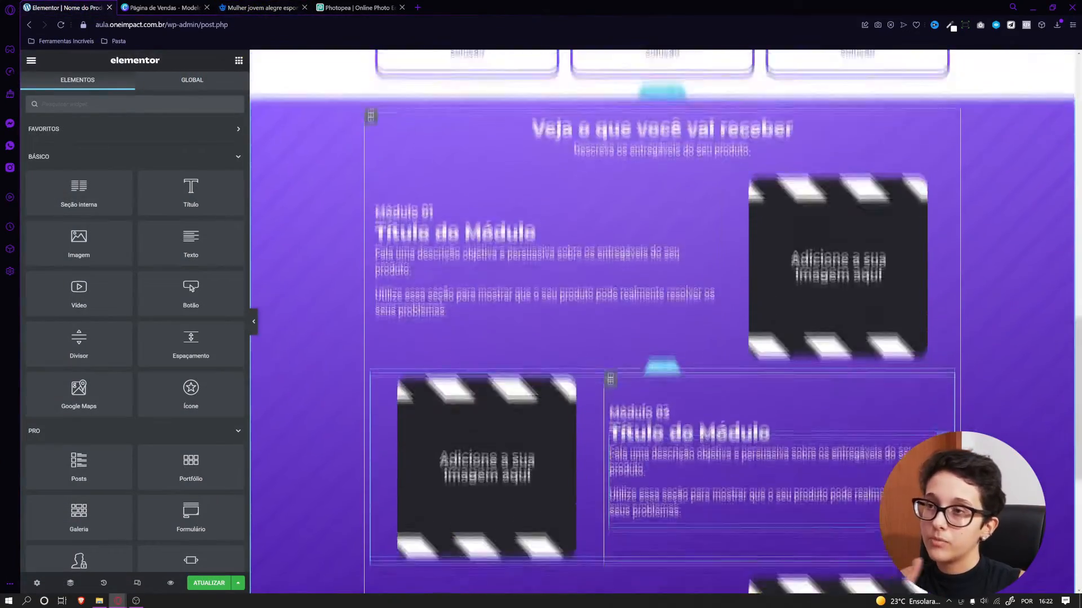
scroll(556, 449, down, 1)
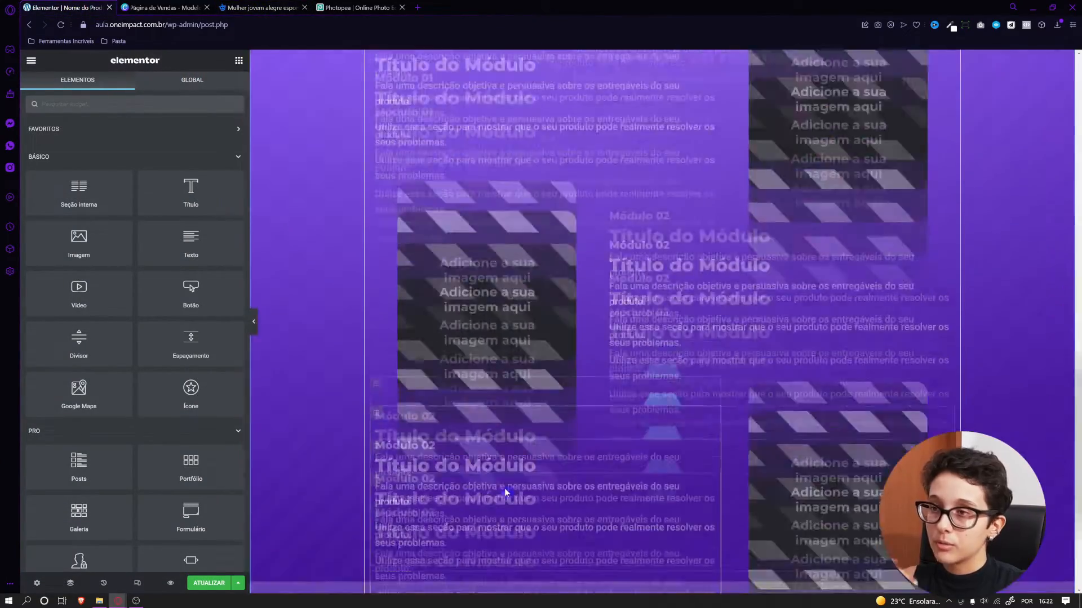
scroll(507, 491, down, 4)
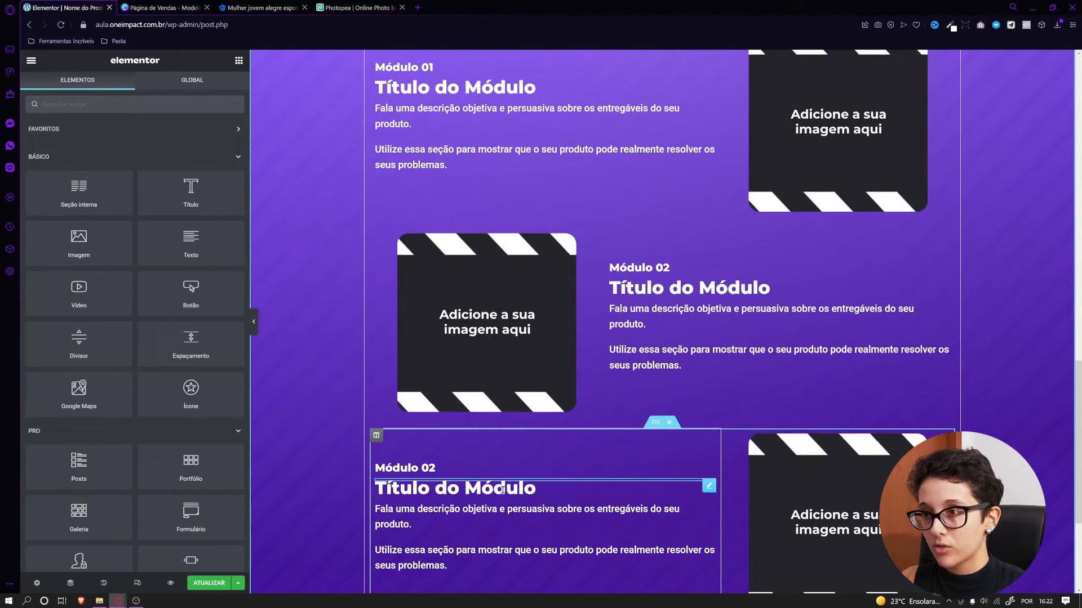
scroll(502, 490, up, 3)
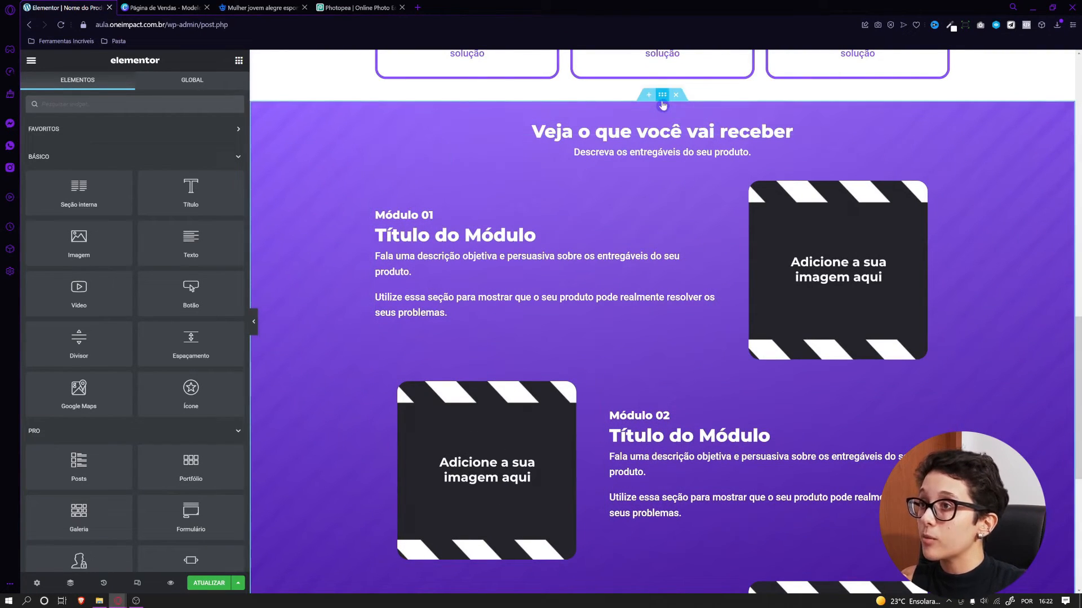
Set the purple section's top and bottom padding to 40 px each
click(620, 195)
click(211, 86)
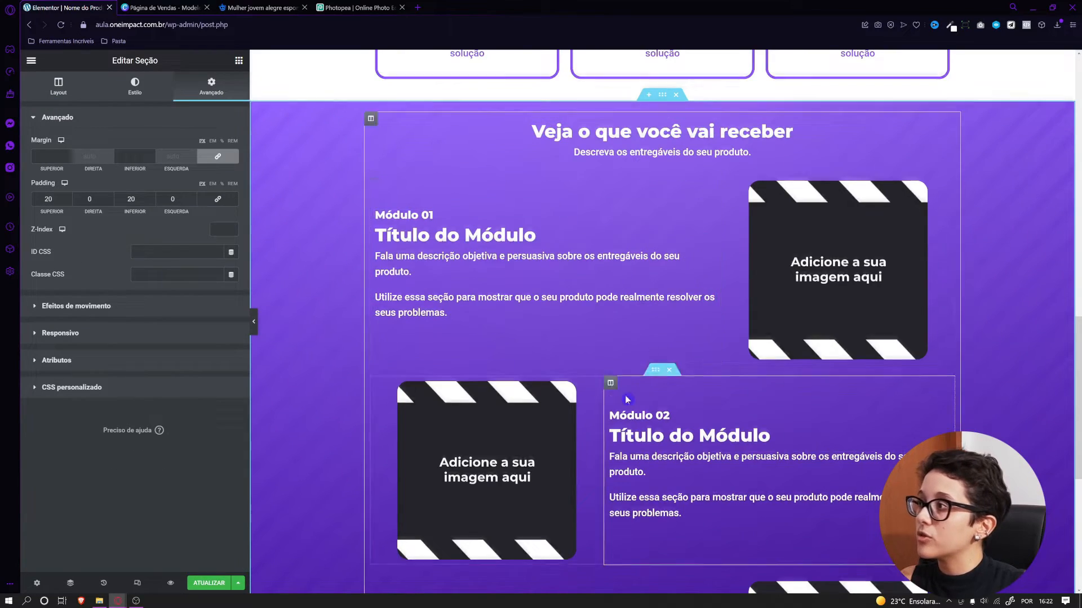
scroll(624, 394, down, 4)
scroll(624, 394, down, 2)
scroll(624, 394, up, 2)
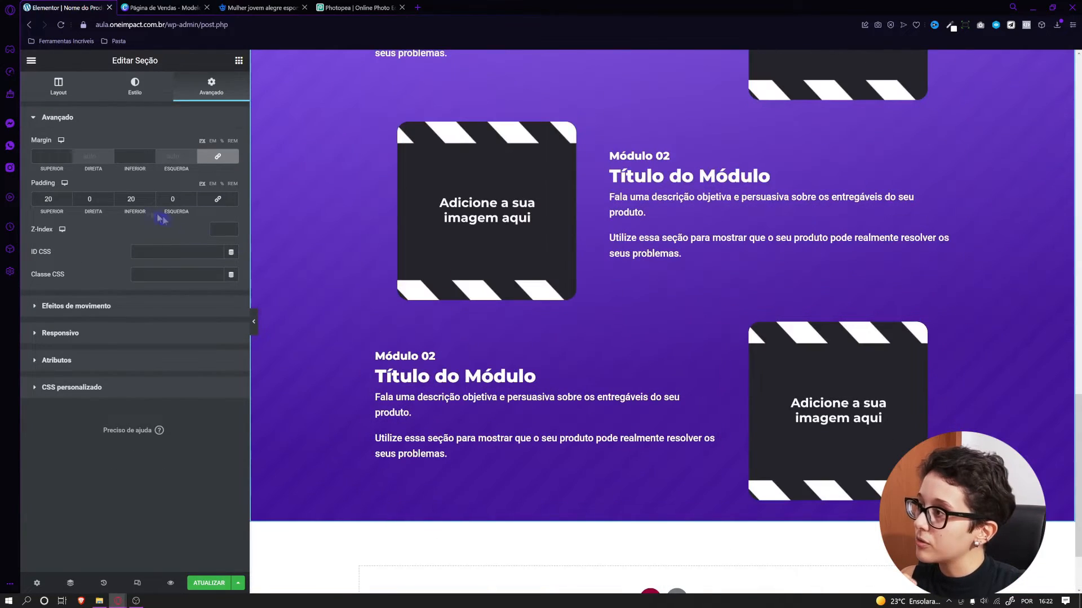
key(BackSpace)
text(4)
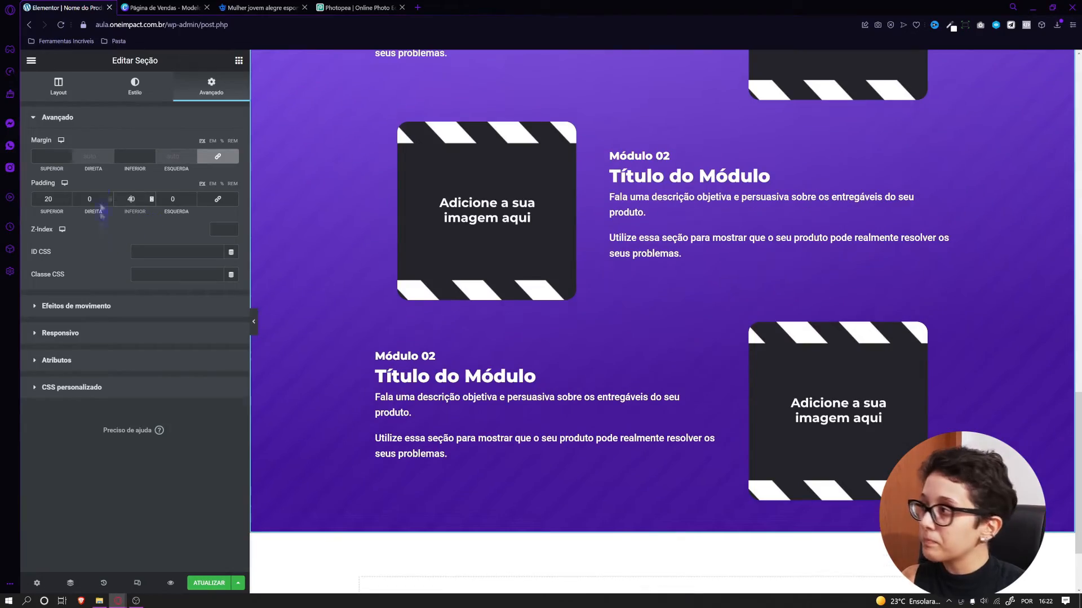
click(47, 199)
key(BackSpace)
text(4)
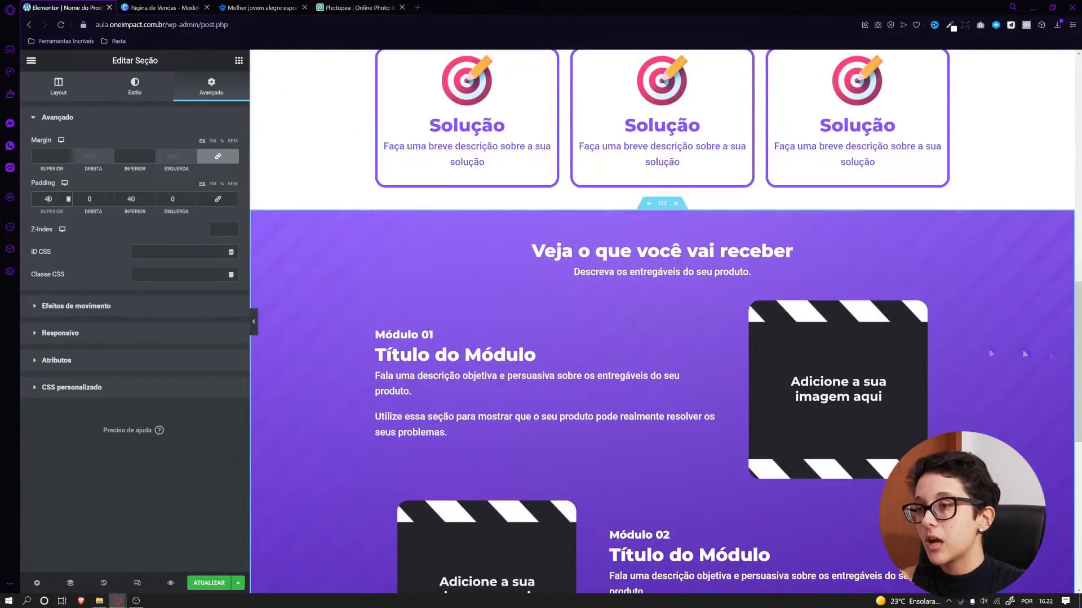
Check the purple section's spacing with the editing panel hidden
scroll(662, 321, down, 10)
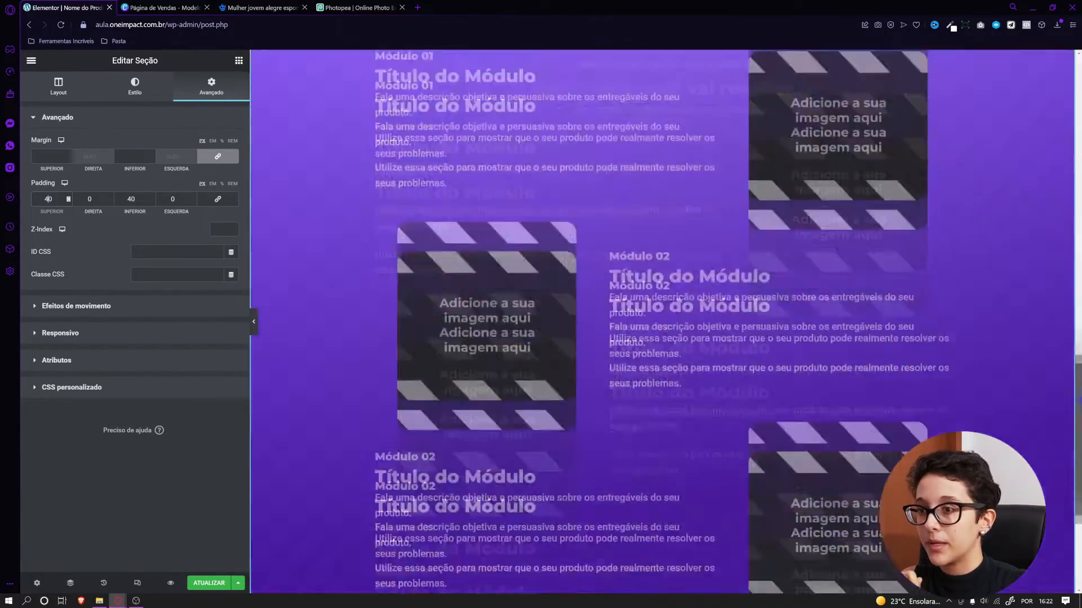
scroll(661, 321, up, 6)
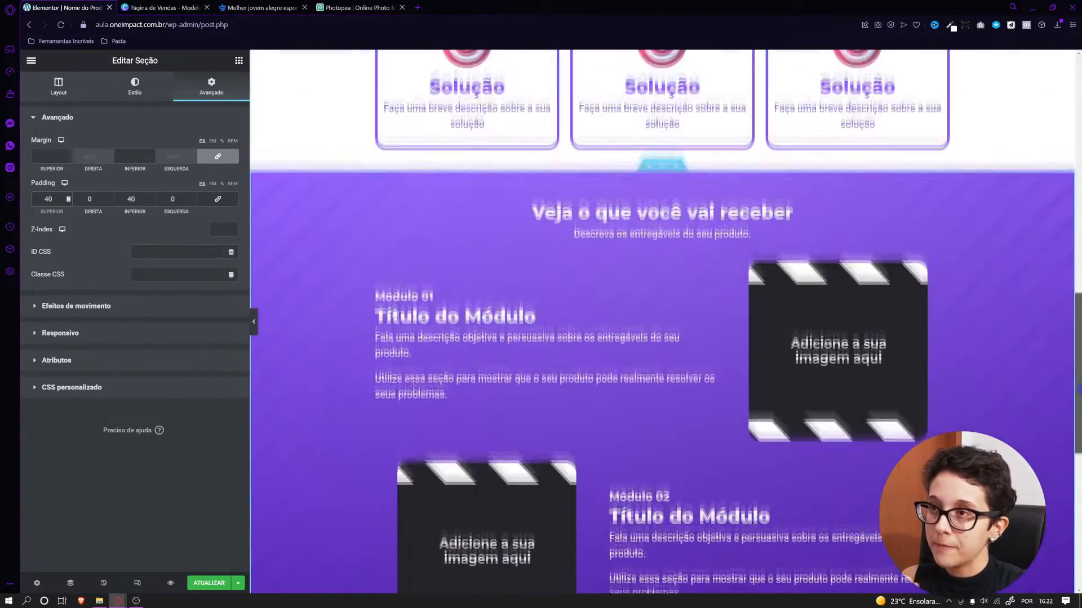
click(254, 324)
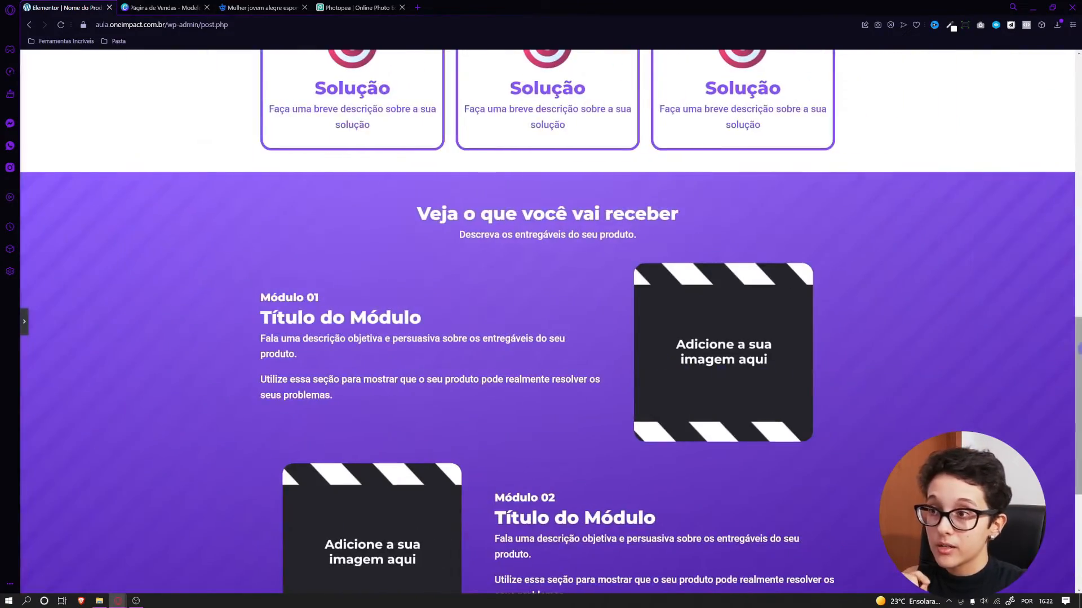
scroll(254, 333, down, 4)
scroll(253, 338, up, 5)
scroll(253, 338, down, 2)
Restore the editing panel and change the third module row's label to "Módulo 03"
click(24, 324)
scroll(386, 495, up, 2)
scroll(387, 495, down, 3)
click(438, 396)
click(129, 171)
key(shift+Left)
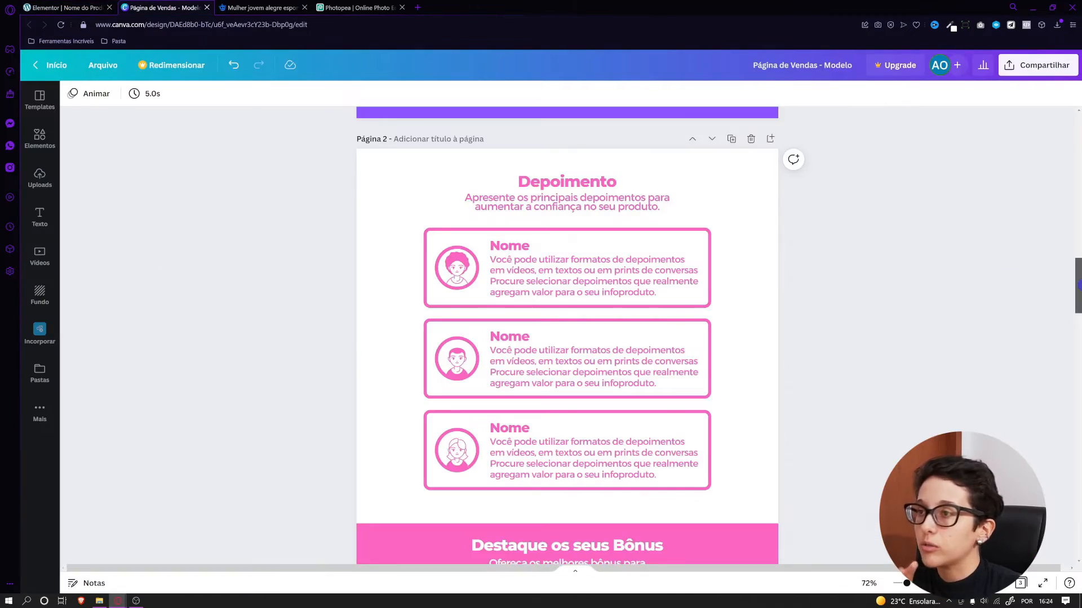
Switch to the Canva model and examine the sections that follow the modules, from Depoimento to Perguntas e Respostas
drag(1077, 282, 1077, 304)
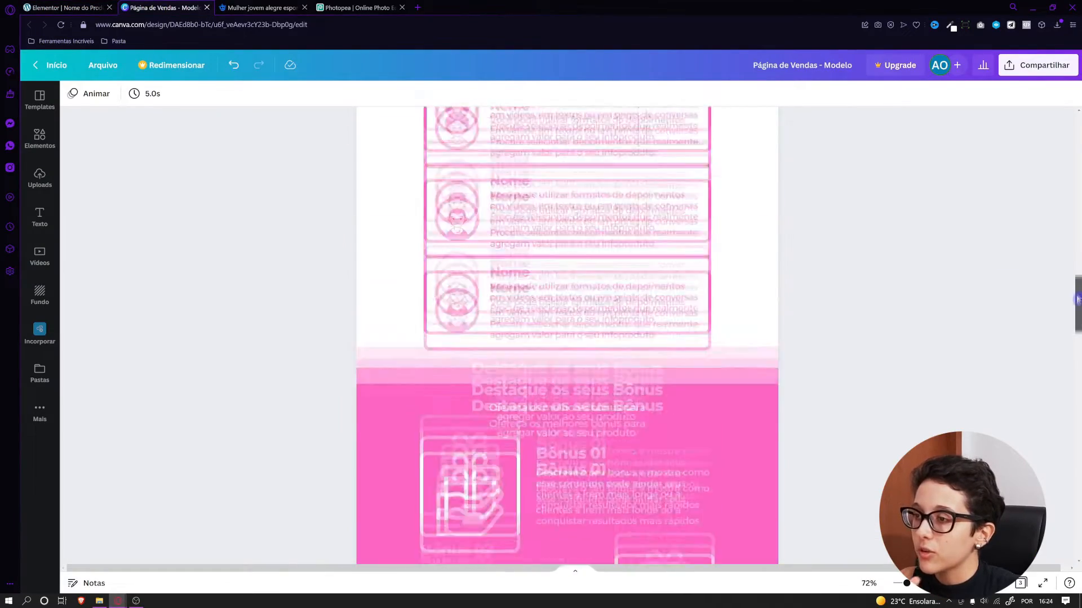
scroll(729, 329, down, 8)
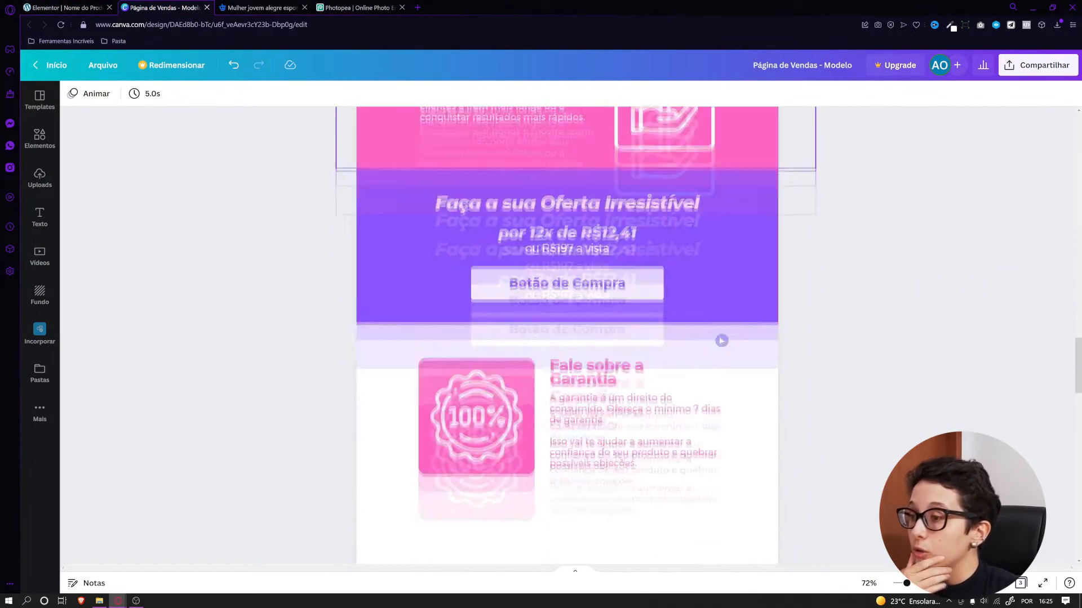
scroll(718, 342, down, 4)
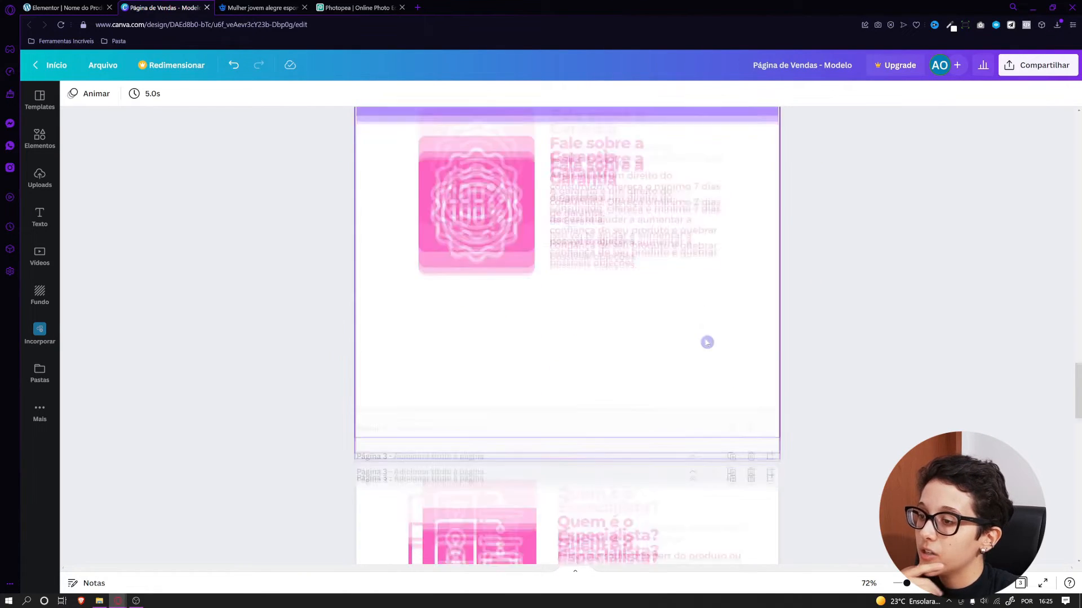
scroll(707, 343, down, 4)
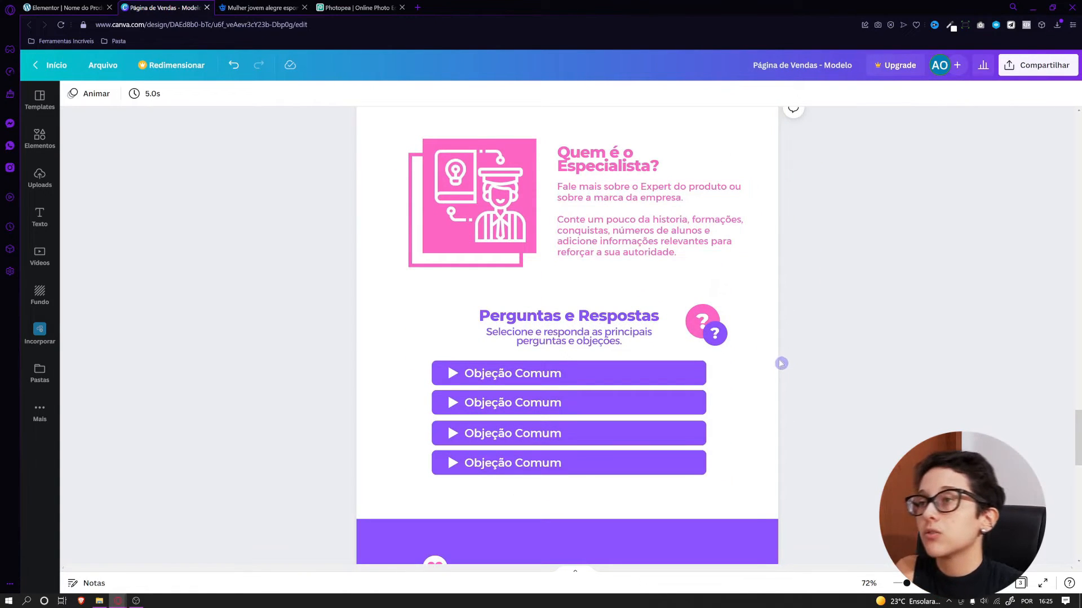
scroll(746, 320, up, 1)
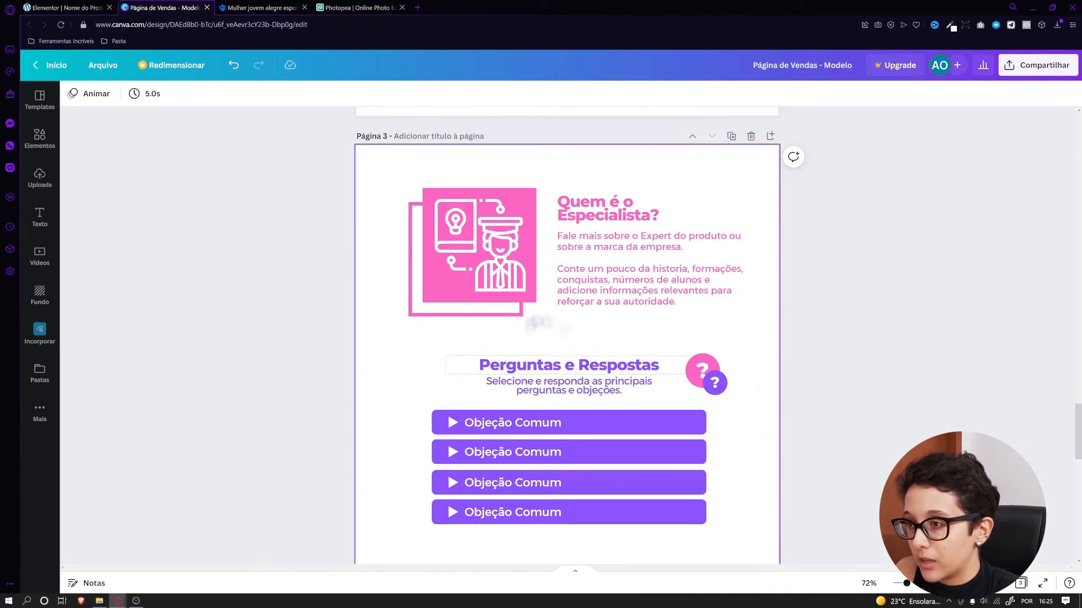
Change the testimonials heading on page 2 of the Canva model to "Depoimentos"
drag(1079, 417, 1079, 271)
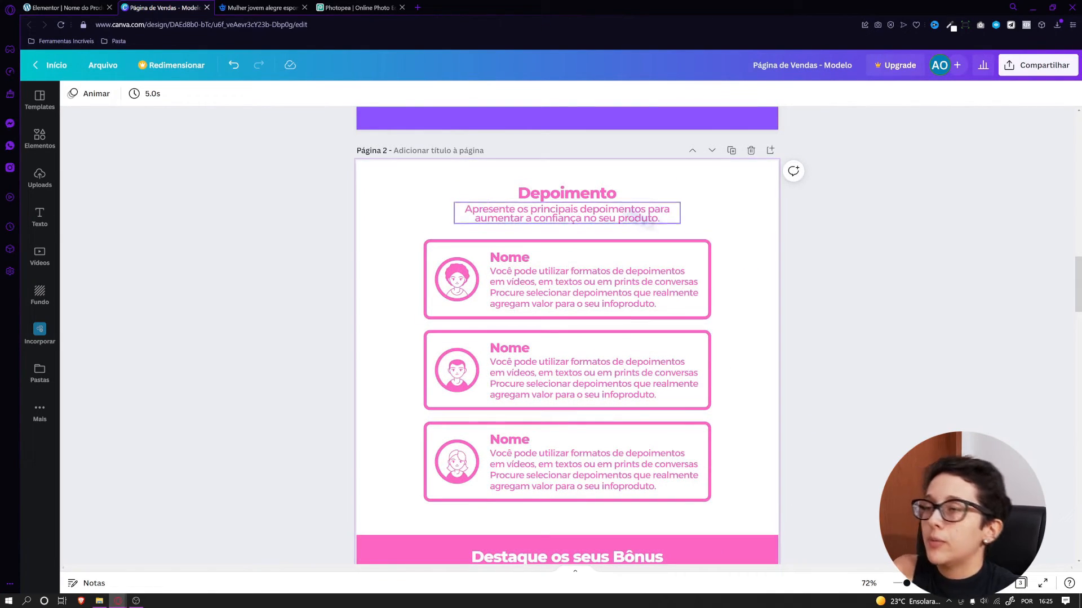
click(625, 196)
click(392, 210)
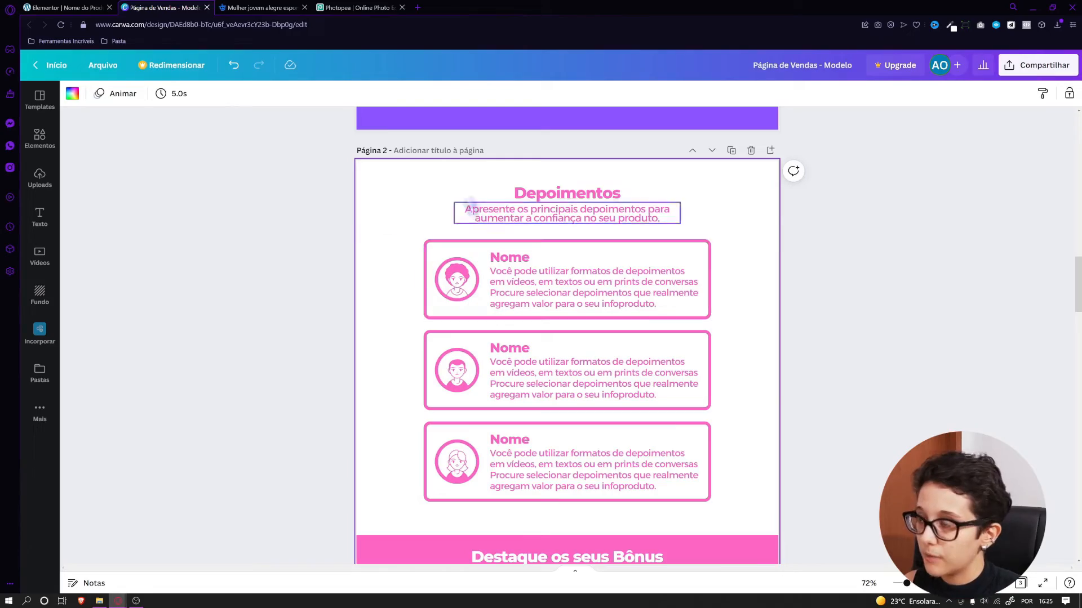
Return to Elementor and paste a copy of the "Soluções do Seu Produto" section below the purple modules section
click(64, 8)
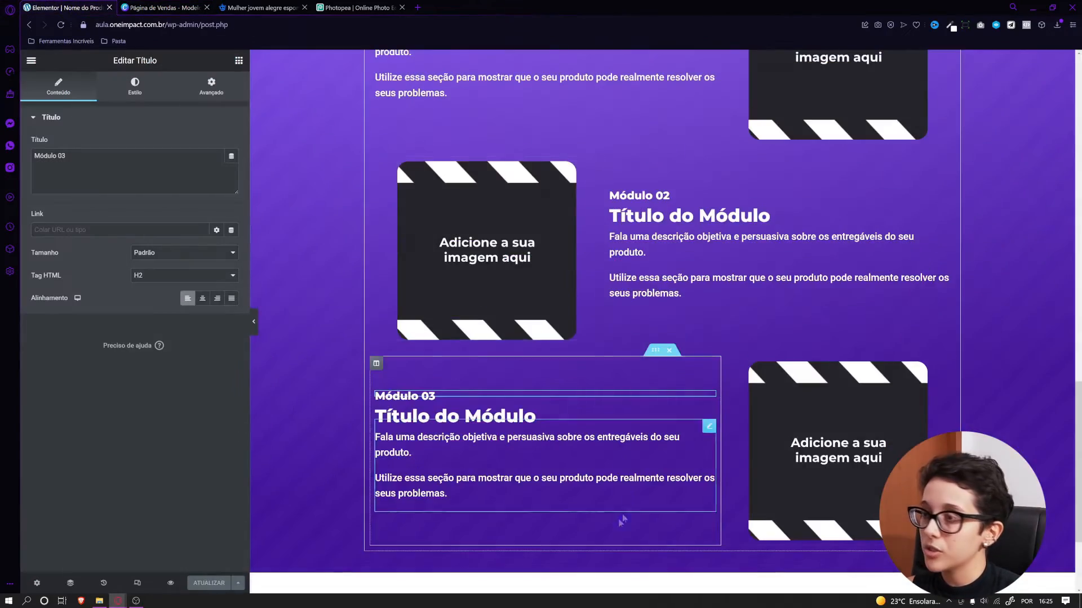
scroll(662, 321, down, 3)
scroll(662, 321, up, 10)
scroll(662, 321, up, 3)
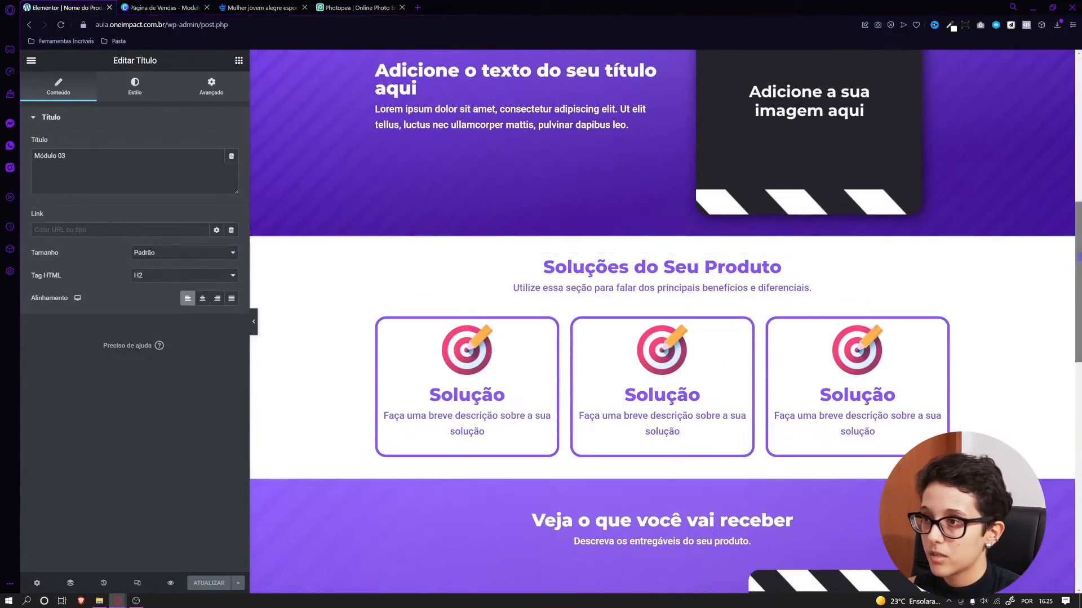
right_click(662, 232)
click(683, 279)
scroll(611, 465, down, 15)
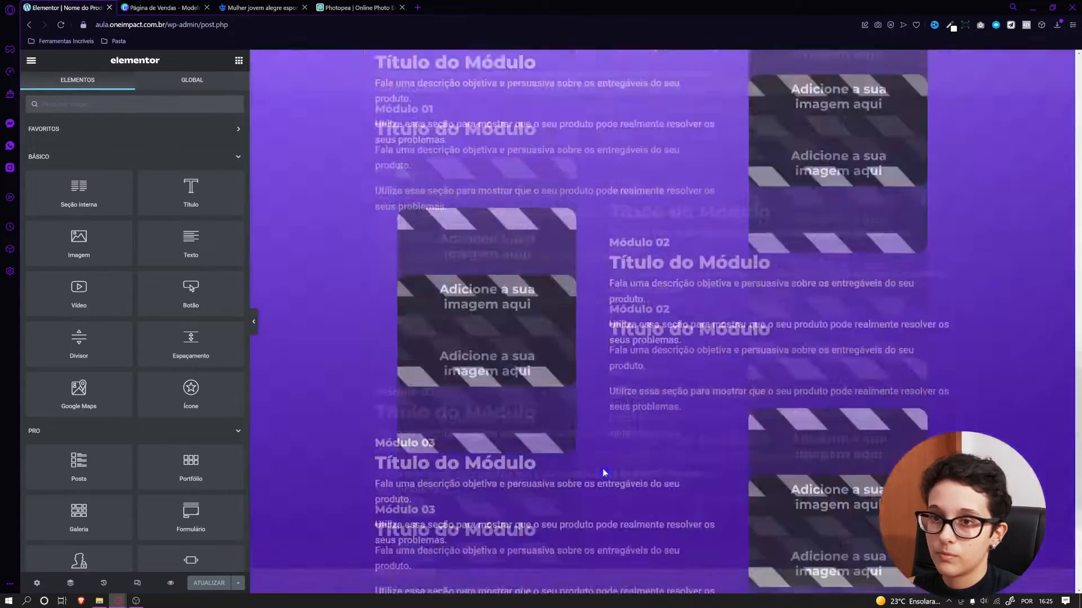
right_click(505, 510)
click(529, 520)
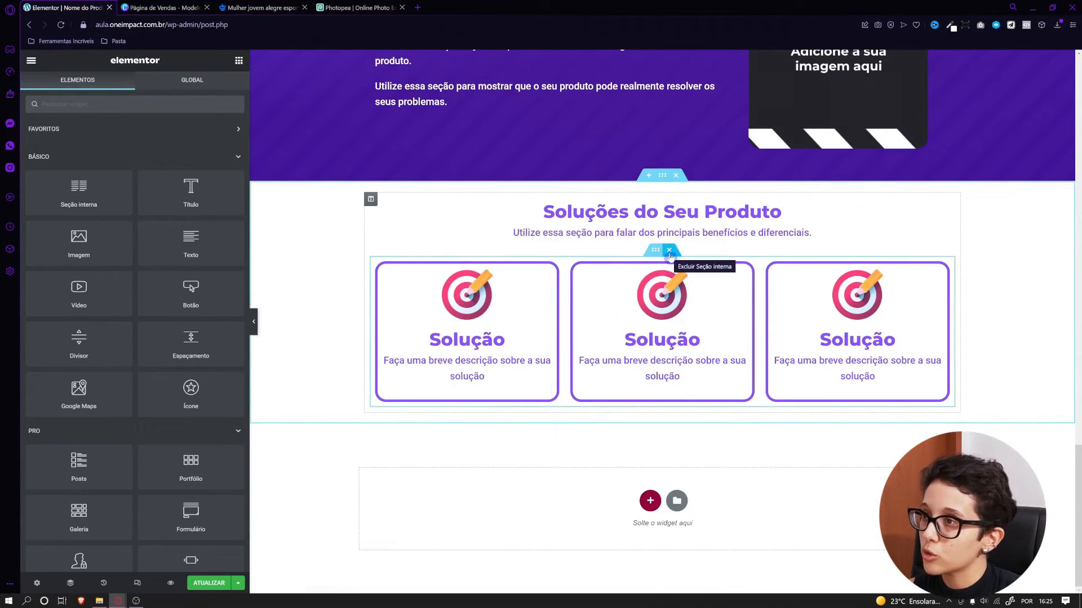
Replace the copied section's three solution cards with a two-column inner section and place an Image widget in its first column
click(669, 251)
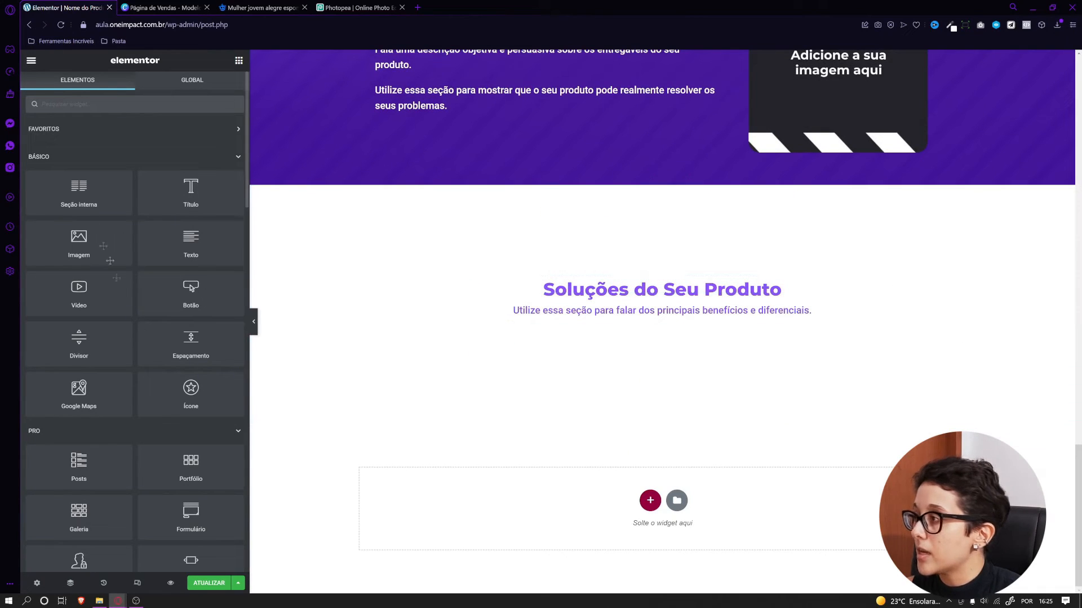
drag(79, 192, 648, 331)
click(239, 61)
drag(92, 259, 586, 336)
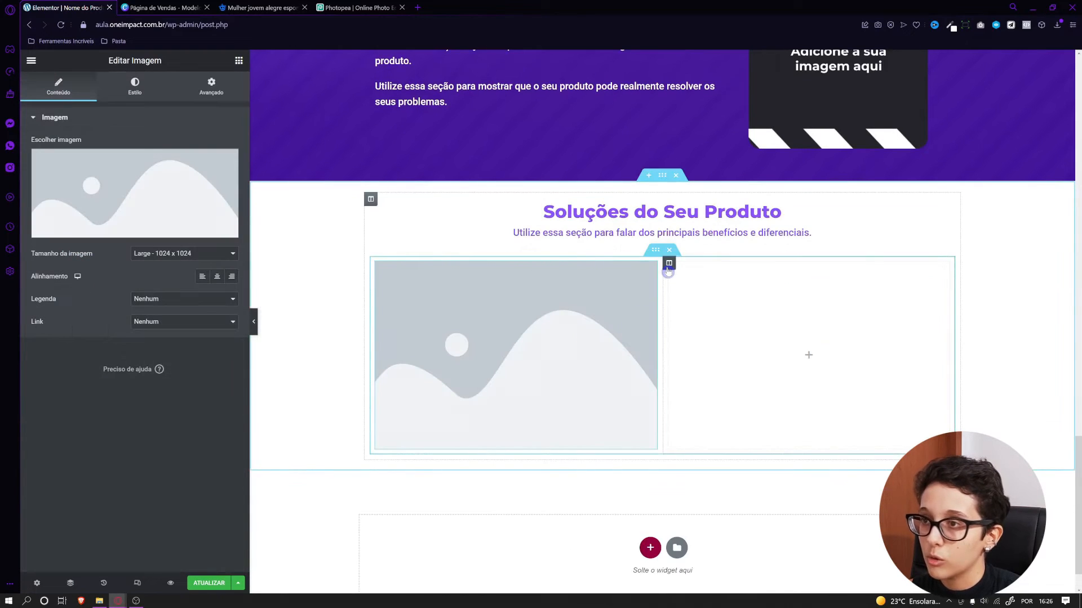
Add a third column to the inner section and set the image to Substitua-essa-Imagem-Depoimento.jpg from the media library
right_click(668, 271)
click(695, 293)
click(517, 310)
click(136, 194)
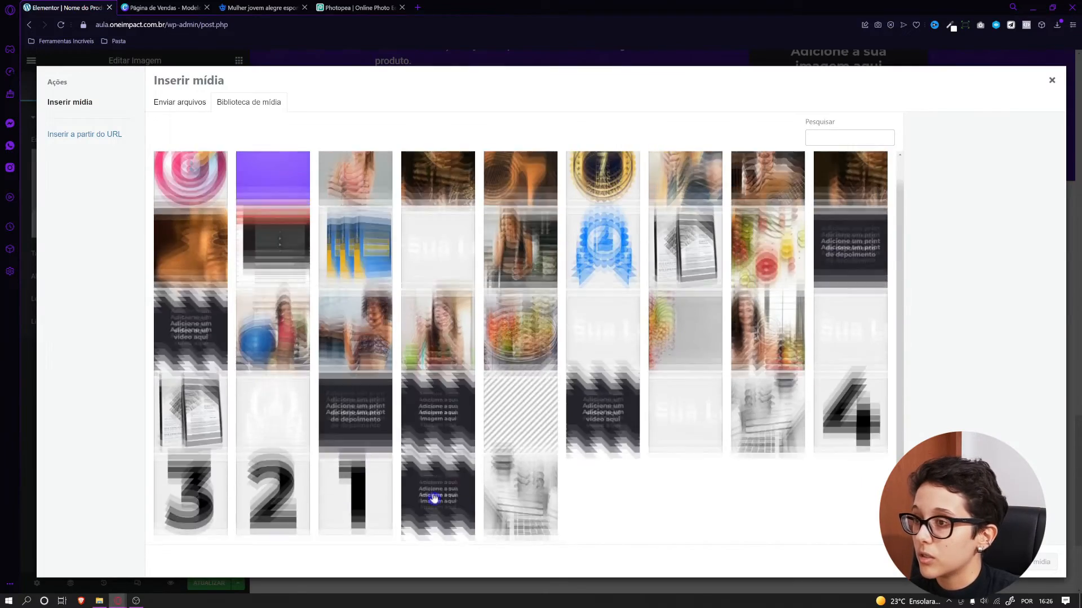
click(617, 434)
click(433, 435)
click(344, 433)
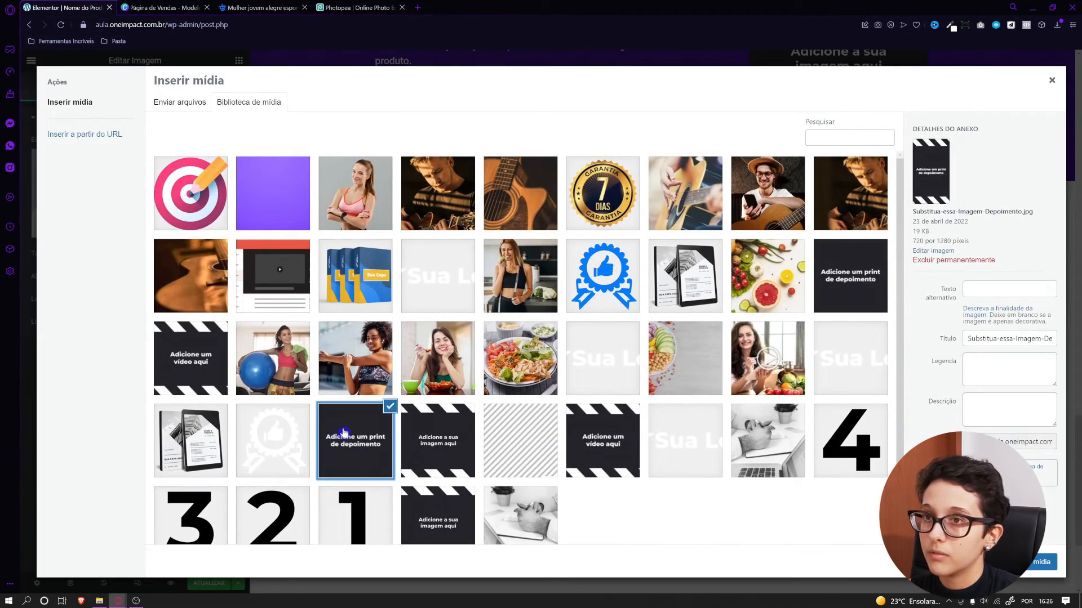
click(1041, 562)
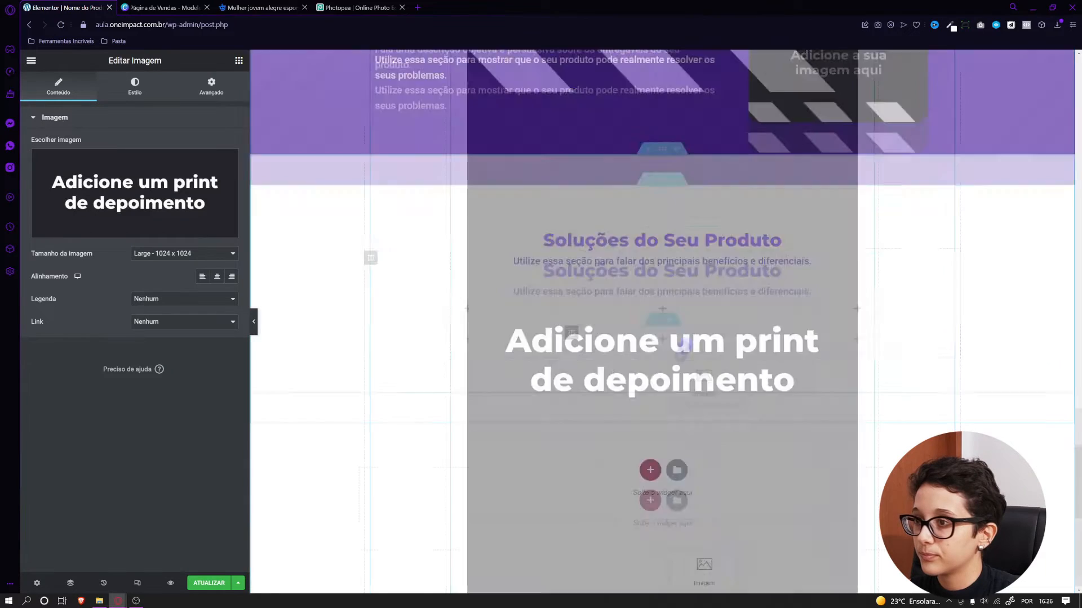
Move the testimonial placeholder image into the first of the three columns and paste copies into the second and third columns
drag(683, 347, 458, 344)
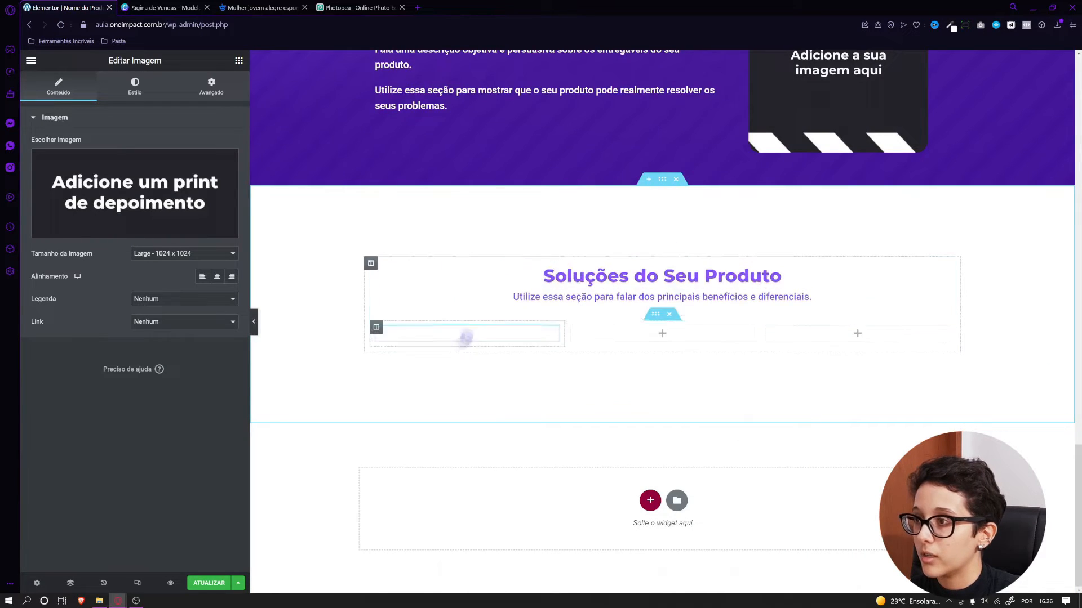
scroll(481, 405, up, 3)
right_click(504, 368)
click(550, 412)
right_click(627, 362)
click(648, 434)
right_click(852, 335)
click(875, 416)
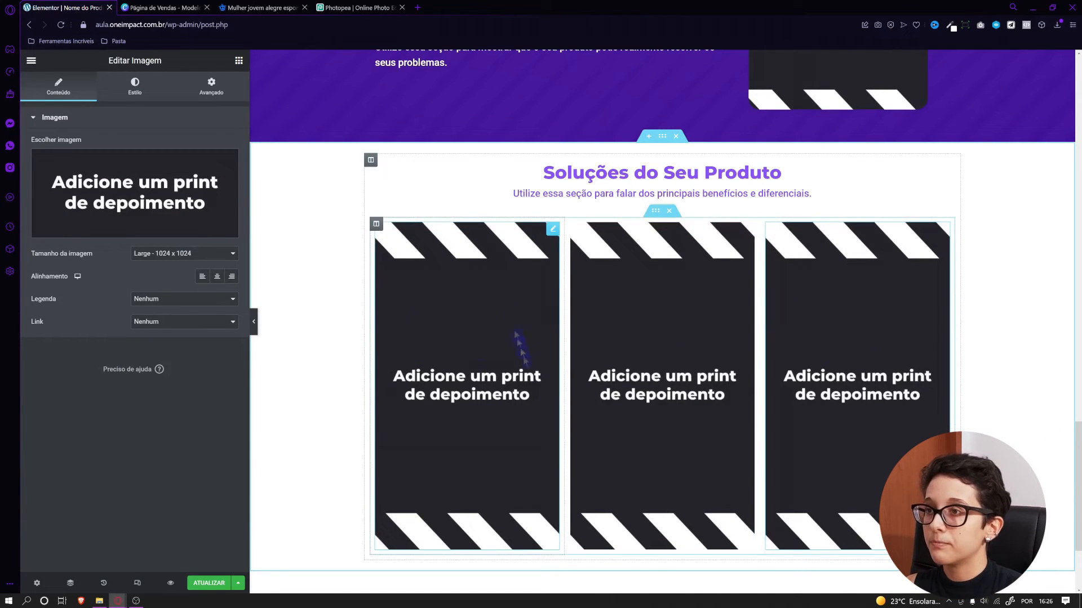
Delete the three-column inner section with the testimonial images below the "Soluções do Seu Produto" heading
right_click(450, 389)
click(473, 544)
click(669, 212)
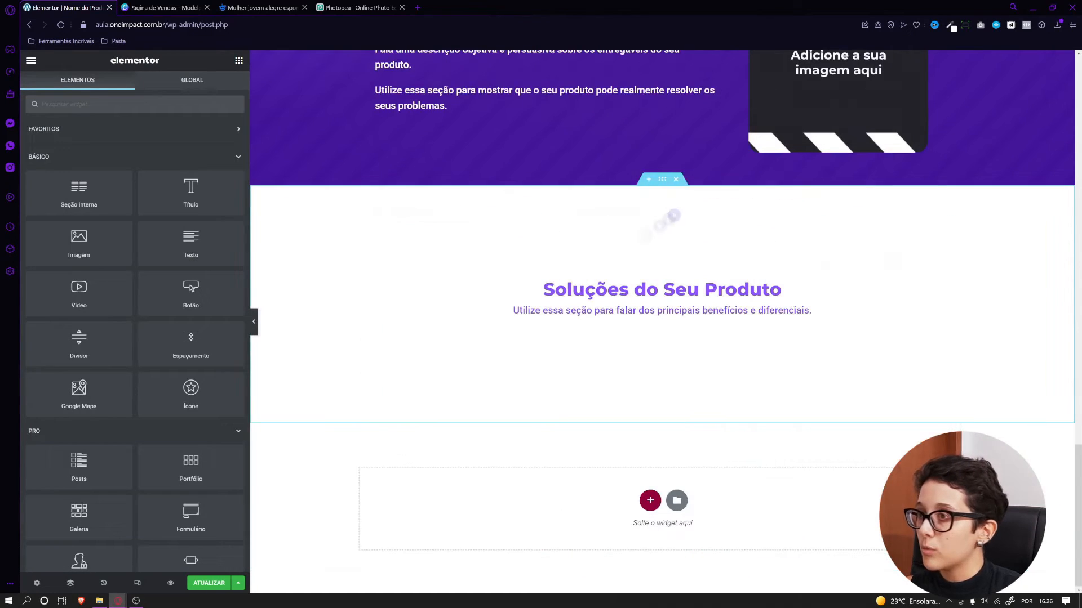
Make the left column of the inner section below the subtitle narrow and place an image widget in it
click(163, 7)
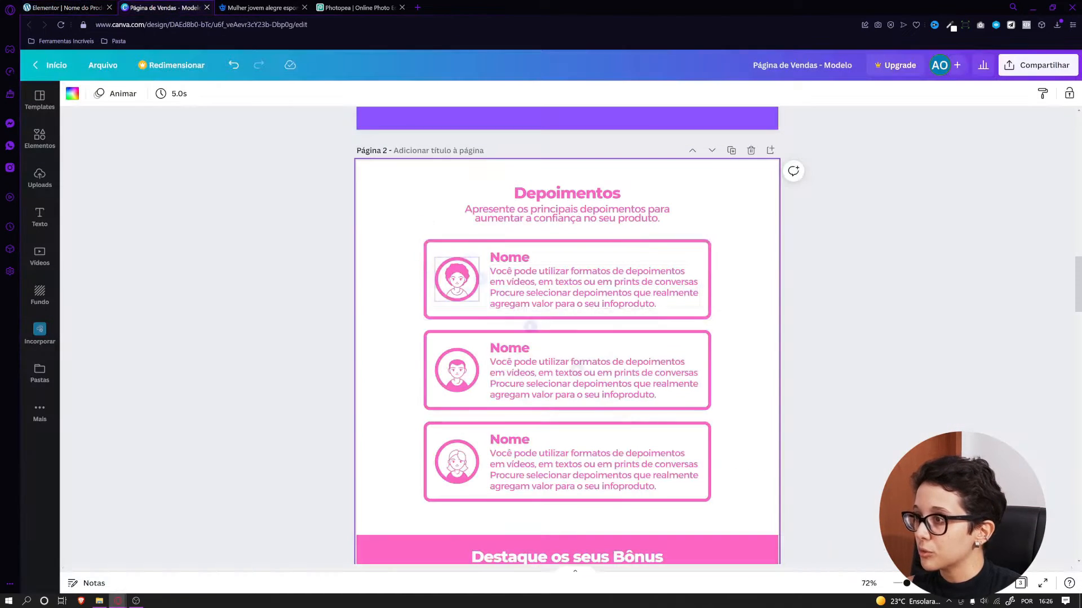
click(66, 10)
drag(711, 310, 483, 342)
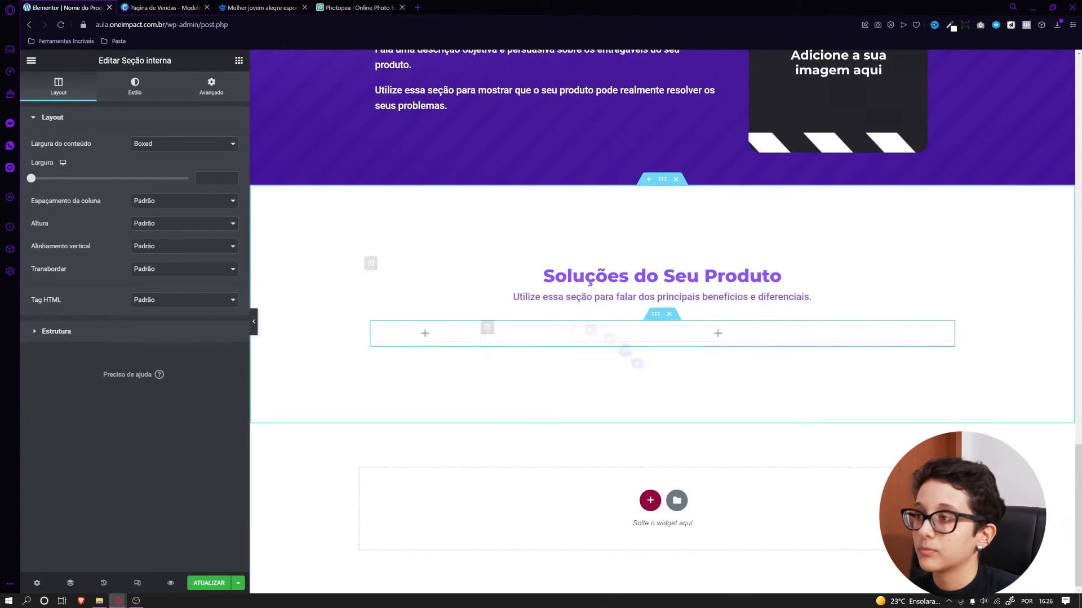
click(239, 62)
drag(79, 241, 422, 334)
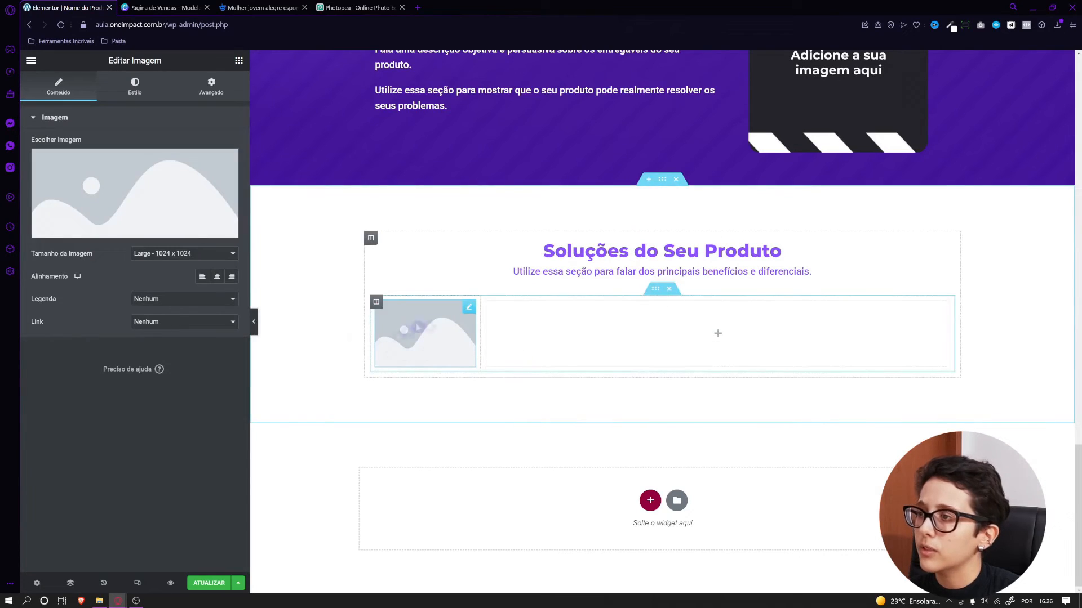
Add a title widget and a text widget below it in the wide column beside the image
click(238, 60)
drag(191, 188, 552, 314)
click(238, 60)
drag(190, 240, 567, 328)
Change the new title's text to "Nome da Pessoa", correcting the misspelled first word
click(557, 305)
text(Noem da)
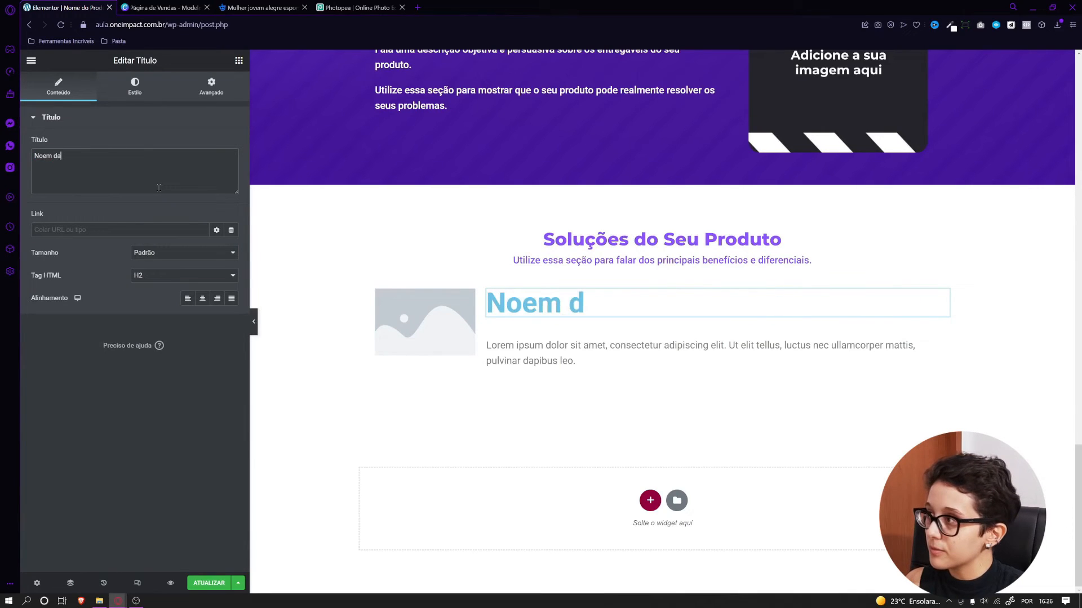
right_click(53, 159)
click(60, 167)
Copy the style of the "Soluções do Seu Produto" heading onto the "Nome da Pessoa" title and left-align it
right_click(581, 242)
click(608, 289)
right_click(541, 314)
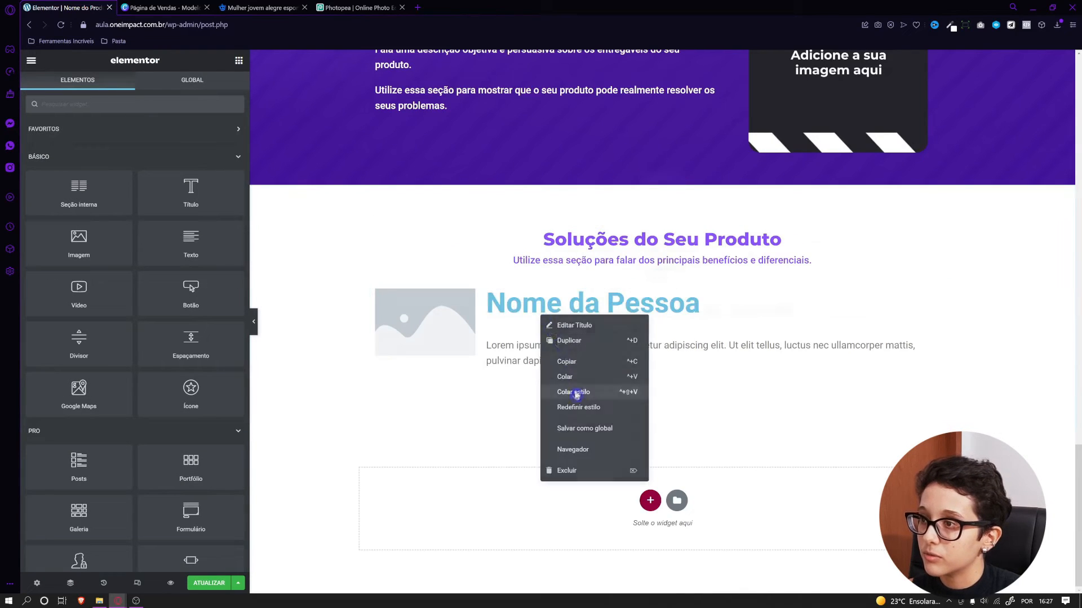
click(575, 393)
click(186, 299)
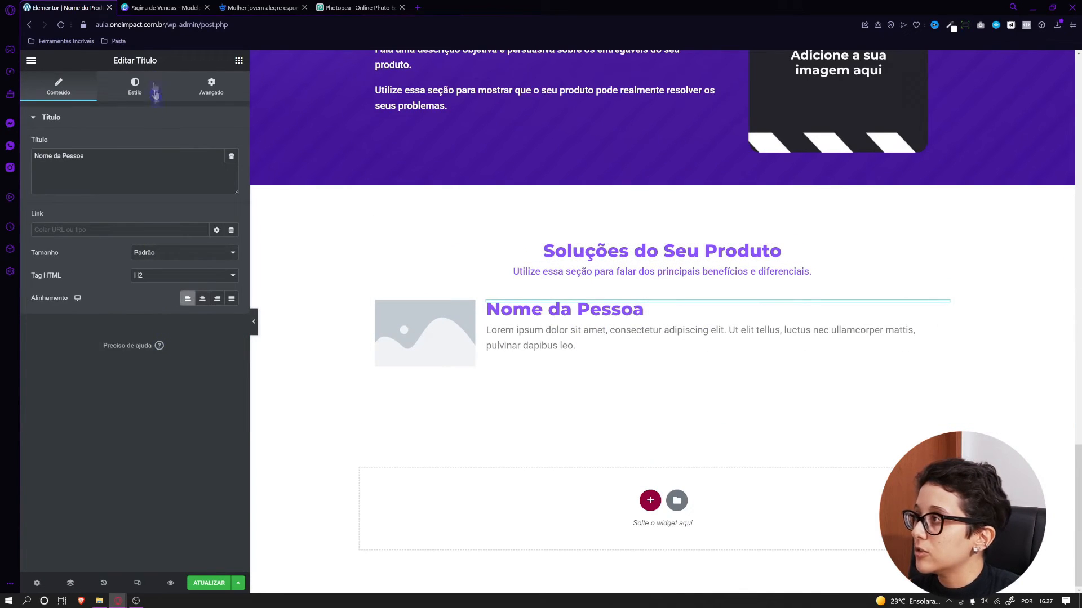
Reduce the font size in the typography of the "Nome da Pessoa" title
click(135, 85)
click(231, 167)
click(221, 254)
click(221, 254)
click(221, 254)
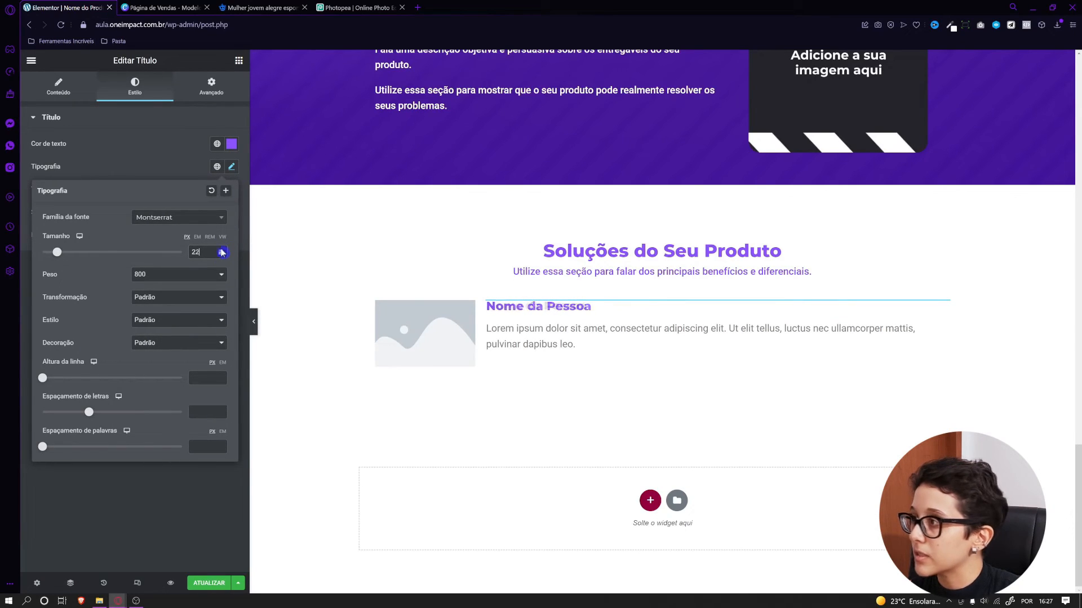
Set the vertical alignment of the column holding the name and text to Meio
click(487, 302)
click(177, 197)
click(177, 200)
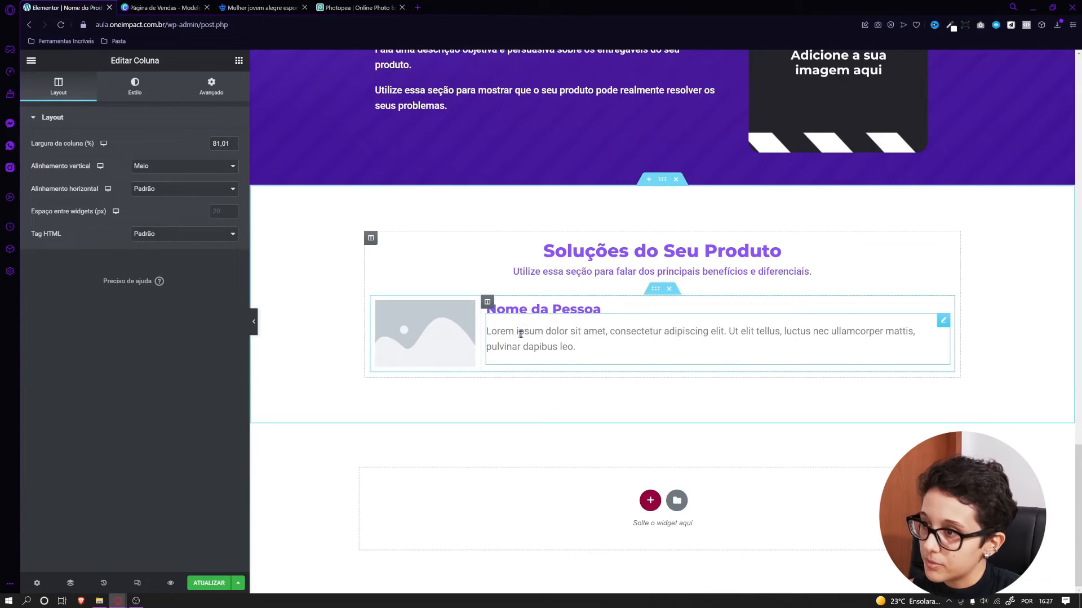
Copy the style of the section's subtitle onto the Lorem ipsum text beside the image
click(575, 345)
right_click(644, 274)
click(688, 322)
right_click(586, 332)
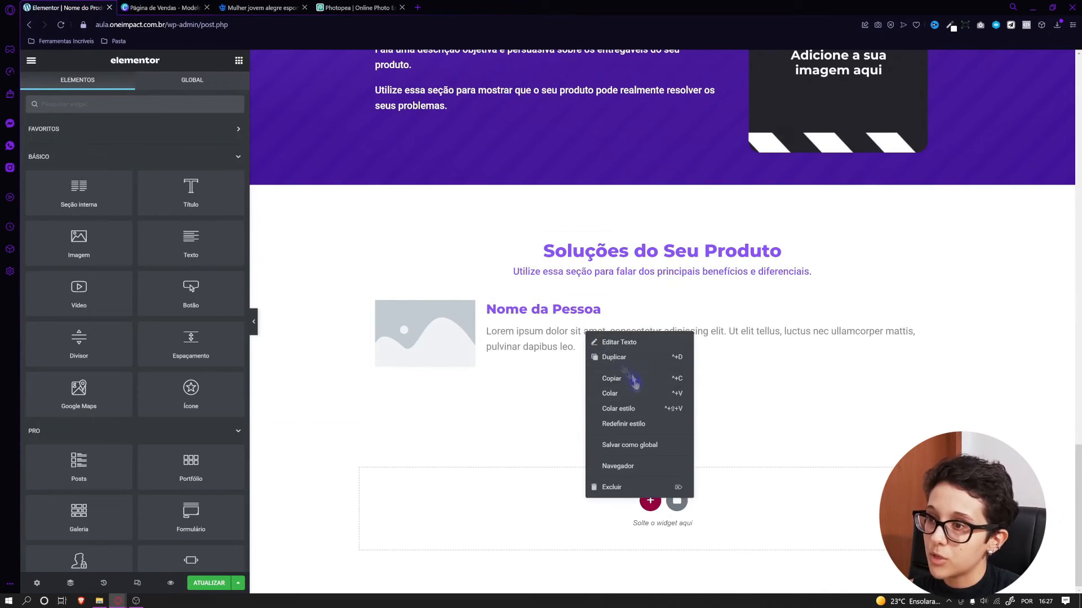
click(623, 408)
Replace the Lorem ipsum text with the first testimonial's description copied from the Canva model, and left-align it
click(175, 8)
double_click(569, 290)
key(ctrl+c)
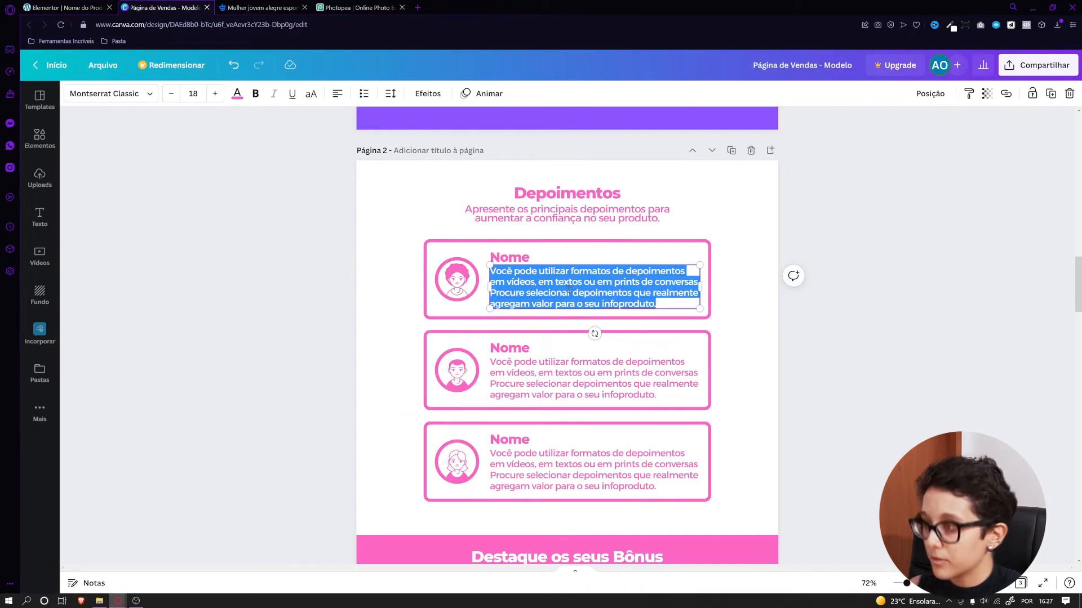
click(75, 7)
click(620, 338)
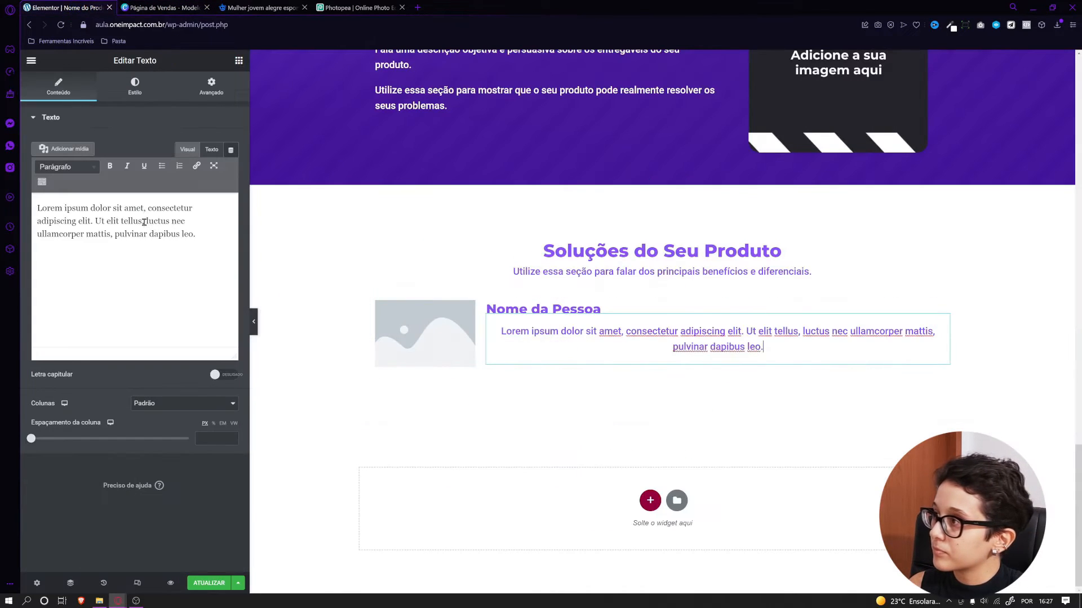
right_click(110, 221)
click(141, 320)
right_click(84, 217)
click(112, 279)
click(135, 87)
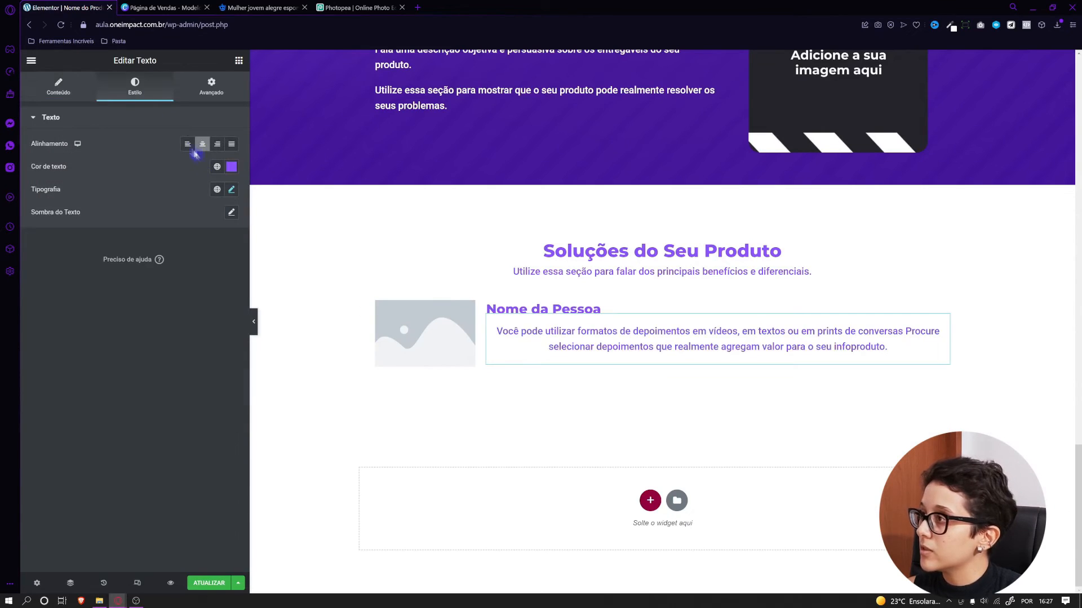
click(187, 143)
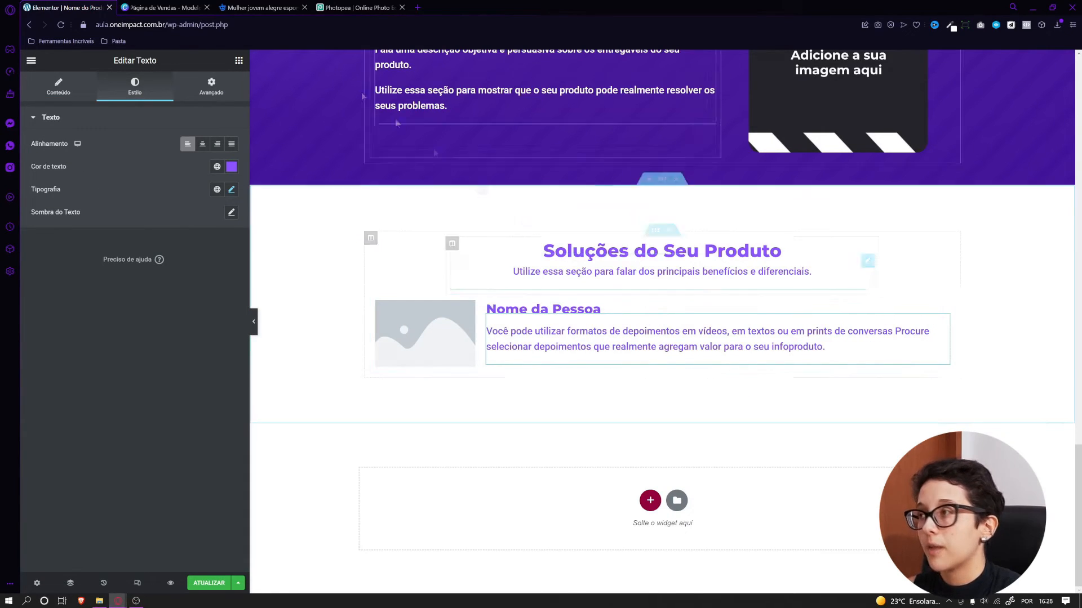
Check the testimonial cards in the Canva model and give the inner section a solid border 5 px wide
click(163, 7)
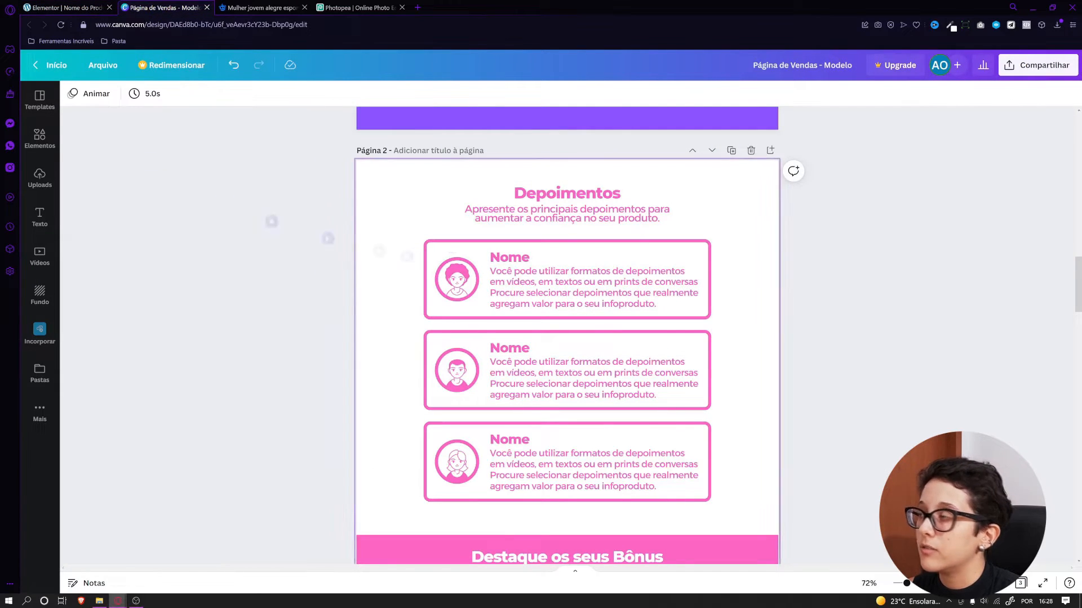
click(62, 8)
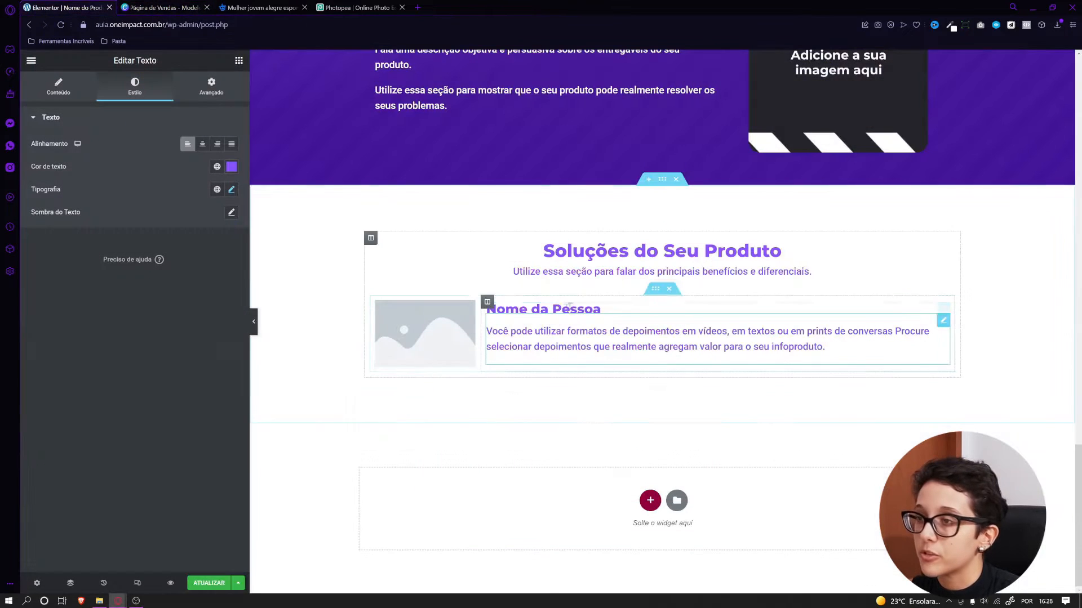
click(651, 294)
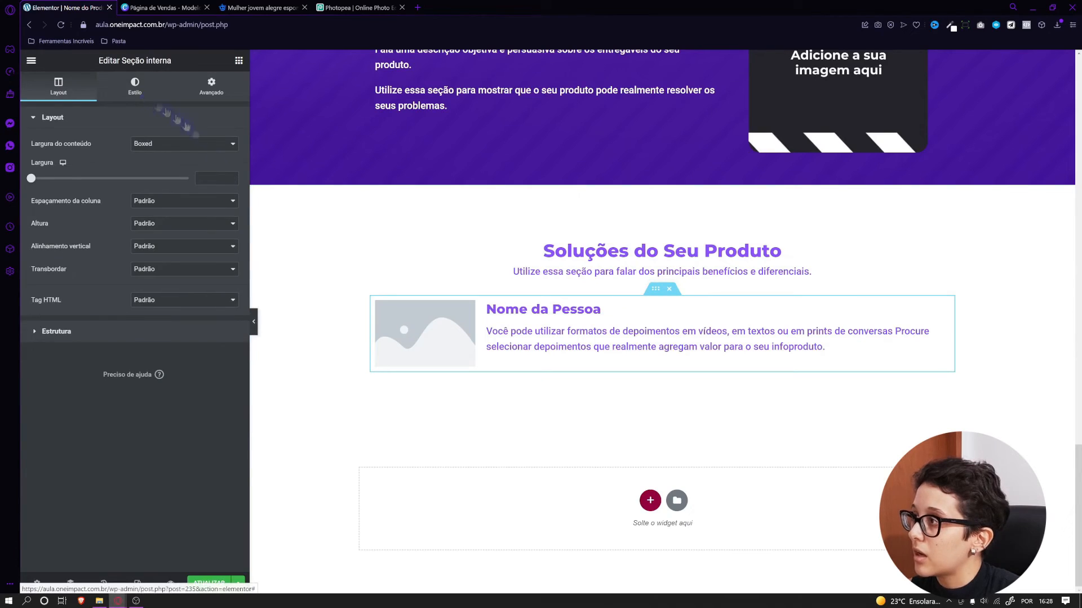
click(135, 86)
click(51, 225)
click(169, 221)
click(173, 241)
click(174, 255)
text(5)
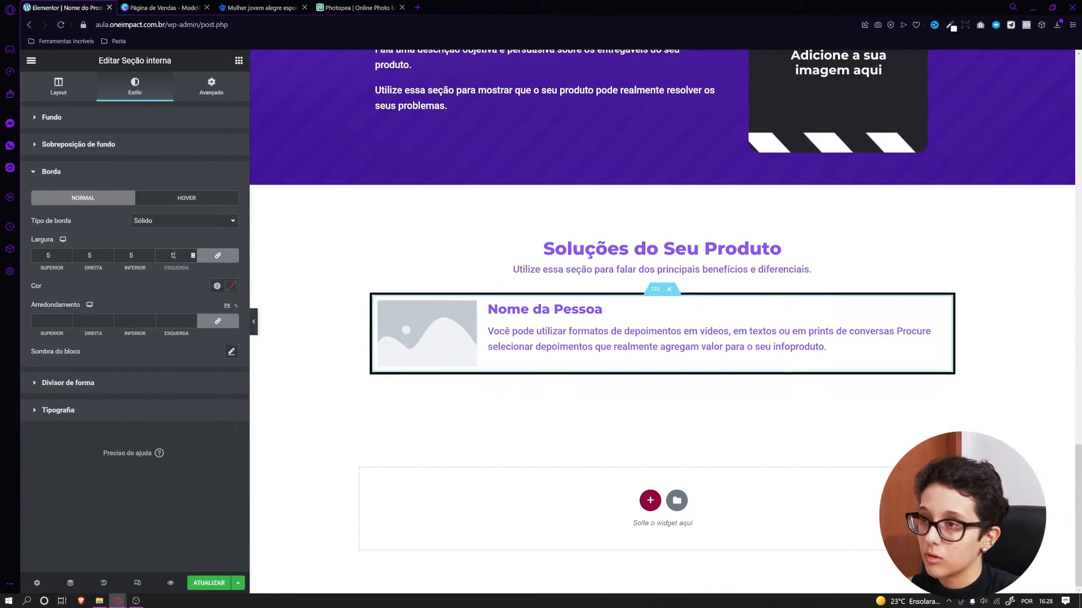
Set the inner section's border to the global purple colour, round its corners by 20 px, and preview the card
click(217, 286)
click(94, 414)
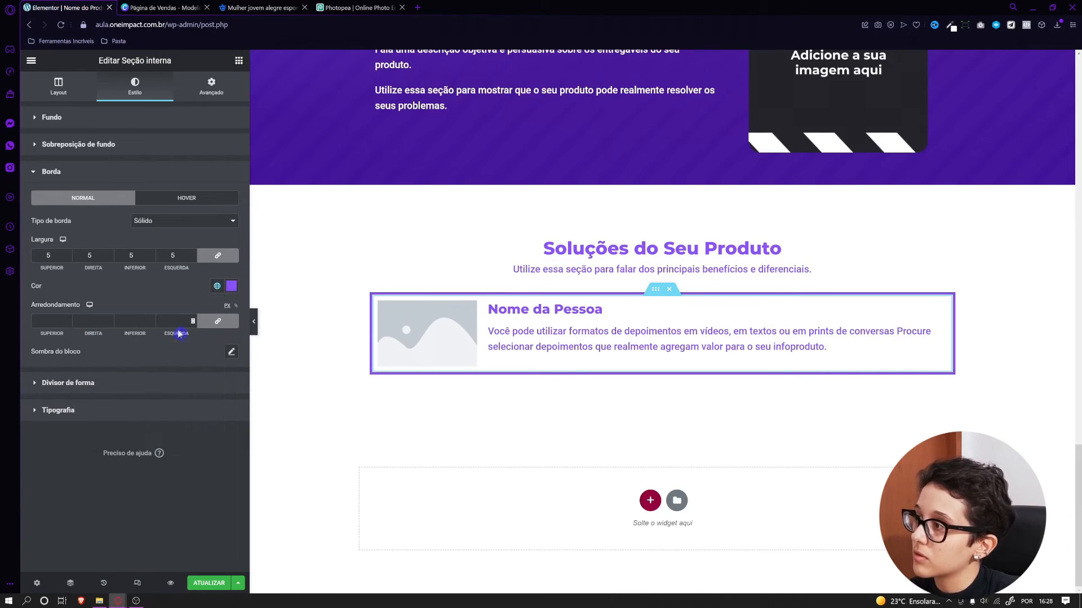
click(257, 326)
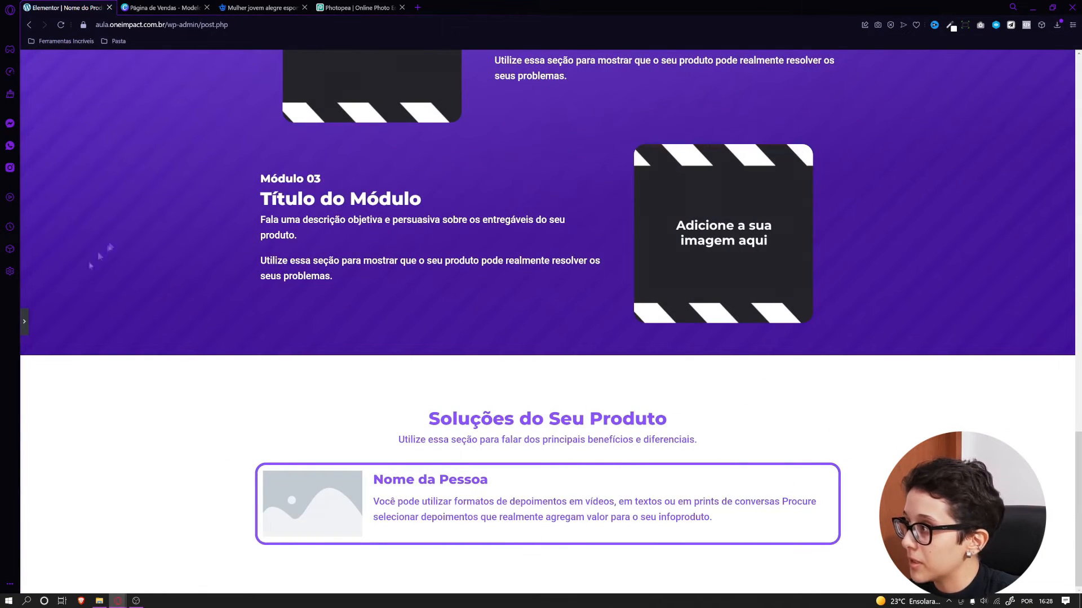
click(26, 319)
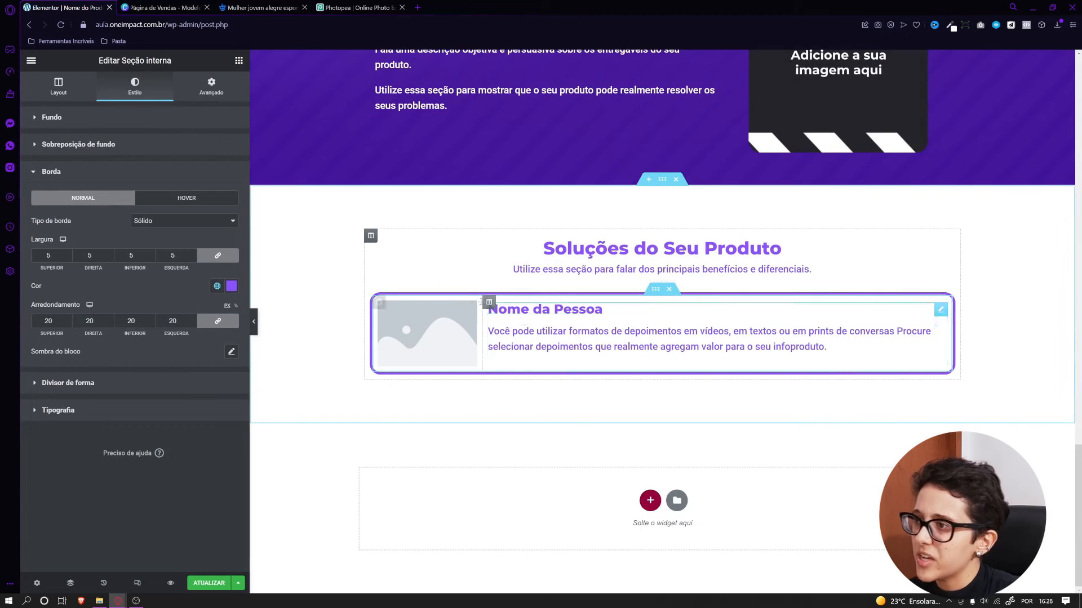
Set the inner section's padding to 20 px on all sides and preview the card
click(211, 85)
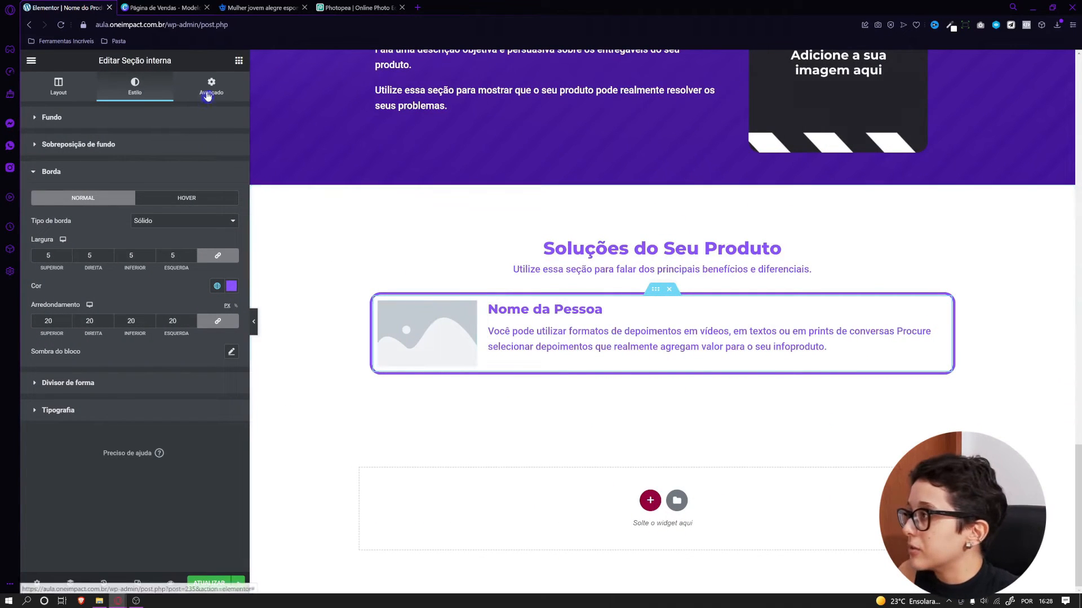
text(20)
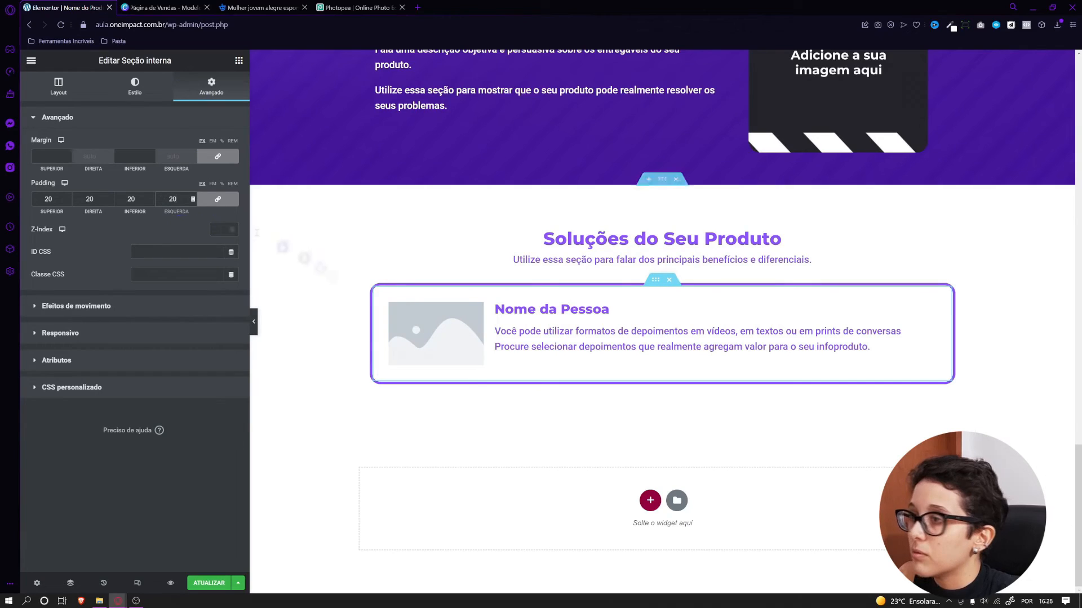
click(254, 322)
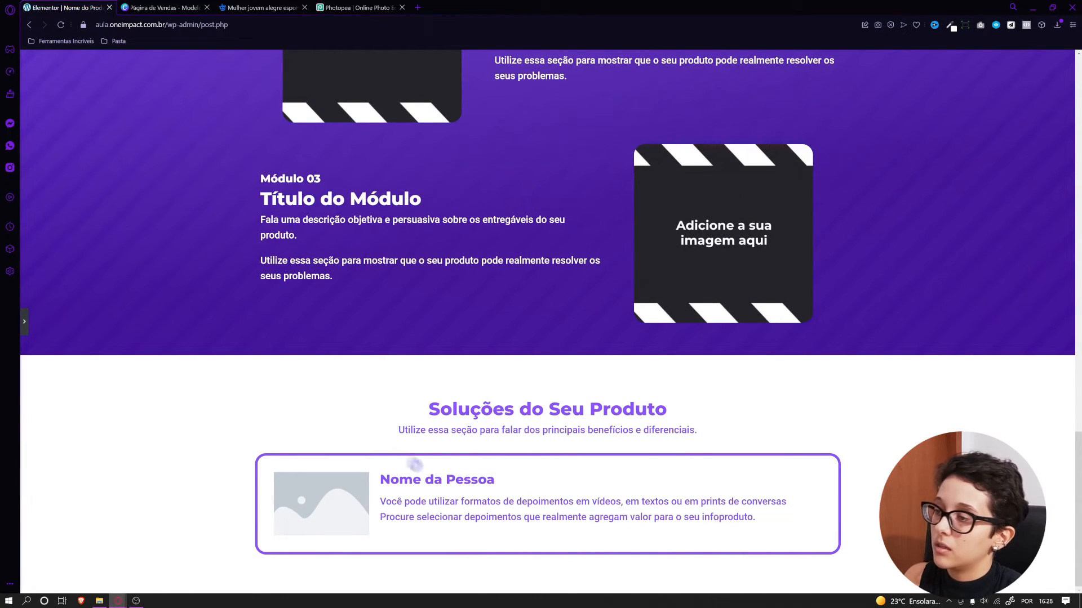
click(24, 321)
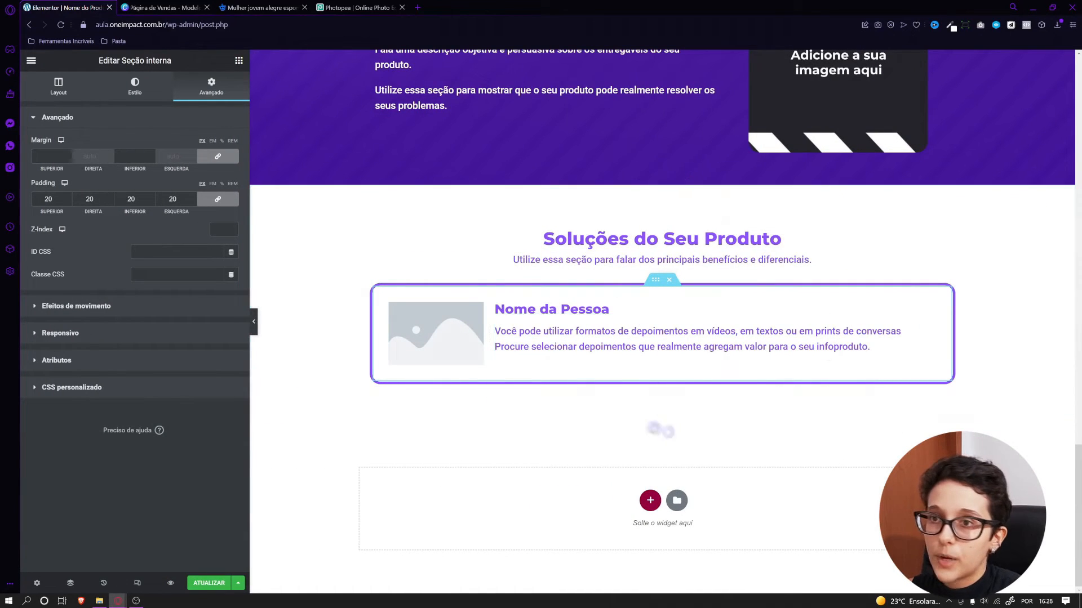
Upload user.png from the Arquivos de Base folder and insert it as the testimonial card's image
click(436, 333)
click(127, 167)
click(99, 601)
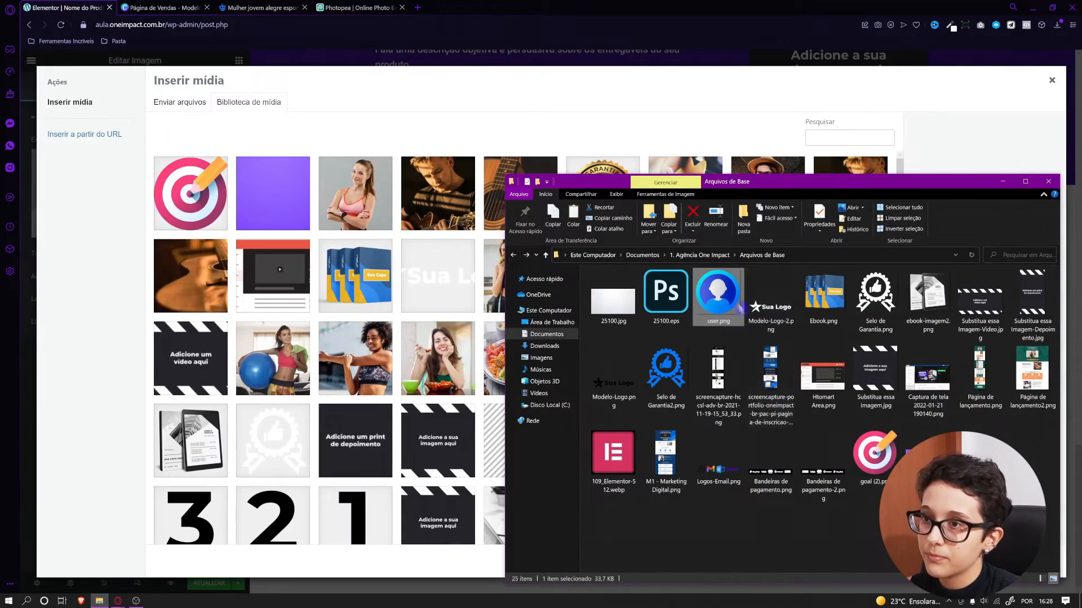
drag(724, 298, 308, 300)
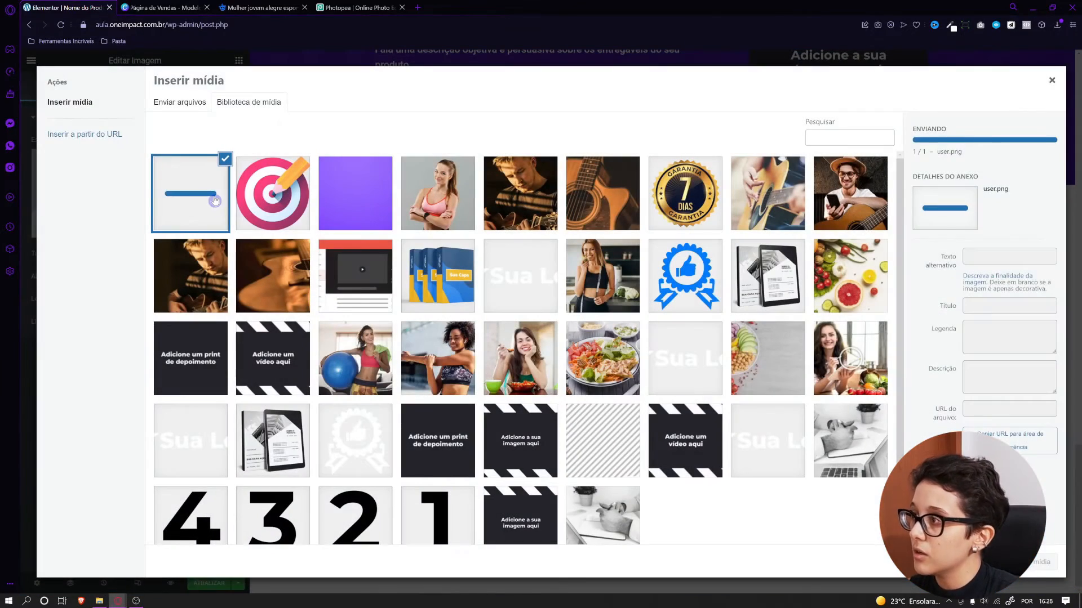
click(1041, 562)
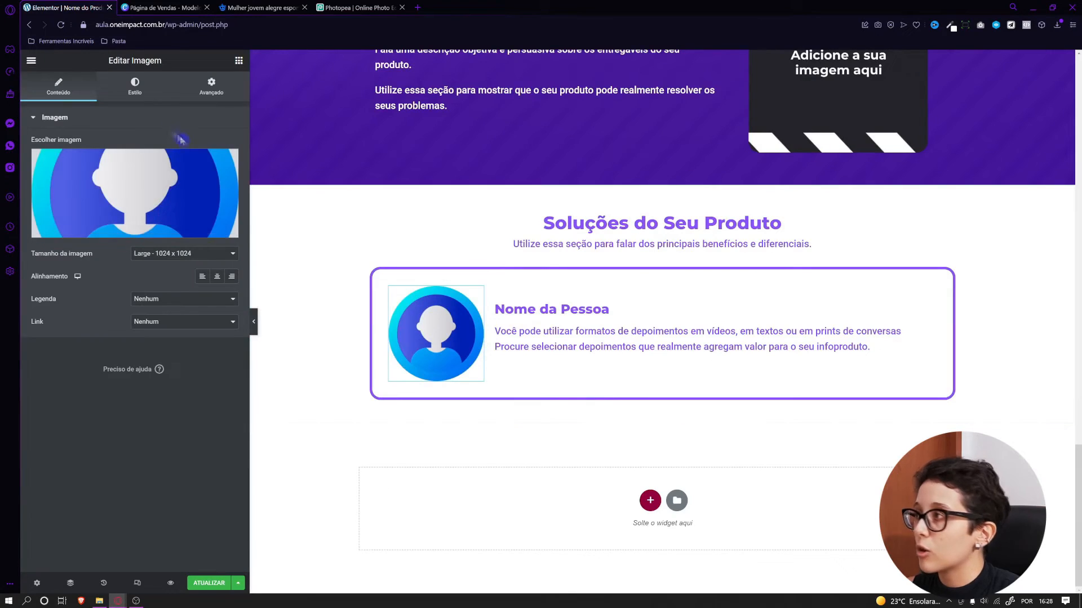
Shrink the profile image to about four fifths of its column's width and set that column's vertical alignment to Meio
click(135, 85)
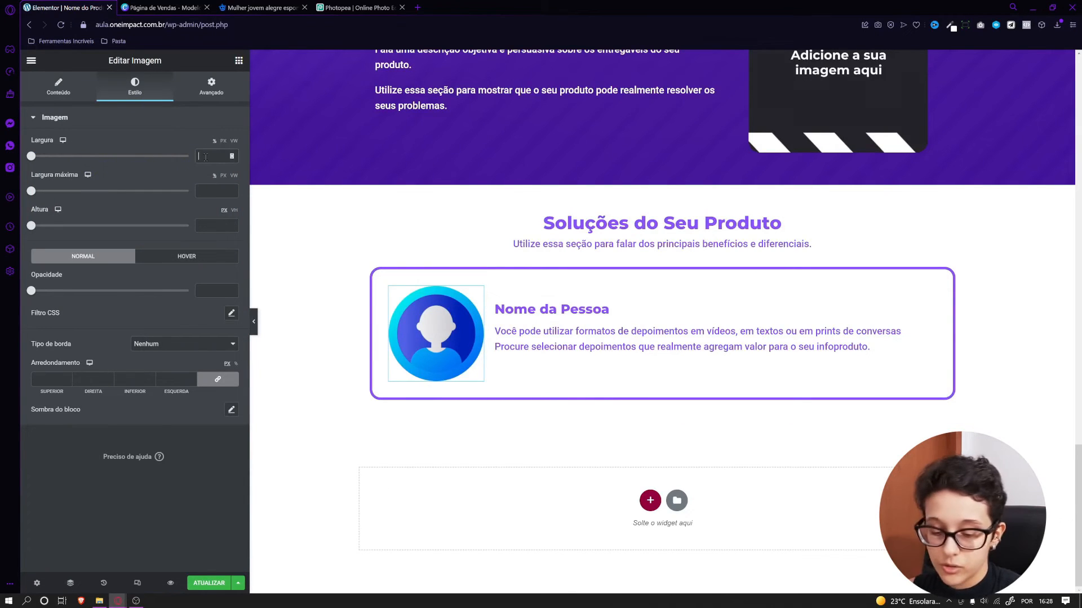
text(25)
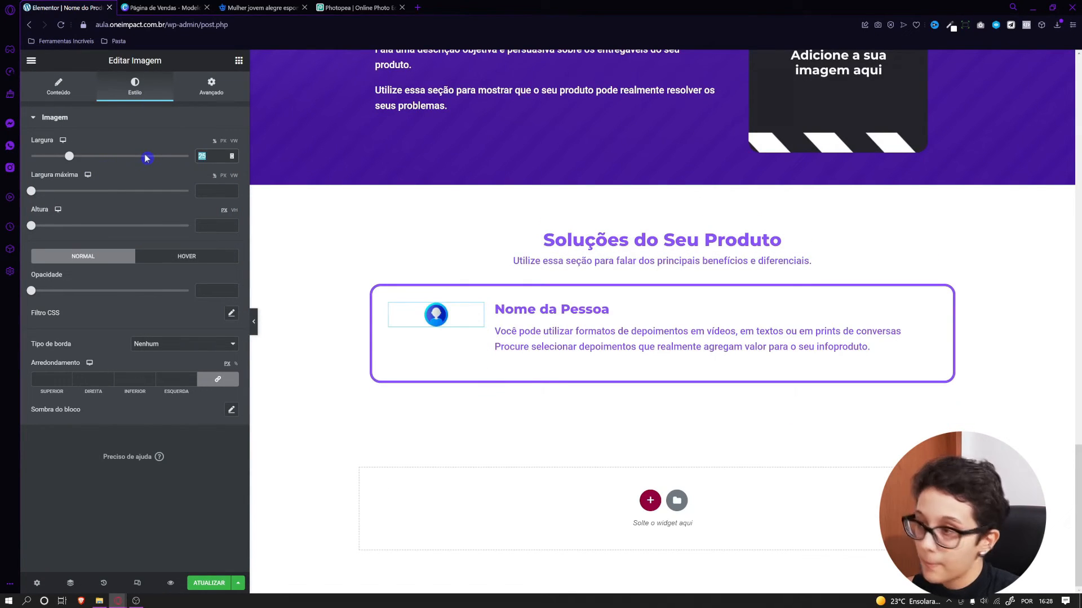
click(157, 157)
click(390, 297)
click(150, 167)
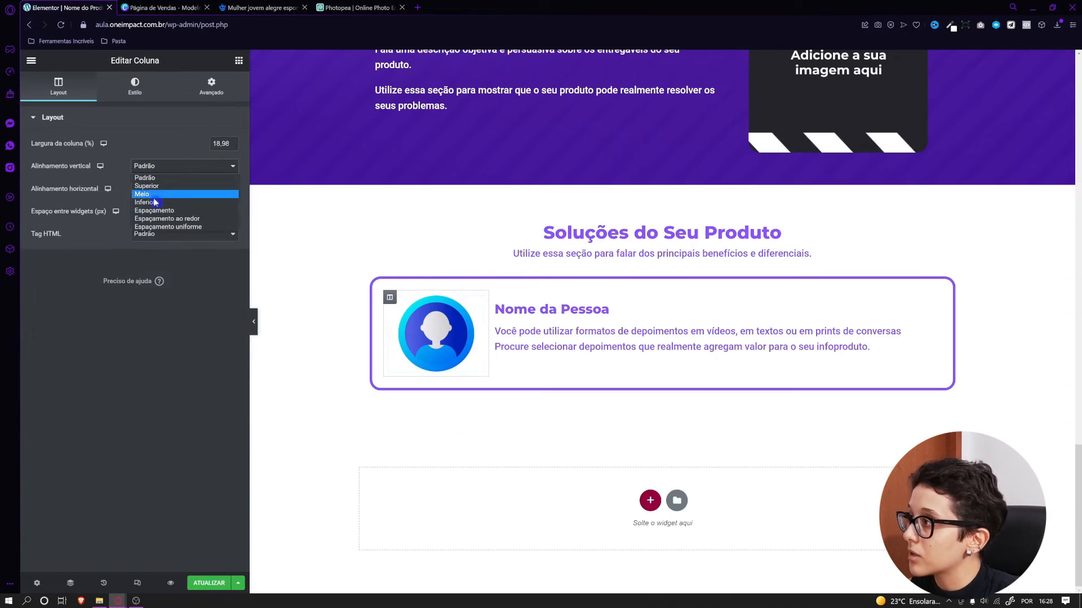
click(153, 195)
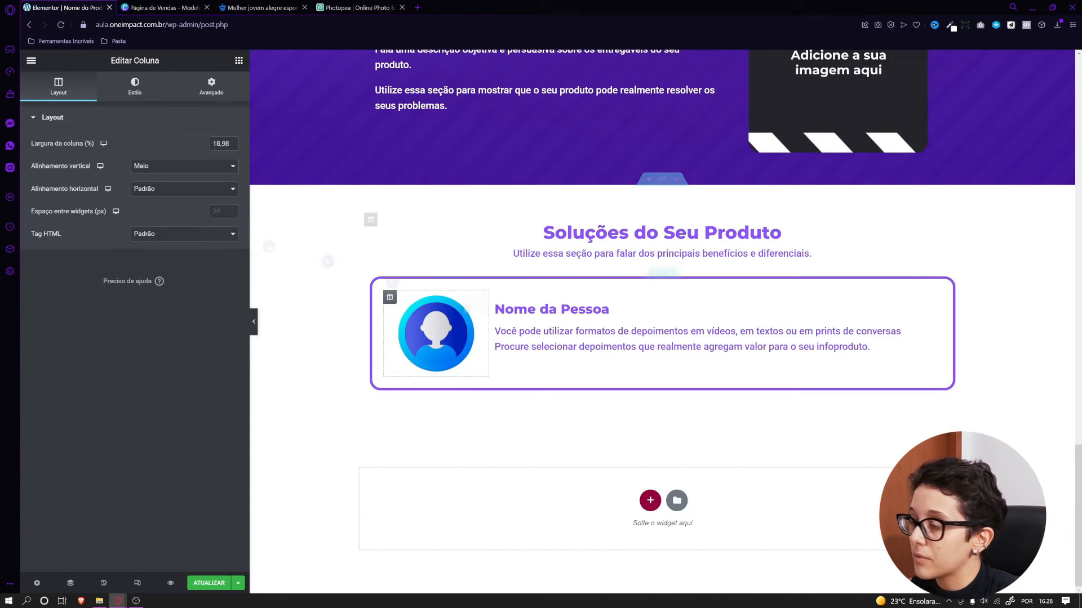
Compare with the Canva model, duplicate the testimonial card's inner section, and preview the two cards
click(153, 8)
click(65, 8)
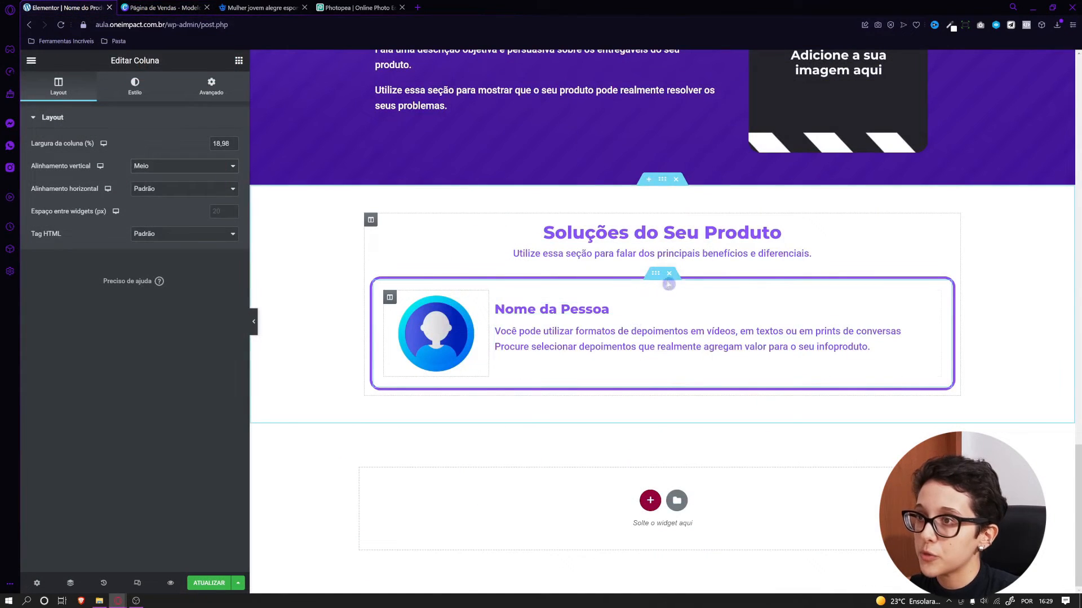
right_click(654, 279)
click(676, 308)
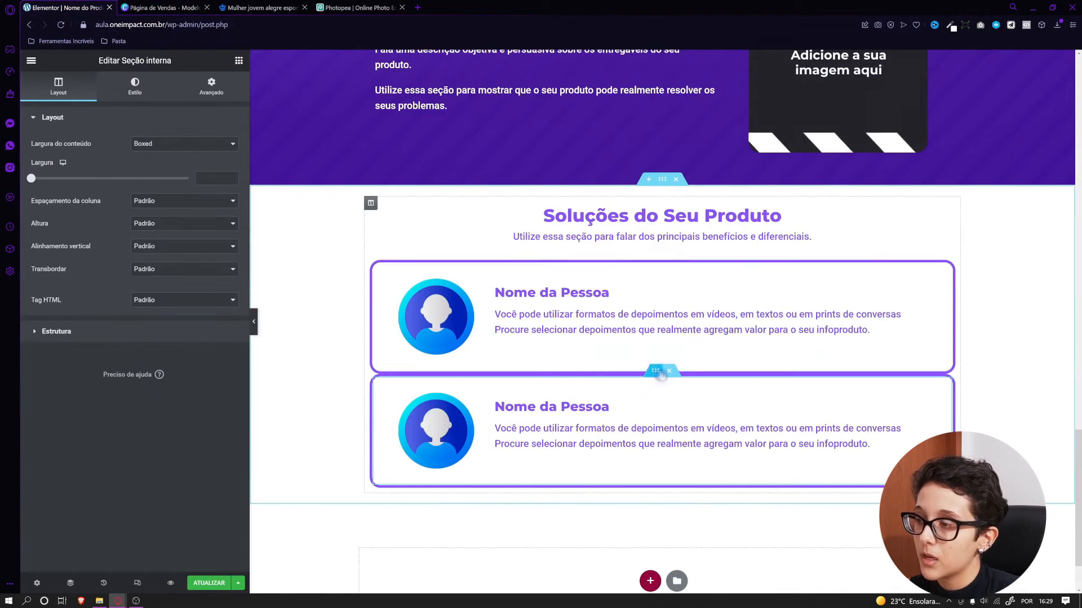
key(ctrl+p)
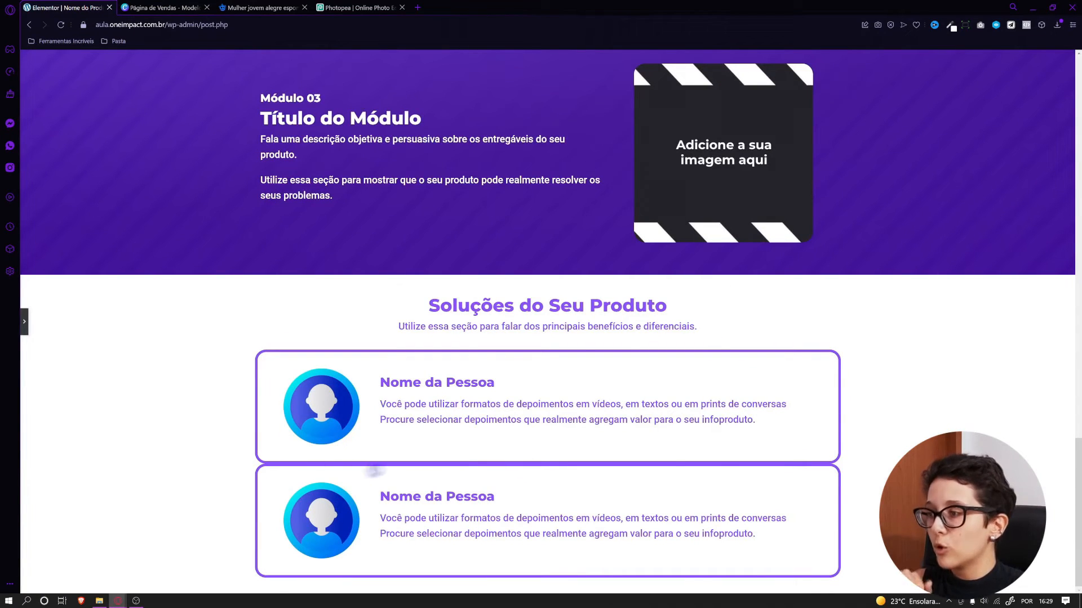
click(25, 321)
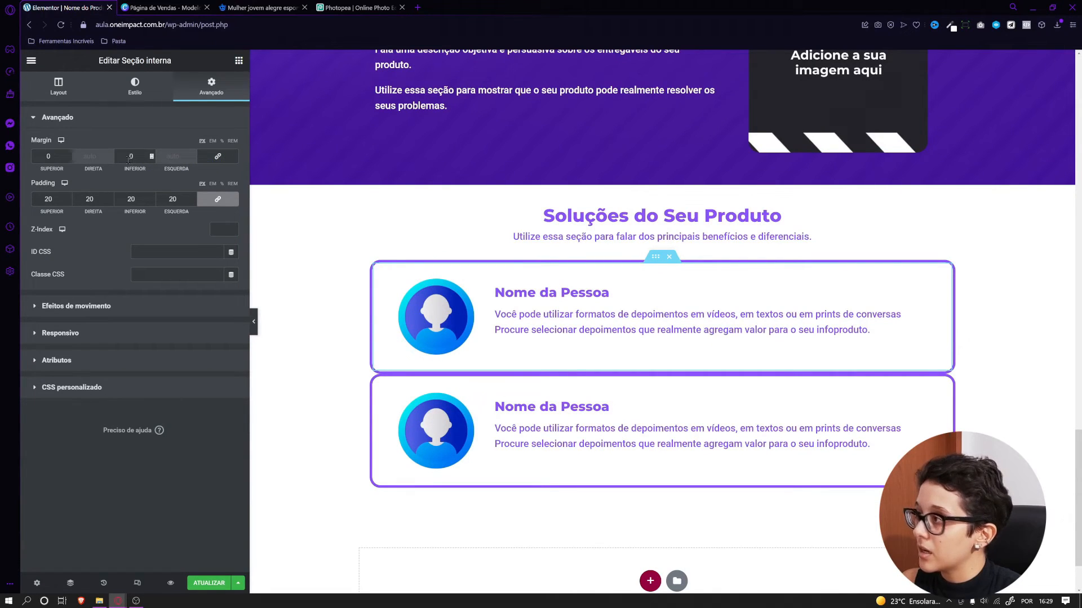
Set the bottom margin of both testimonial cards' inner sections to 20 px
text(2)
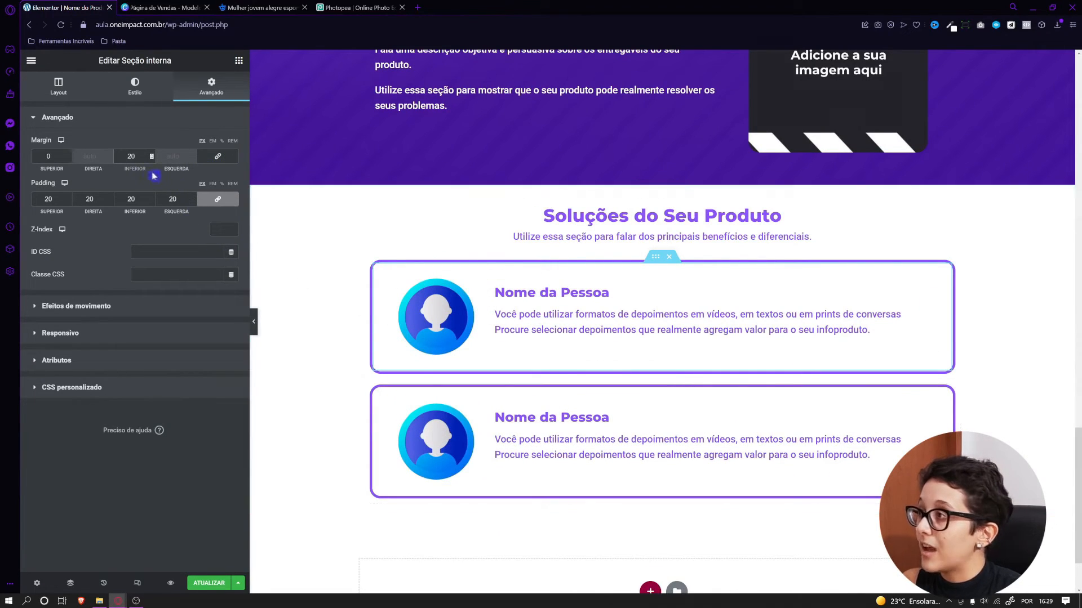
text(0)
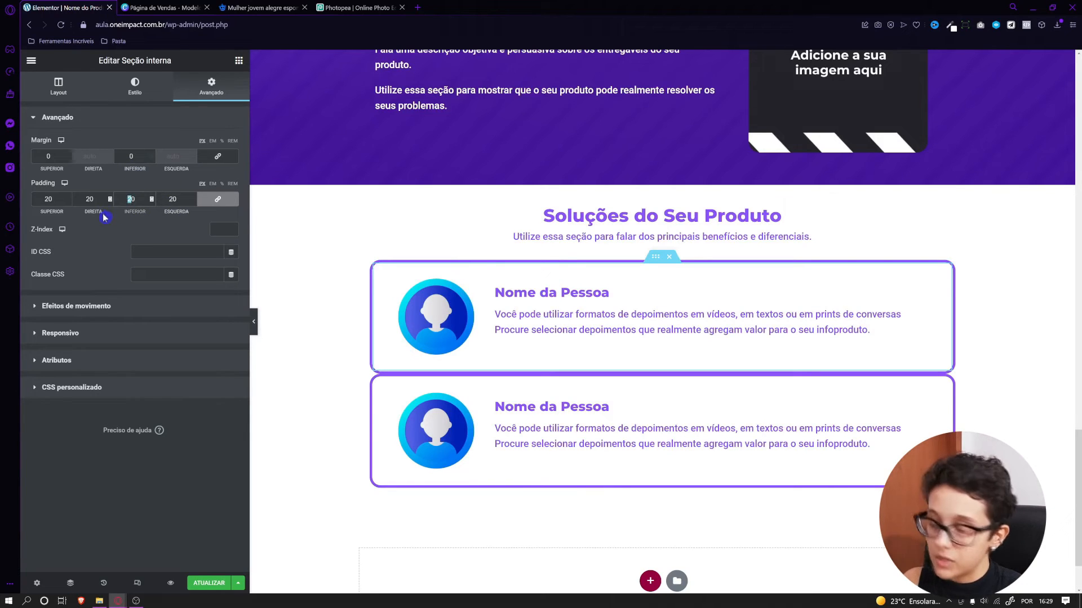
text(4)
drag(131, 201, 107, 204)
text(2)
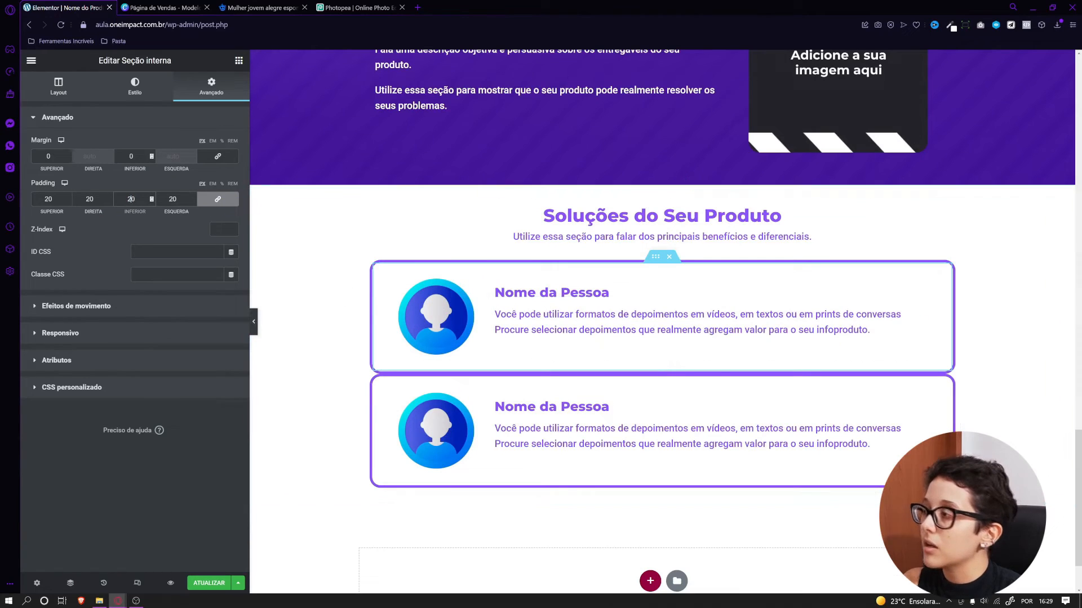
text(2)
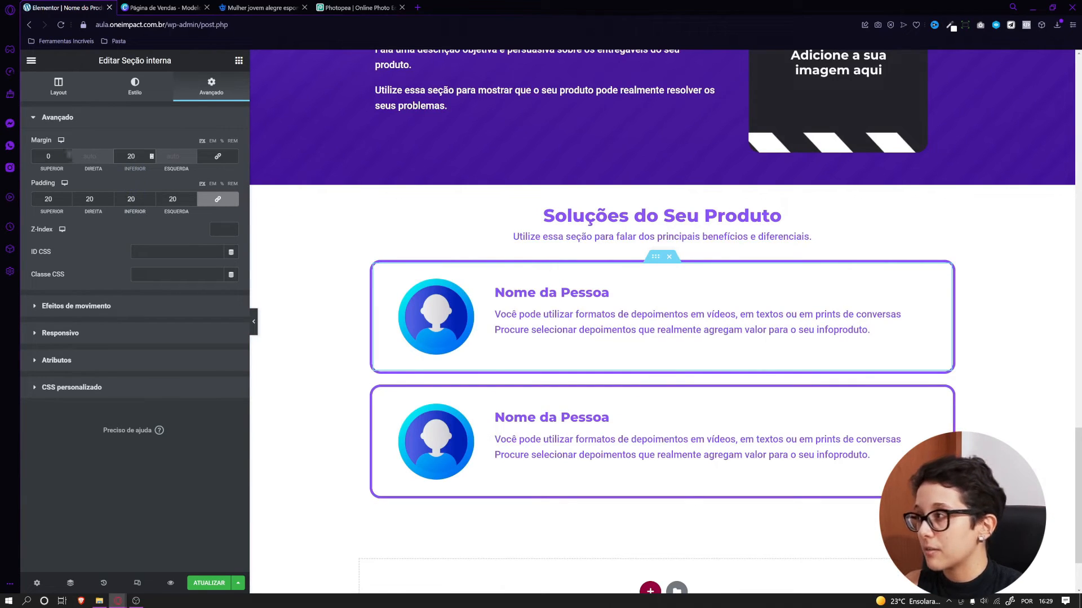
click(653, 387)
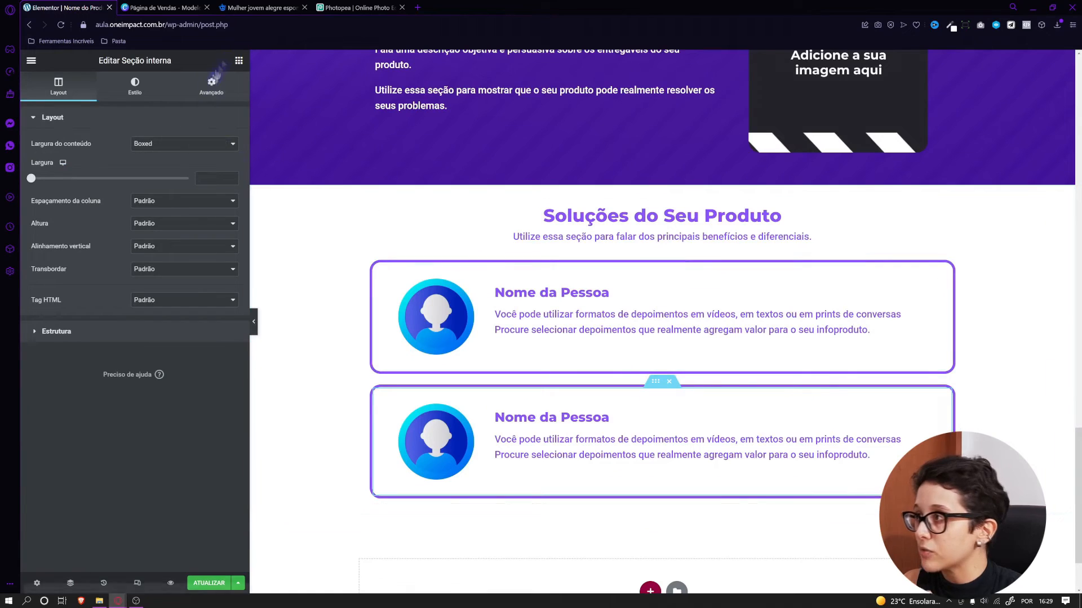
click(211, 87)
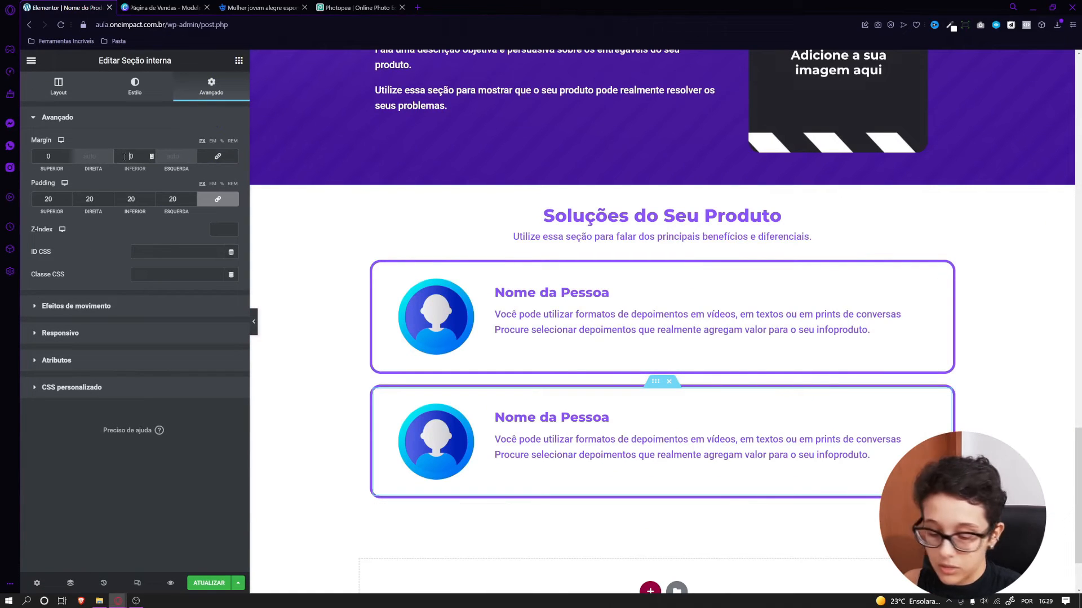
text(20)
Duplicate the second testimonial card to make a third one and save the page
right_click(654, 385)
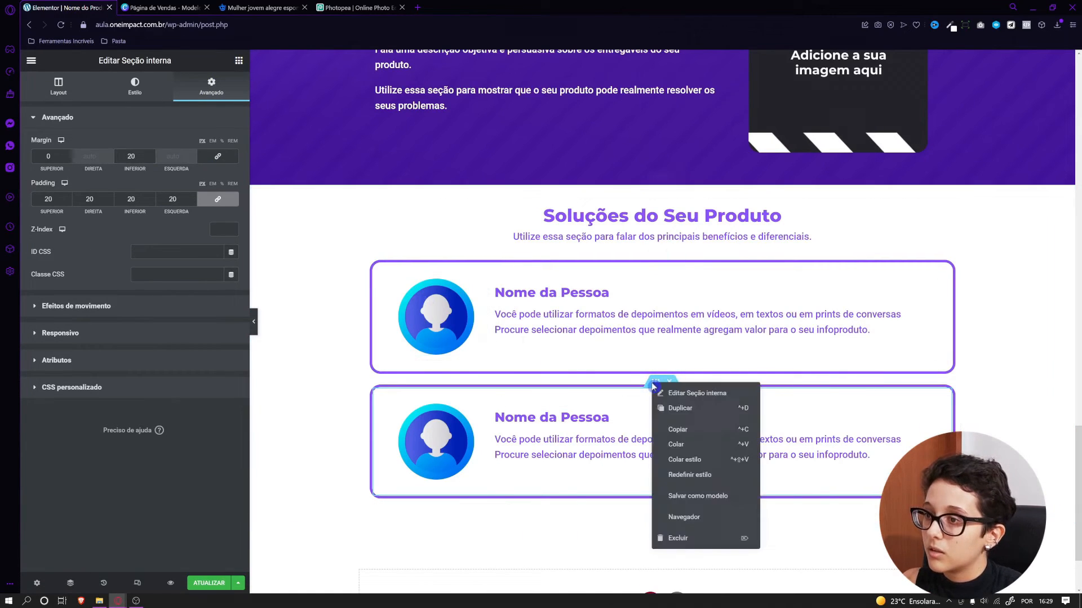
click(672, 409)
scroll(647, 434, down, 2)
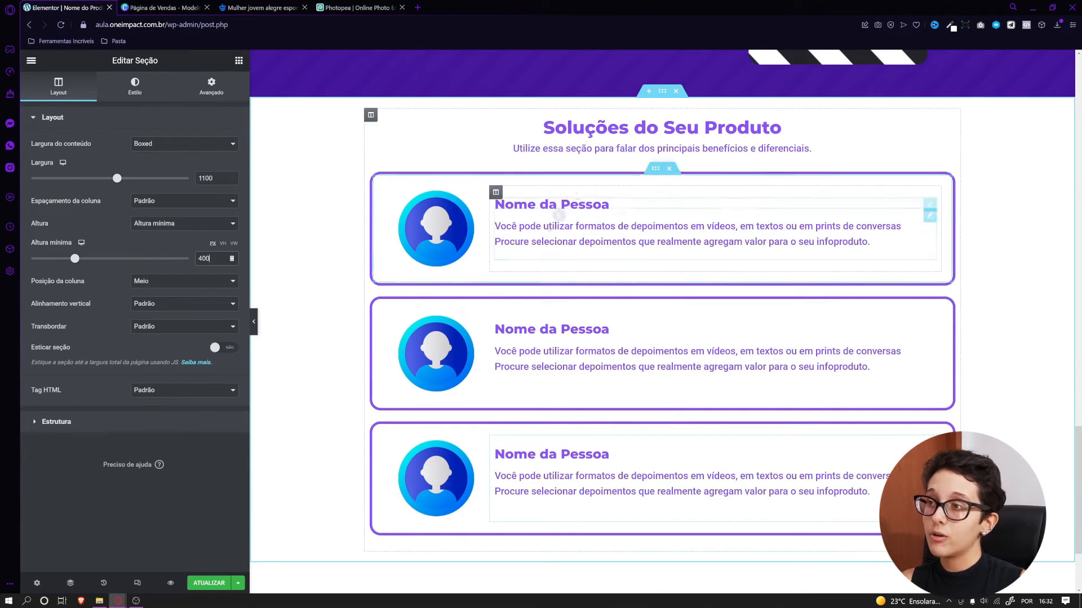
click(193, 586)
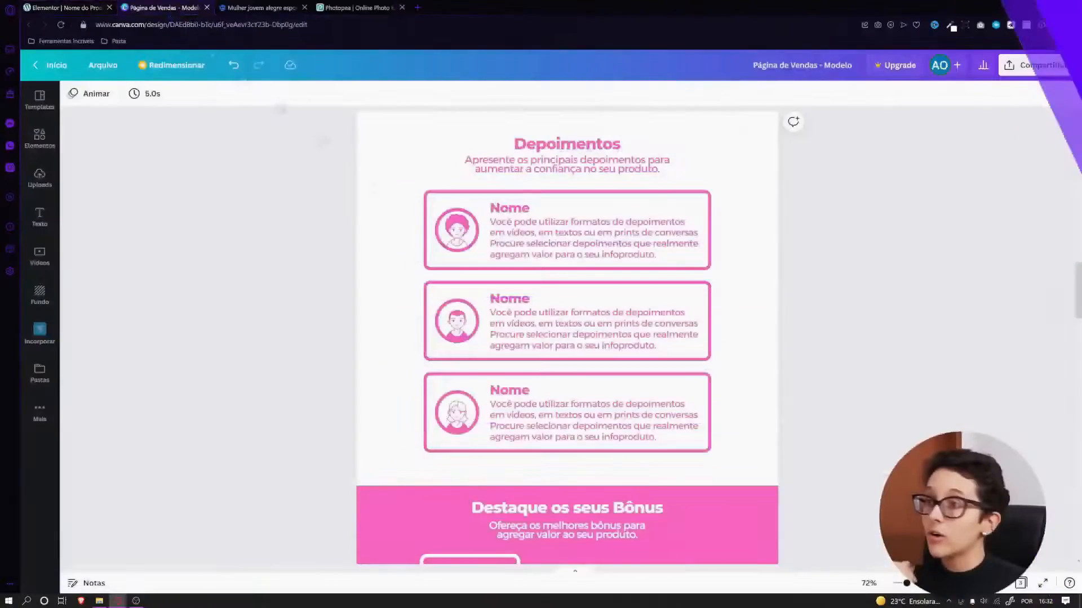
Check the bonus section in the Canva model, then copy the "Veja o que você vai receber" section and paste it below the testimonials
scroll(359, 257, down, 5)
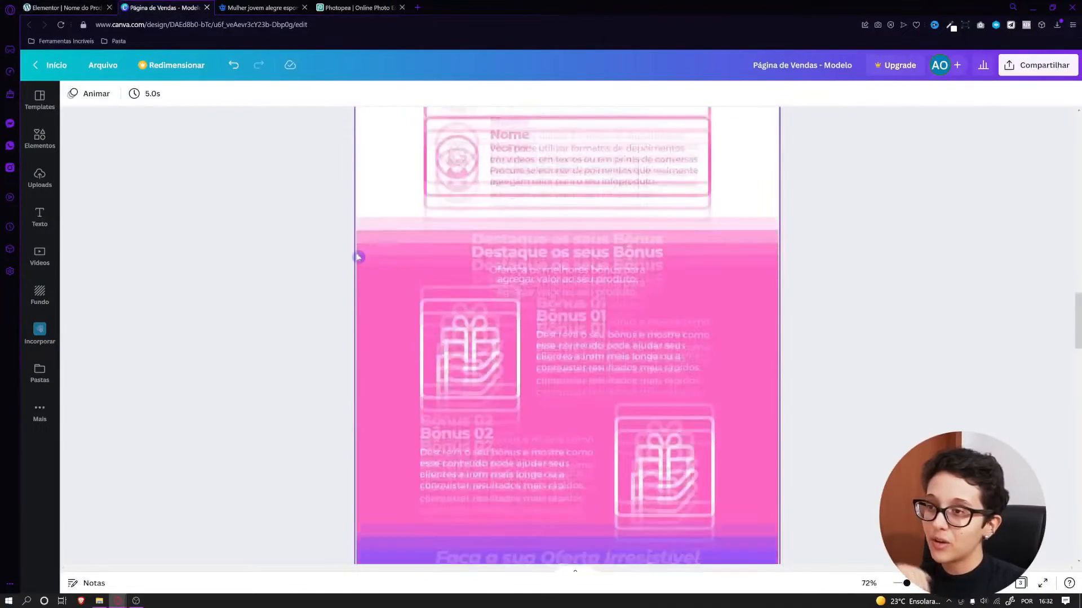
scroll(358, 257, down, 1)
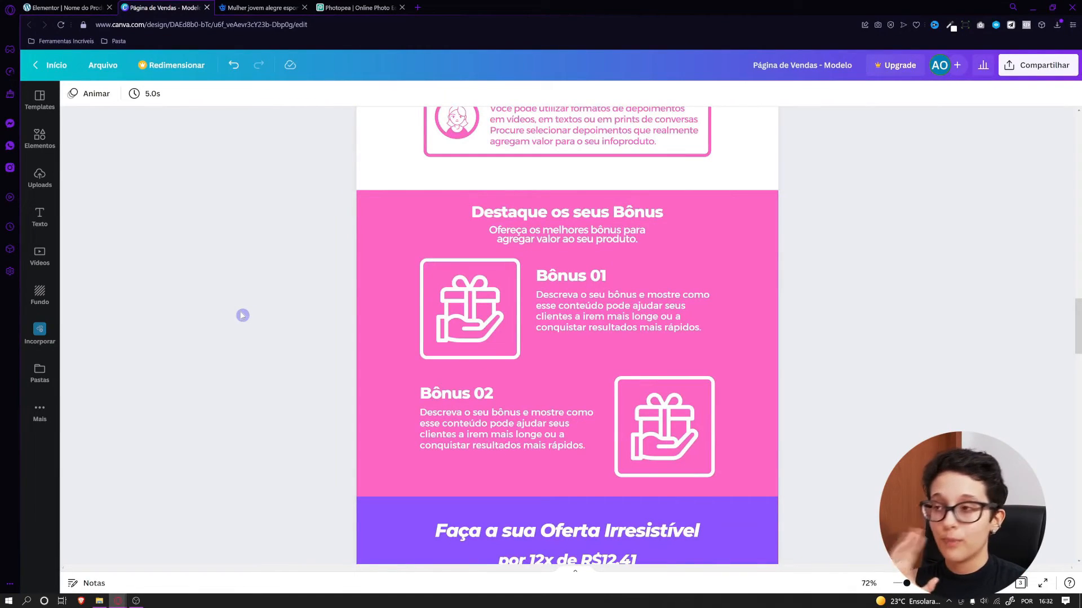
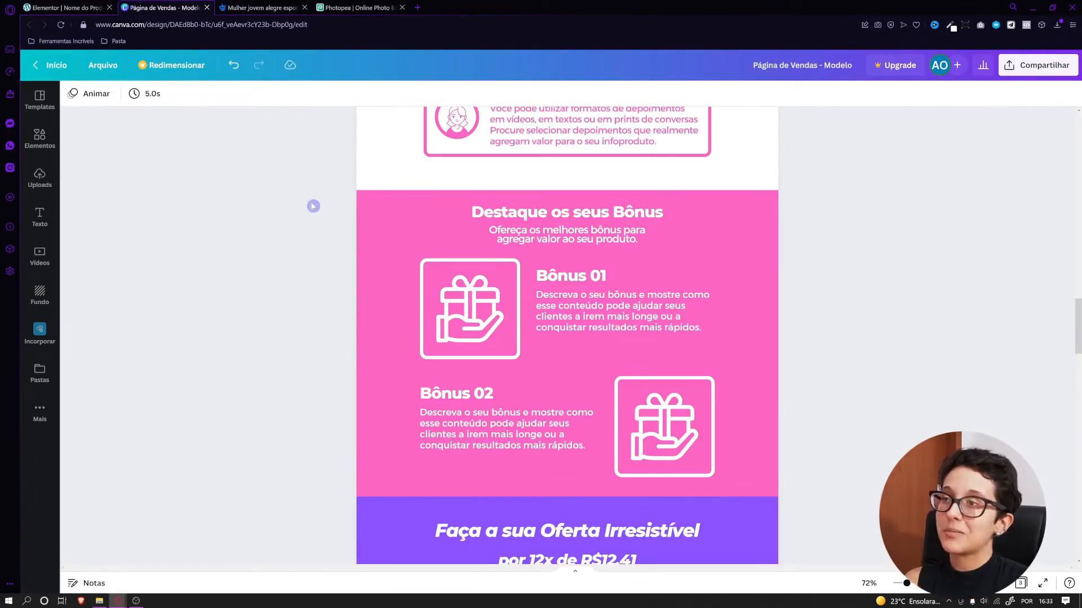
scroll(567, 336, up, 10)
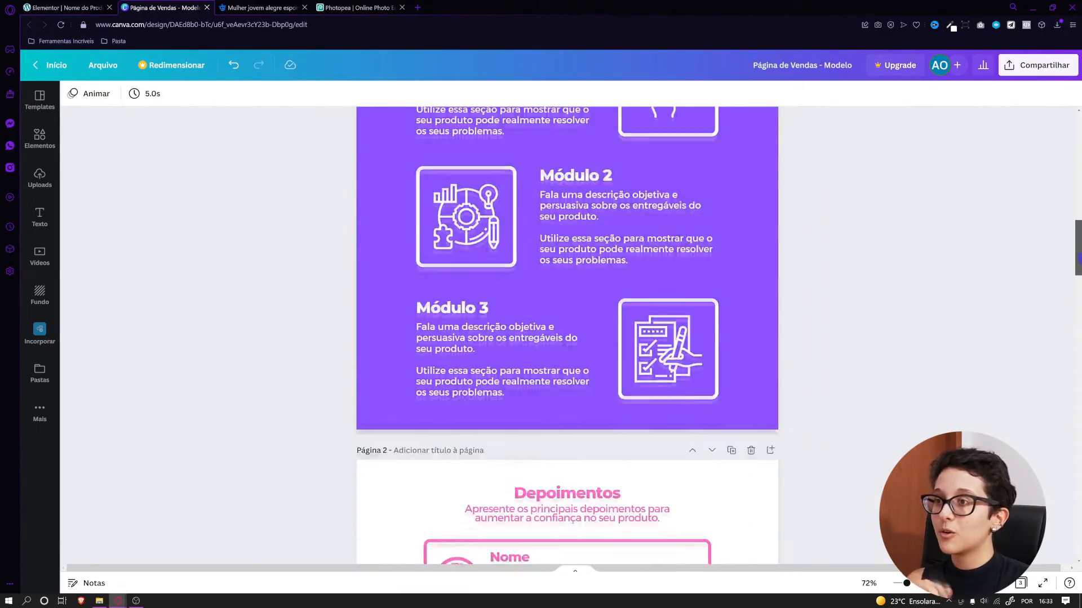
scroll(566, 335, down, 10)
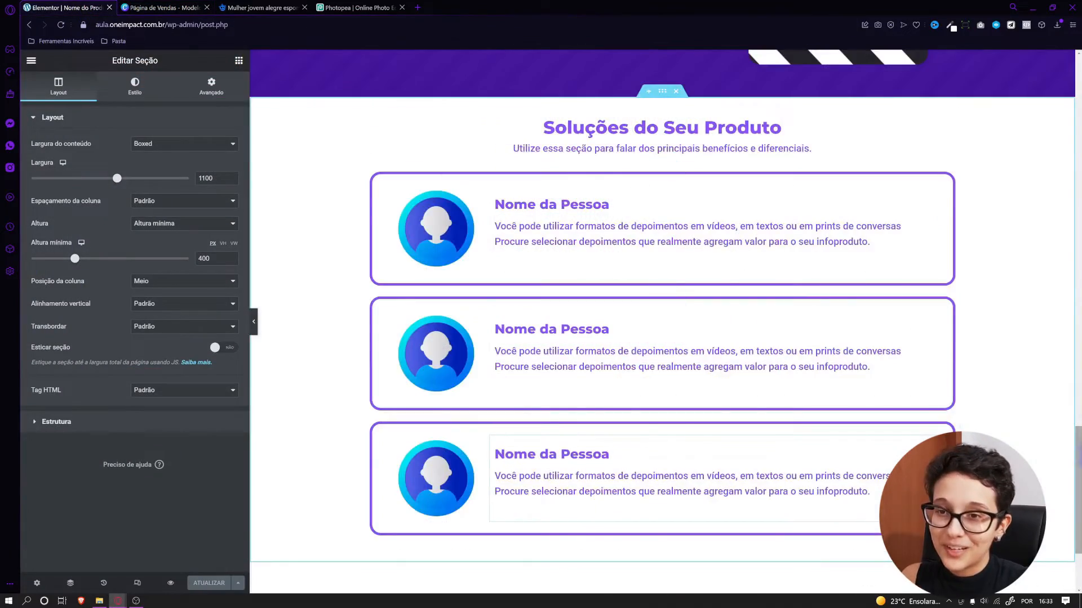
scroll(662, 321, down, 10)
drag(1079, 296, 1078, 294)
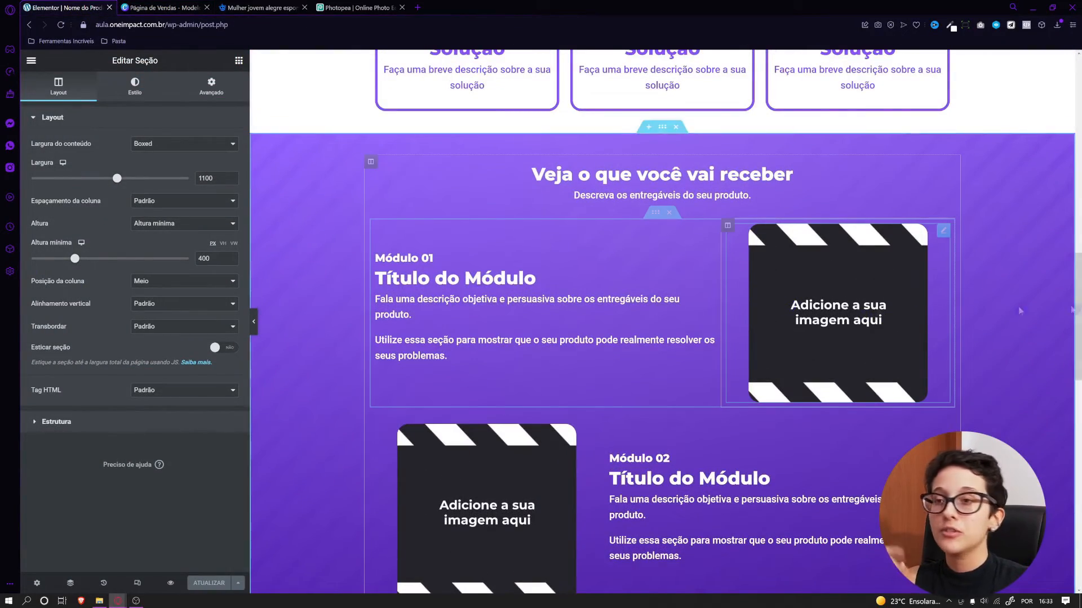
right_click(664, 131)
click(695, 180)
drag(1078, 301, 1079, 485)
right_click(523, 531)
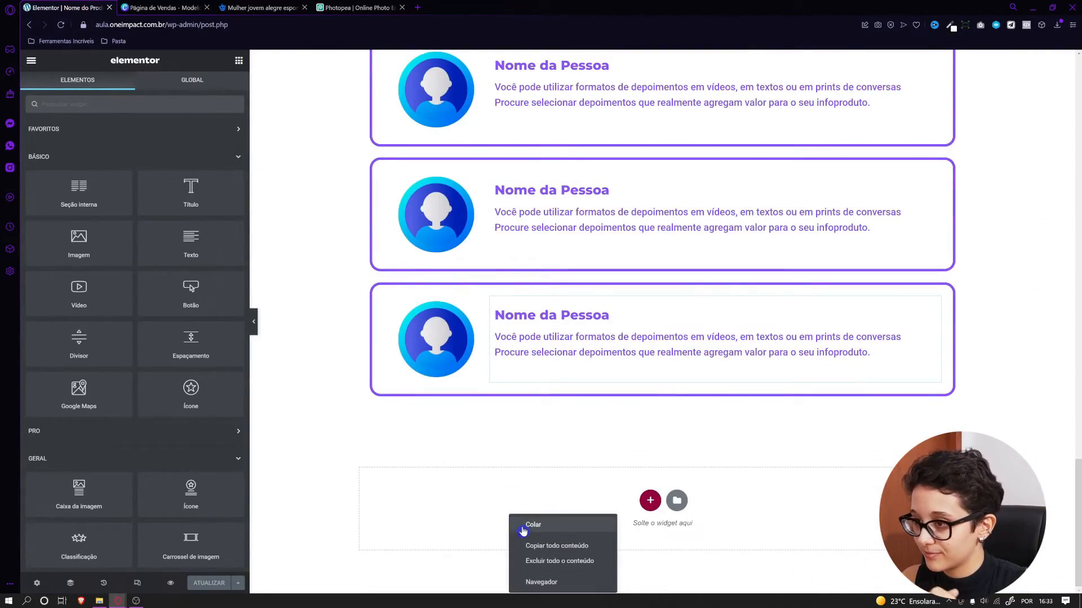
click(523, 530)
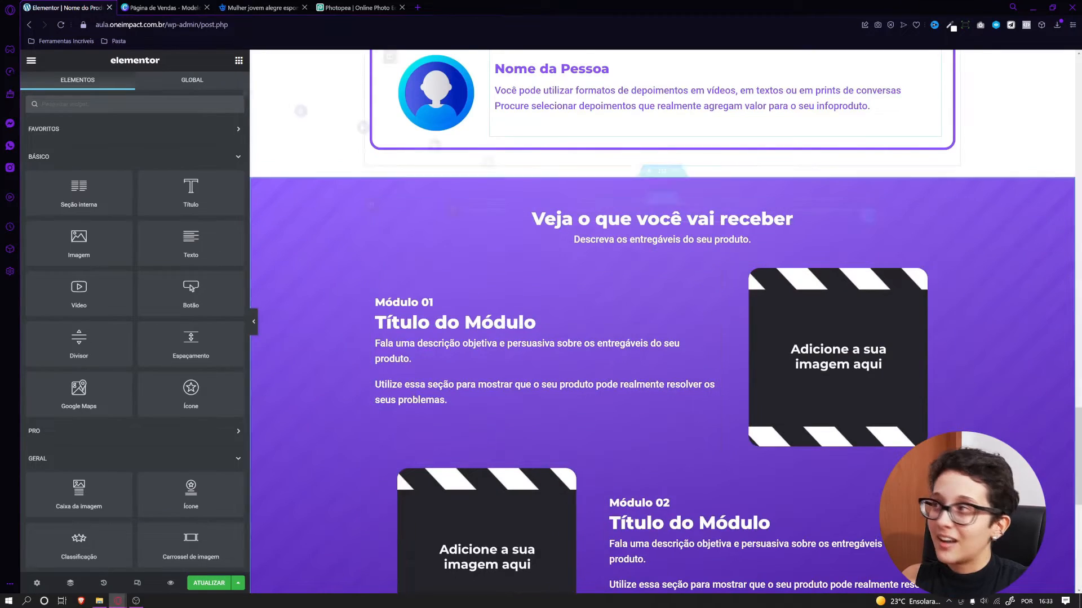
Replace the pasted section's heading with "Destaque os seus Bônus", copied from the Canva model, as unformatted text
click(163, 7)
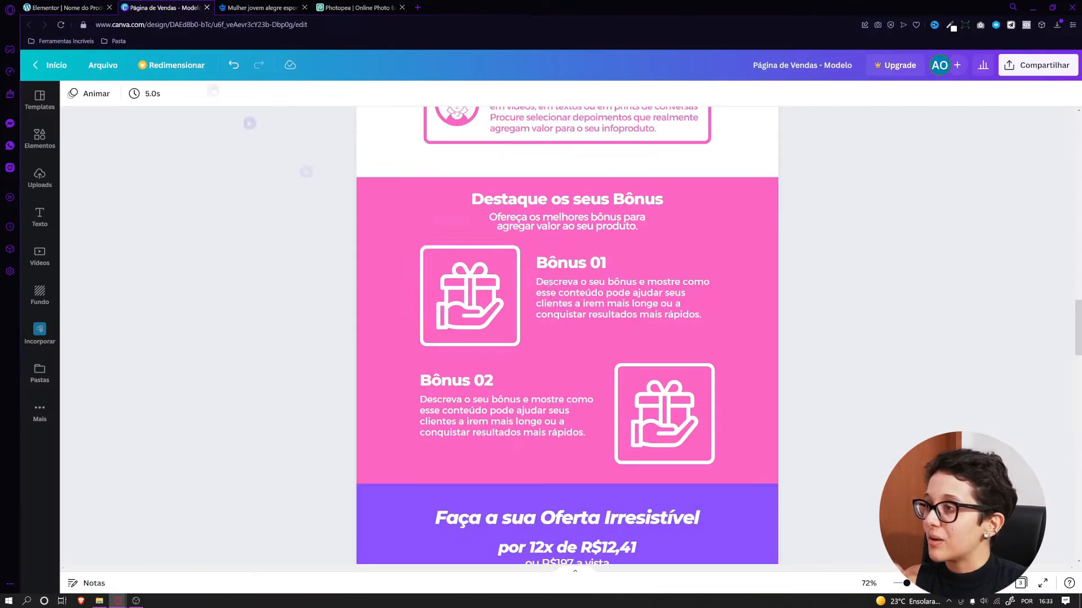
click(567, 199)
double_click(567, 199)
key(ctrl+c)
click(59, 7)
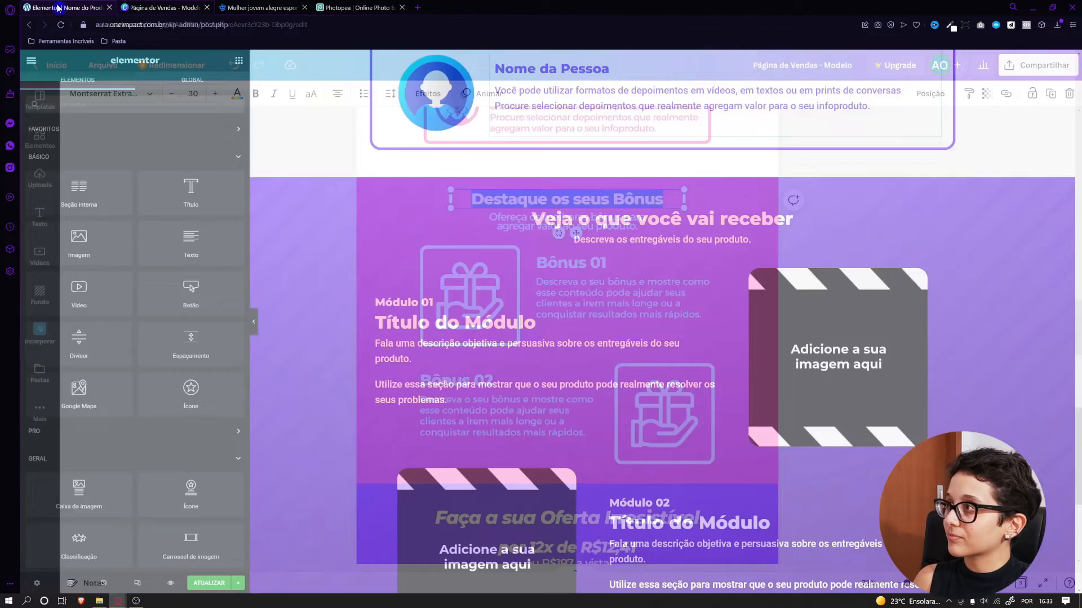
click(663, 229)
click(663, 218)
triple_click(134, 163)
right_click(135, 164)
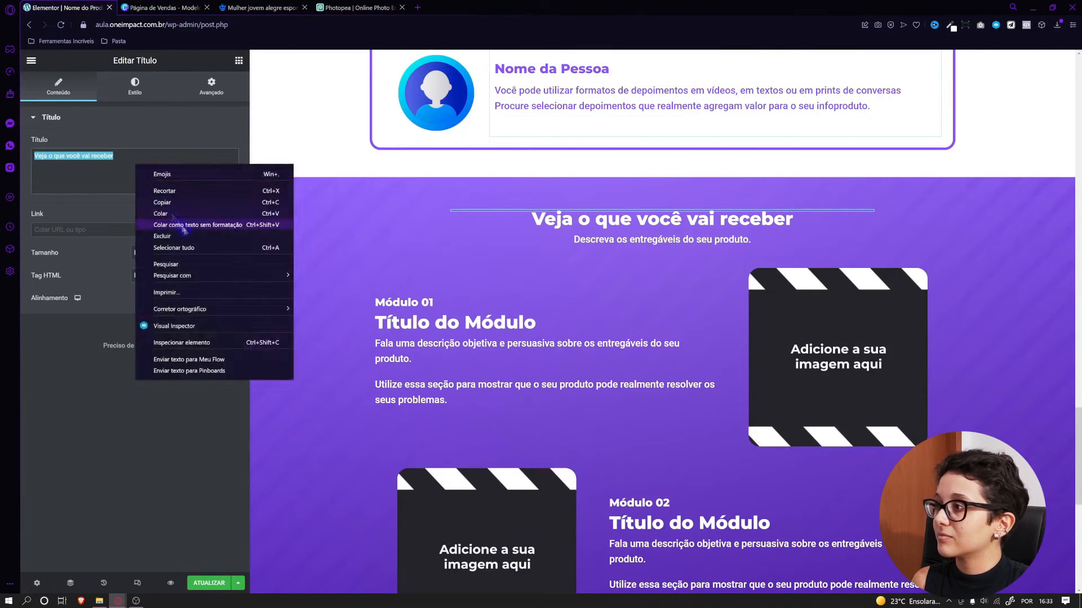
click(184, 225)
Replace the bonus section's subtitle with Canva's "Ofereça os melhores bônus para agregar valor ao seu produto." as unformatted text
click(163, 8)
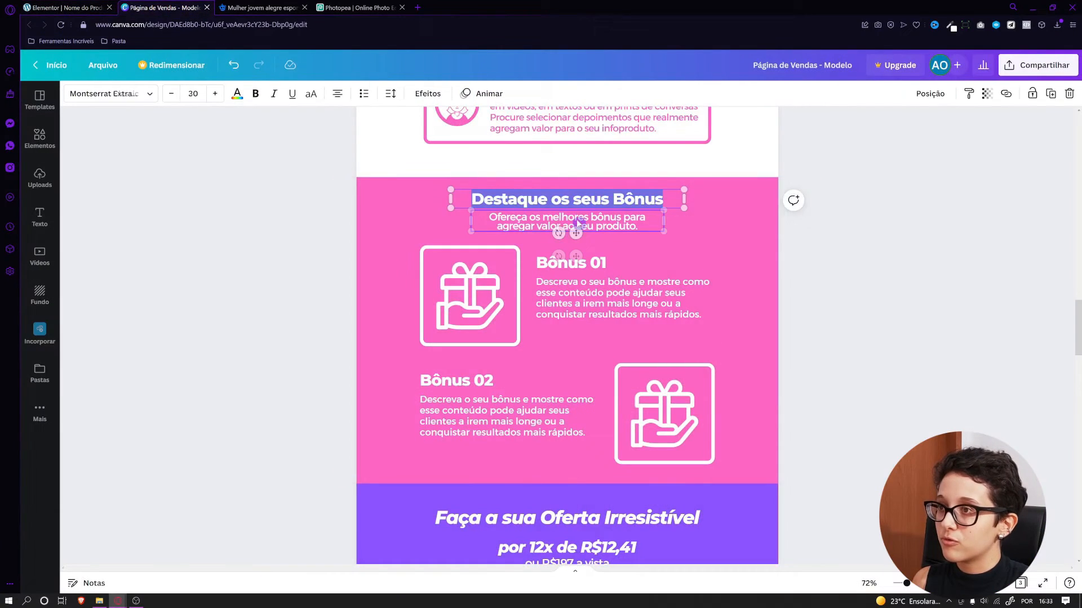
double_click(578, 223)
key(ctrl+c)
click(62, 7)
click(659, 240)
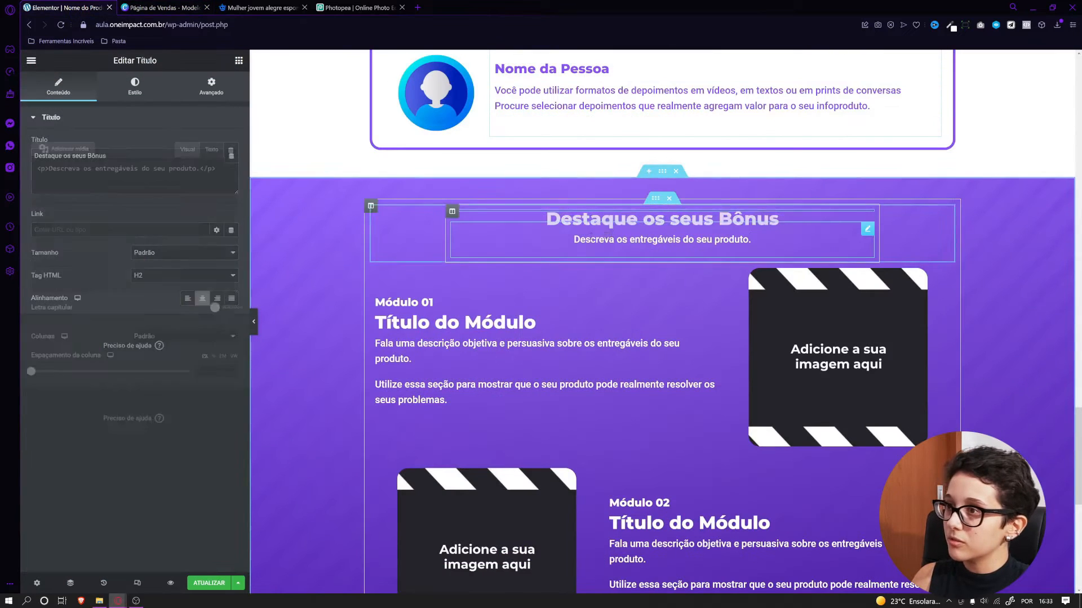
triple_click(112, 208)
right_click(140, 209)
click(215, 270)
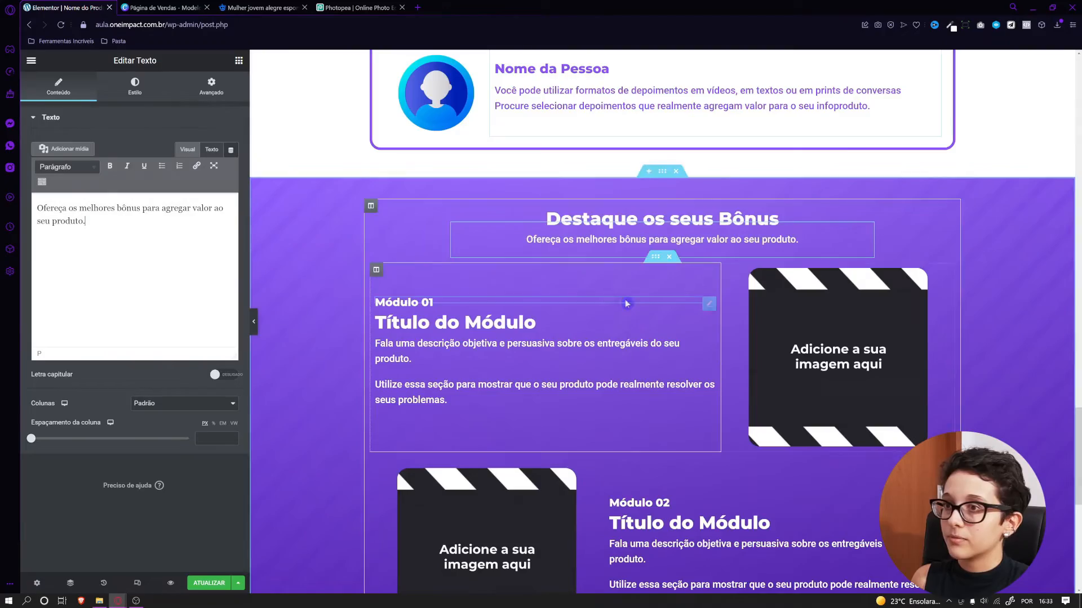
Replace the testimonials section's heading with "Depoimentos", copied from the Canva model
scroll(662, 321, down, 6)
drag(1079, 286, 1078, 353)
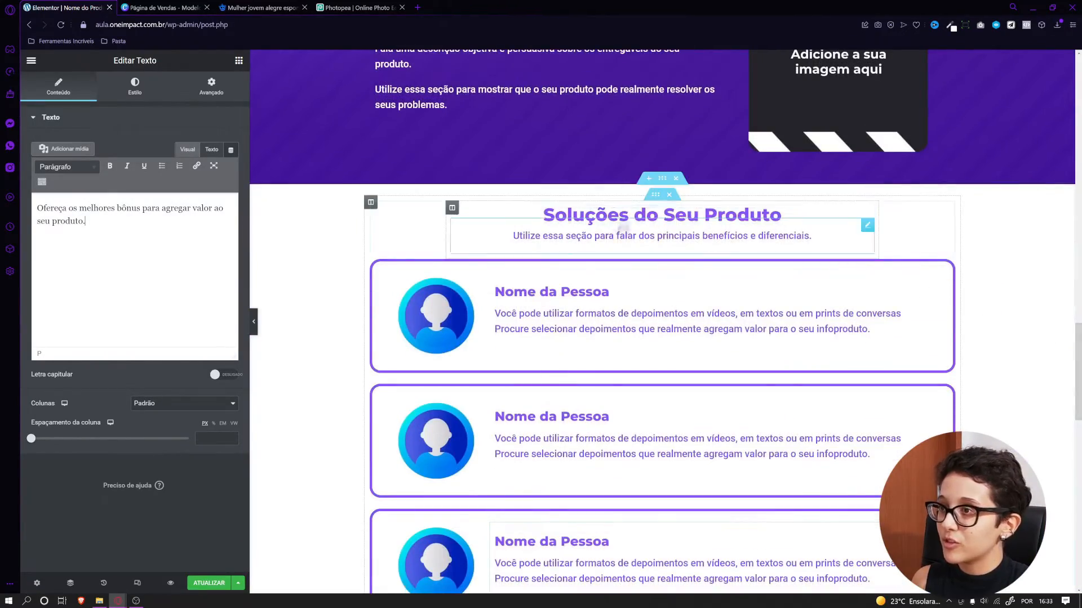
click(155, 8)
scroll(494, 294, up, 7)
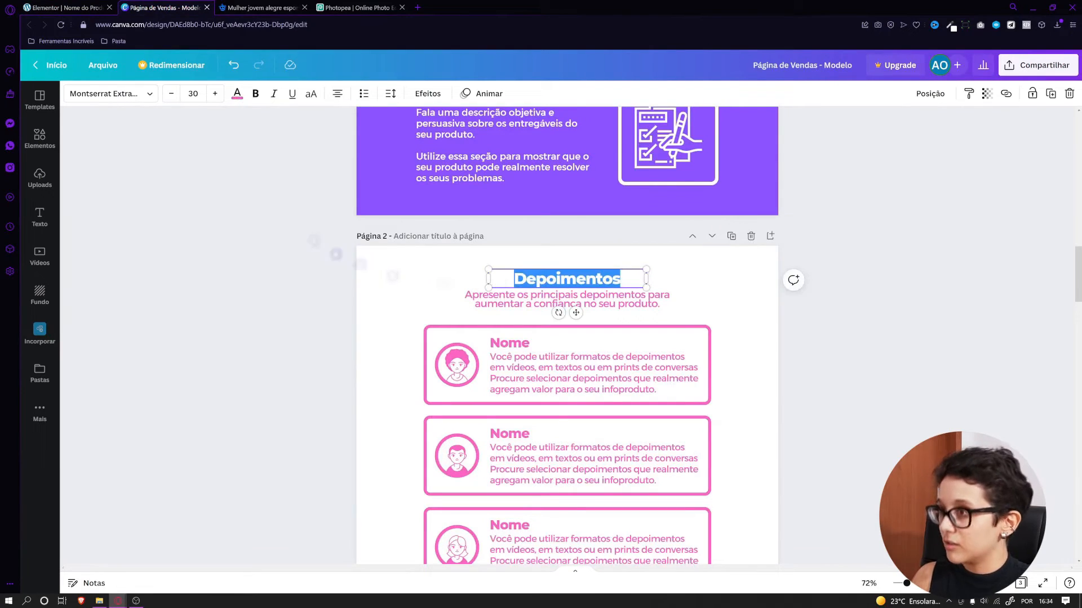
click(62, 7)
click(488, 243)
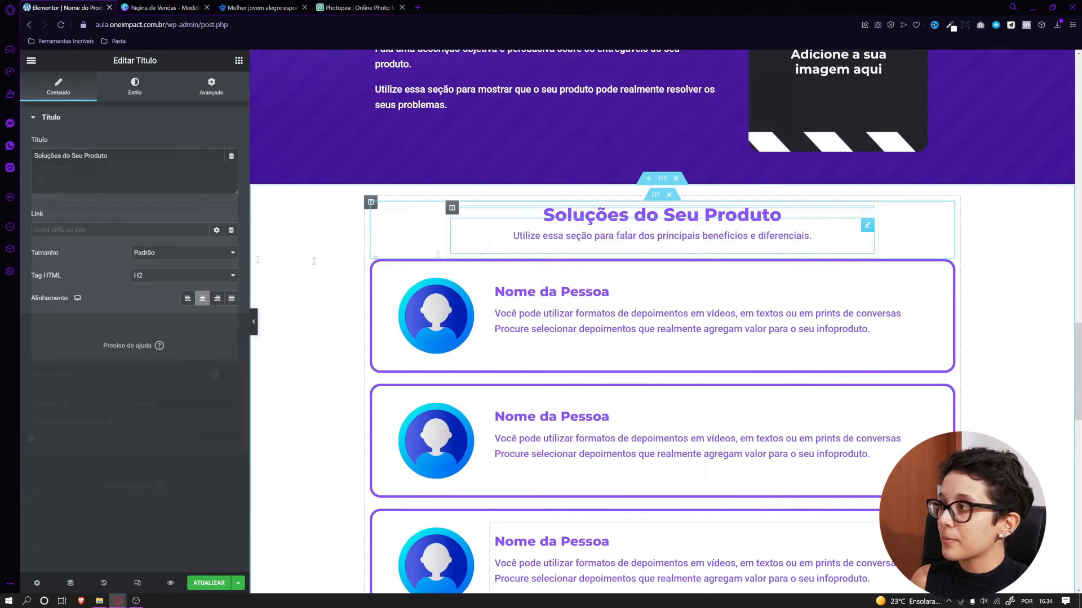
triple_click(84, 157)
right_click(128, 170)
click(169, 232)
Replace the testimonials subtitle with Canva's "Apresente os principais depoimentos para aumentar a confiança no seu produto."
click(163, 7)
triple_click(494, 298)
click(103, 6)
click(563, 236)
triple_click(138, 220)
right_click(138, 221)
click(178, 282)
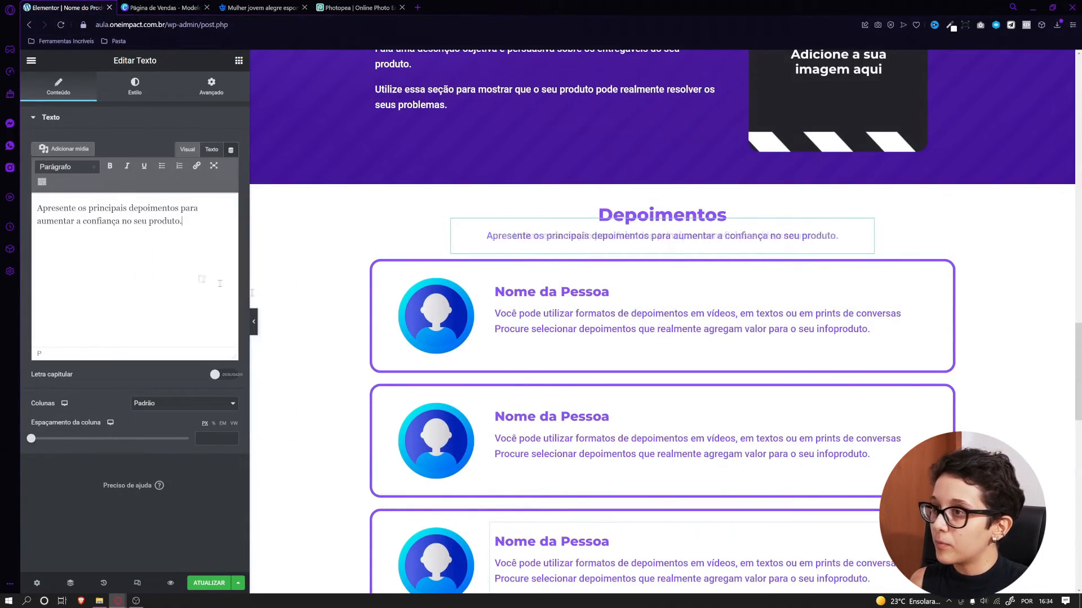
Delete the third module's inner section from the bonus section, keeping two blocks
scroll(543, 383, down, 8)
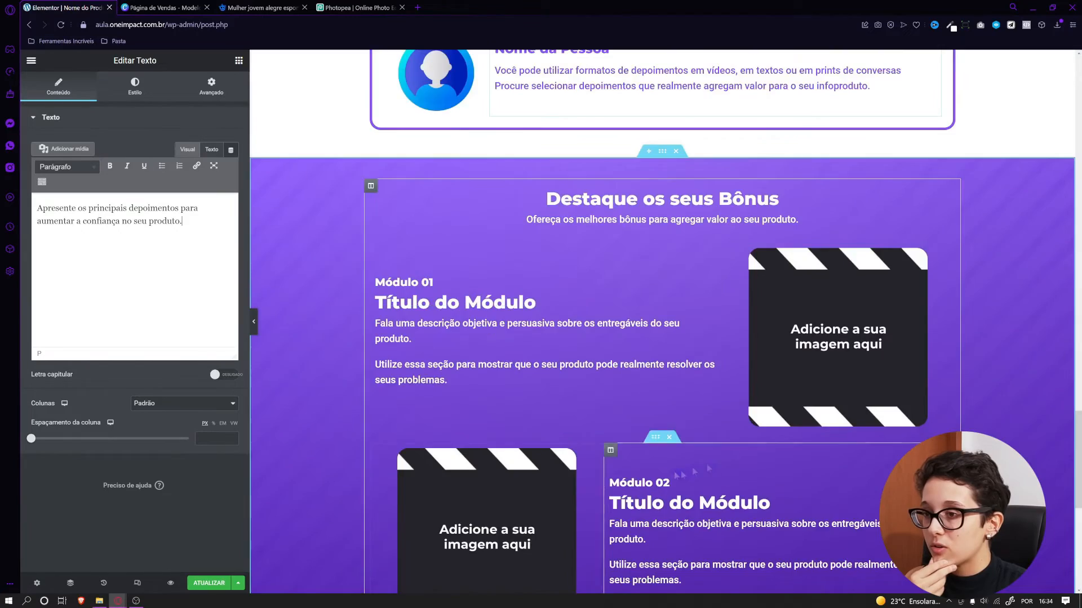
scroll(549, 396, down, 4)
click(668, 394)
scroll(668, 395, up, 3)
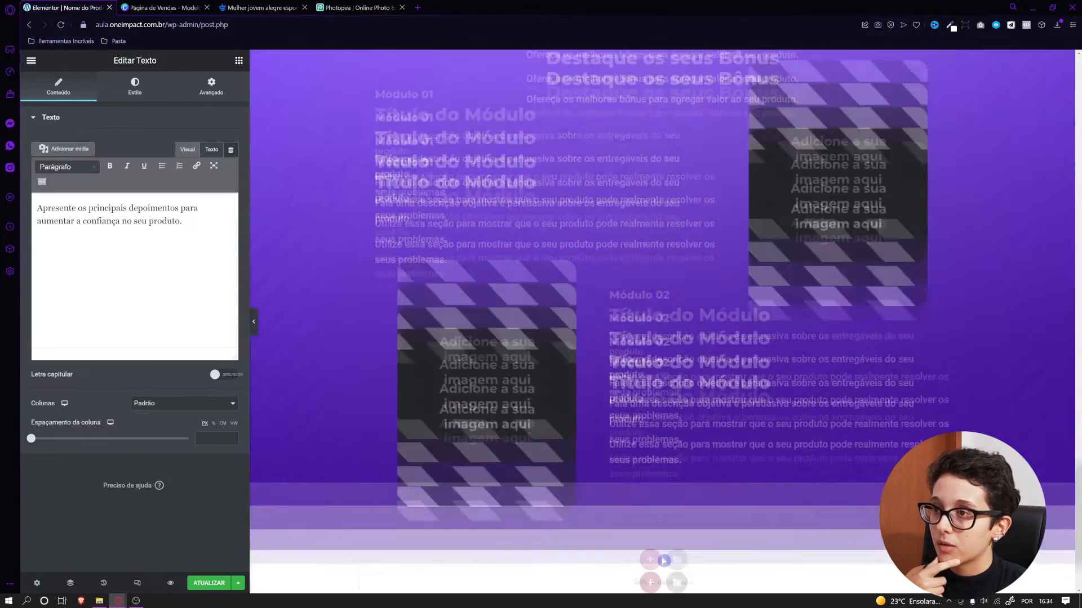
Delete the small "Módulo 01" and "Módulo 02" headings from the bonus section's two blocks
right_click(421, 179)
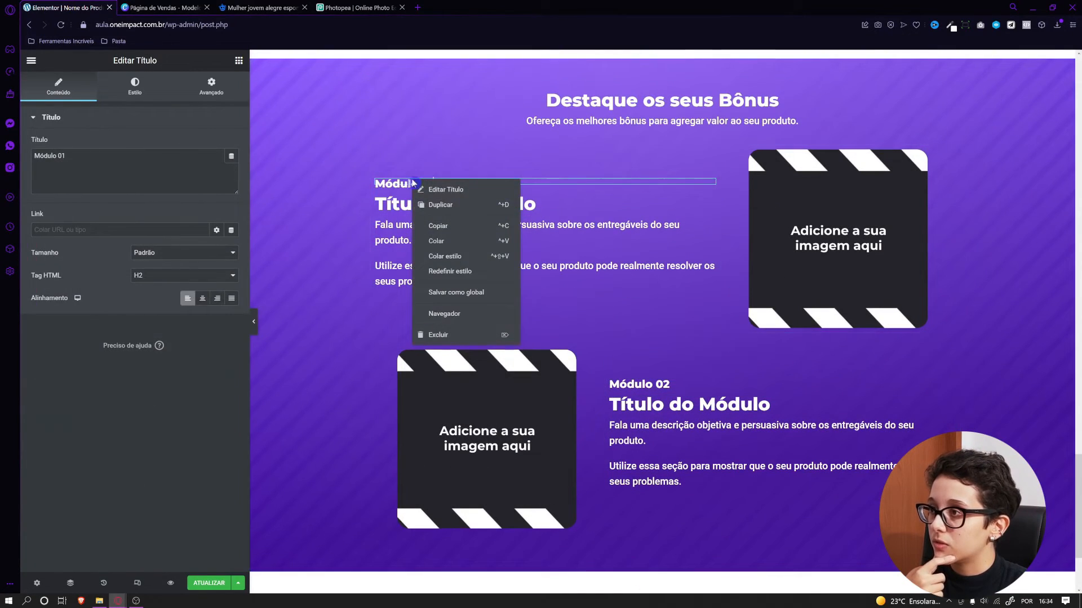
click(445, 335)
right_click(656, 388)
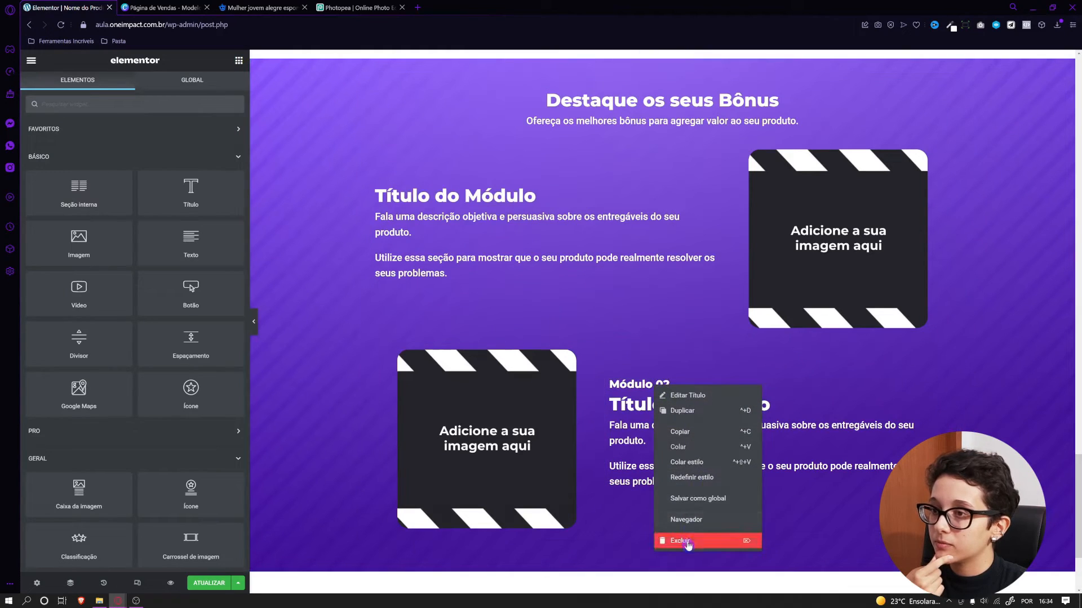
click(676, 540)
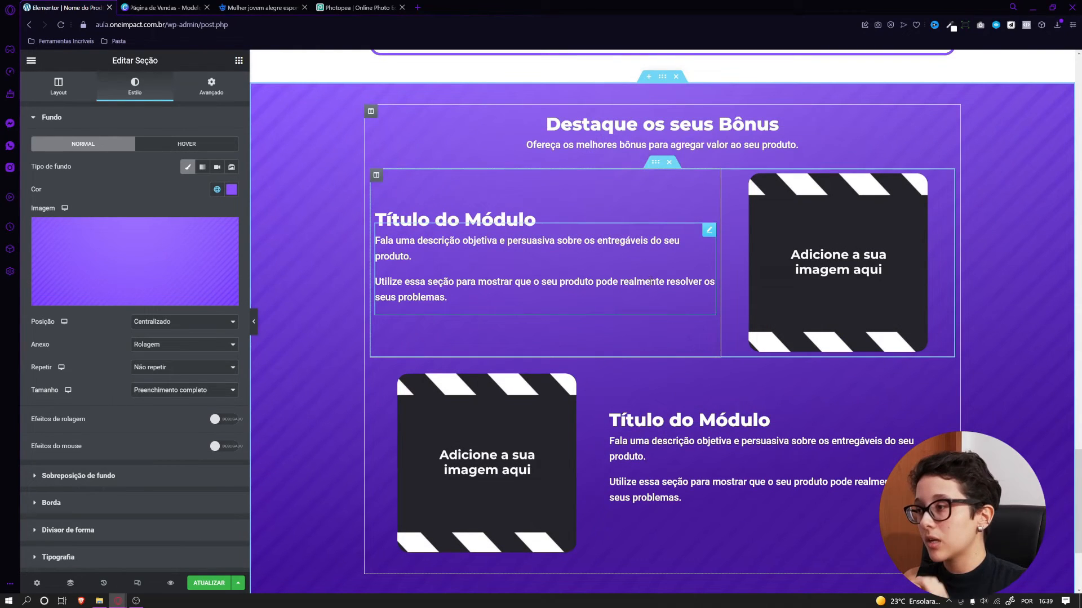
Switch to Photopea and set the pink background's Hue/Saturation lightness to -30
mouse_move(228, 289)
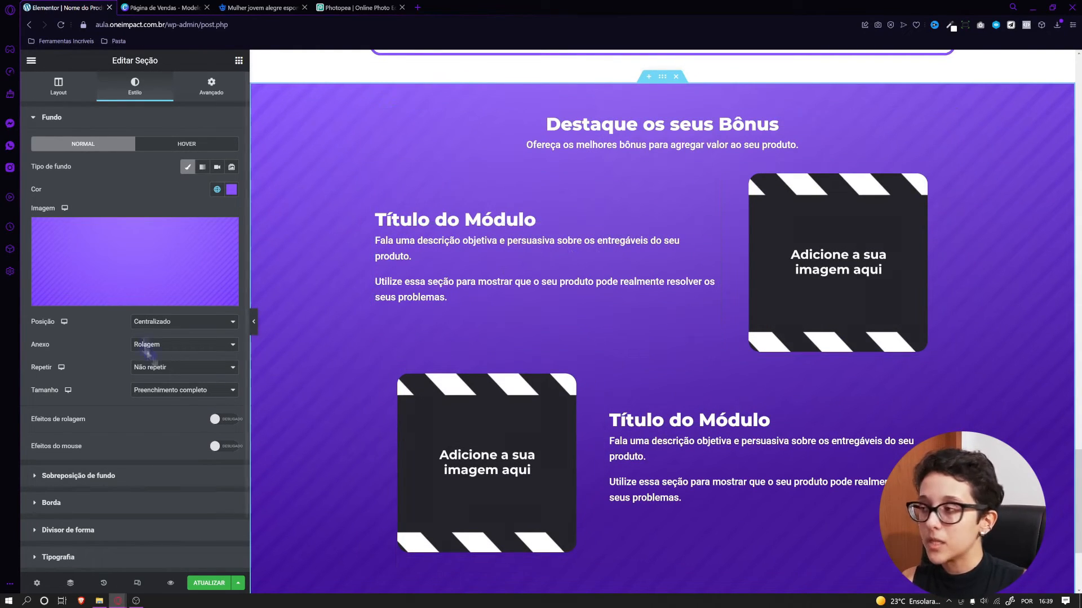
click(354, 8)
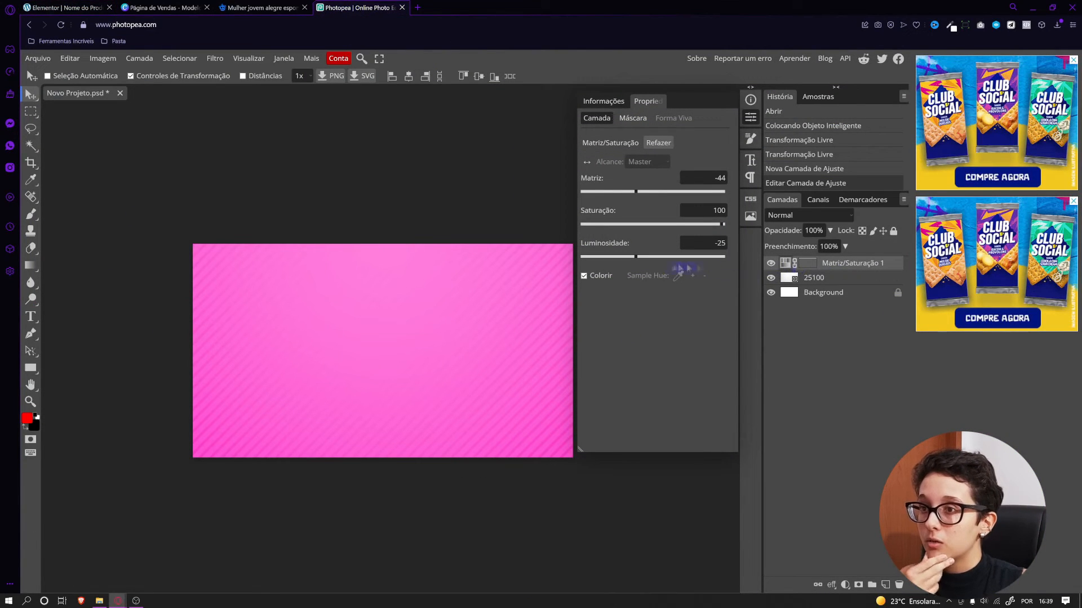
drag(634, 255, 633, 255)
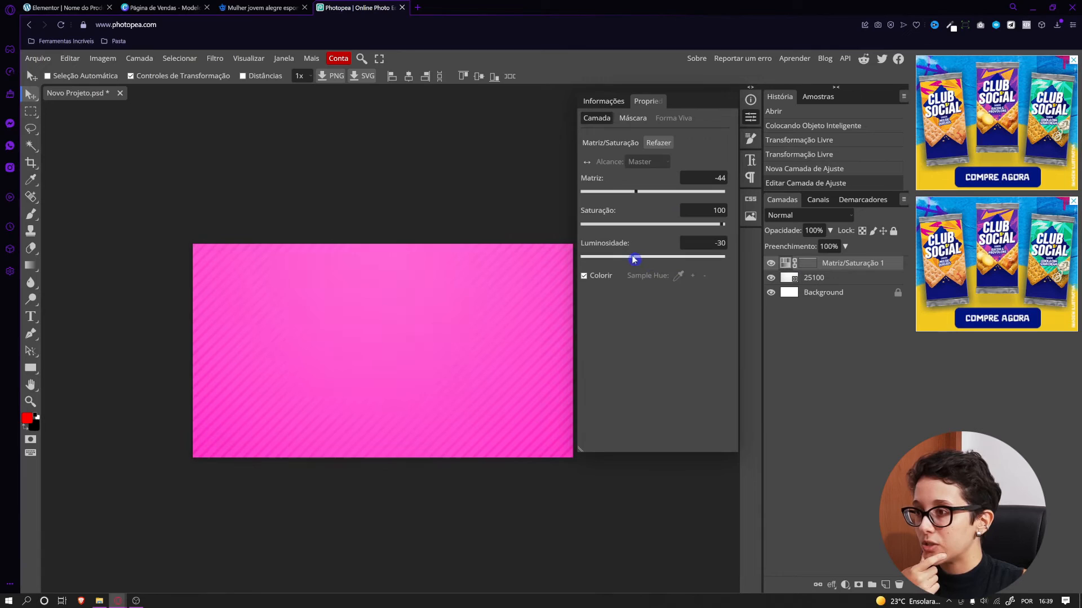
click(74, 7)
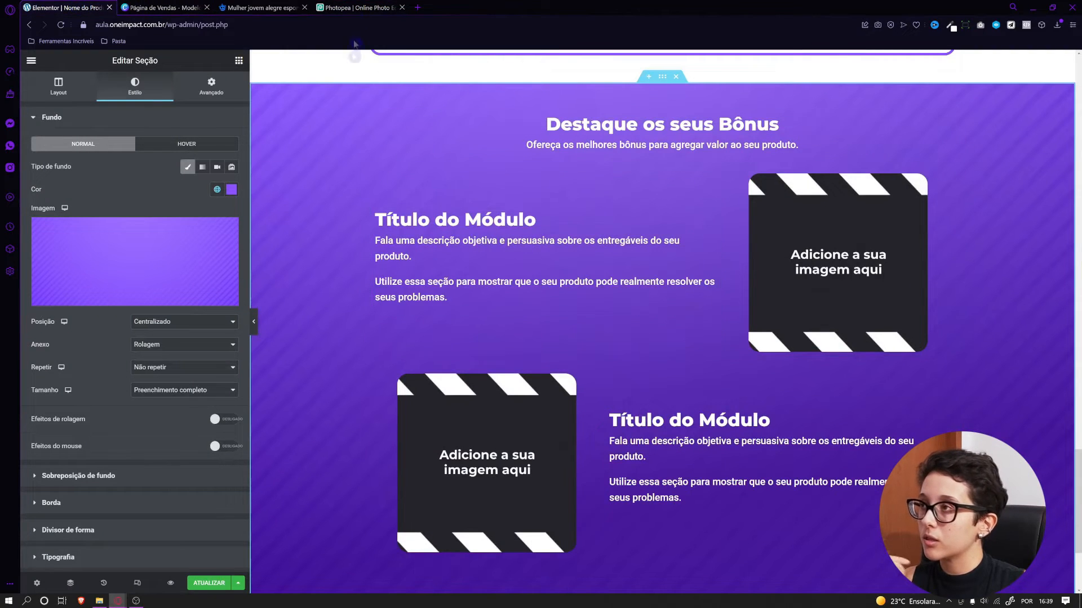
Export the pink background from Photopea as the JPG file "Novo Projeto-2.jpg" in the Arquivos de Base folder
click(355, 8)
click(37, 58)
mouse_move(96, 214)
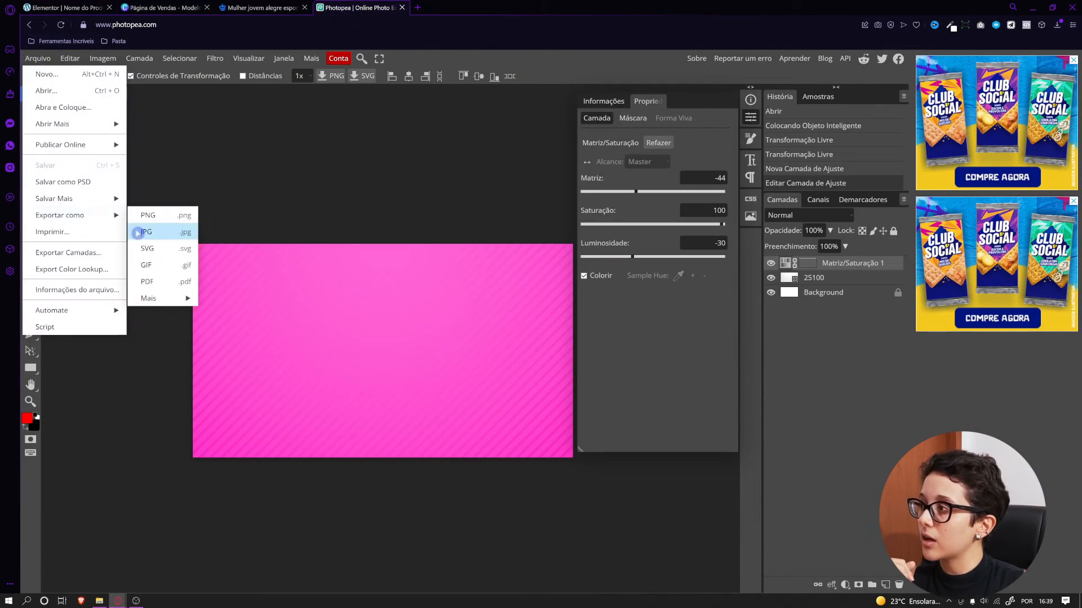
click(143, 234)
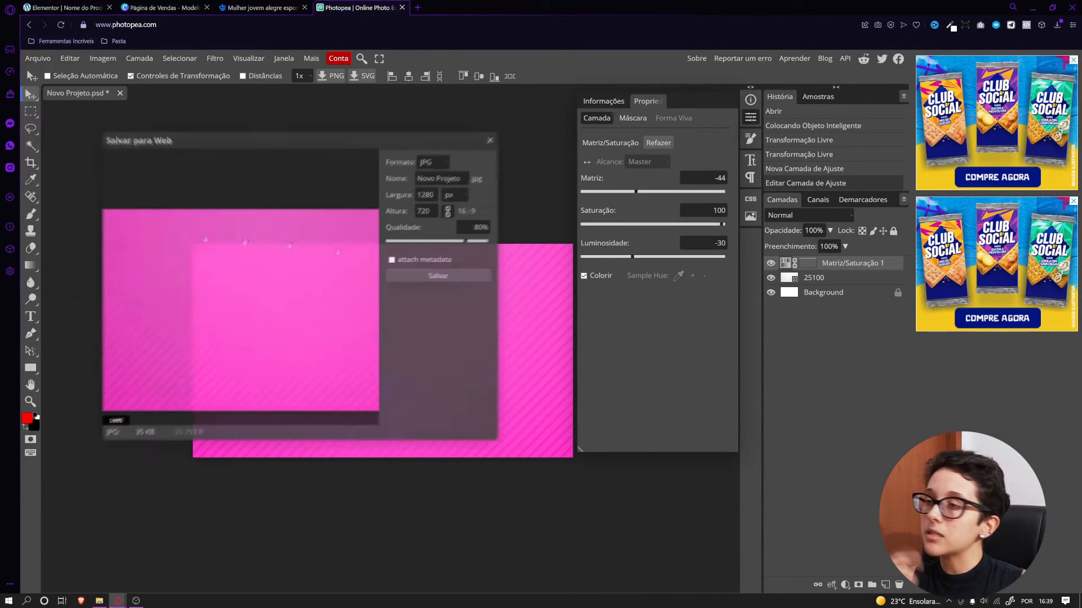
click(440, 277)
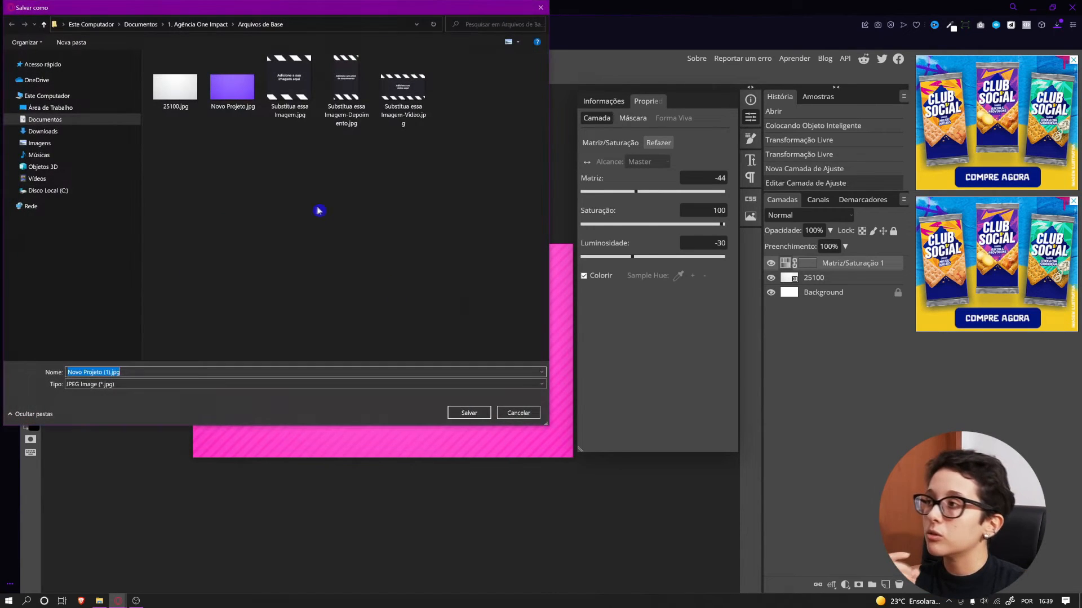
click(221, 96)
double_click(248, 373)
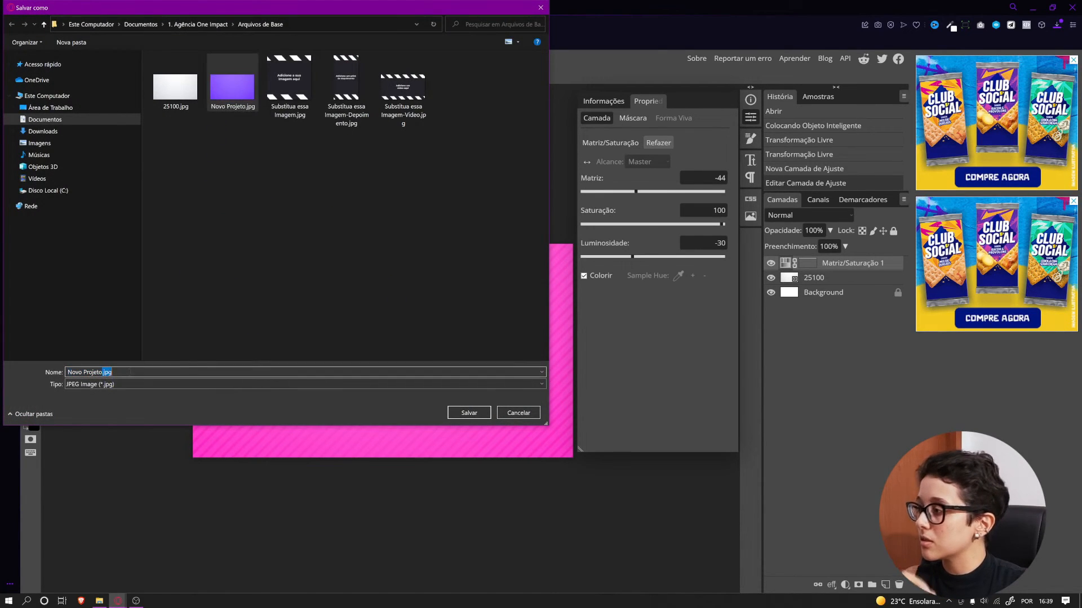
key(Return)
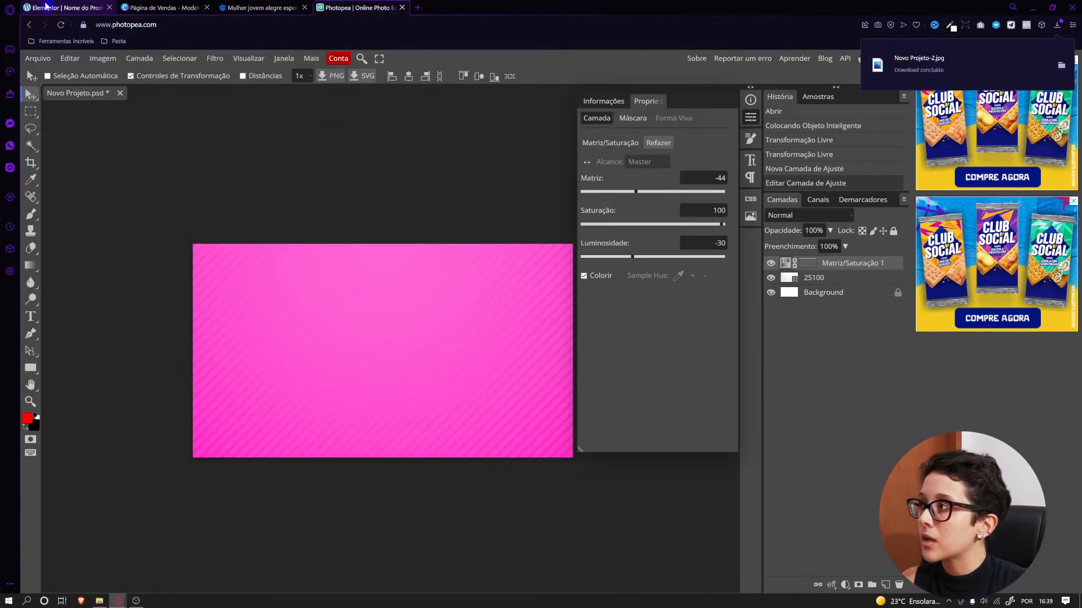
Switch to Elementor and replace the bonus section's background image with the uploaded pink "Novo Projeto-2.jpg"
click(65, 8)
click(99, 601)
click(385, 236)
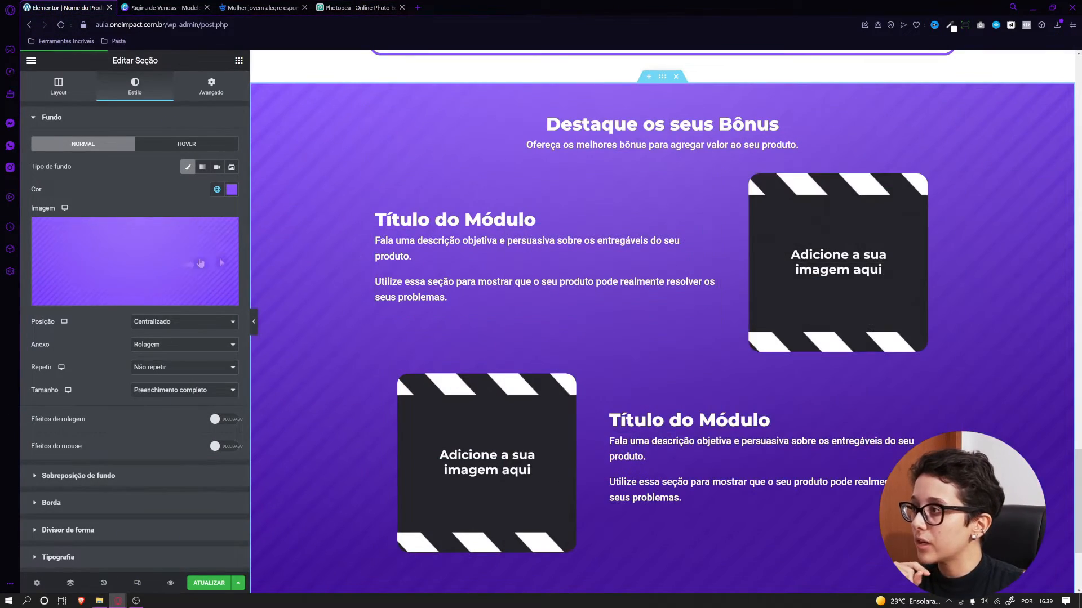
click(199, 259)
click(99, 601)
drag(823, 367, 307, 397)
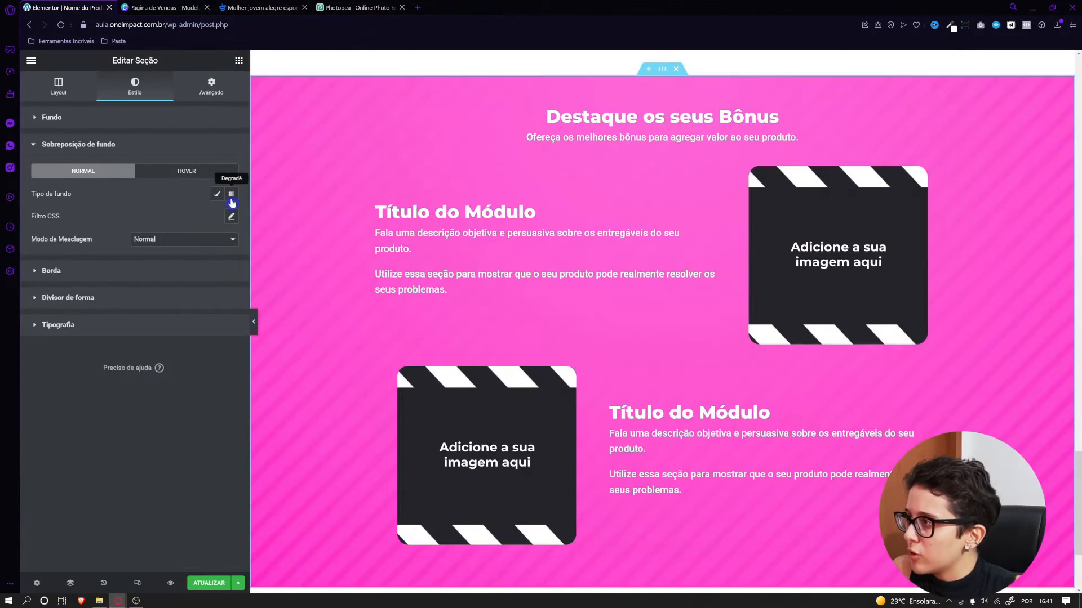
Give the bonus section a gradient background overlay with a fully transparent first colour and secondary colour #660025C4
click(231, 195)
click(231, 217)
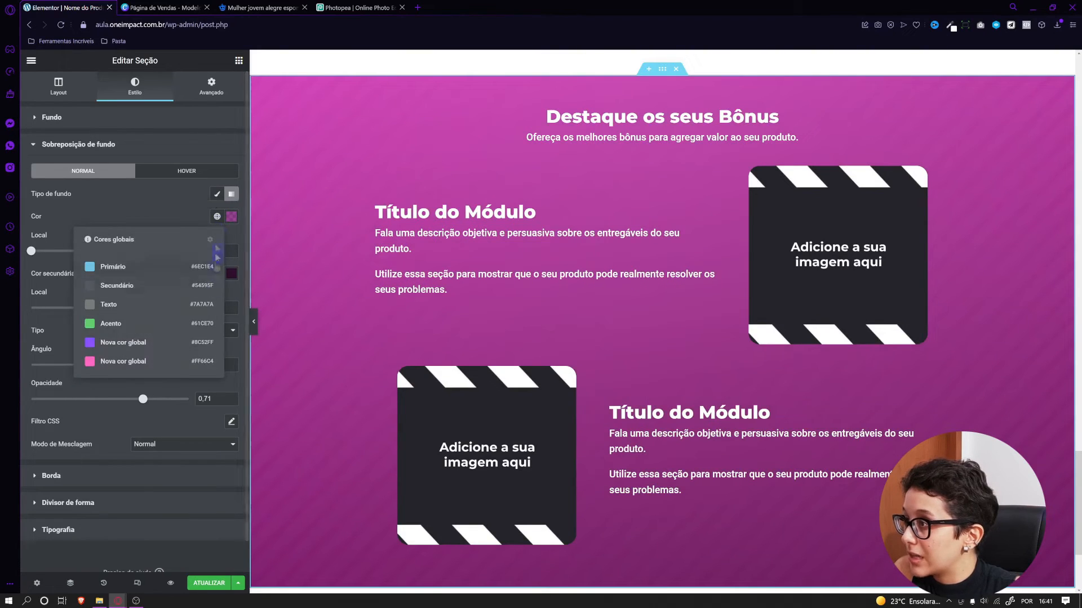
drag(192, 367, 92, 366)
click(179, 217)
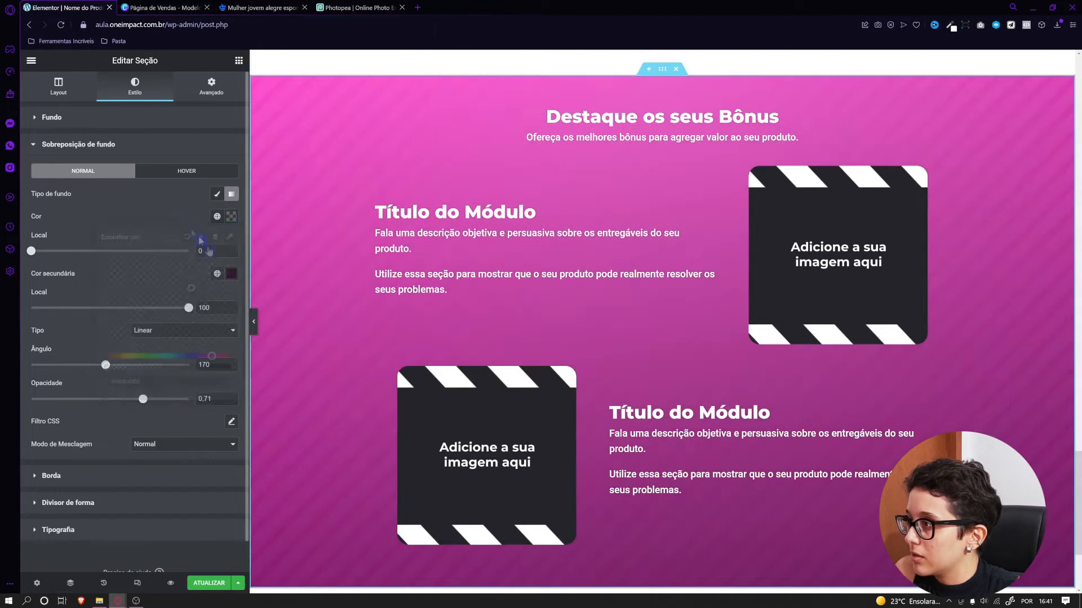
click(231, 274)
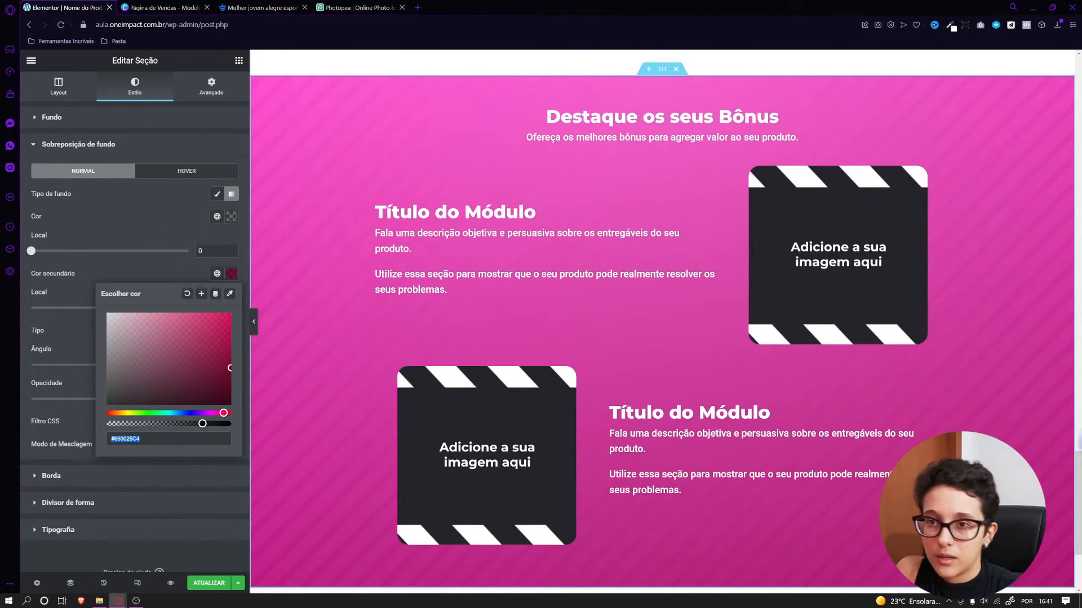
mouse_move(1078, 481)
mouse_down()
mouse_move(1079, 447)
mouse_move(1080, 487)
mouse_up()
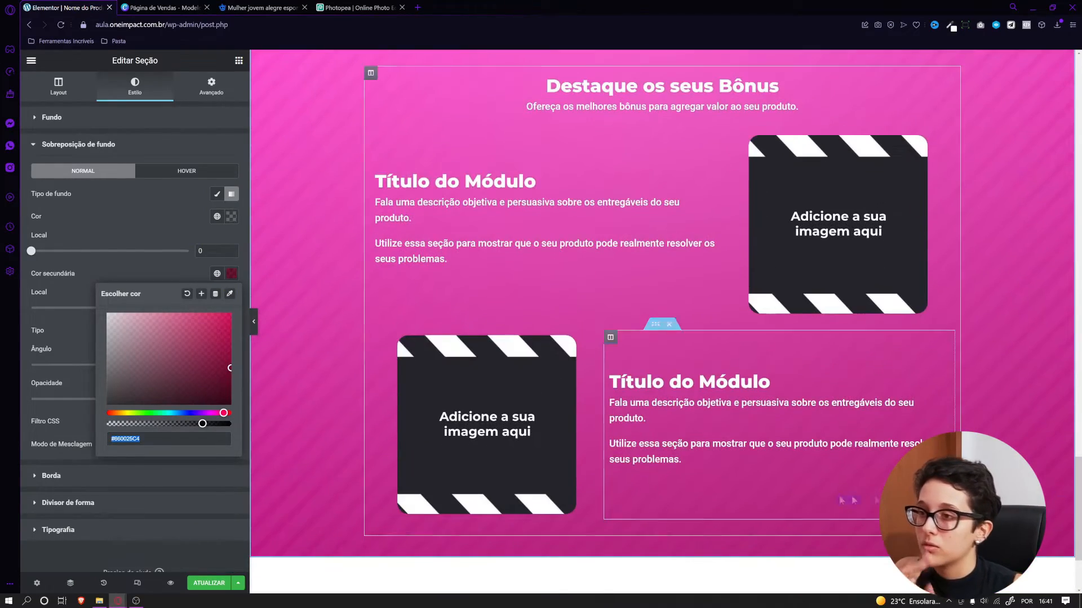
drag(1079, 503, 1079, 496)
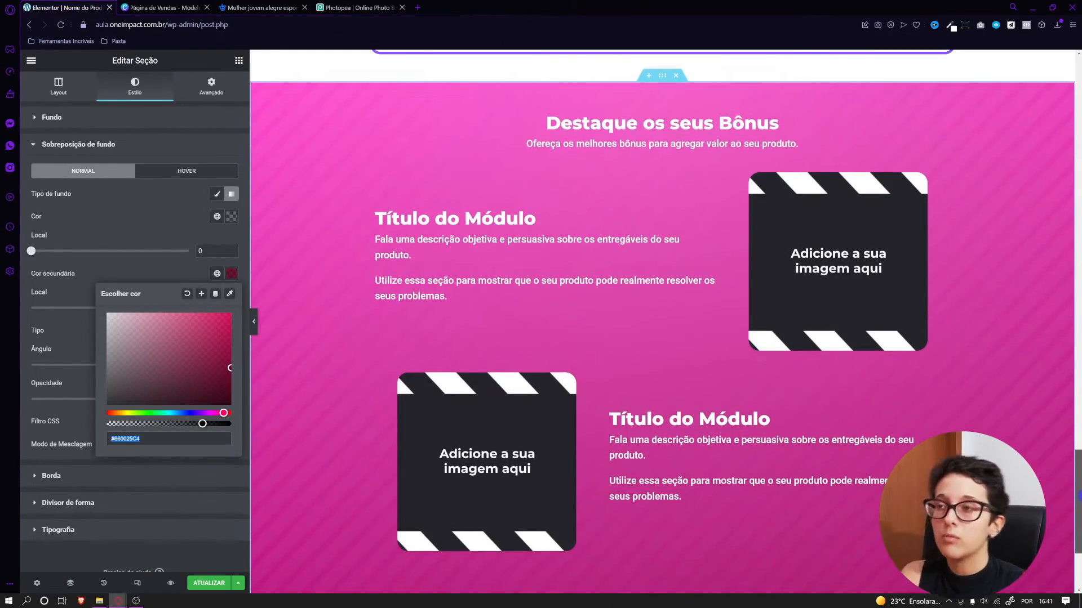
click(185, 209)
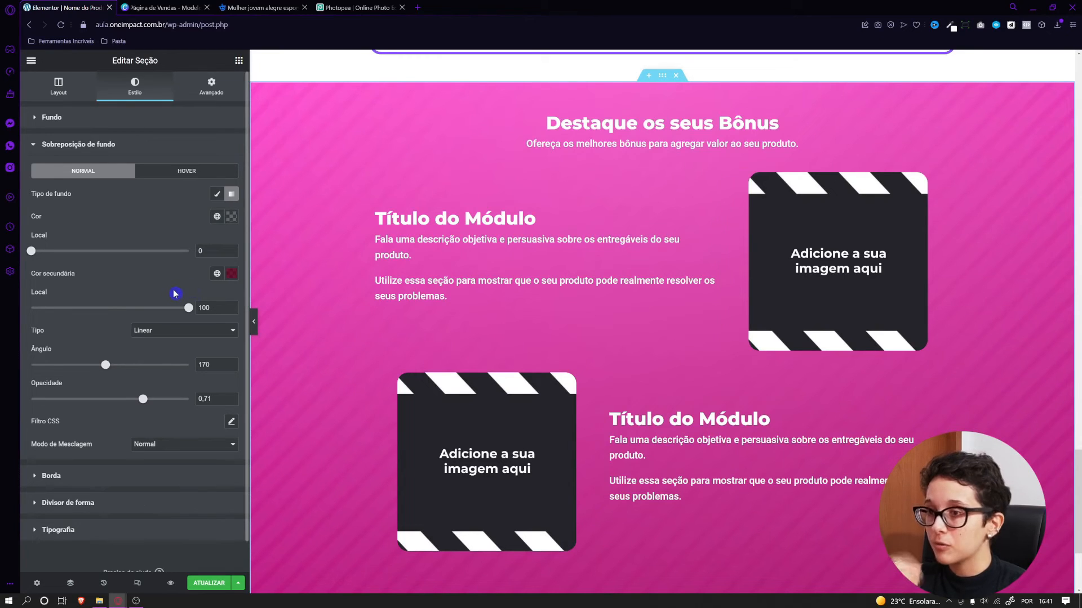
Change the headings of both bonus blocks to "Título do Bônus"
scroll(605, 534, down, 1)
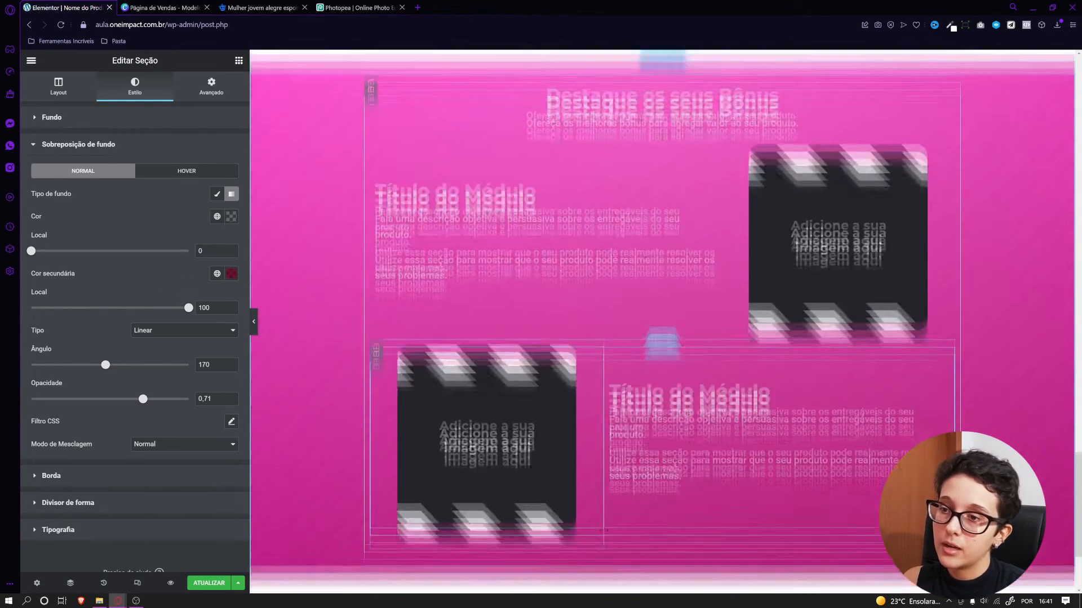
scroll(603, 532, up, 1)
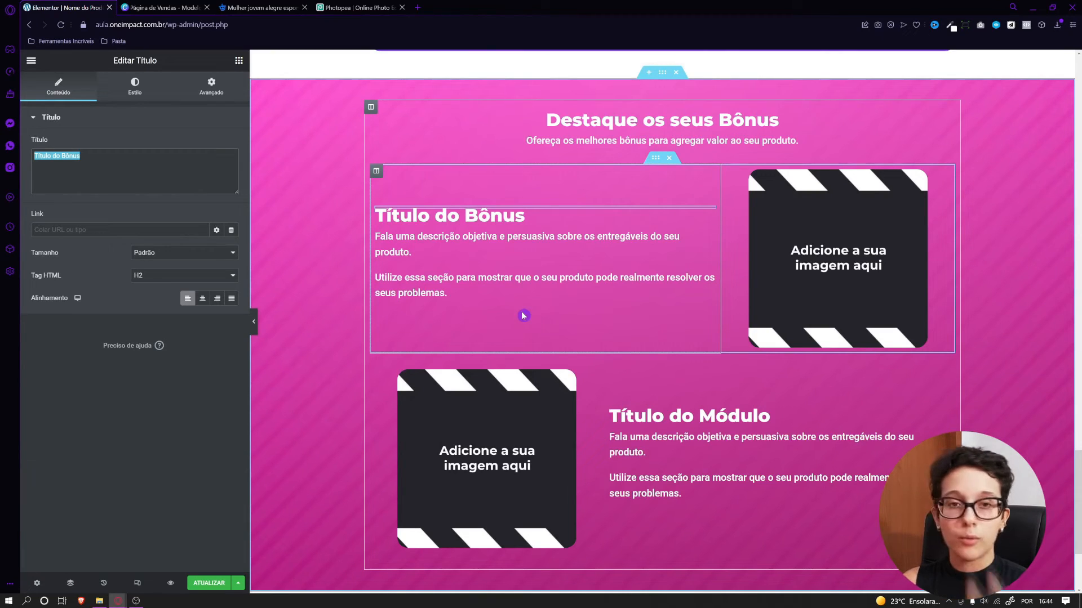
click(767, 417)
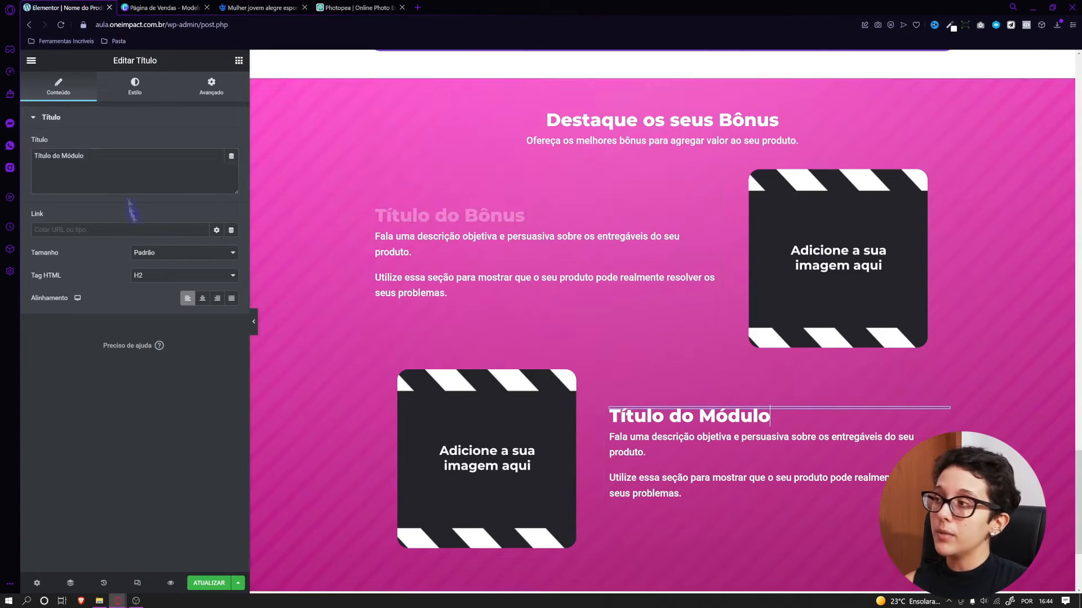
triple_click(120, 156)
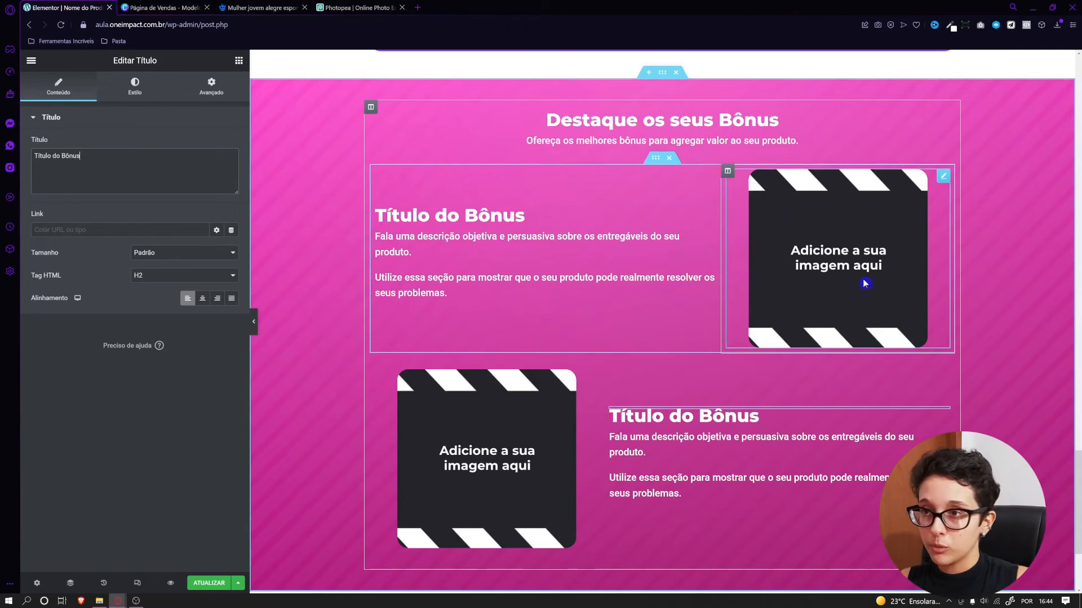
Replace the placeholder images in both bonus blocks with the e-book mockup "ebook-imagem2-1.png" from the media library
click(855, 258)
click(135, 202)
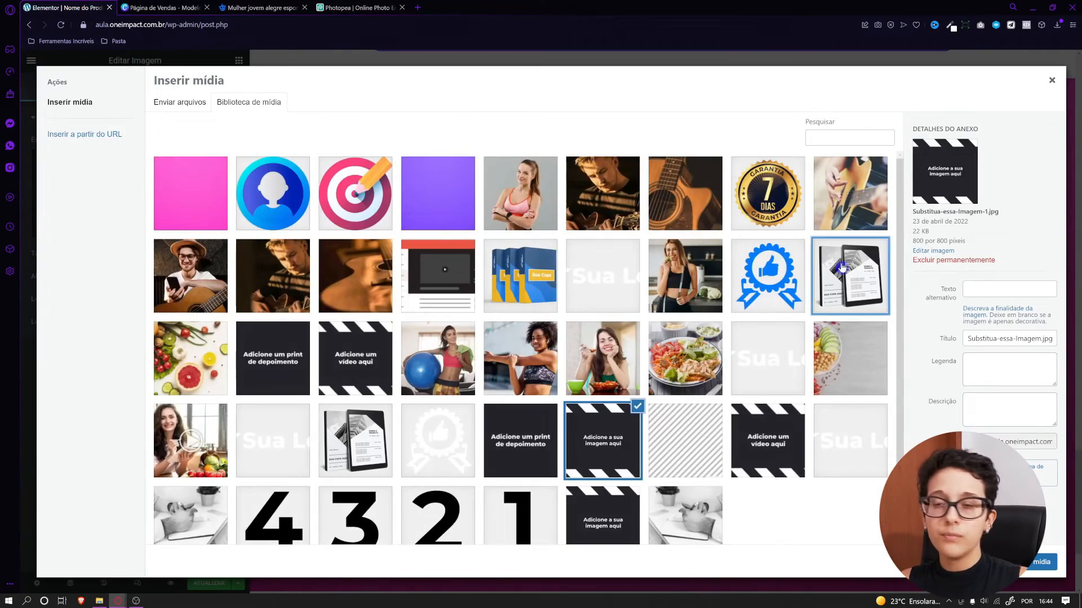
click(841, 267)
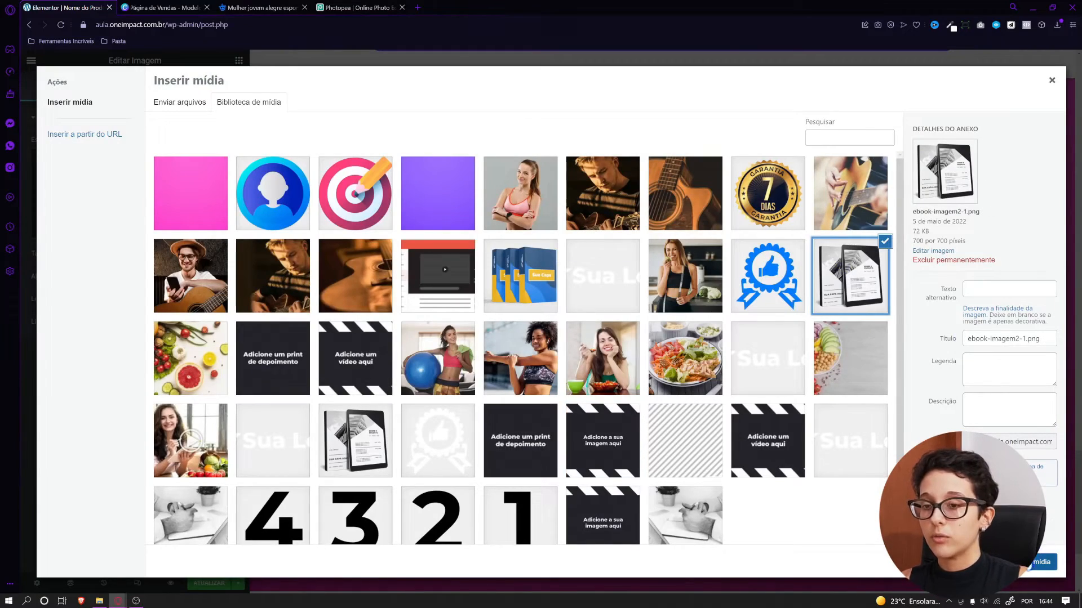
click(1030, 566)
click(484, 434)
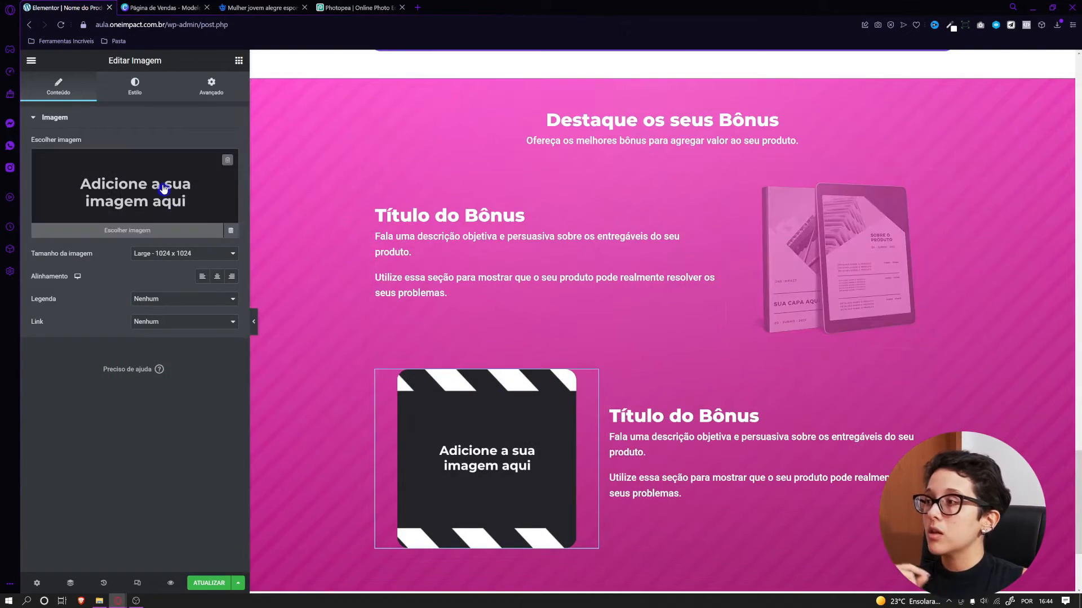
click(163, 188)
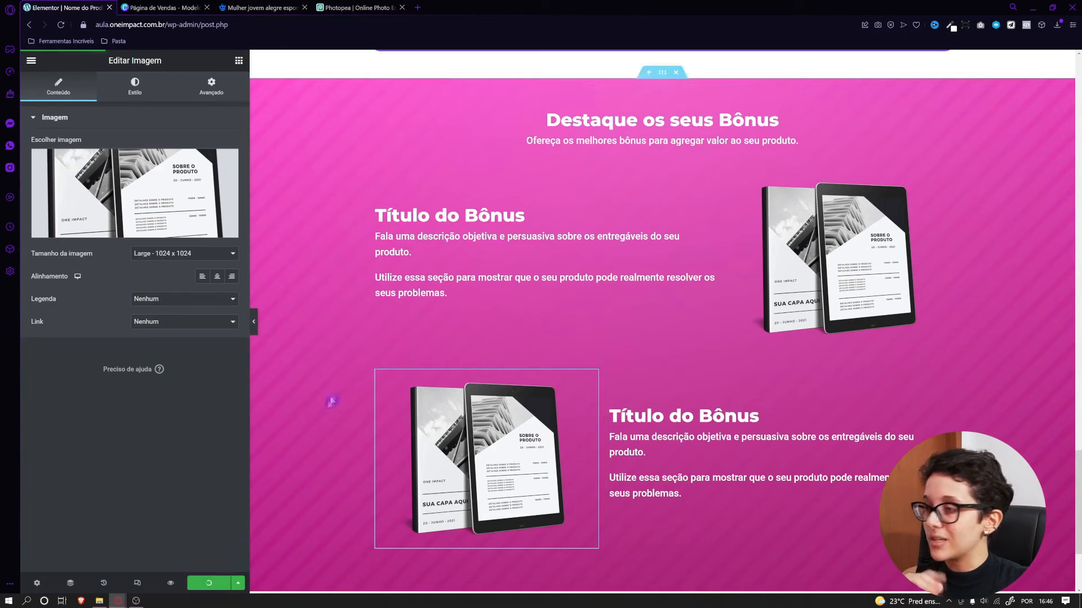
Following Canva's offer section, copy the "Soluções do Seu Produto" section below the bonuses, keeping only its heading and subtitle
click(188, 8)
scroll(360, 400, down, 8)
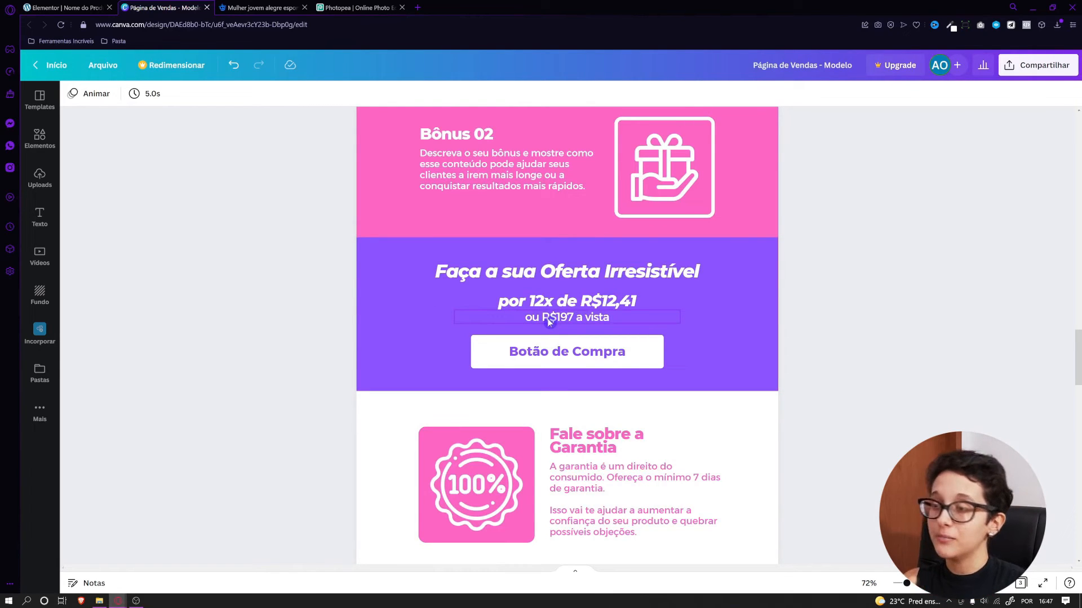
click(28, 8)
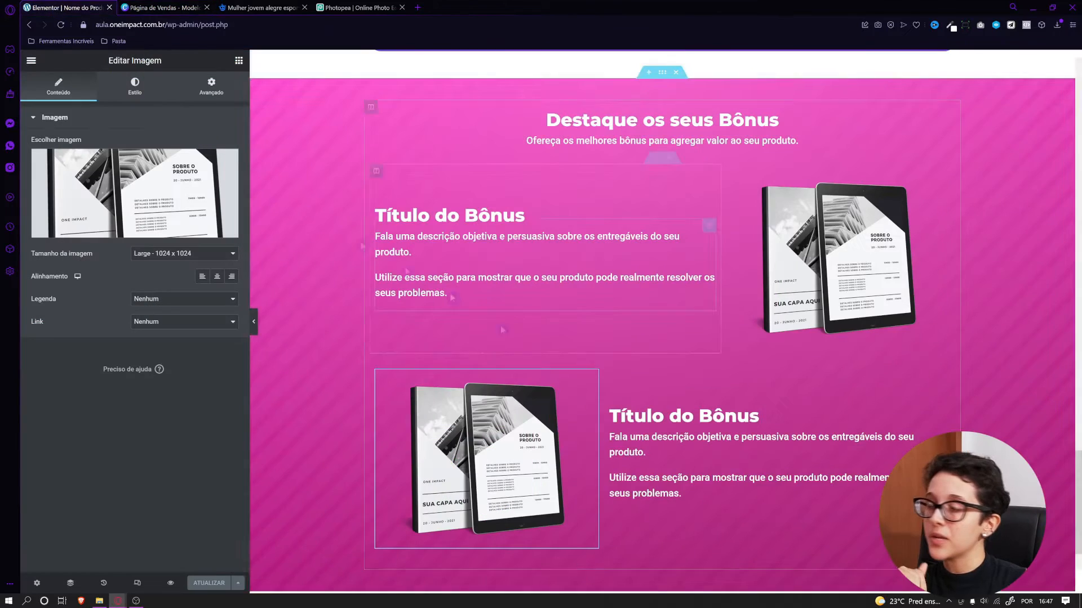
drag(1078, 479, 1078, 217)
right_click(662, 230)
click(691, 285)
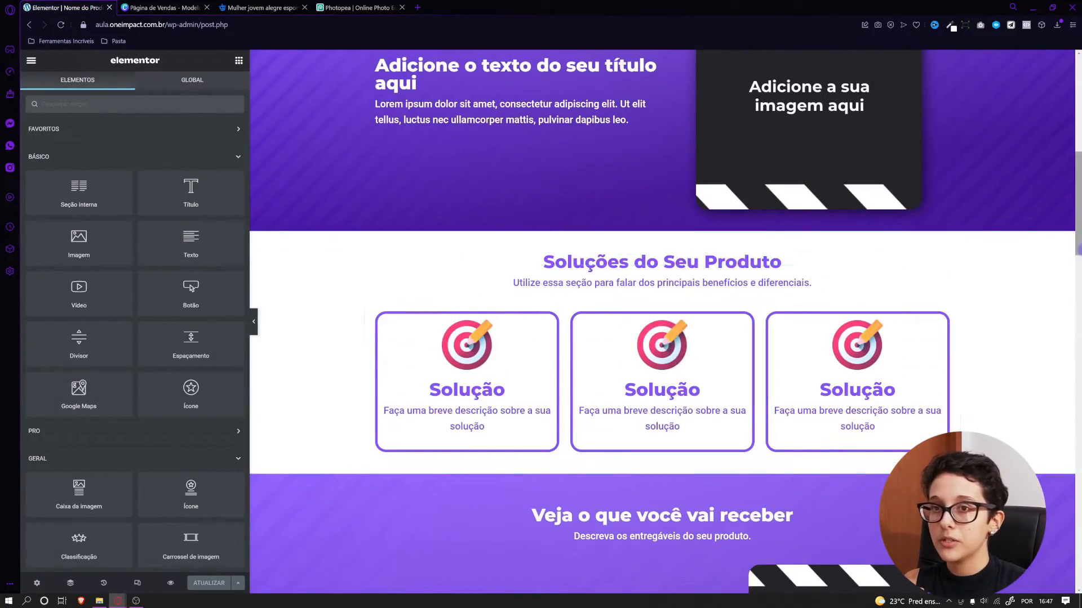
scroll(597, 417, down, 20)
right_click(508, 544)
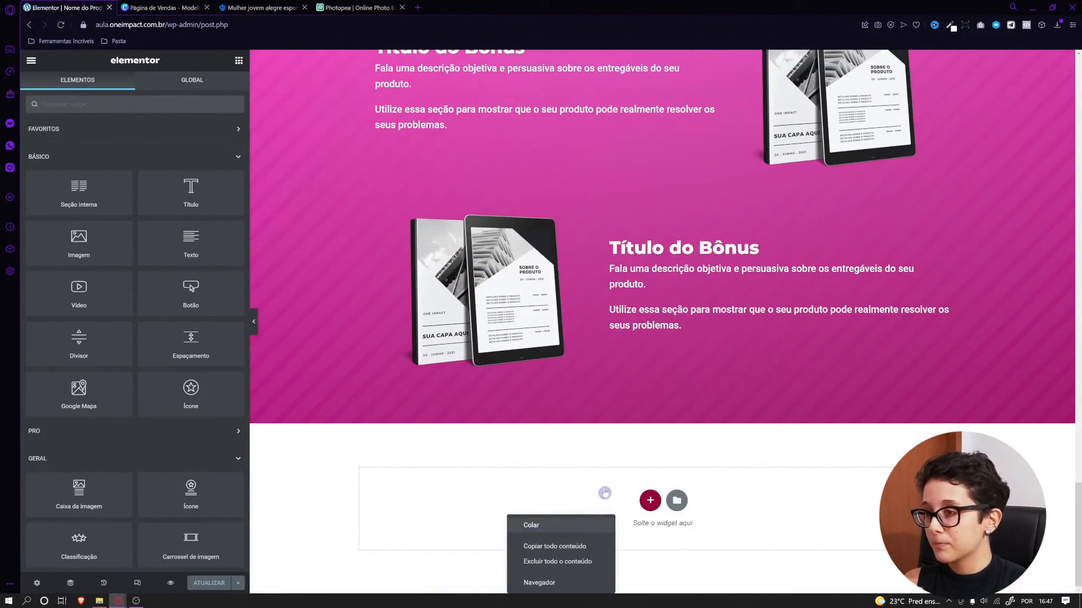
click(531, 525)
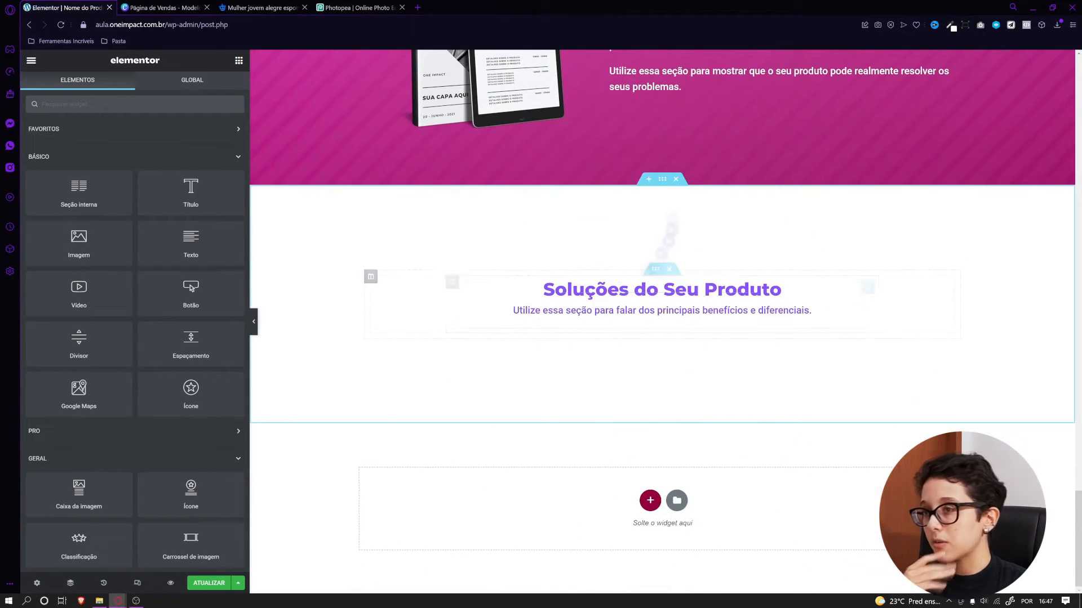
Set the copied section's classic background to the purple striped image "Novo-Projeto.jpg" from the media library
key(ctrl+Tab)
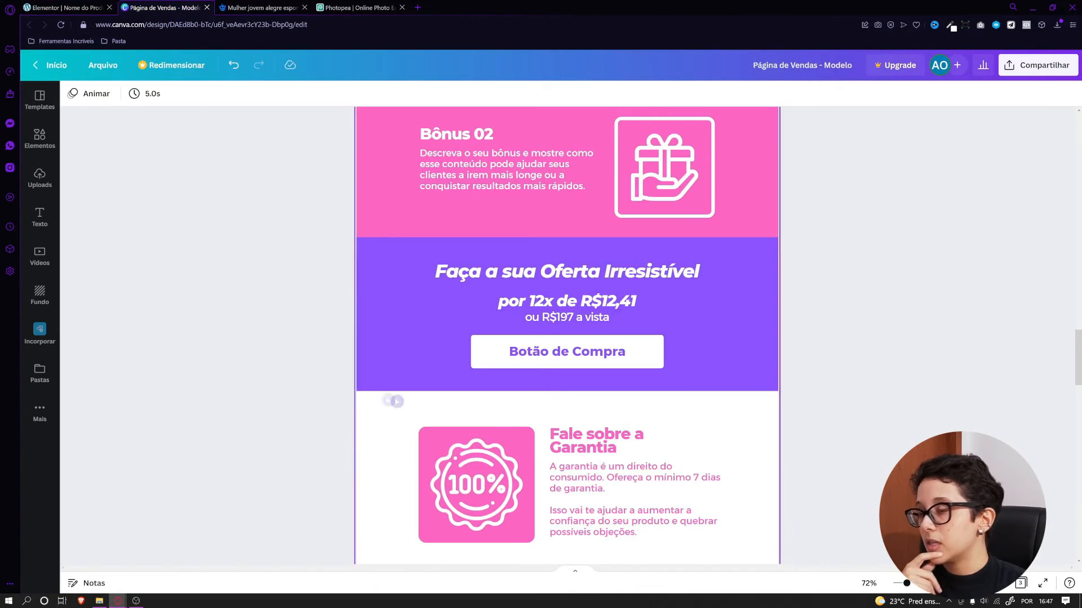
key(ctrl+shift+Tab)
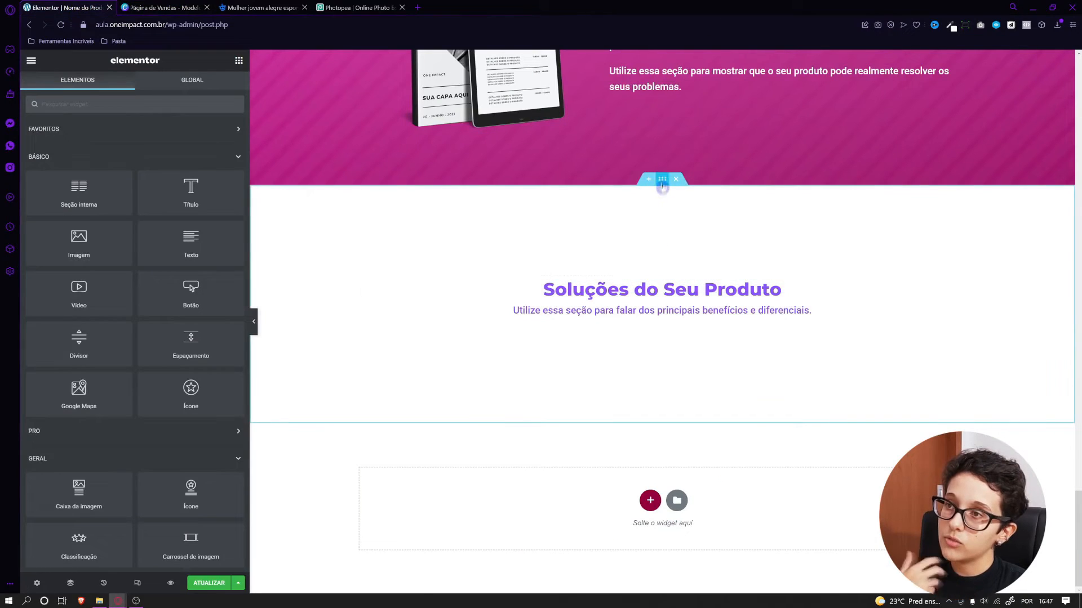
click(662, 186)
click(134, 85)
click(186, 165)
click(120, 268)
click(438, 195)
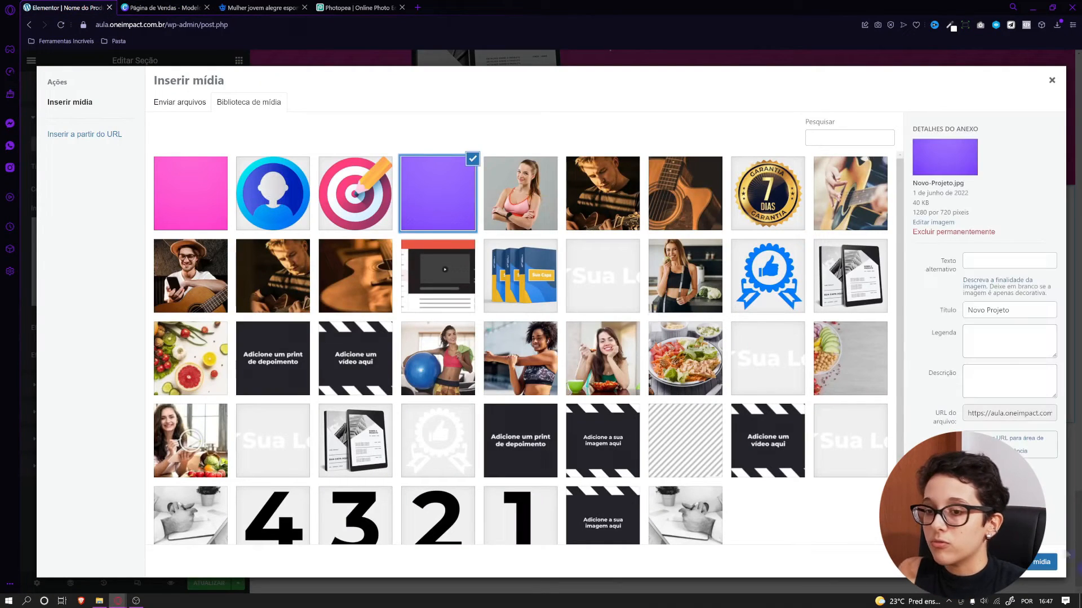
click(1029, 565)
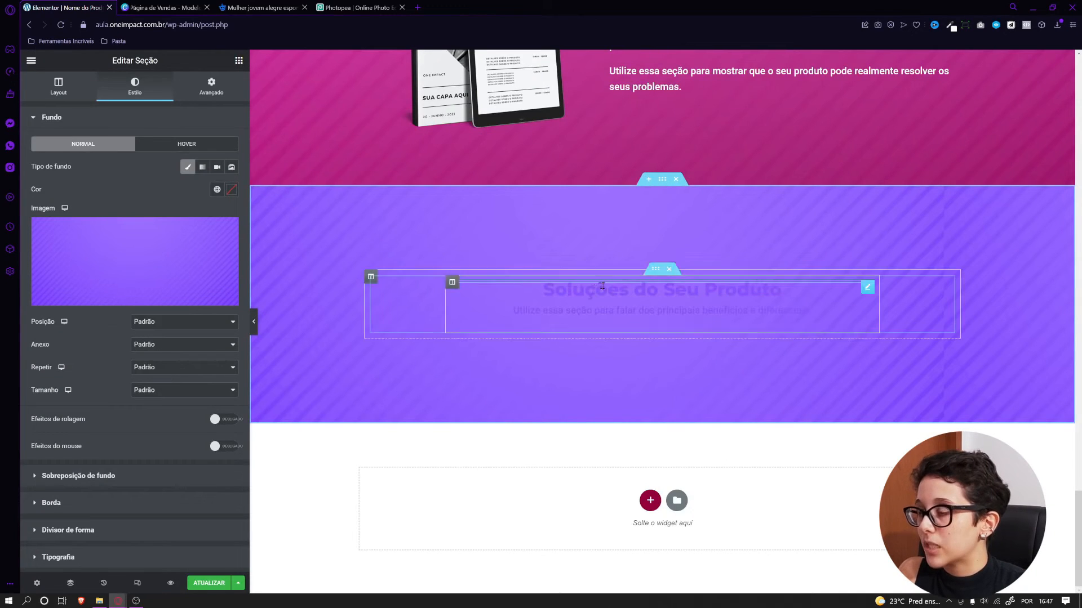
Set the purple section heading's text colour to white and its font size to 38 px
click(653, 290)
click(135, 85)
click(231, 145)
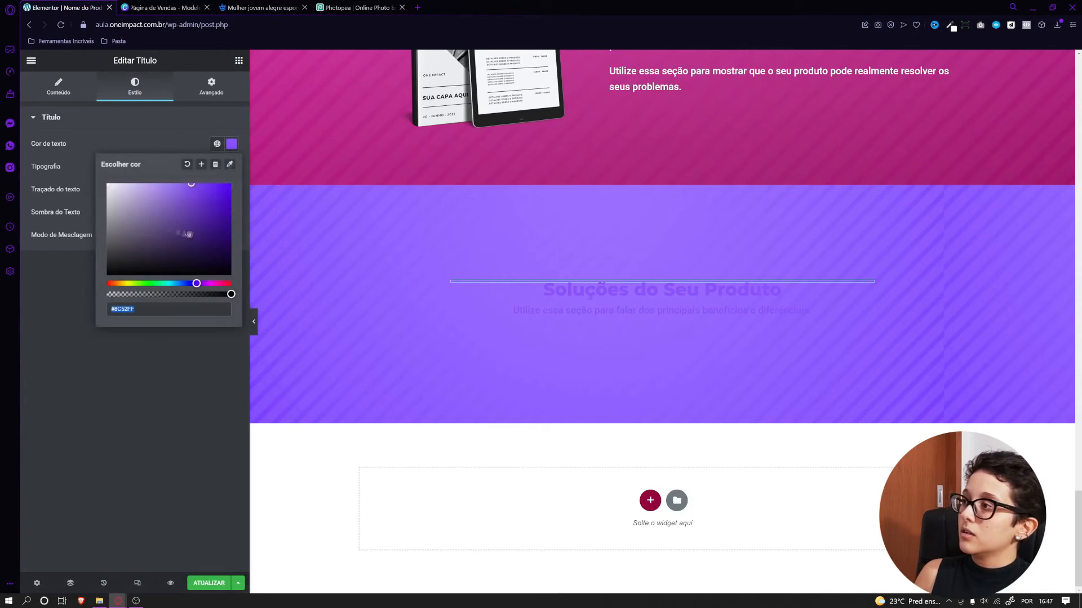
drag(191, 234, 58, 96)
click(140, 144)
click(231, 168)
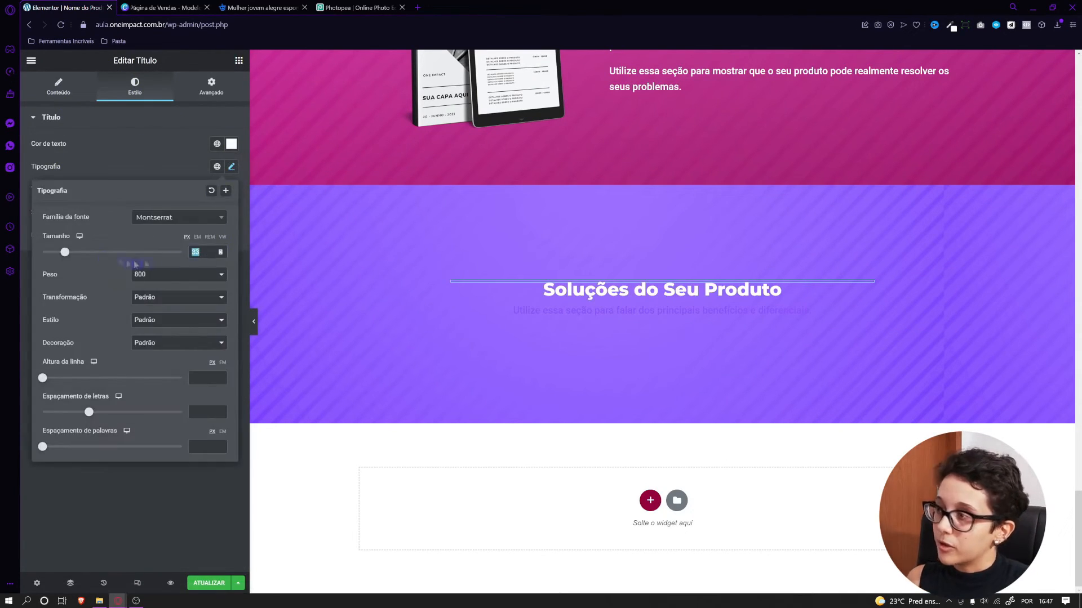
text(38)
Replace the text of the purple section's heading with "Oferta por tempo limitado!"
click(46, 92)
drag(84, 156, 123, 182)
text(Ofe)
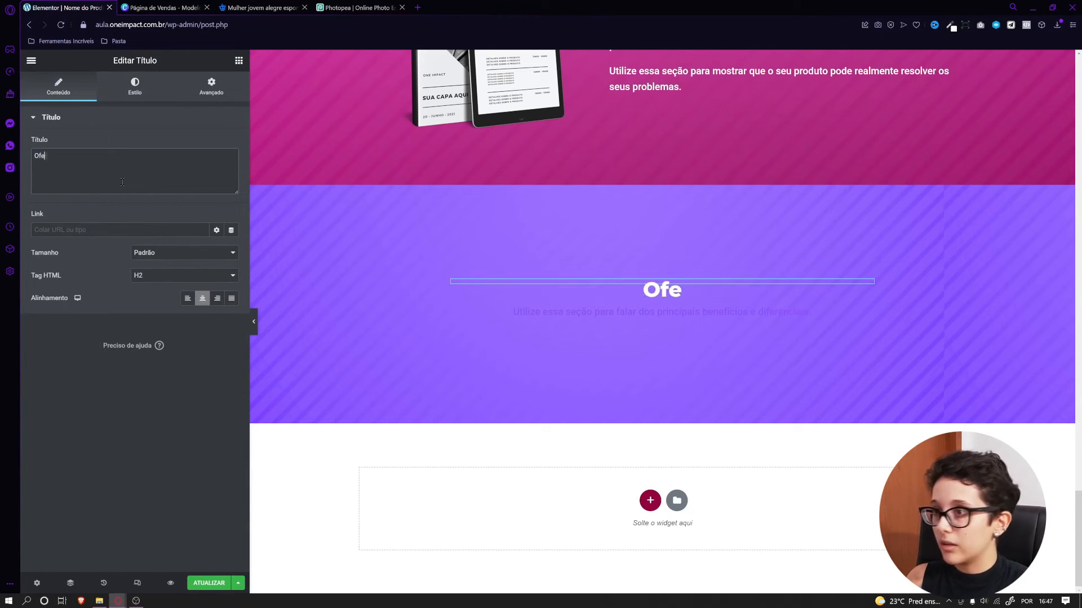
text(rta por limitado!)
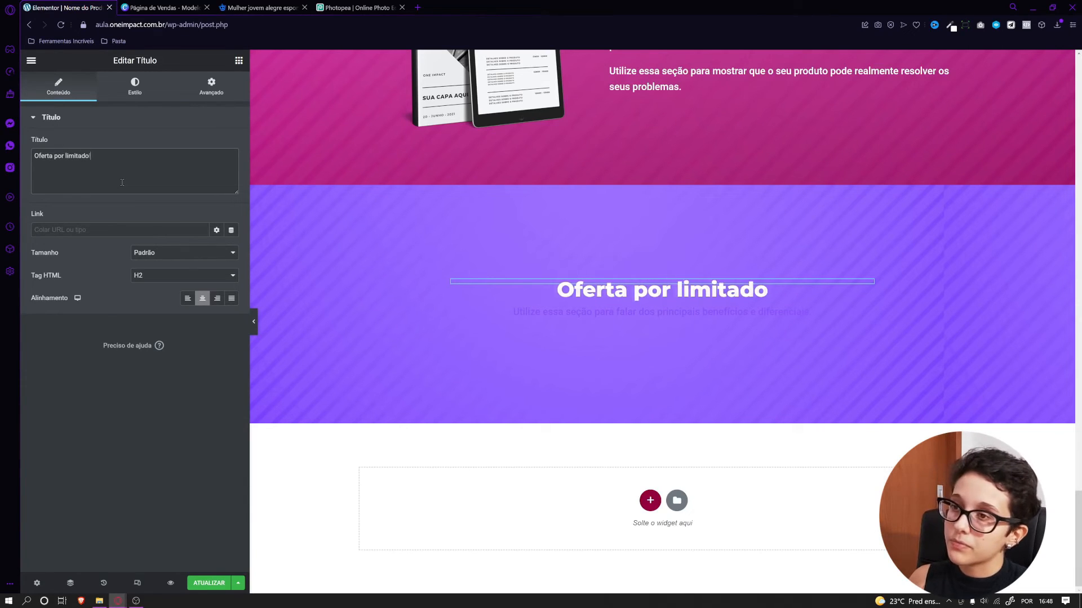
text(tempo)
Copy the installment line "por 12x de R$12,41" from the Canva model and paste it over the subtitle below the offer heading
key(ctrl+Tab)
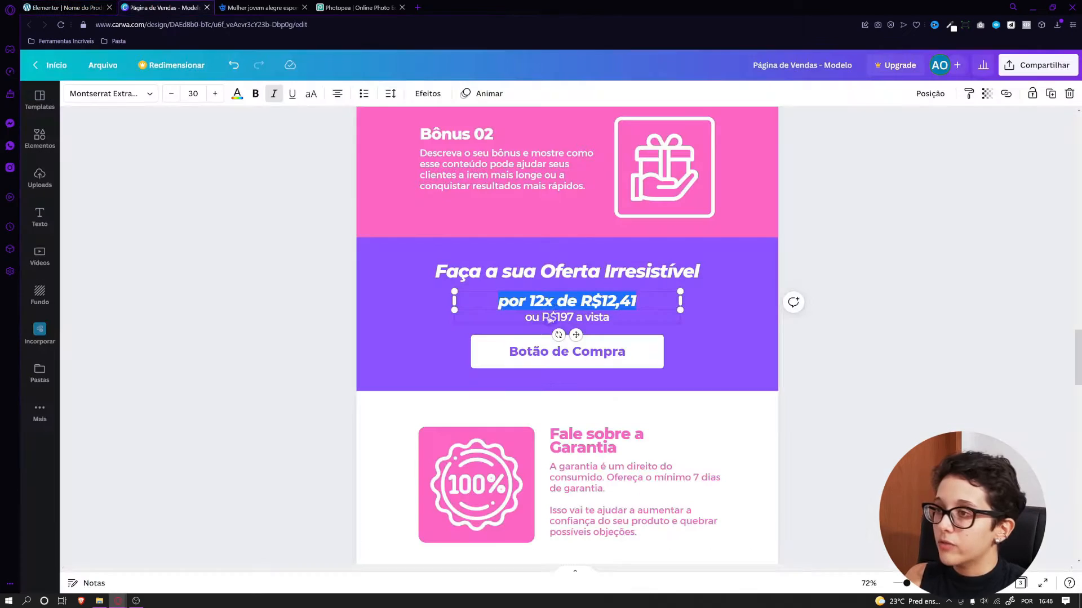
click(51, 10)
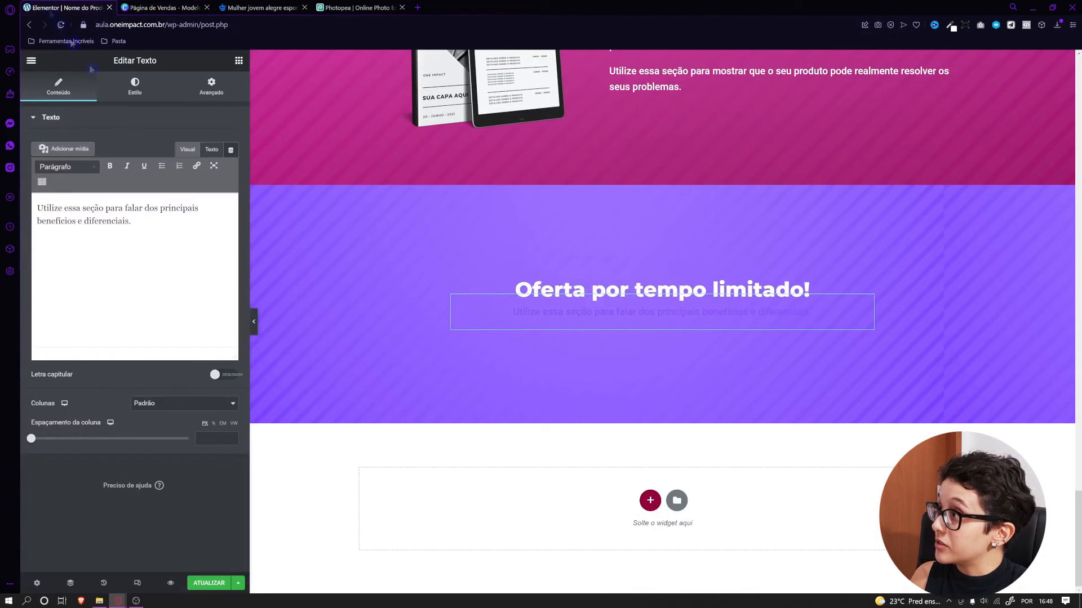
triple_click(158, 237)
right_click(114, 225)
click(173, 285)
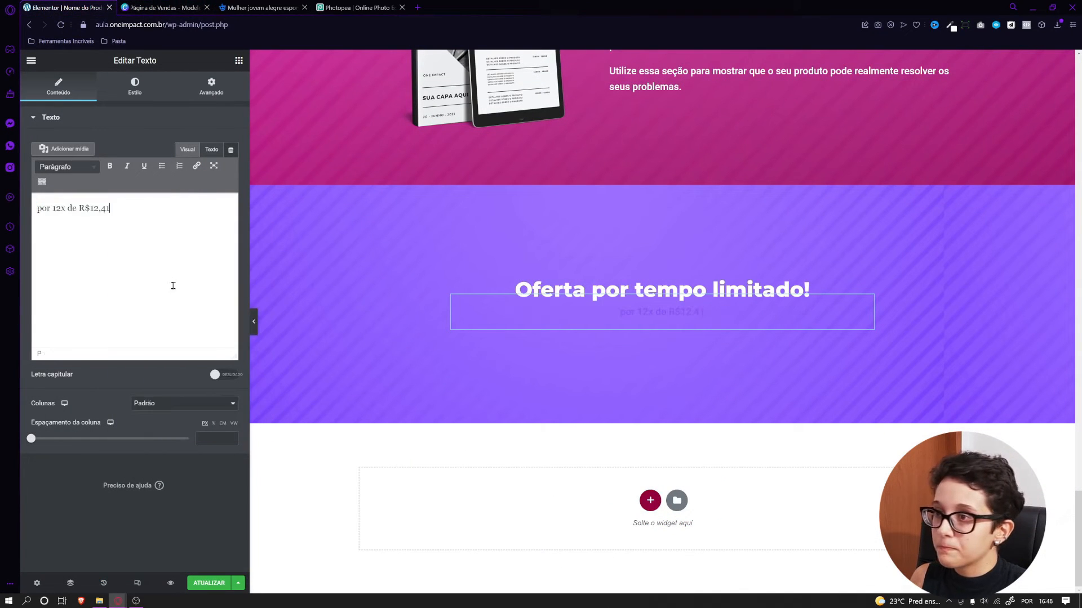
Set the text colour of the installment price line to white
click(133, 97)
click(231, 167)
drag(158, 230, 54, 142)
click(120, 168)
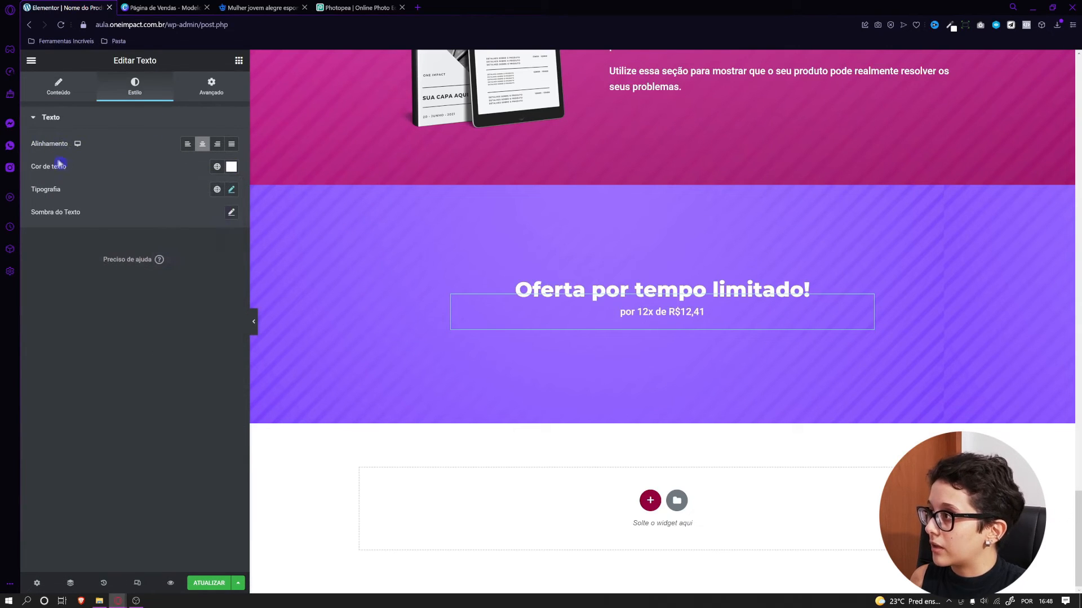
Set the installment price line's typography to 35 px, weight 800 and italic, following the Canva model
click(231, 191)
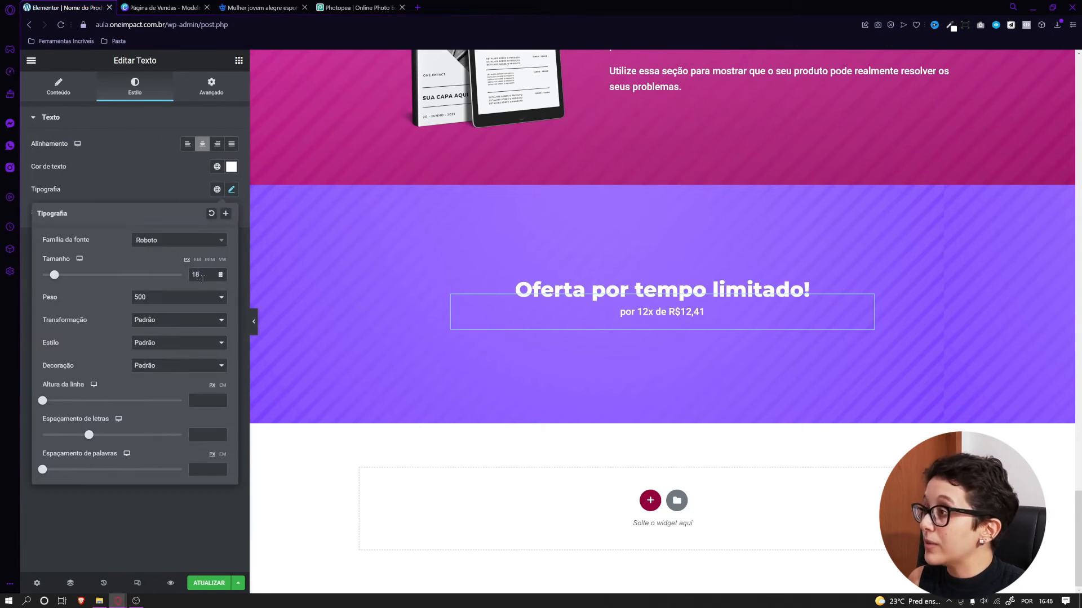
text(35)
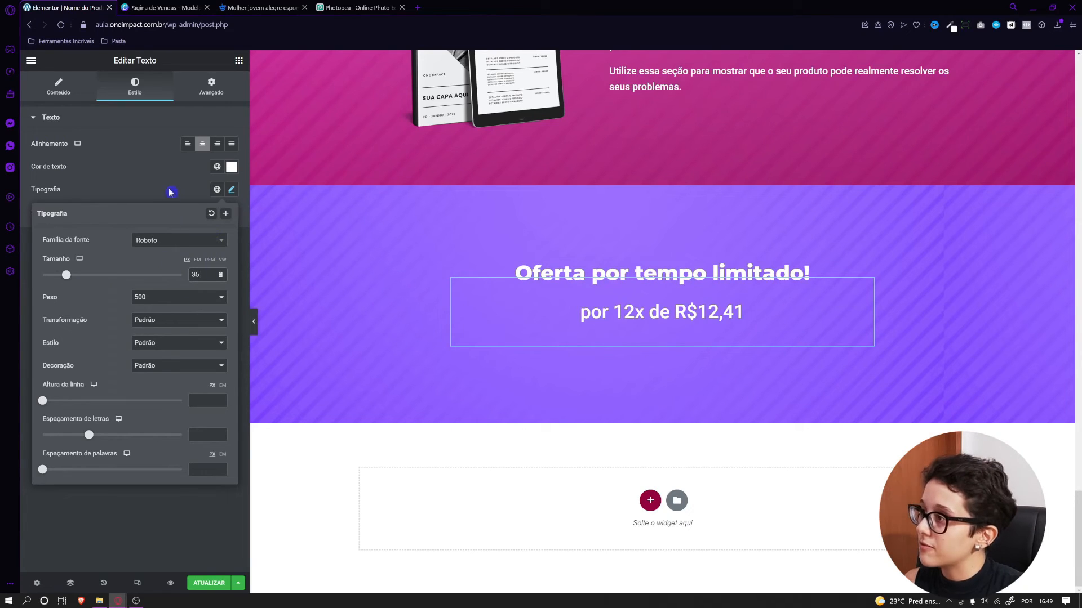
click(171, 304)
click(150, 367)
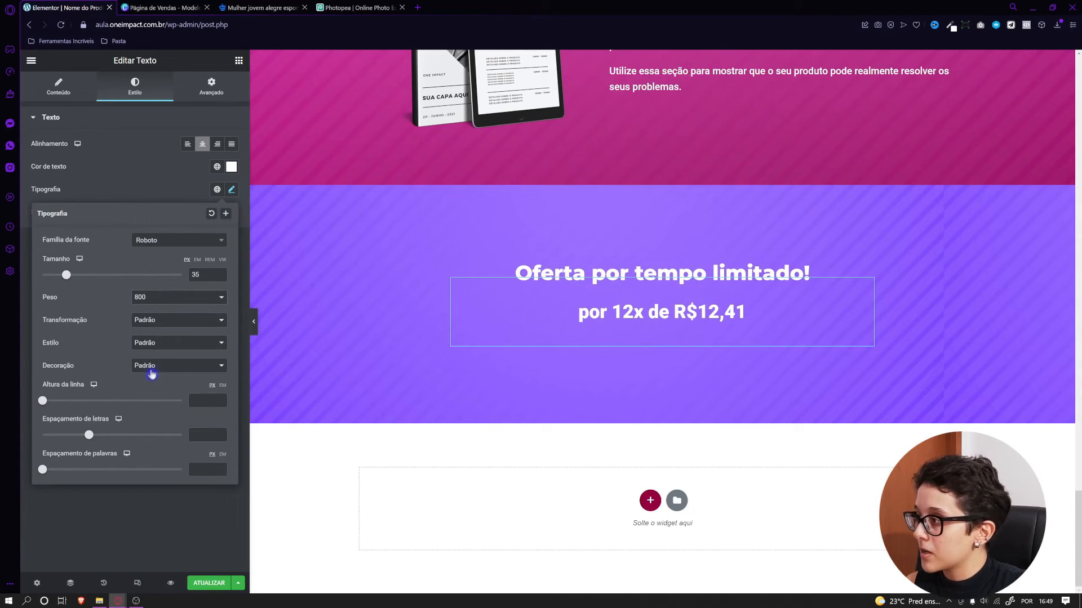
click(169, 8)
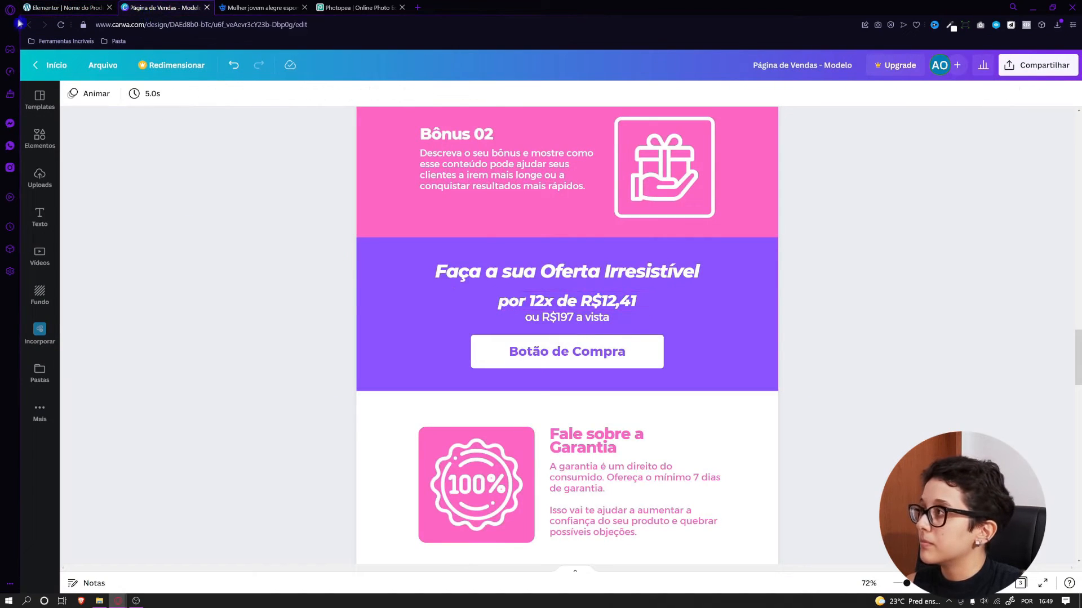
click(59, 8)
click(171, 344)
click(147, 370)
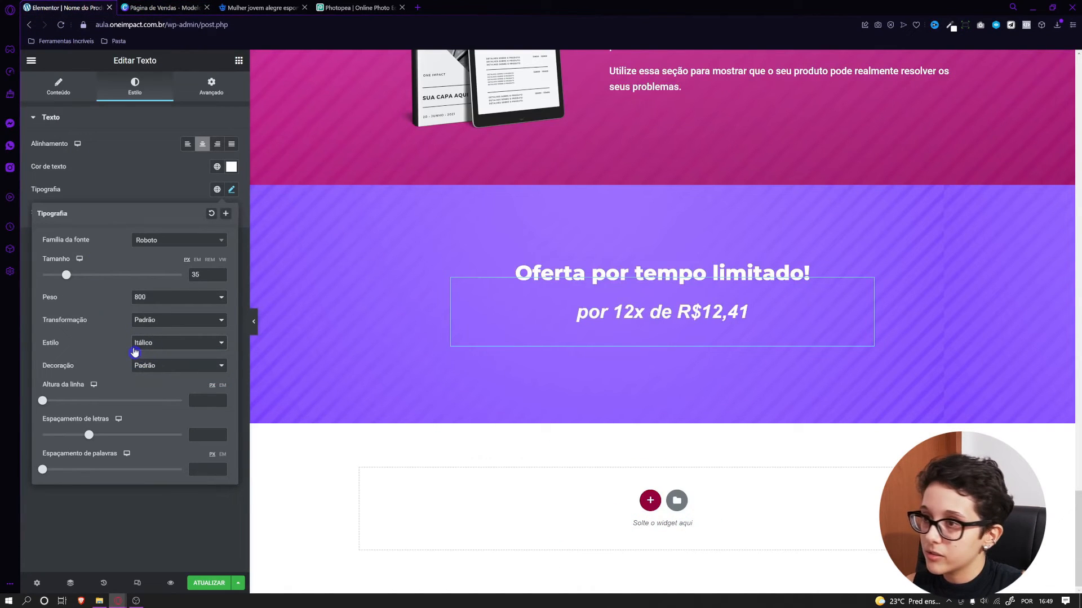
Increase the installment price line's font size to 36 px and change its font family to Montserrat, keeping weight 800
click(221, 274)
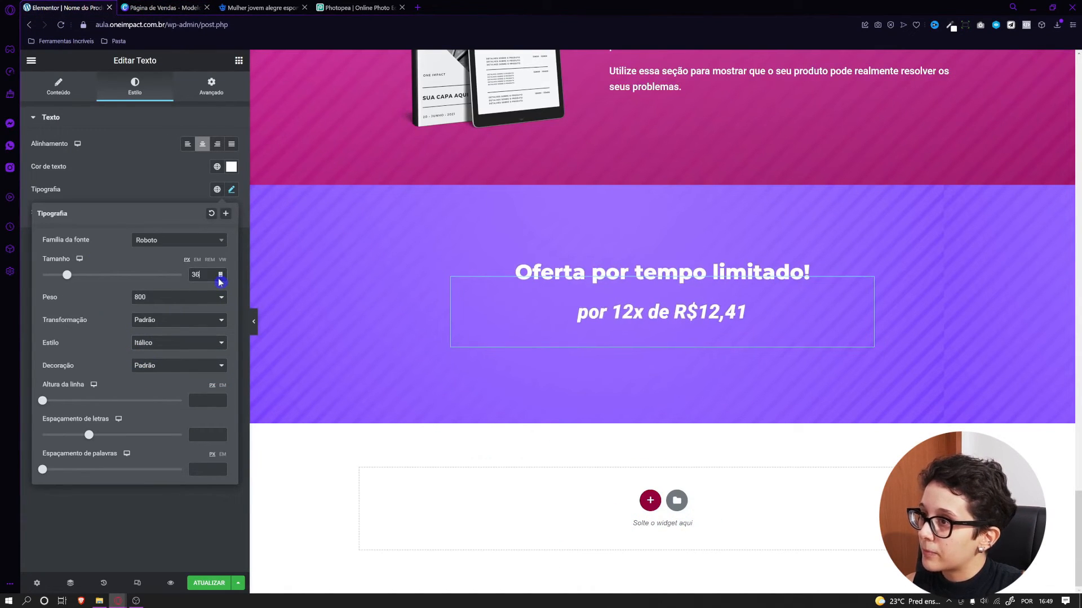
click(151, 237)
text(mont)
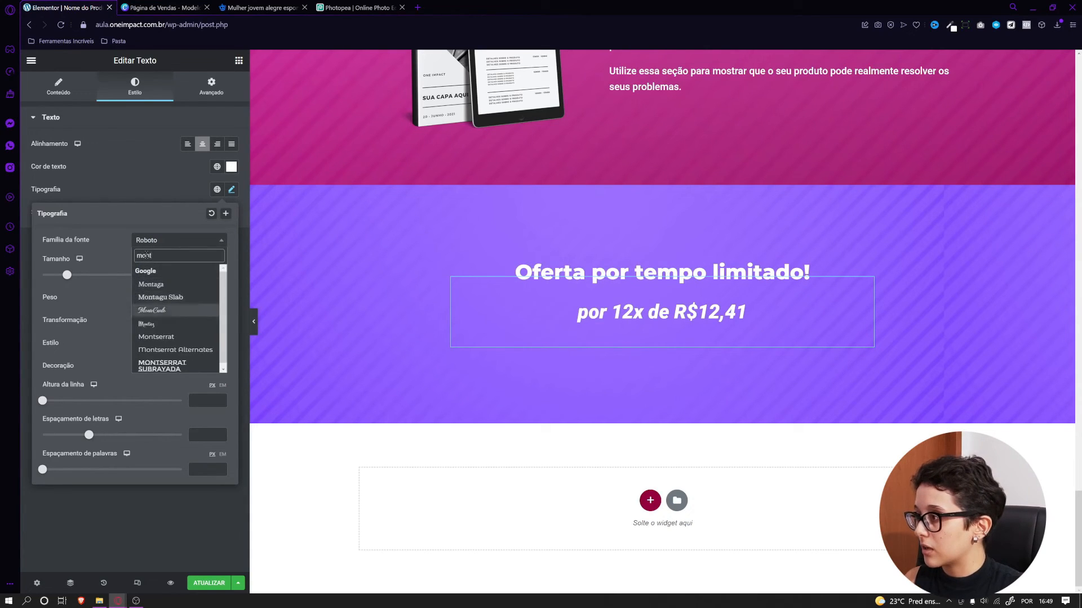
click(156, 337)
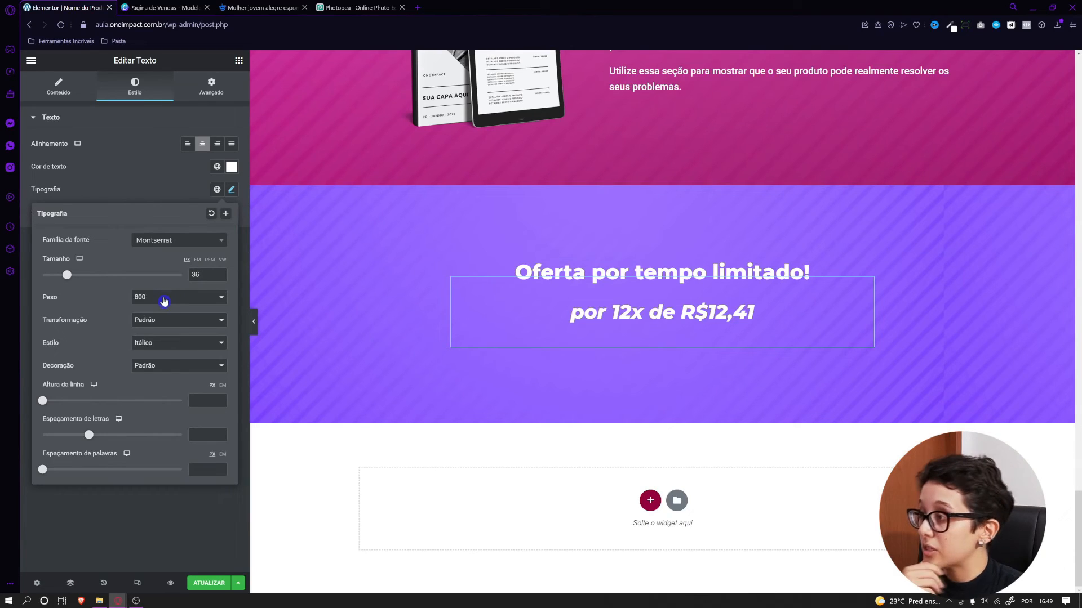
click(177, 237)
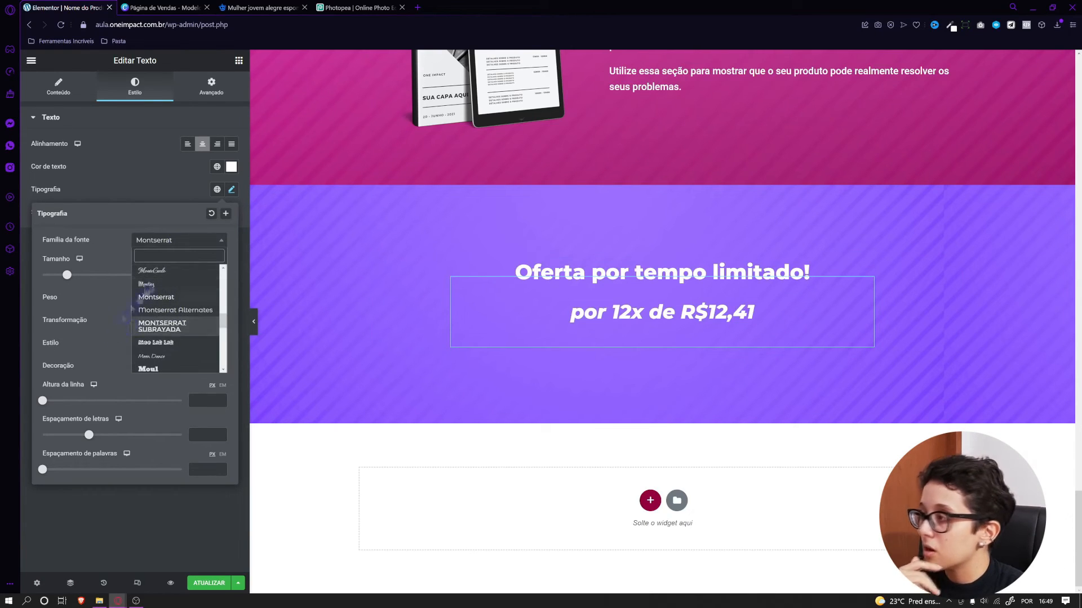
click(107, 295)
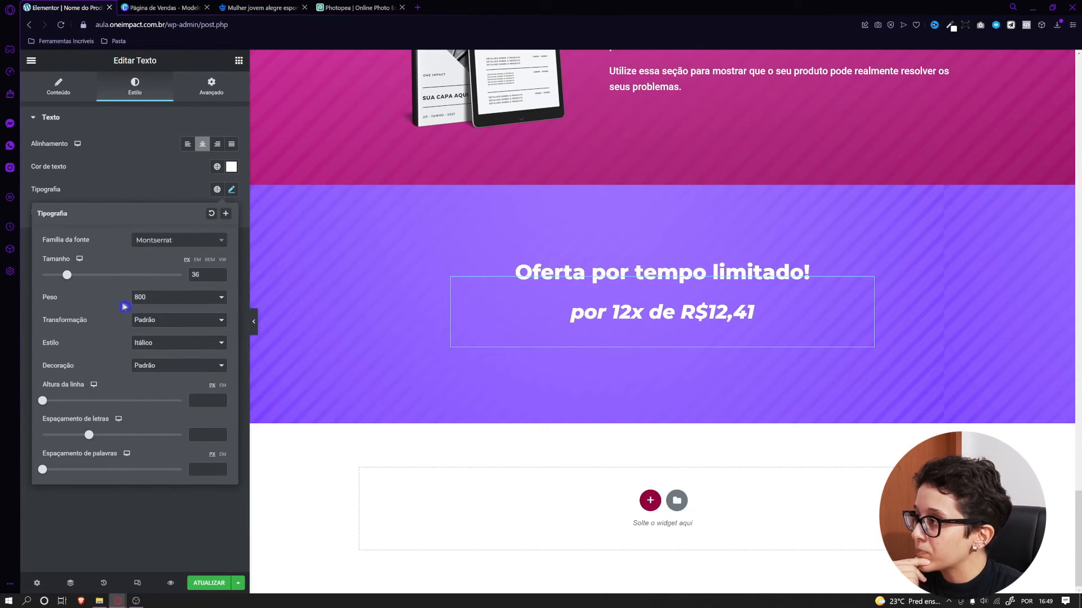
click(148, 299)
click(144, 367)
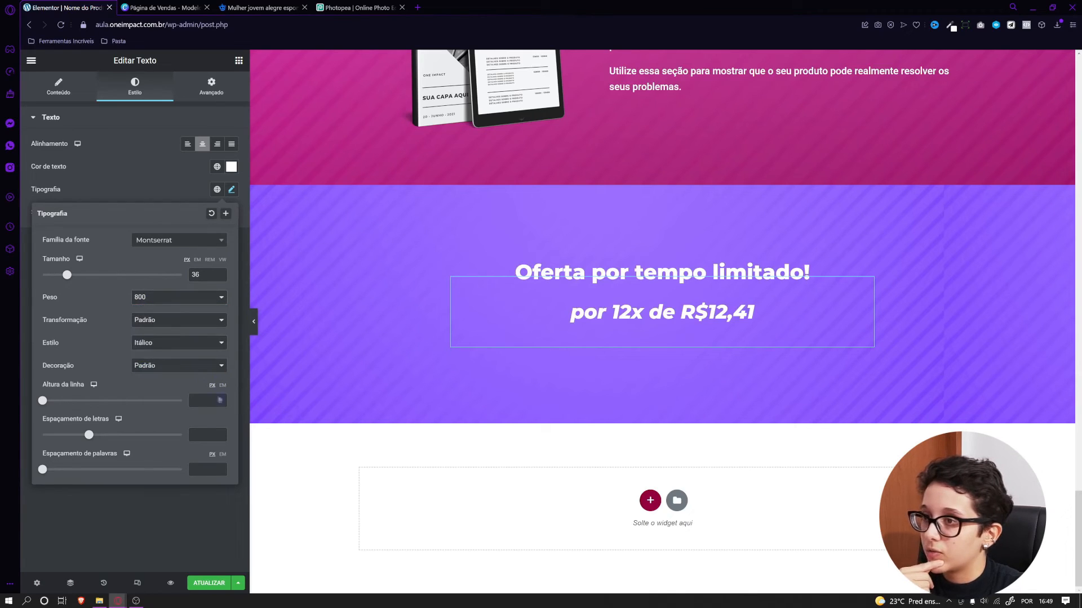
Unlink the installment price line's margins and set its top margin to -18 px
click(155, 190)
click(211, 86)
click(218, 156)
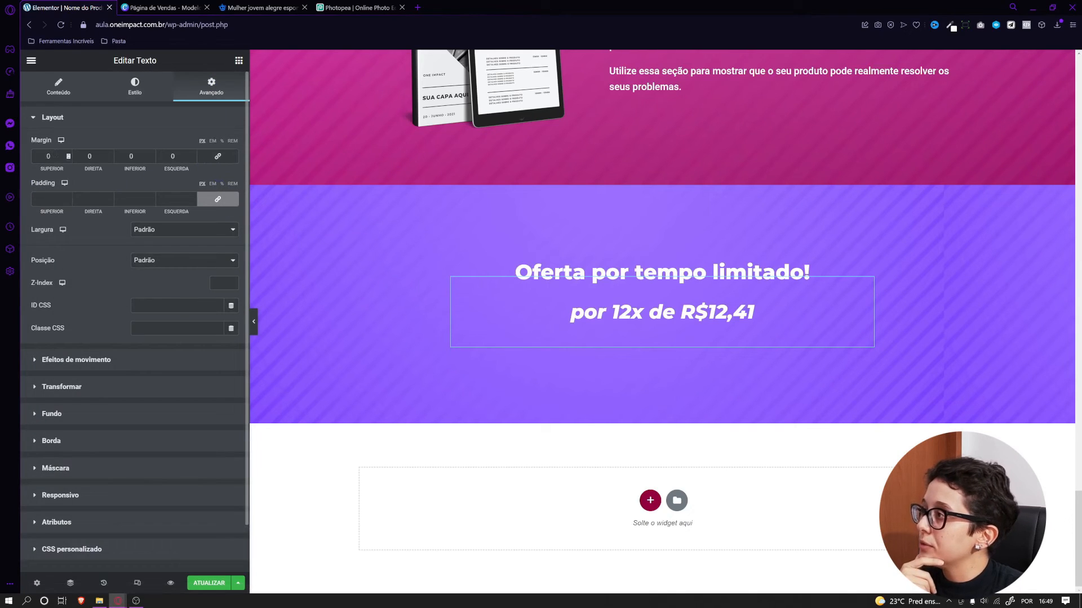
click(67, 158)
click(67, 158)
click(67, 158)
click(67, 158)
click(68, 158)
click(68, 158)
click(68, 158)
click(68, 158)
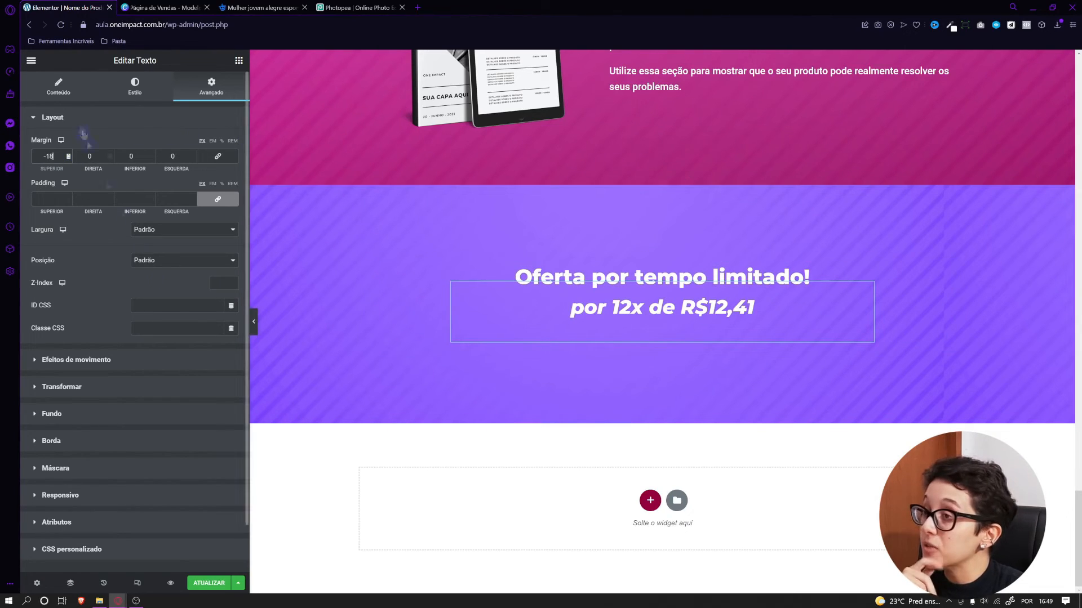
Add a text widget below the installment price containing "ou R$197 a vista", copied from the Canva model
click(172, 8)
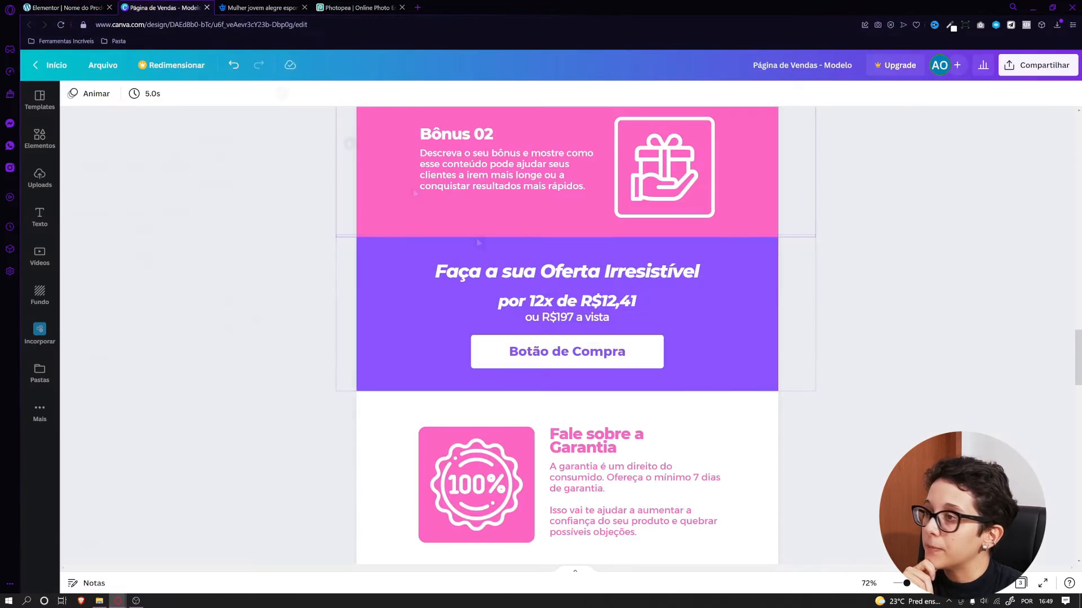
click(581, 319)
click(62, 8)
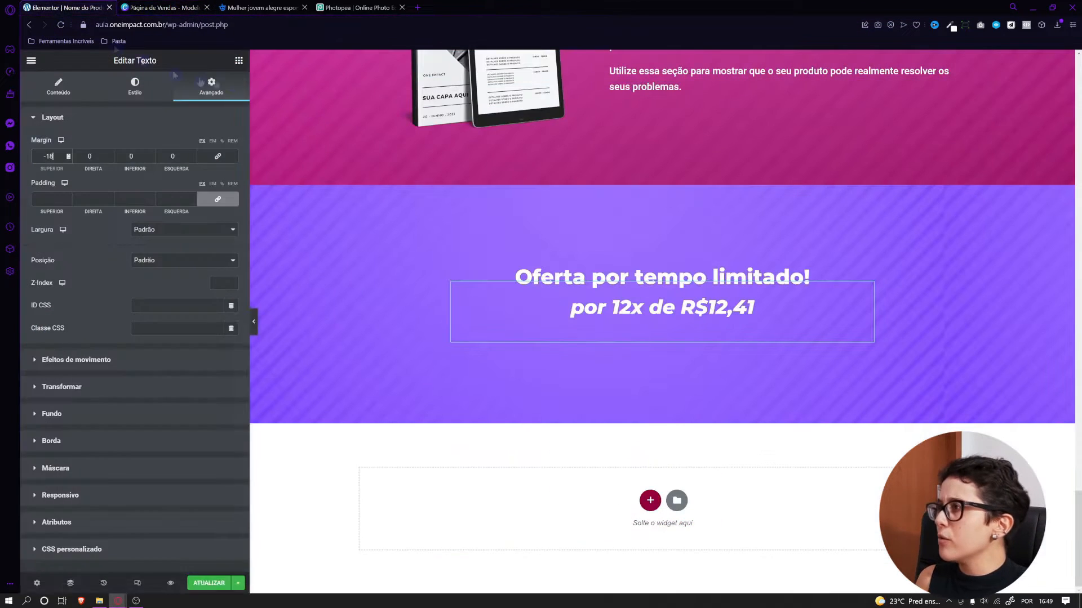
click(239, 61)
drag(575, 293, 575, 296)
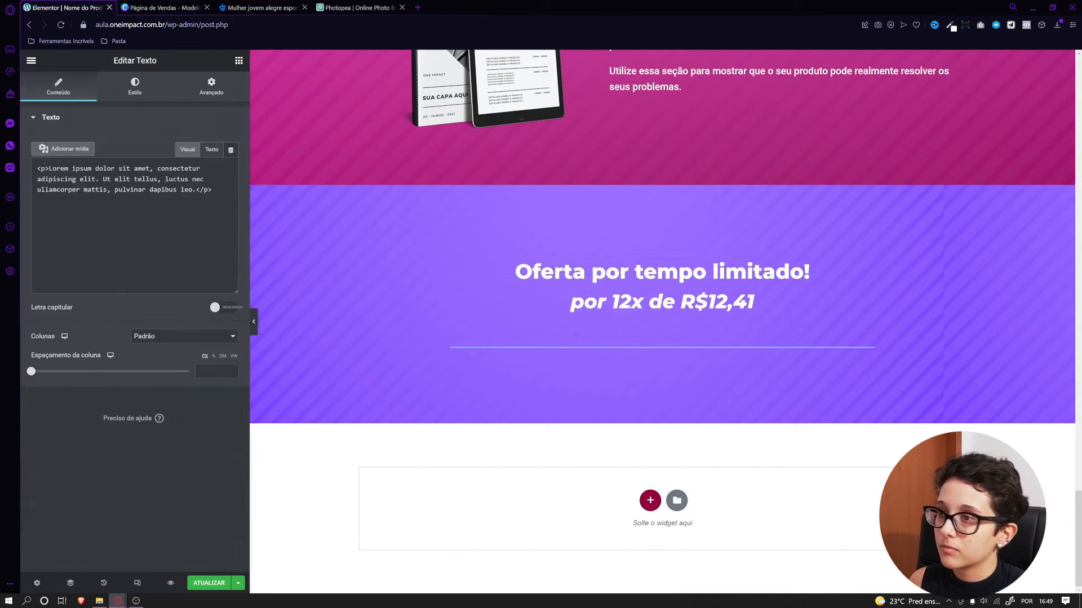
key(ctrl+a)
right_click(125, 214)
click(188, 274)
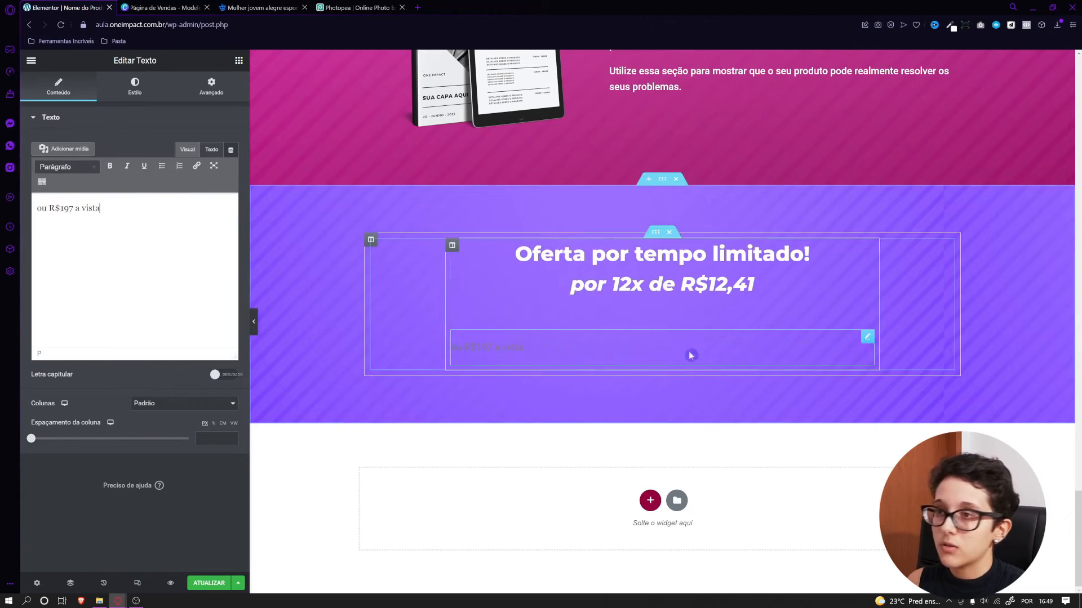
Apply the copied style of the bonus description text to the "ou R$197 a vista" text and centre it
click(135, 87)
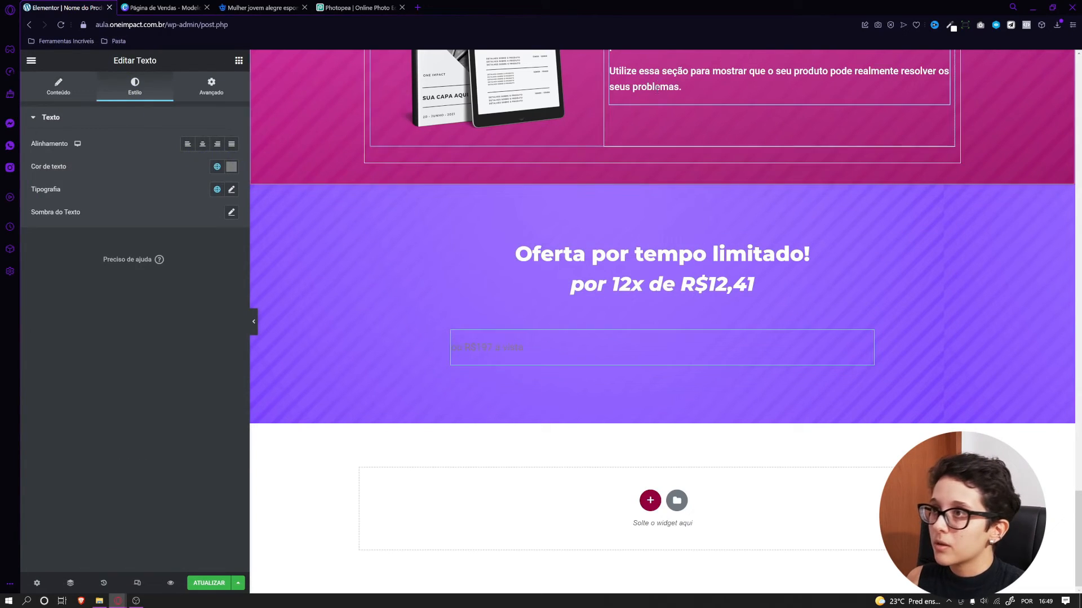
right_click(658, 80)
click(692, 125)
right_click(526, 349)
click(574, 429)
click(524, 347)
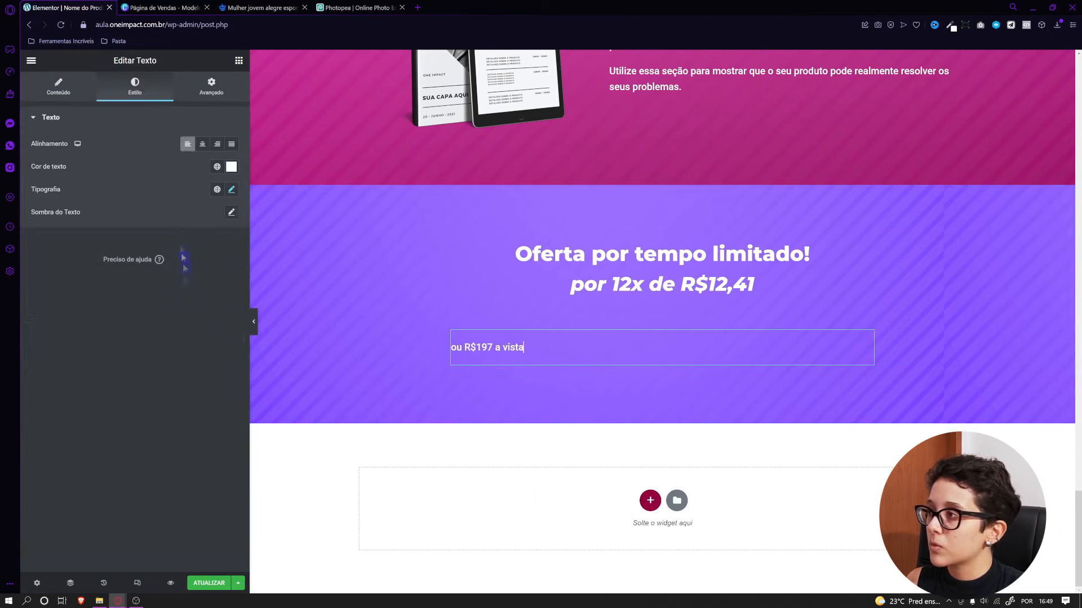
click(202, 144)
click(58, 94)
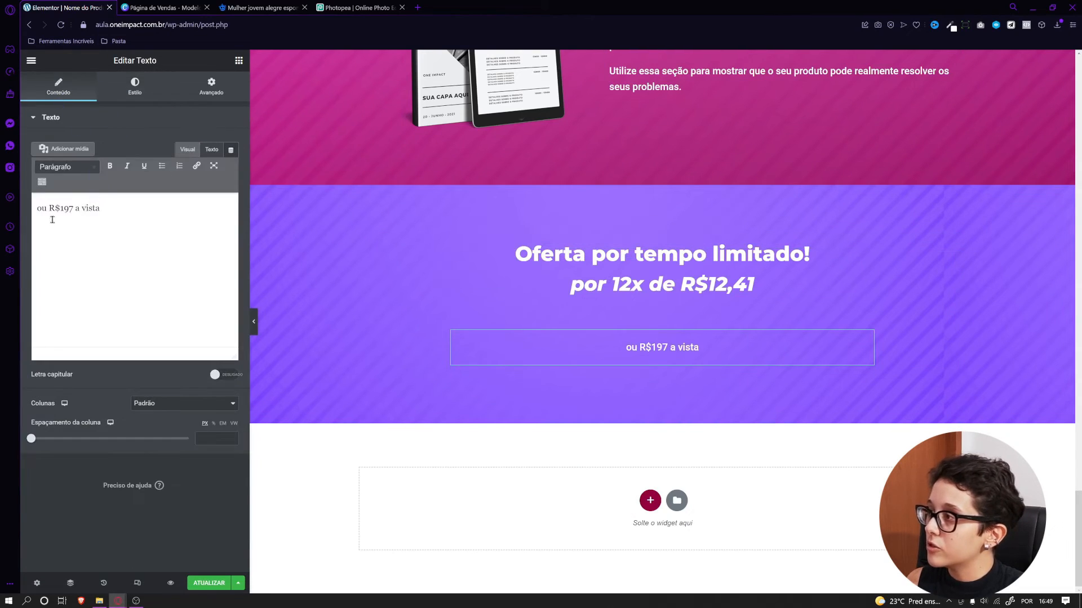
Set the installment price line's bottom margin to -35 px, with right and left margins of 0, to tighten the gap below it
click(678, 292)
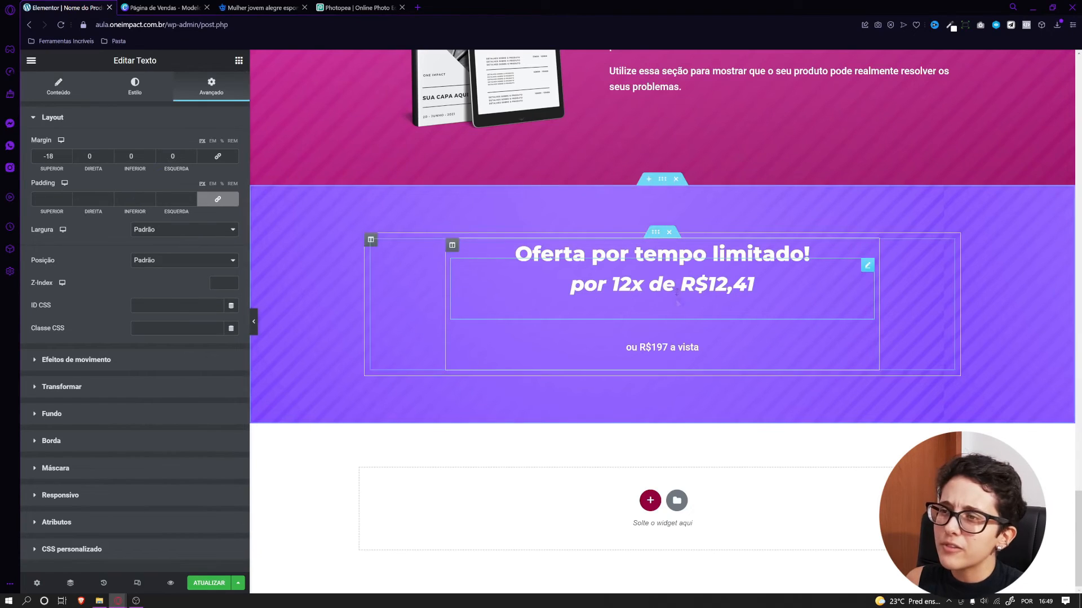
click(58, 87)
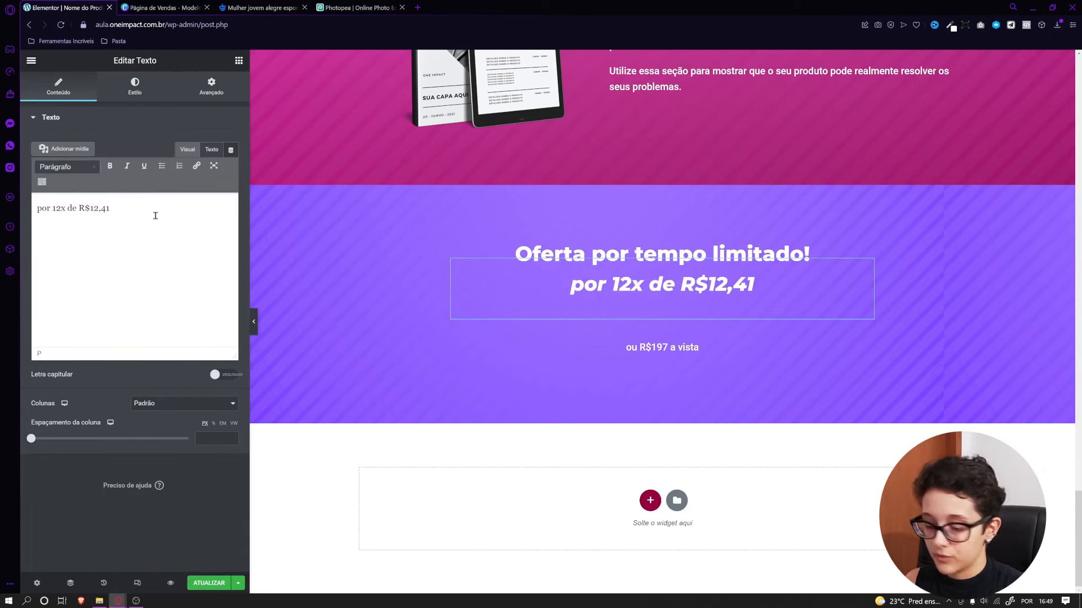
click(211, 89)
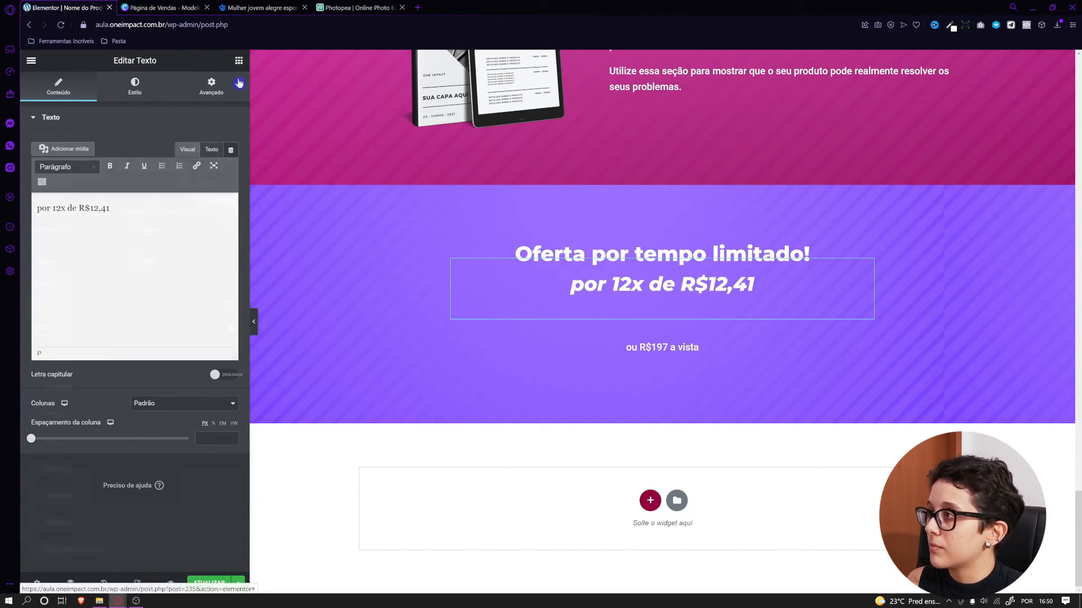
click(219, 162)
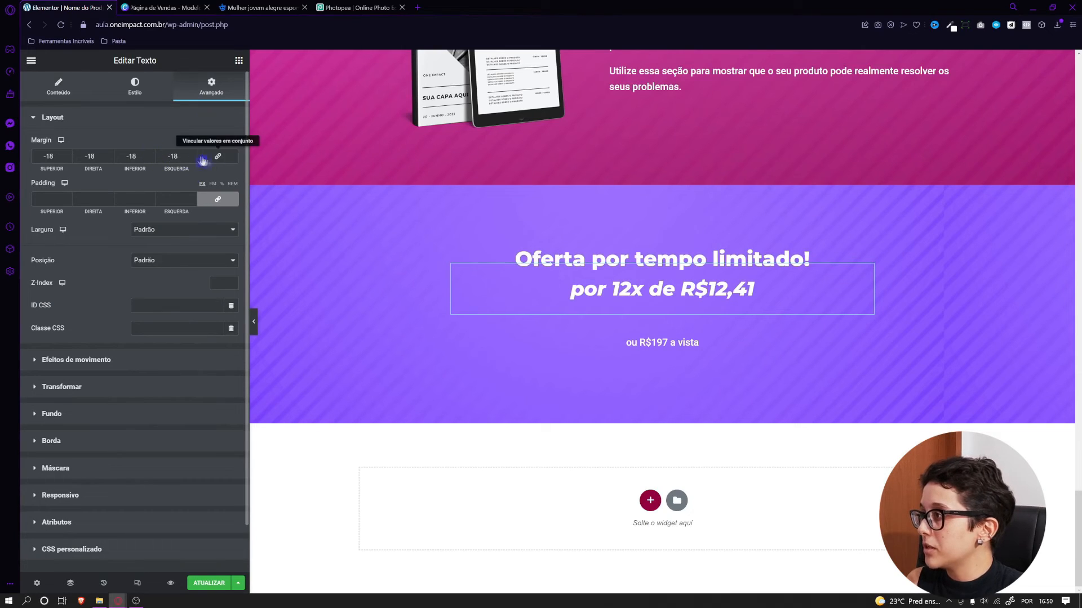
key(BackSpace)
key(BackSpace)
key(BackSpace)
text(00)
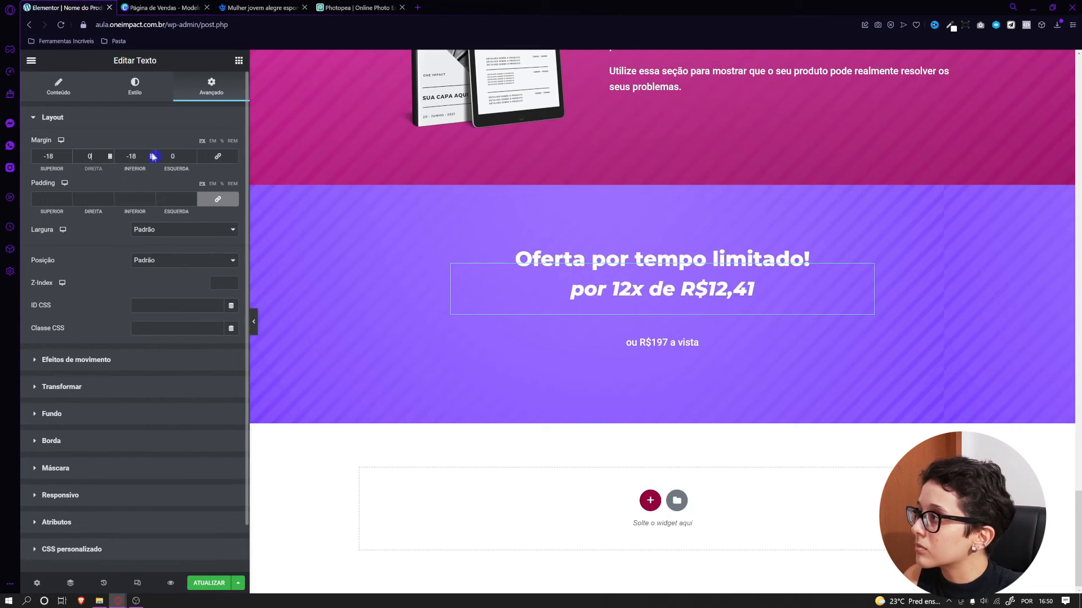
click(152, 160)
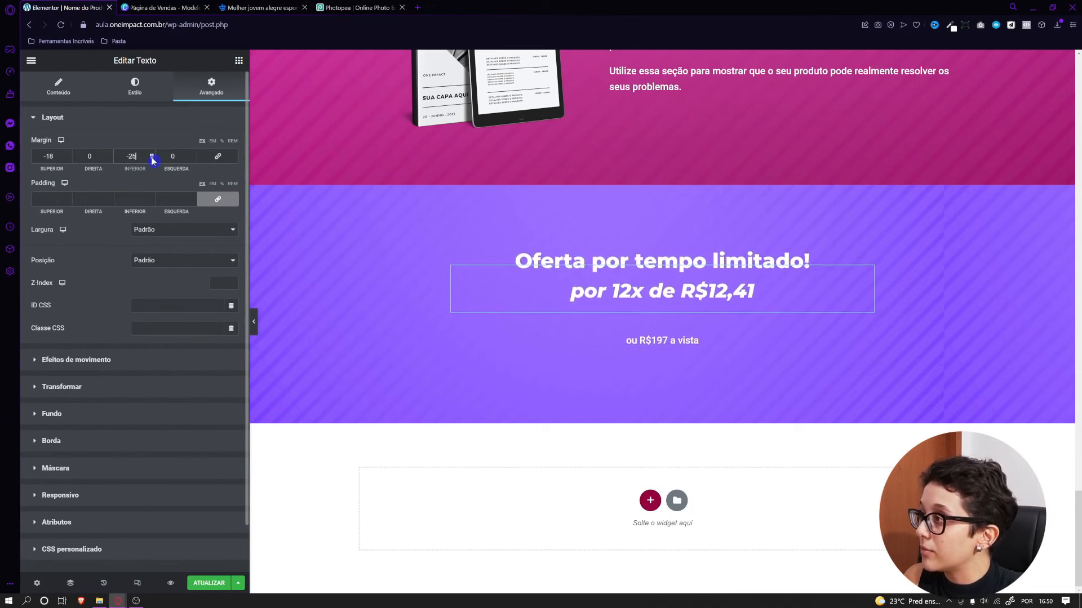
click(152, 160)
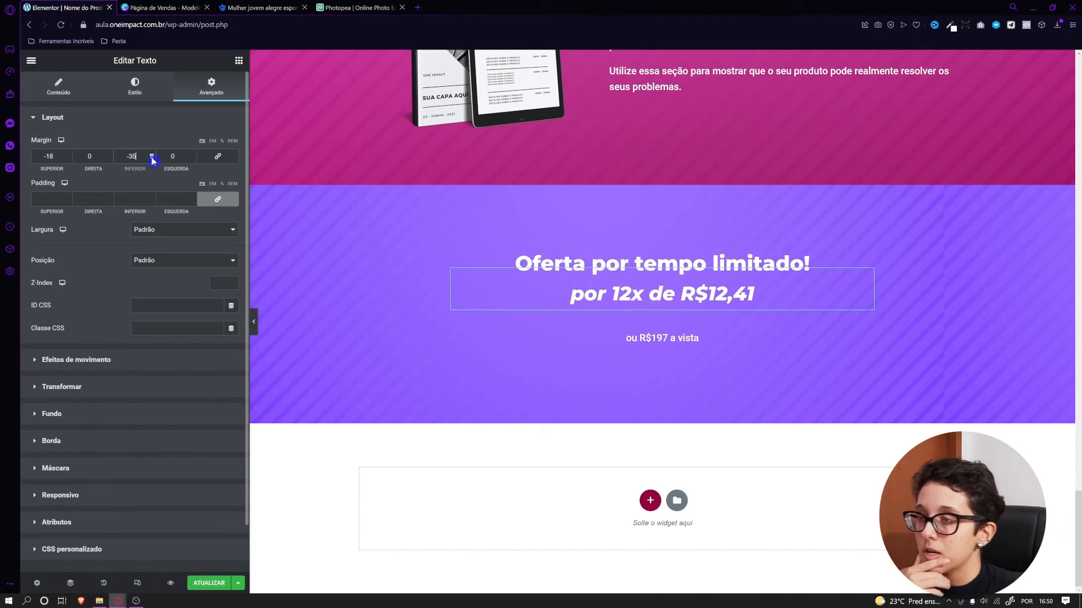
Reduce the installment price line's bottom margin to -75 px
click(152, 160)
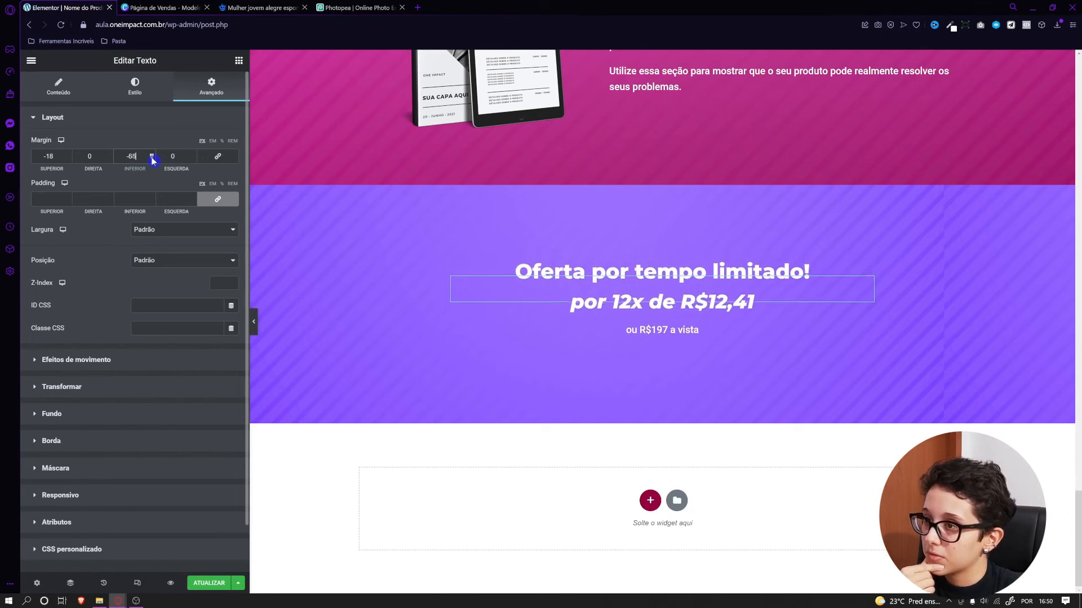
click(151, 160)
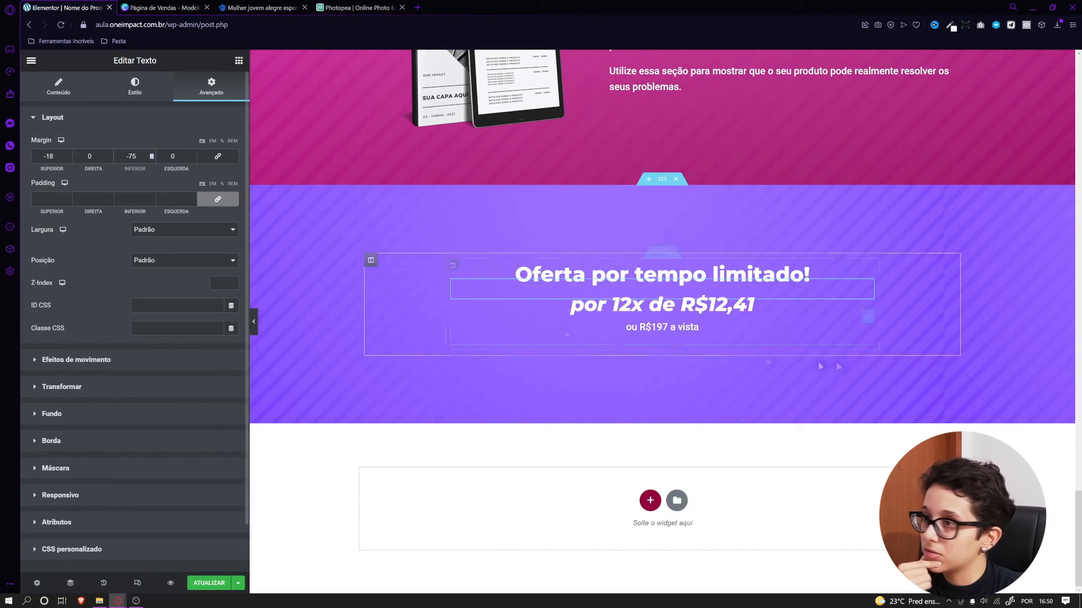
Set the cash price text's font size to 23 px and open its content for editing
click(867, 316)
click(135, 86)
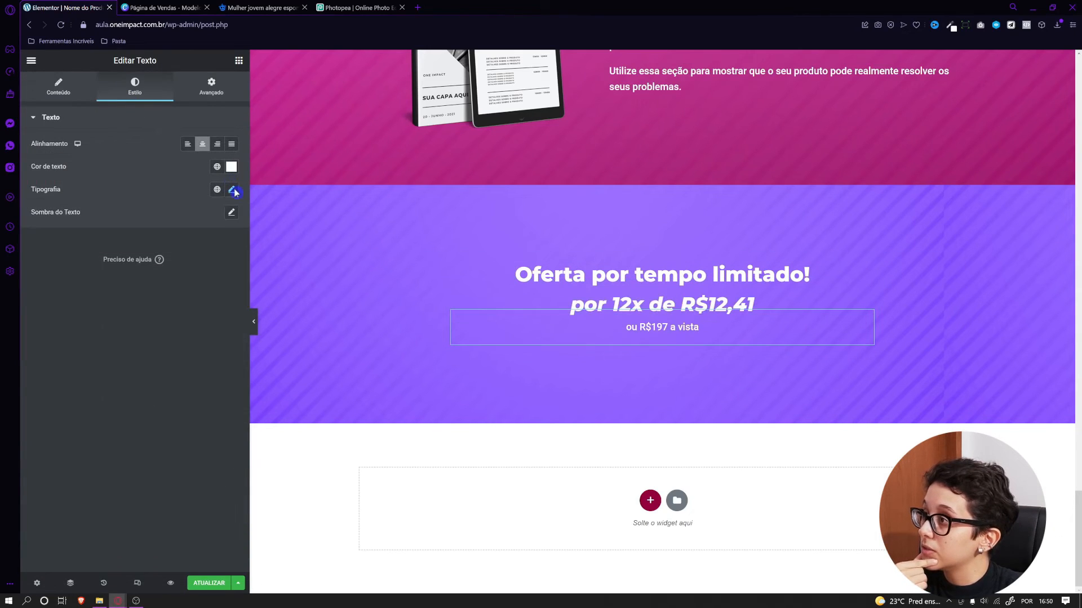
click(231, 190)
click(224, 273)
click(224, 273)
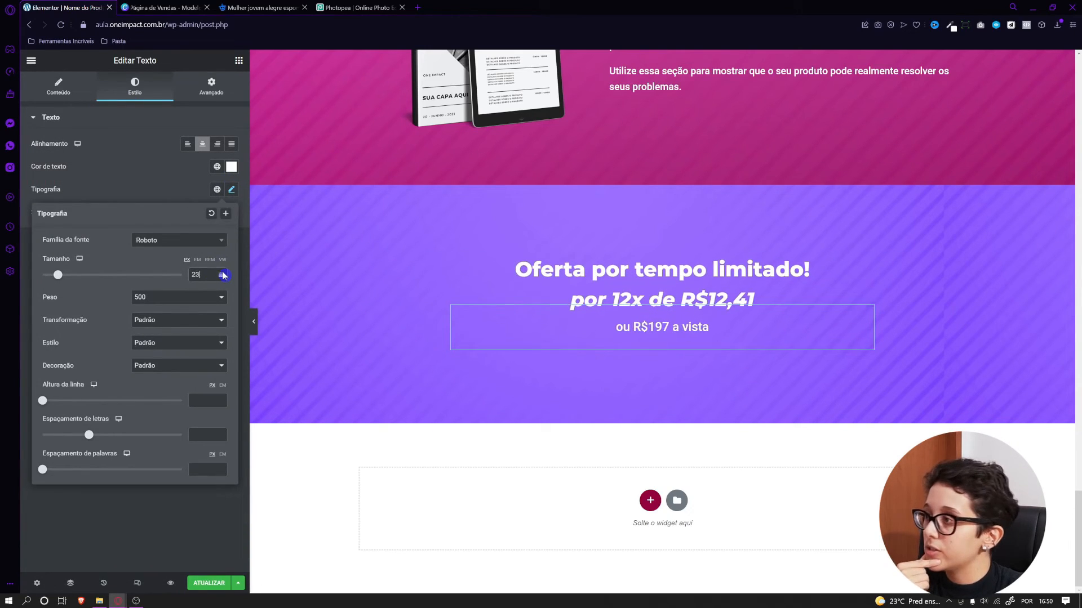
click(58, 86)
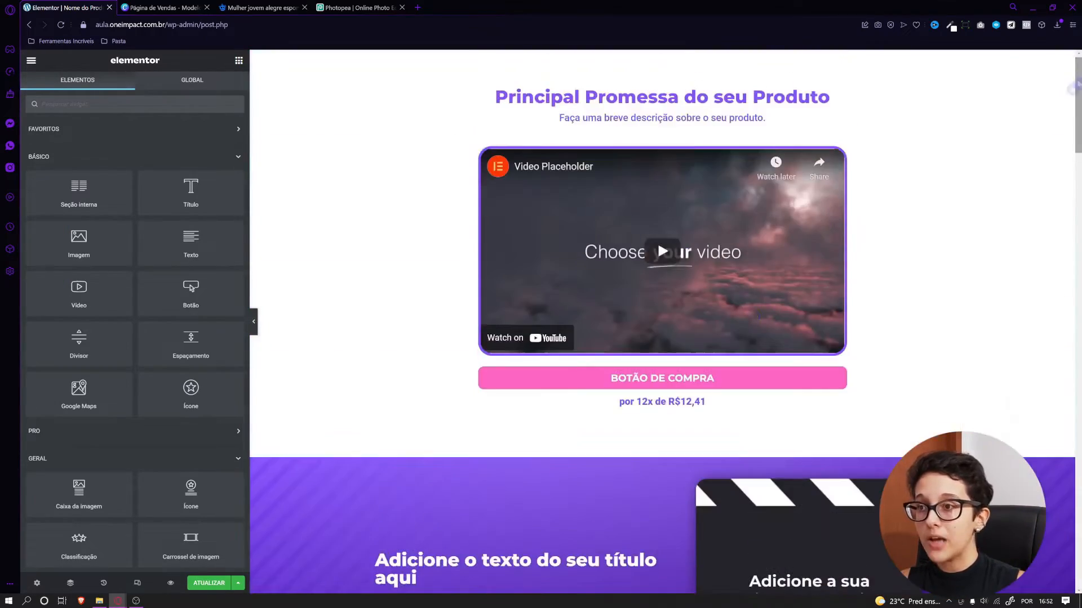
Copy the "BOTÃO DE COMPRA" button from the first section and paste it below the cash price in the purple offer section
right_click(699, 365)
right_click(623, 387)
click(663, 435)
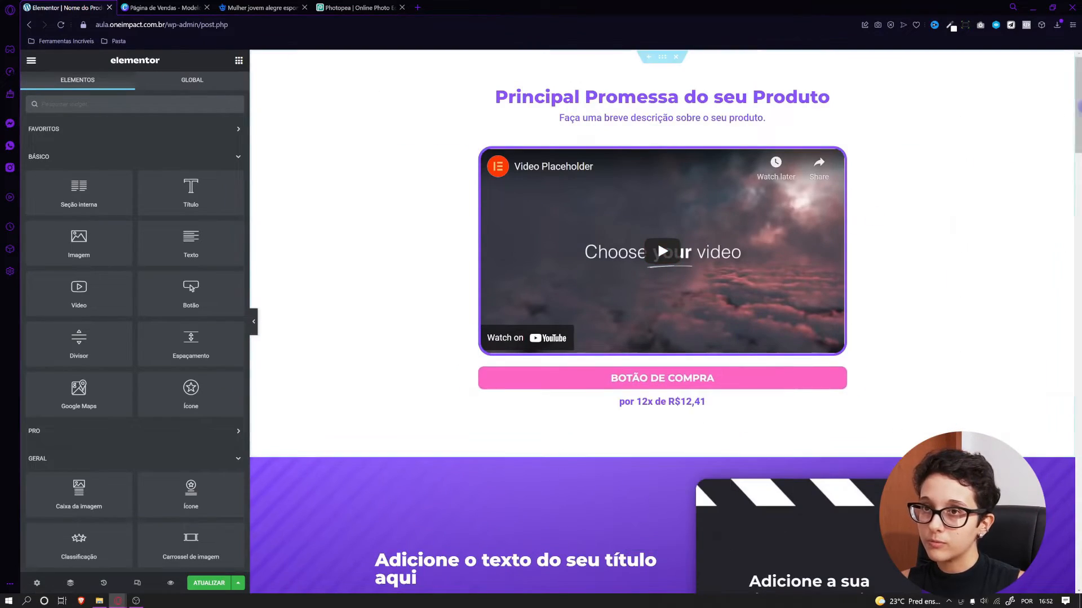
drag(1079, 107, 1079, 550)
right_click(651, 333)
click(679, 397)
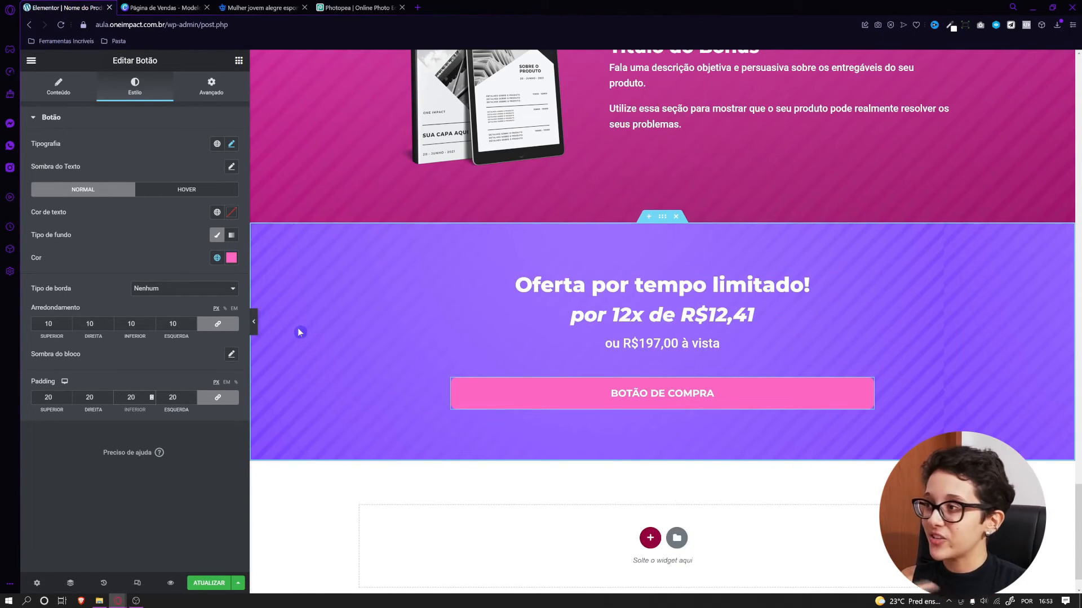
Give the offer button a linear gradient background at angle 200, with a secondary colour made as a darker shade of the primary pink #FF66C4
click(232, 235)
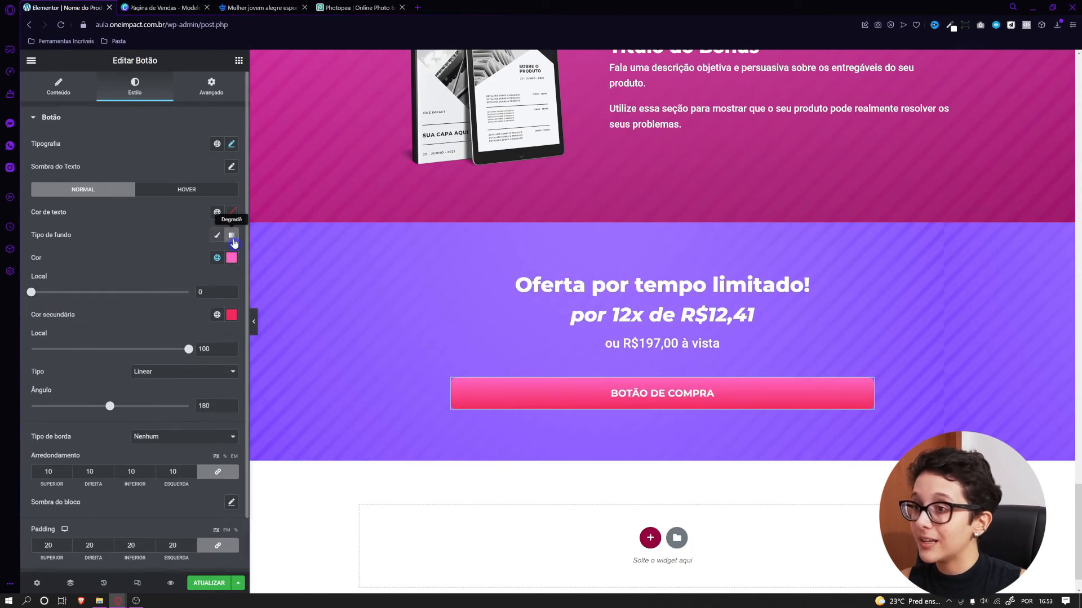
drag(110, 405, 133, 405)
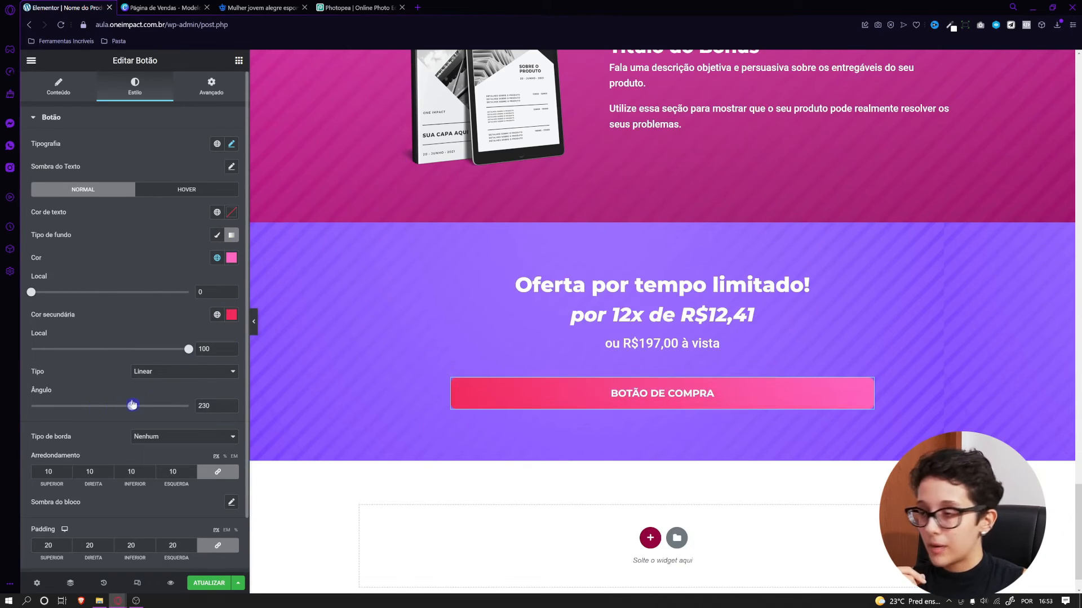
click(231, 315)
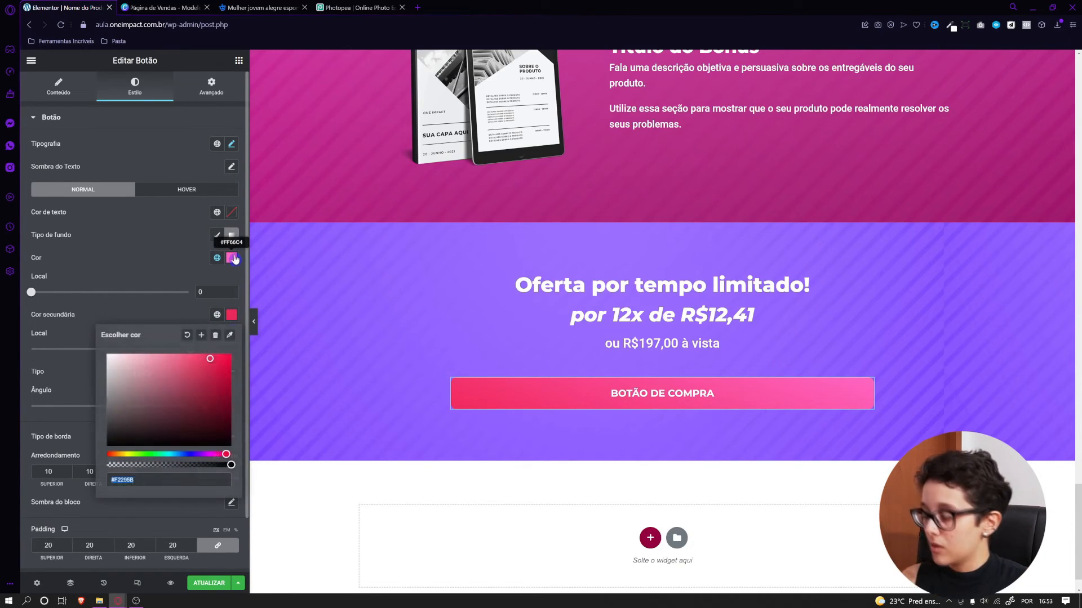
click(231, 258)
key(ctrl+c)
click(167, 262)
click(231, 315)
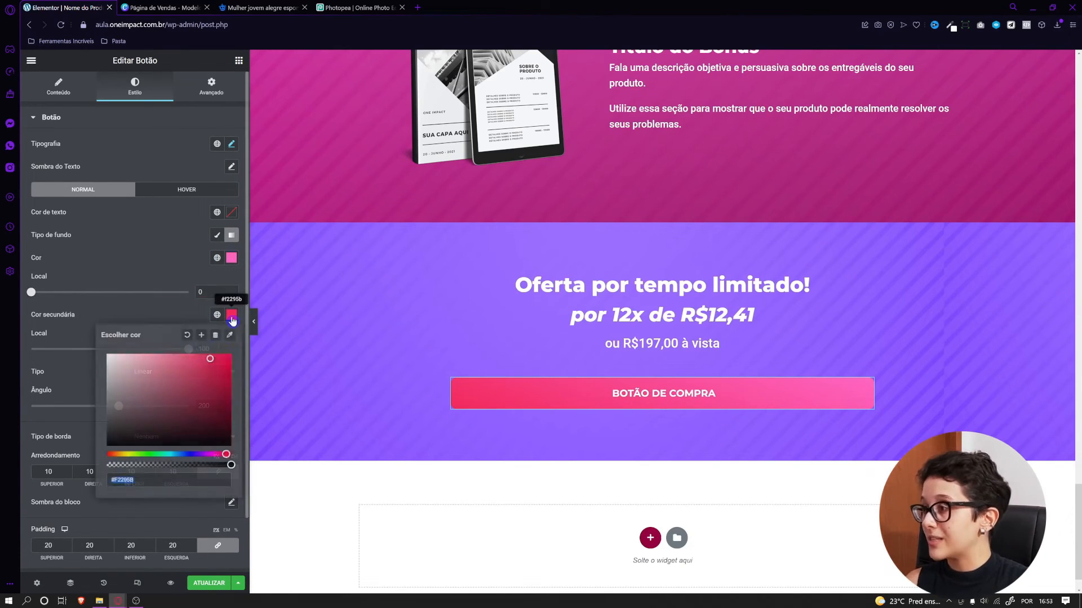
key(ctrl+v)
drag(198, 363, 206, 362)
click(131, 242)
Add a solid 5 px border to the offer button in the gradient's primary pink
click(176, 443)
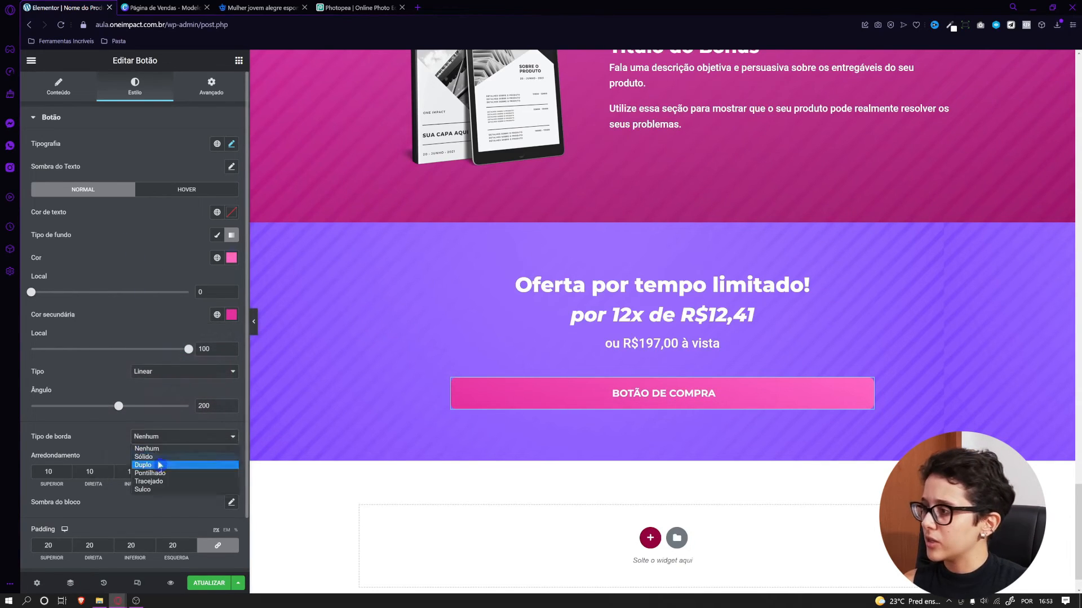
click(162, 455)
text(5)
click(232, 257)
click(148, 246)
click(232, 502)
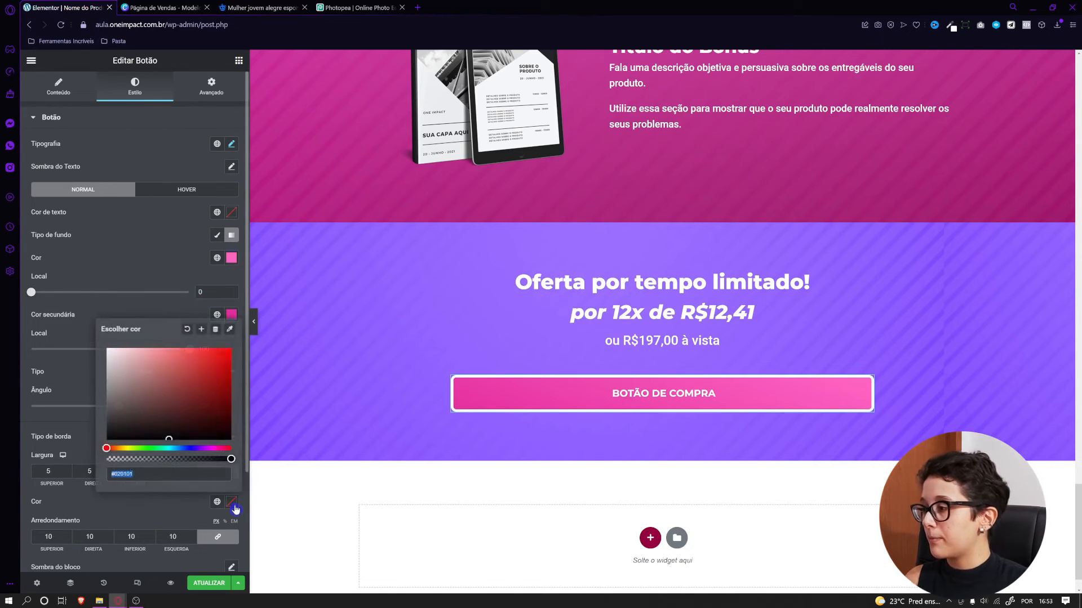
click(171, 255)
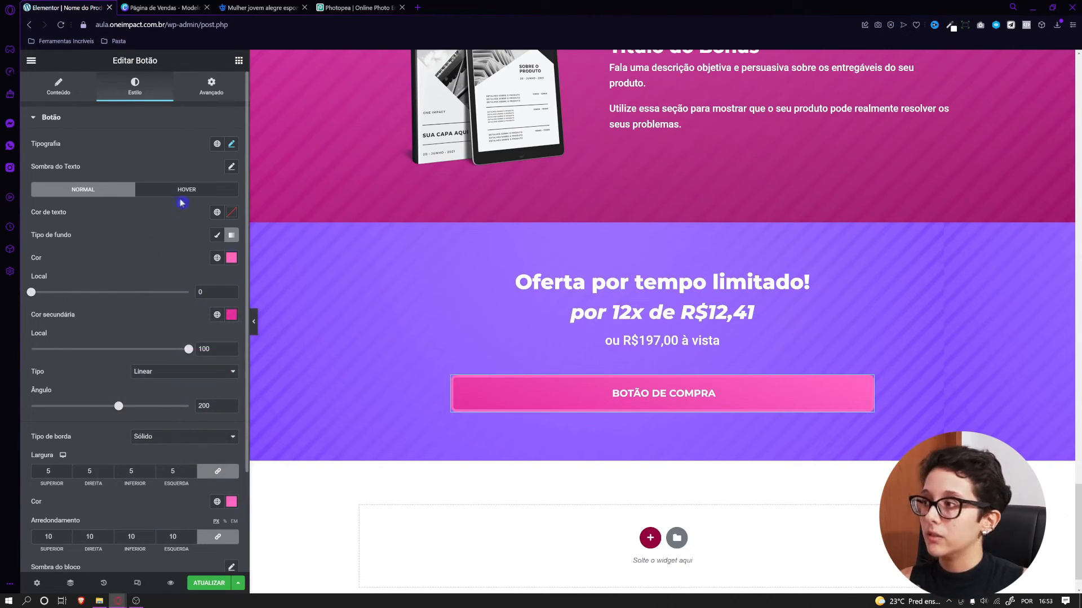
Add a semi-transparent black box shadow to the offer button with horizontal and vertical offsets of 4 and a blur of 10
scroll(183, 471, down, 3)
click(231, 443)
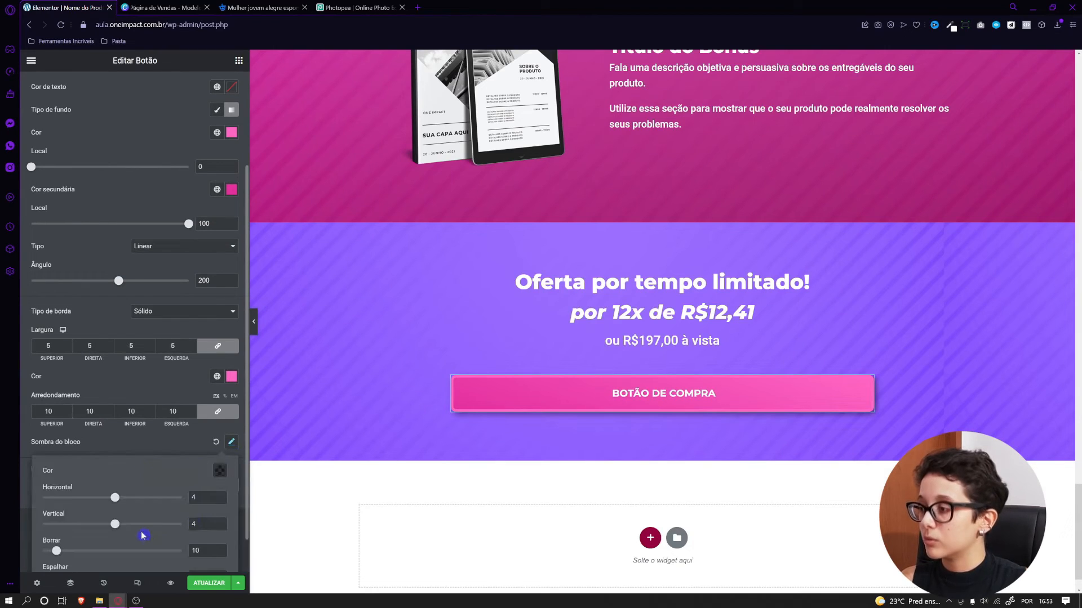
scroll(149, 532, down, 1)
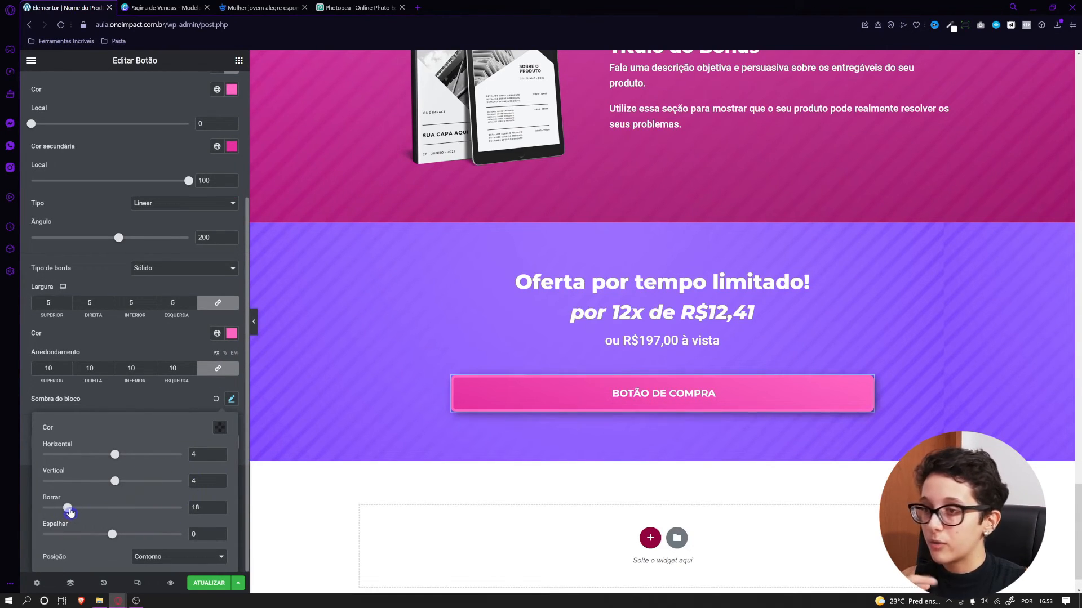
click(220, 427)
drag(176, 385, 177, 384)
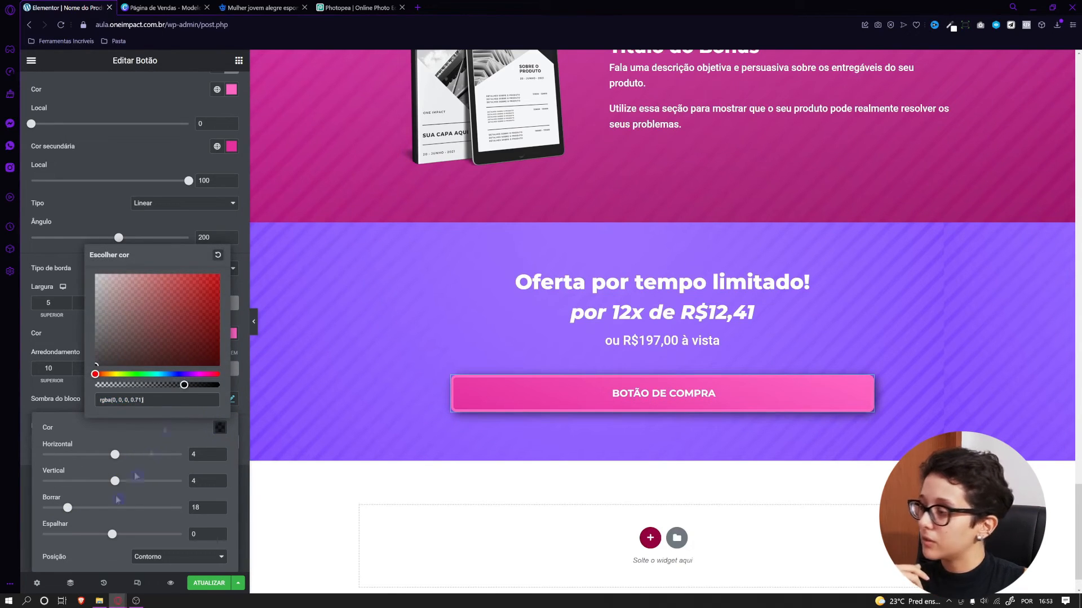
mouse_move(68, 508)
mouse_down()
mouse_move(79, 510)
mouse_move(58, 514)
mouse_up()
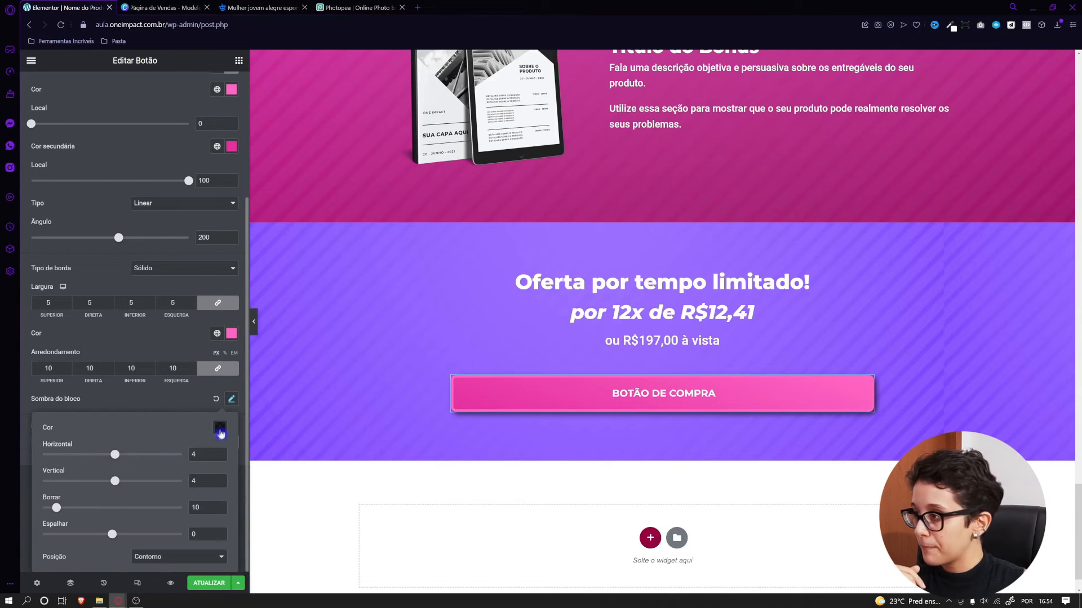
click(220, 433)
click(163, 385)
click(122, 212)
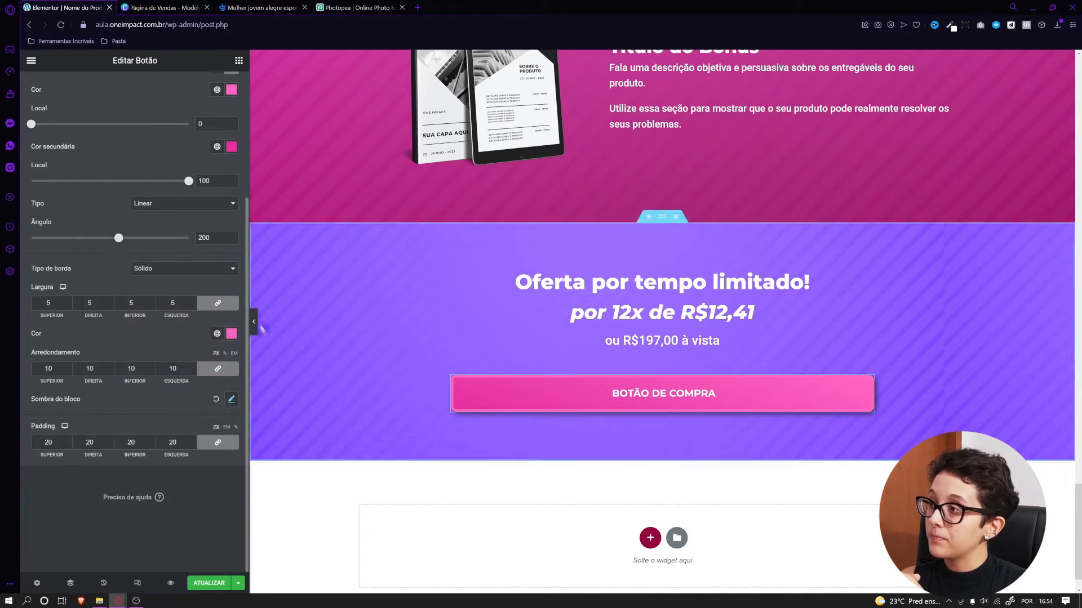
click(254, 323)
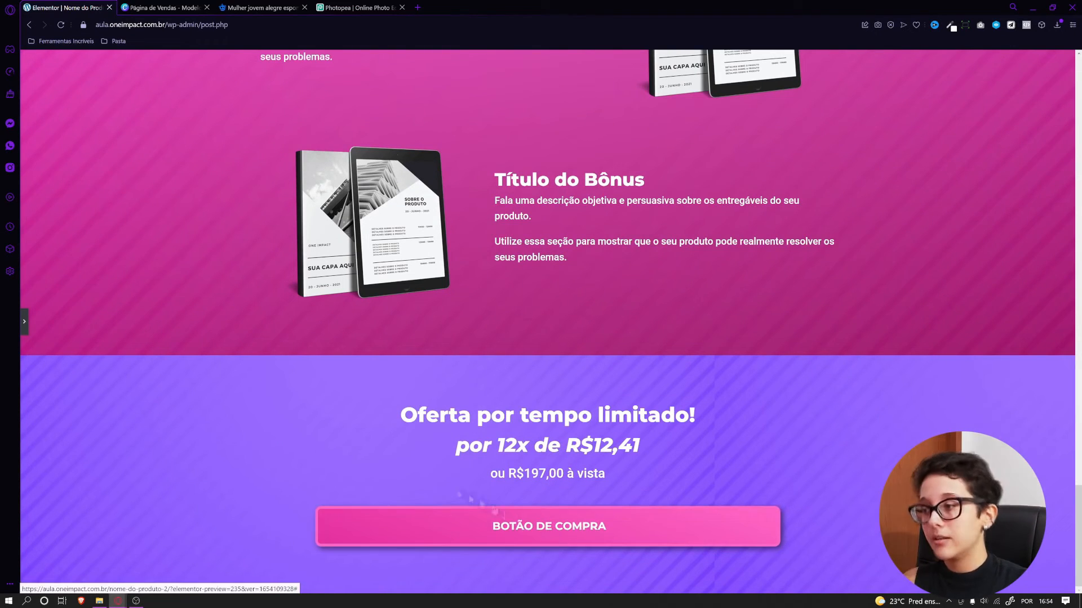
click(22, 329)
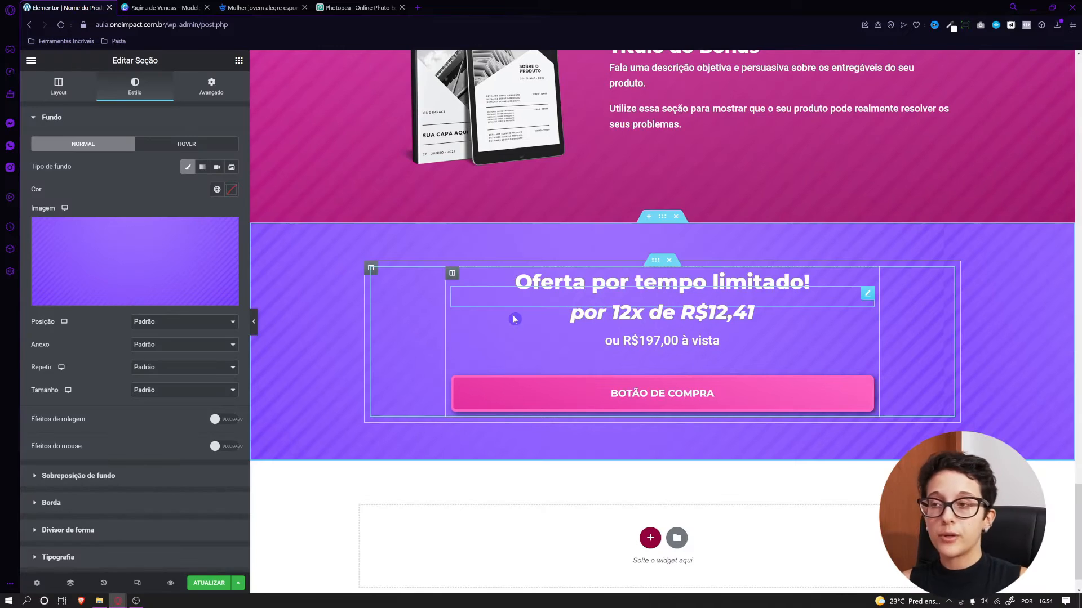
Give the column holding the offer content a solid 5 px white border with 20 px corner rounding
click(452, 273)
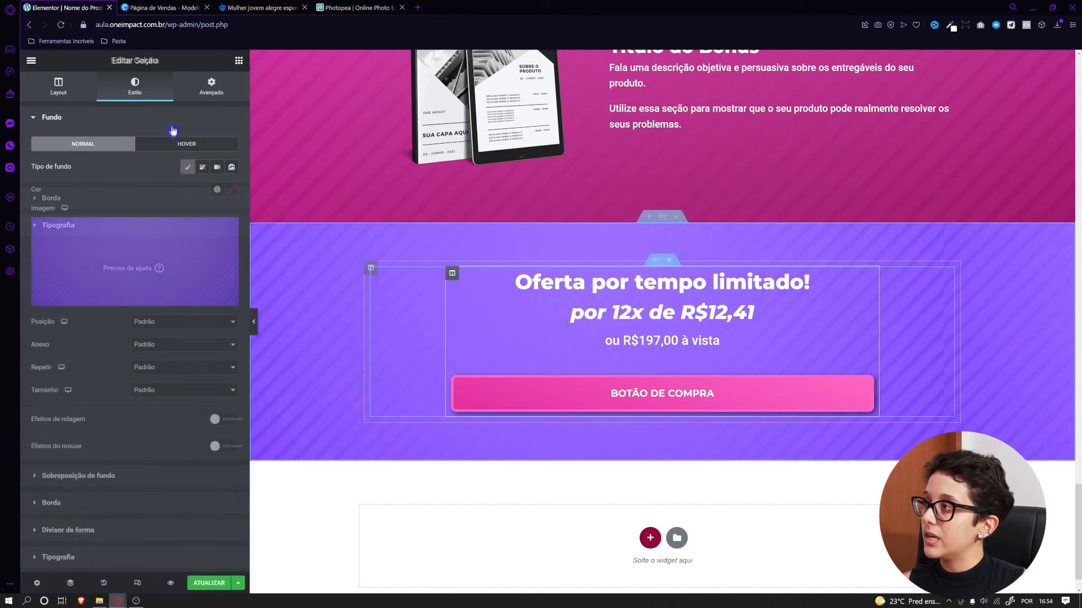
click(123, 201)
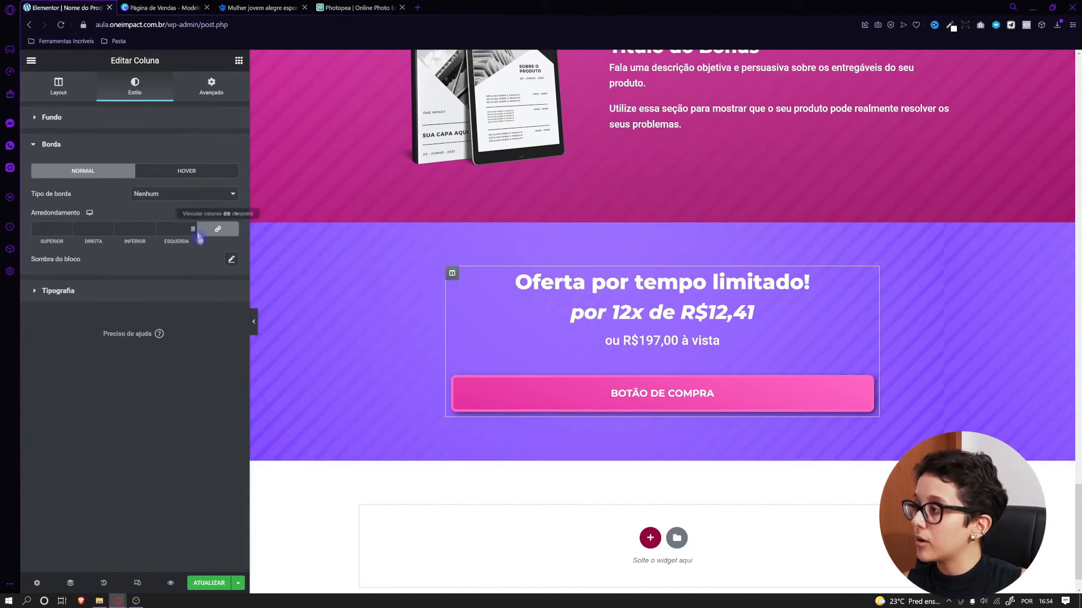
click(175, 193)
click(148, 215)
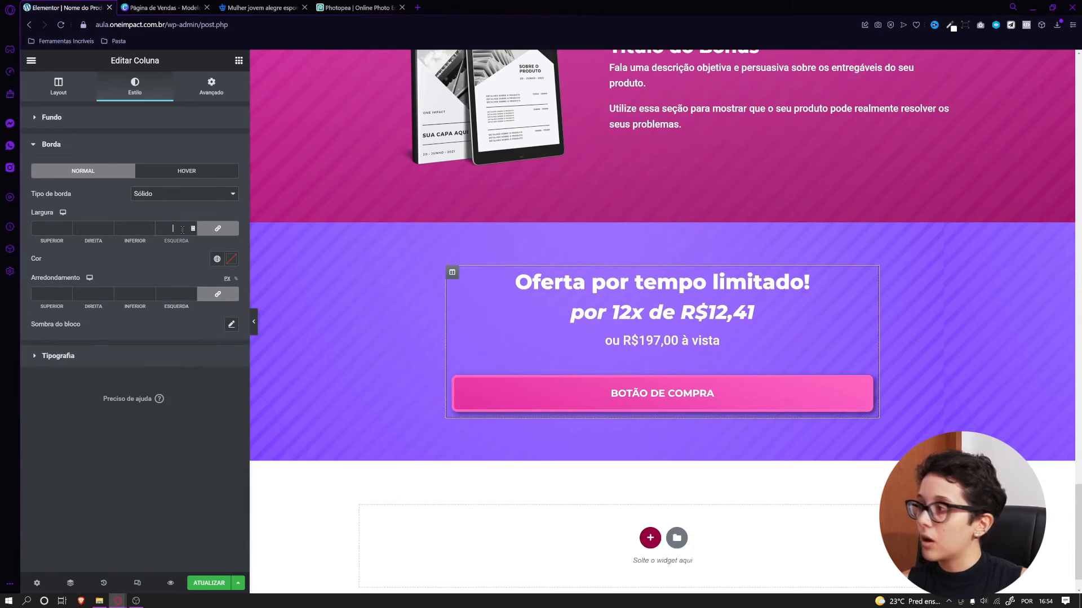
click(182, 228)
text(5)
click(231, 259)
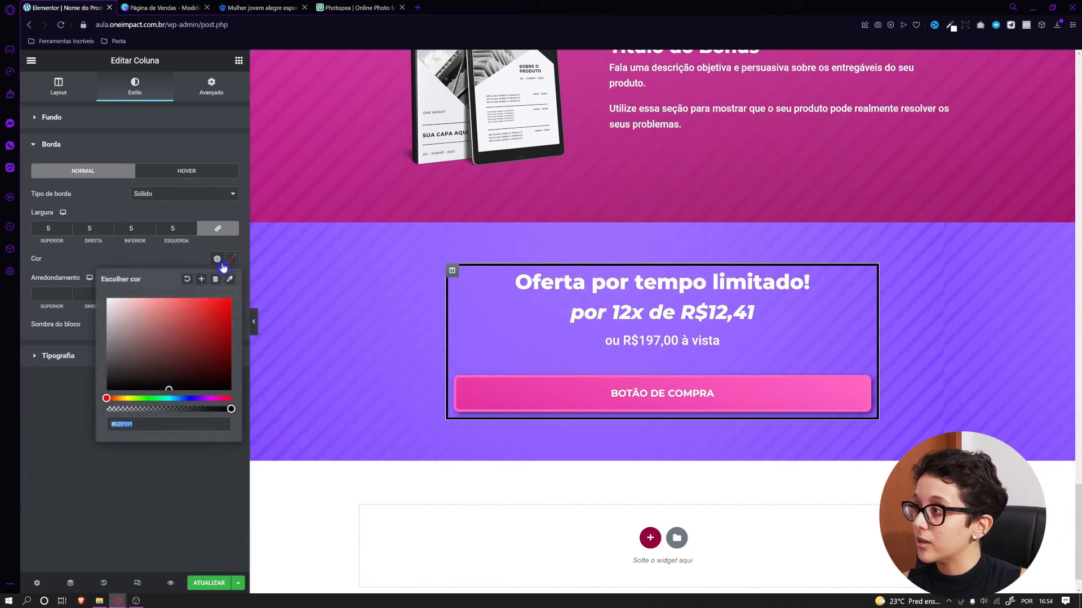
drag(161, 333, 75, 288)
click(128, 258)
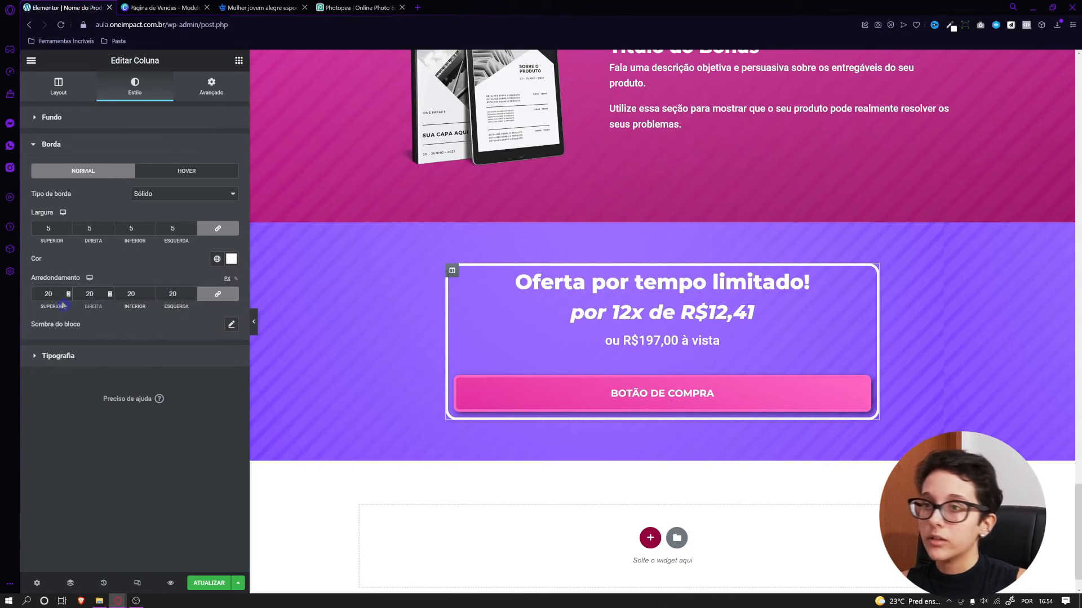
Set the offer column's padding to 50 px on all sides
click(211, 86)
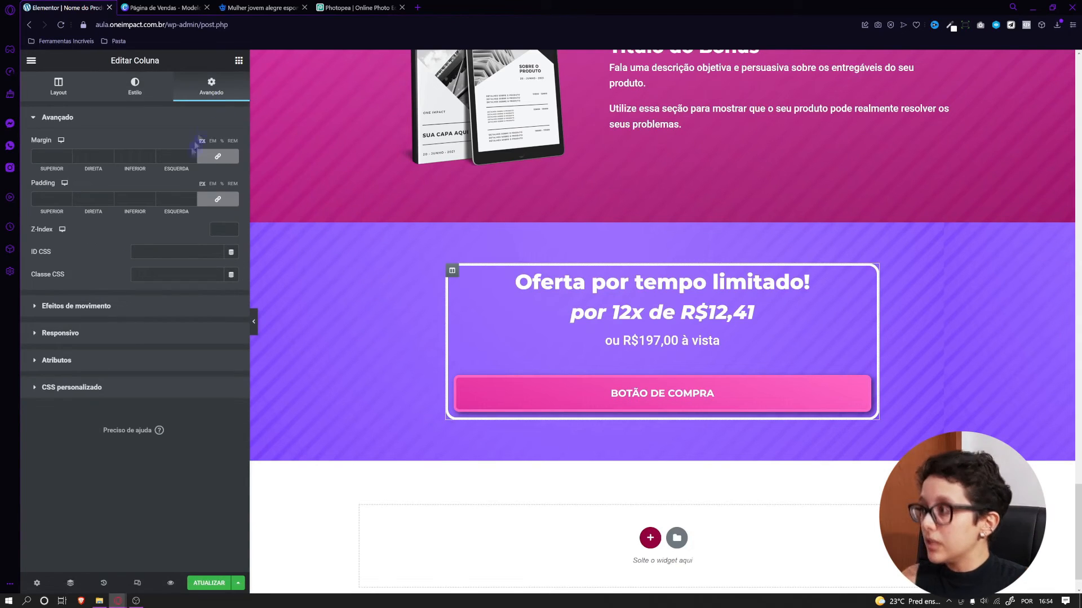
click(176, 201)
text(50)
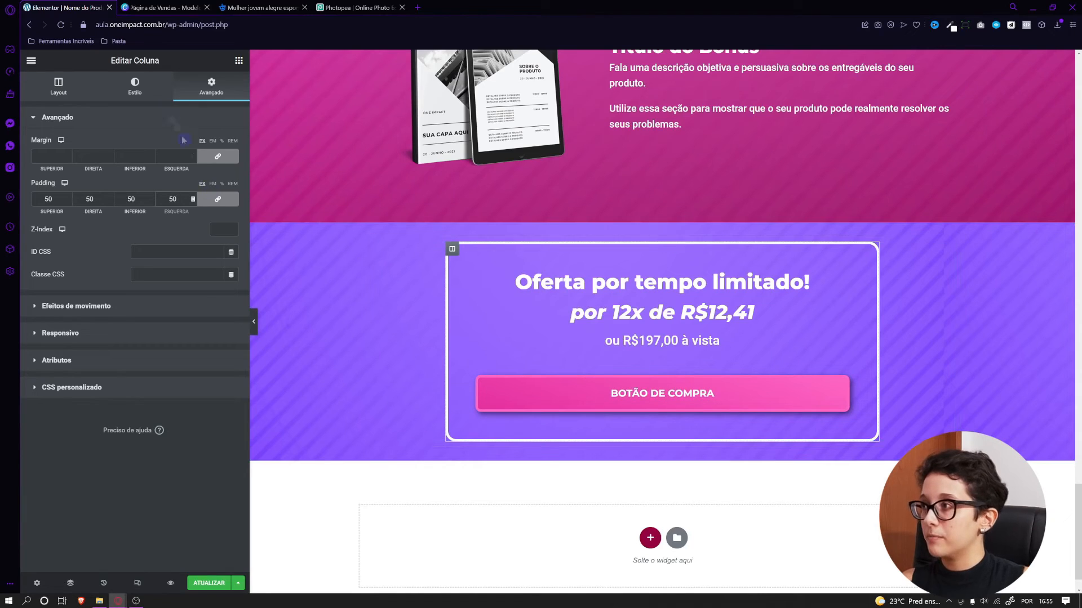
Add a dark purple box shadow, rgba(33, 0, 70, 0.73), to the offer column with offsets of 4 and a blur of 20
click(135, 85)
click(89, 195)
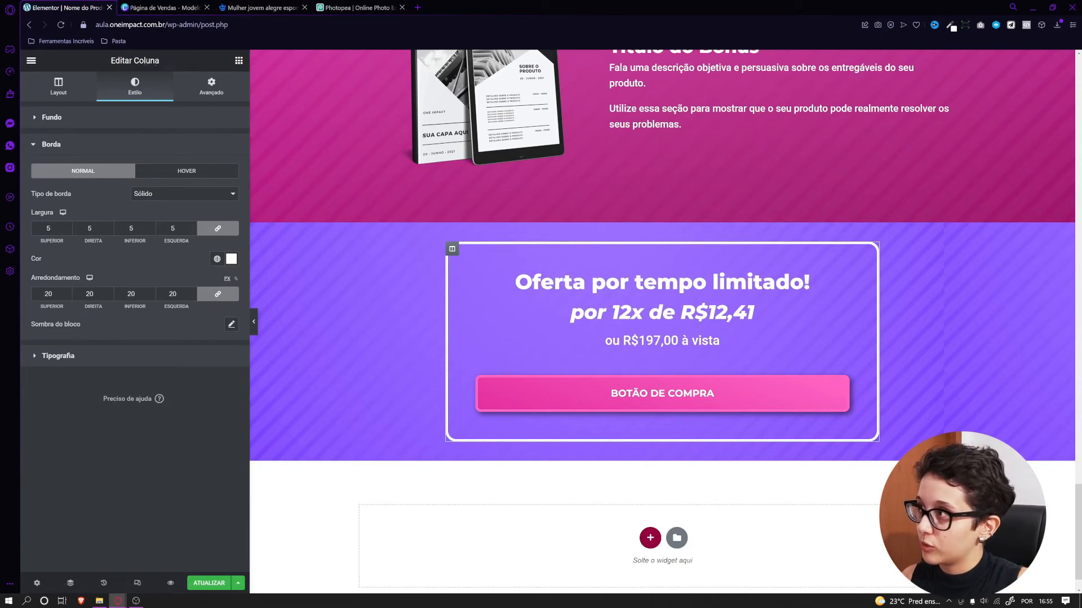
click(231, 324)
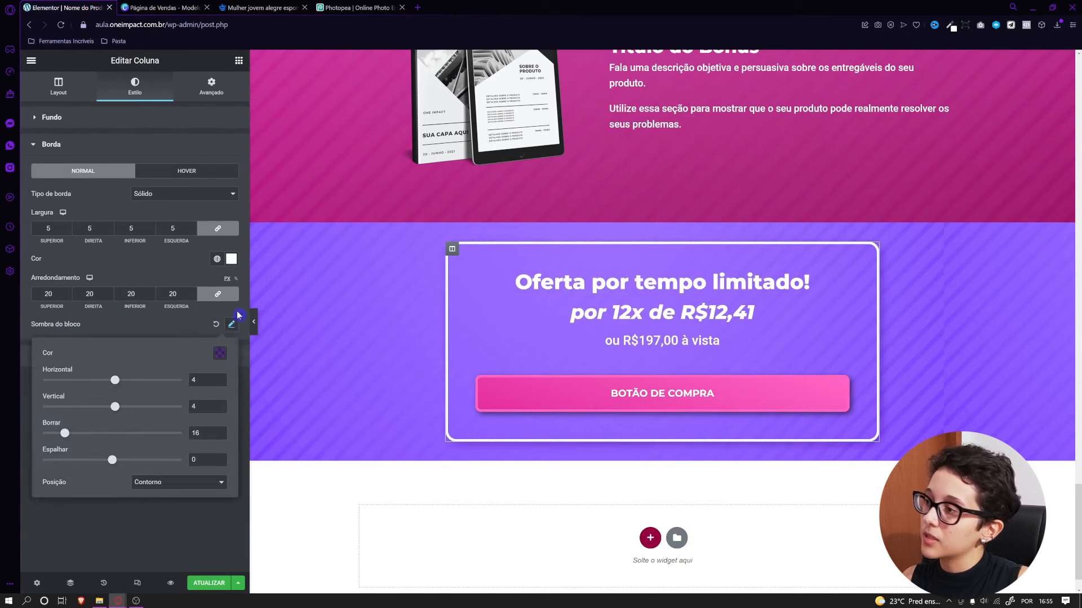
click(220, 353)
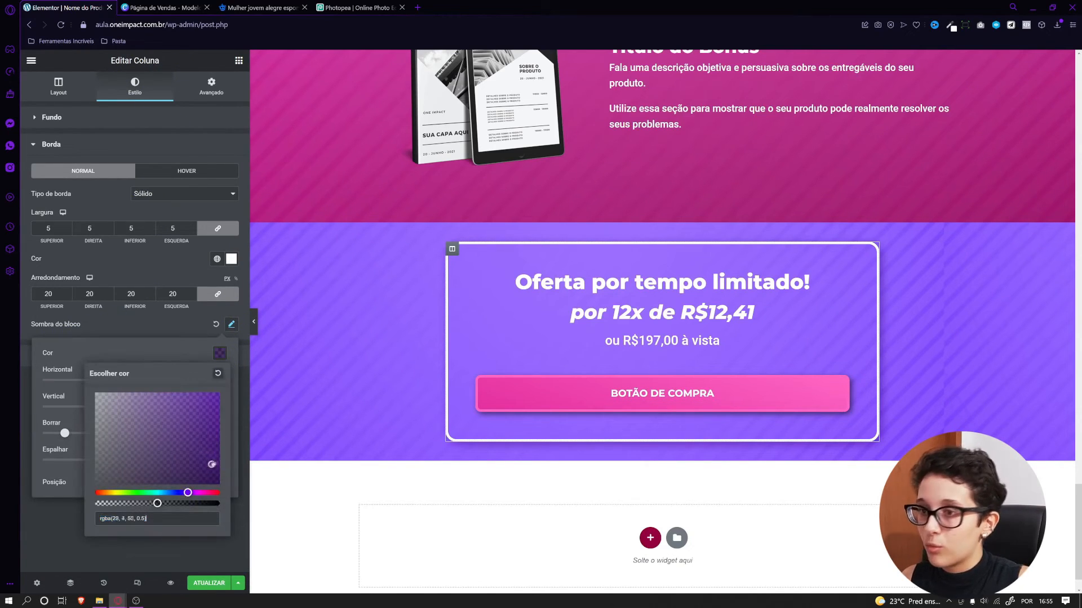
drag(166, 501, 186, 501)
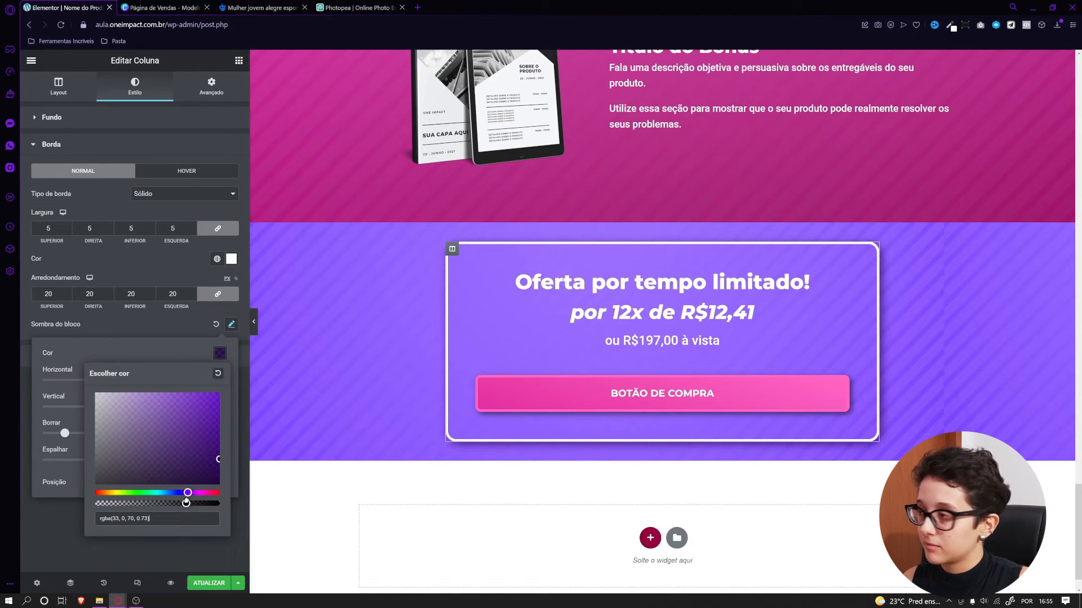
click(151, 353)
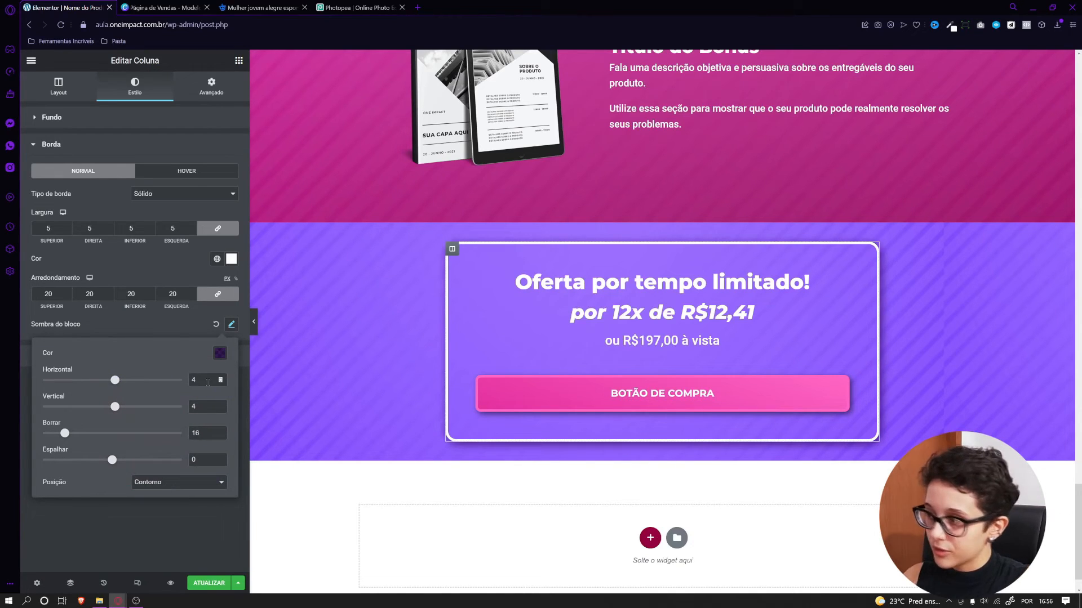
text(4)
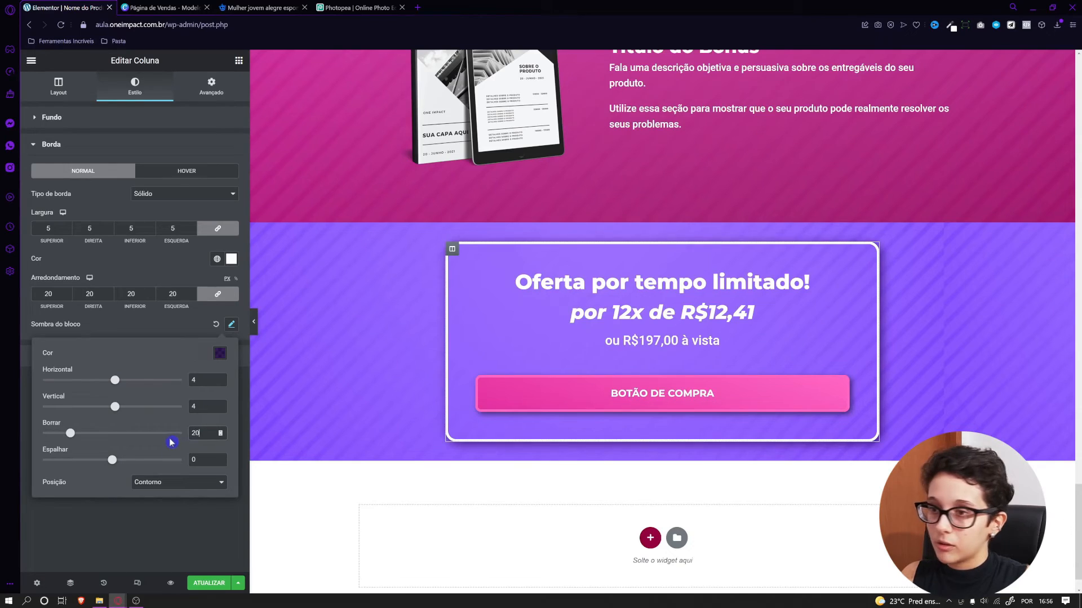
click(231, 324)
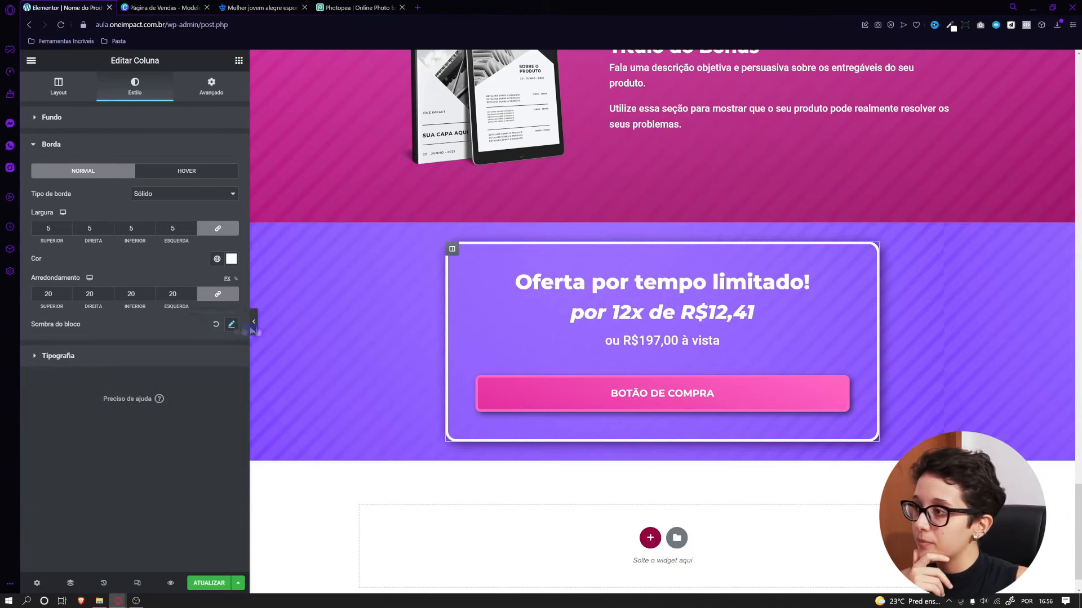
Give the offer column a classic background, trying the global pink #FF66C4 and settling on the global purple #8C52FF
click(253, 321)
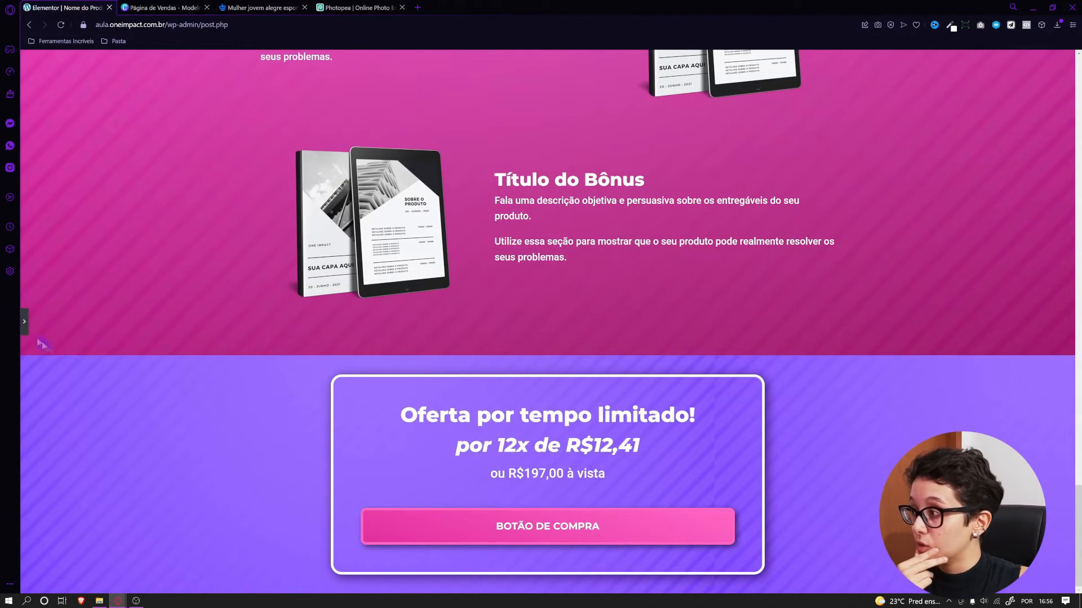
click(25, 326)
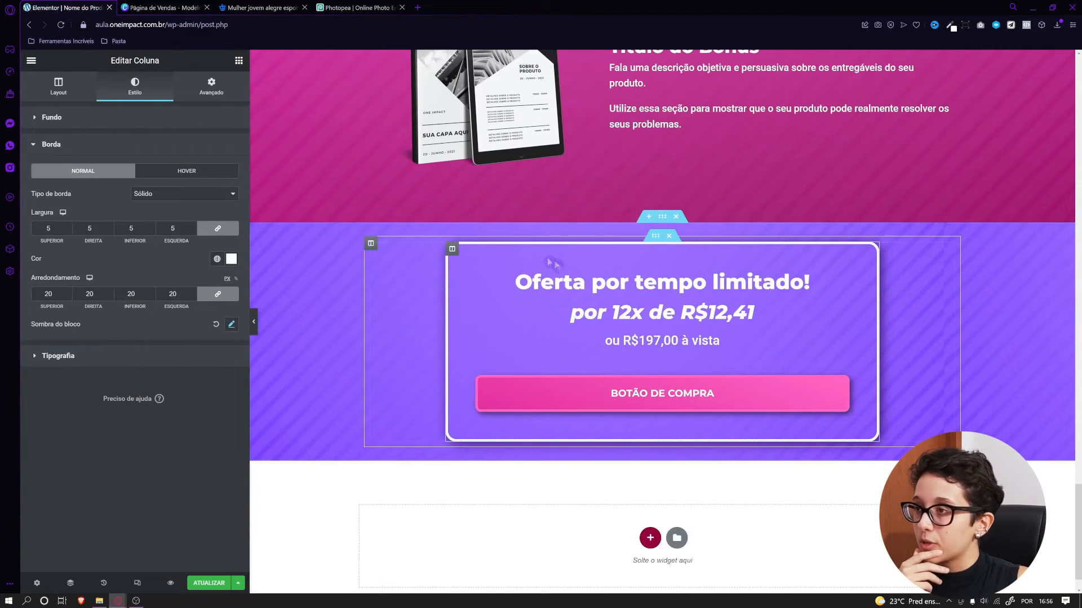
click(131, 117)
click(202, 167)
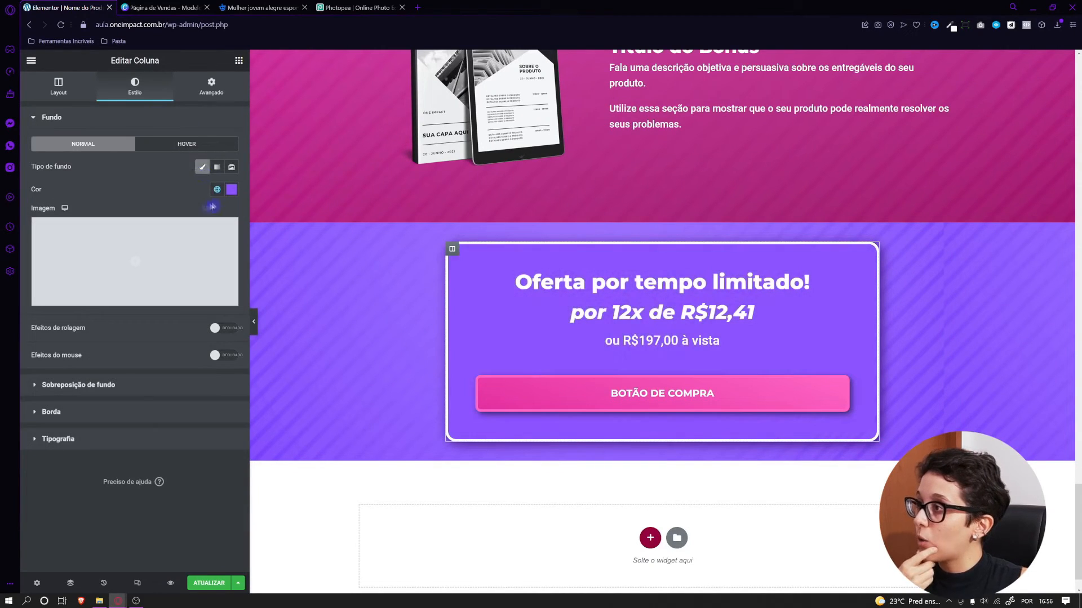
click(217, 189)
click(130, 334)
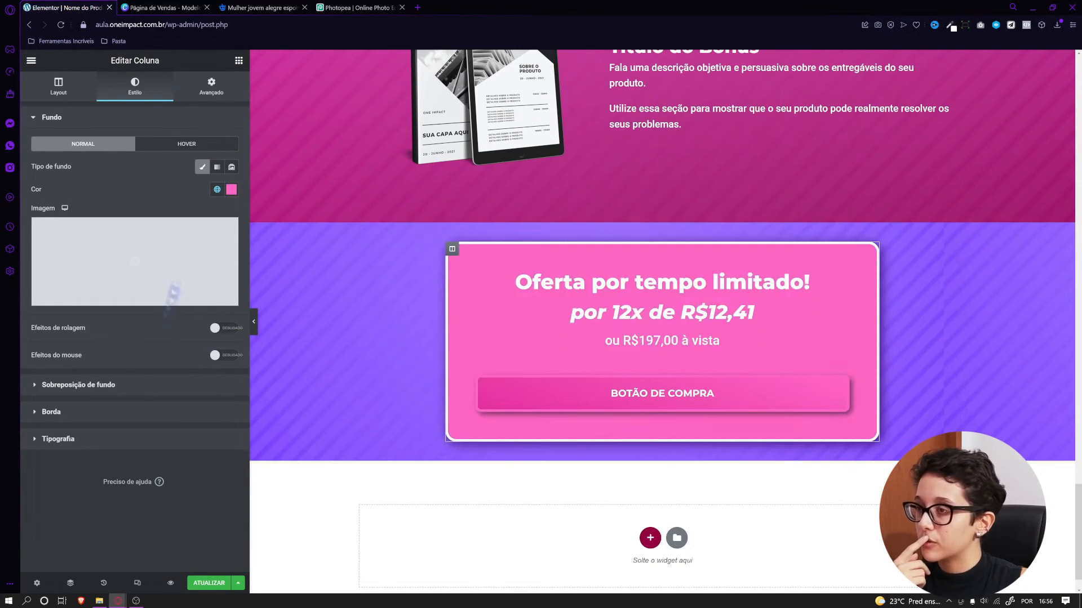
click(217, 189)
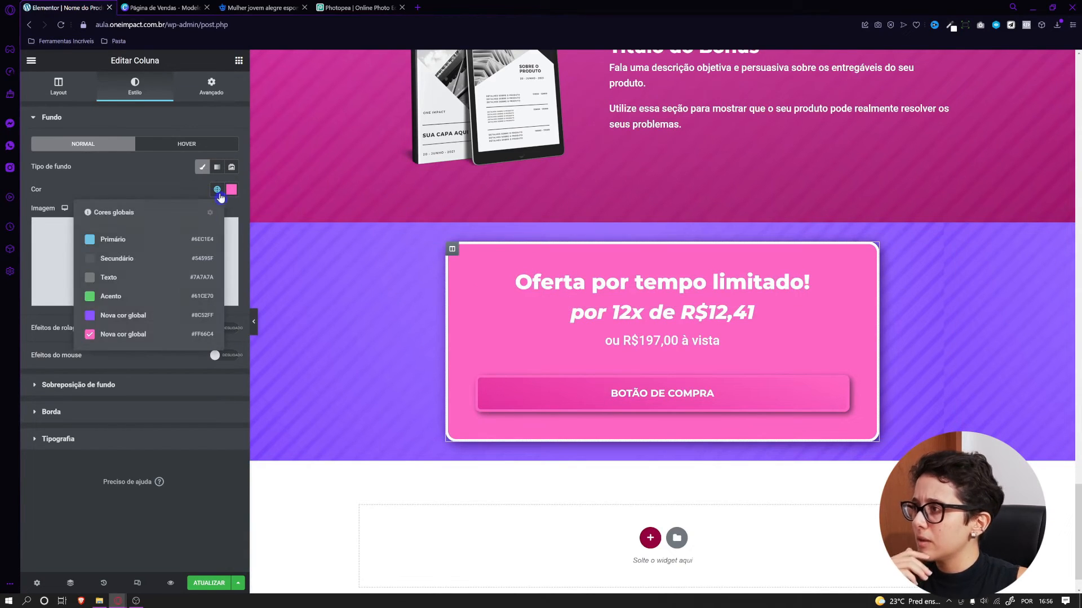
click(143, 316)
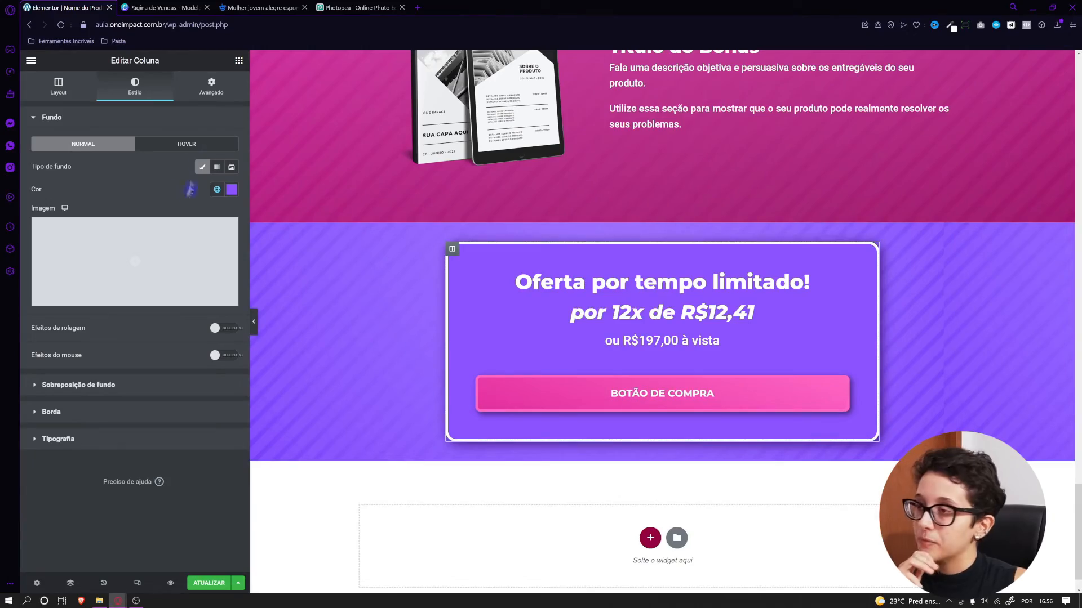
scroll(572, 369, up, 5)
drag(1078, 499, 1078, 524)
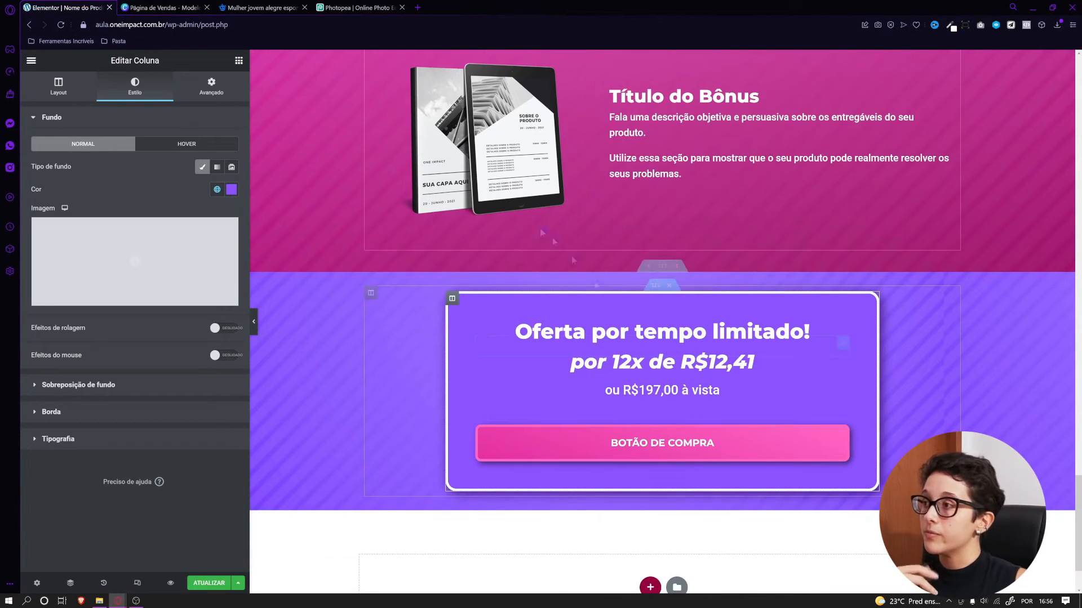
Change the offer column's background to a custom solid white
click(217, 193)
click(229, 195)
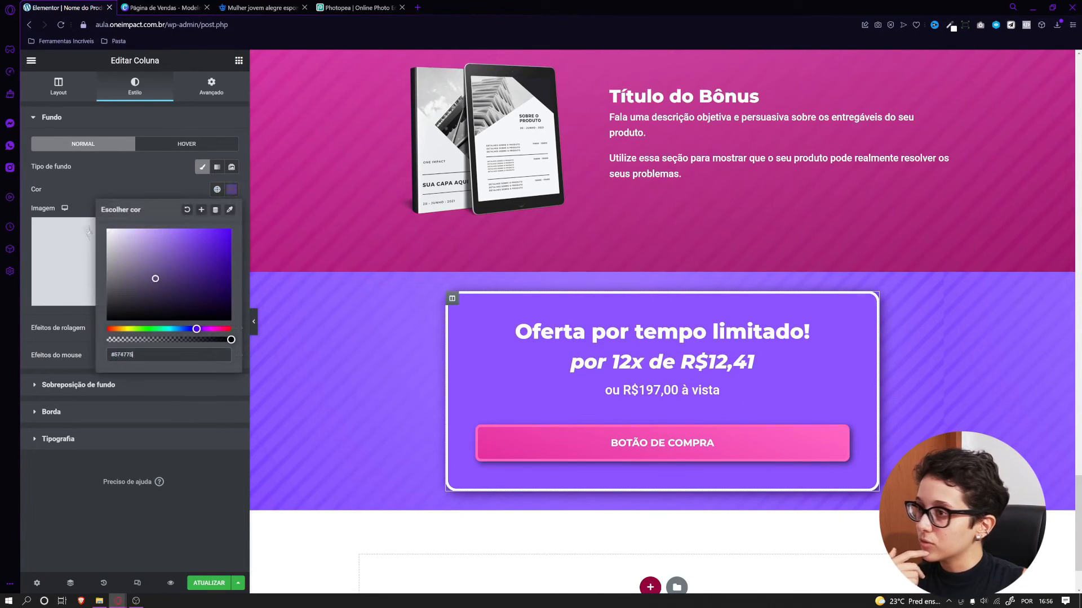
drag(155, 278, 68, 213)
click(231, 192)
Set the text color of the installment price, the "Oferta por tempo limitado!" title and the cash price to global purple #8C52FF
click(676, 349)
click(134, 87)
click(217, 166)
click(141, 277)
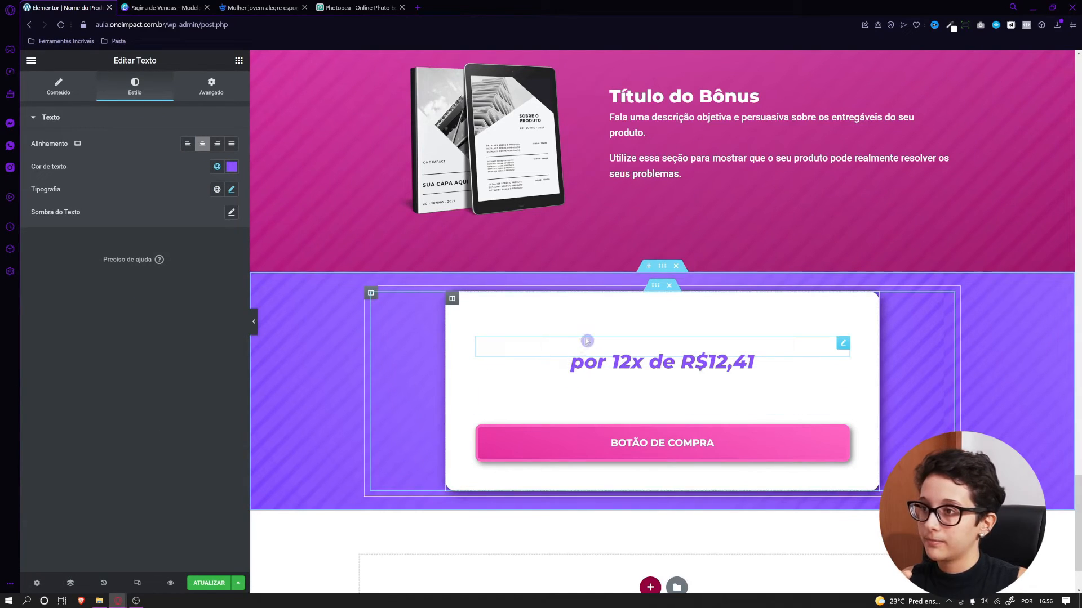
click(593, 323)
click(135, 87)
click(216, 144)
click(138, 277)
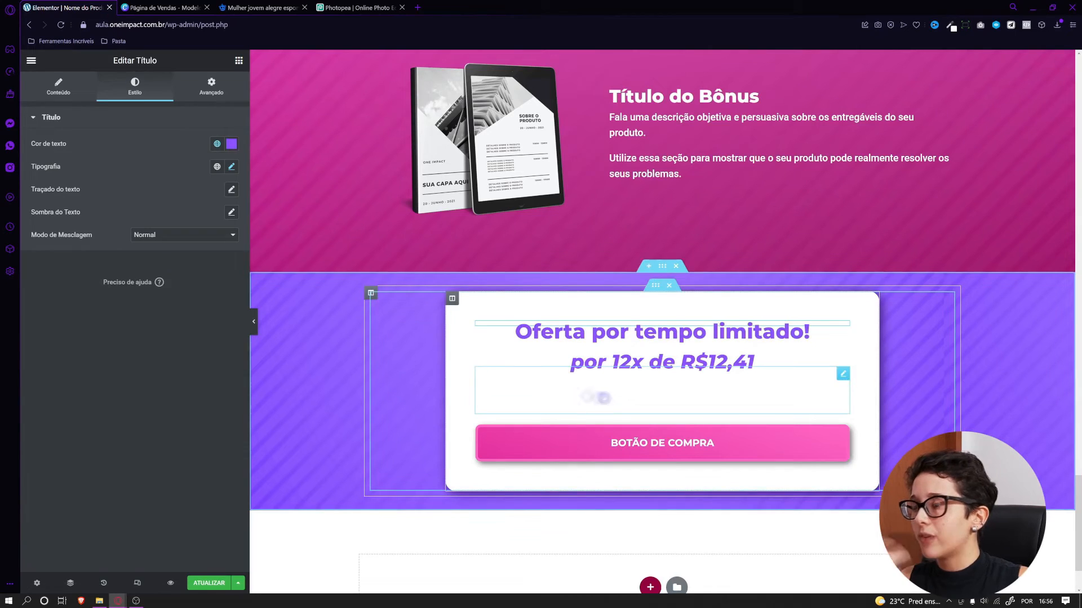
click(598, 394)
click(138, 90)
click(216, 167)
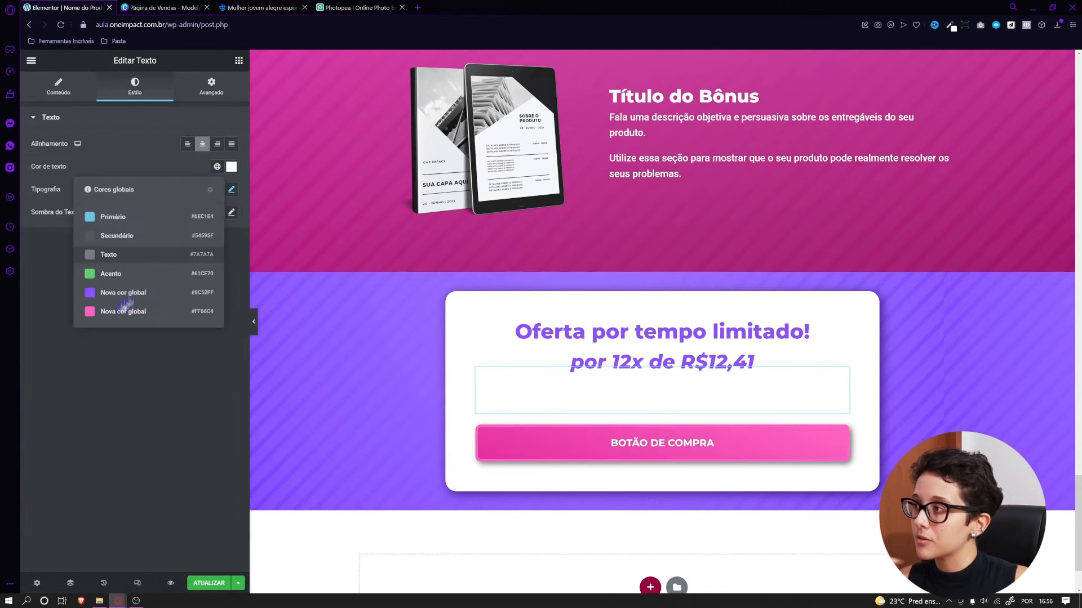
click(135, 300)
Tighten the gap below the installment price by lowering its bottom margin to about -85 px
click(646, 356)
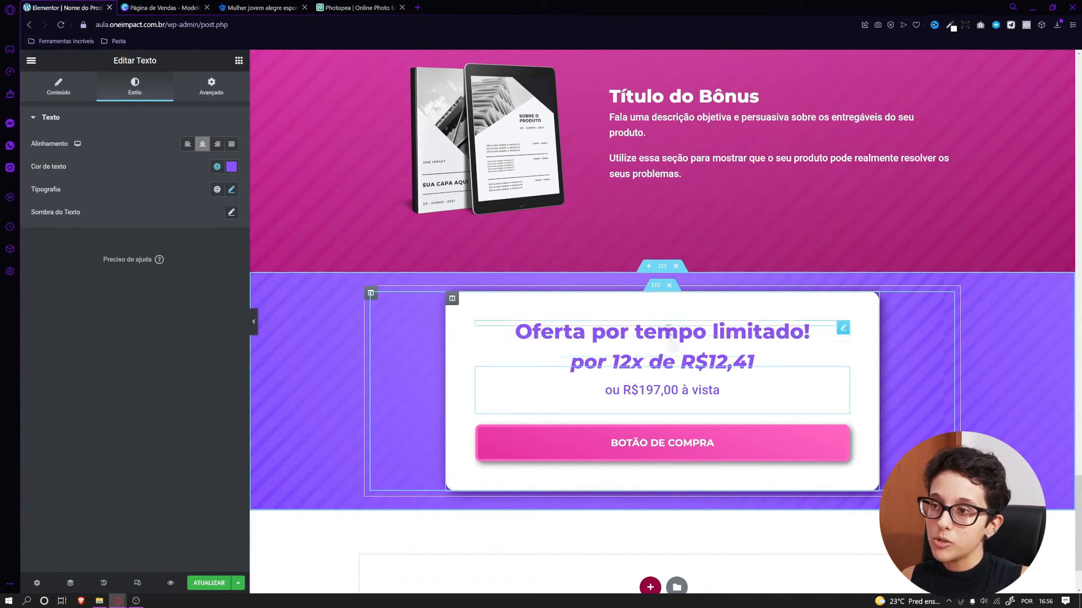
click(211, 87)
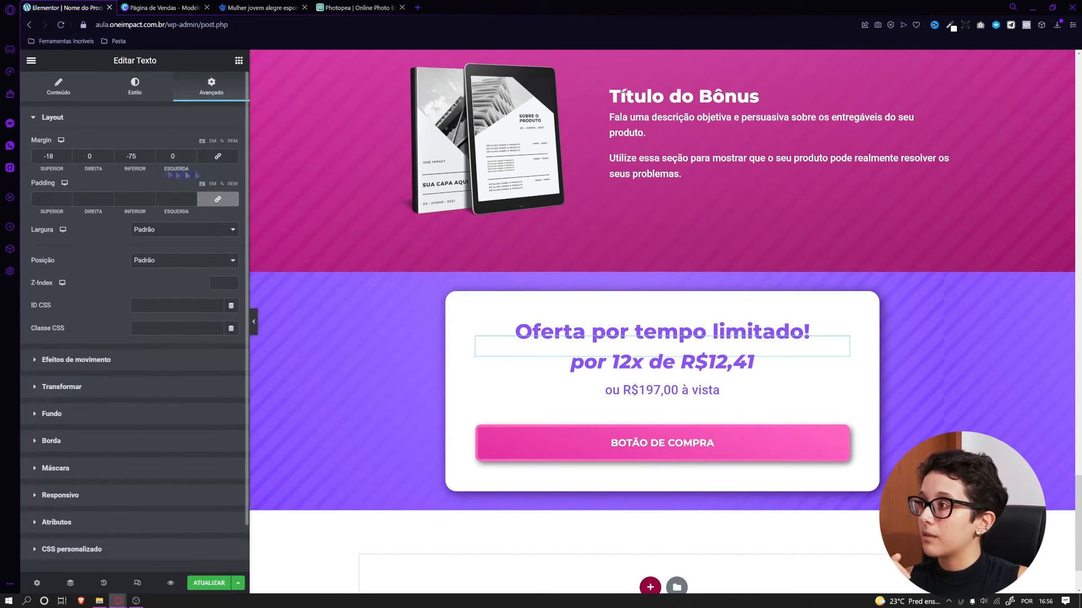
click(152, 160)
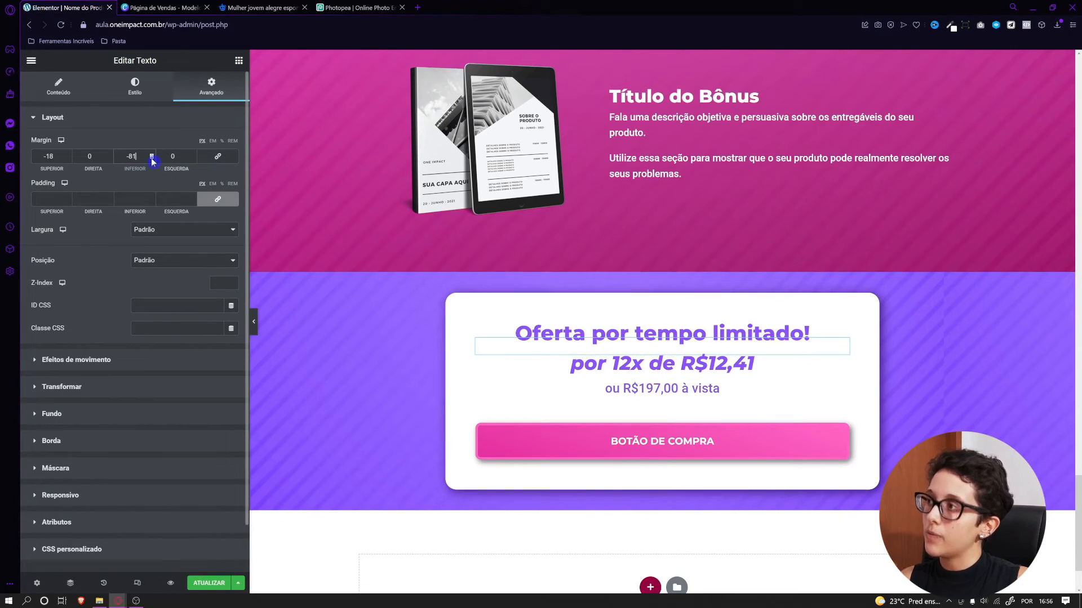
click(152, 159)
click(152, 160)
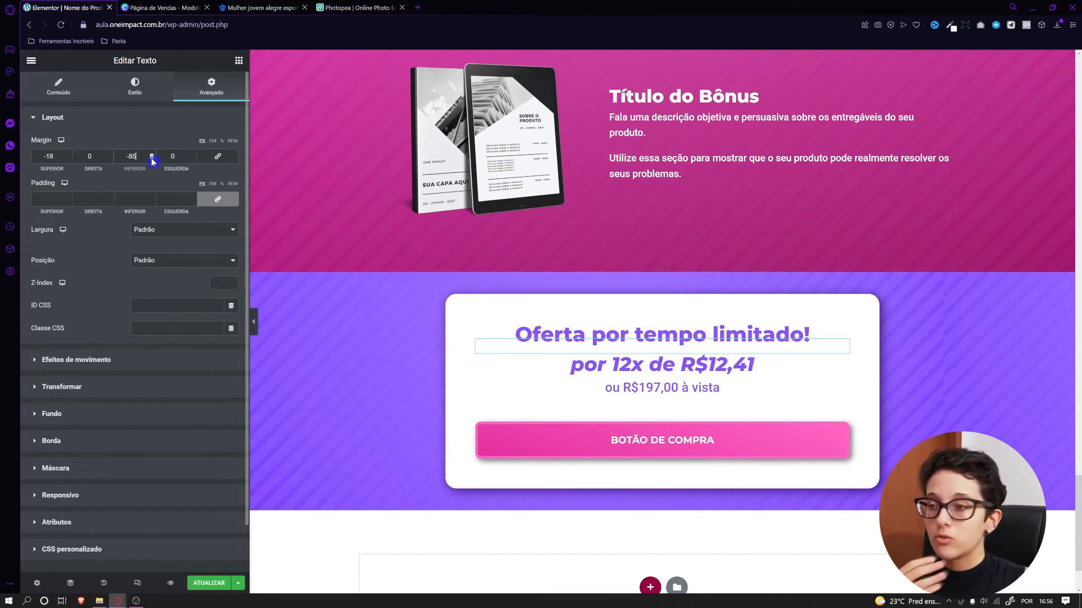
Preview Bandeiras de pagamento.png from the Arquivos de Base folder to check the payment logos
scroll(510, 346, down, 1)
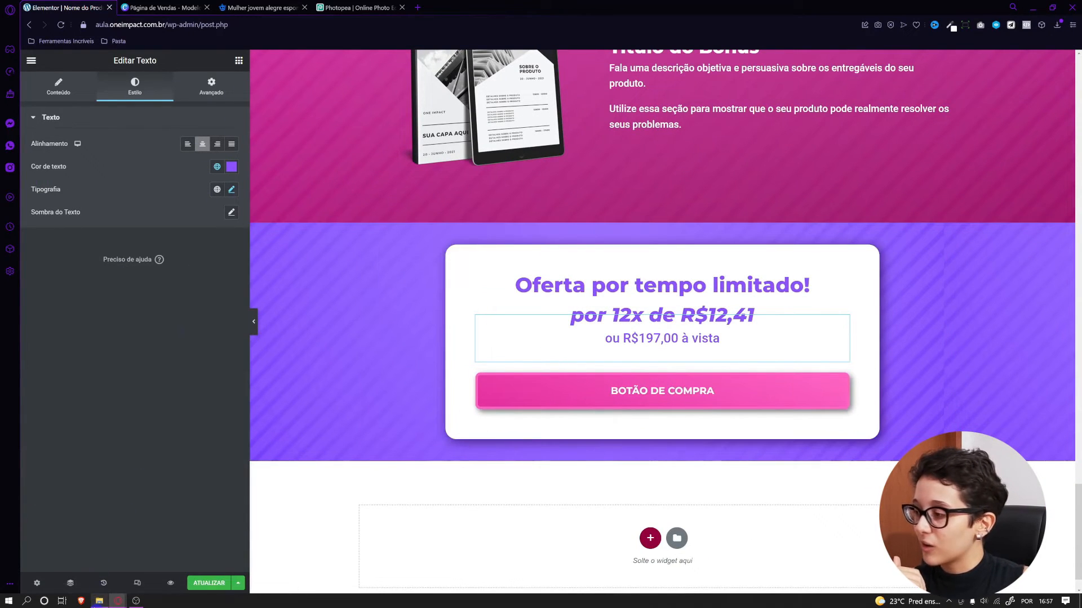
click(99, 601)
double_click(783, 481)
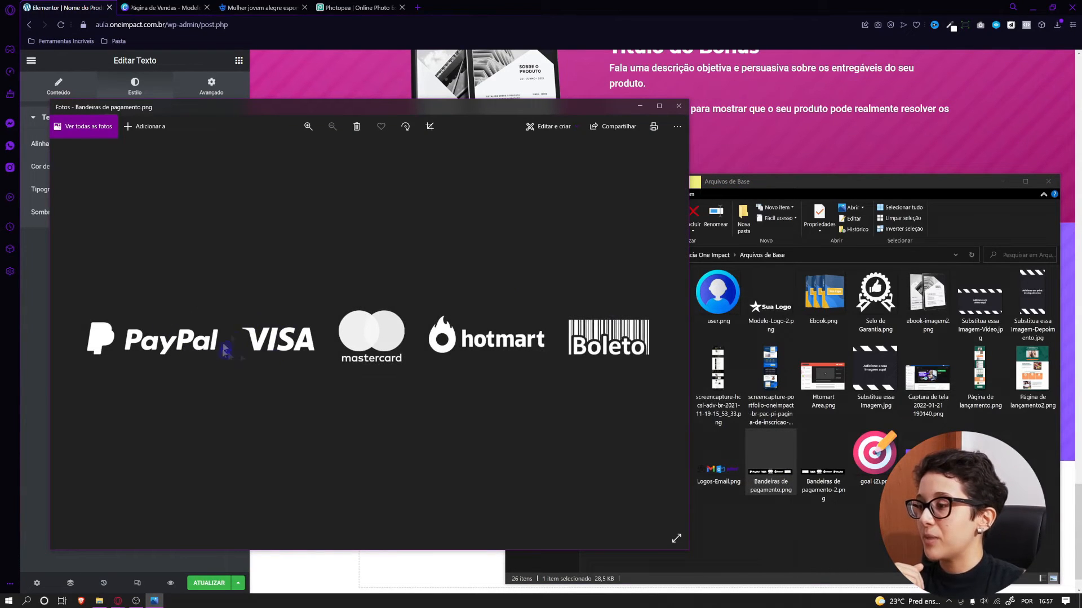
click(676, 107)
Add an Image widget below the purchase button and upload Bandeiras de pagamento.png into it
click(238, 61)
drag(78, 242, 662, 419)
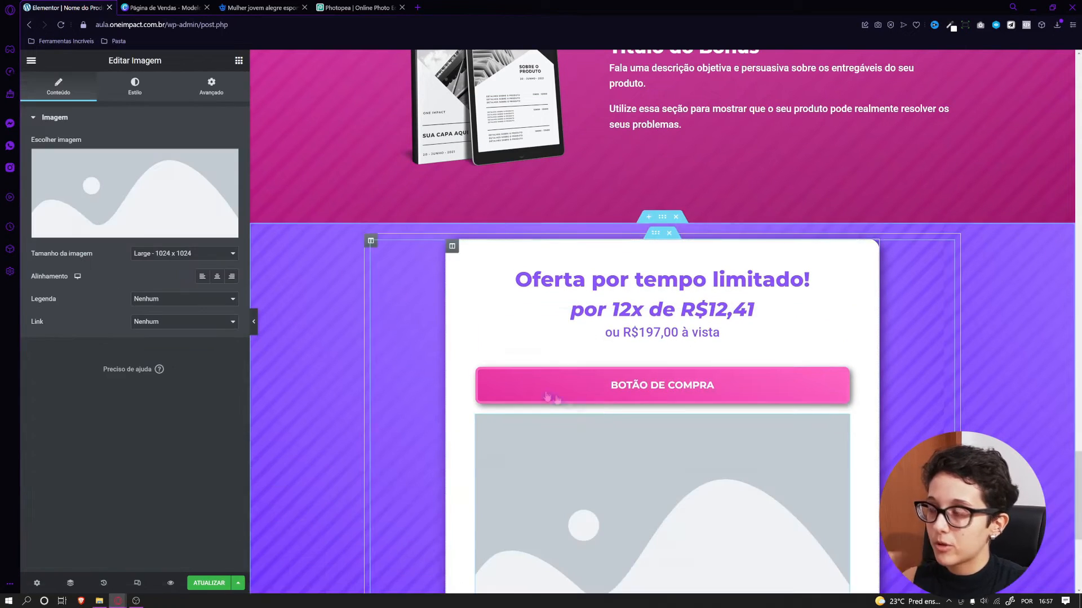
click(102, 195)
click(99, 601)
drag(766, 473, 673, 279)
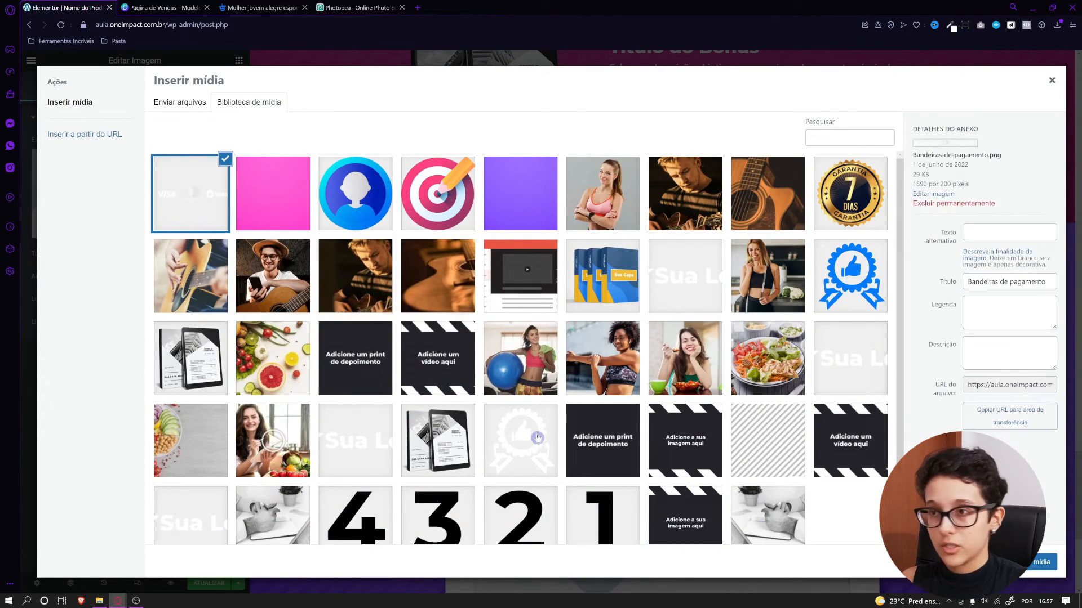
click(1042, 562)
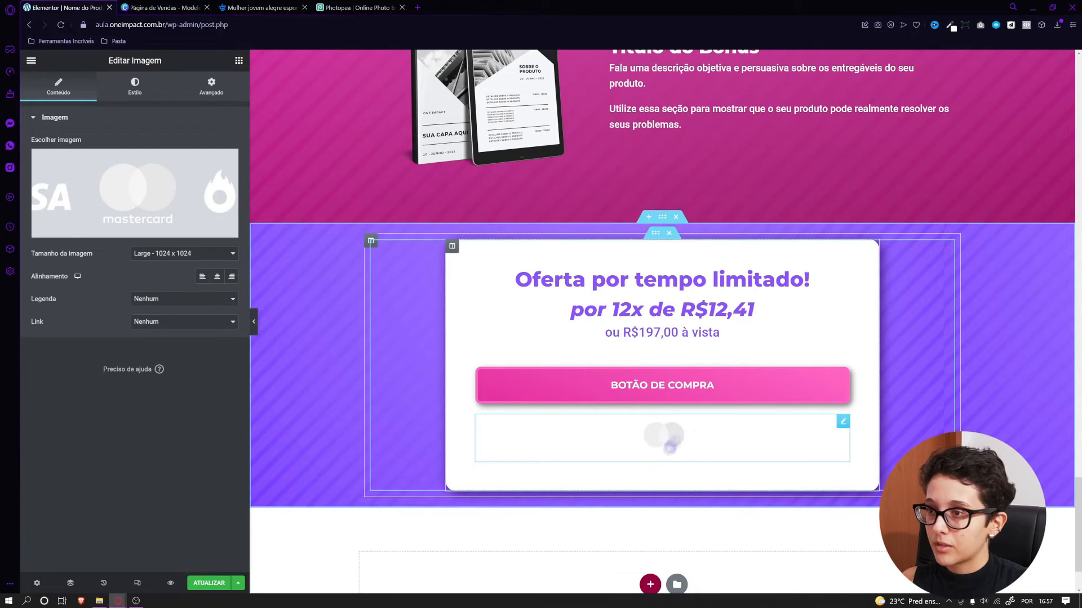
Try a CSS filter brightness of 65 on the payment logos image, comparing it with the unfiltered version
click(141, 83)
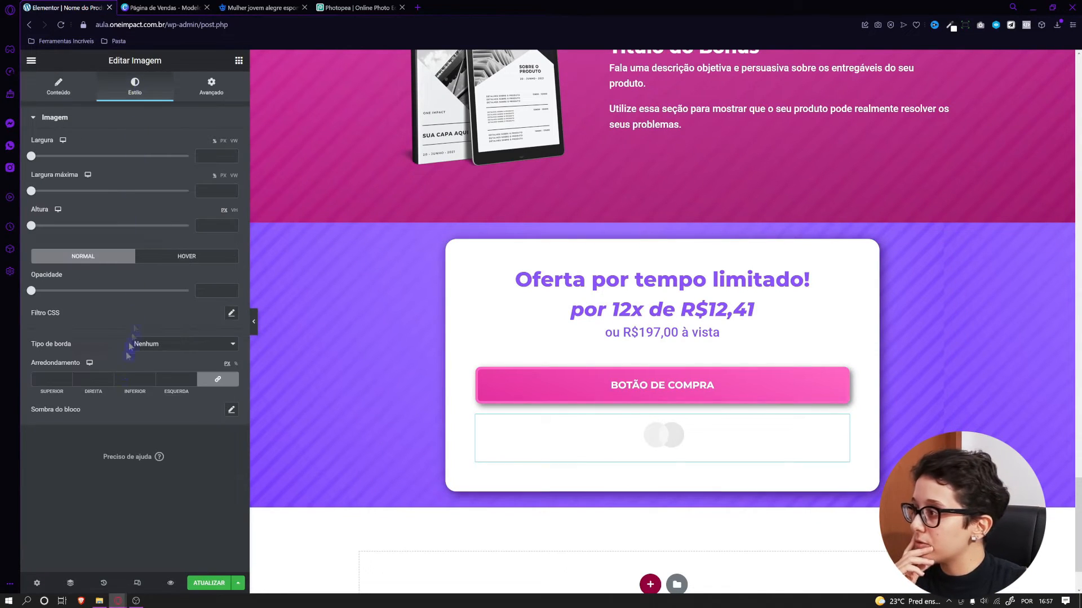
click(232, 313)
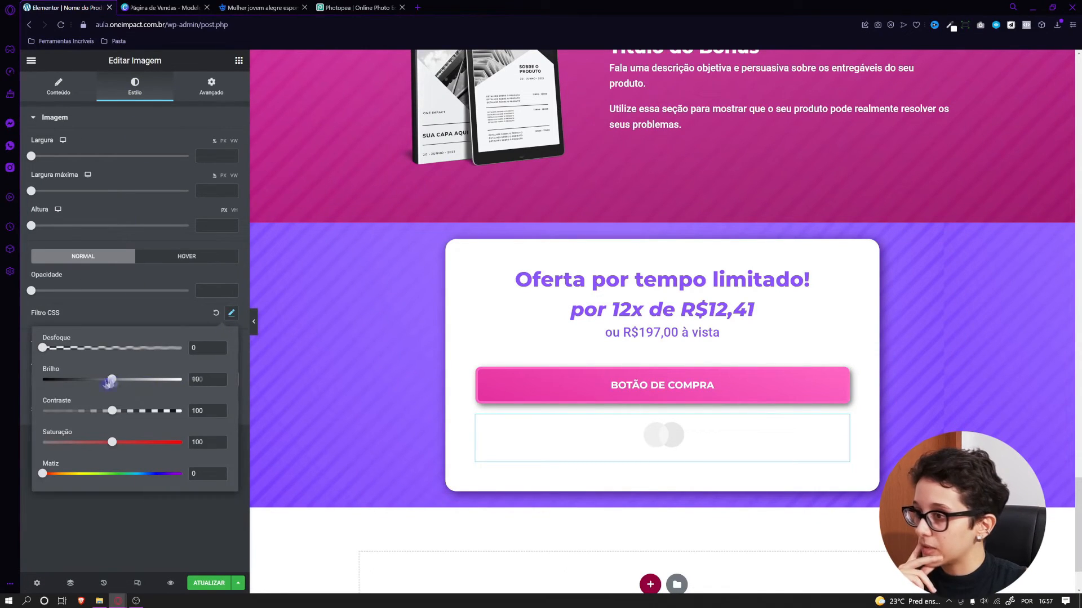
drag(115, 382, 88, 381)
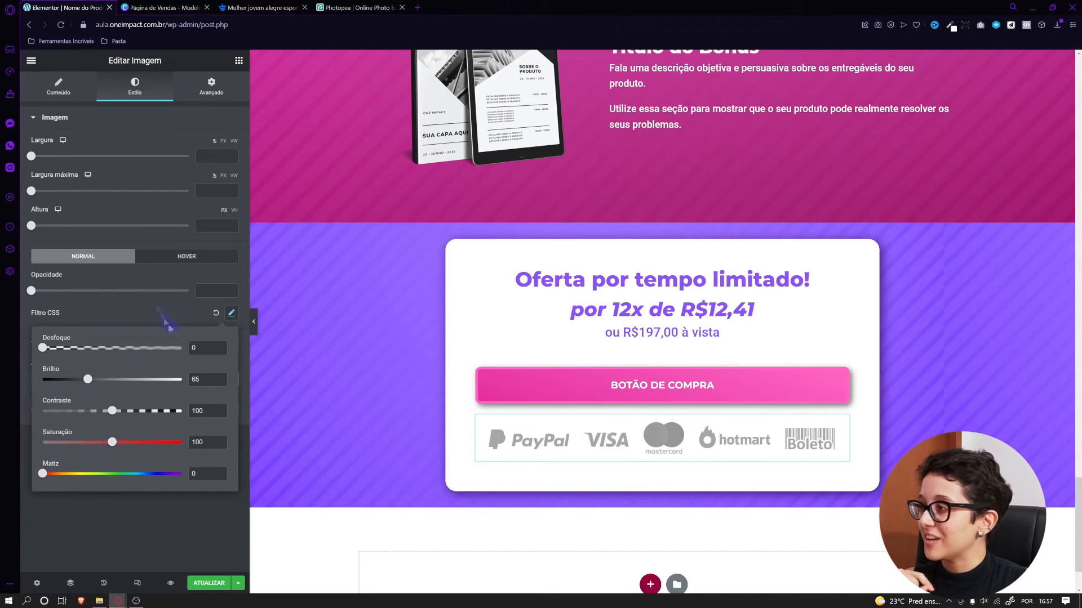
click(215, 312)
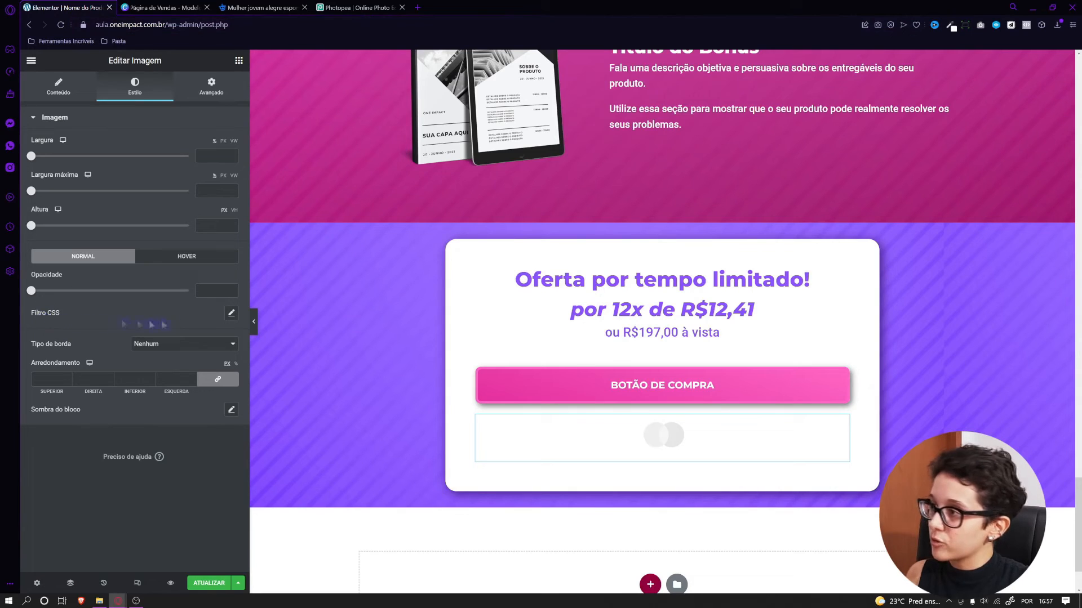
click(231, 314)
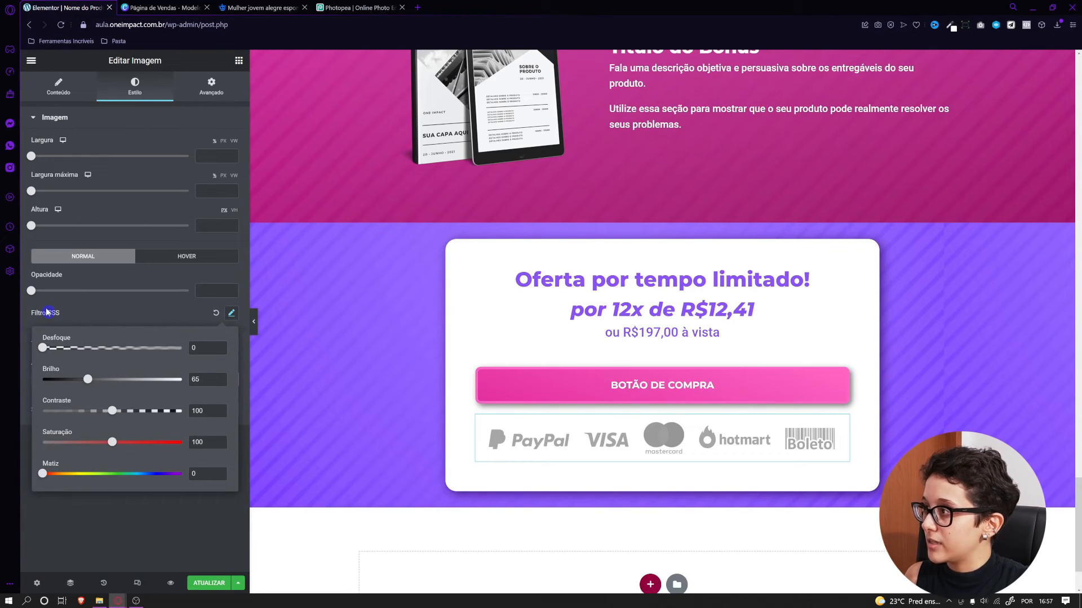
click(111, 58)
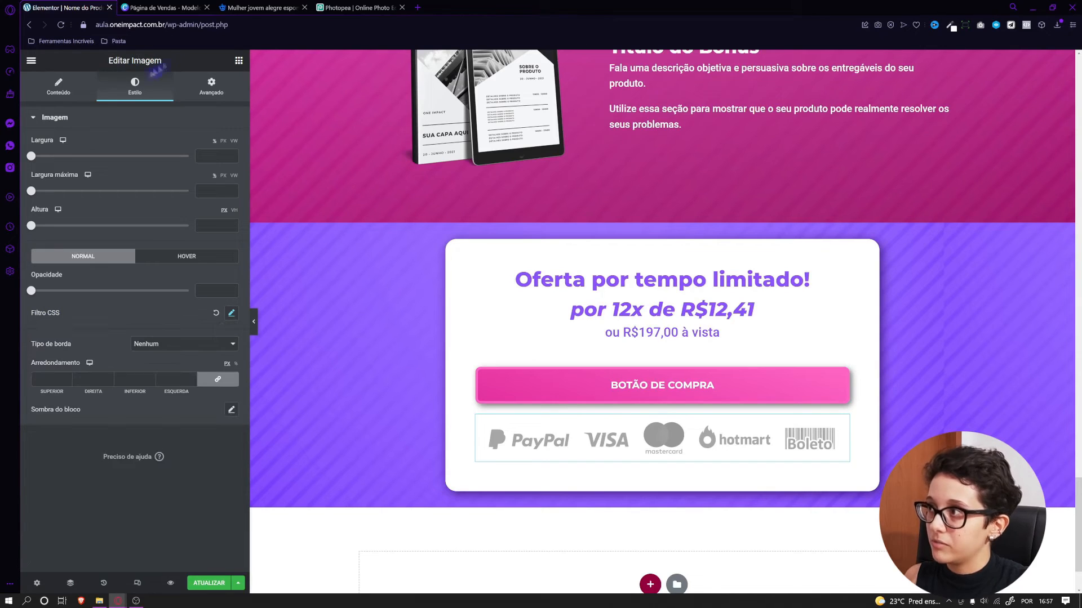
Set the payment logos image's CSS filter to a brightness of 77 and a saturation of 0
click(232, 316)
mouse_move(88, 384)
mouse_down()
mouse_move(105, 384)
mouse_move(83, 382)
mouse_up()
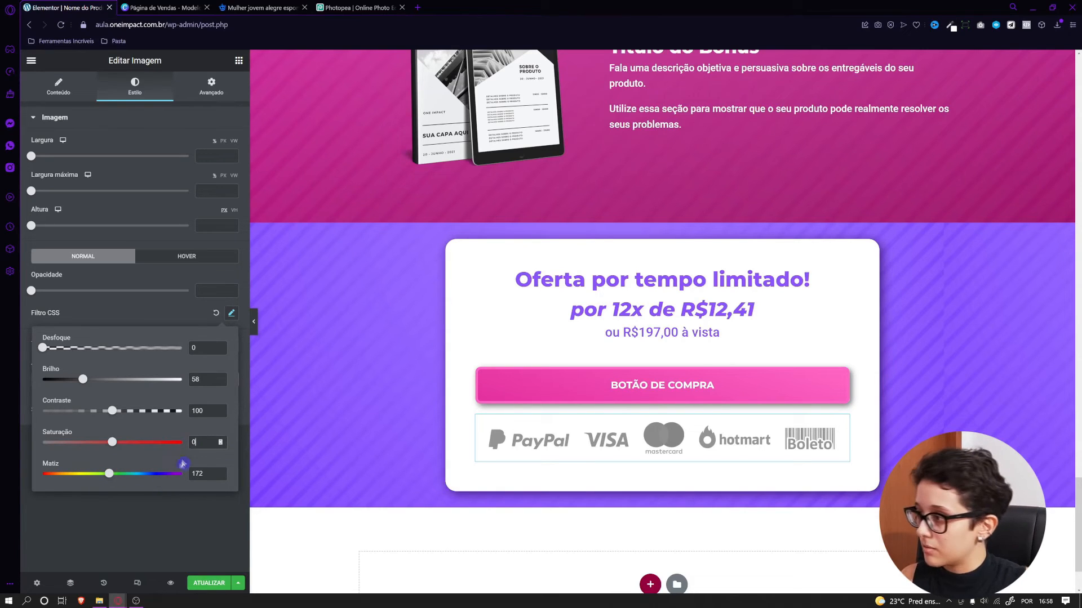
mouse_move(85, 379)
mouse_down()
mouse_move(105, 383)
mouse_move(95, 380)
mouse_up()
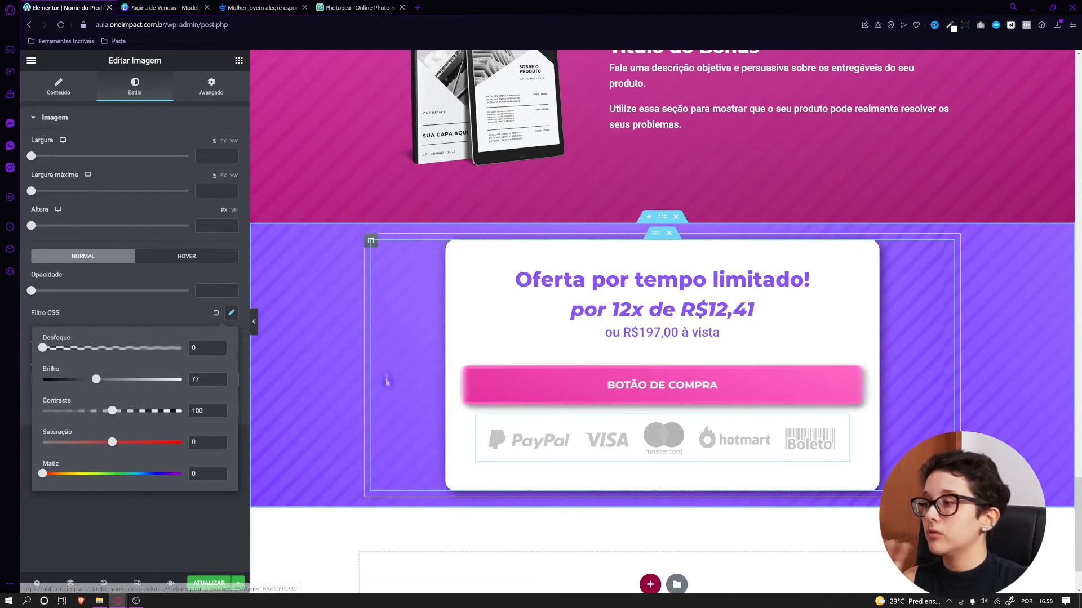
Set the payment logos image's width to 50% and preview the offer section without the editing panel
click(214, 158)
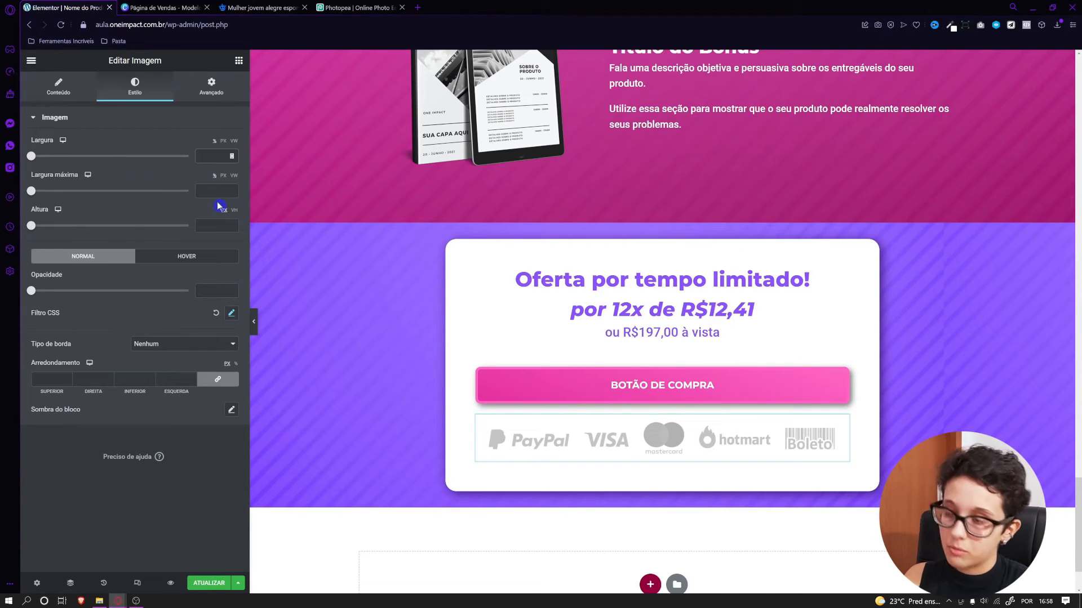
text(70)
text(50)
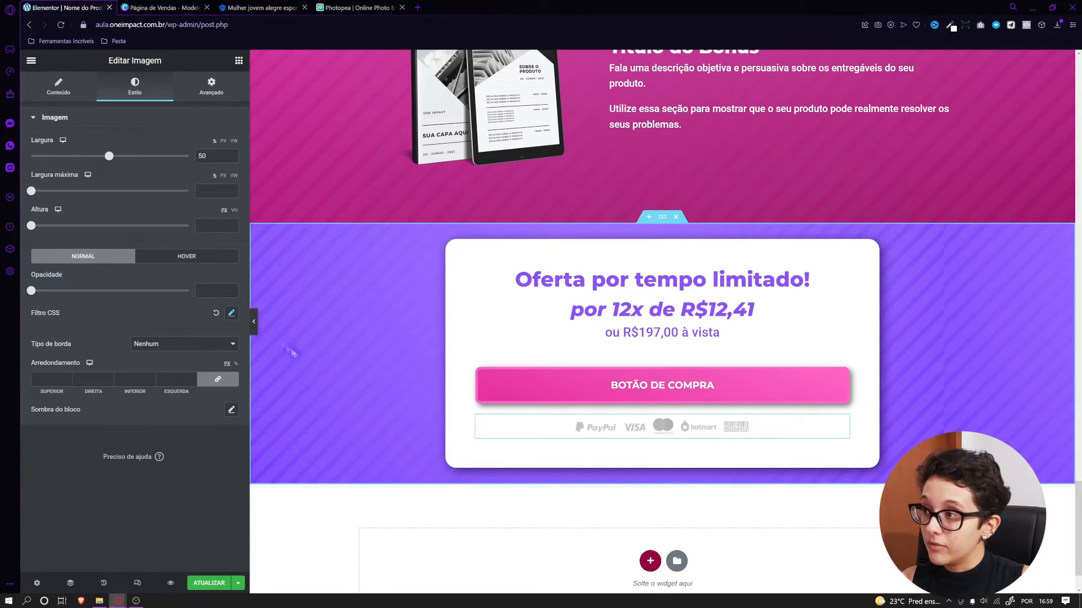
click(253, 322)
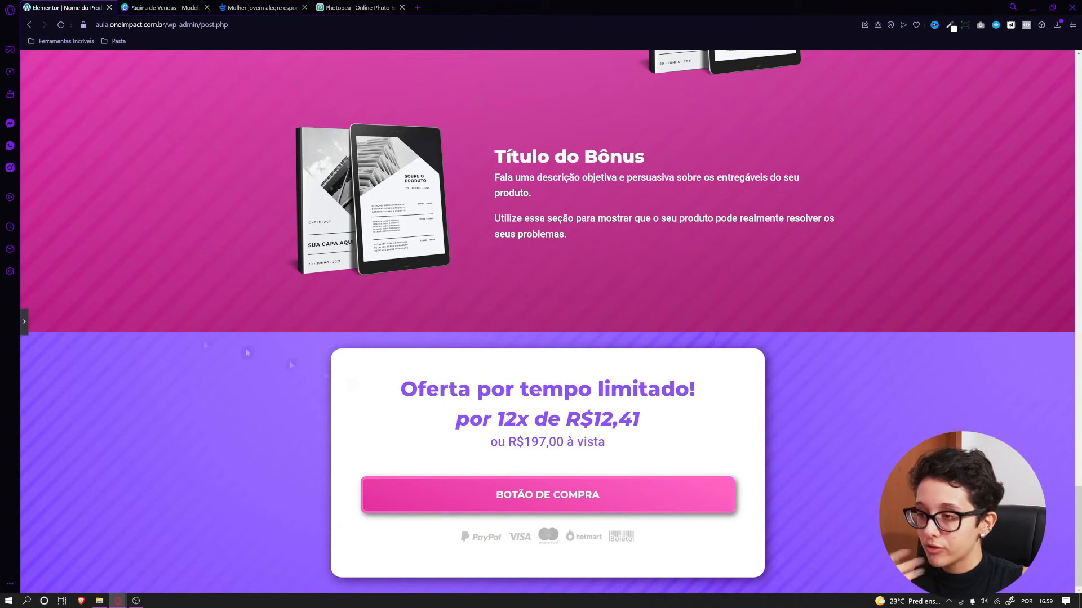
click(24, 322)
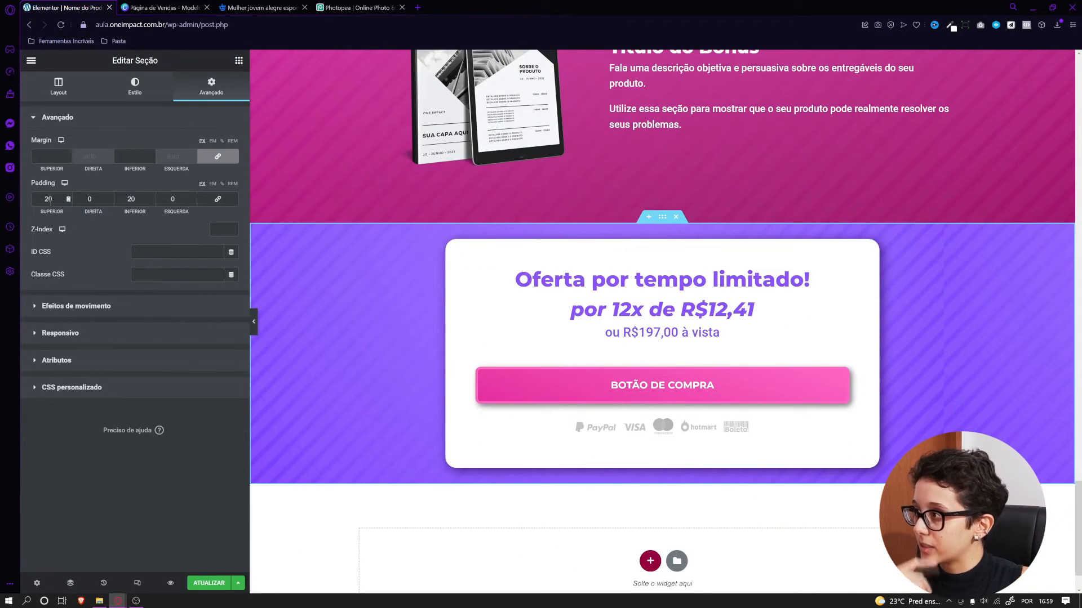
Set the offer section's top and bottom padding to 40 px
drag(48, 201, 8, 229)
text(4)
drag(131, 200, 80, 221)
text(4)
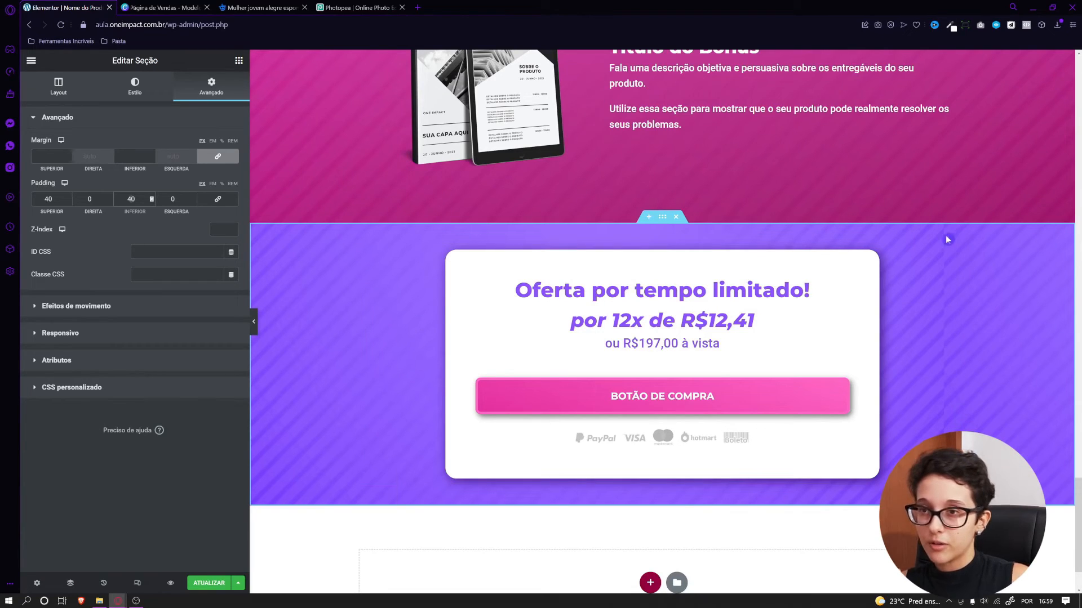
Center the offer section's purple background image and set it to not repeat
click(661, 217)
click(136, 87)
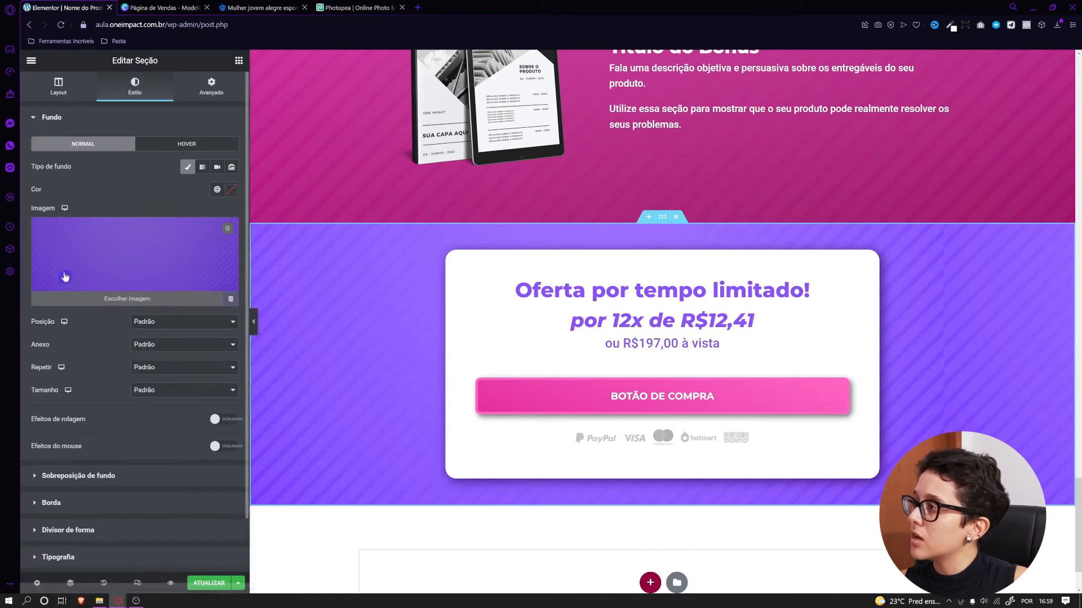
click(148, 328)
click(167, 342)
click(140, 349)
click(161, 368)
click(162, 388)
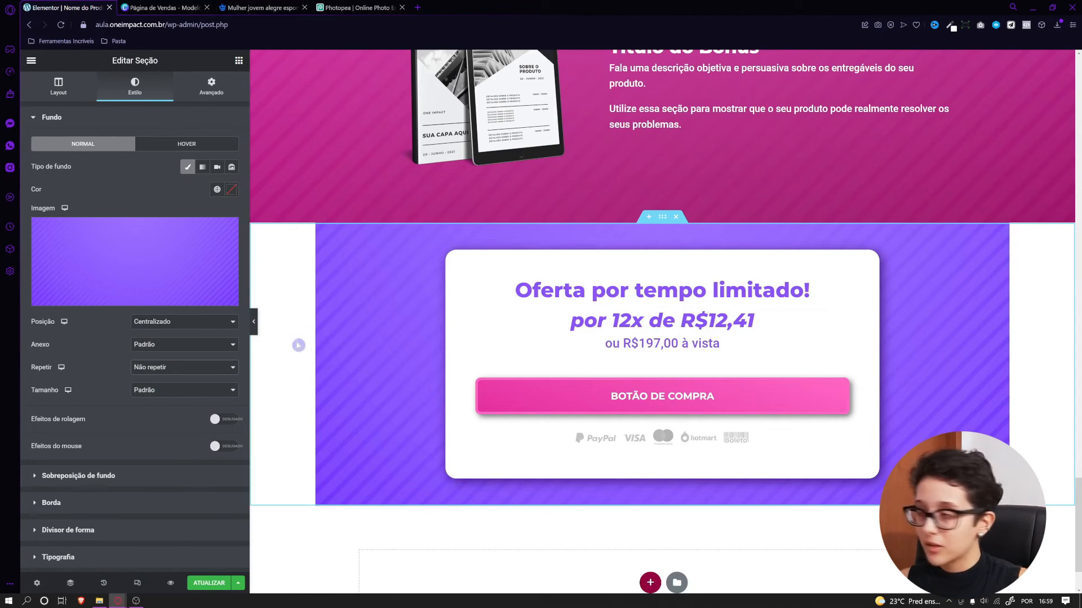
Set the offer section's background image size to Preenchimento completo
click(148, 390)
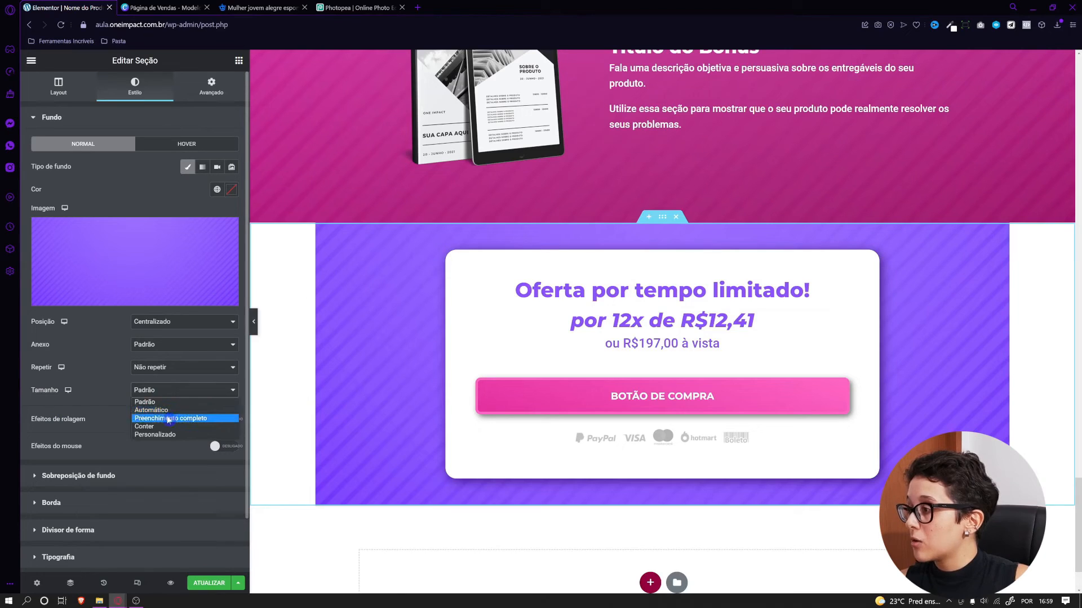
click(168, 418)
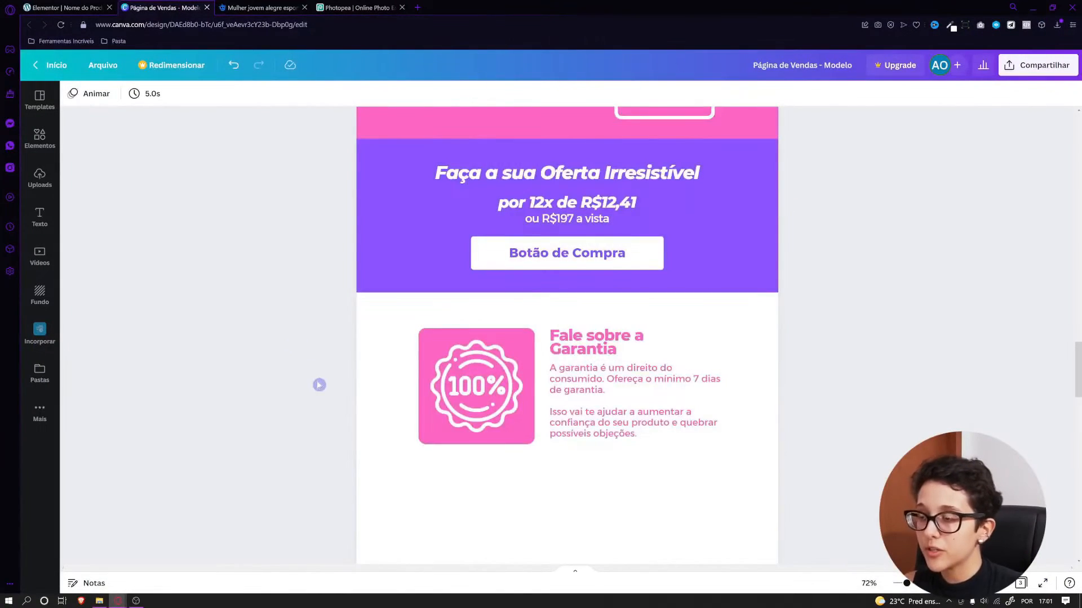
Check the guarantee block in the Canva model, then copy Elementor's purple title-and-image section and paste it below the offer section
scroll(316, 384, down, 4)
scroll(325, 378, up, 2)
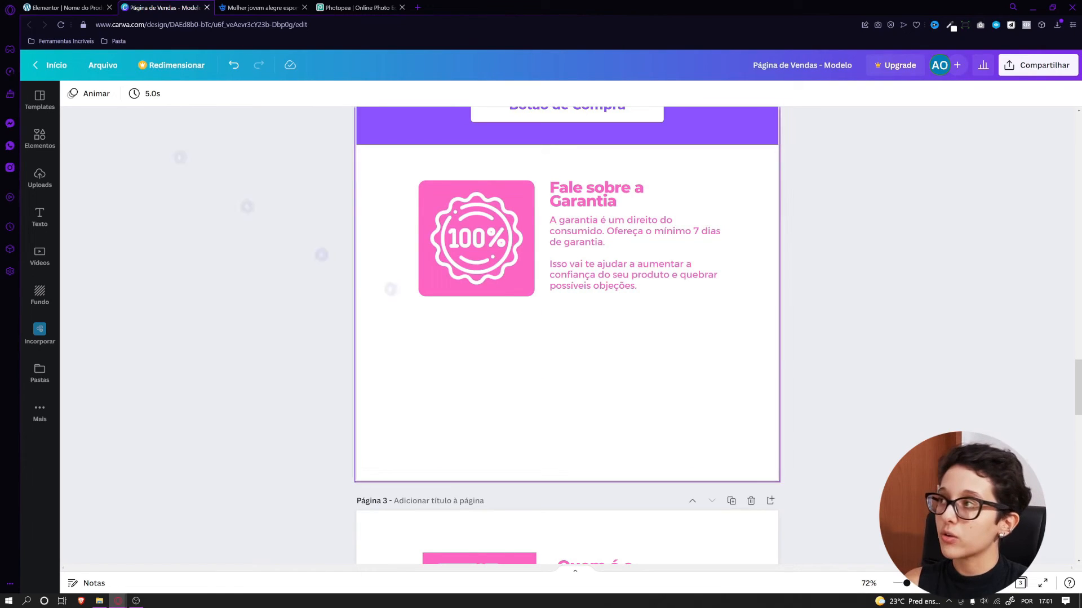
scroll(299, 348, down, 4)
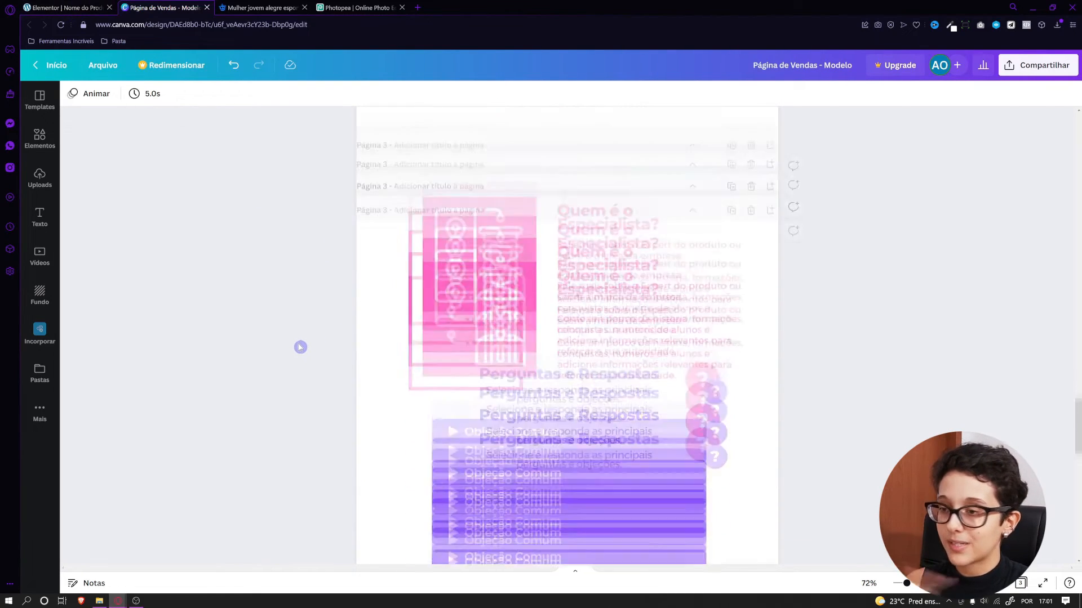
scroll(305, 345, up, 4)
click(59, 8)
scroll(659, 332, up, 13)
scroll(675, 194, up, 10)
scroll(674, 194, down, 5)
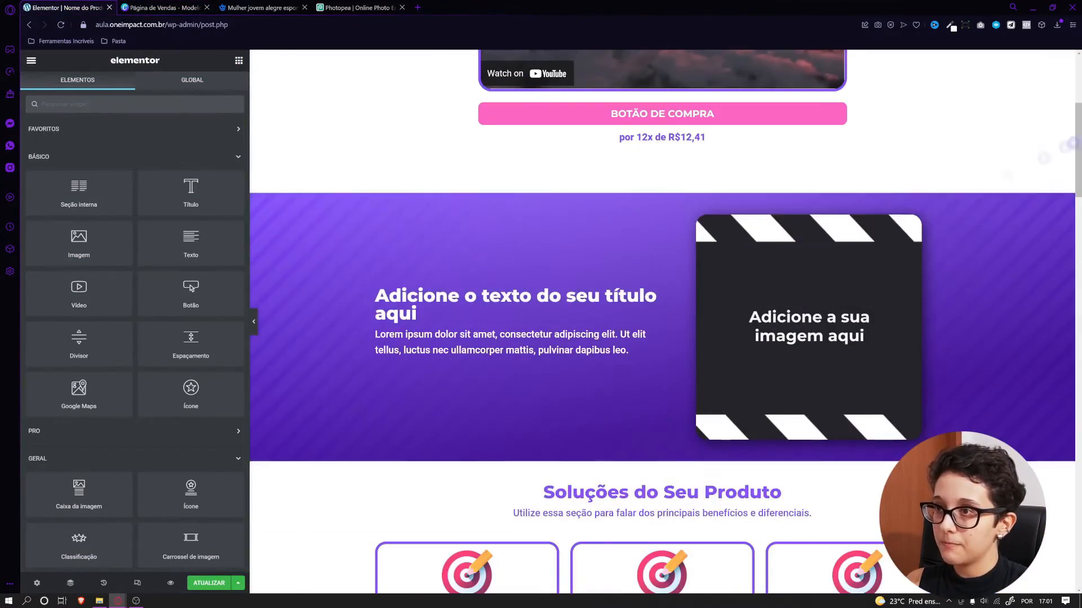
right_click(675, 194)
scroll(675, 194, down, 18)
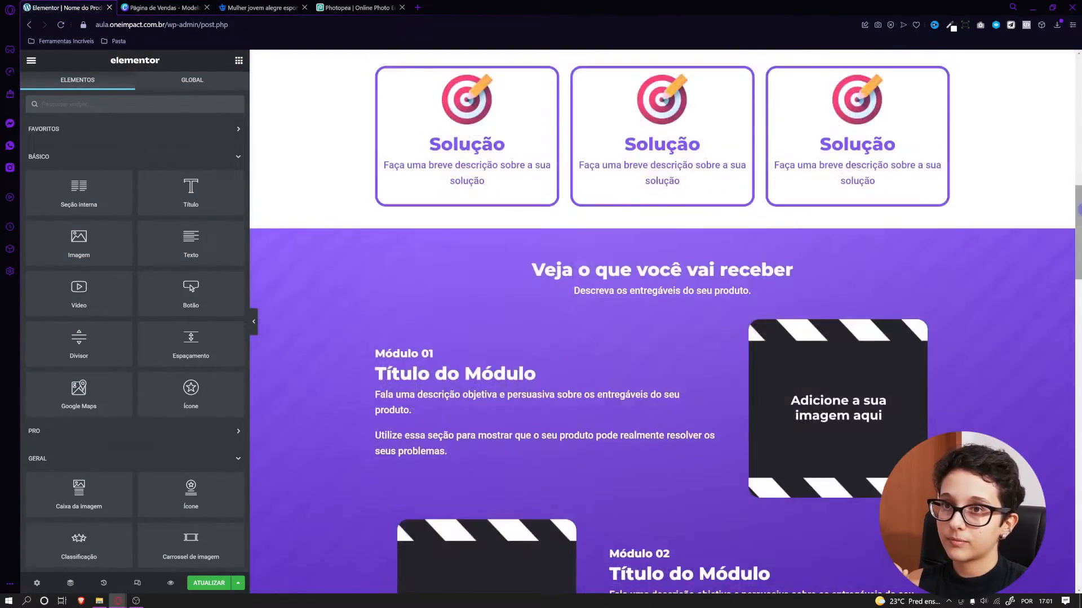
right_click(495, 507)
click(514, 521)
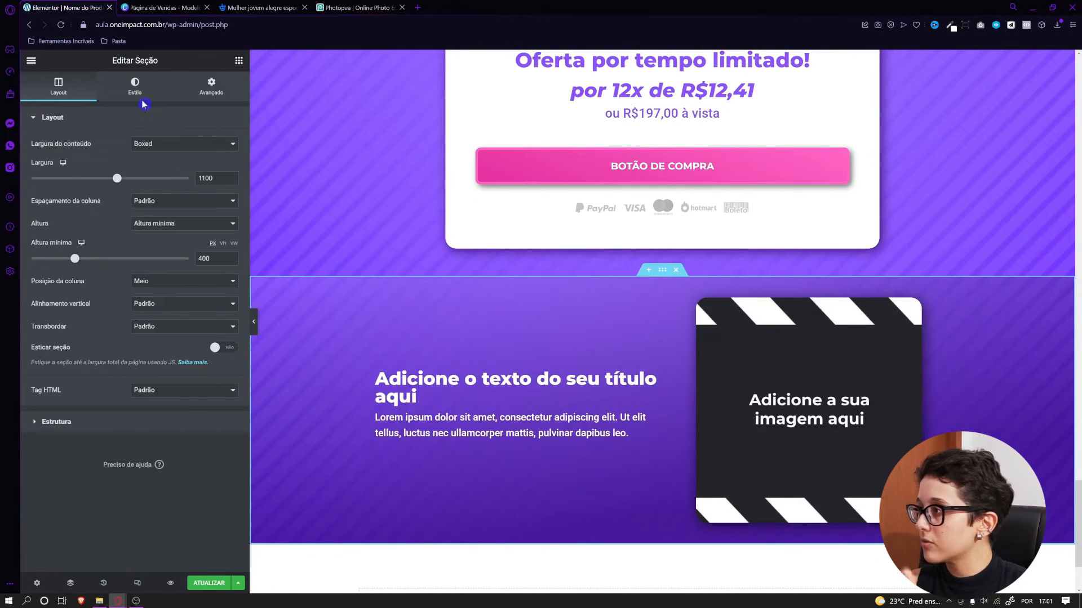
Remove the background image and the gradient background overlay from the pasted section
click(141, 97)
click(187, 164)
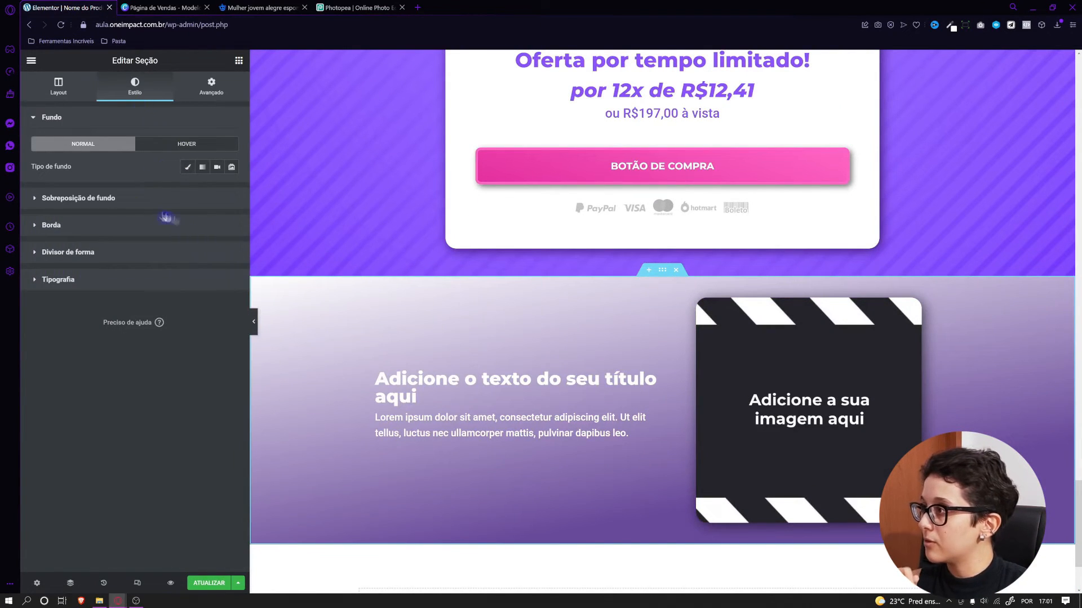
click(157, 198)
click(217, 193)
click(122, 144)
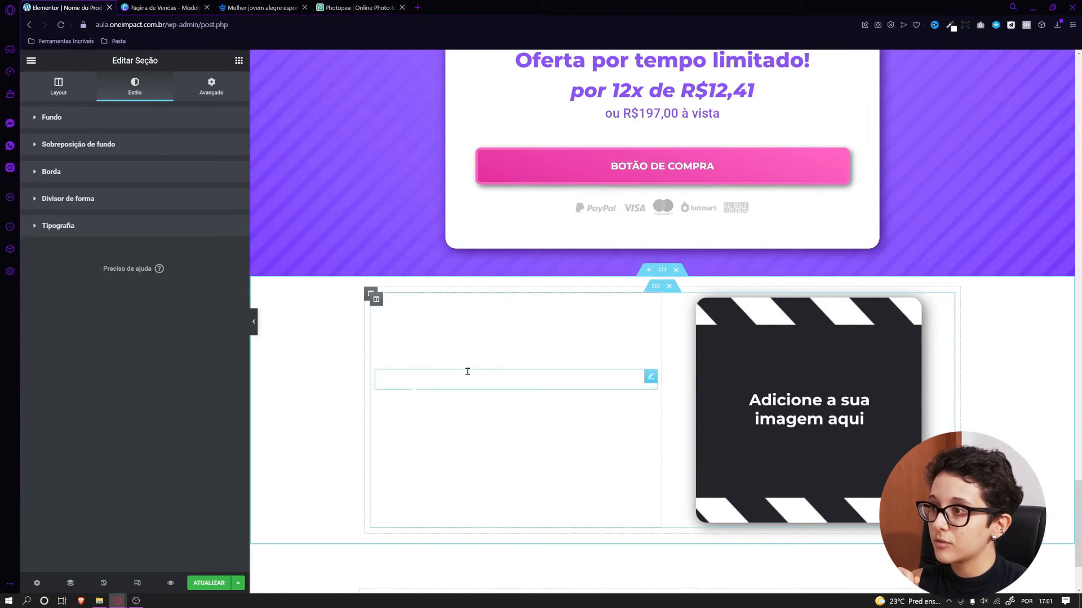
Set the pasted section's title and paragraph text to the purple global color
click(467, 371)
click(135, 87)
click(217, 144)
click(179, 270)
click(431, 423)
click(138, 89)
click(217, 166)
click(178, 305)
Copy the heading "Fale sobre a Garantia" from the Canva model and replace the Elementor section's placeholder title with it
click(163, 7)
click(569, 202)
click(569, 201)
key(ctrl+c)
click(81, 9)
click(467, 378)
triple_click(73, 156)
right_click(115, 183)
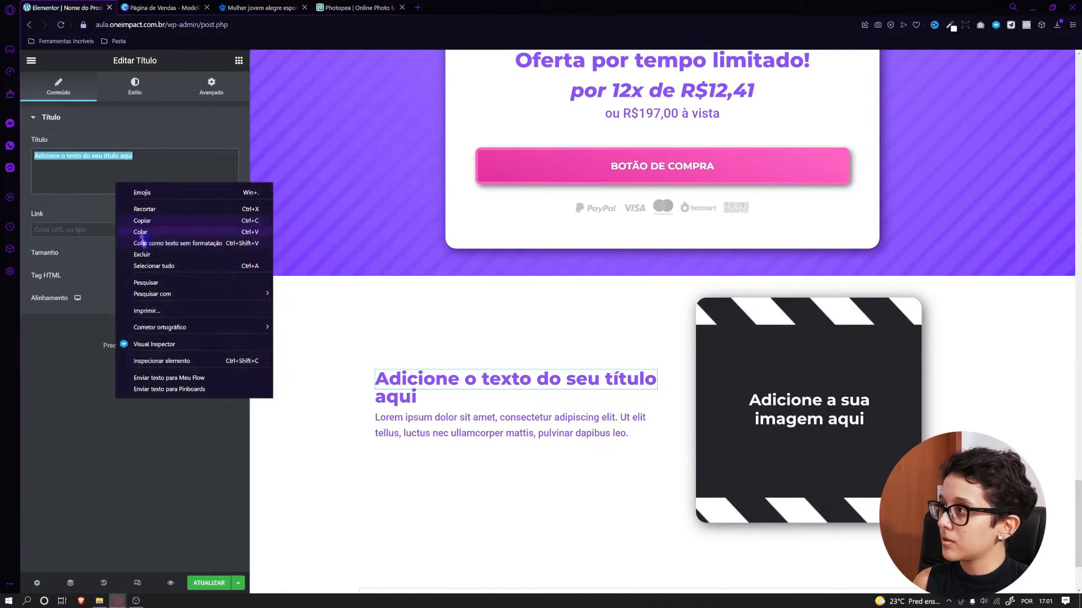
click(141, 231)
Copy the guarantee description from the Canva model and replace the Elementor section's placeholder paragraph with it
click(163, 7)
drag(551, 221, 637, 286)
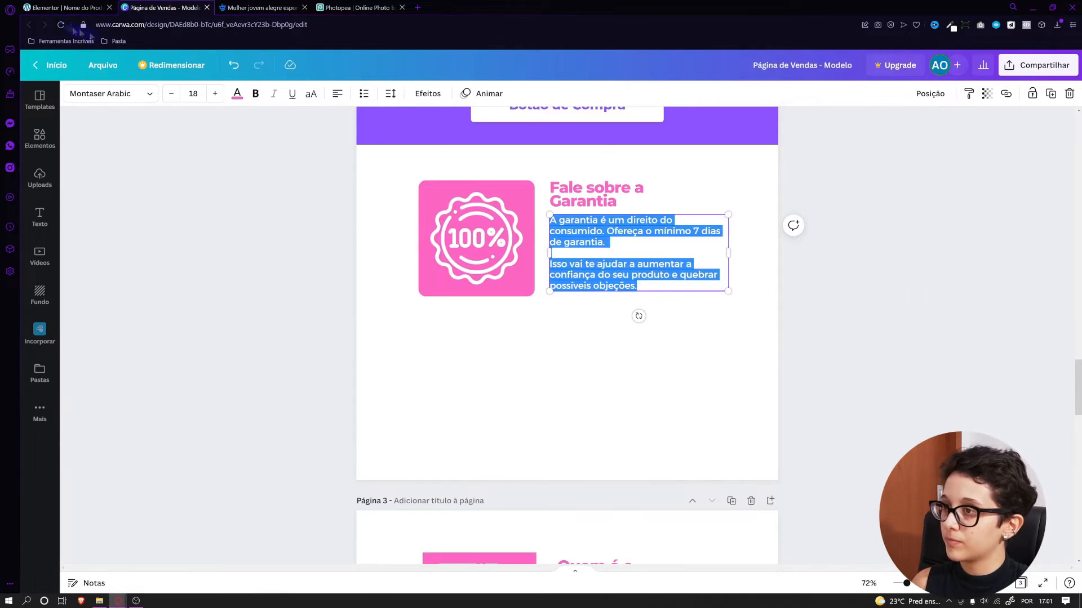
click(70, 8)
click(499, 414)
click(64, 87)
triple_click(92, 209)
right_click(92, 210)
click(138, 281)
Replace the guarantee section's placeholder image by uploading Selo de Garantia2.png from the Arquivos de Base folder and inserting it
scroll(620, 417, down, 1)
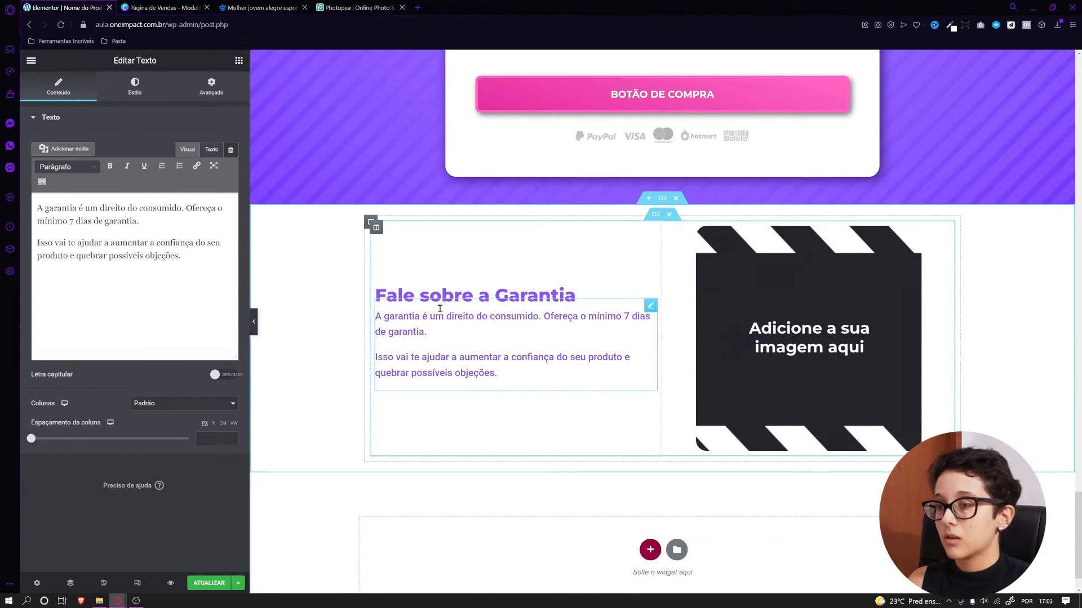
click(836, 338)
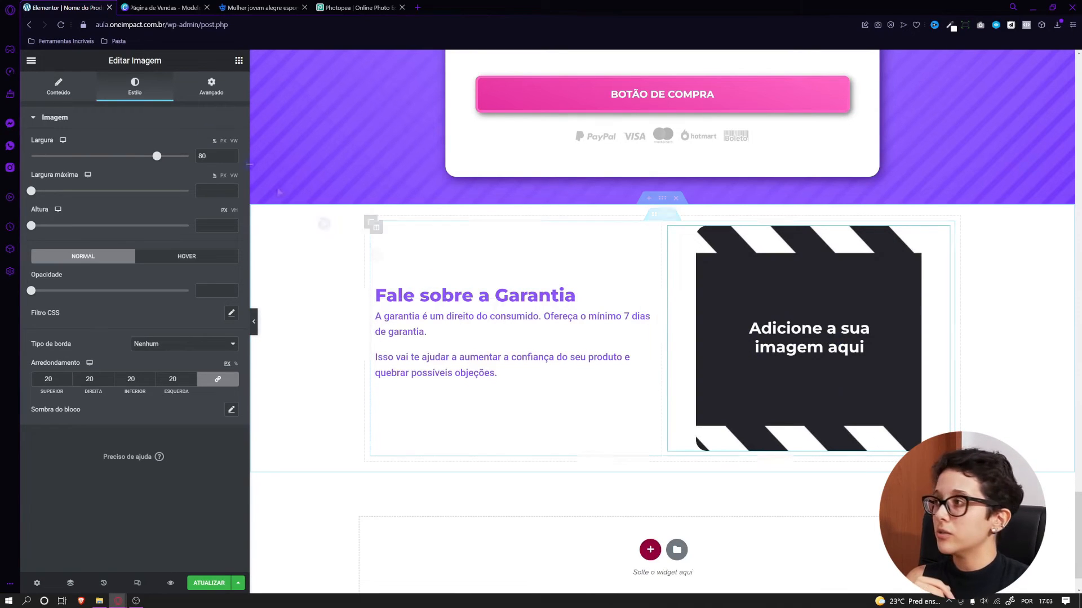
click(58, 86)
click(99, 600)
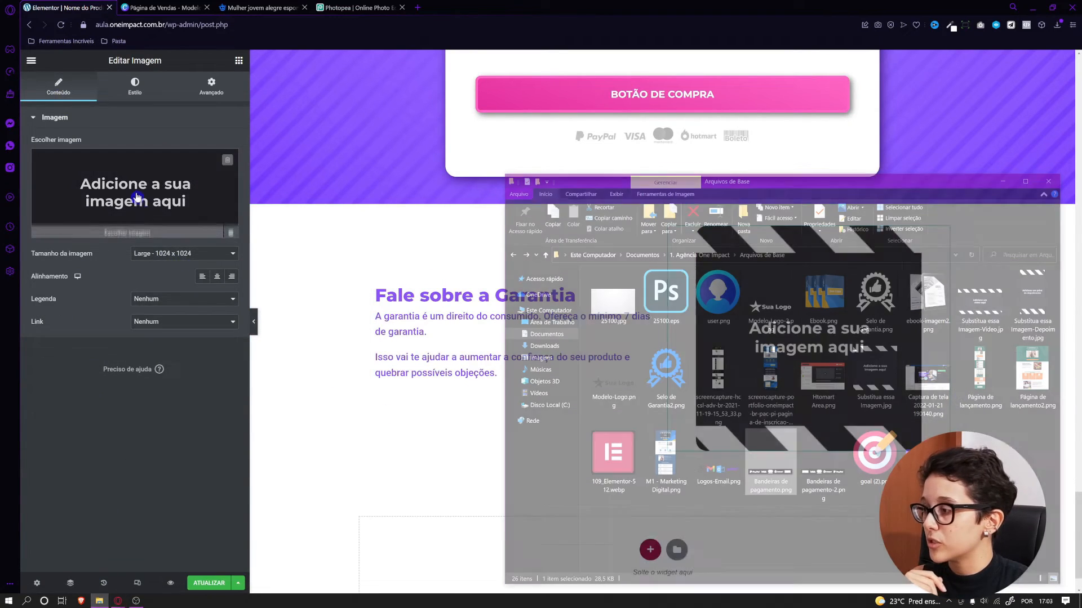
click(135, 191)
click(99, 600)
drag(674, 385, 374, 349)
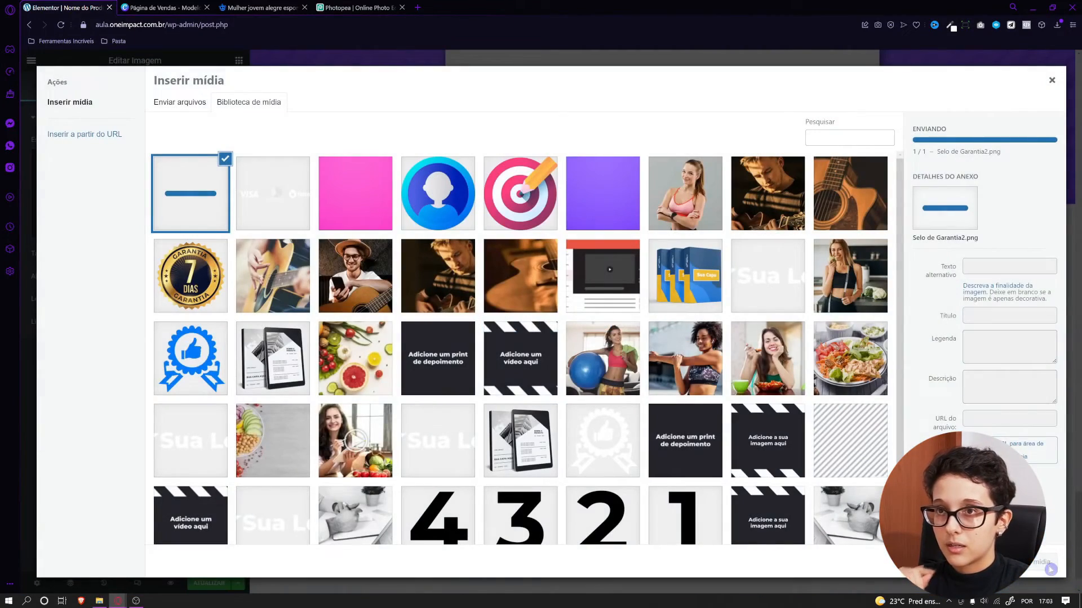
click(1050, 570)
Recolor the guarantee seal purple with a CSS filter hue of 45
click(135, 86)
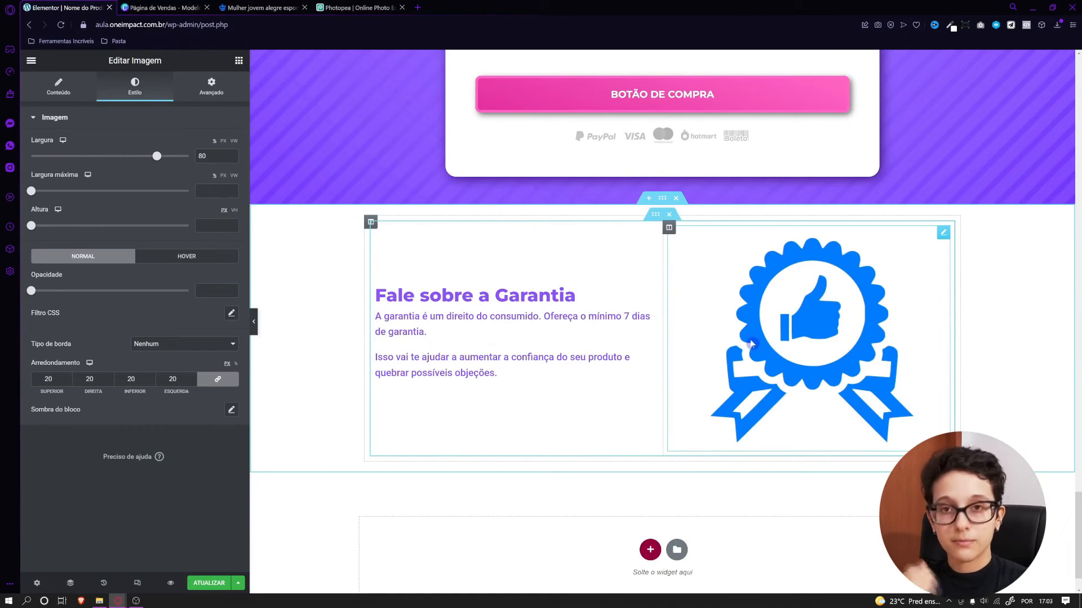
click(231, 312)
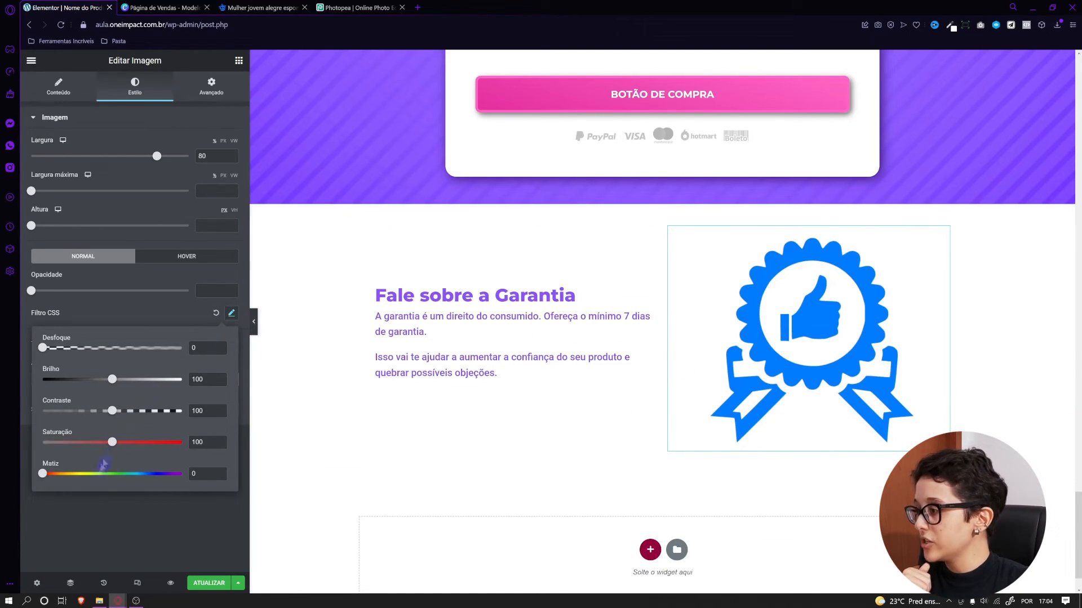
drag(108, 477, 91, 479)
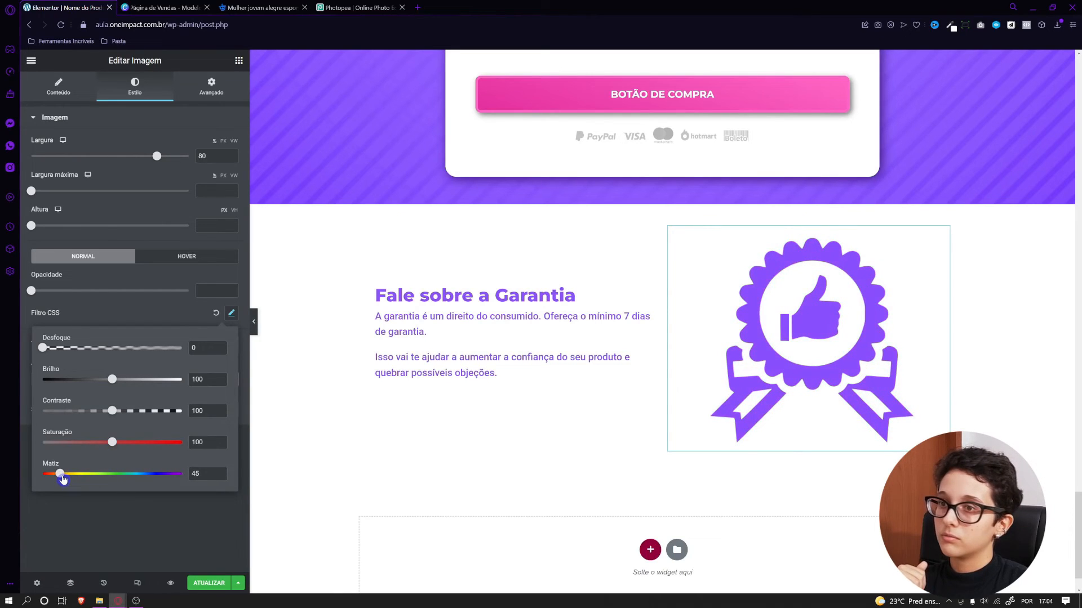
click(139, 318)
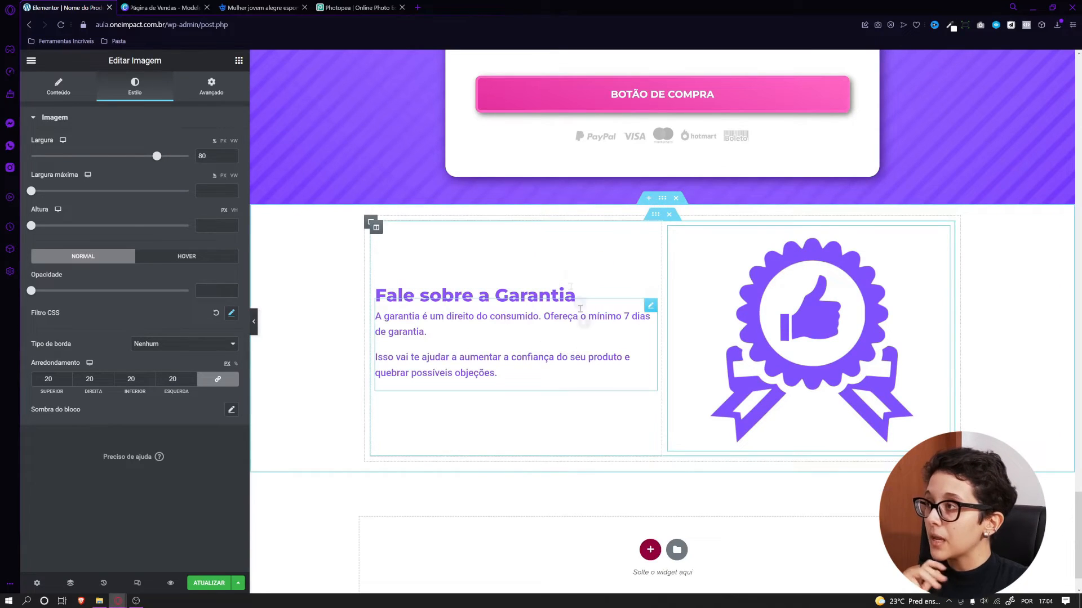
Check the specialist block in the Canva model, then duplicate Elementor's guarantee section and move the copy's image column before its text column
click(123, 6)
scroll(270, 387, down, 8)
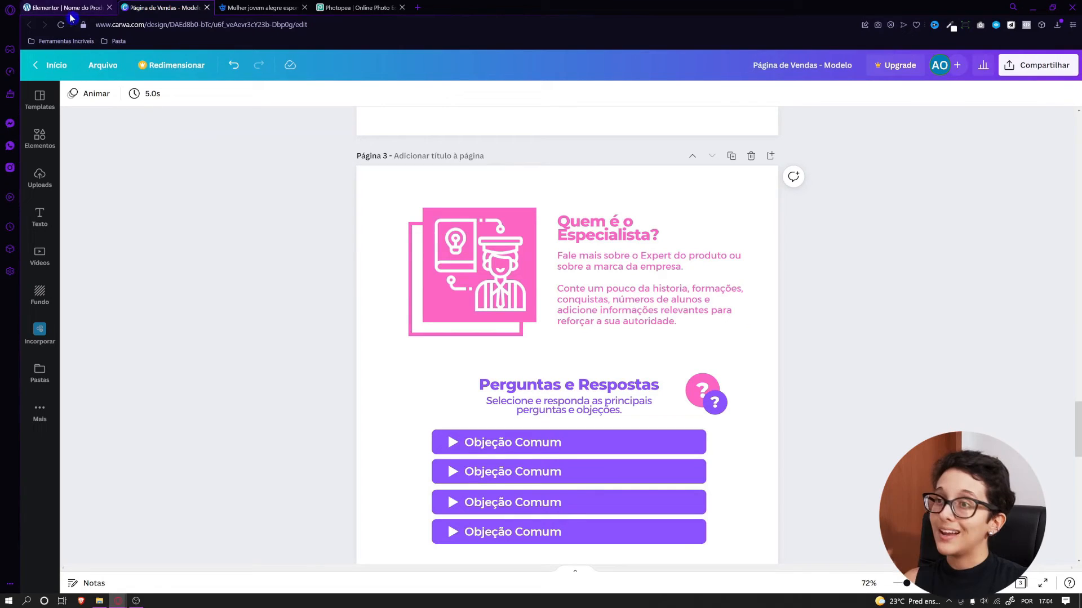
click(64, 8)
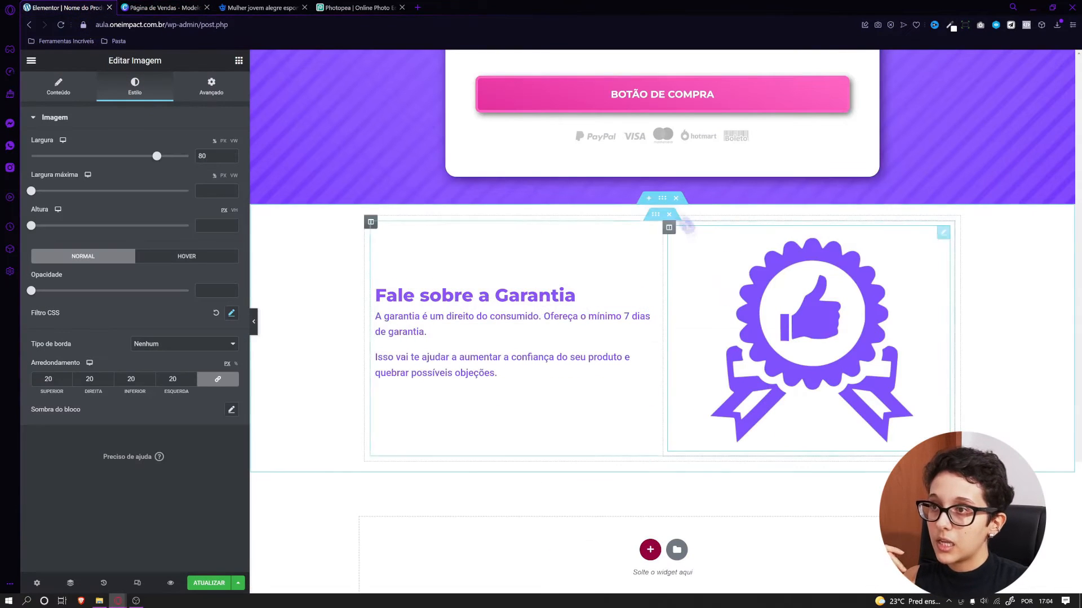
right_click(657, 204)
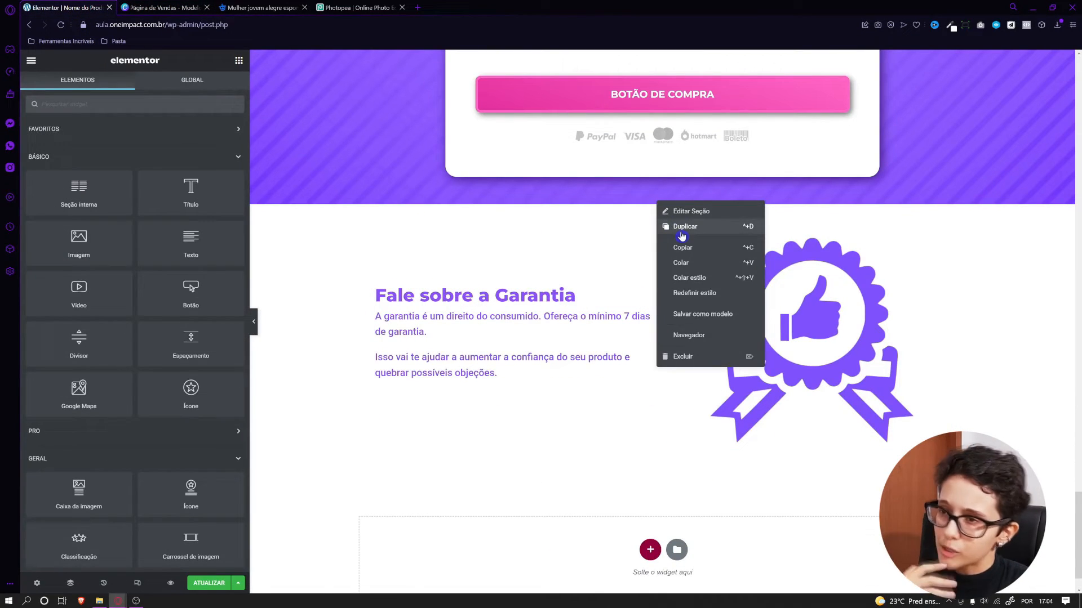
click(681, 236)
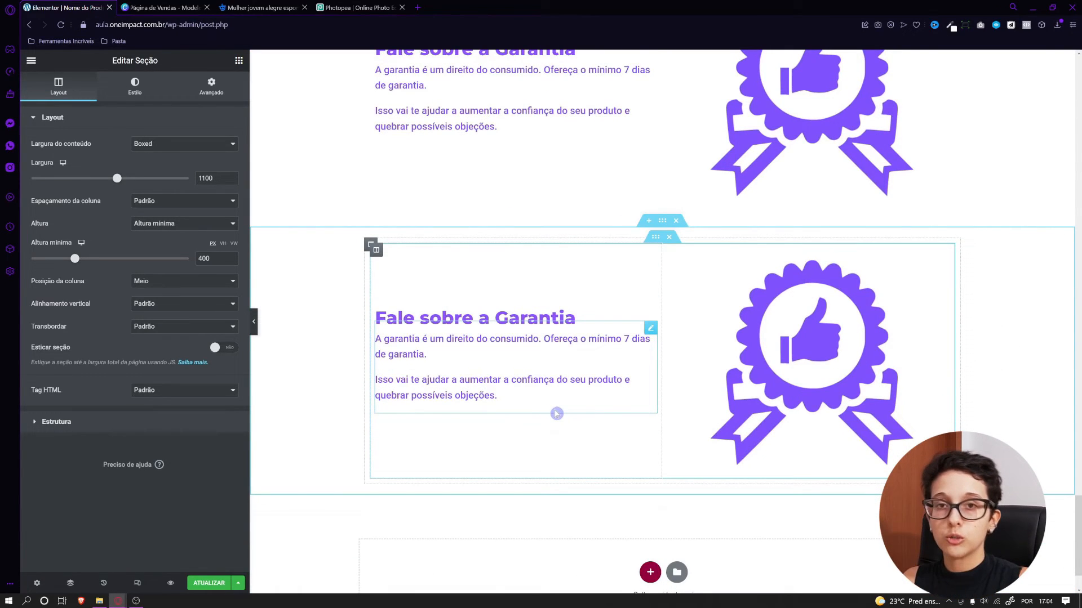
drag(669, 250, 416, 280)
Copy the specialist description from the Canva model and replace the paragraph of the duplicated Elementor section with it
click(160, 7)
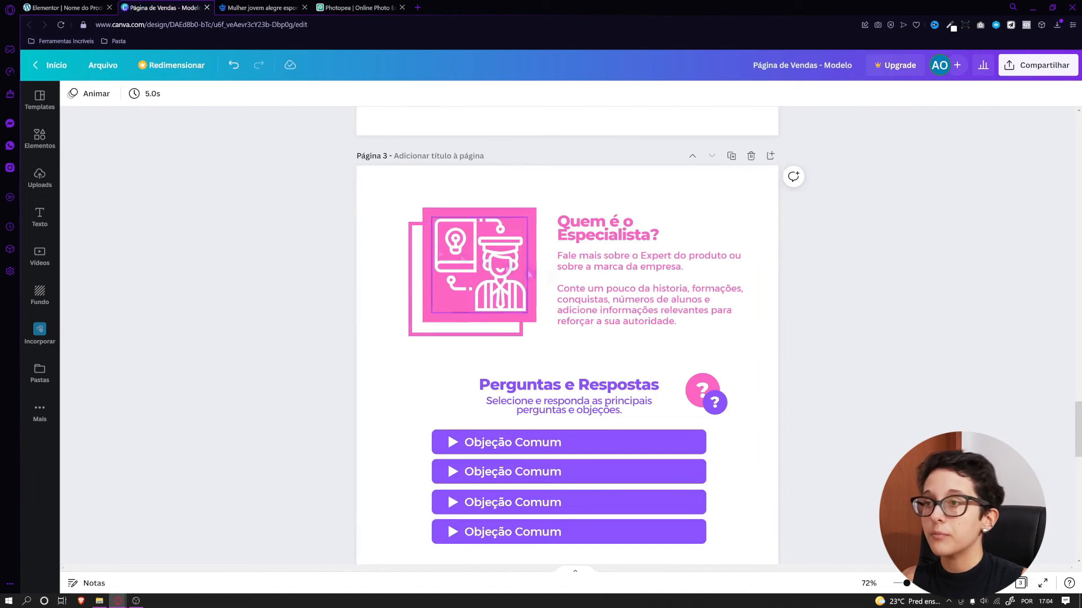
click(650, 280)
key(ctrl+a)
key(ctrl+c)
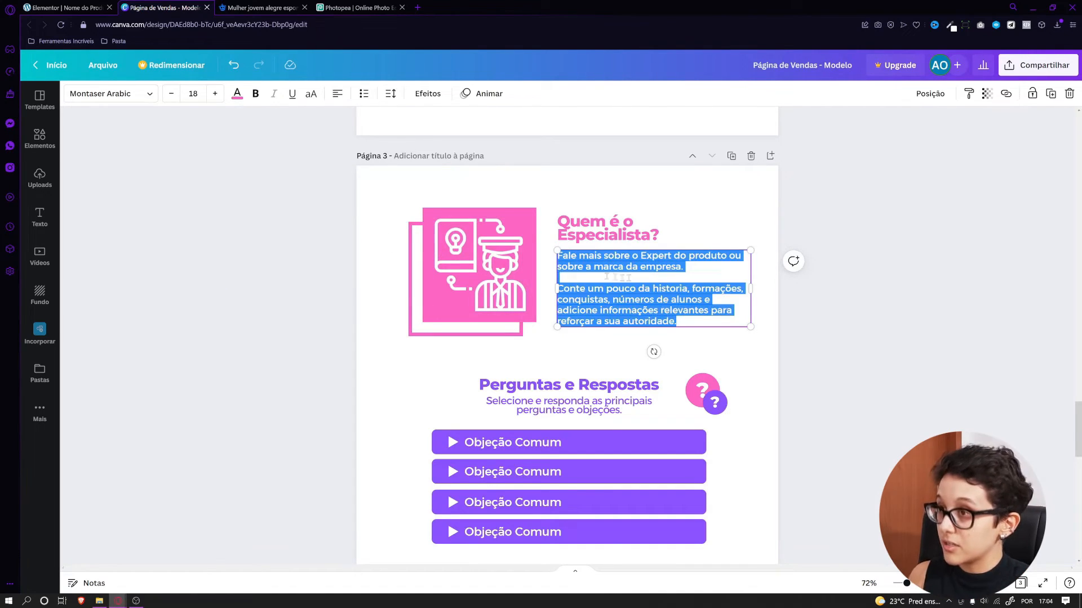
click(62, 7)
click(736, 398)
key(ctrl+a)
right_click(204, 237)
click(226, 285)
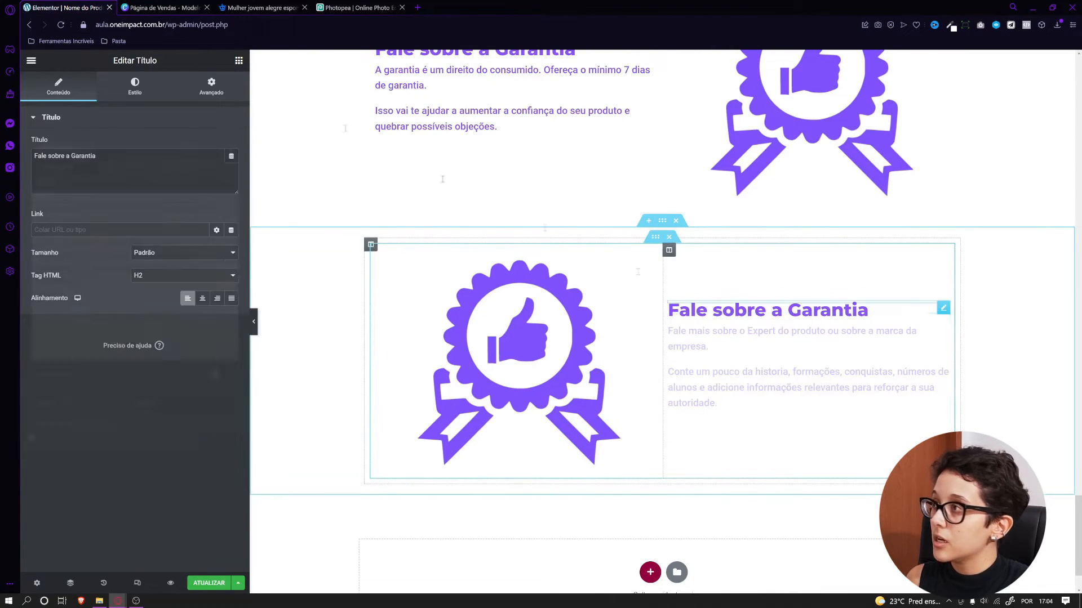
Copy the heading "Quem é o Especialista?" from the Canva model and replace the duplicated Elementor section's title with it
click(164, 7)
click(617, 232)
key(ctrl+a)
key(ctrl+c)
click(84, 7)
click(101, 169)
key(ctrl+a)
key(ctrl+v)
Replace the seal in the specialist section with Novo-Projeto.jpg, the woman's photo from the media library
click(584, 393)
click(135, 205)
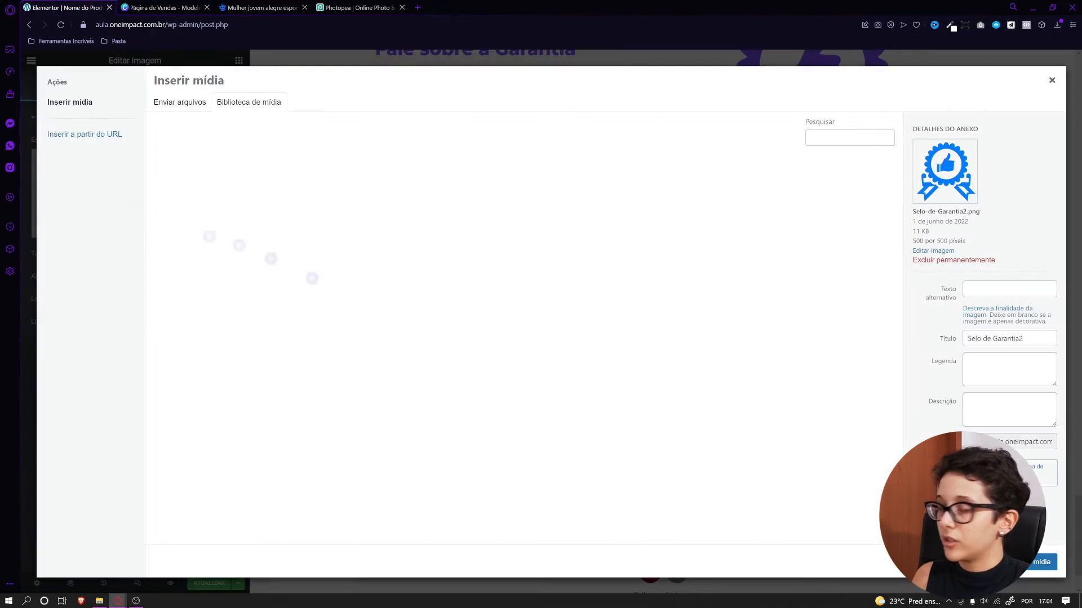
scroll(468, 475, down, 2)
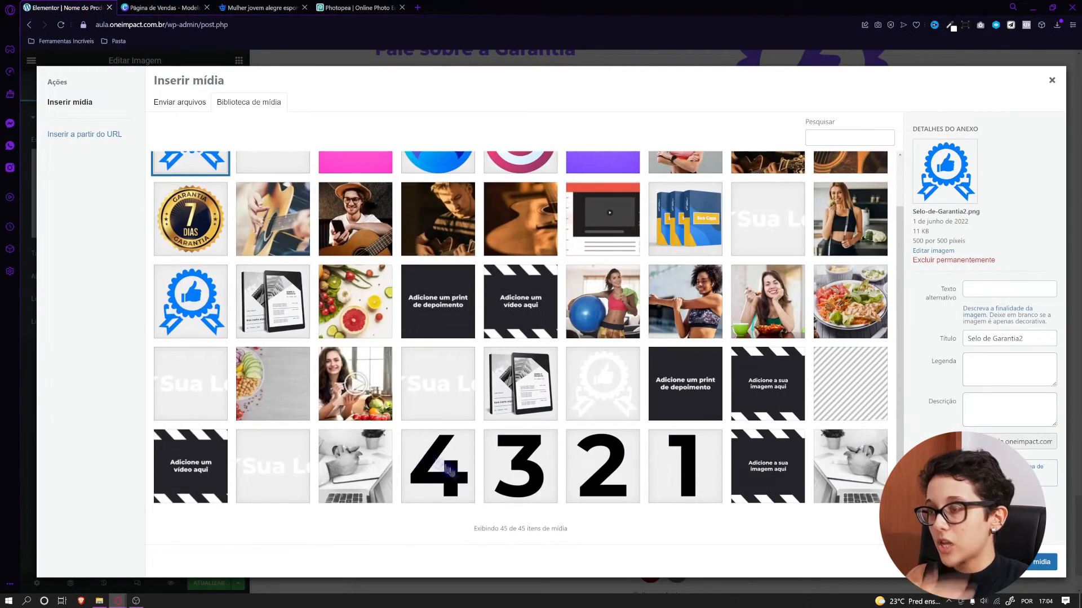
scroll(434, 463, up, 2)
click(712, 217)
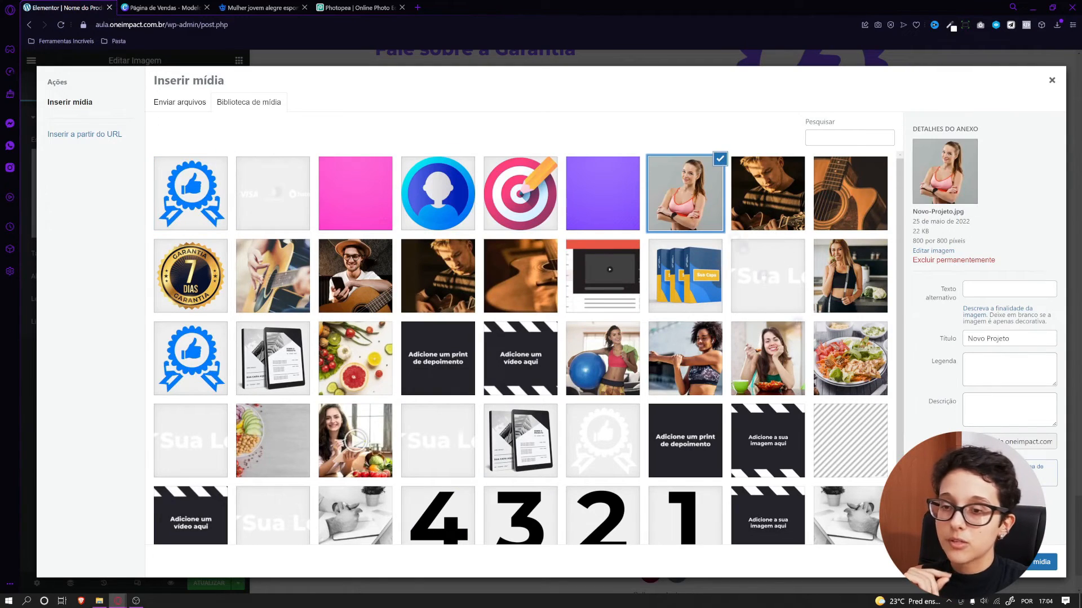
click(1041, 562)
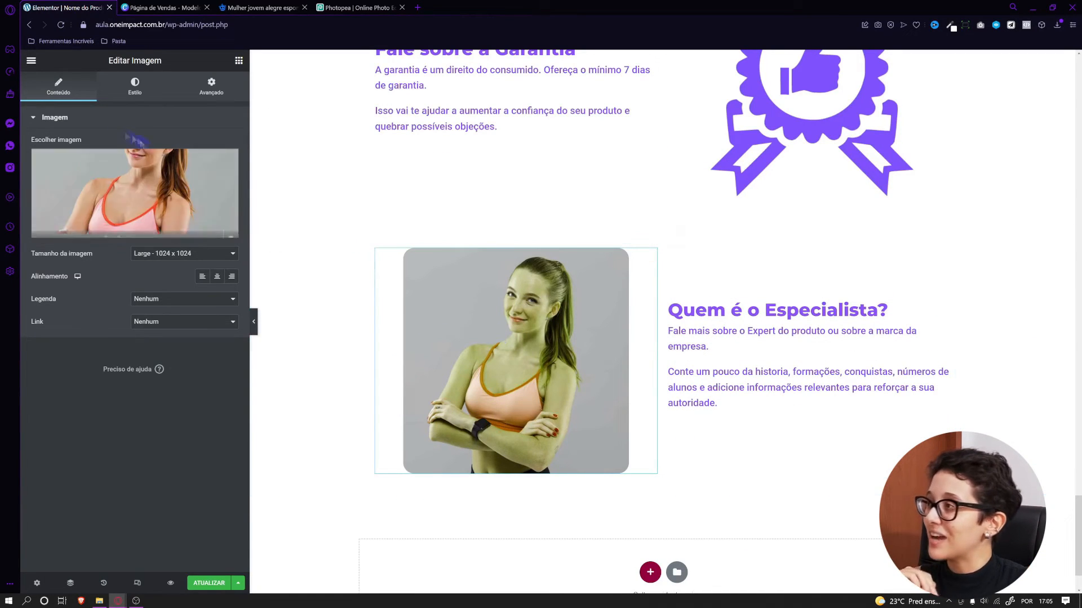
Reset the CSS filter on the specialist photo and update the page
click(132, 92)
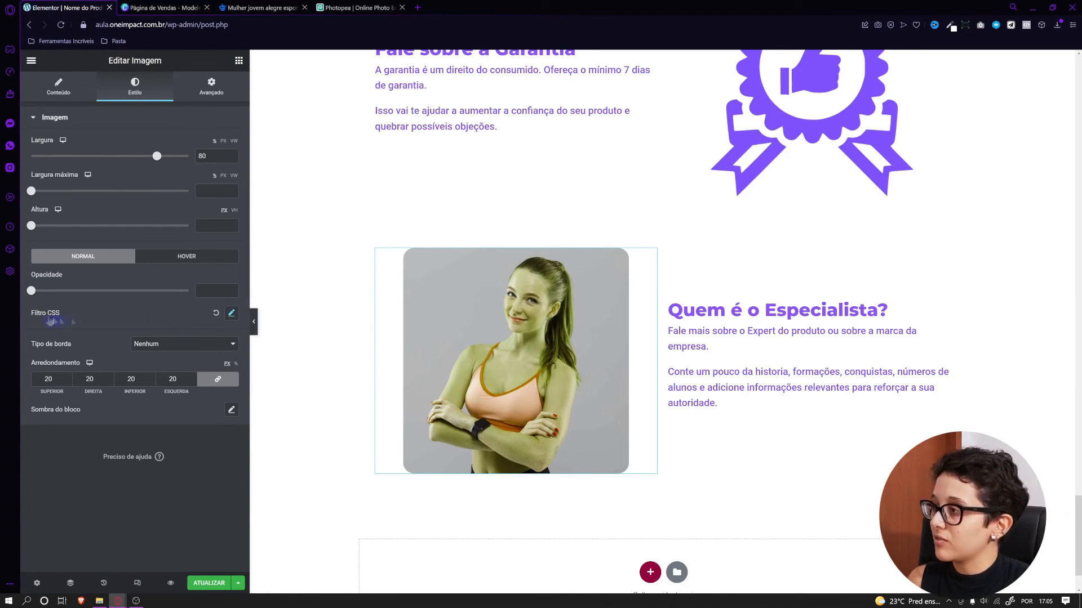
click(216, 313)
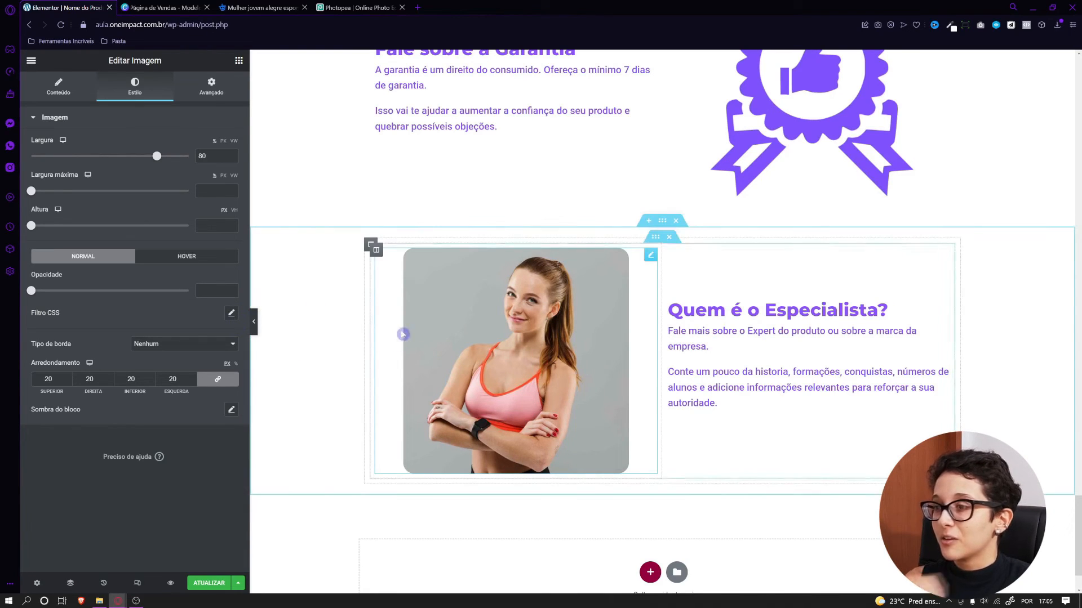
click(206, 585)
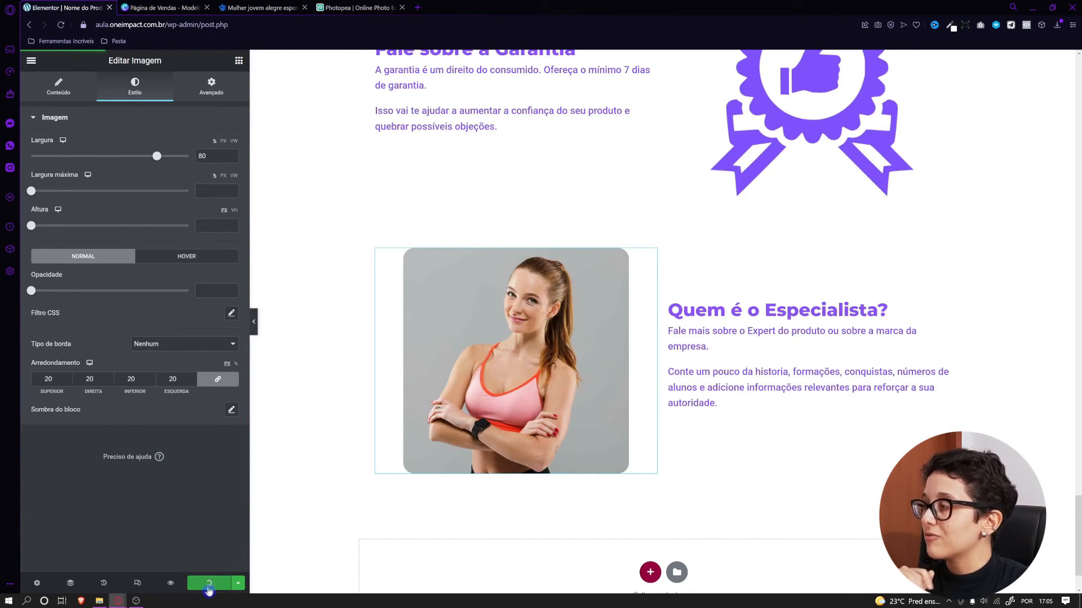
Switch to the Canva model and examine the layout of the Perguntas e Respostas block and the footer
click(169, 10)
scroll(371, 369, down, 4)
scroll(365, 372, up, 2)
click(307, 379)
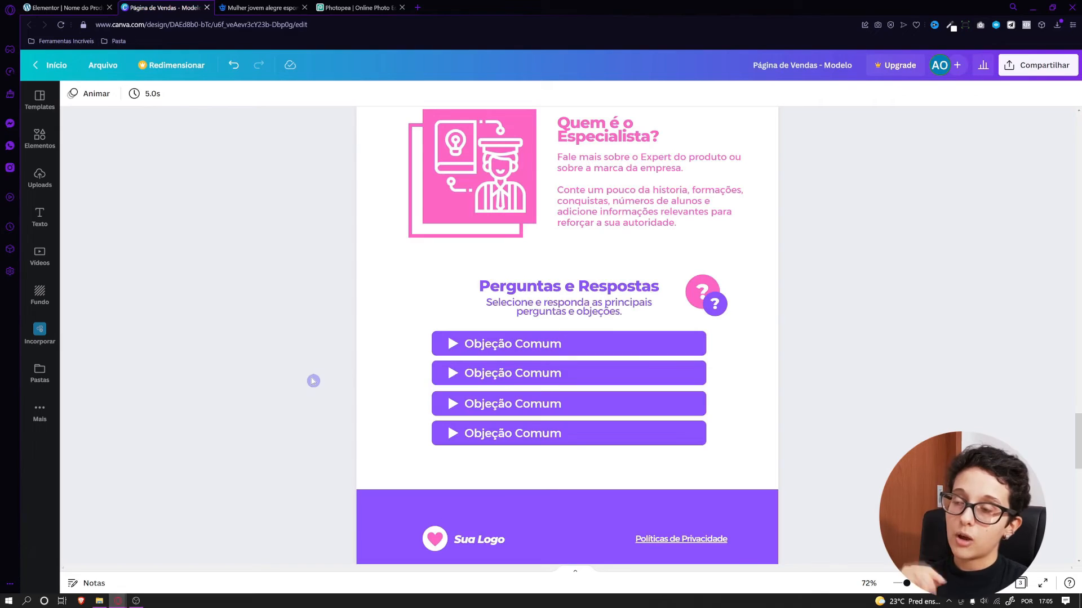
click(388, 343)
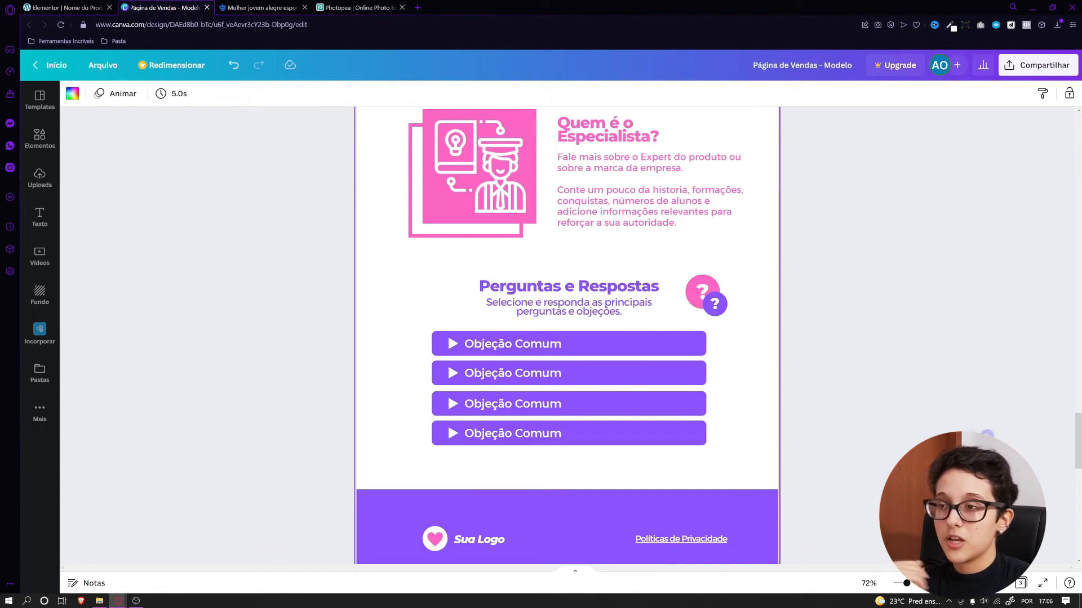
Paste a copy of the "Soluções do Seu Produto" section below the specialist section in Elementor and remove its row of solution cards
click(44, 8)
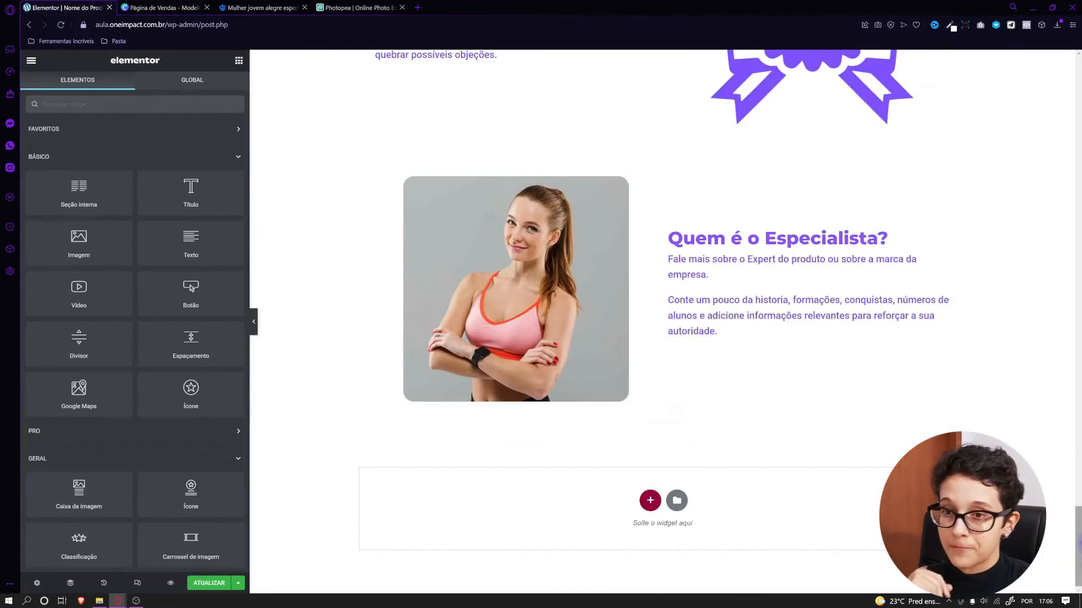
mouse_move(1080, 578)
mouse_down()
mouse_move(1080, 182)
mouse_move(1080, 569)
mouse_up()
right_click(660, 268)
click(697, 315)
right_click(564, 502)
click(579, 509)
scroll(619, 428, down, 3)
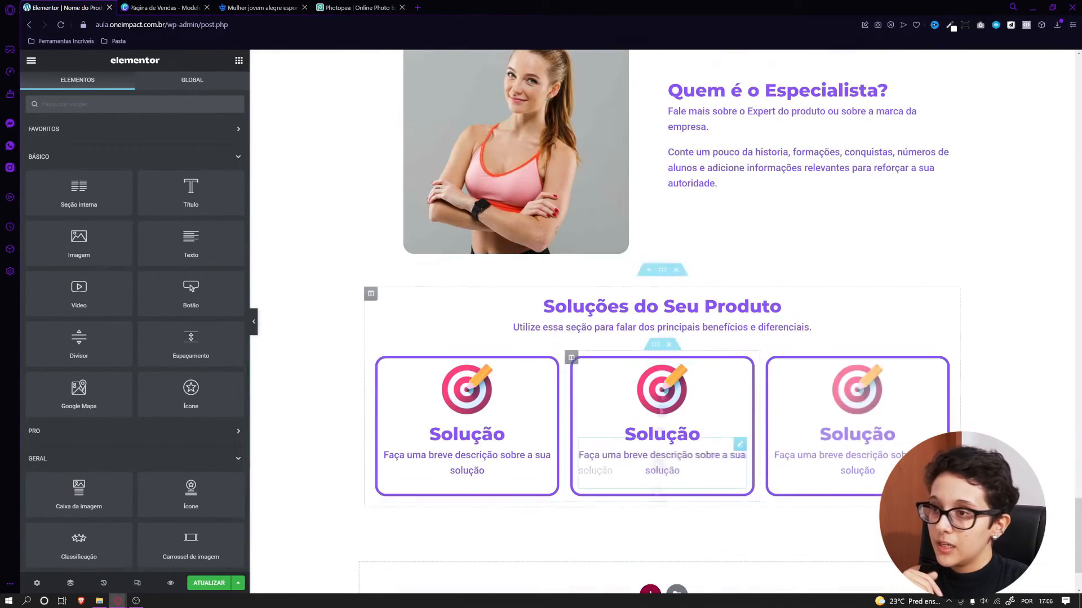
click(669, 345)
click(142, 6)
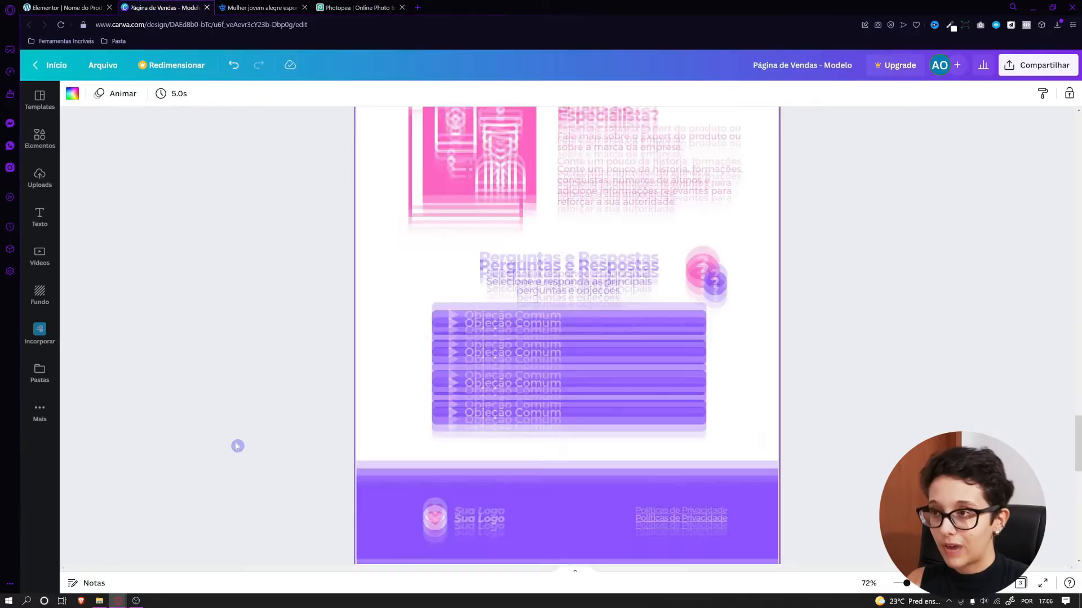
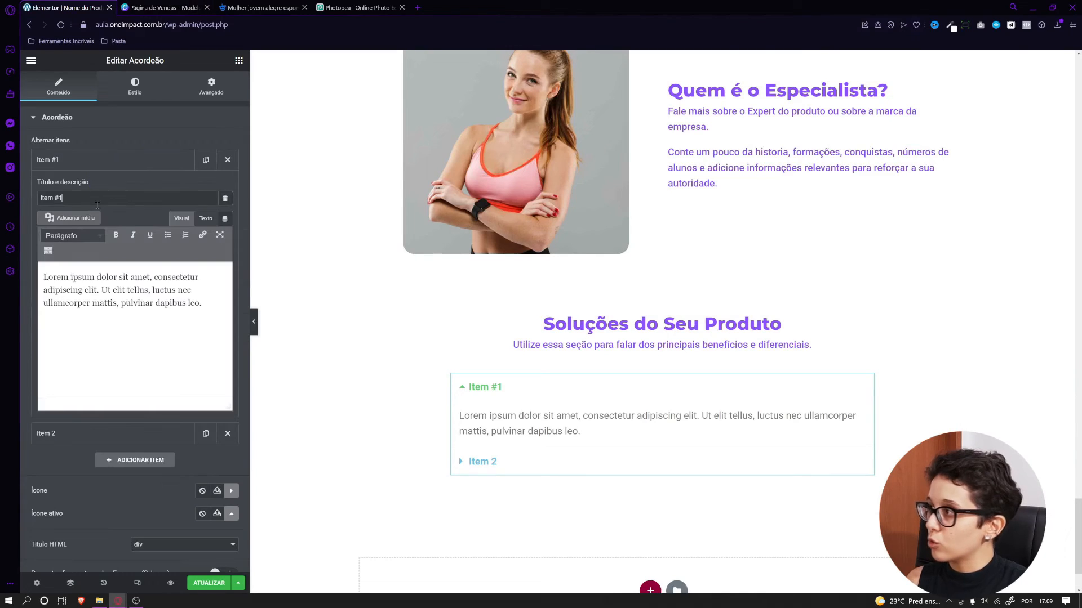
Title the first accordion item "Objeção" and replace its description with "A sua resposta"
text(Objeção)
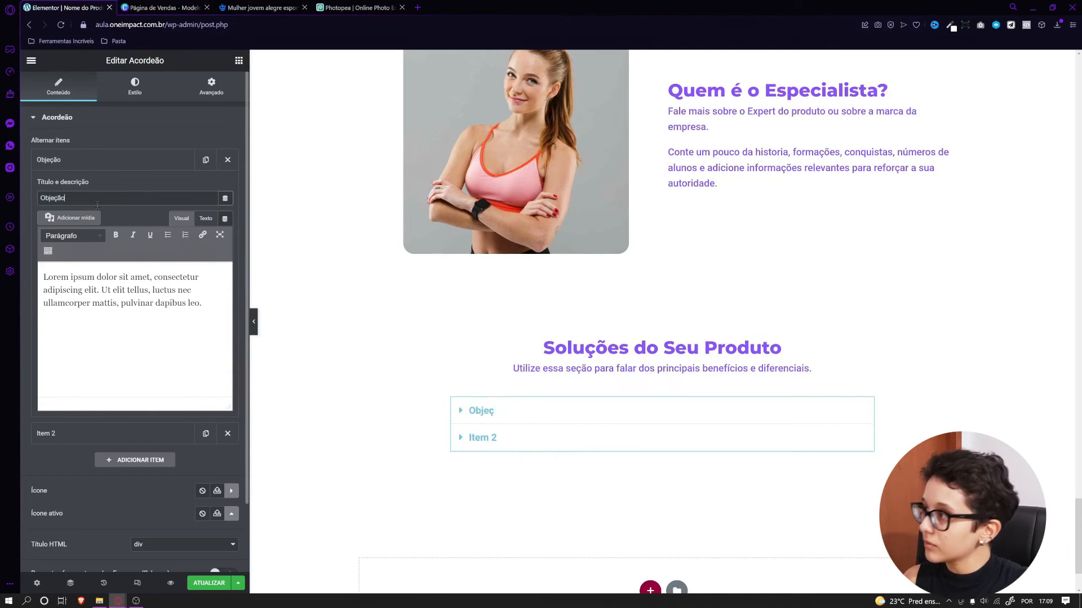
triple_click(97, 290)
text(A sua repsosta)
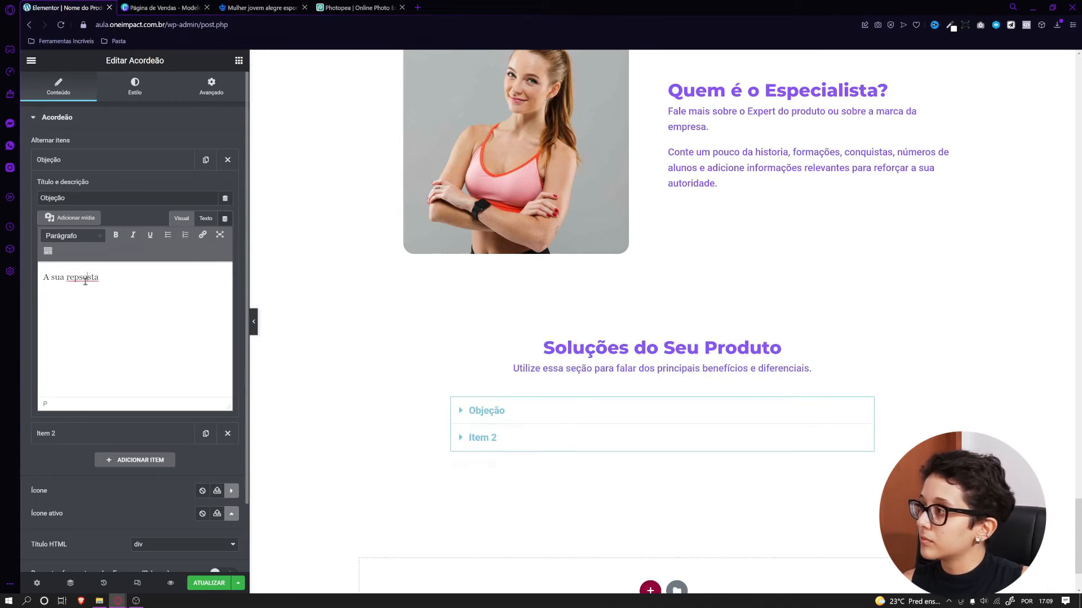
right_click(86, 280)
click(94, 287)
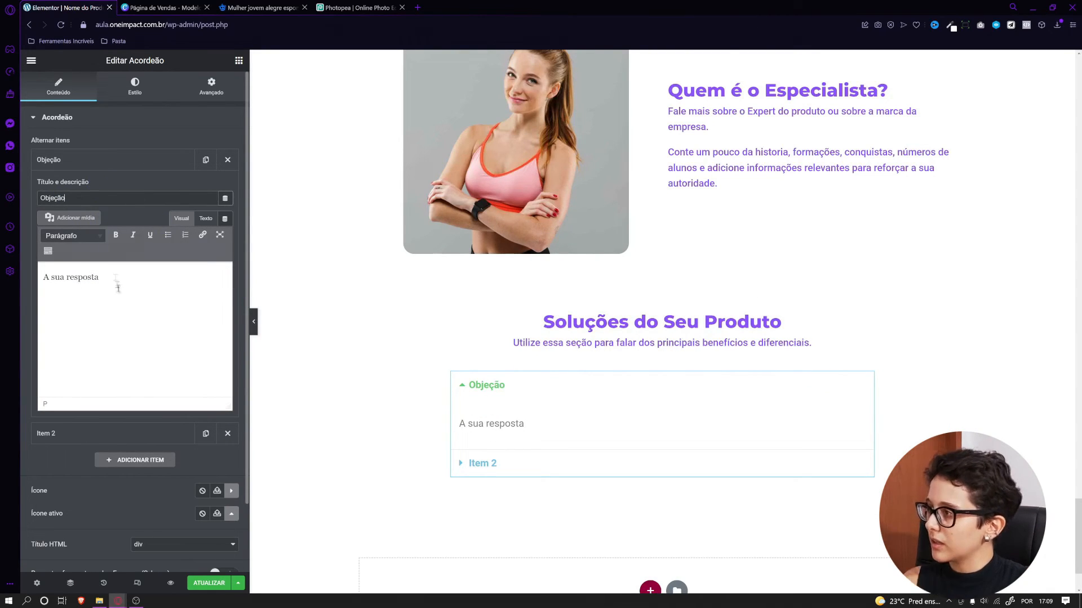
Copy the "Conte um pouco da historia" paragraph from the Canva model and replace the "Objeção" item's description with it in Elementor
click(163, 8)
click(593, 211)
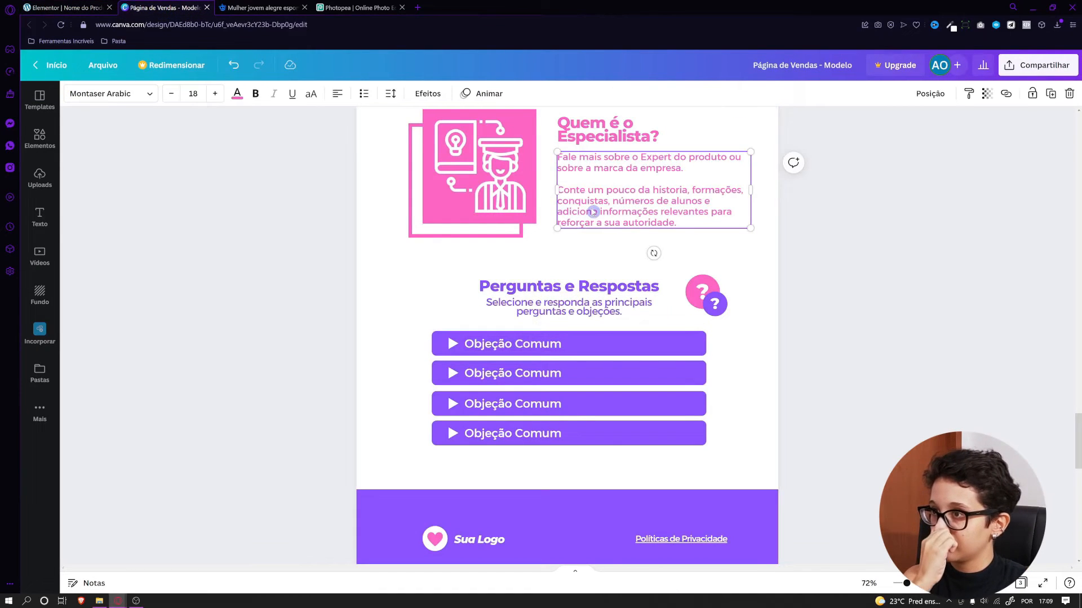
triple_click(593, 212)
key(ctrl+c)
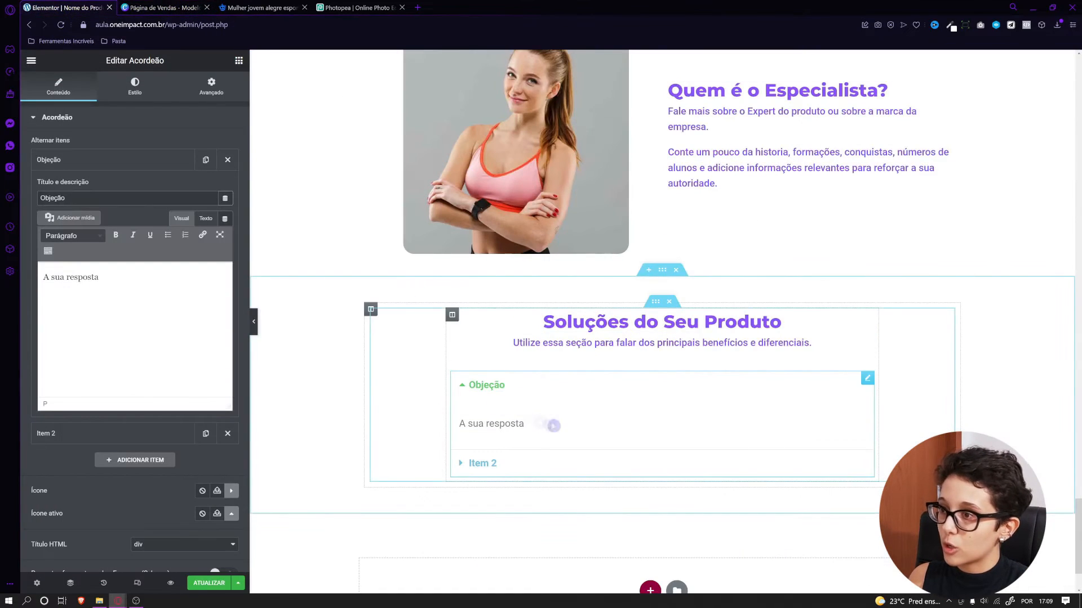
triple_click(131, 287)
key(ctrl+v)
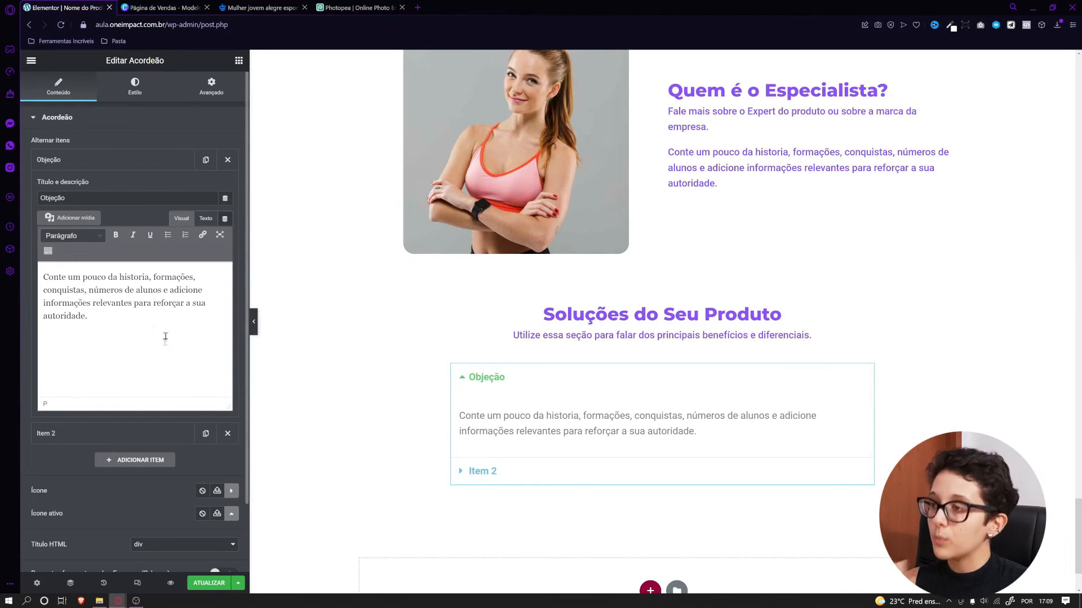
Delete "Item 2" from the accordion and duplicate the "Objeção" item until there are five
click(73, 167)
click(227, 186)
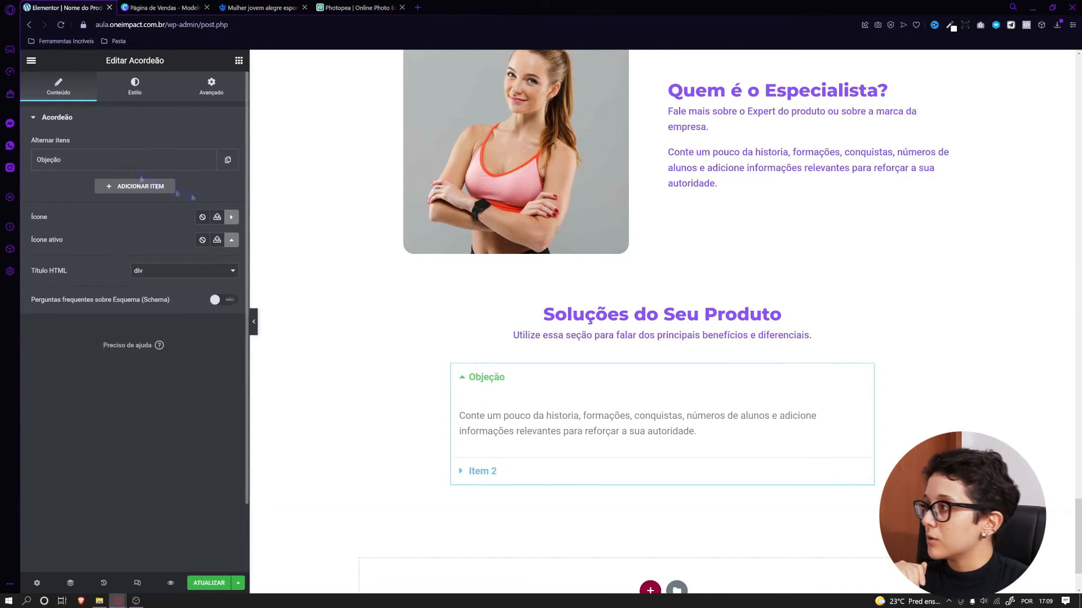
click(196, 168)
click(224, 164)
click(180, 167)
click(206, 187)
click(205, 214)
click(205, 242)
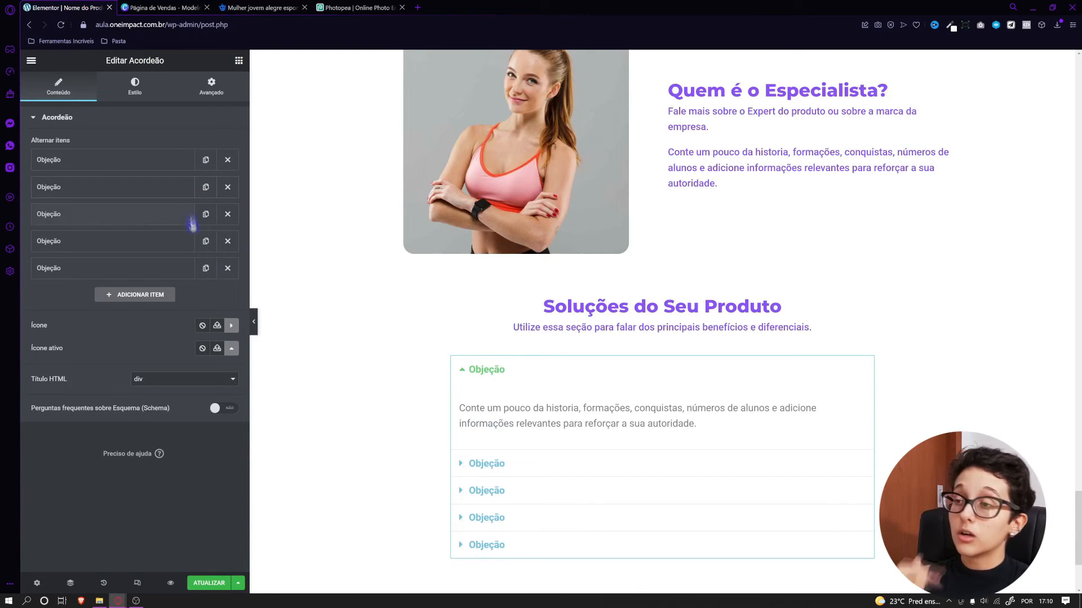
click(482, 370)
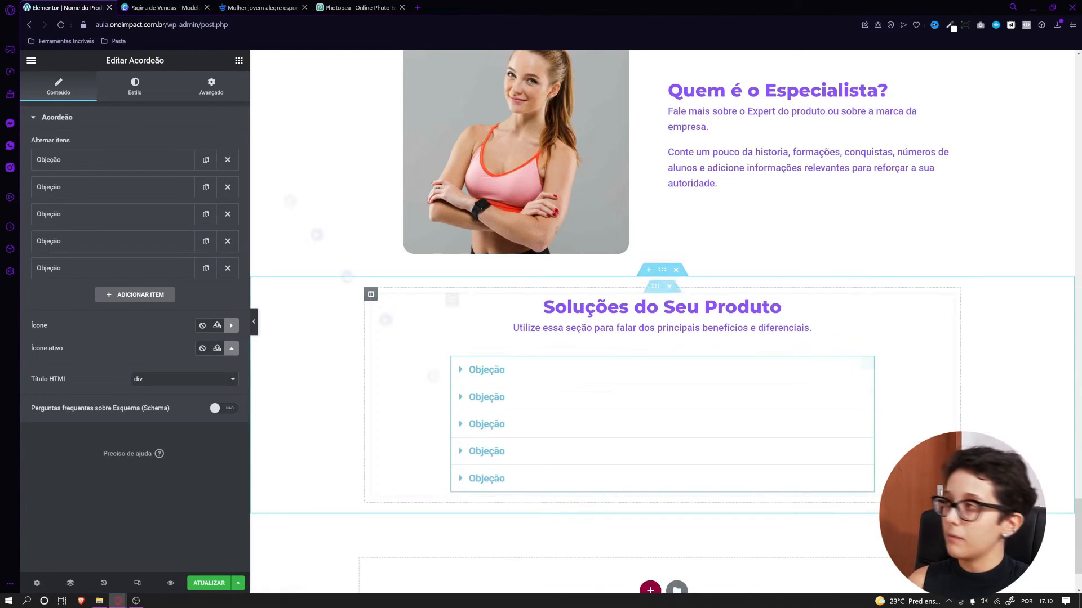
Set the accordion's border width to 2 and its spacing to 0
click(141, 87)
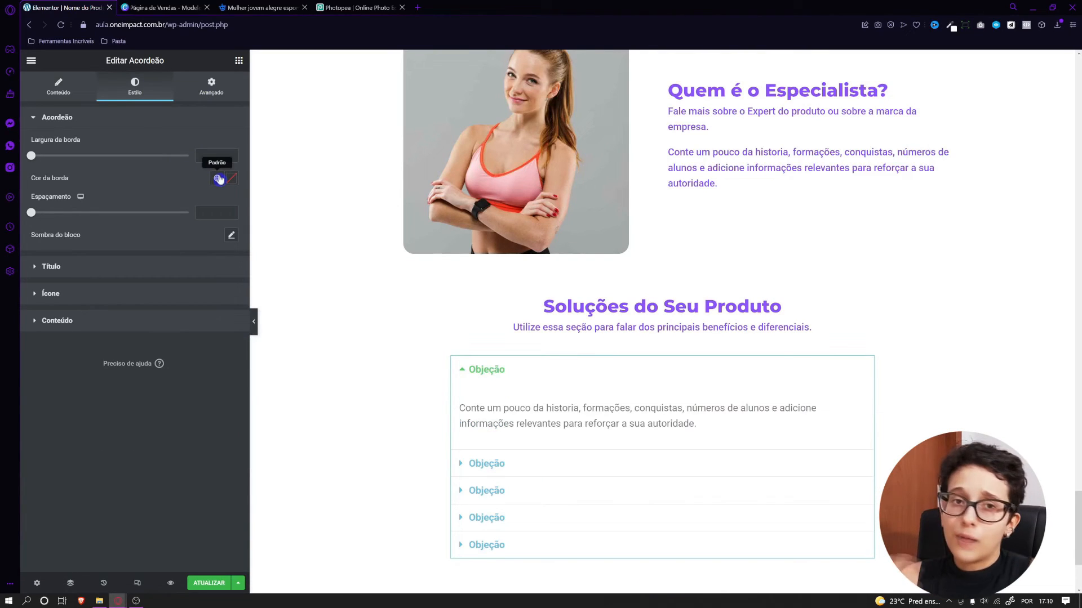
scroll(424, 441, down, 1)
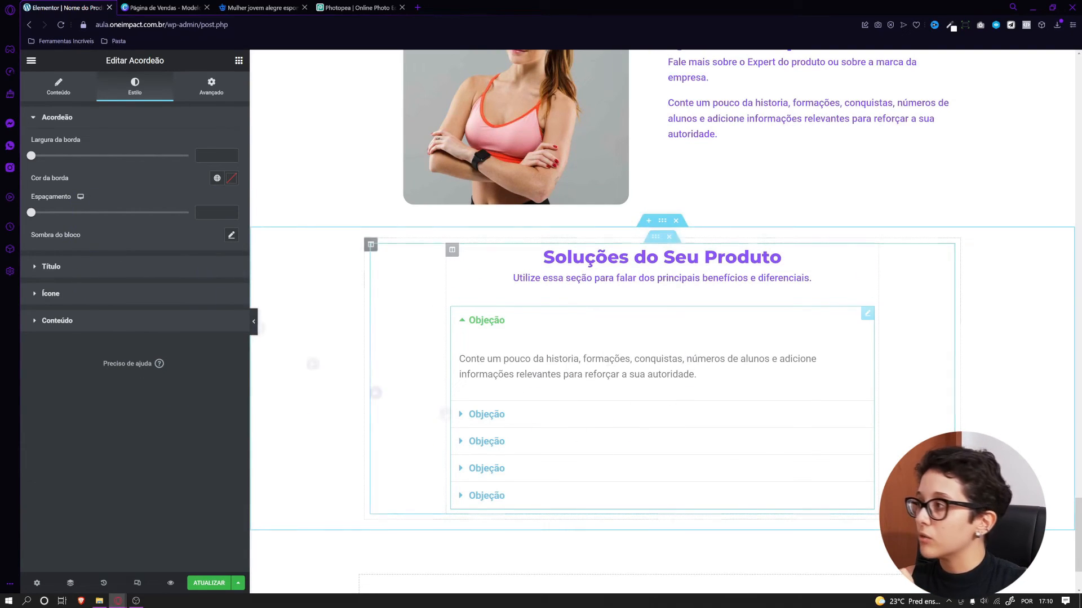
click(83, 92)
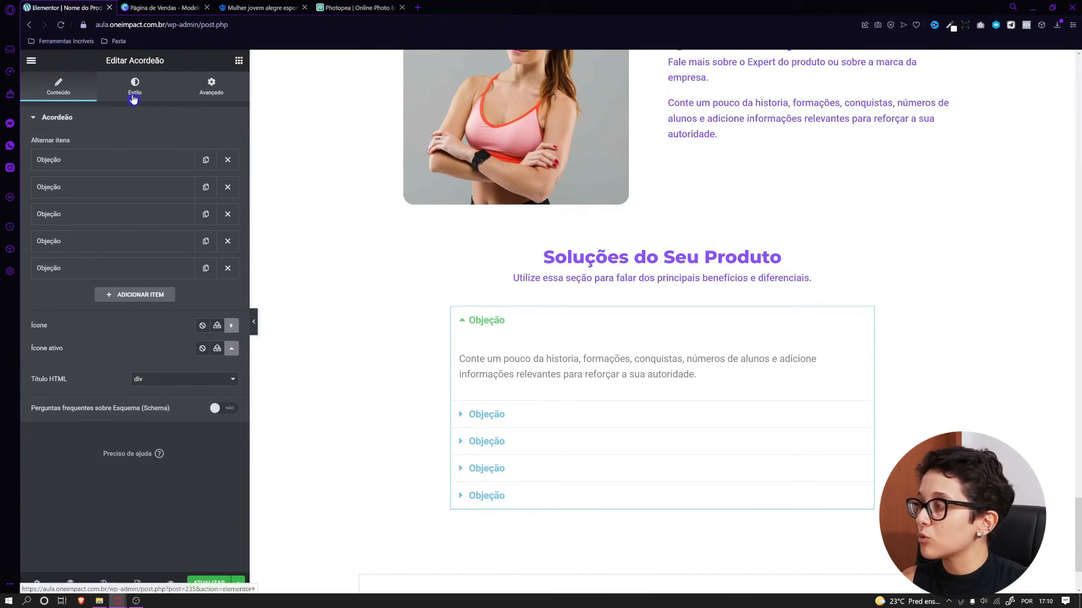
click(133, 96)
drag(55, 162, 62, 158)
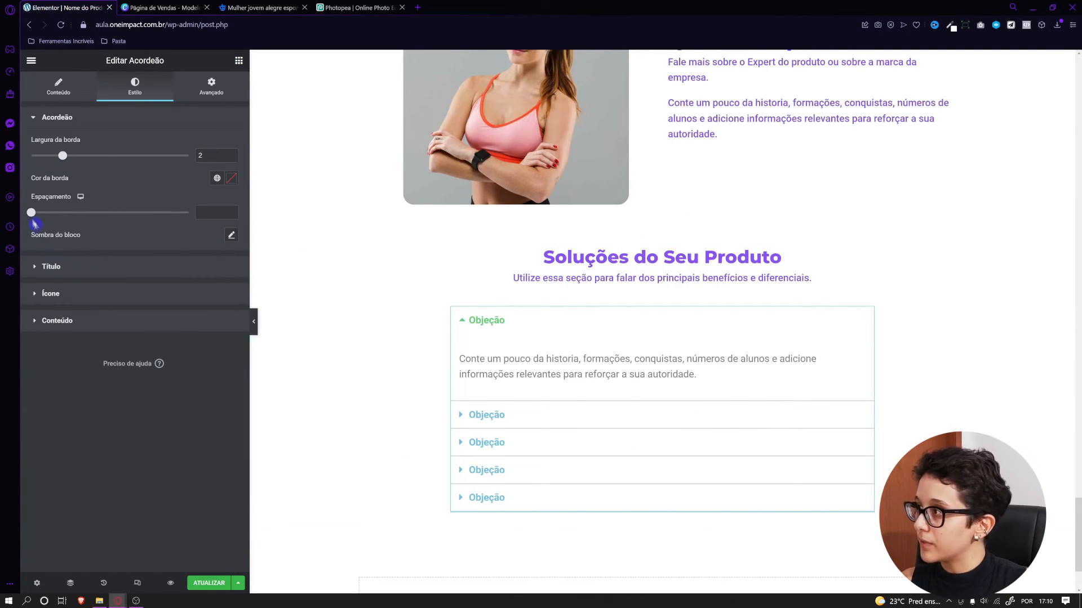
drag(31, 214, 22, 216)
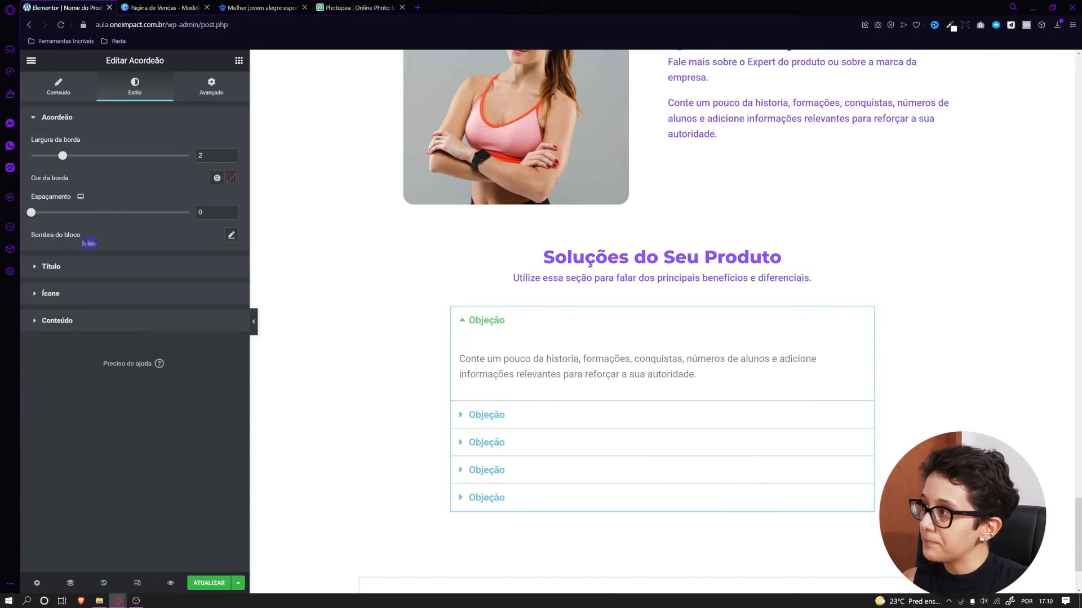
Set the accordion title background to the global purple #8C52FF
click(85, 266)
click(231, 171)
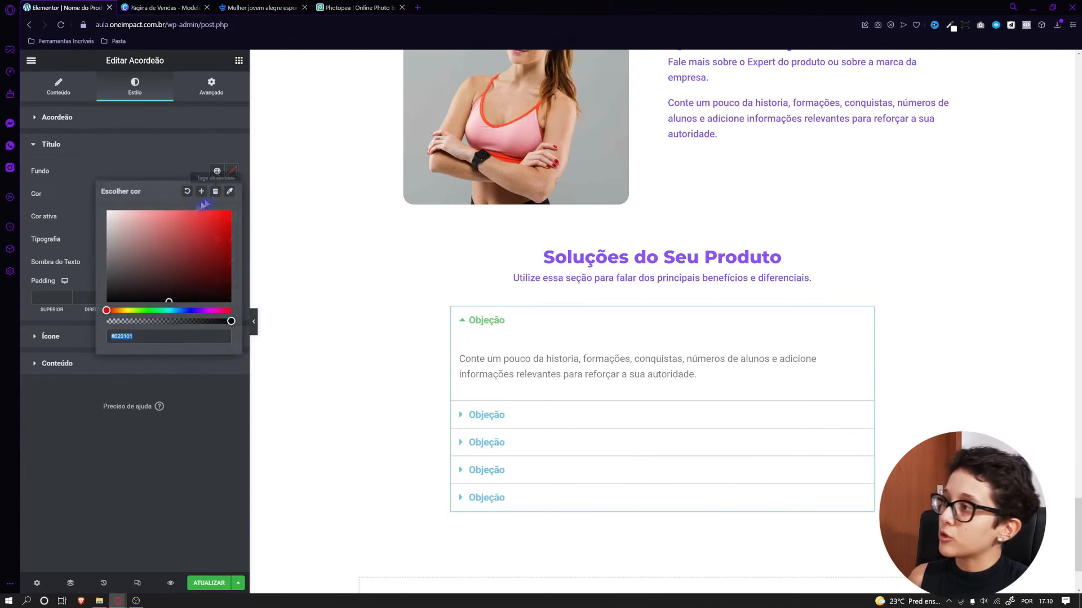
drag(191, 204, 192, 263)
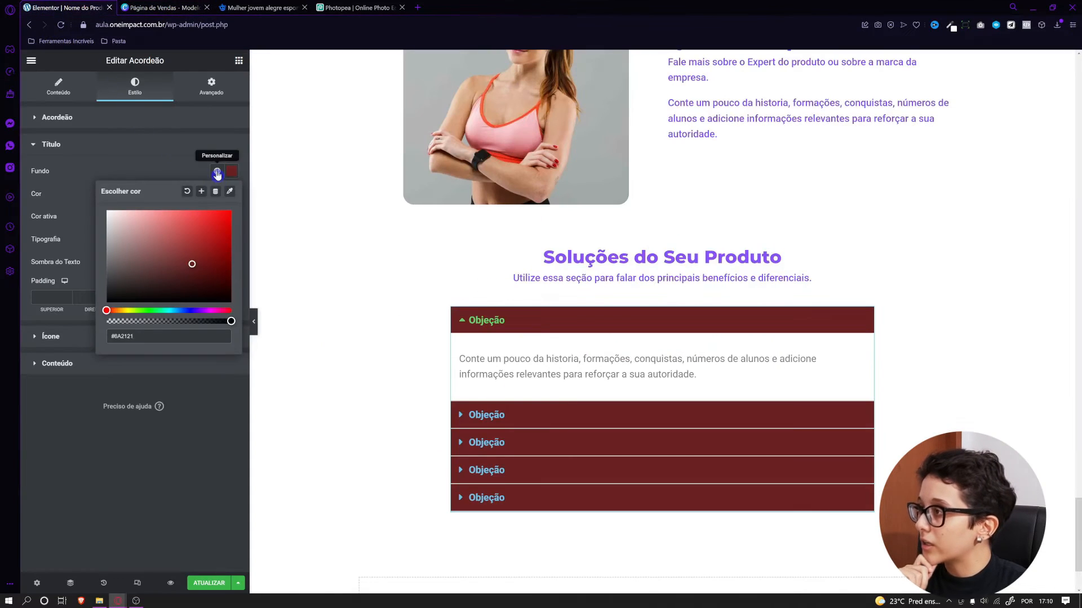
click(210, 175)
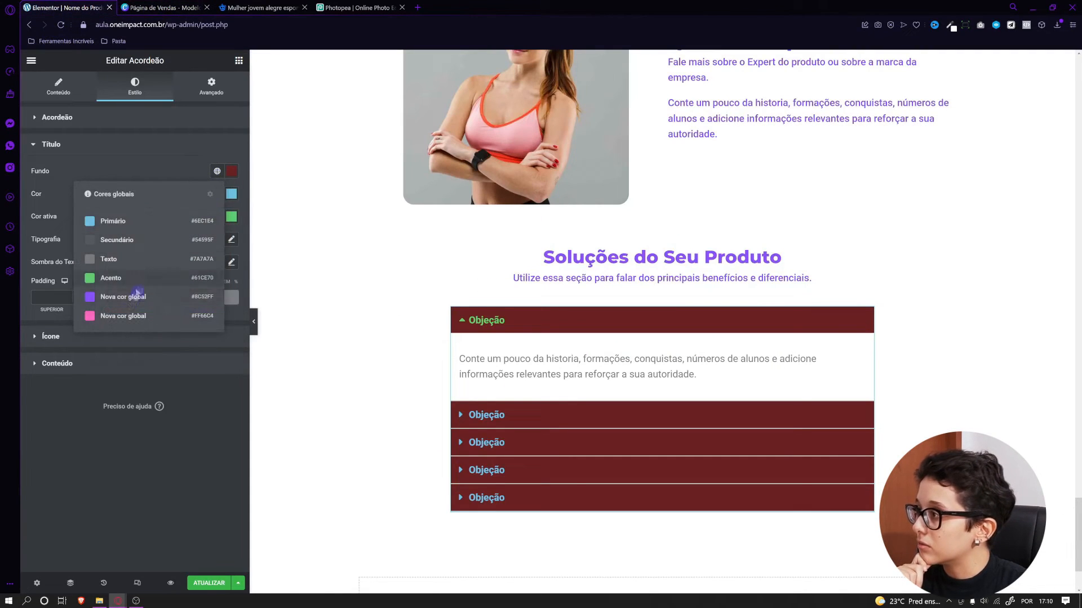
click(132, 296)
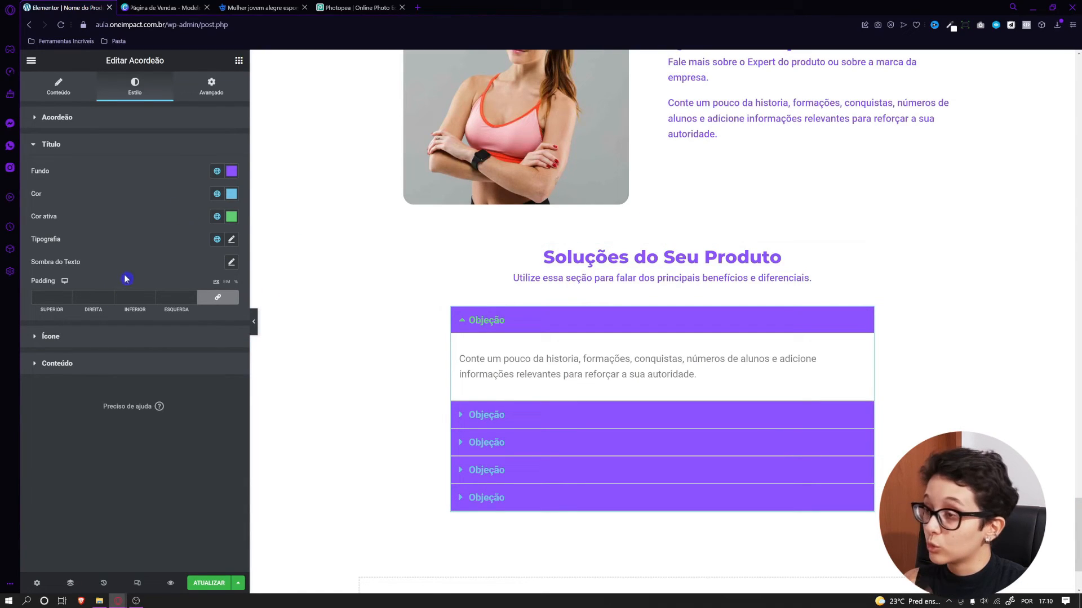
Set the accordion title text color to white
click(231, 193)
click(111, 233)
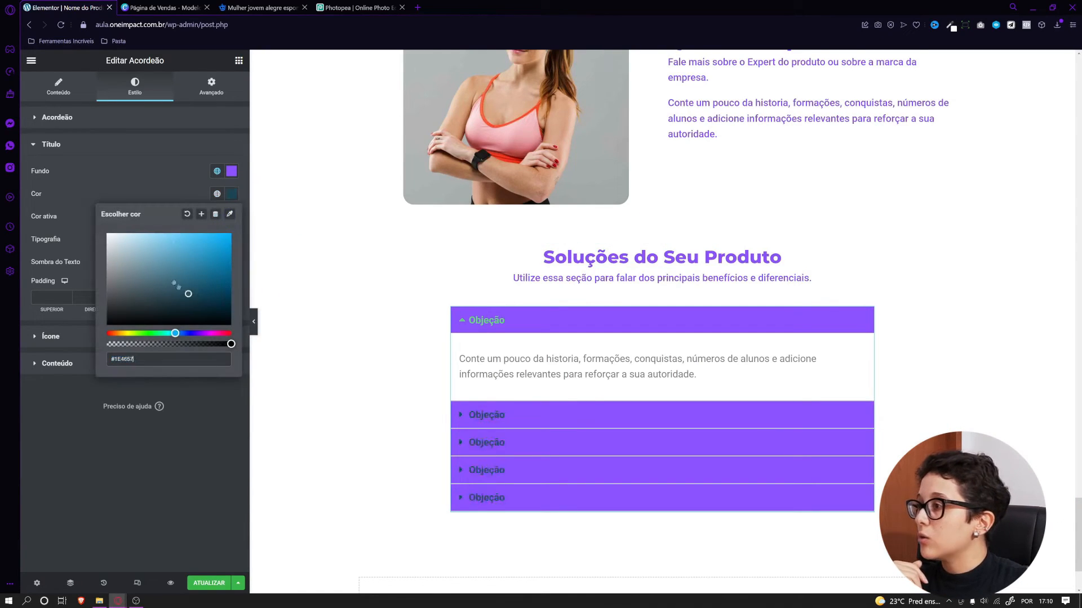
click(83, 213)
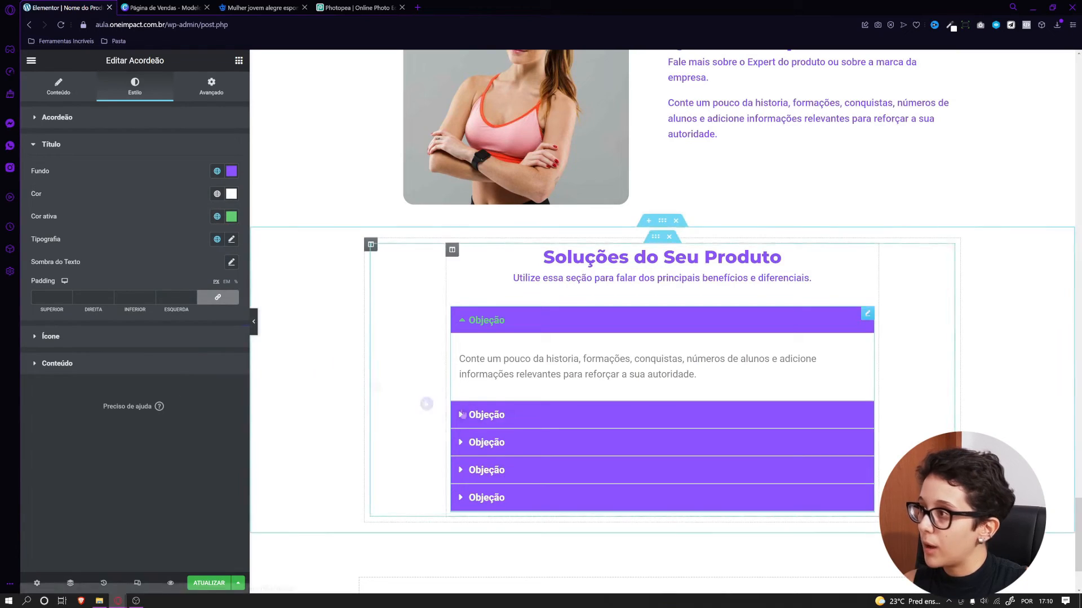
Try the global pink #FF66C4 as the active title color and preview it by expanding the second item
click(217, 217)
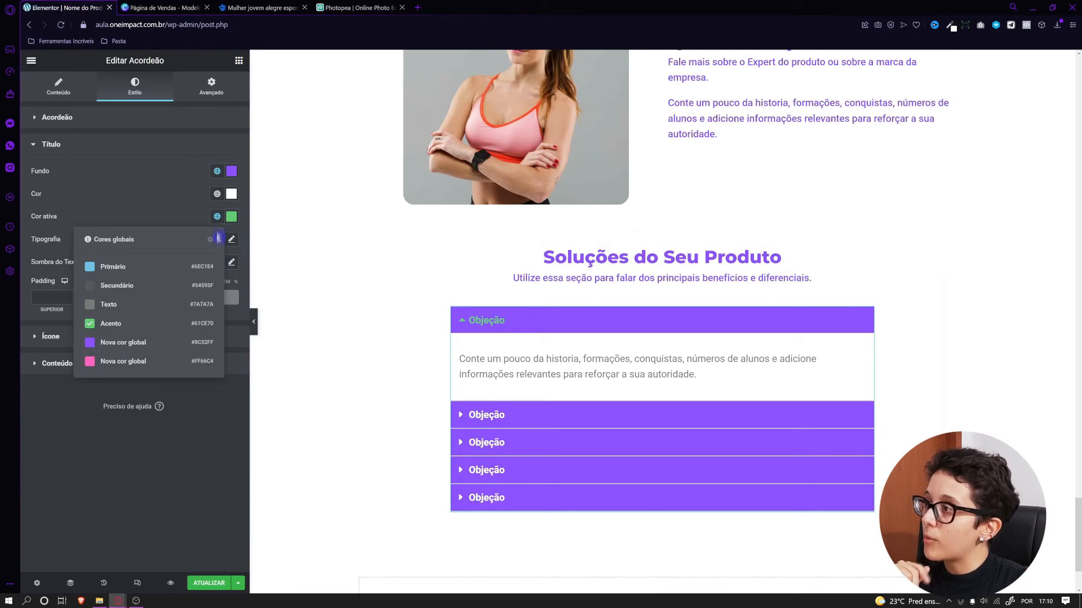
click(115, 361)
click(496, 415)
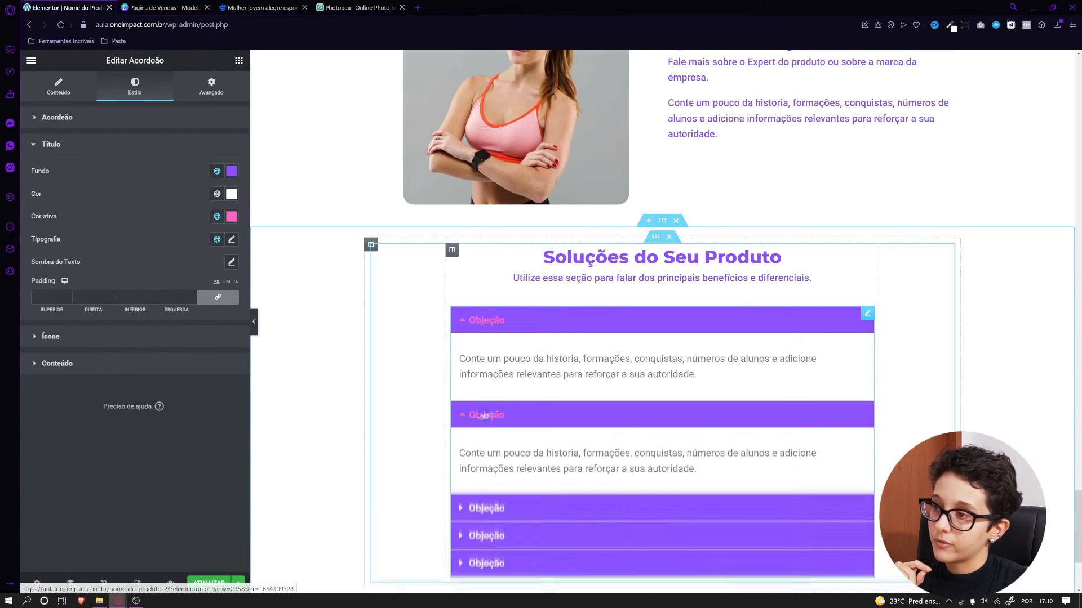
click(499, 417)
Set the accordion's active title color to white
click(232, 216)
drag(161, 288, 122, 256)
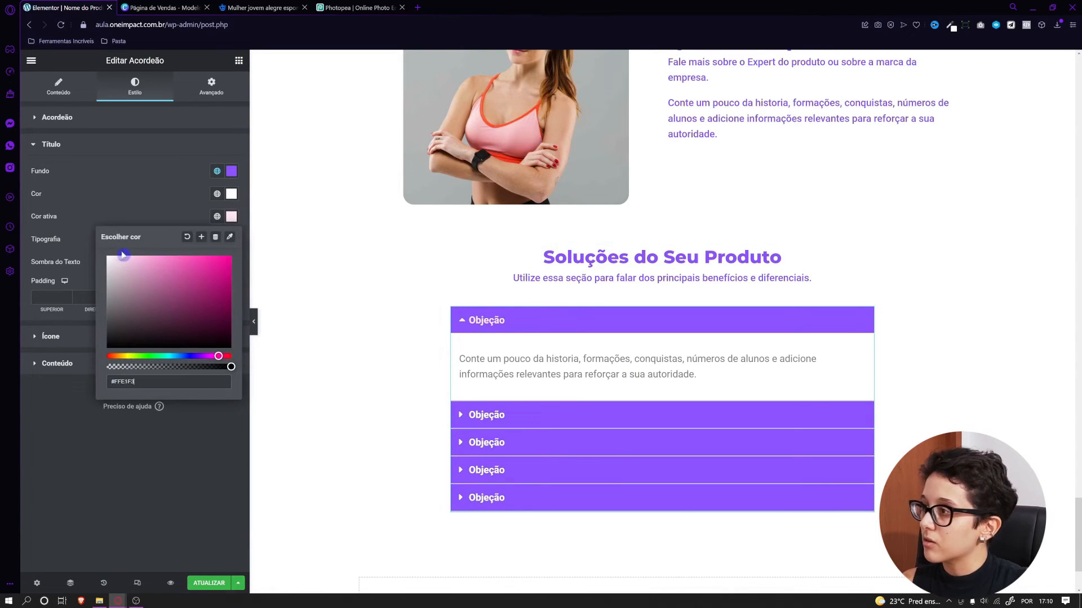
click(111, 218)
Set the accordion title typography to Montserrat at 18 px
click(231, 240)
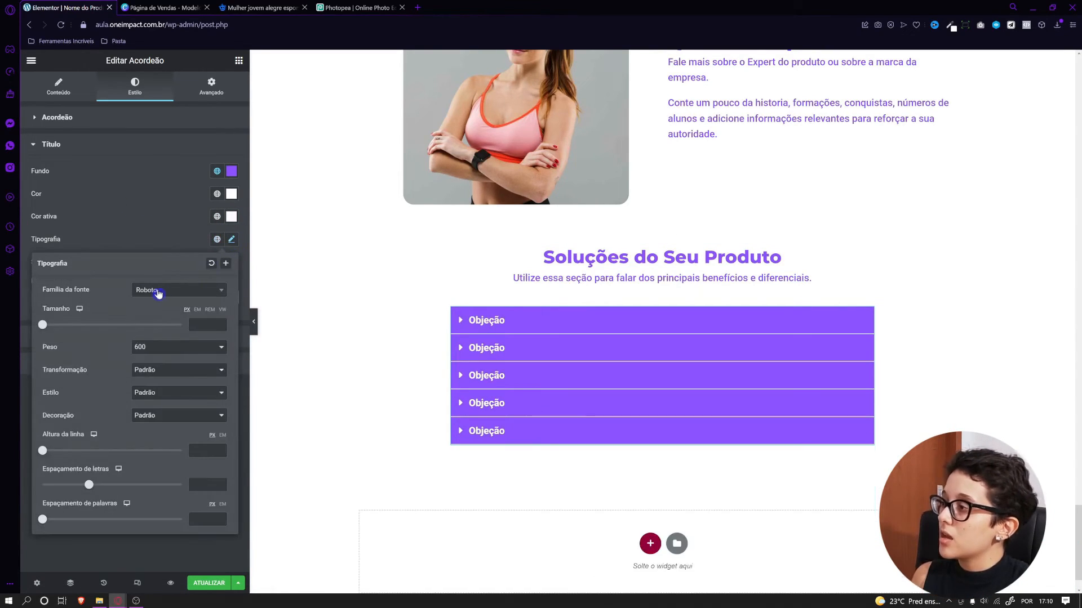
click(153, 290)
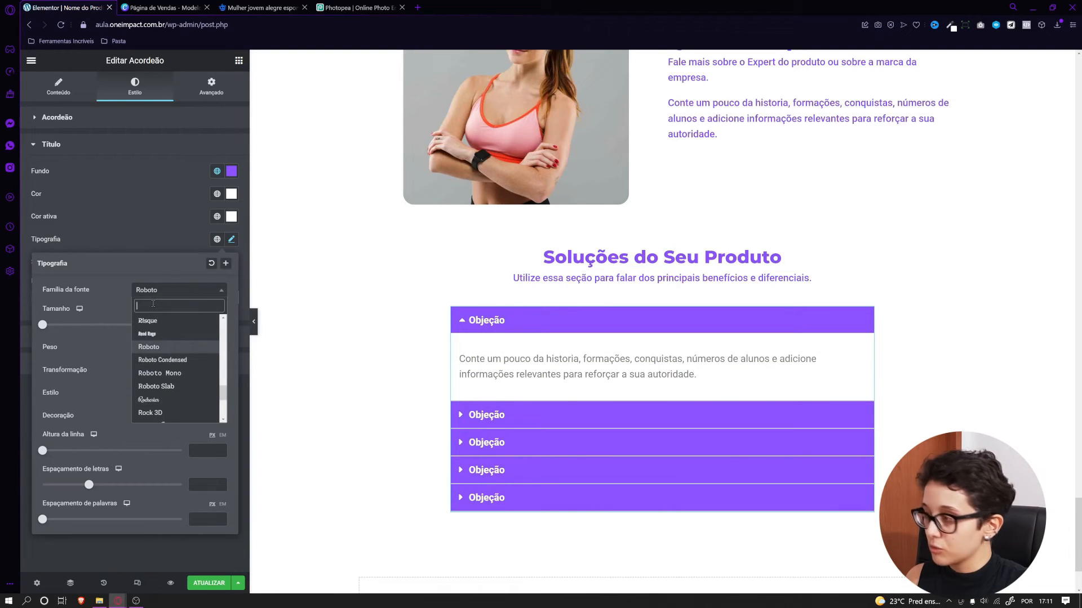
text(monts)
key(Return)
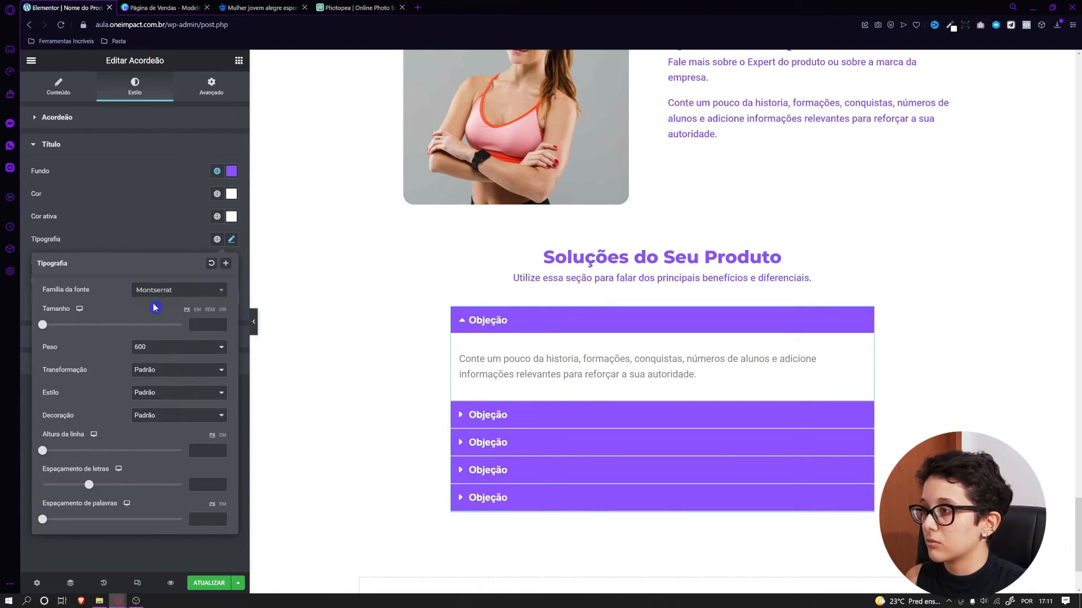
text(18)
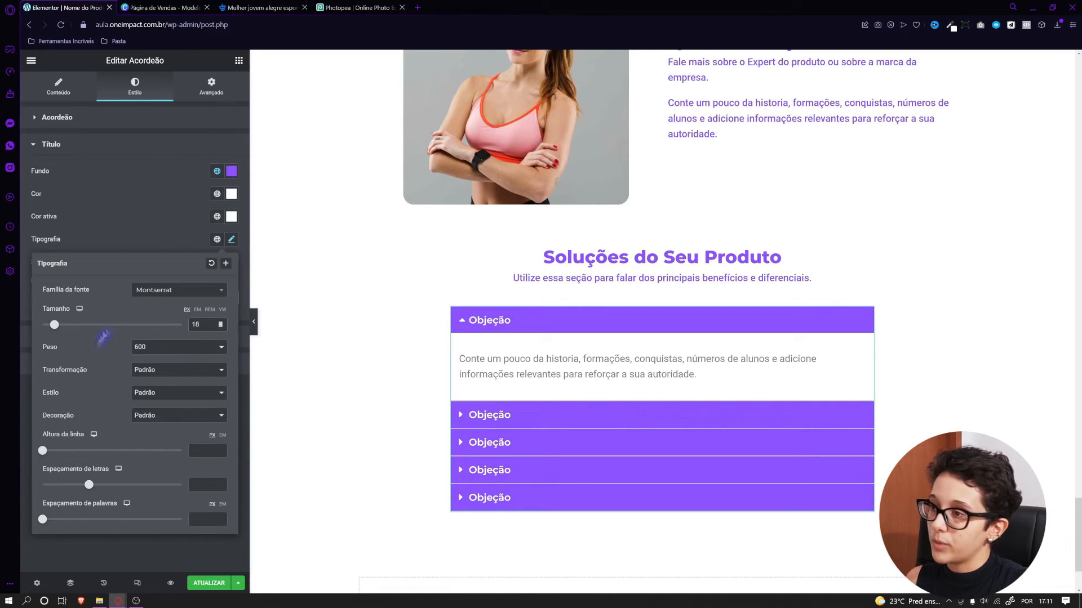
click(155, 241)
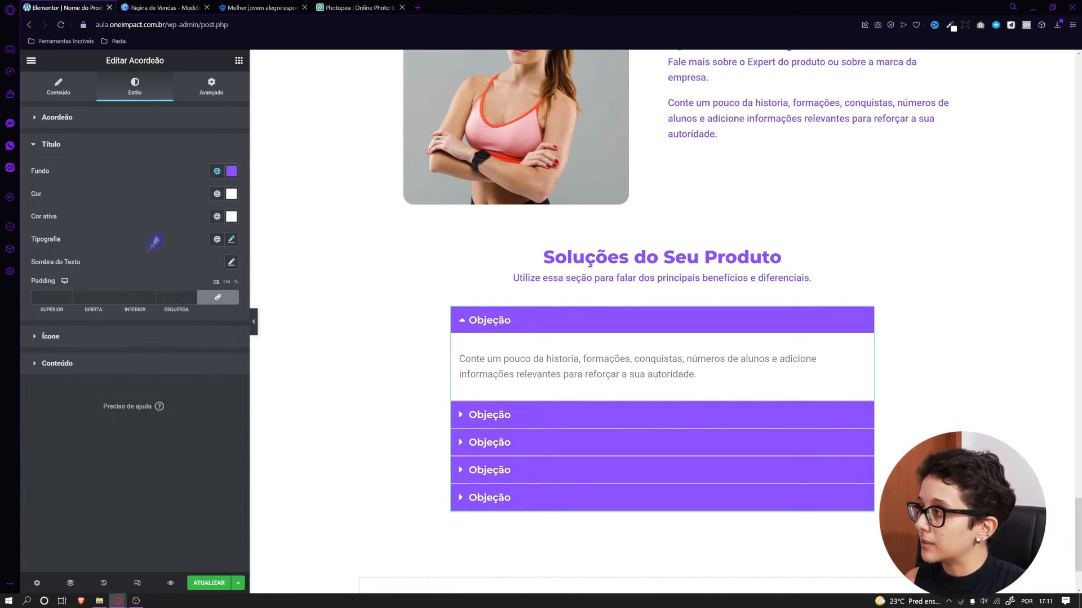
Set the accordion title padding to 15 px on all sides after trying 20 and 5
click(88, 296)
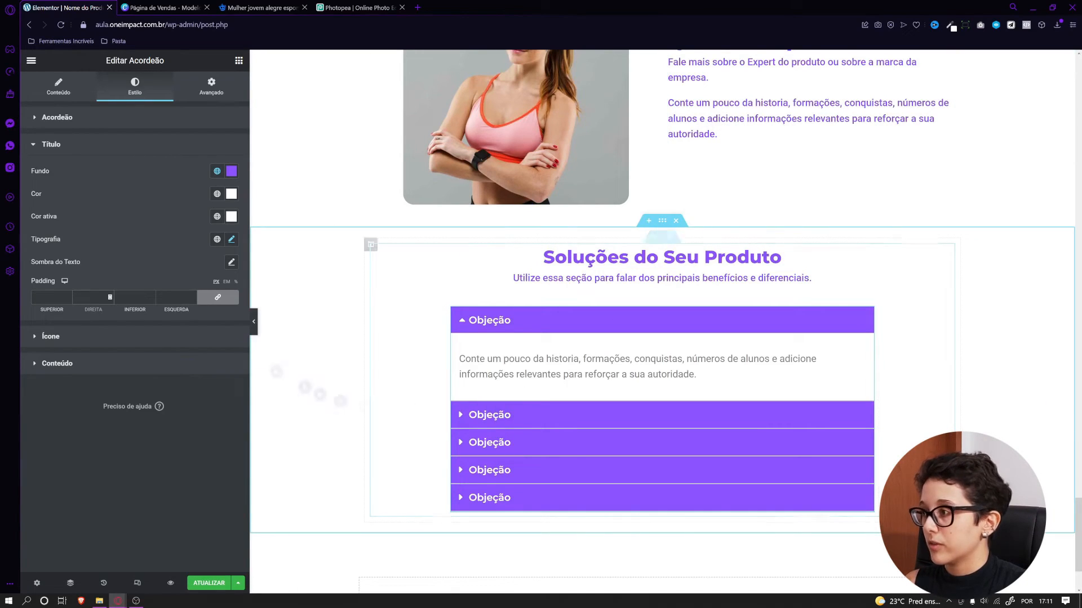
text(20)
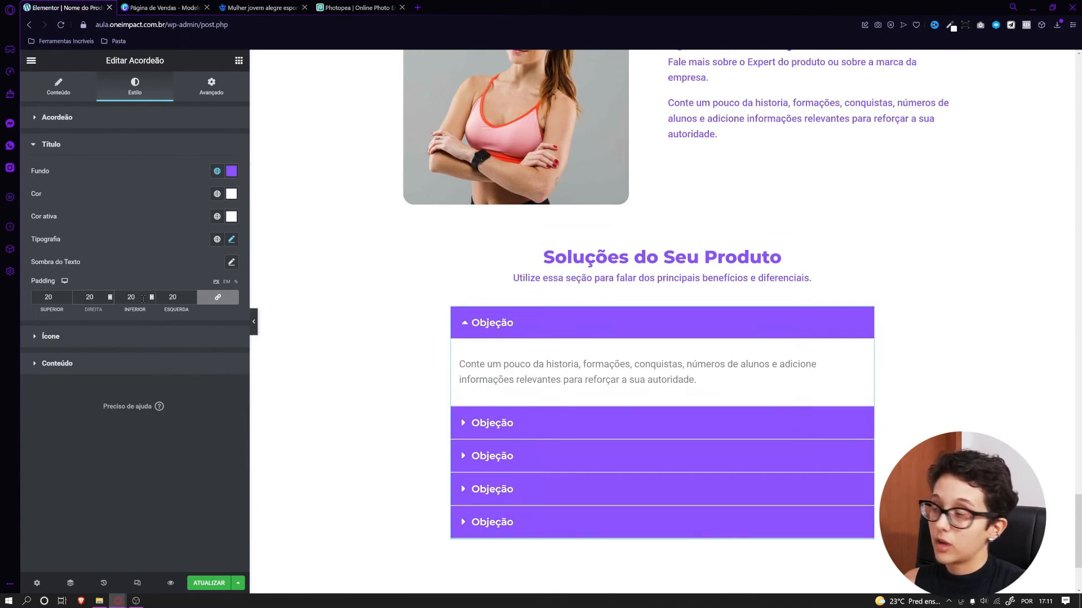
text(5)
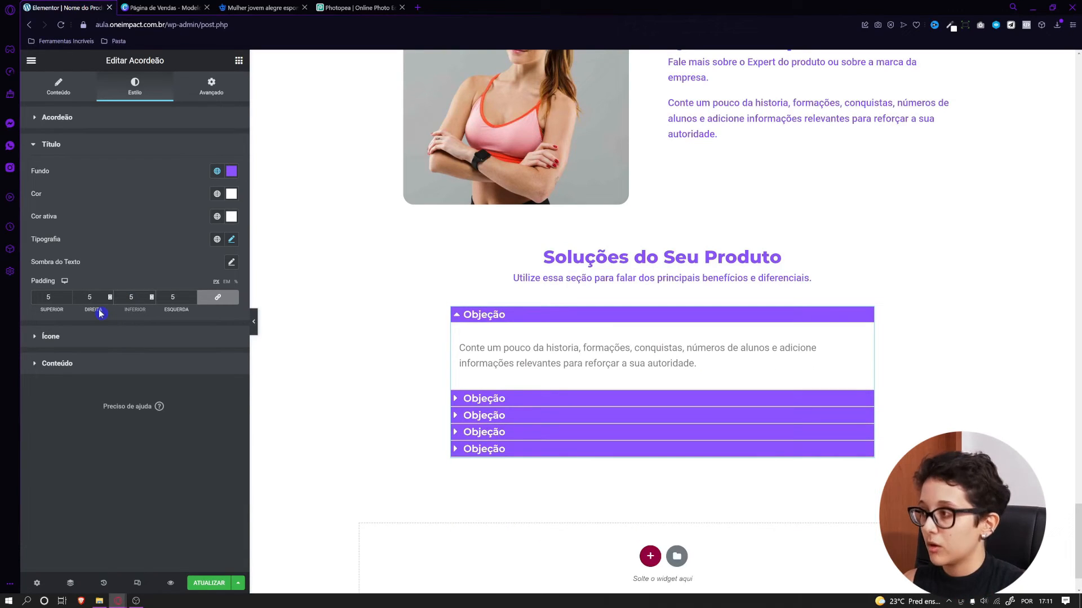
key(BackSpace)
text(15)
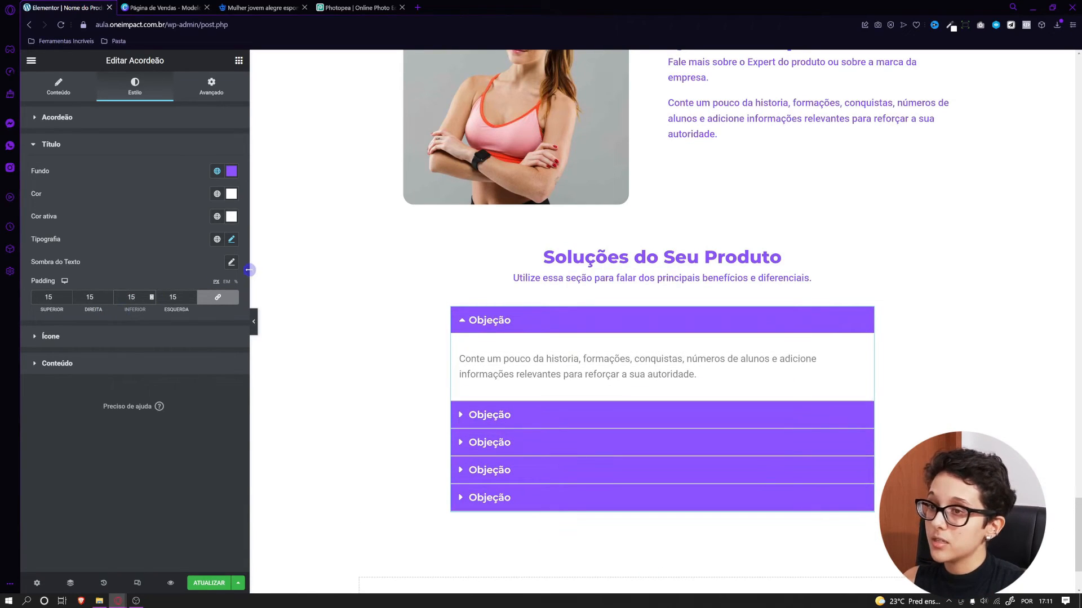
Set the spacing of the accordion icon to 15
click(140, 340)
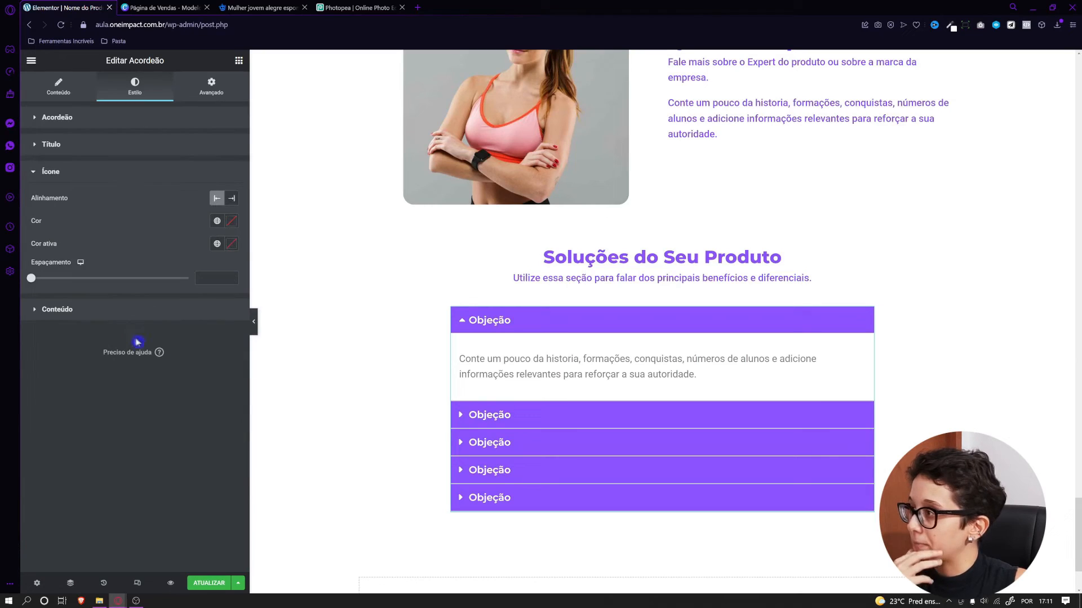
drag(33, 280, 55, 284)
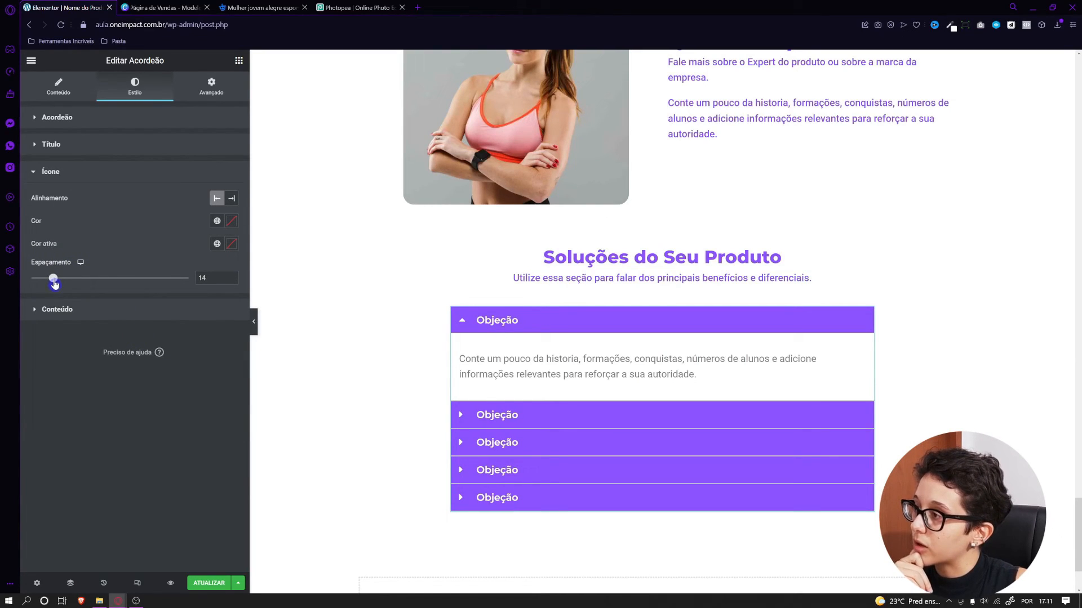
click(233, 276)
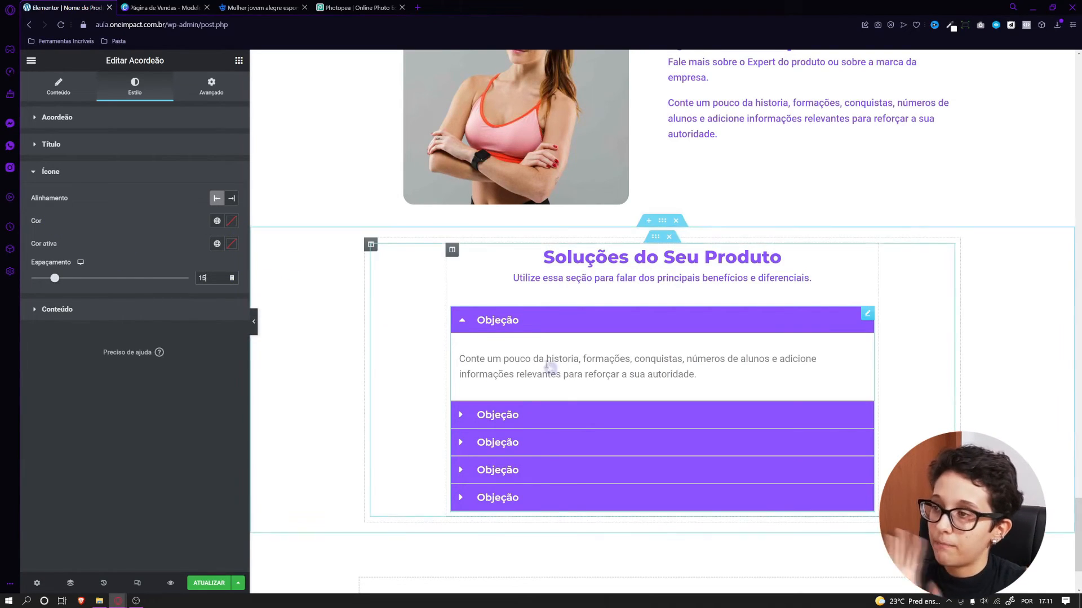
Set the accordion content's background to the purple global colour and its text colour to white
click(110, 314)
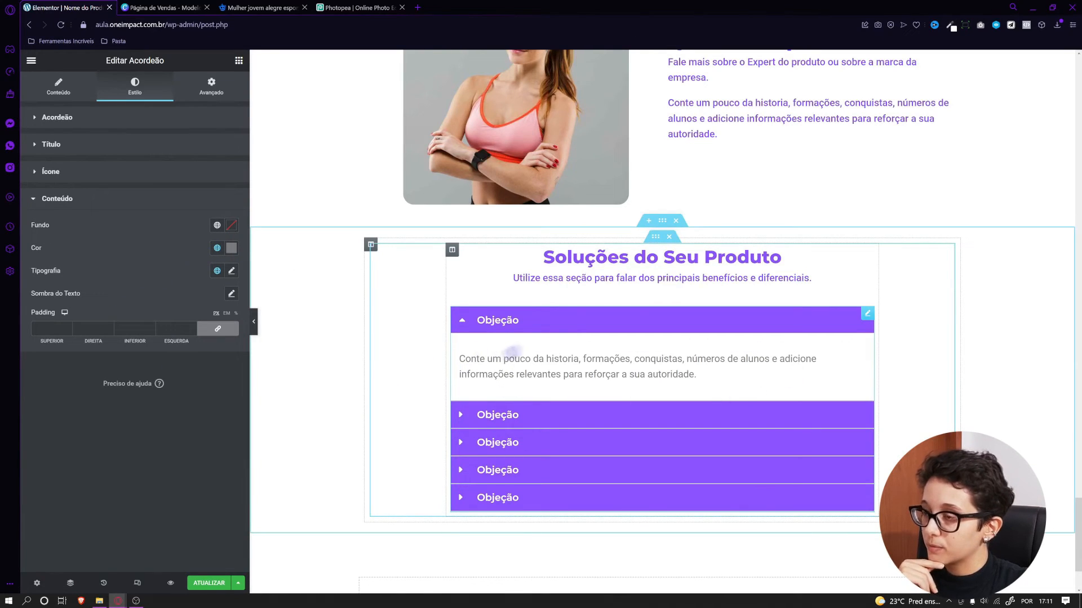
click(230, 225)
mouse_move(168, 300)
mouse_down()
mouse_move(208, 312)
mouse_move(194, 347)
mouse_move(163, 310)
mouse_move(175, 292)
mouse_up()
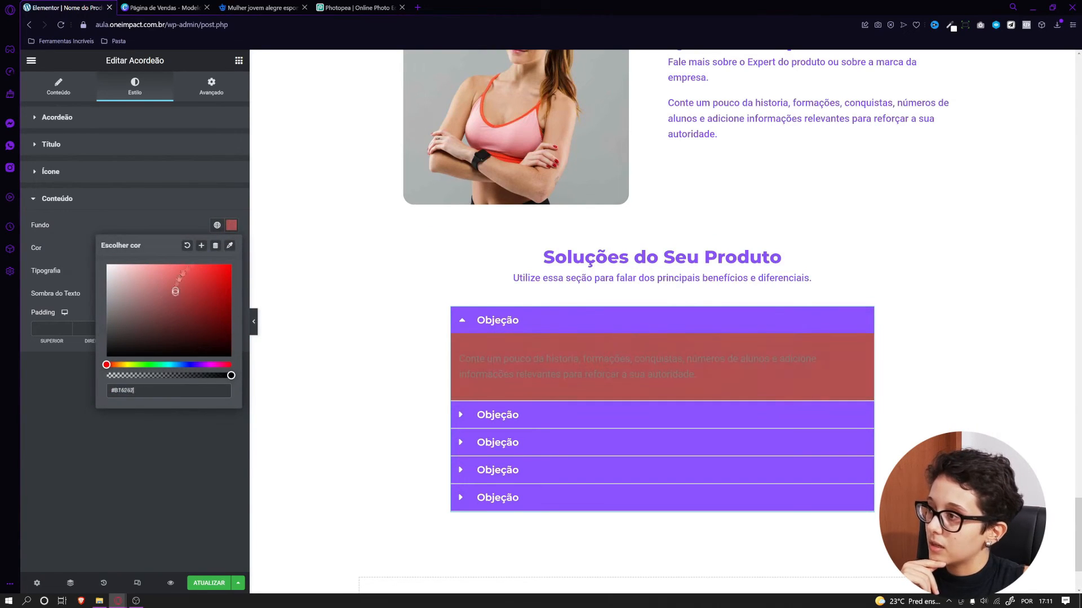
click(217, 226)
click(150, 351)
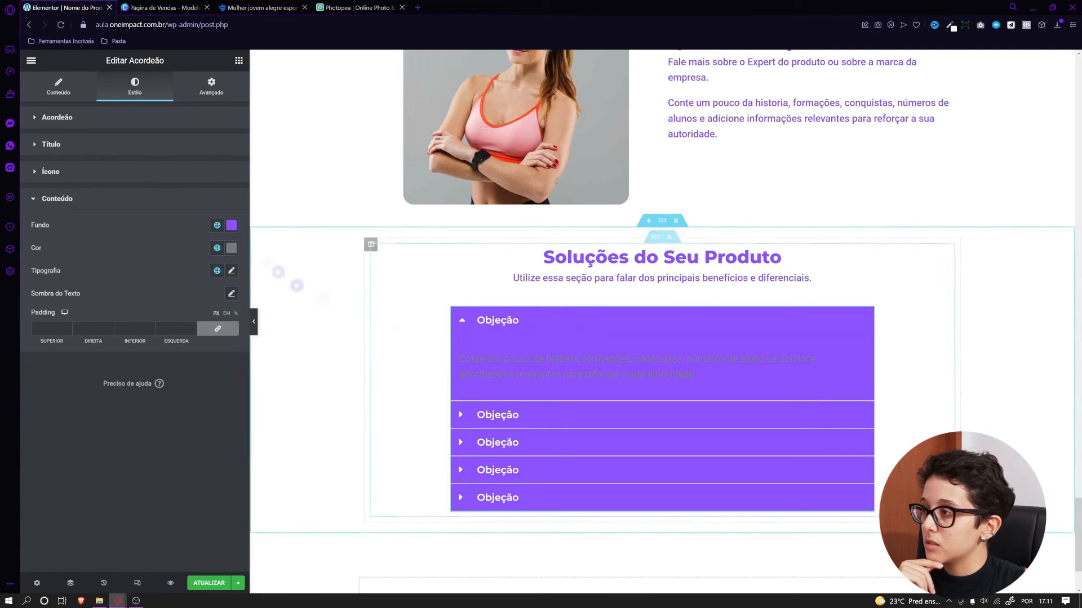
click(231, 248)
click(150, 247)
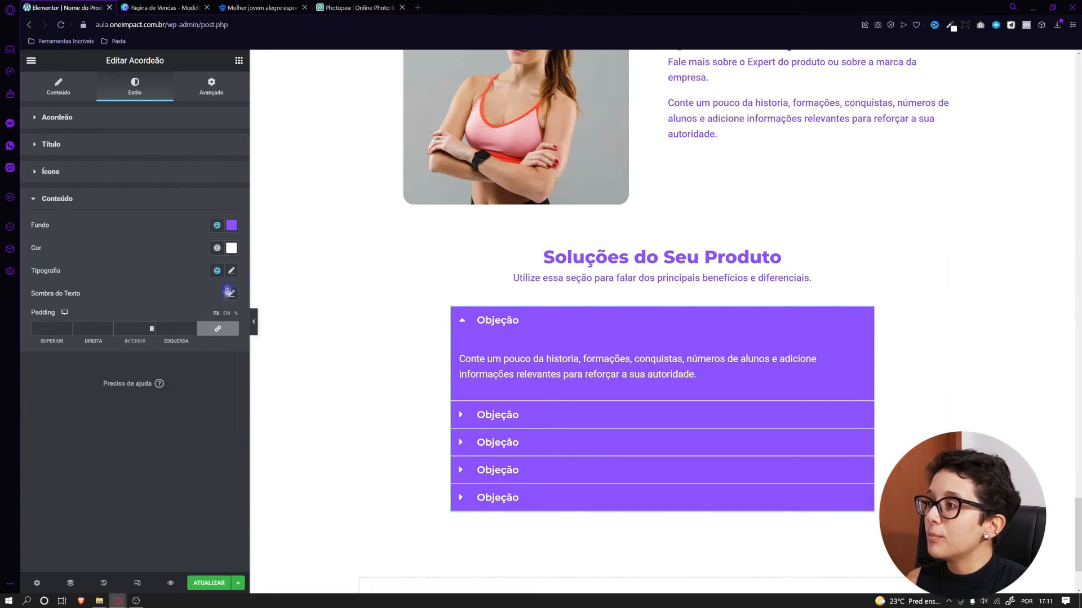
Try a darker purple #482C7F content background with a padding of 20 px on all sides
click(231, 224)
click(580, 325)
drag(191, 265, 187, 310)
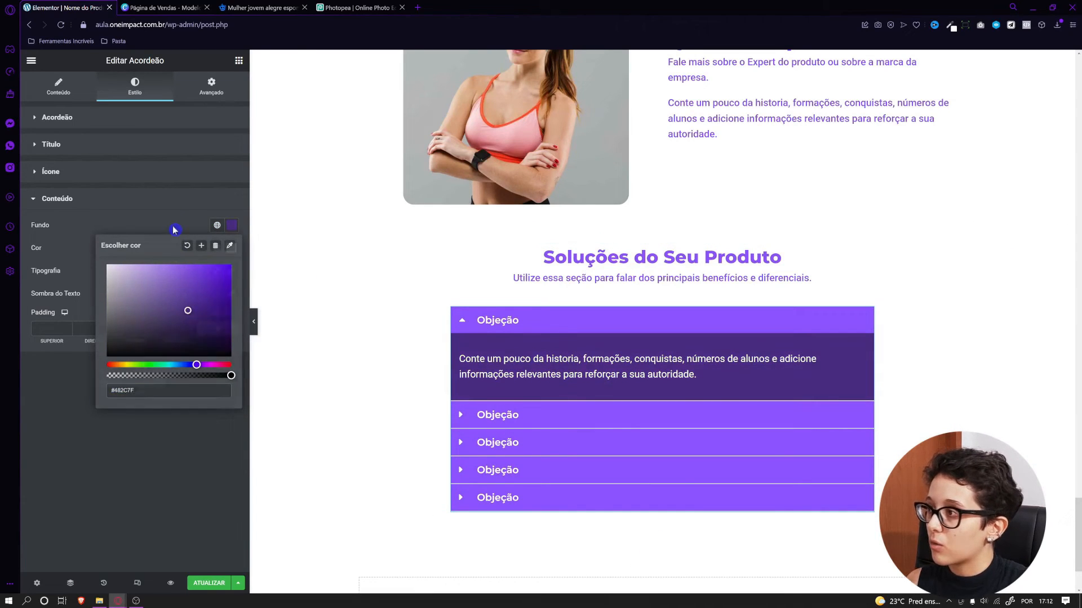
click(173, 230)
text(5)
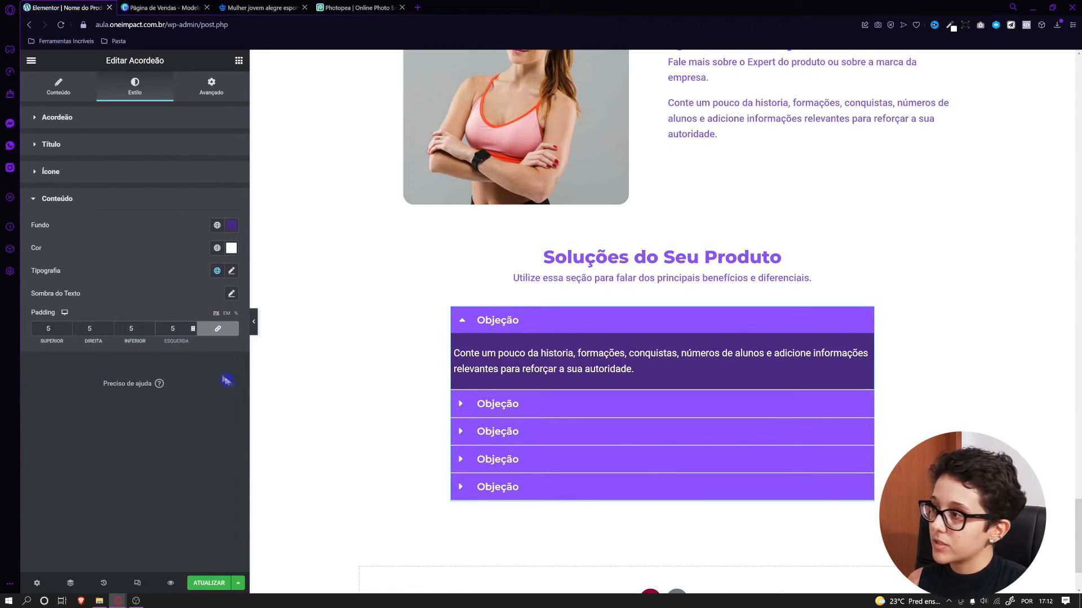
text(20)
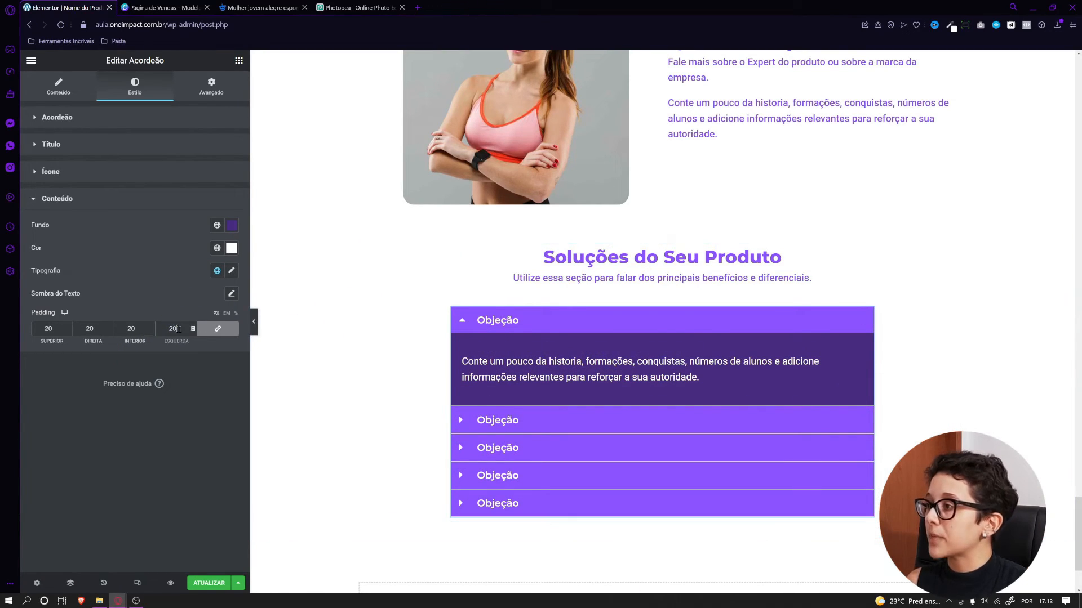
Set the accordion content's background back to the purple global colour and its padding to 10 px on all sides
click(217, 226)
click(129, 347)
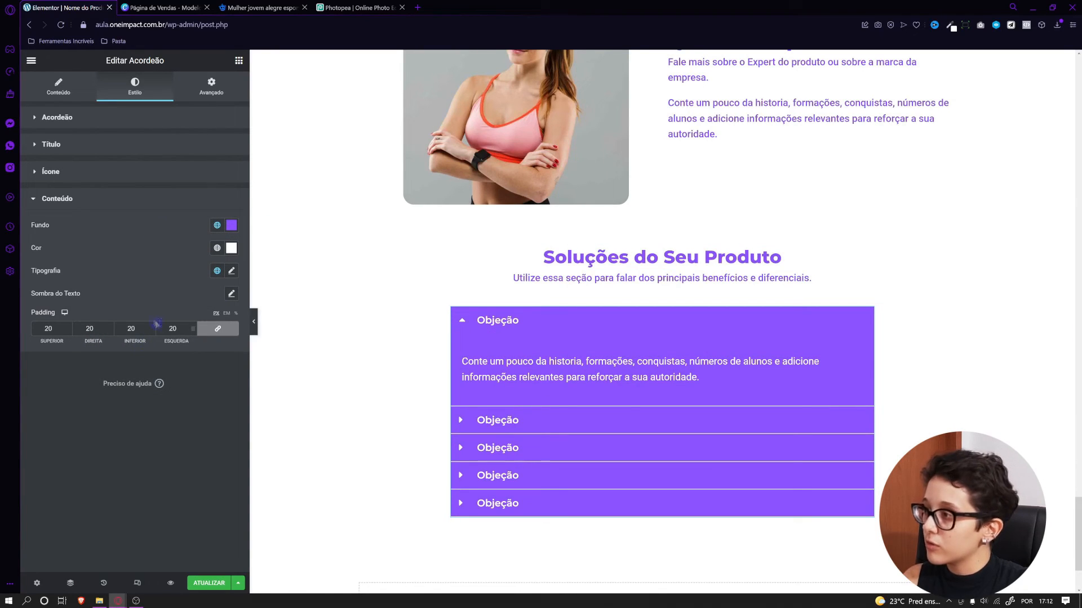
text(5)
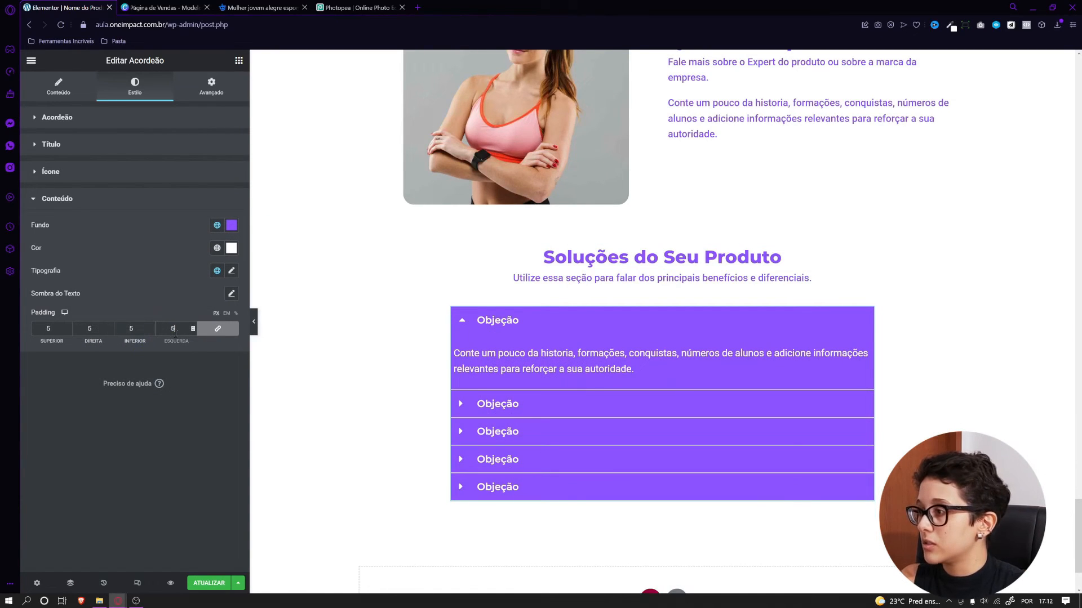
text(10)
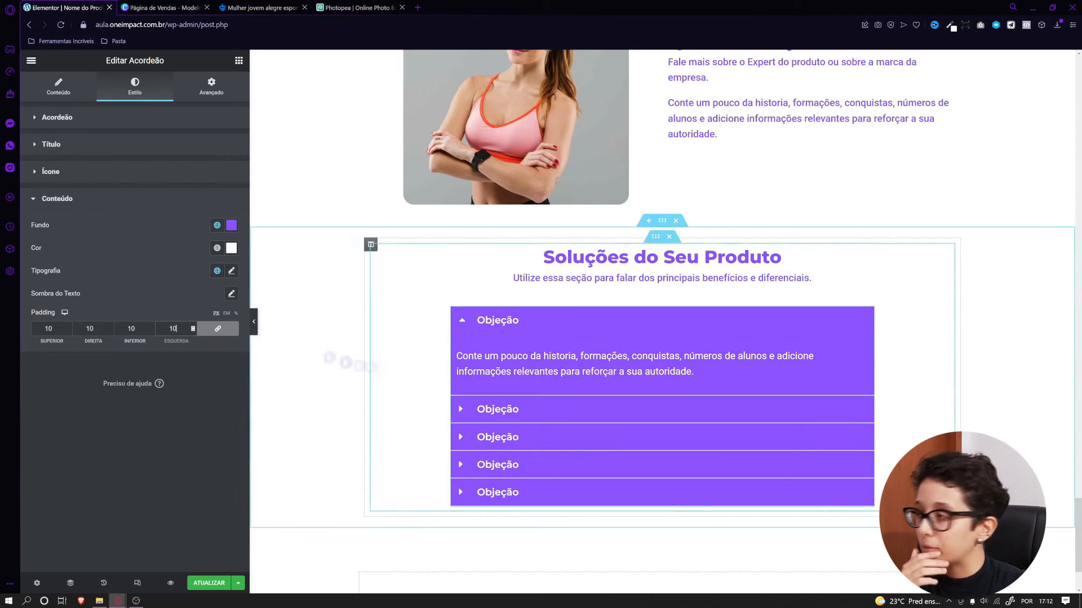
Set the accordion content's font size to 16 px
click(236, 273)
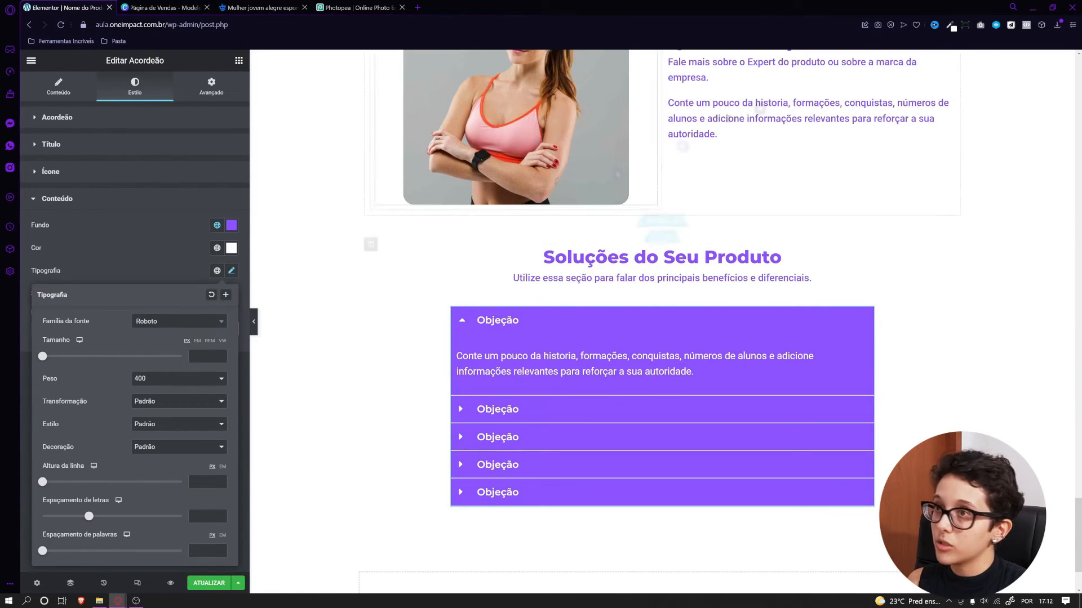
click(197, 356)
text(16)
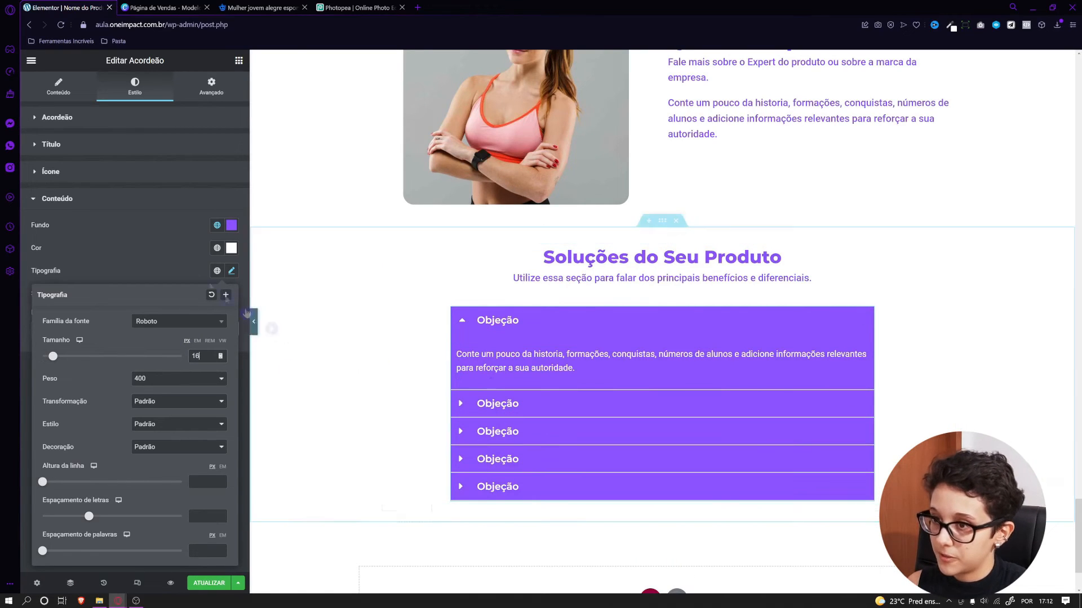
click(172, 258)
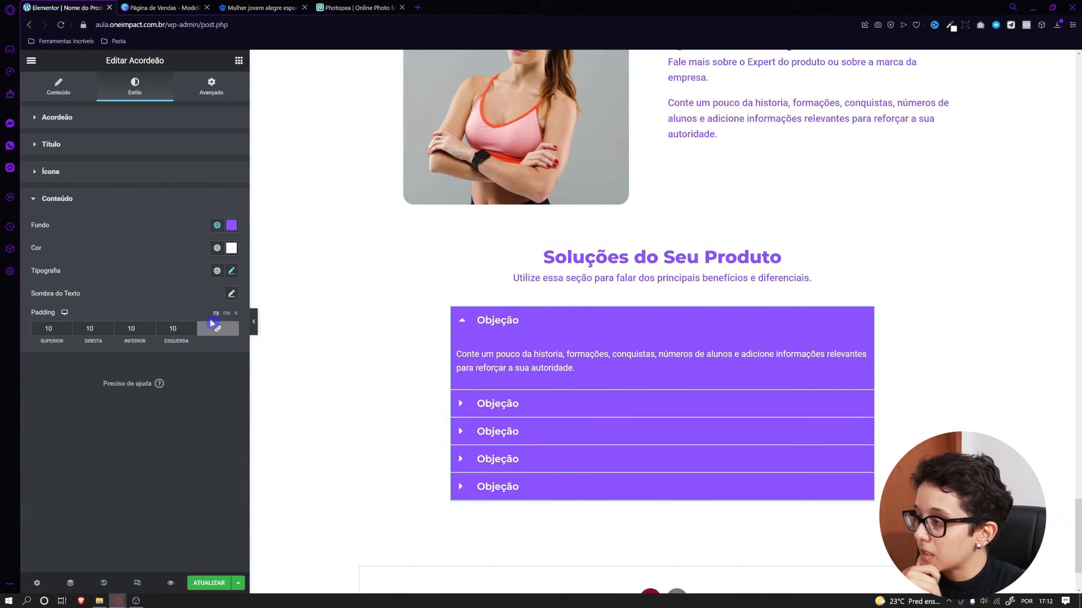
Try a text shadow on the accordion content
click(569, 322)
click(519, 325)
click(231, 293)
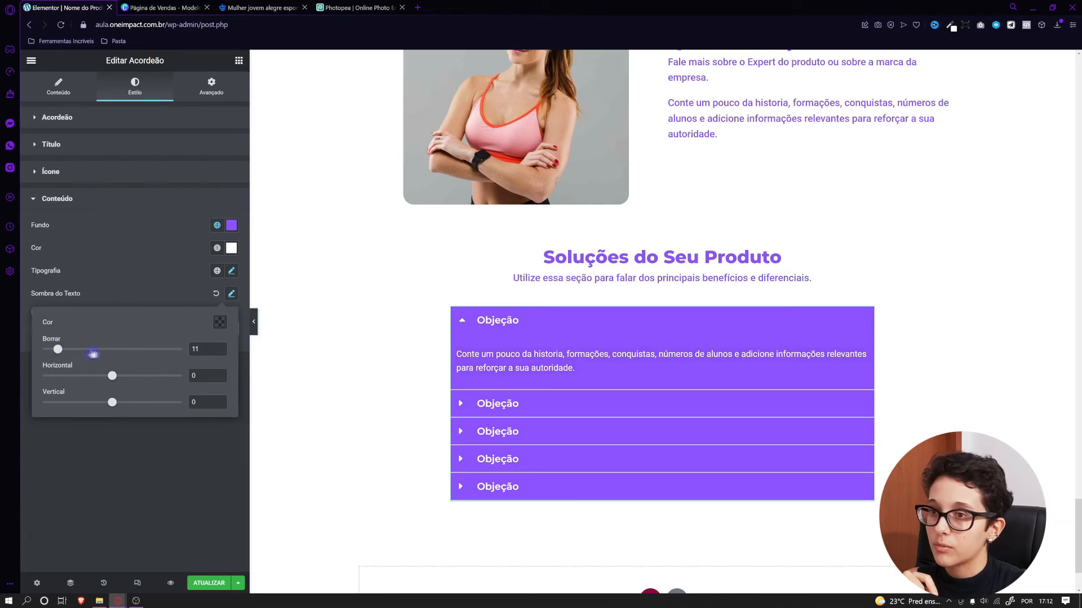
click(170, 291)
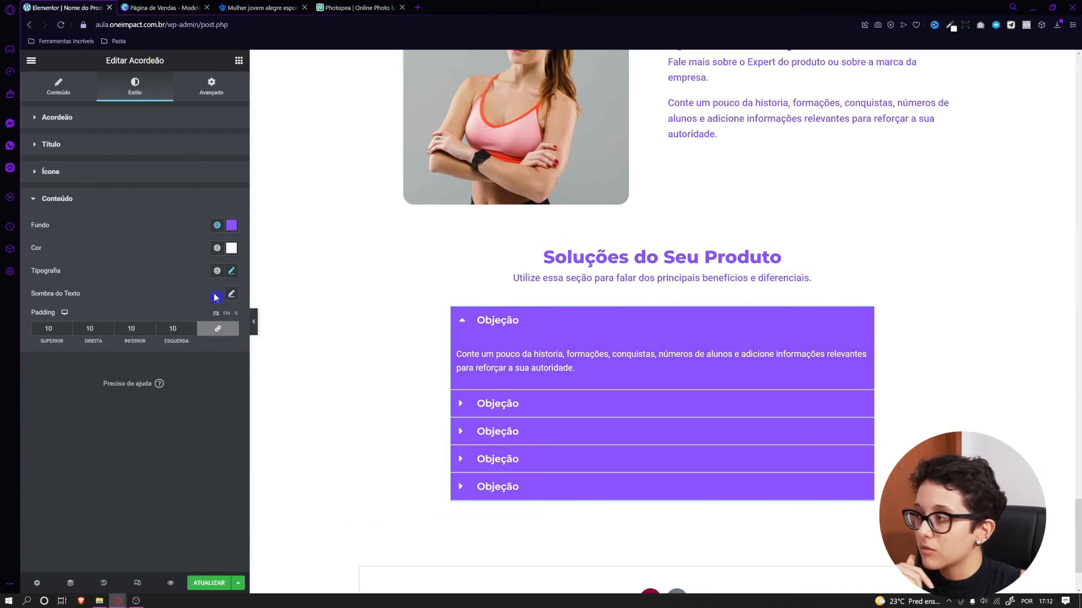
Try a block shadow on the accordion with horizontal 4, vertical 4 and blur 34
click(80, 145)
click(80, 118)
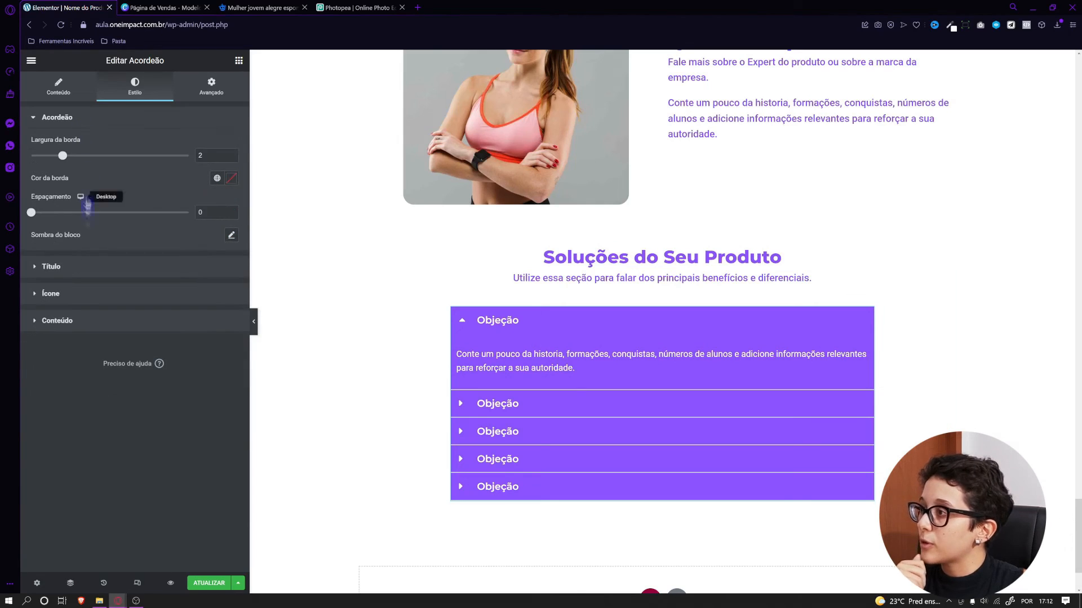
click(231, 236)
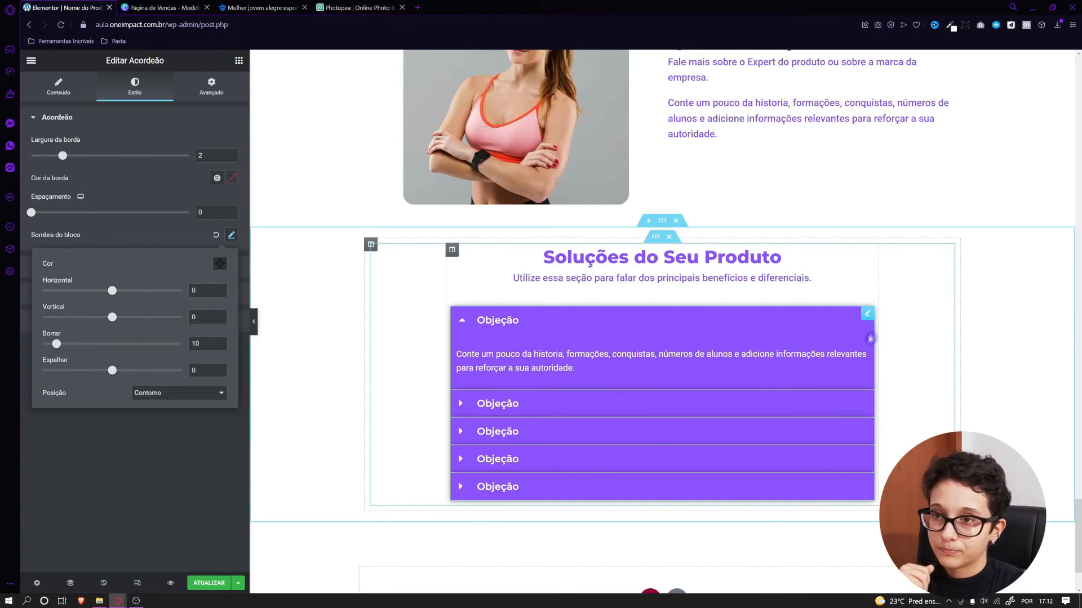
text(4)
key(Tab)
text(4)
drag(57, 345, 89, 345)
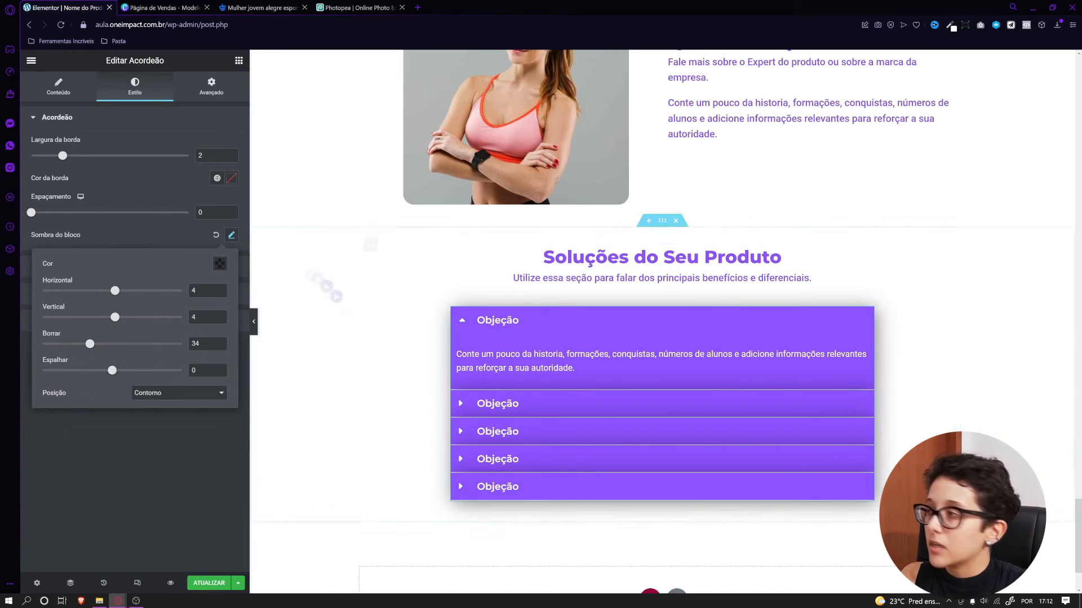
click(215, 237)
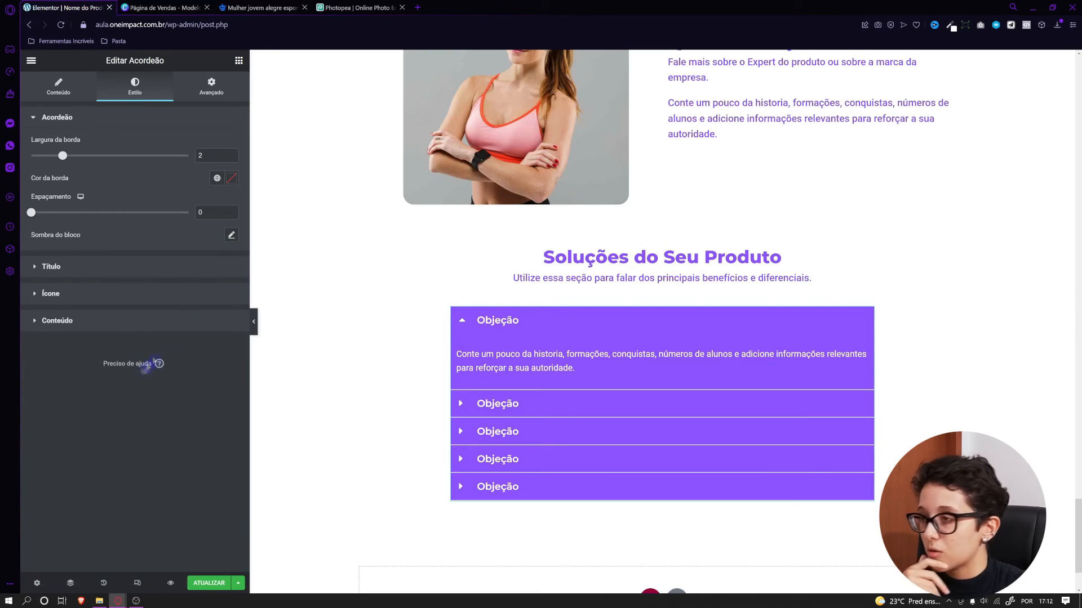
Preview the page at full width with the accordion collapsed and compare it with the Canva sales page model
click(484, 327)
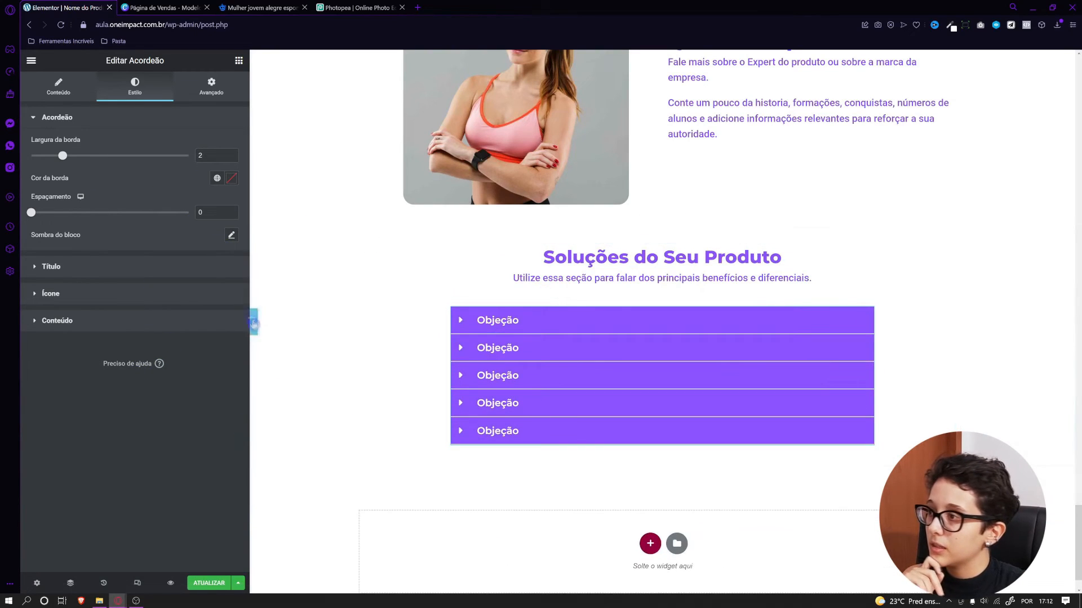
click(254, 324)
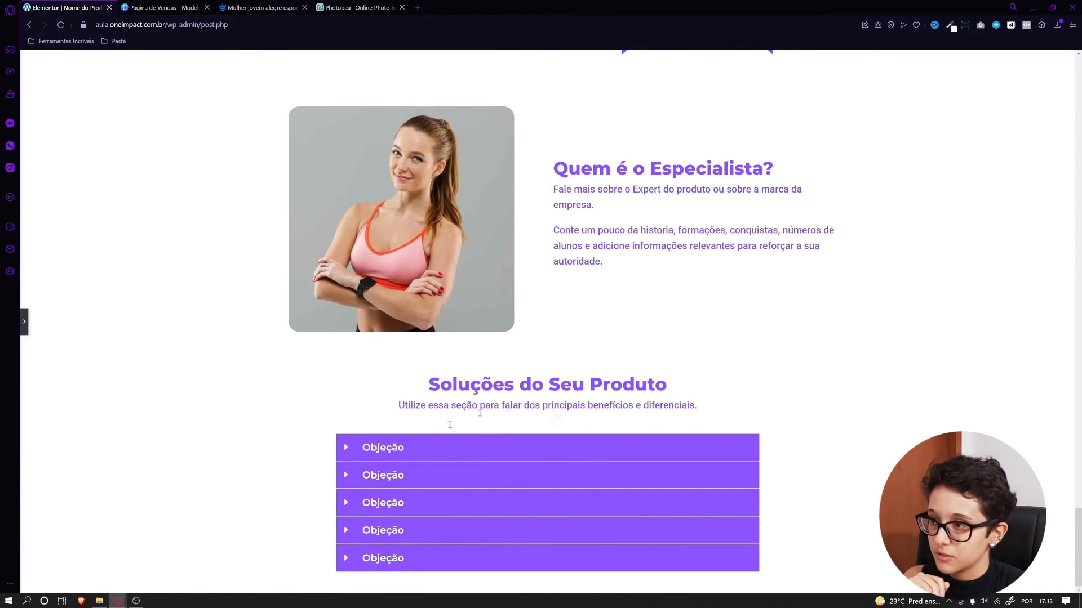
click(24, 322)
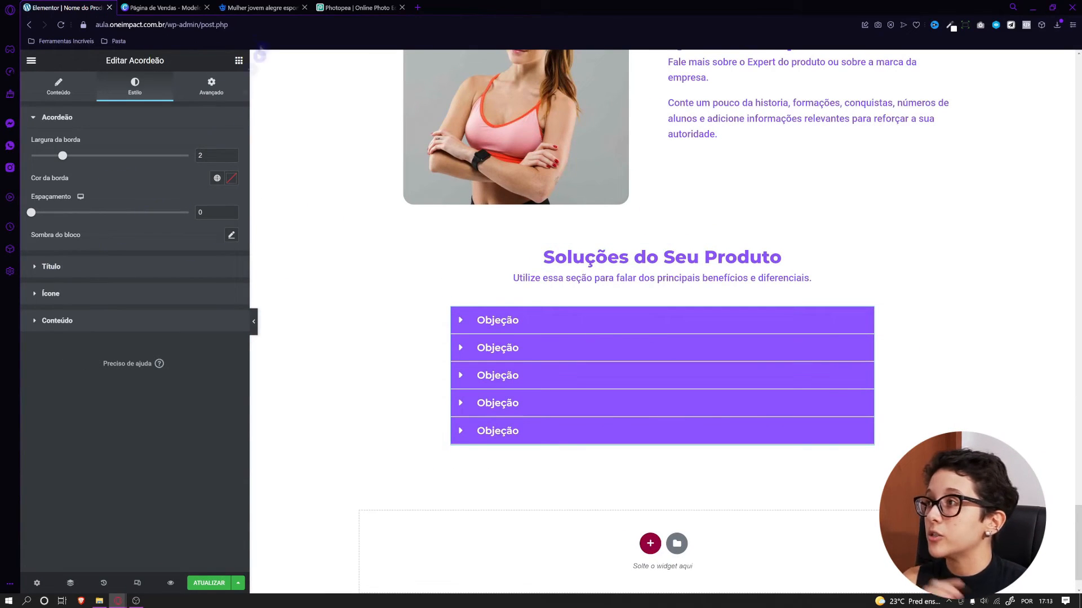
click(163, 7)
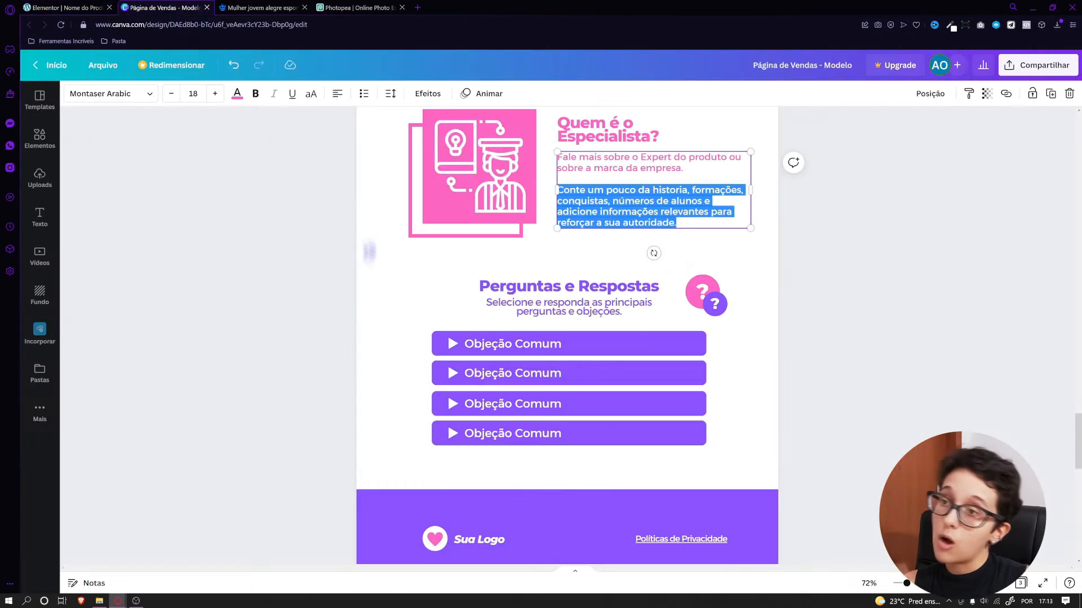
click(33, 9)
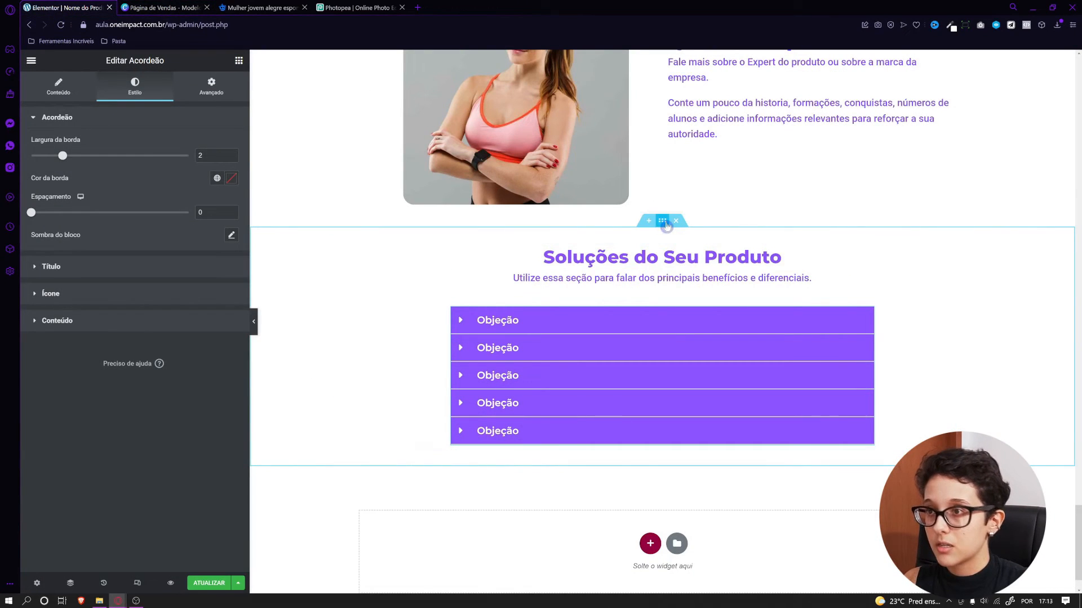
Set the minimum height of the accordion's section to 600 px
click(663, 224)
click(211, 87)
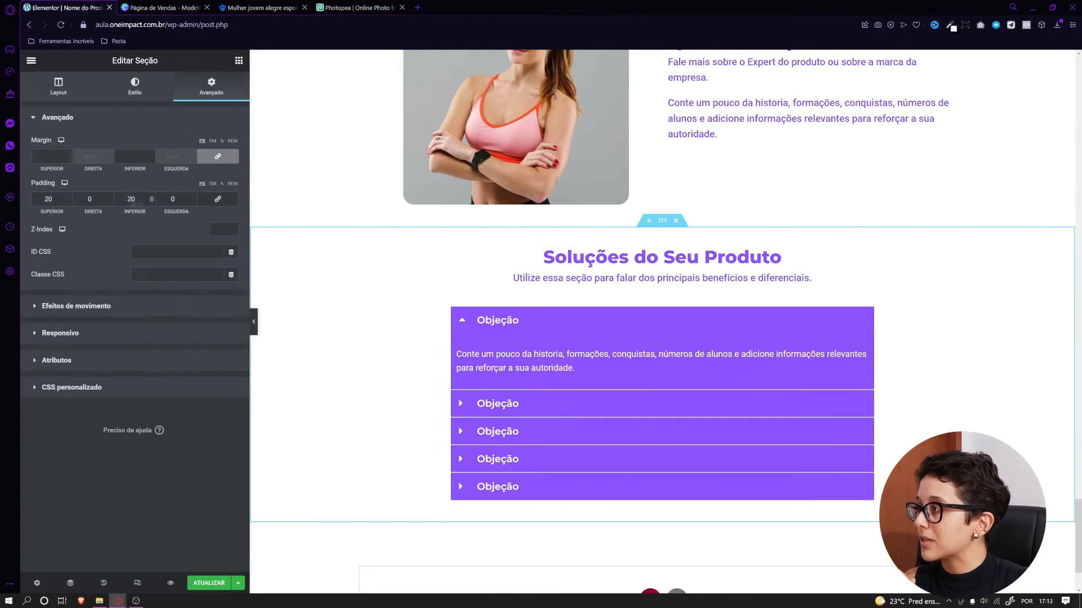
click(65, 93)
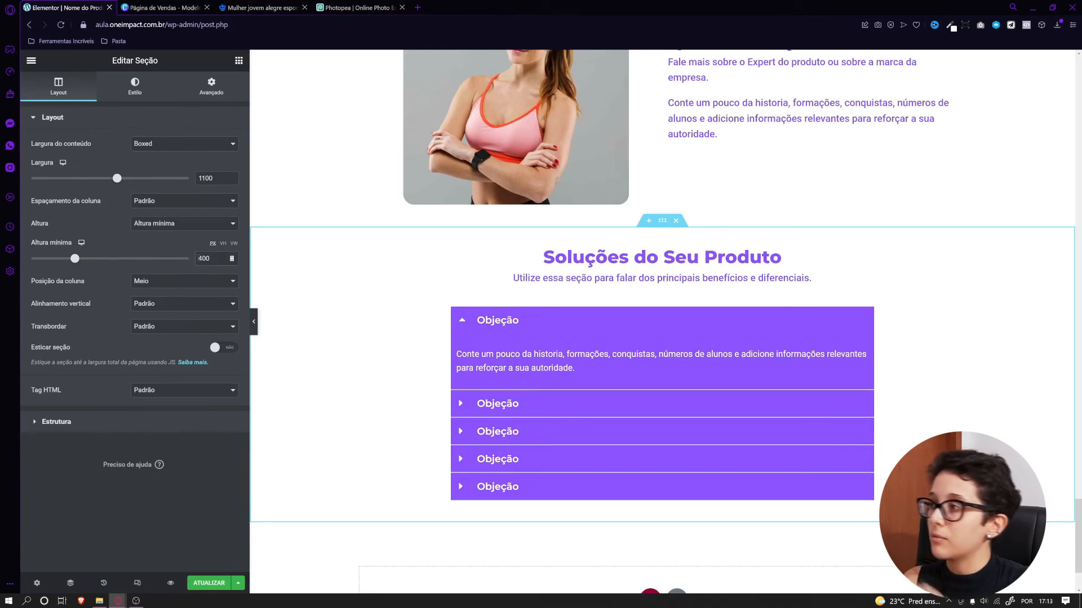
text(6)
scroll(350, 441, down, 2)
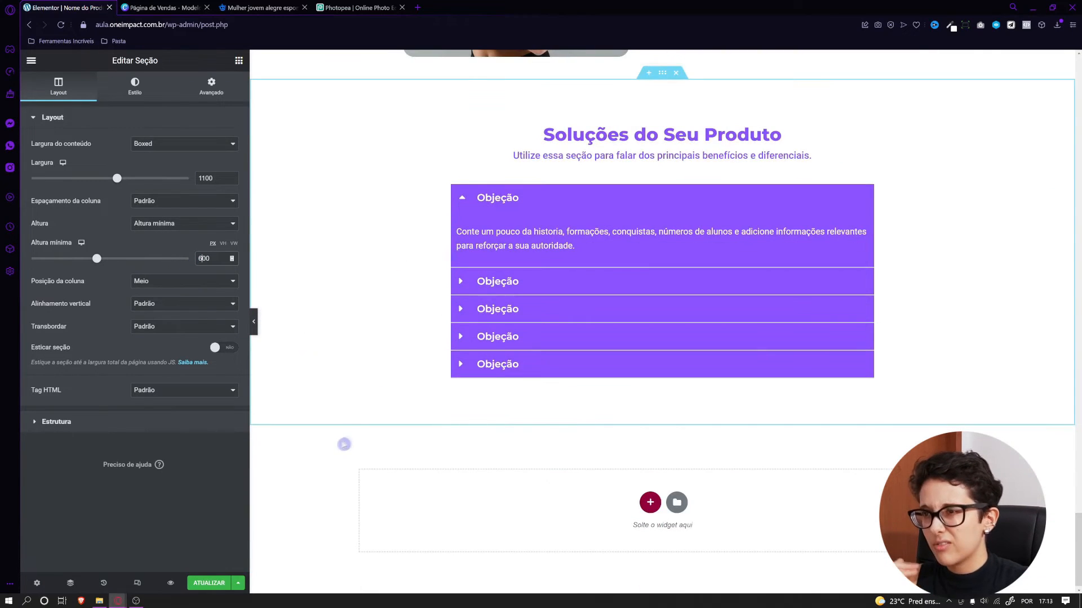
scroll(323, 490, up, 1)
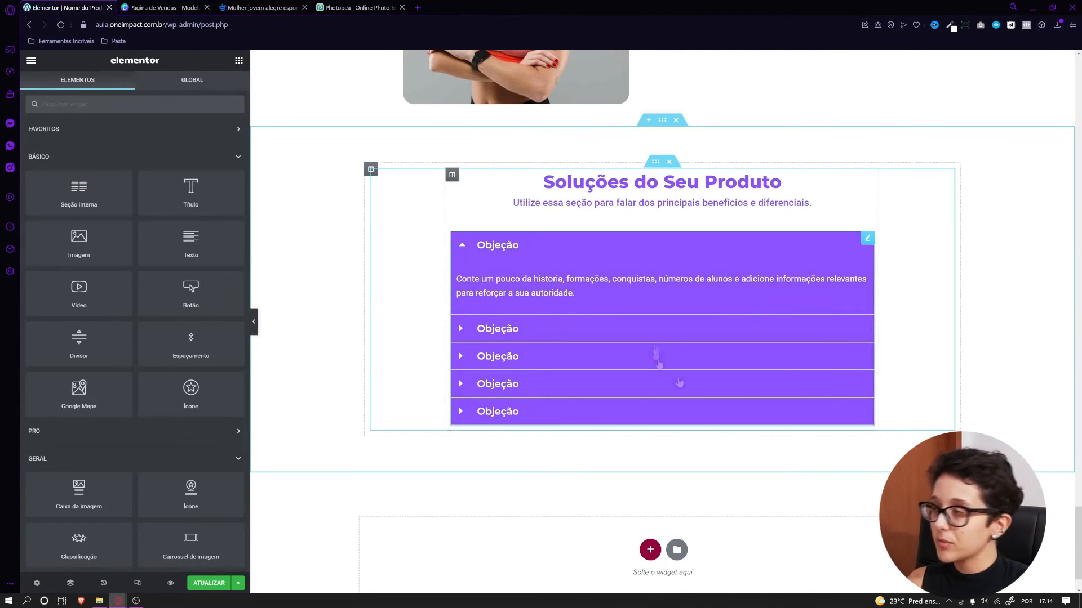
scroll(666, 356, down, 1)
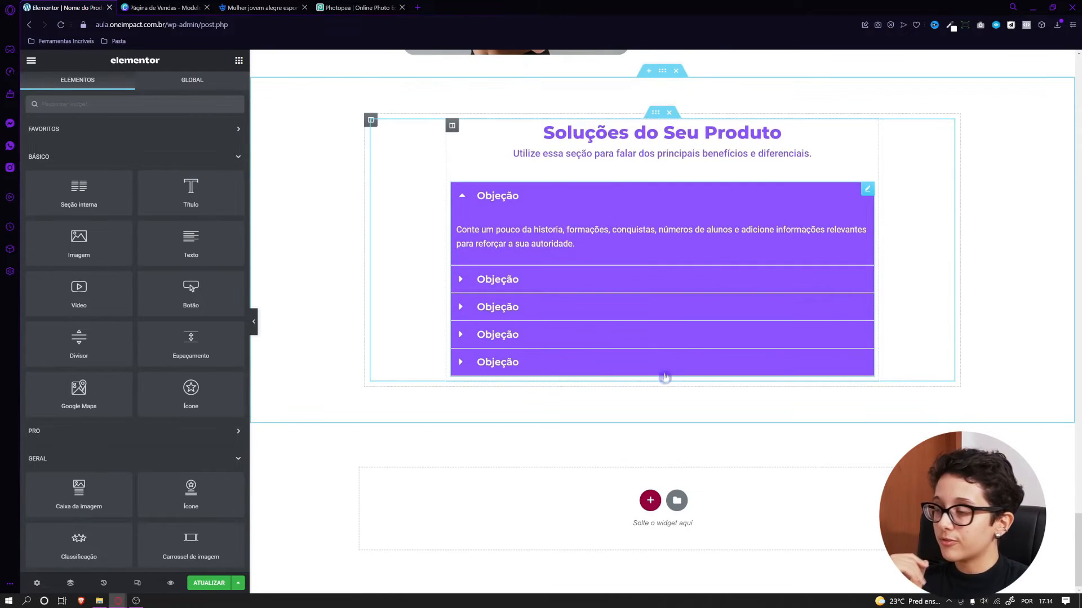
Check the footer design in the Canva sales page model and return to the Elementor page
click(154, 6)
click(392, 391)
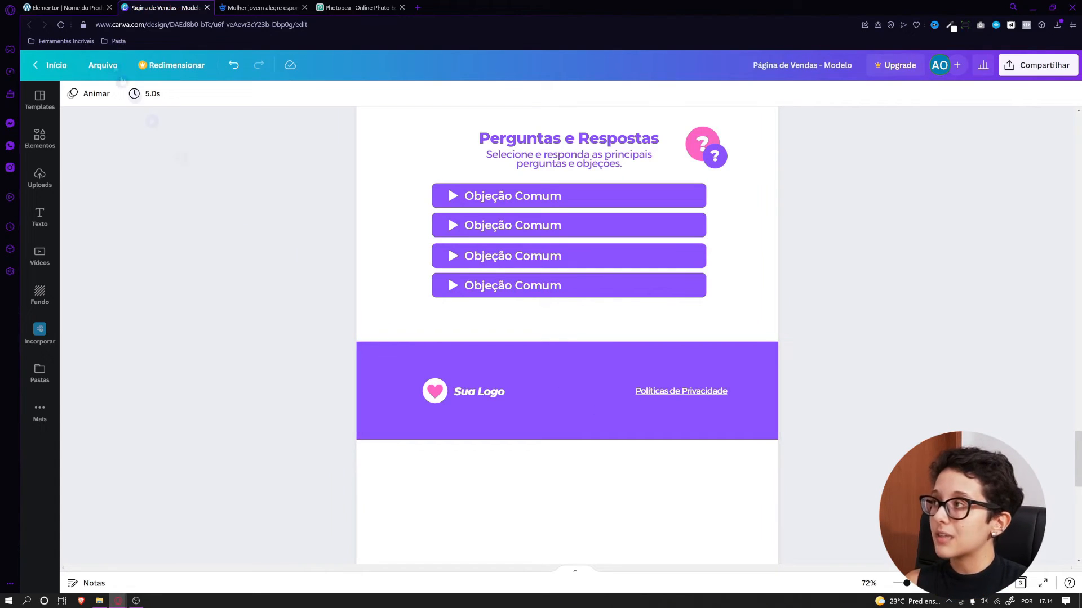
click(64, 7)
click(649, 500)
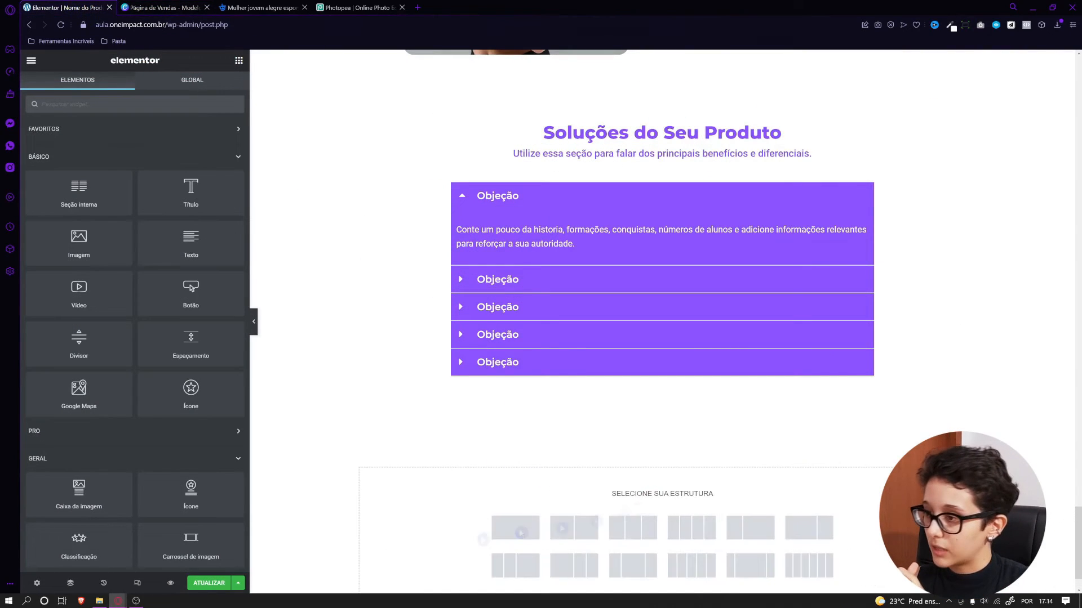
click(570, 526)
click(674, 420)
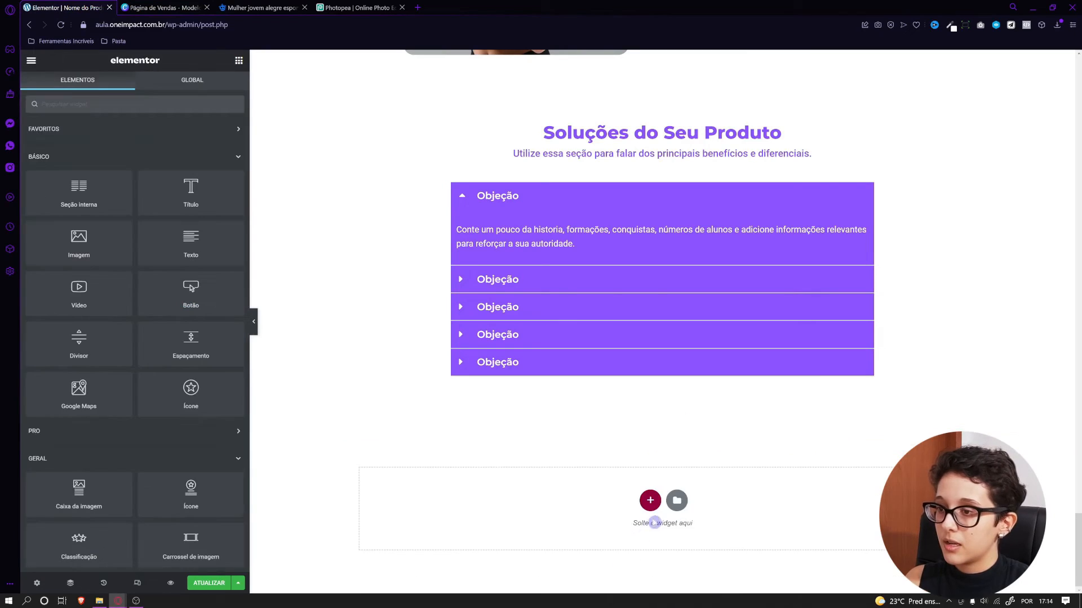
Add a single-column section below the accordion with a content width of 1100 and a minimum height of 150 px
click(649, 528)
click(510, 524)
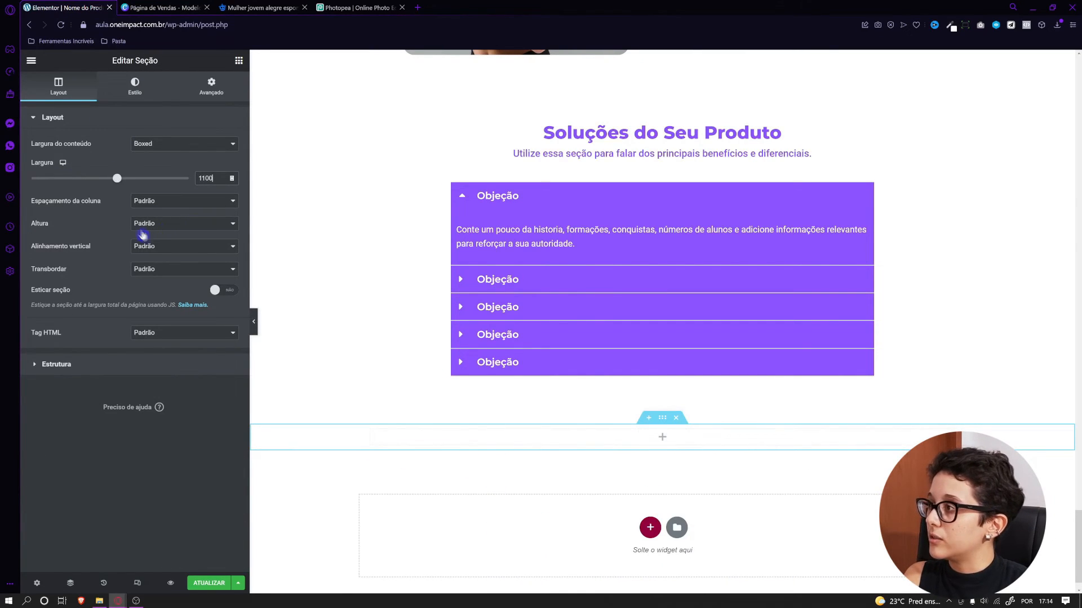
click(151, 224)
click(151, 252)
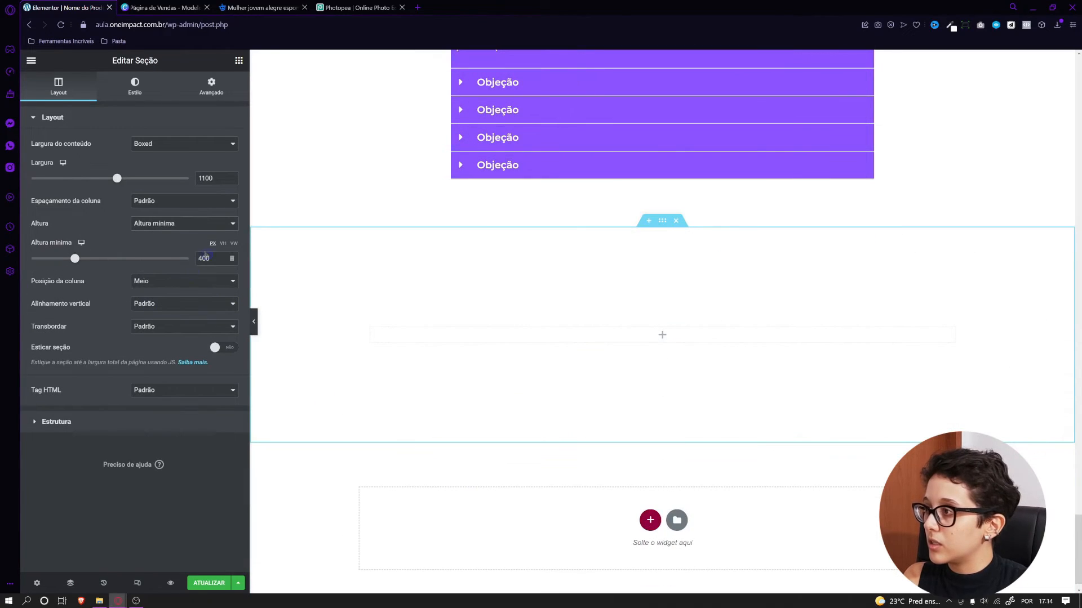
click(204, 258)
key(BackSpace)
key(BackSpace)
text(150)
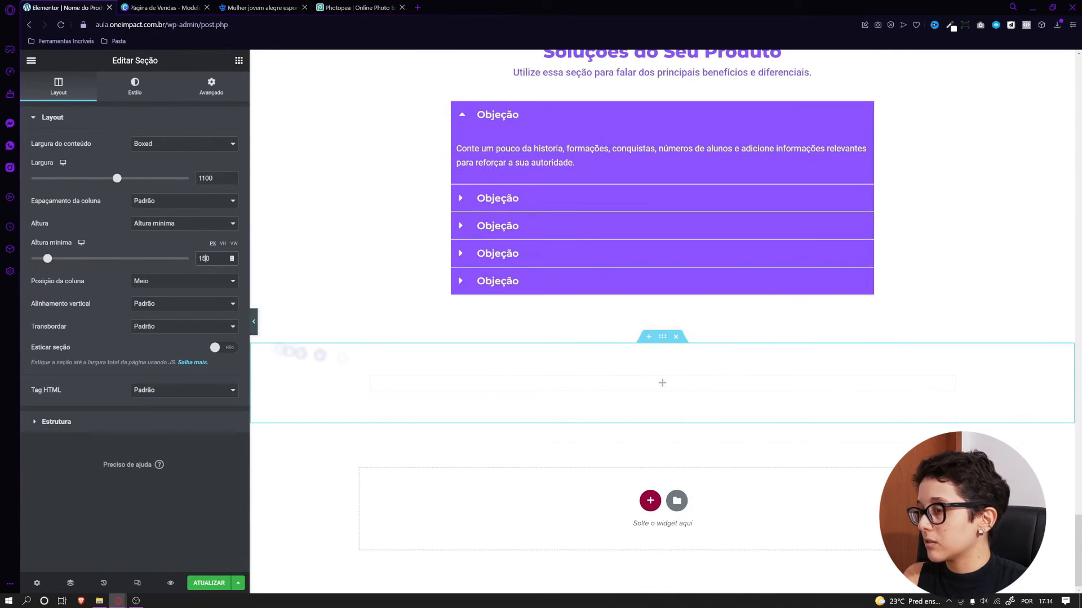
Give the new footer section a solid near-black background color, #131313
click(135, 90)
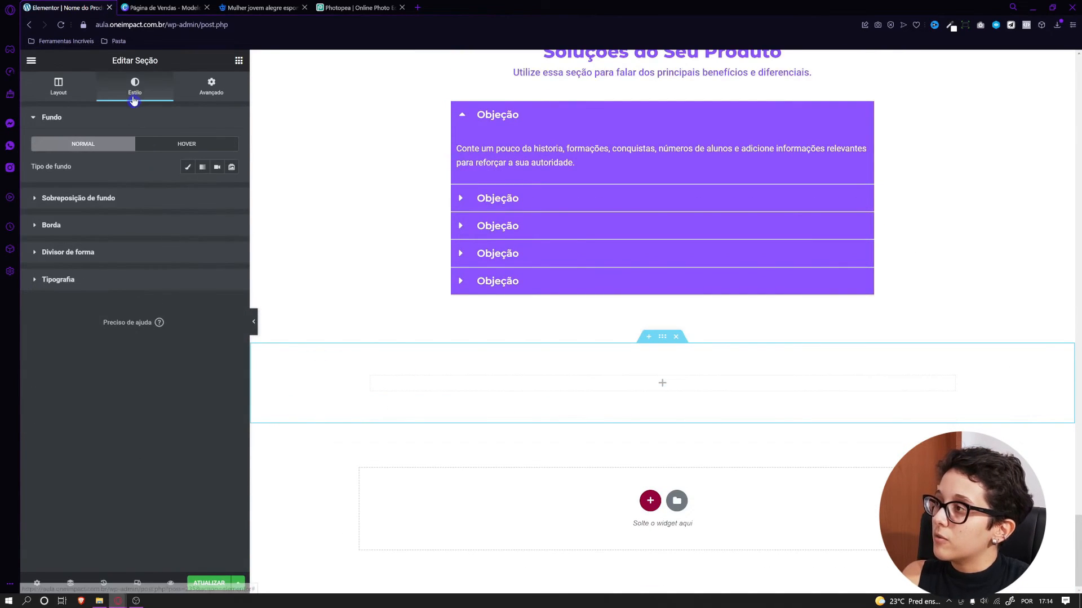
click(187, 167)
click(217, 190)
click(138, 315)
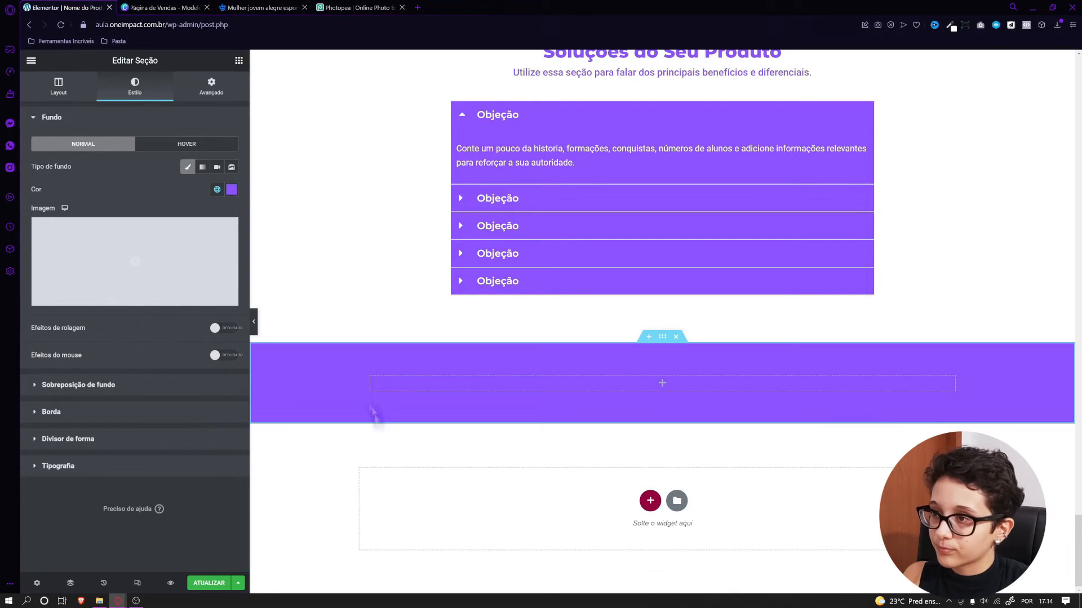
click(231, 189)
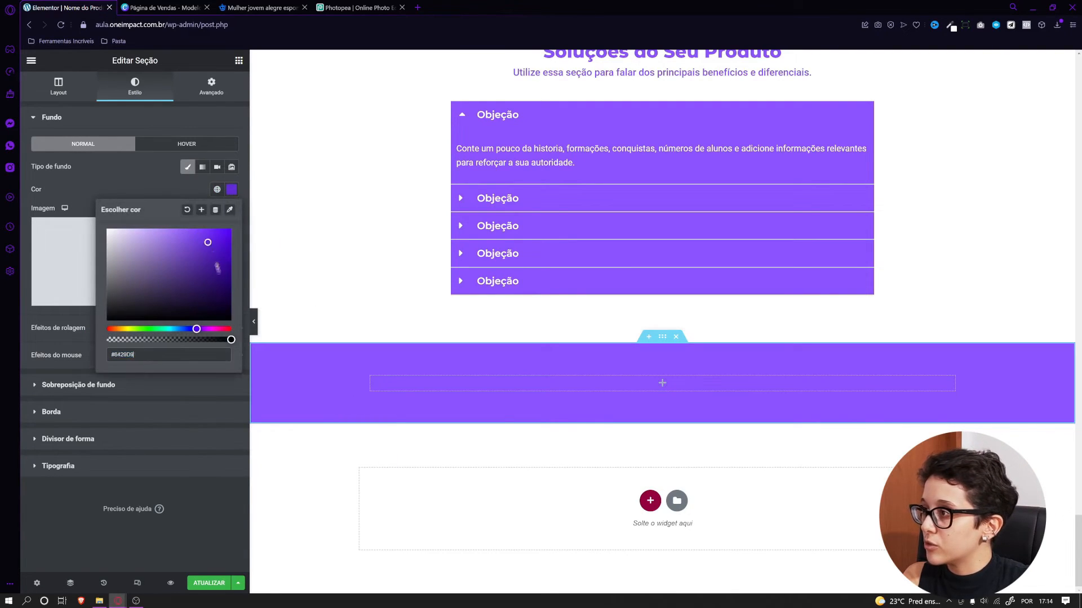
drag(229, 302, 234, 315)
drag(118, 312, 102, 316)
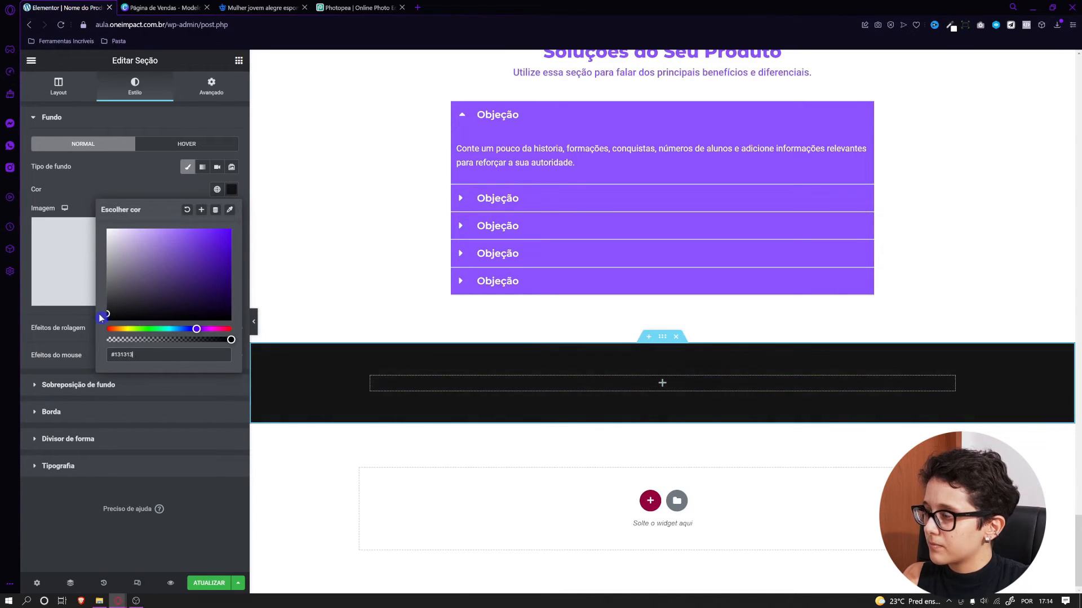
Add a two-column inner section to the footer and widen its second column to about 82%
click(239, 61)
drag(79, 191, 519, 382)
drag(663, 383, 474, 395)
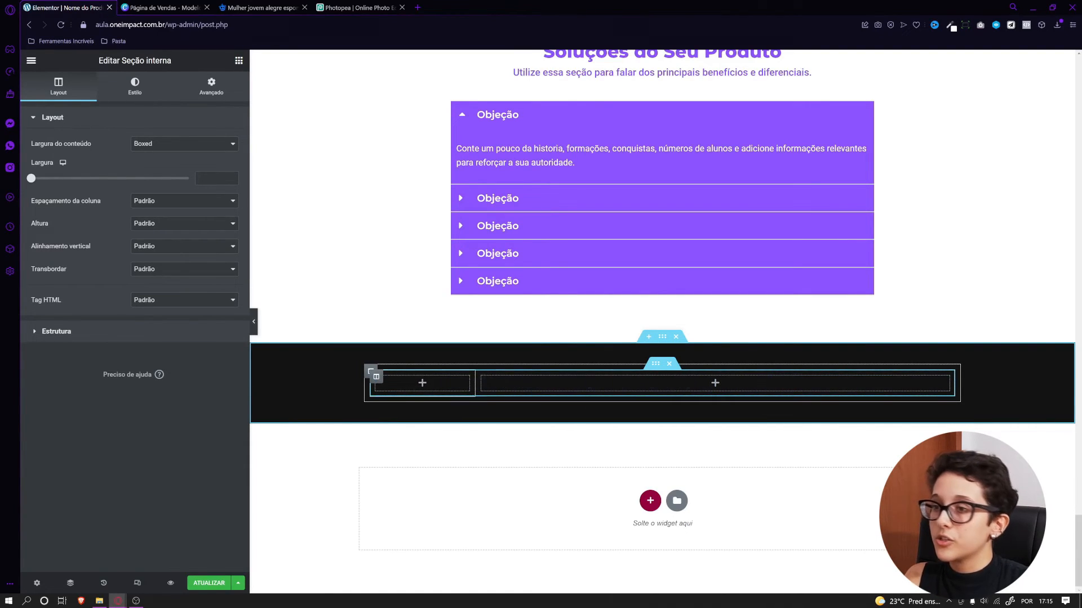
Place an image widget in the footer's narrow column and insert Modelo-Logo-2-1.png from the media library
click(239, 60)
drag(79, 242, 443, 382)
click(139, 212)
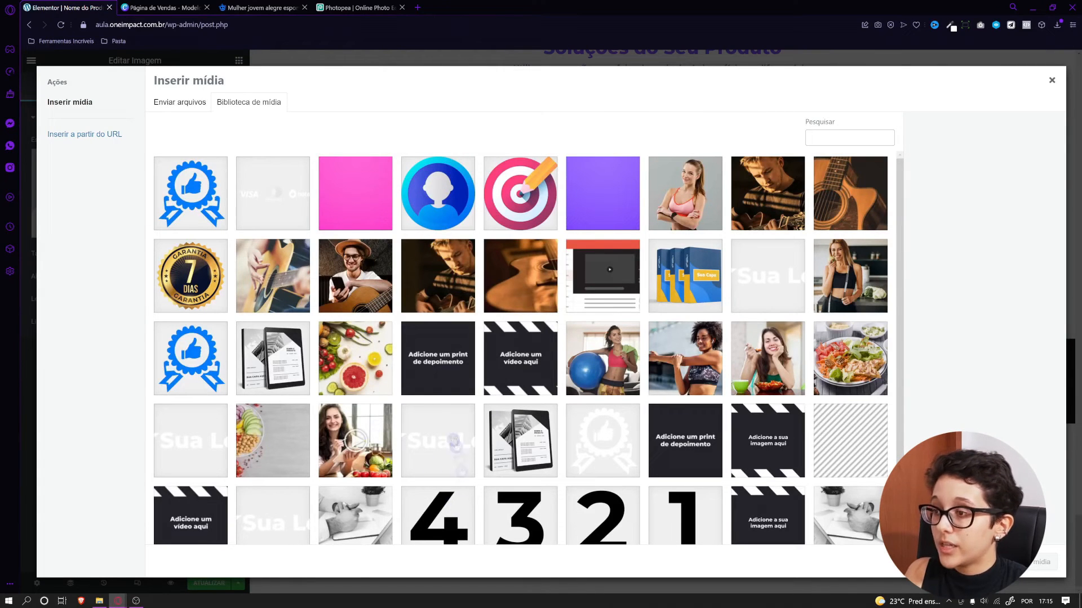
click(454, 443)
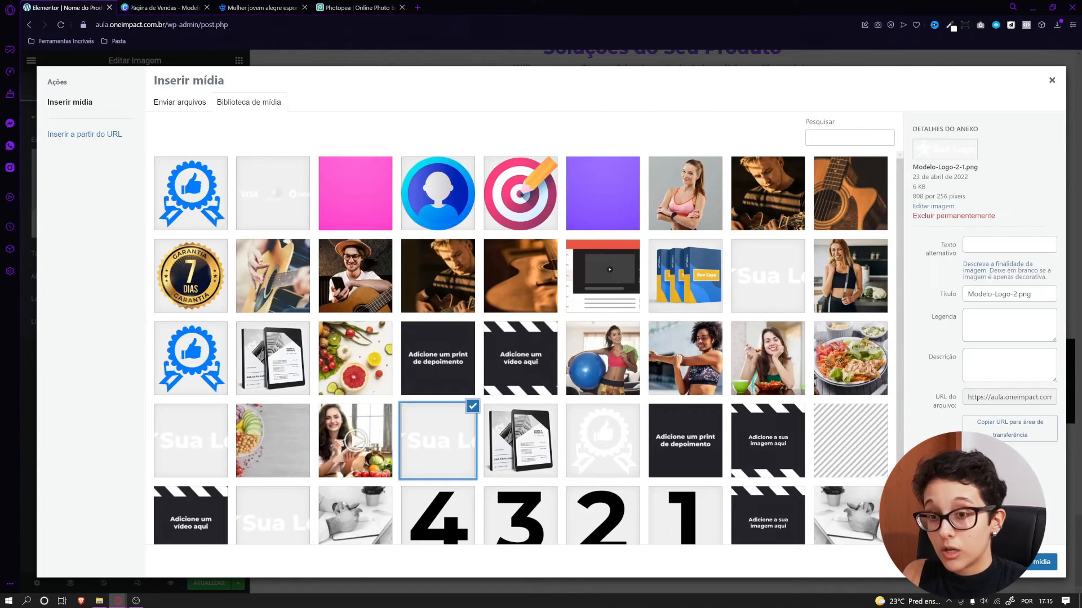
click(1042, 562)
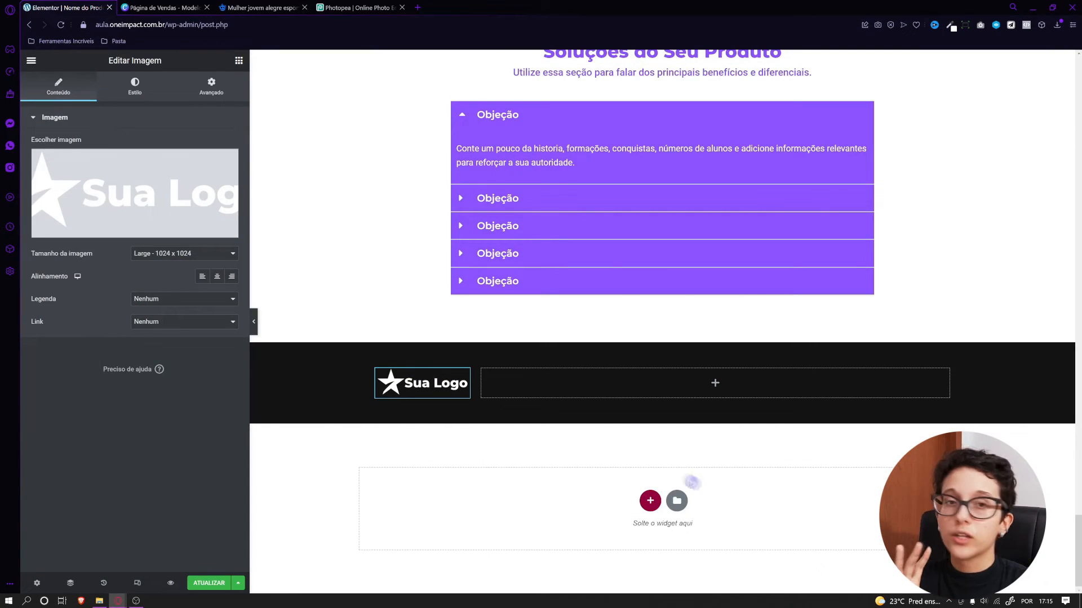
Add a right-aligned button with the text "Políticas de Privacidade" to the footer's wide column
click(239, 60)
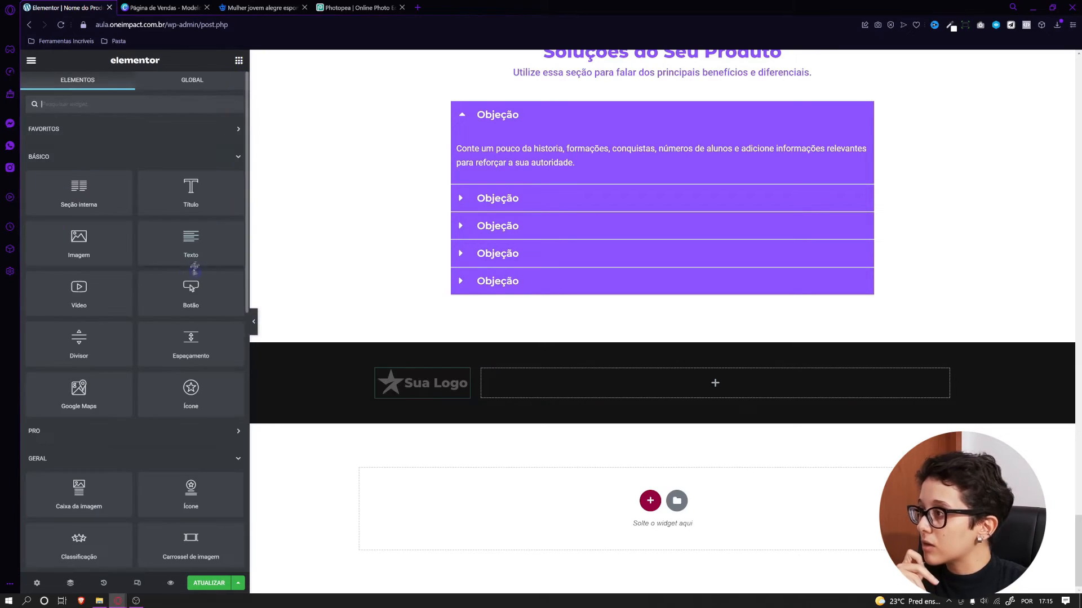
drag(190, 289, 731, 376)
click(217, 224)
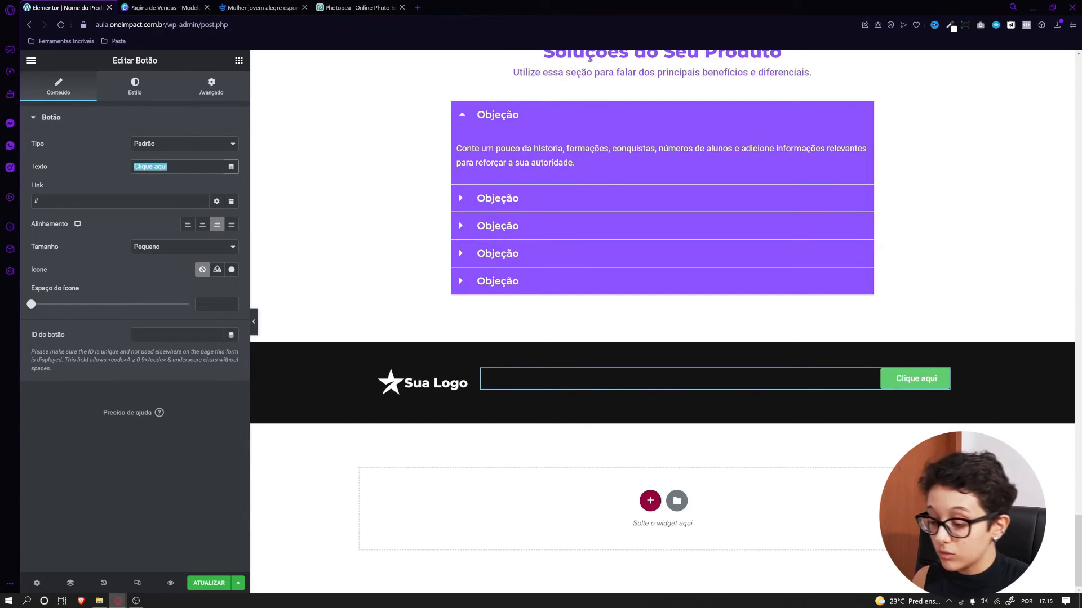
text(Políticas de P)
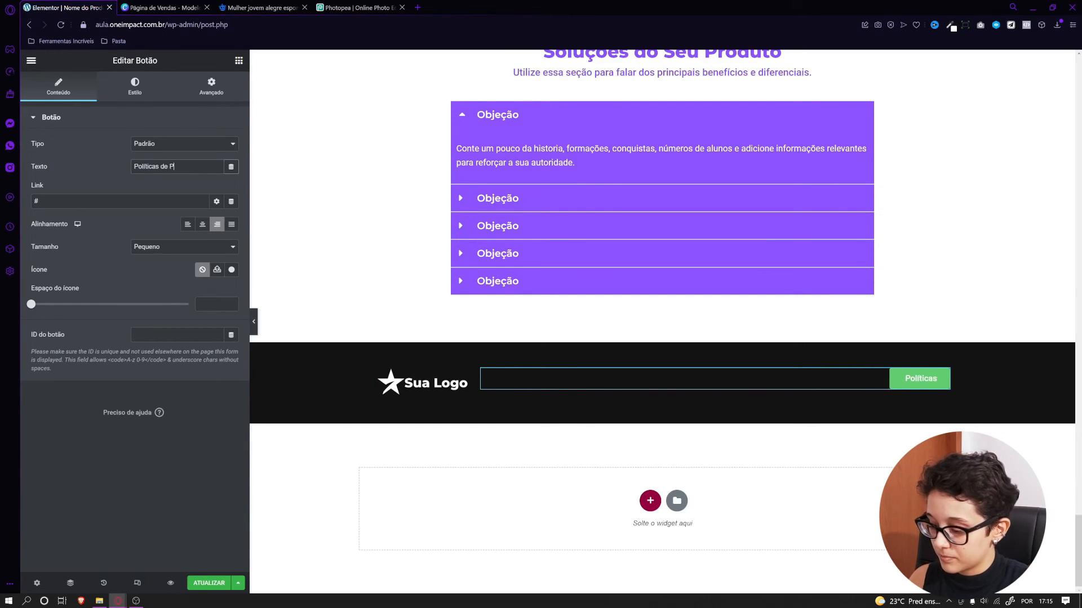
text(rivacidade)
click(85, 200)
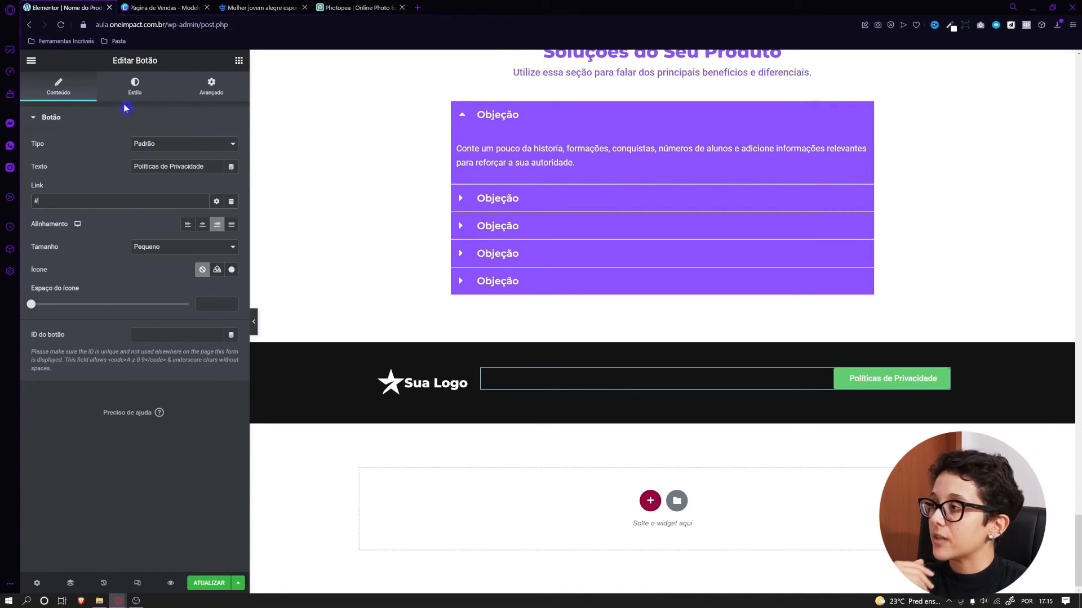
Set the footer button's typography to Montserrat, size 14 px and weight 500
click(134, 85)
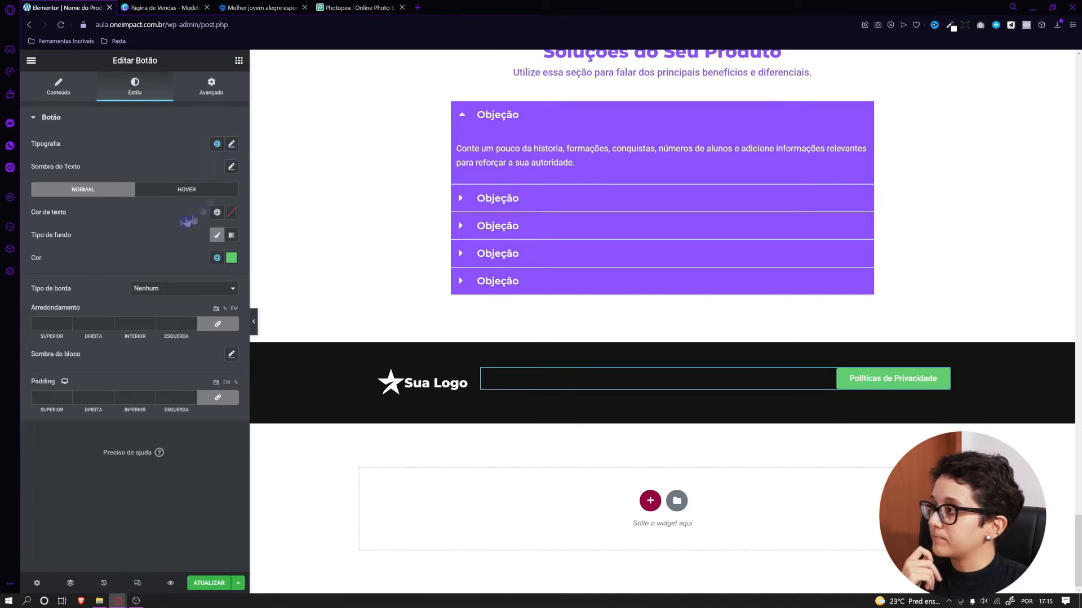
click(231, 144)
click(163, 195)
text(mont)
key(Down)
key(Down)
key(Down)
key(Down)
key(Return)
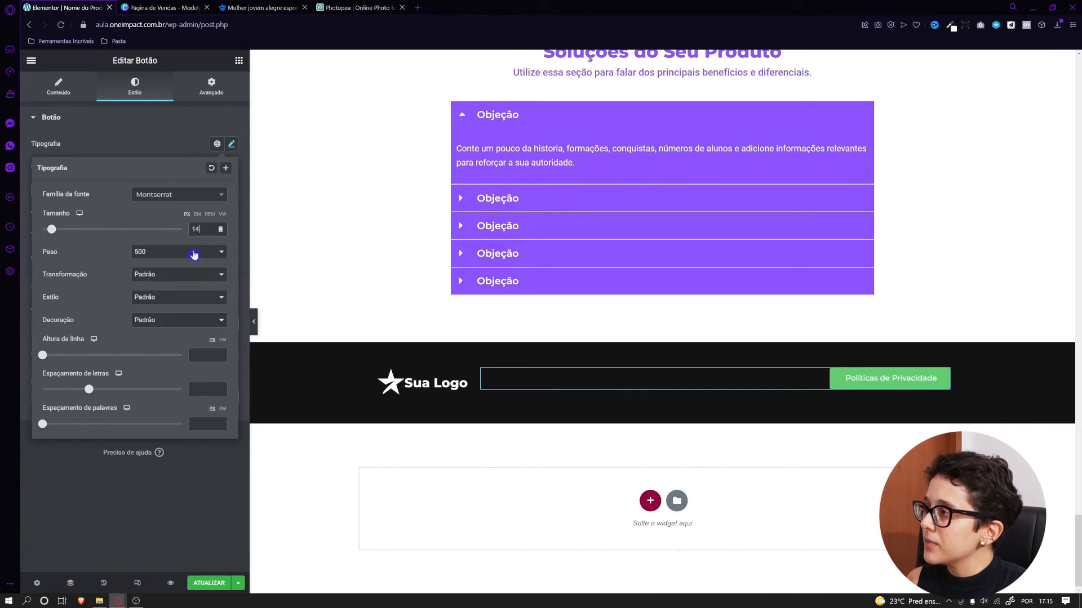
click(156, 152)
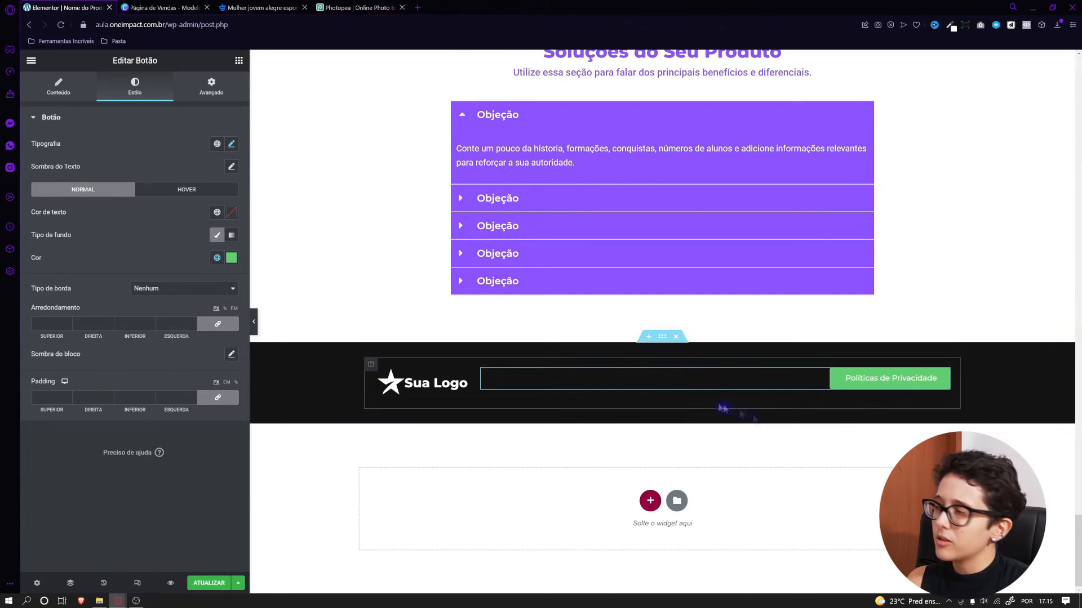
Set the vertical alignment of the footer column holding the button to Meio
click(481, 369)
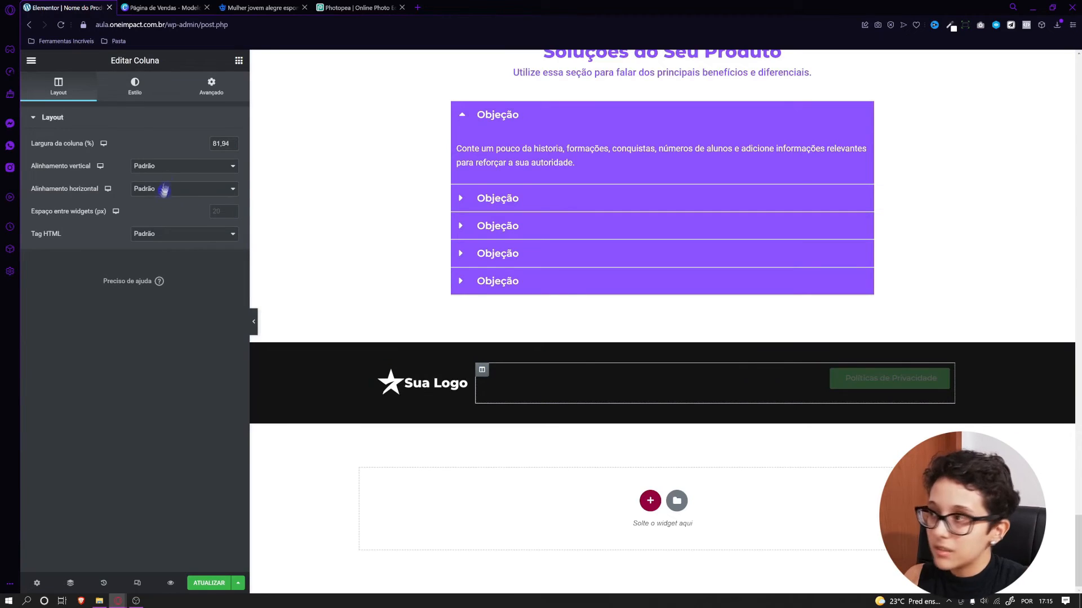
click(169, 169)
click(149, 198)
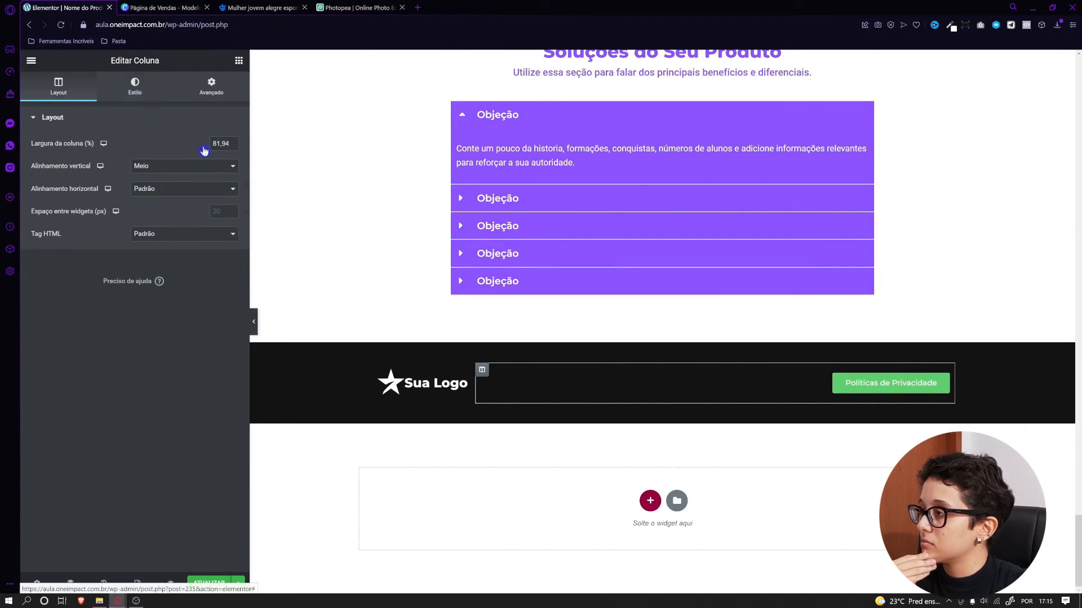
click(134, 86)
click(121, 196)
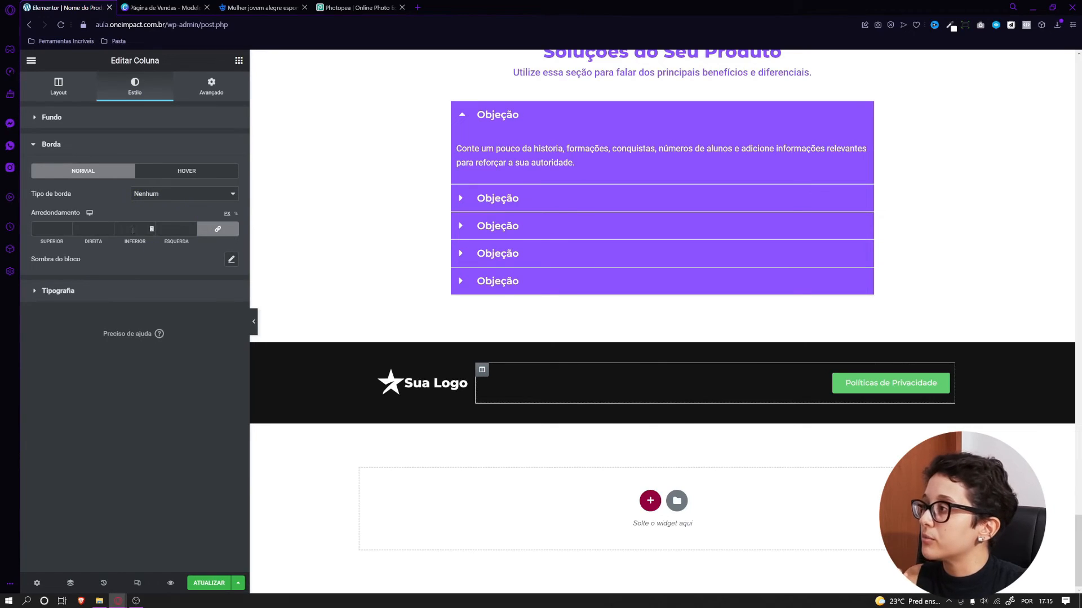
click(58, 291)
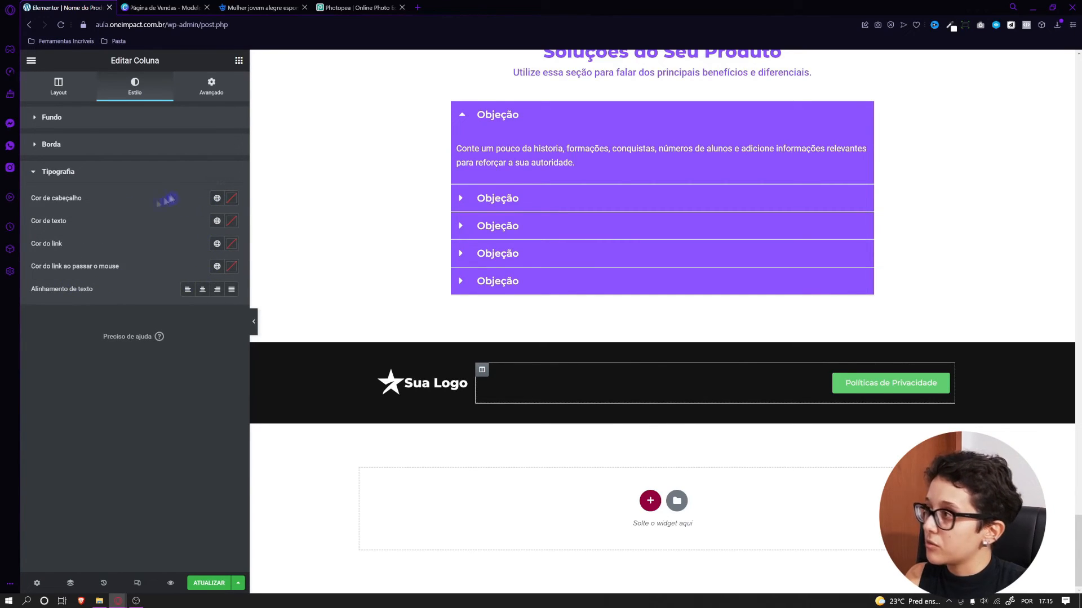
Make the footer button's background color fully transparent and set its padding to 0 on all sides
click(944, 380)
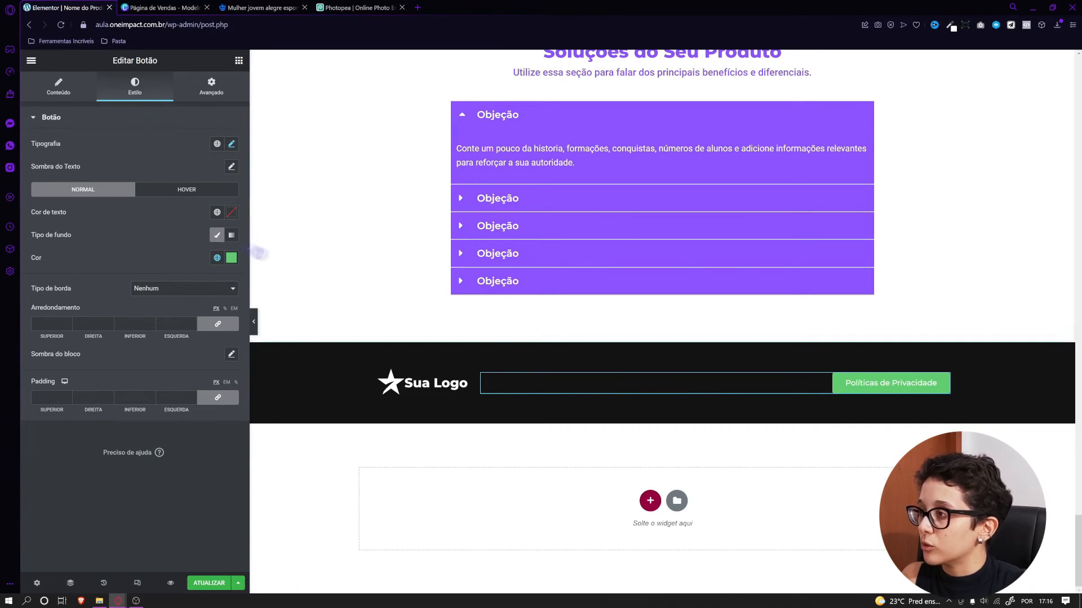
click(231, 257)
drag(168, 405, 103, 408)
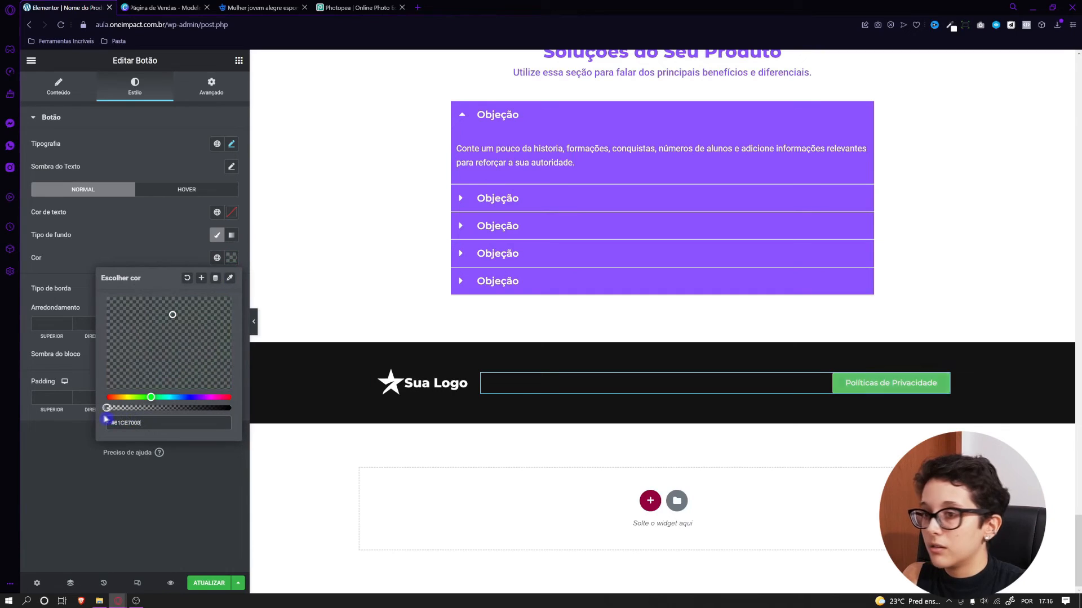
click(184, 237)
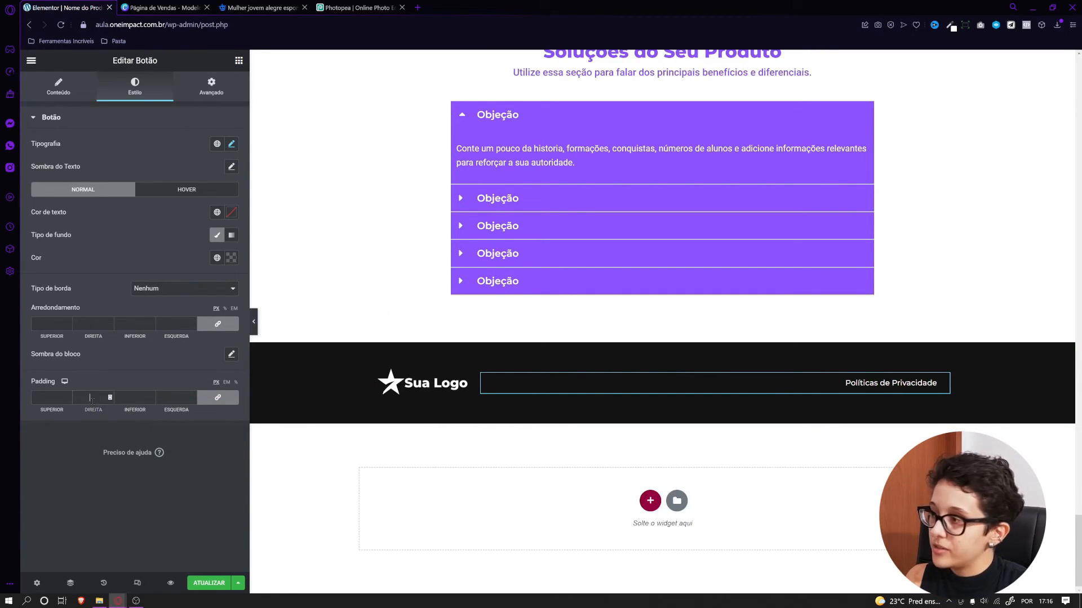
Apply the Grow hover animation to the footer button and preview the footer at full page width
scroll(717, 394, up, 1)
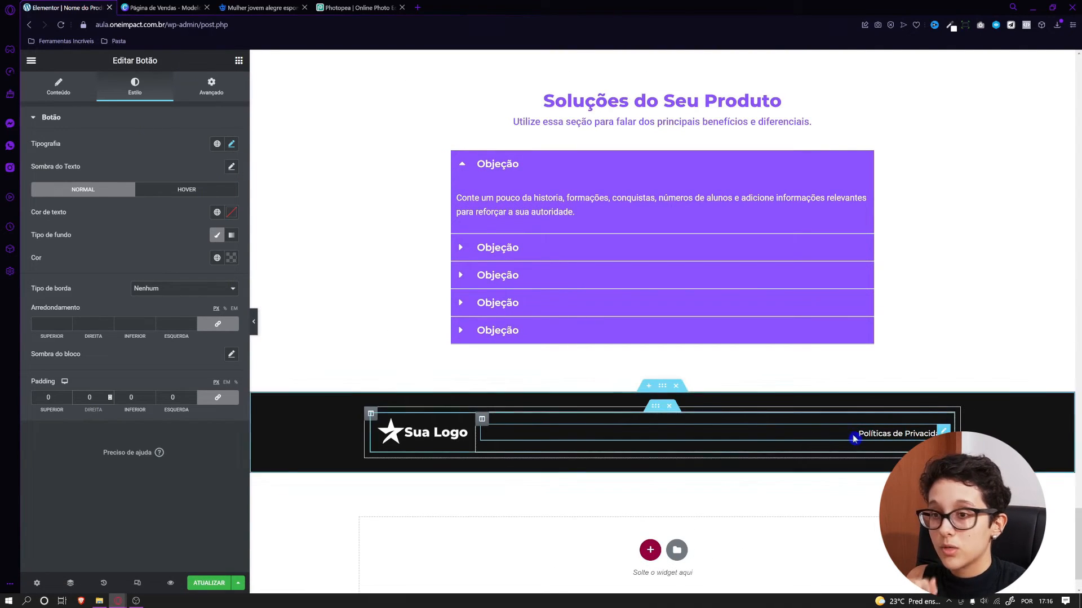
click(182, 192)
click(140, 314)
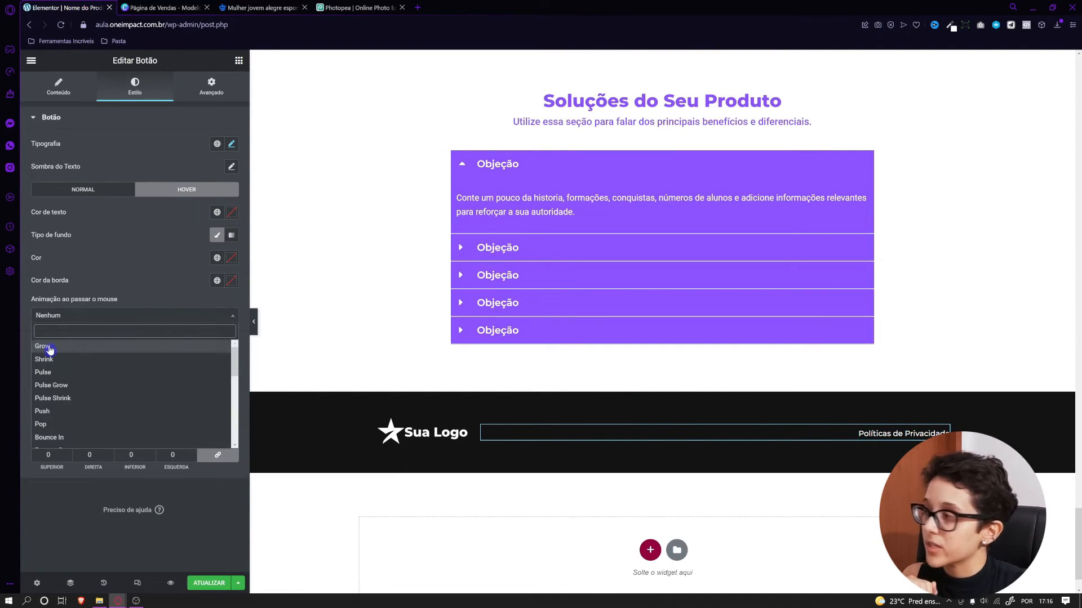
click(46, 349)
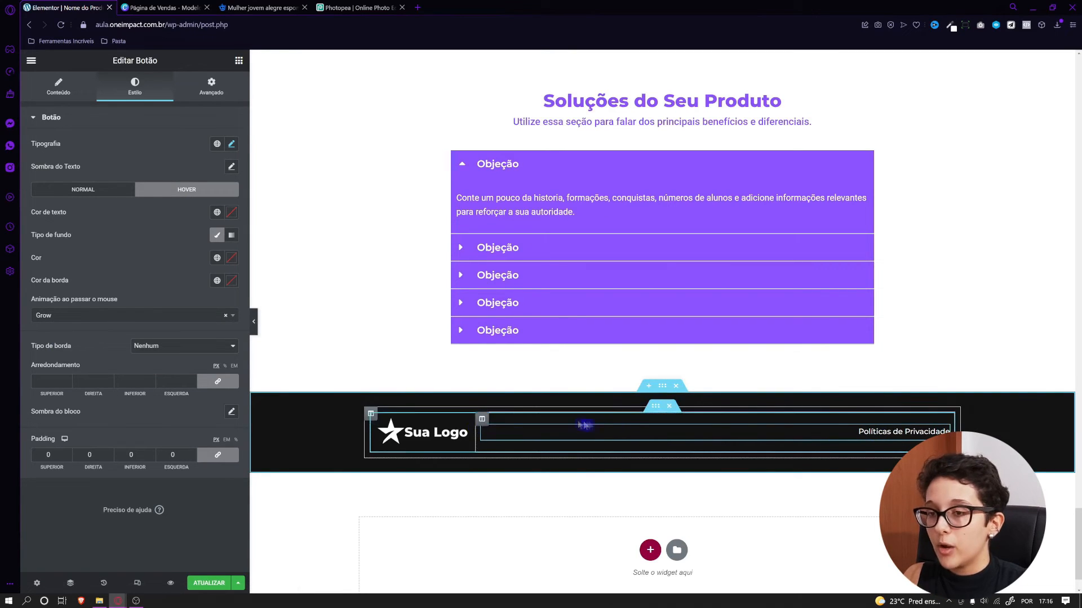
click(255, 322)
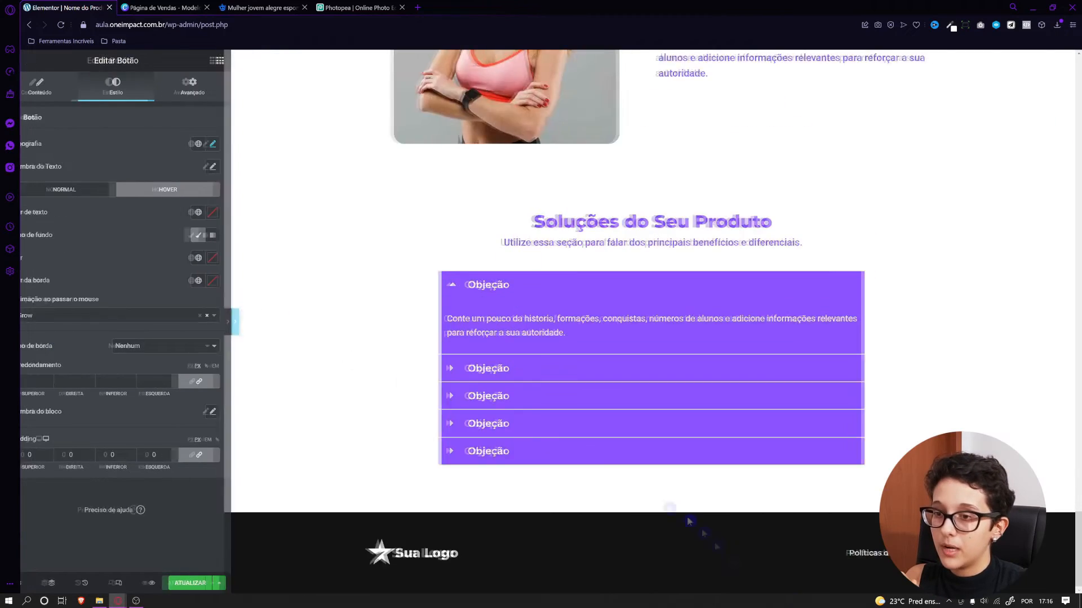
click(24, 321)
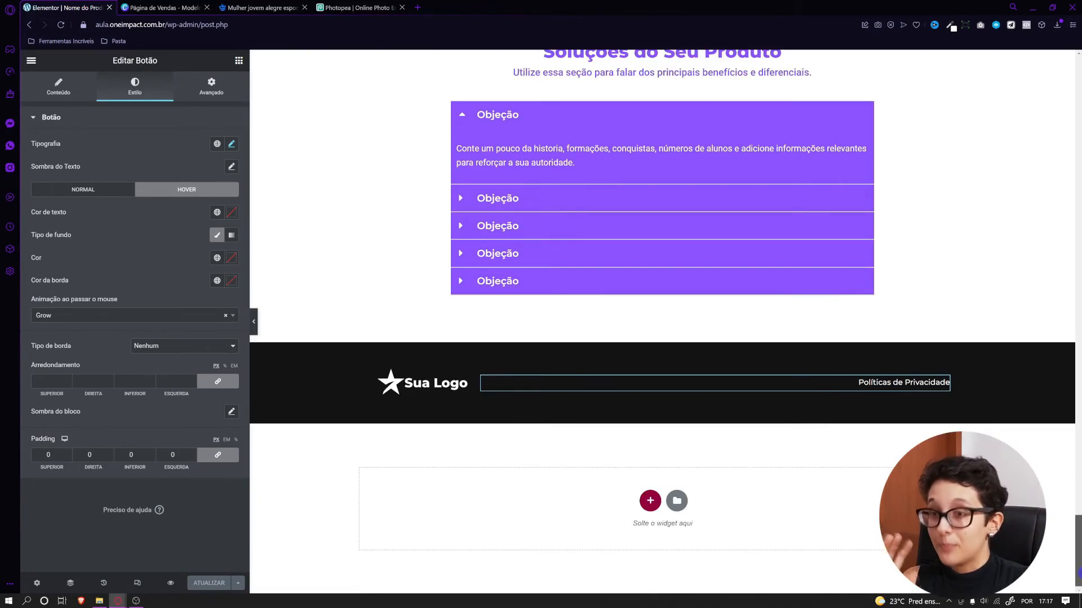
Update the page and open its preview in a new tab, zoomed to 125%
drag(1079, 544, 1079, 82)
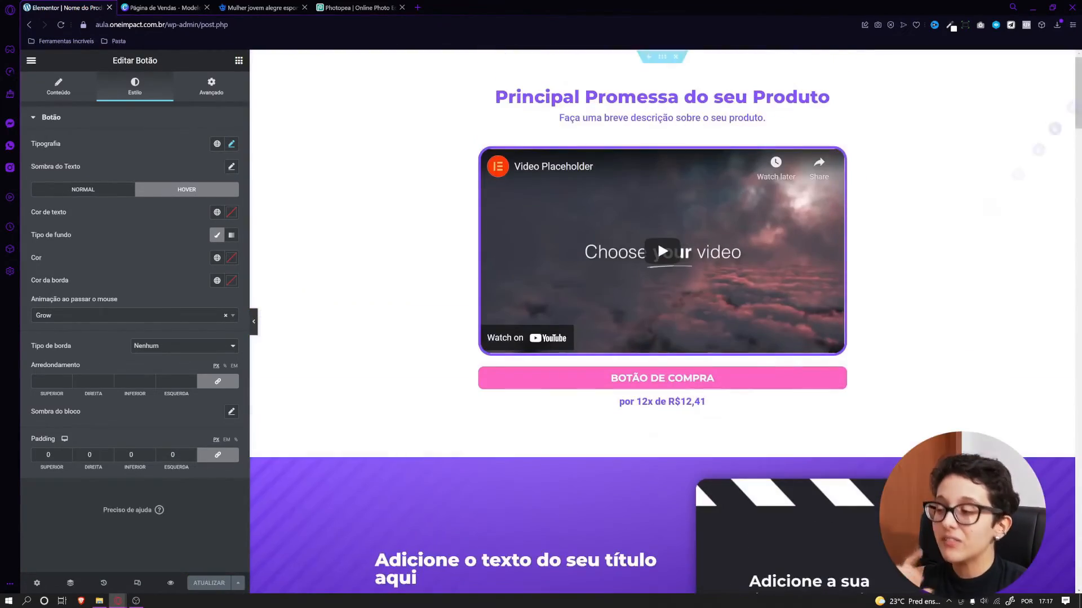
click(169, 584)
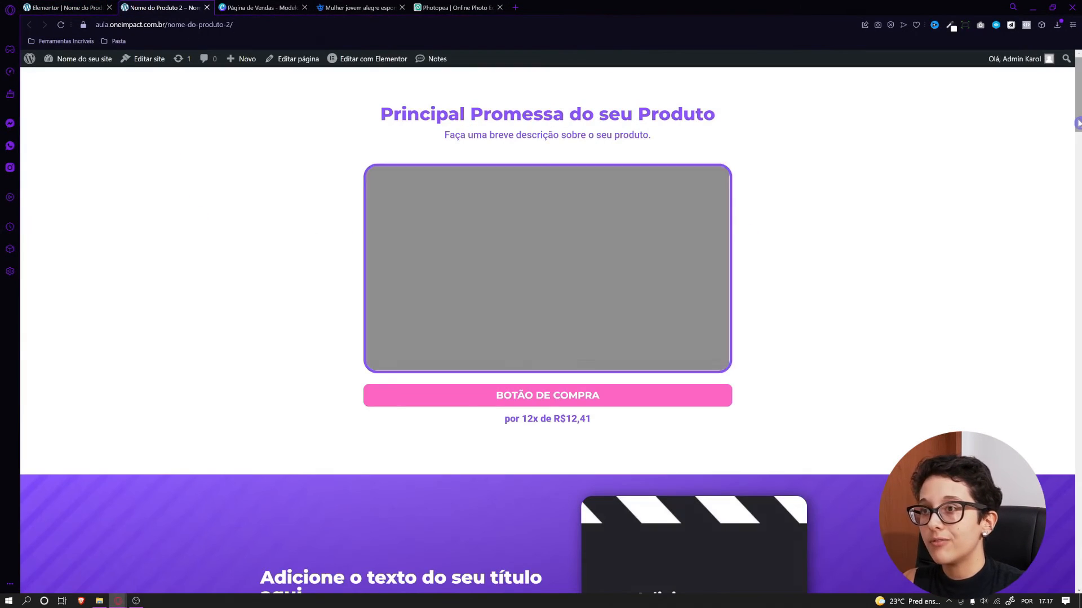
key(ctrl+plus)
key(ctrl+plus)
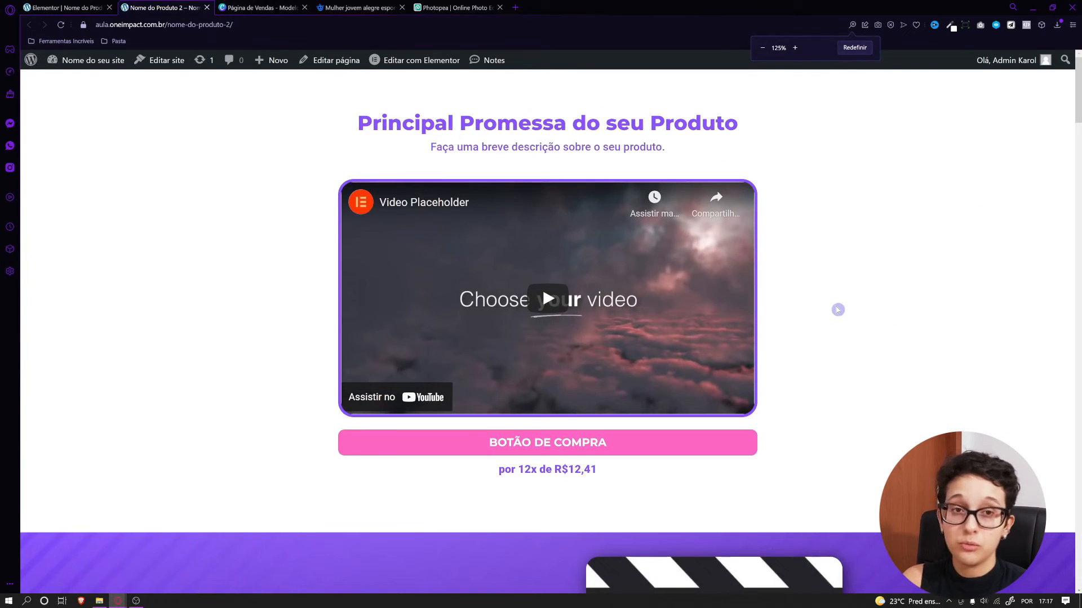
key(ctrl+plus)
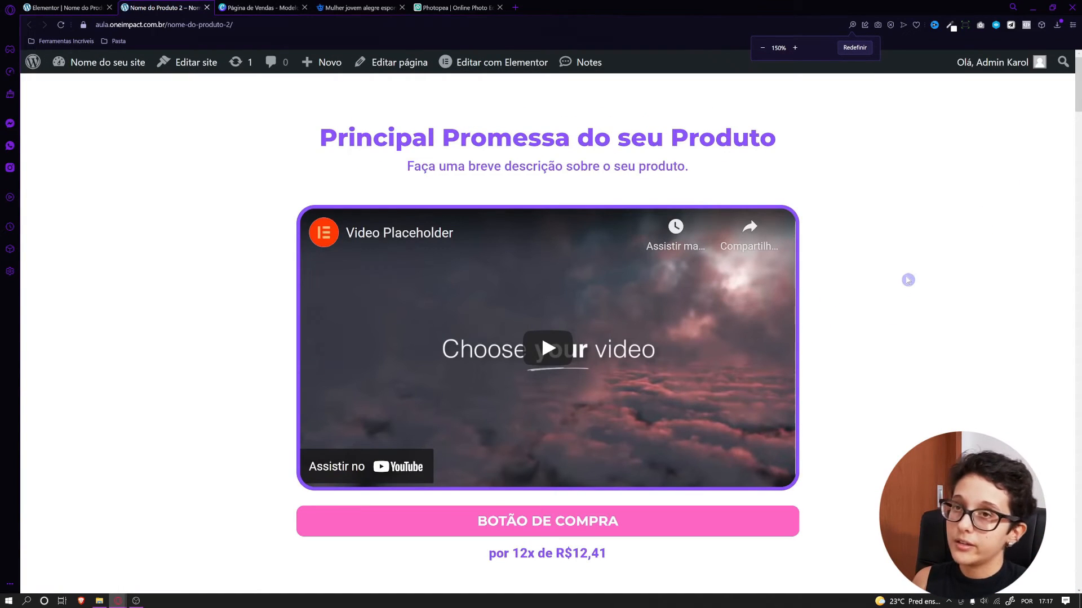
key(ctrl+minus)
mouse_move(1079, 104)
mouse_down()
mouse_move(1078, 478)
mouse_move(1078, 97)
mouse_up()
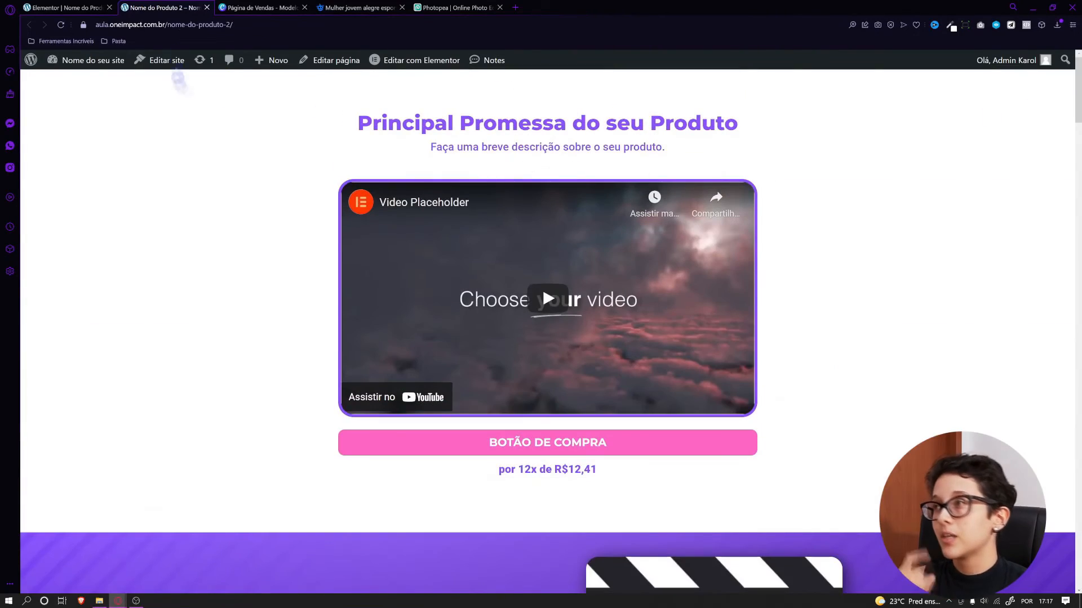
Detach the page preview into its own window, narrow it to phone width and examine how each section adapts
drag(186, 18, 507, 97)
drag(683, 135, 342, 130)
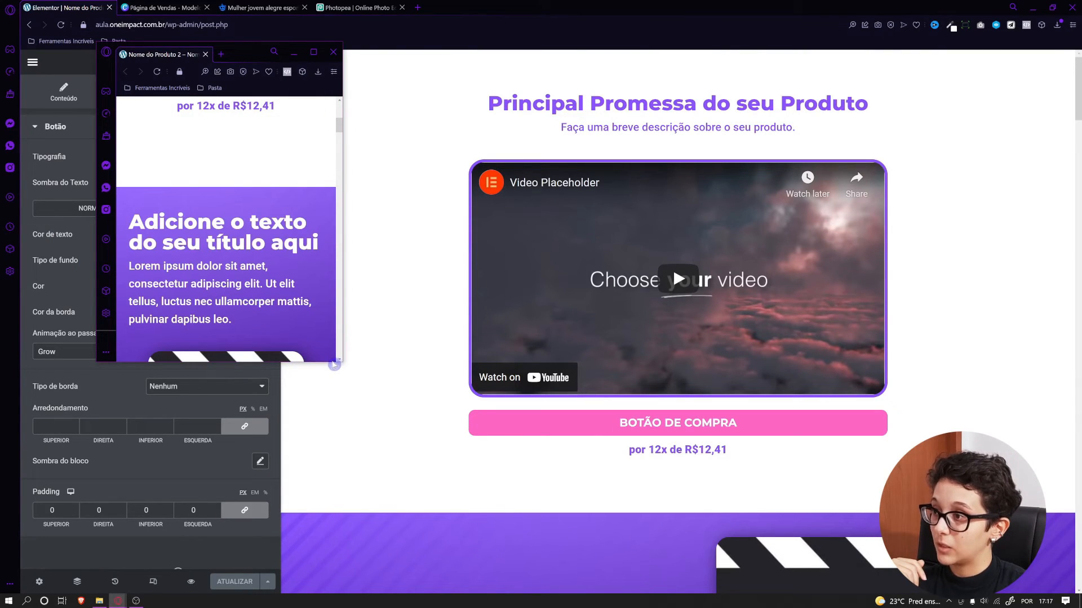
drag(325, 363, 325, 569)
mouse_move(340, 144)
mouse_down()
mouse_move(340, 166)
mouse_move(341, 155)
mouse_up()
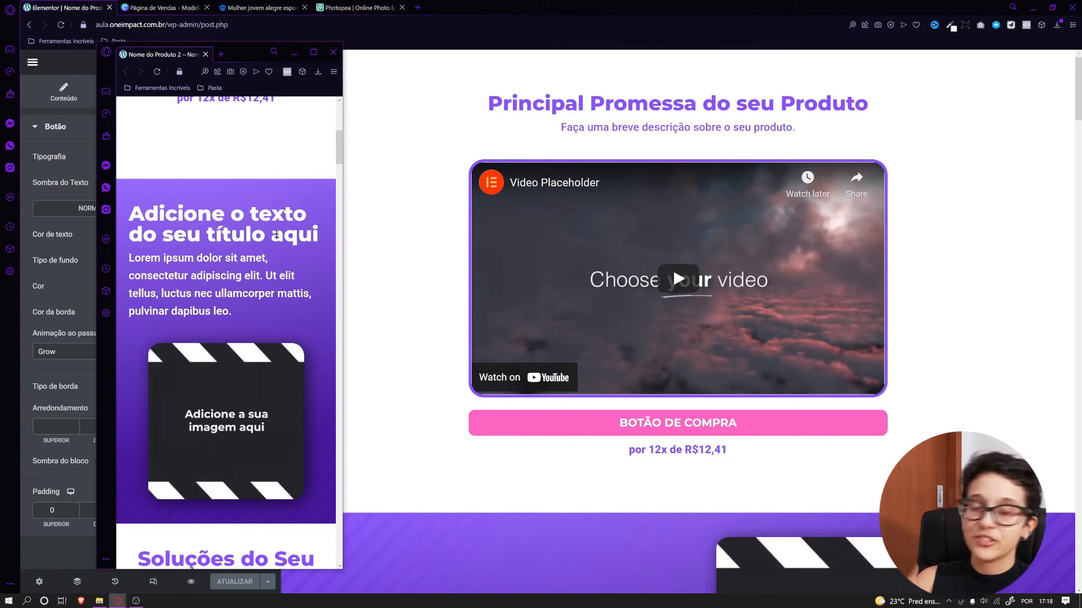
drag(343, 142, 341, 148)
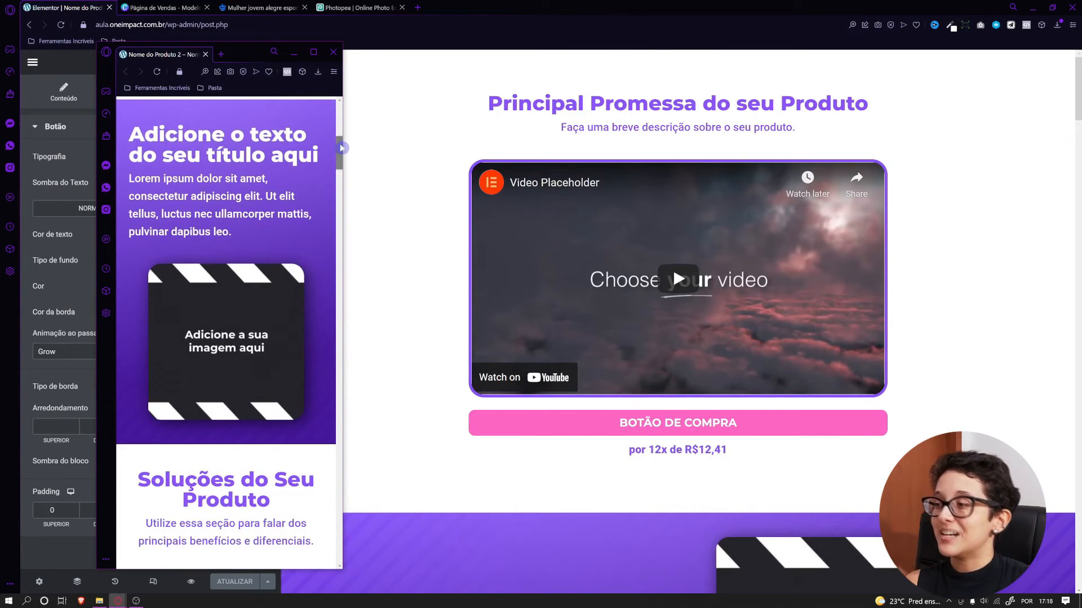
drag(338, 164, 340, 227)
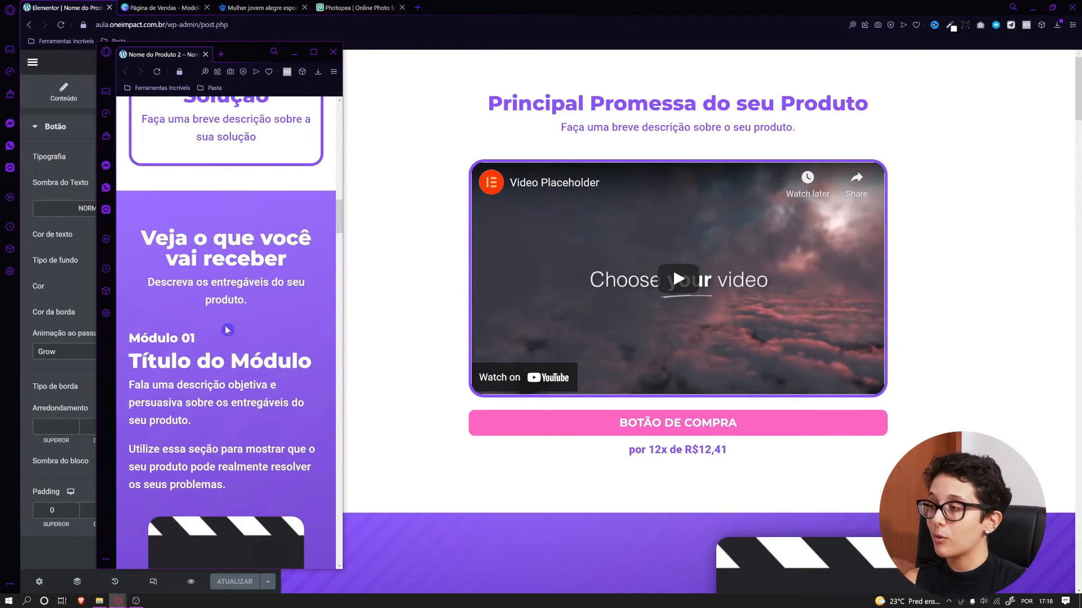
drag(345, 213, 360, 112)
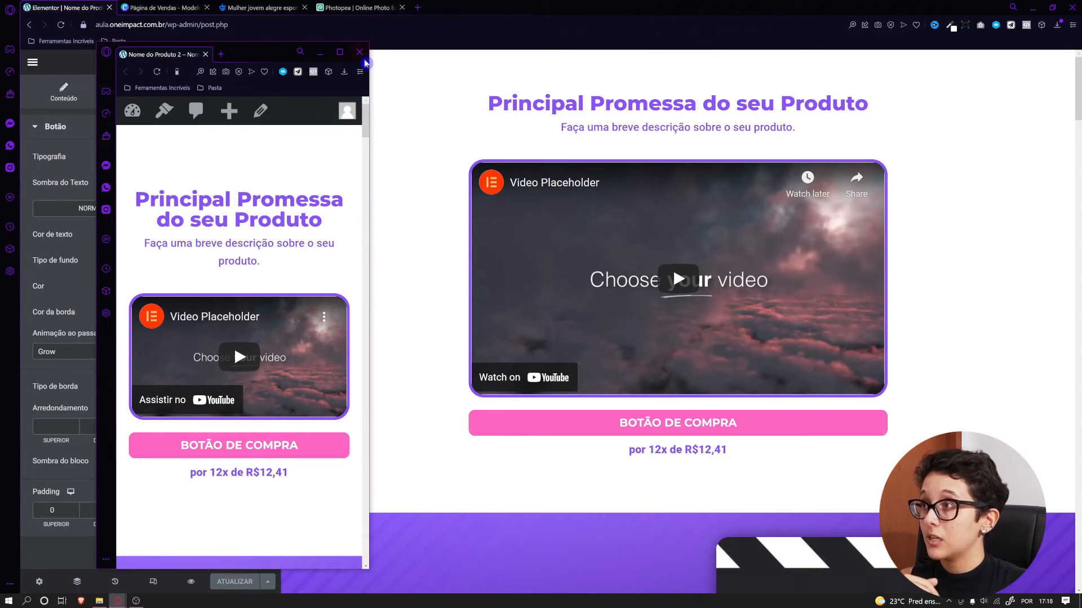
click(360, 52)
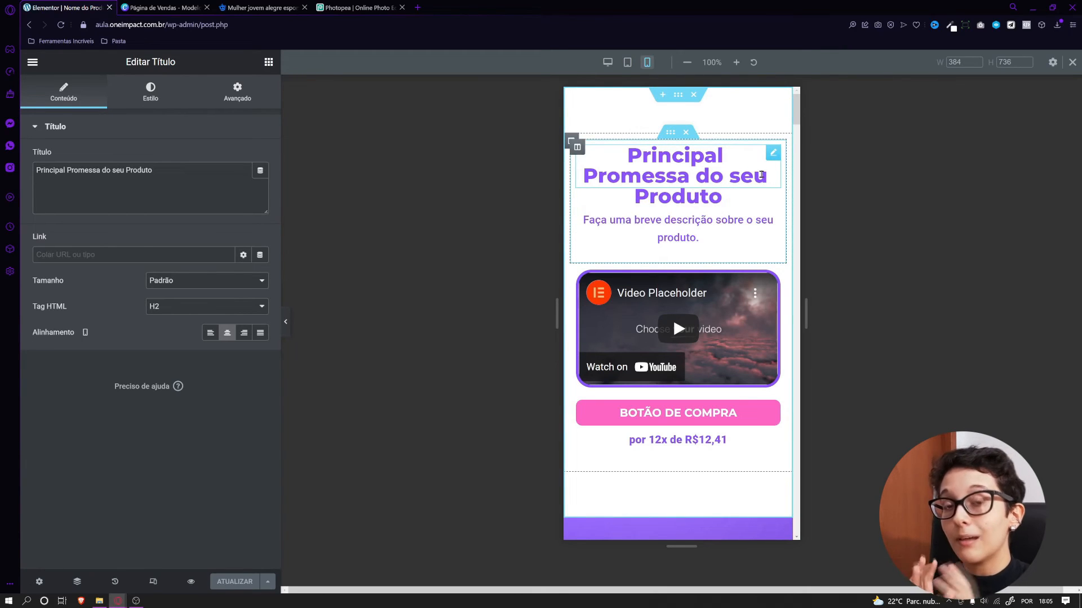
Widen the mobile view slightly and set the main title's mobile font size to 20 px
drag(802, 125, 811, 129)
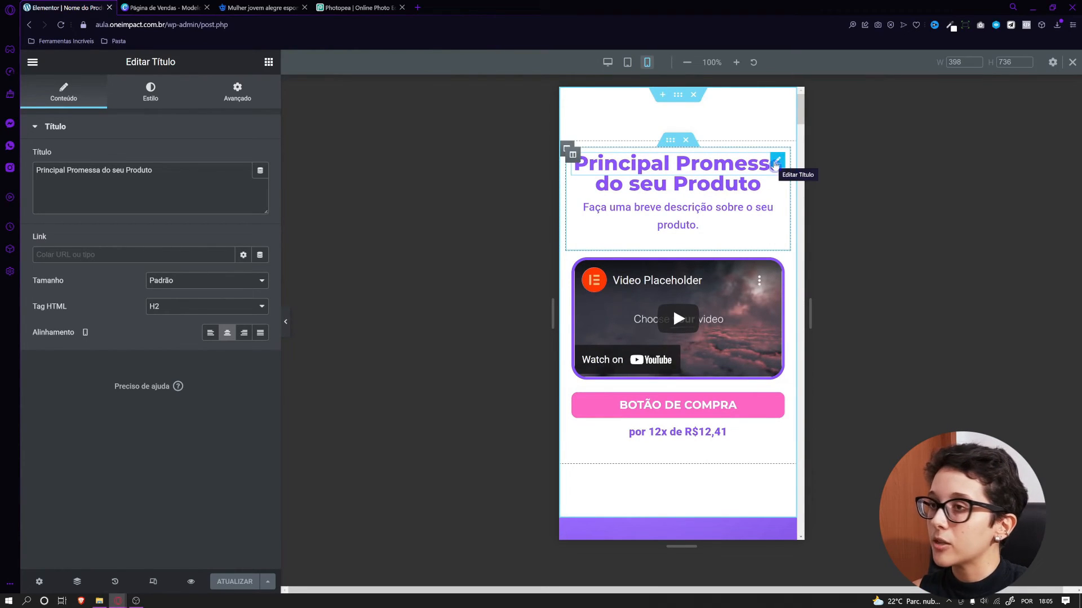
click(150, 92)
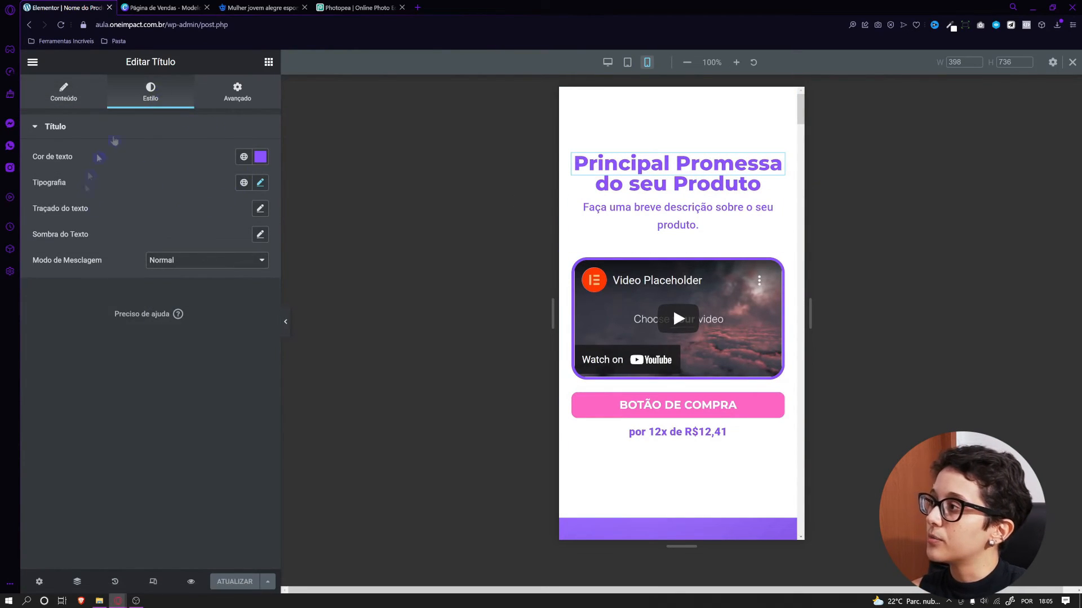
click(261, 183)
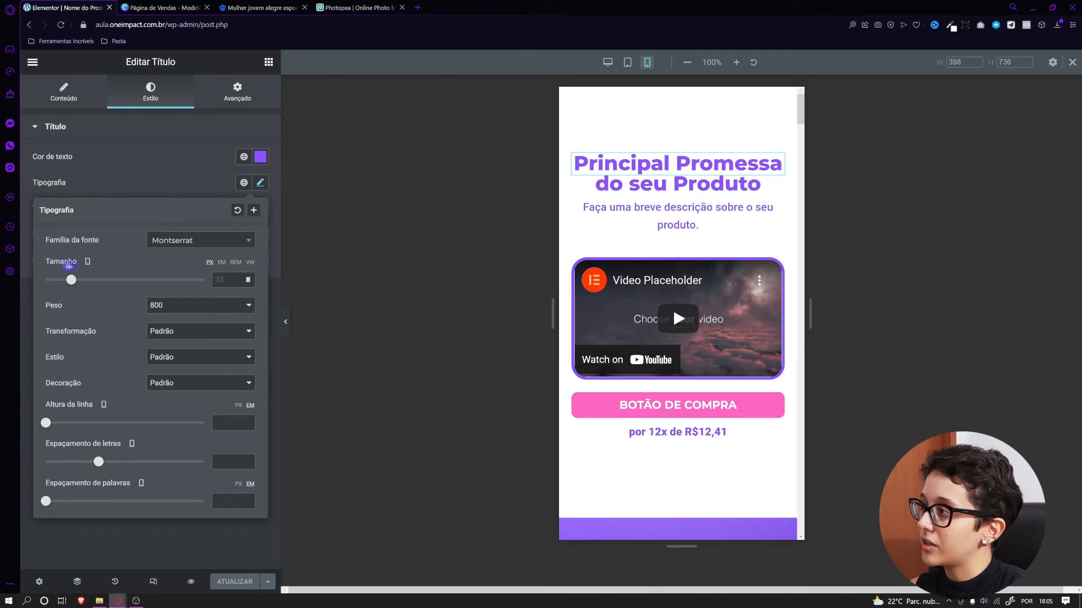
click(91, 266)
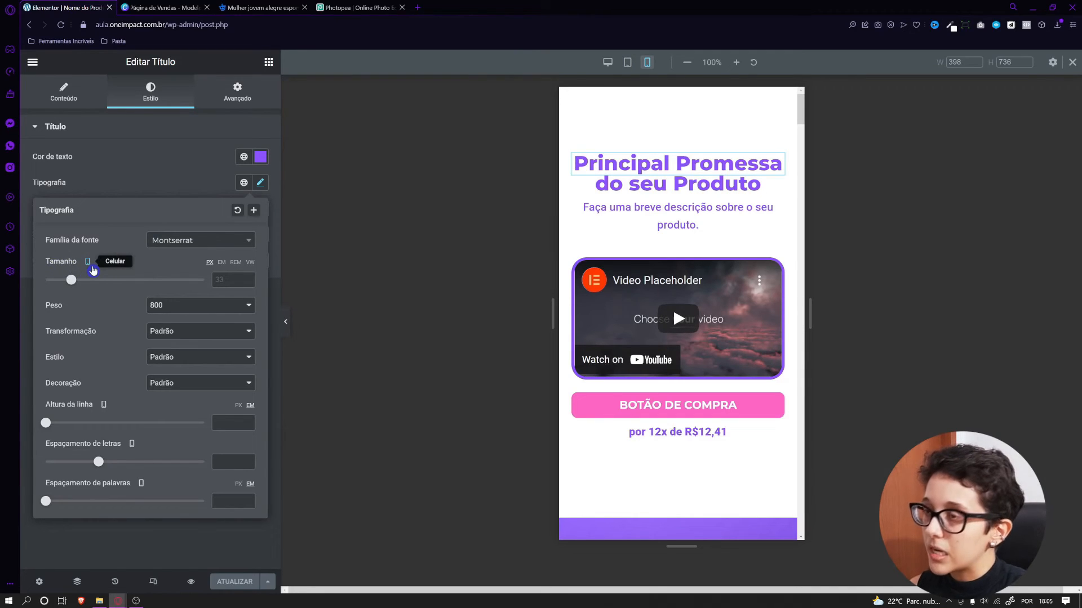
drag(72, 280, 67, 280)
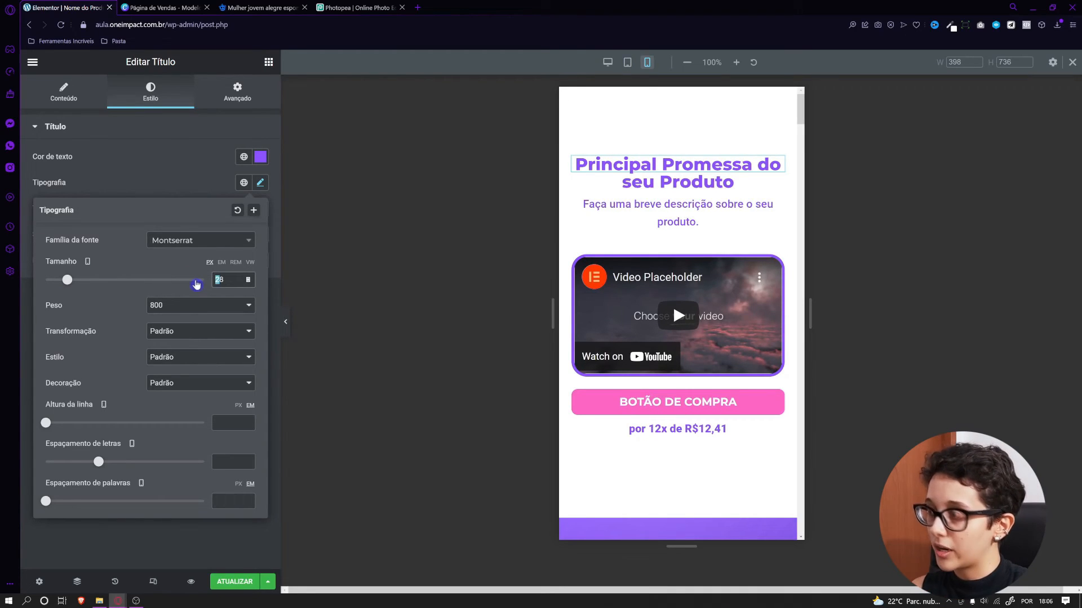
text(20)
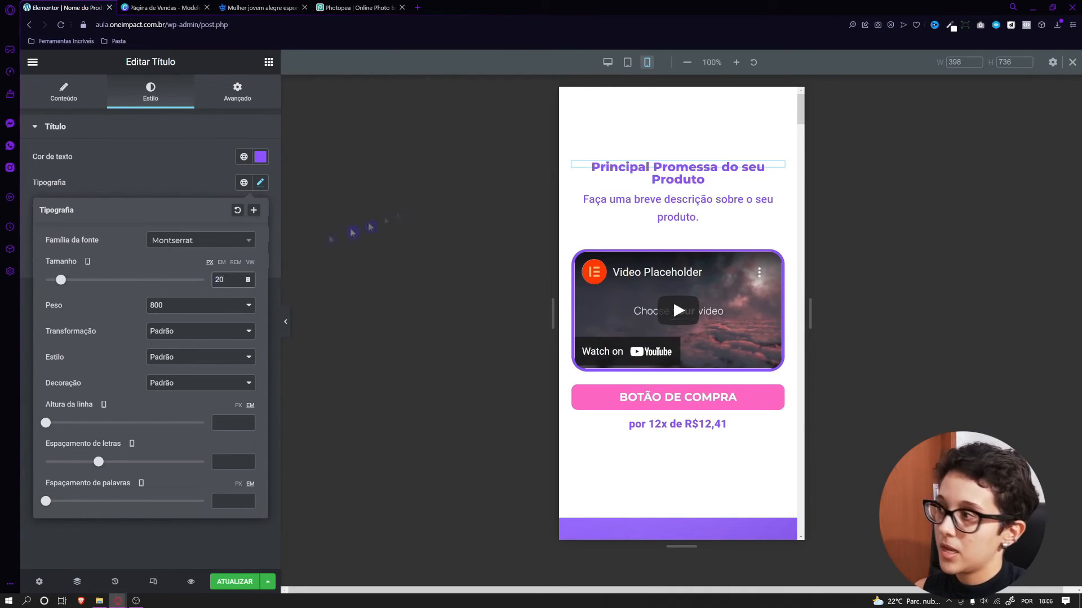
In the desktop view, try a weight of 300 on the main title and restore it to 800
click(608, 61)
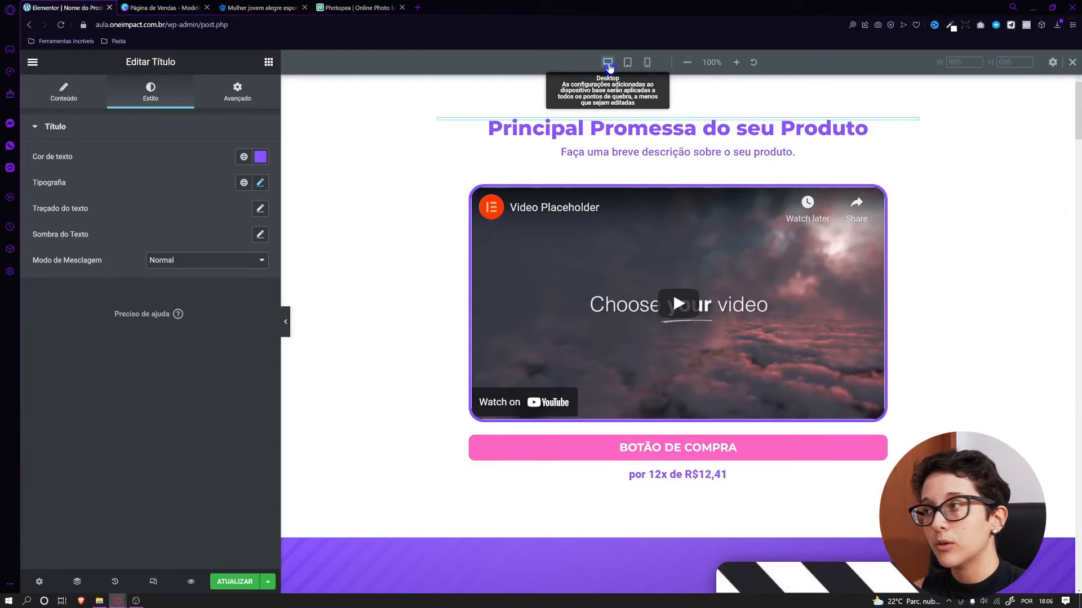
click(260, 182)
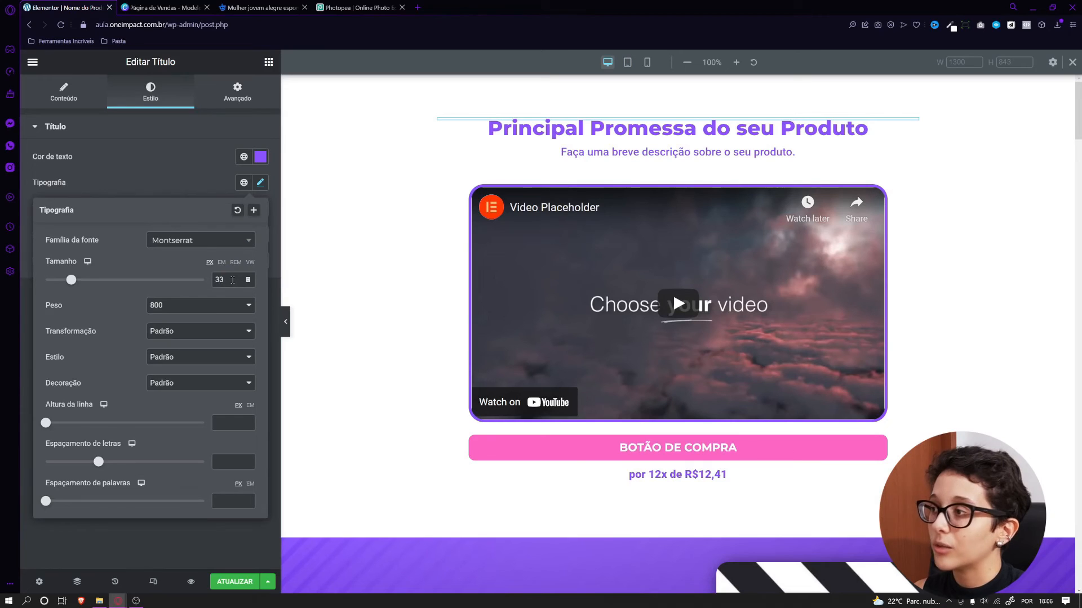
click(87, 267)
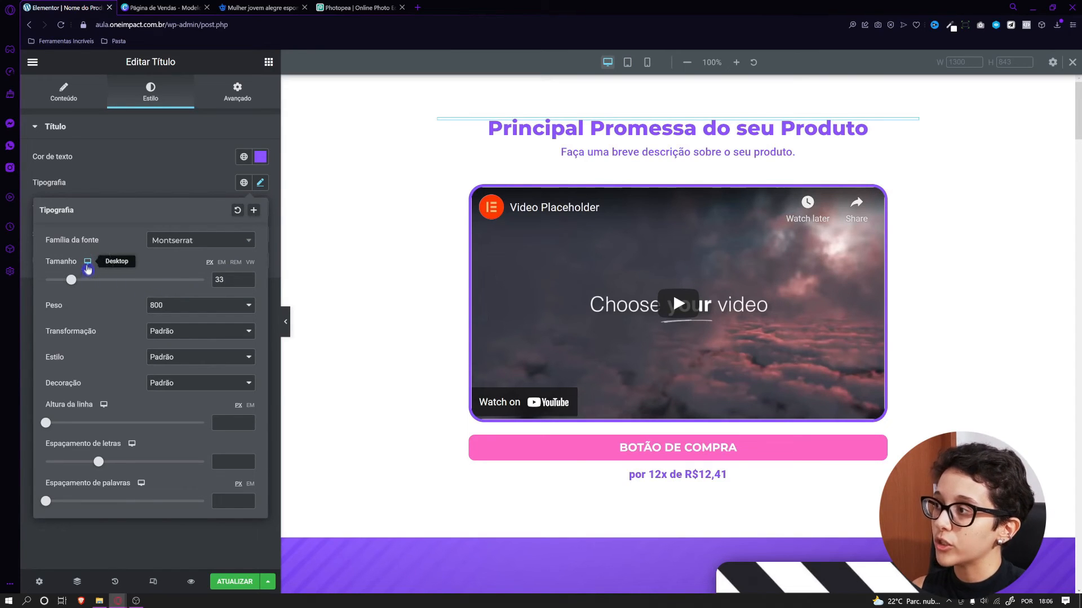
click(72, 273)
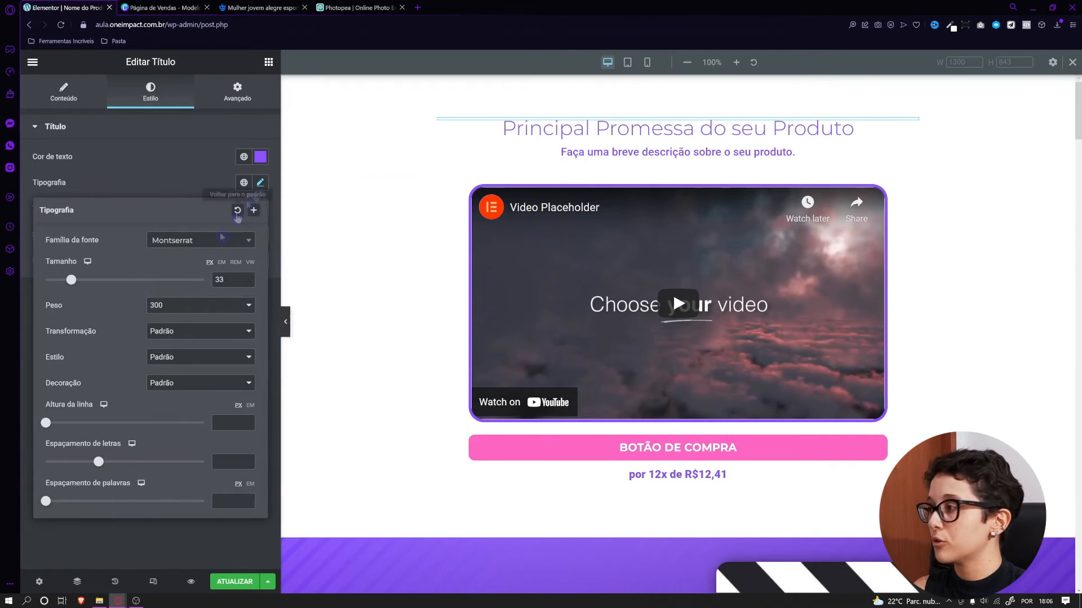
click(163, 307)
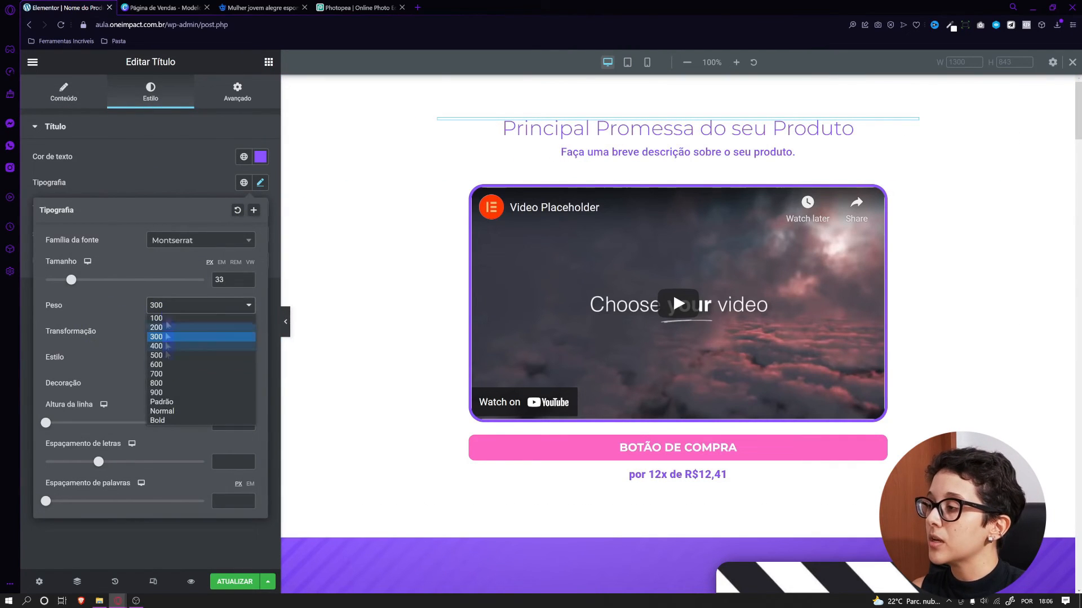
click(164, 388)
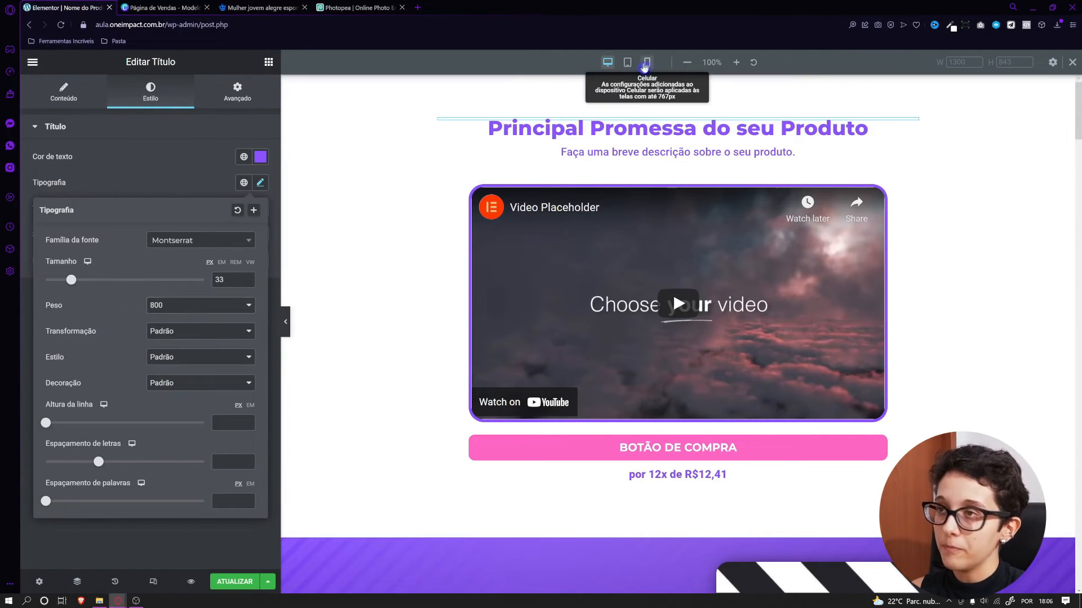
In the mobile view, set the main title's font size to 26 px and open the purchase button's typography settings
click(647, 62)
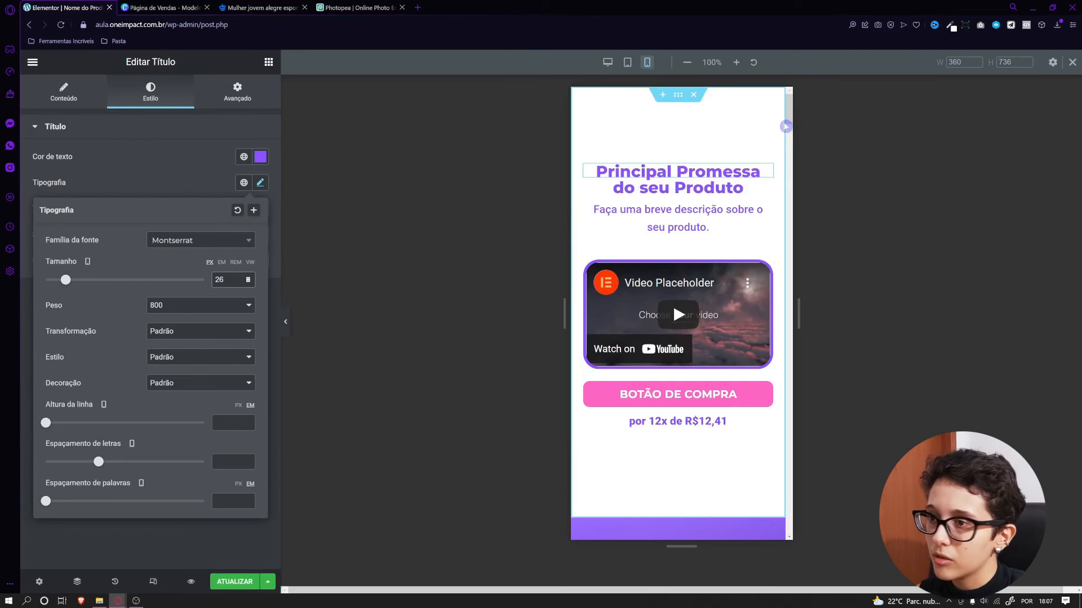
scroll(789, 131, down, 3)
scroll(778, 253, up, 3)
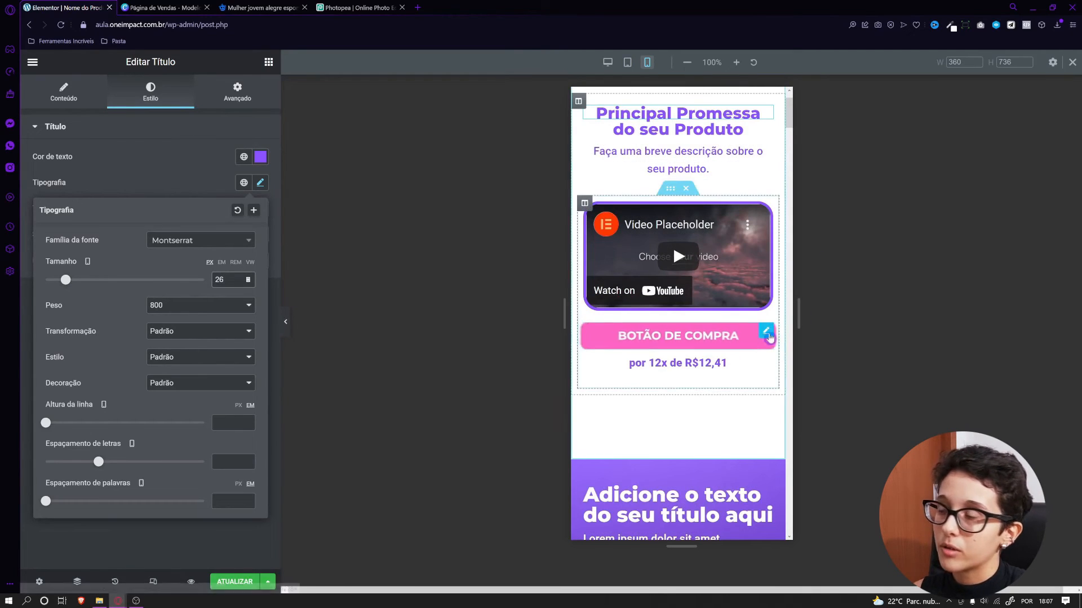
click(767, 334)
click(168, 89)
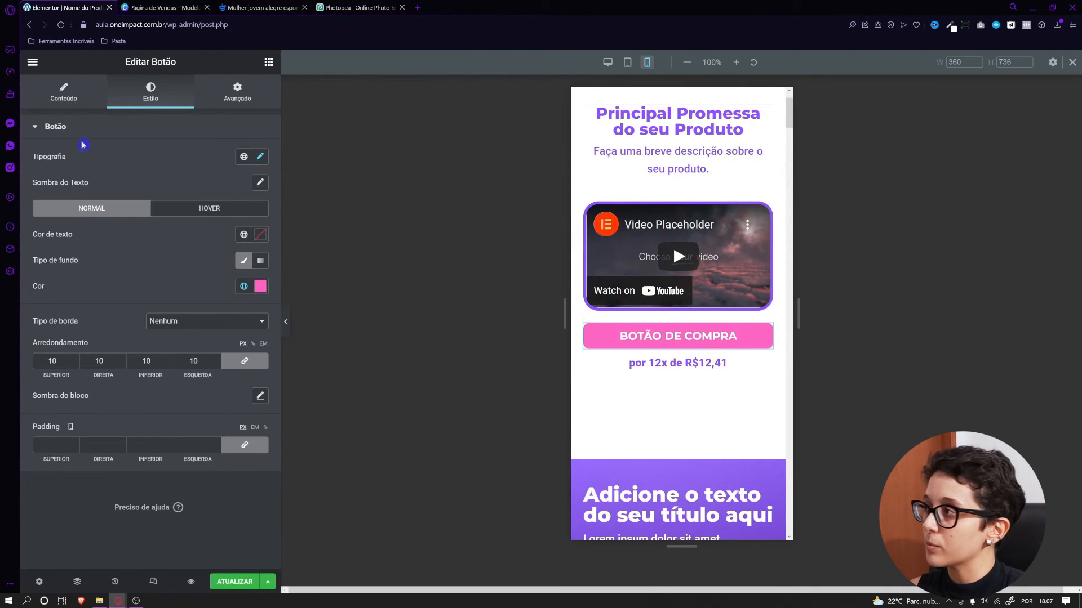
click(260, 158)
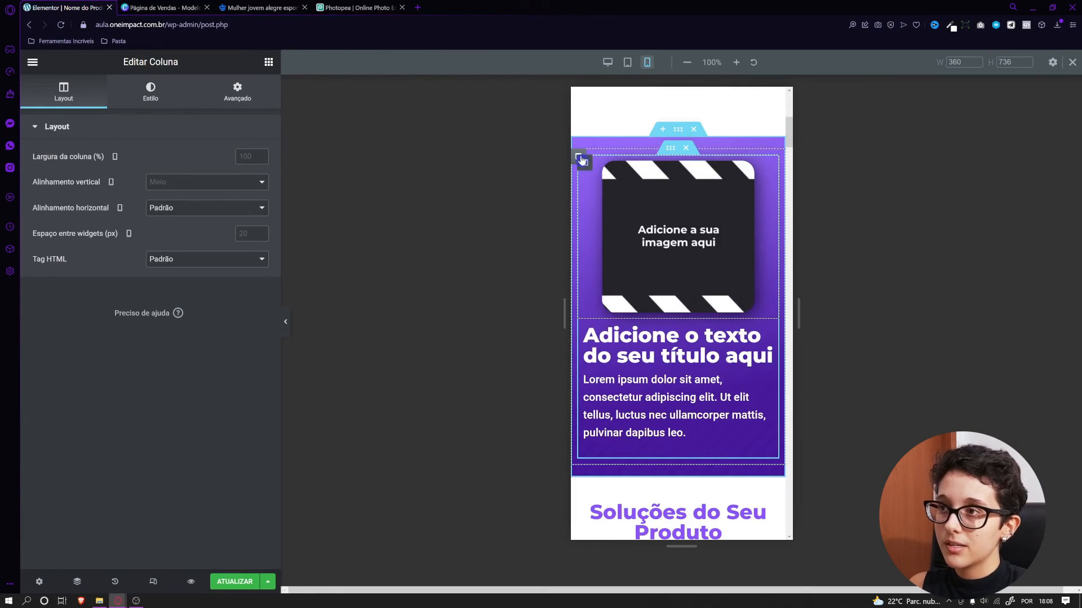
Move the image column back below the text column and enable Reverter colunas (Celular) for their inner section
drag(580, 158, 601, 349)
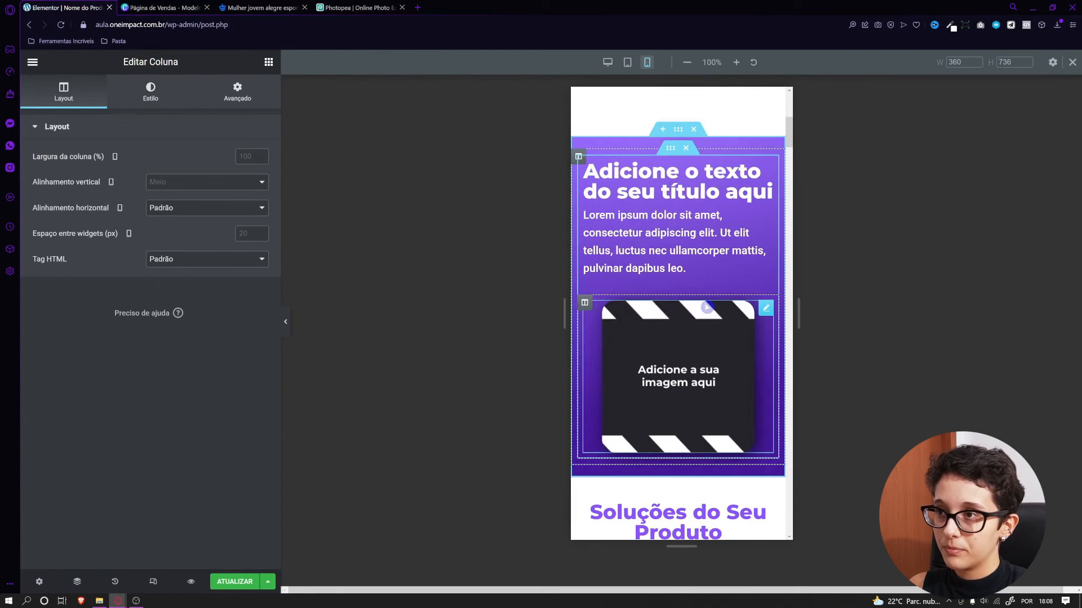
click(607, 62)
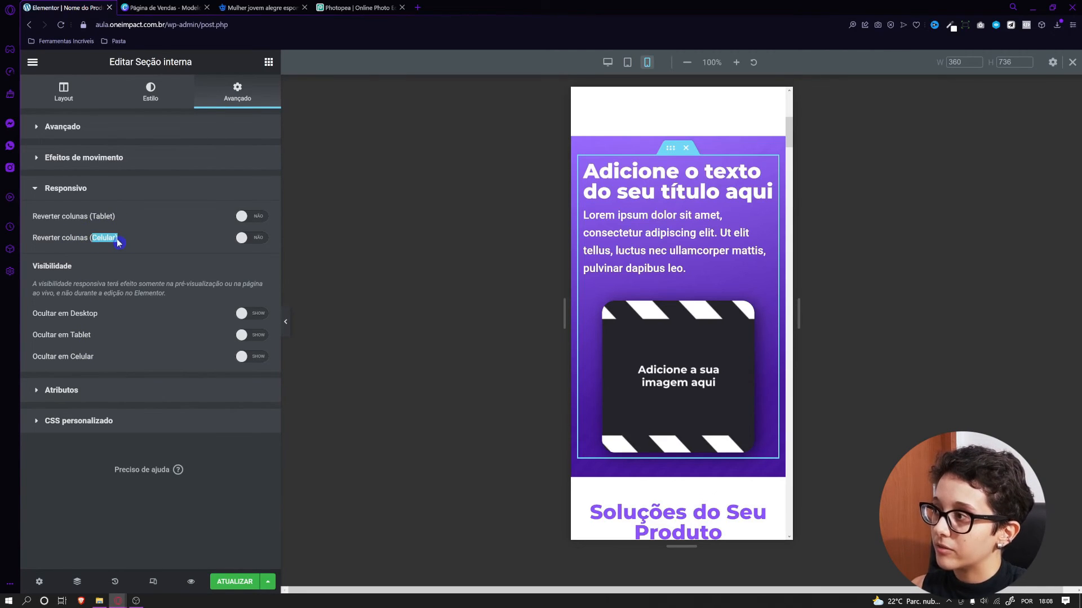
click(262, 239)
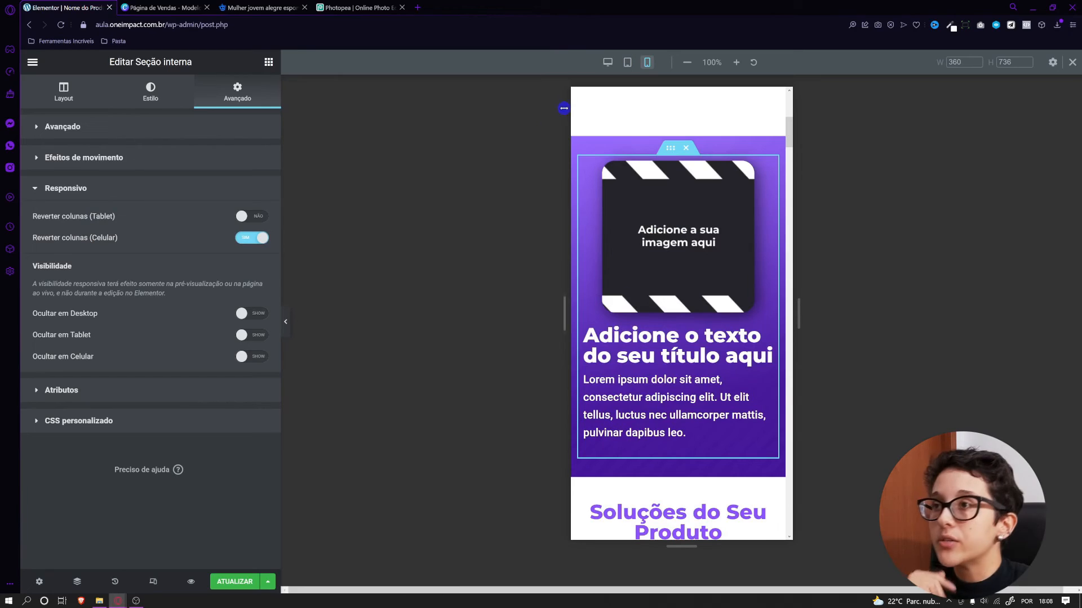
Compare the purple section's column order between the desktop and mobile views
click(608, 62)
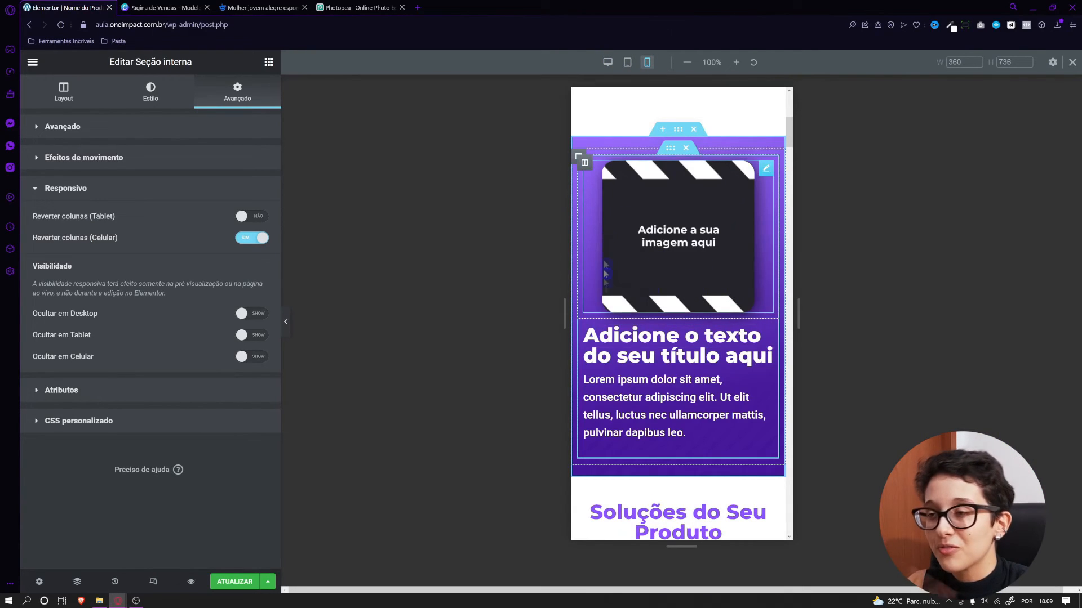
click(603, 65)
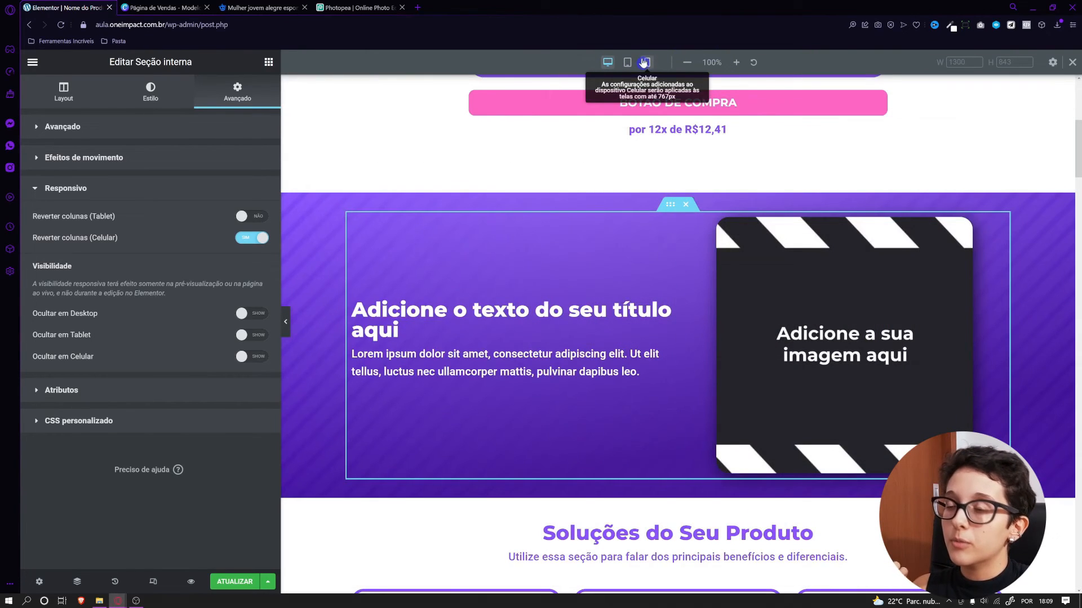
click(644, 63)
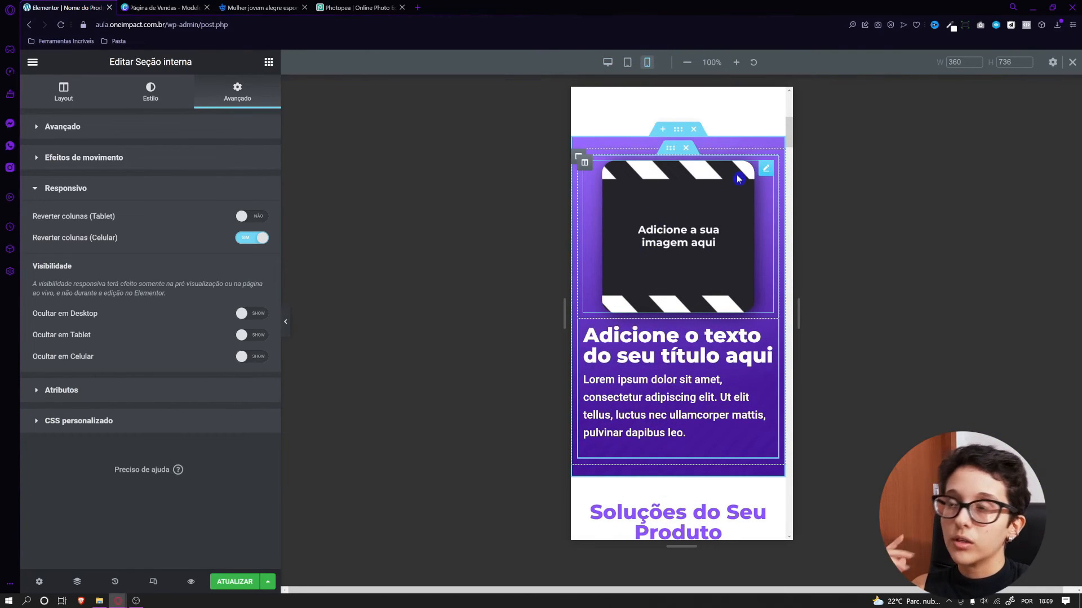
Unlink the purple section title's mobile margins and adjust its bottom margin, with the other sides at 0
click(745, 422)
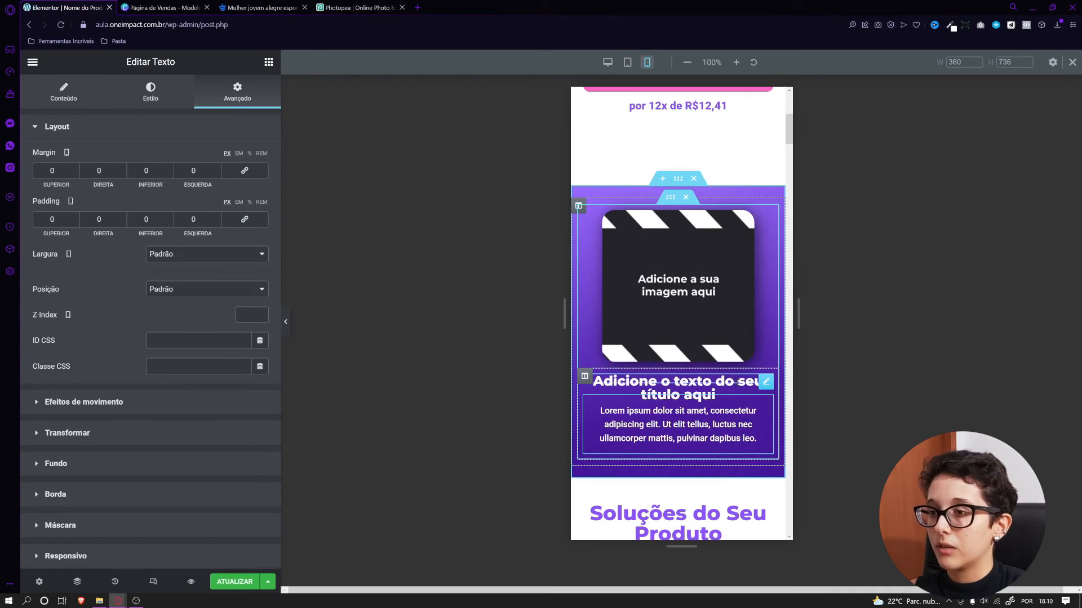
click(765, 382)
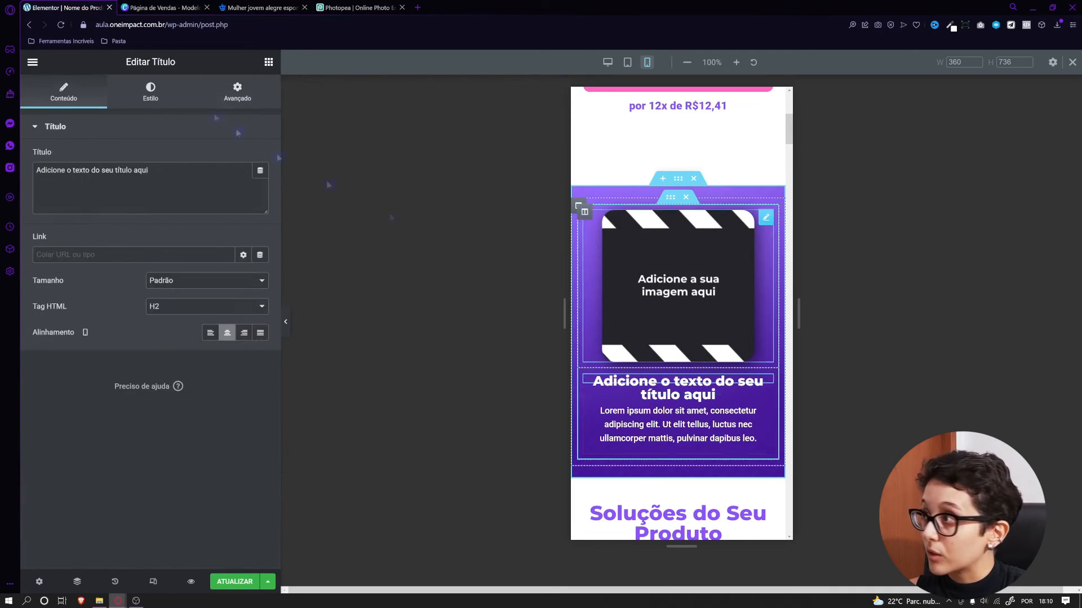
click(238, 93)
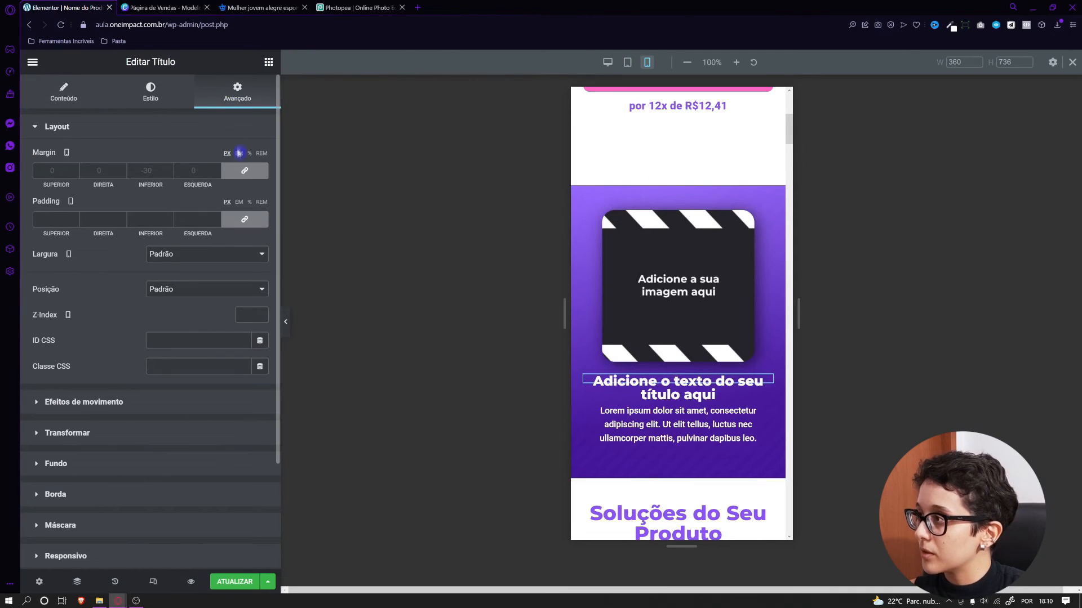
click(245, 179)
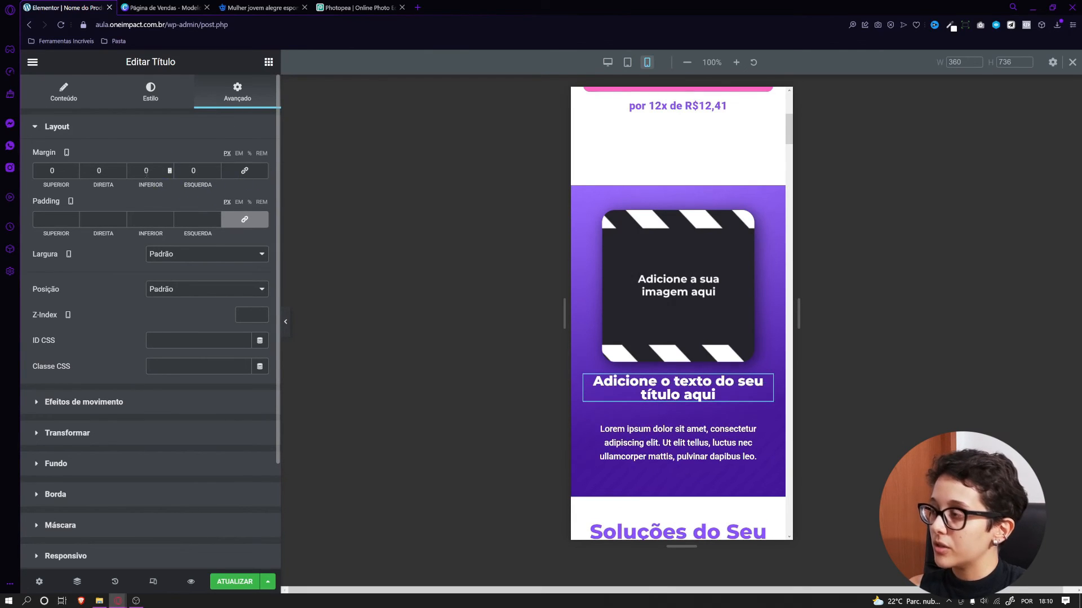
click(170, 173)
text(5)
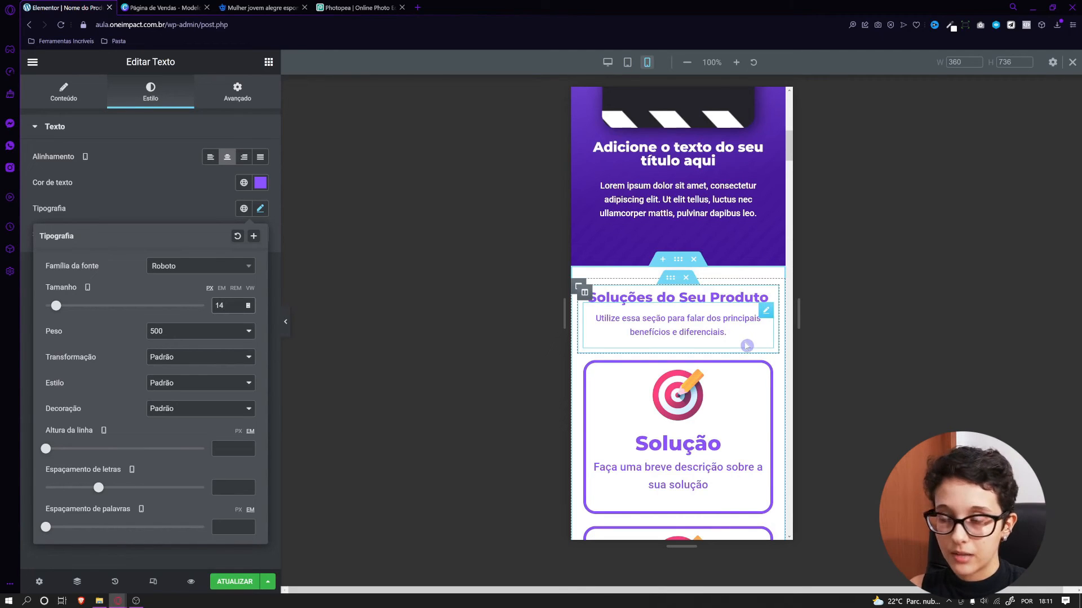
Set the mobile font size of the first solution card's title to 24 px
scroll(746, 345, down, 1)
scroll(743, 345, down, 2)
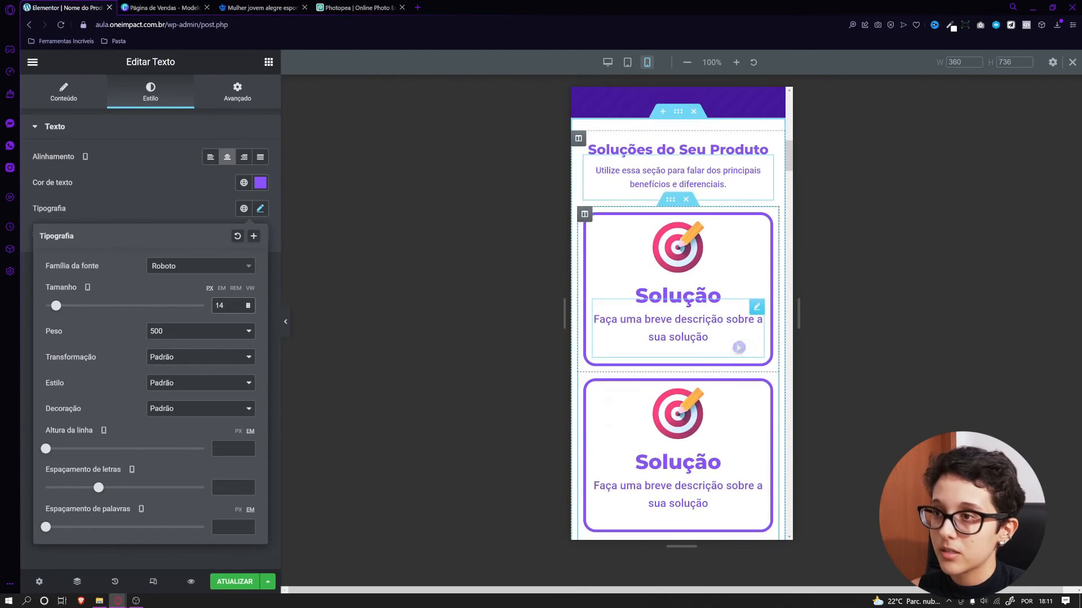
click(678, 296)
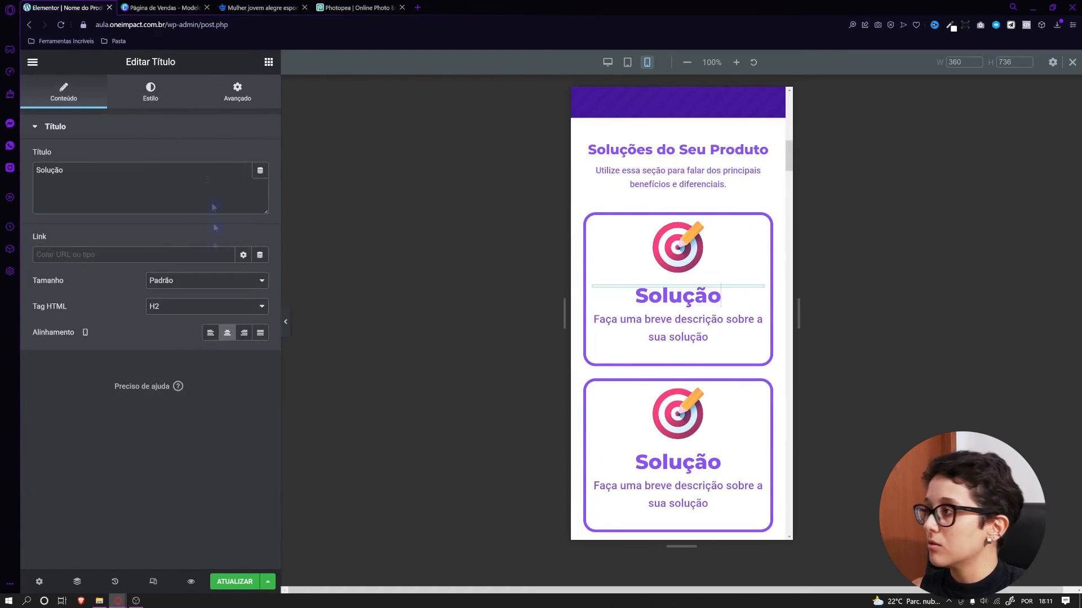
click(151, 95)
click(260, 184)
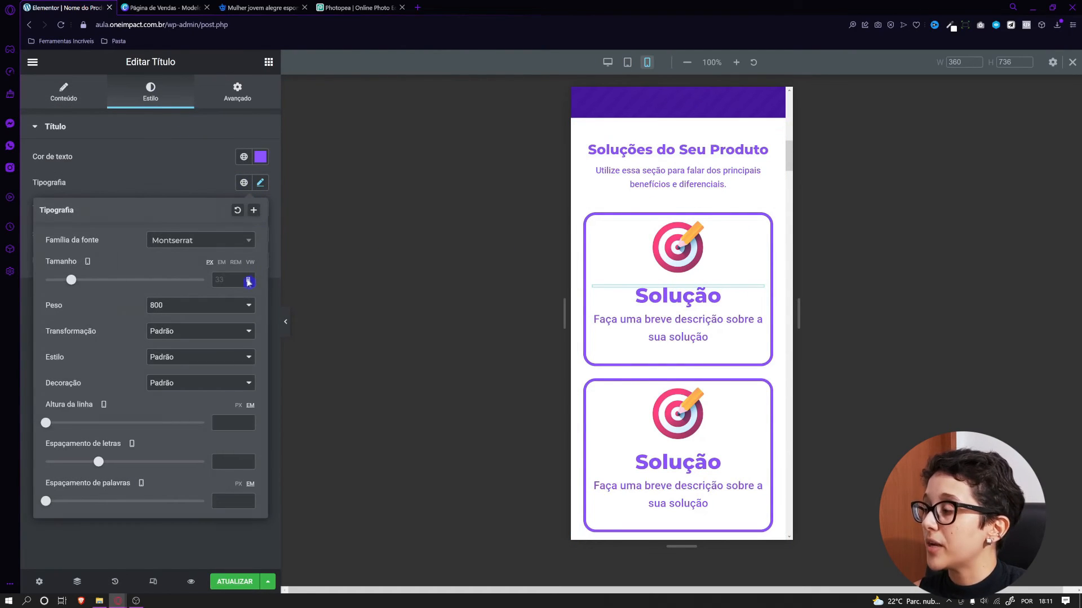
text(24)
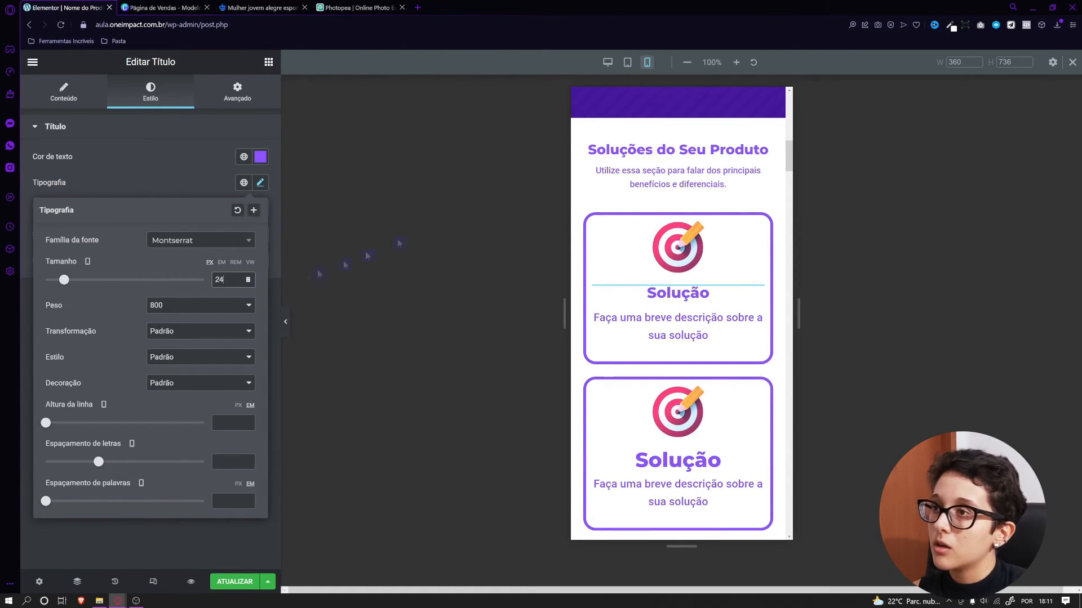
Check the section heading's typography and set the first solution card title's mobile font size to 20 px
click(653, 154)
click(259, 183)
click(656, 295)
click(261, 184)
drag(228, 280, 203, 280)
text(20)
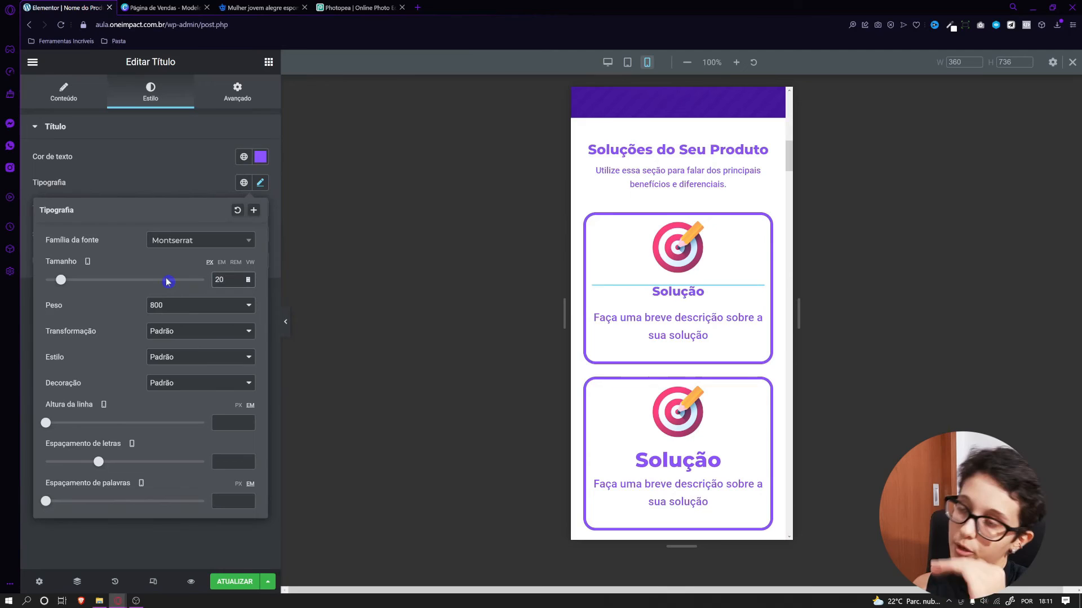
Set the mobile font size of the first solution card's description to 16 px
click(678, 460)
scroll(677, 450, down, 1)
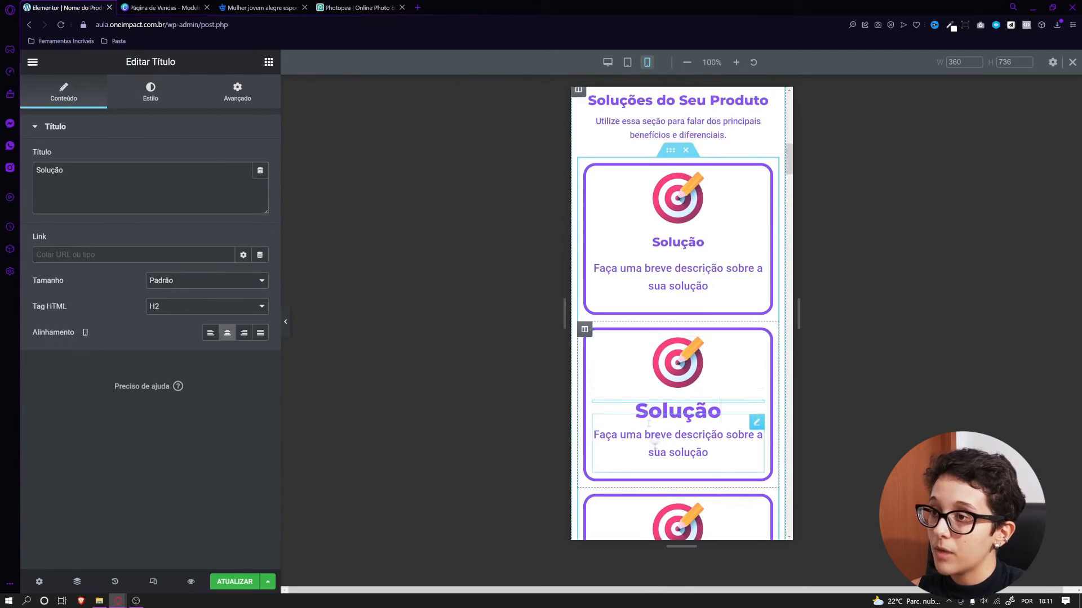
click(677, 277)
click(146, 103)
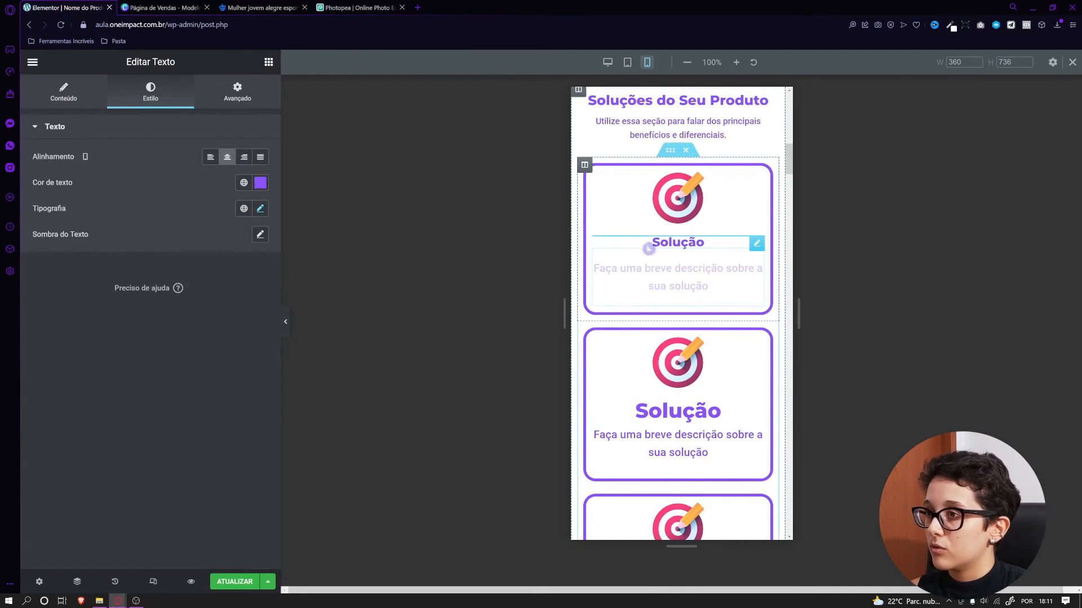
click(259, 209)
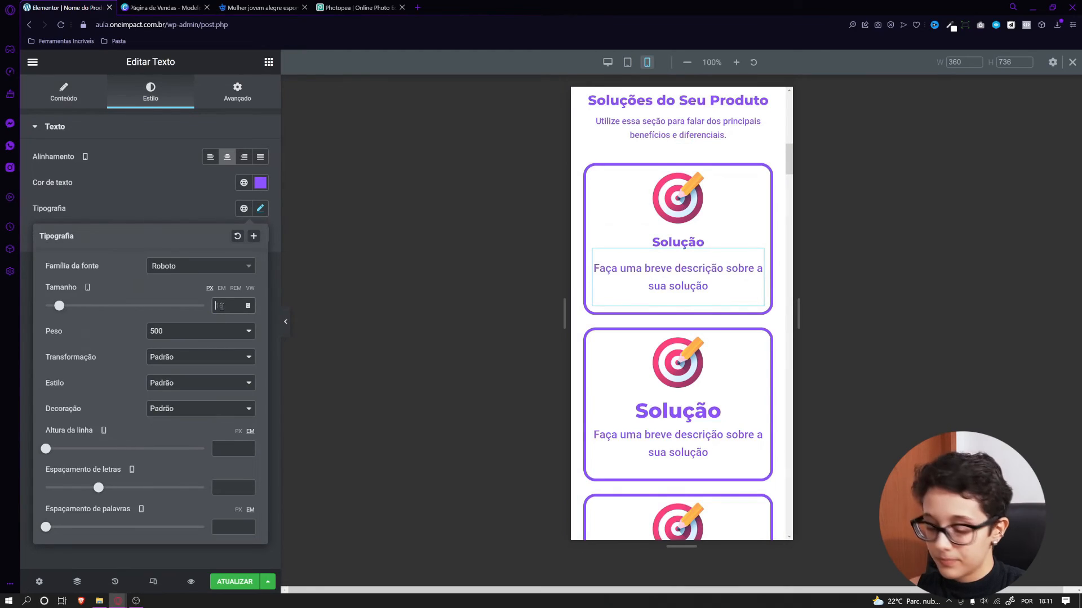
text(14)
scroll(628, 398, up, 1)
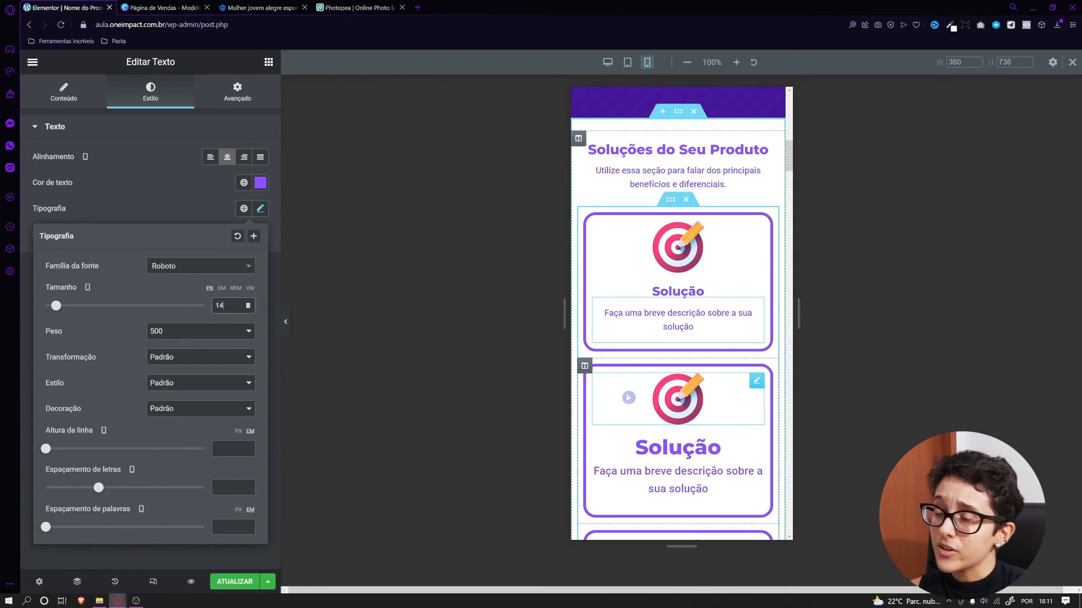
click(249, 304)
click(249, 304)
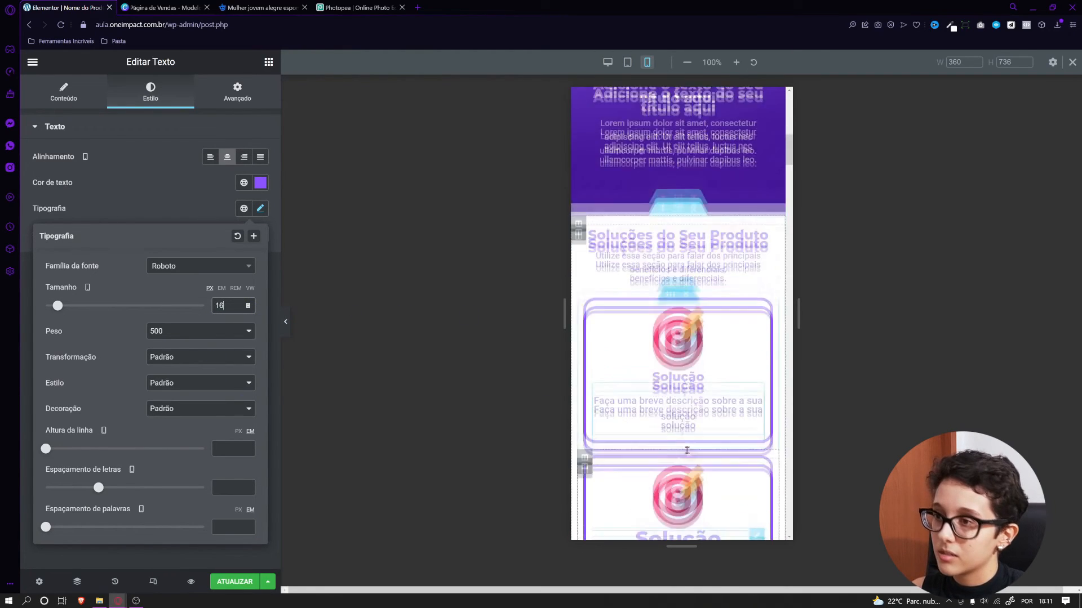
Set the mobile font size to 16 px for the solutions section's subtitle and the purple section's paragraph
click(279, 236)
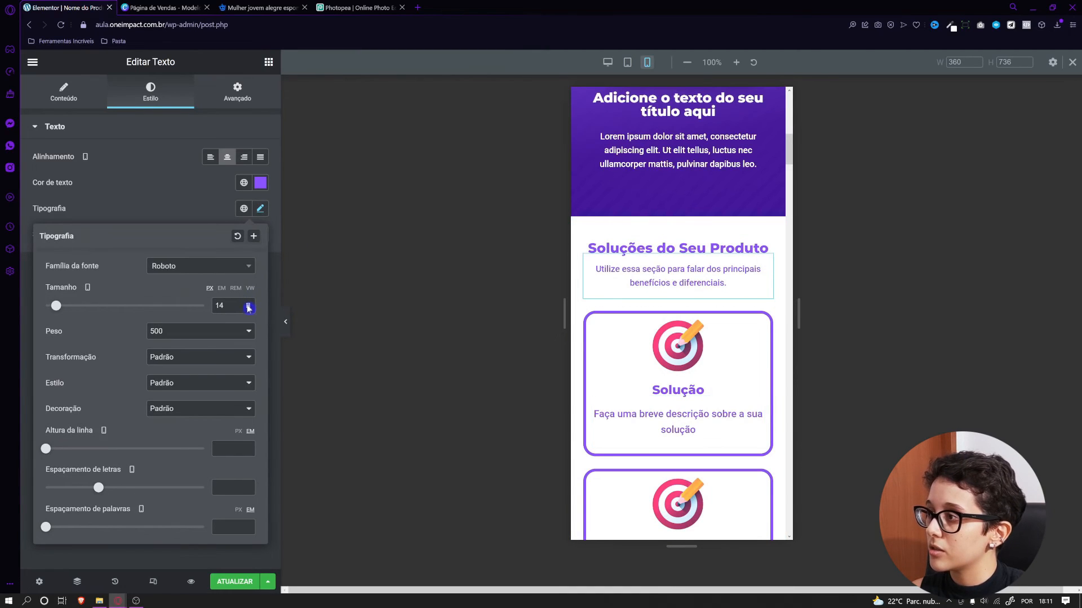
click(248, 305)
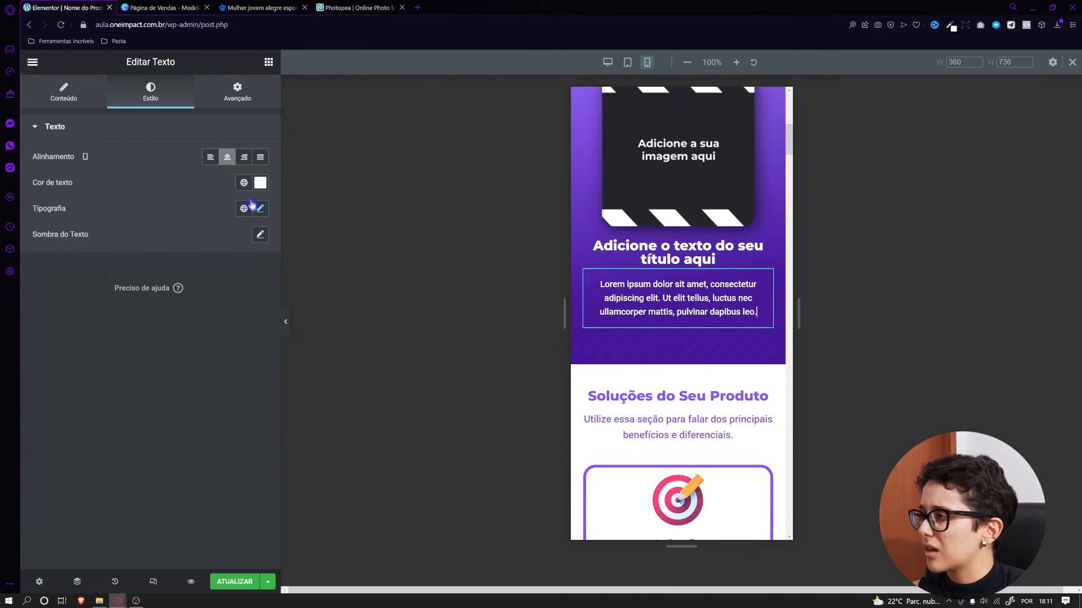
click(252, 204)
click(247, 303)
click(248, 303)
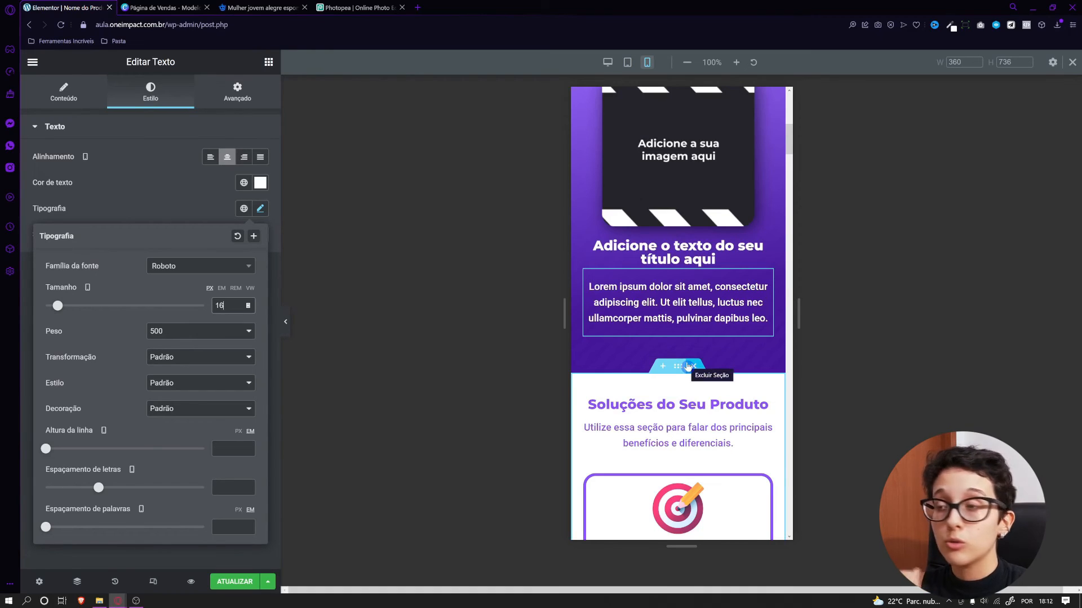
Copy the first solution card description's style and paste it onto the descriptions of the second and third cards
scroll(687, 366, down, 5)
click(688, 335)
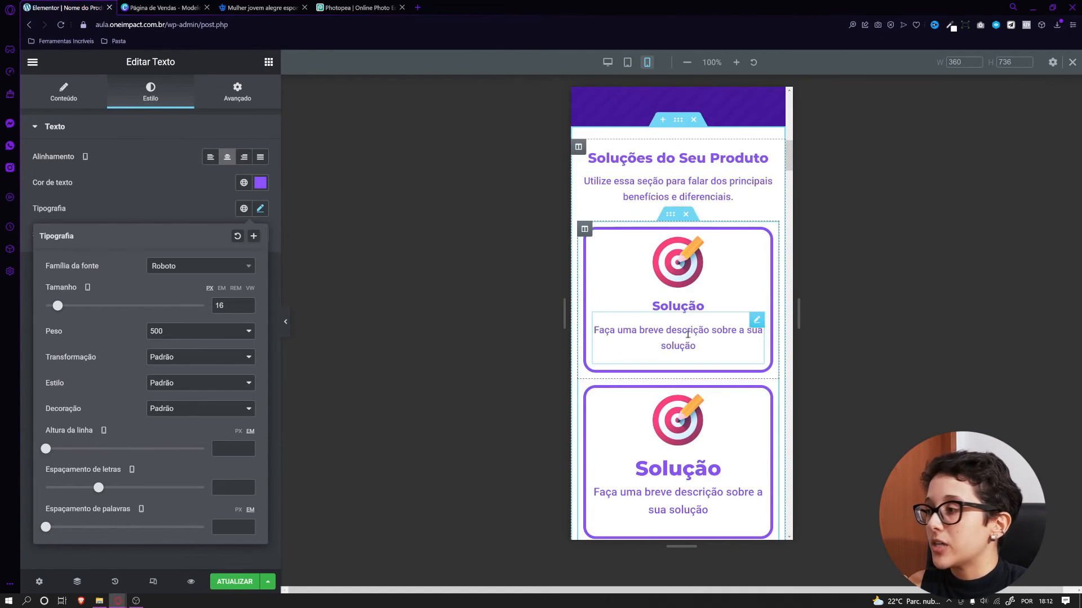
scroll(673, 388, down, 2)
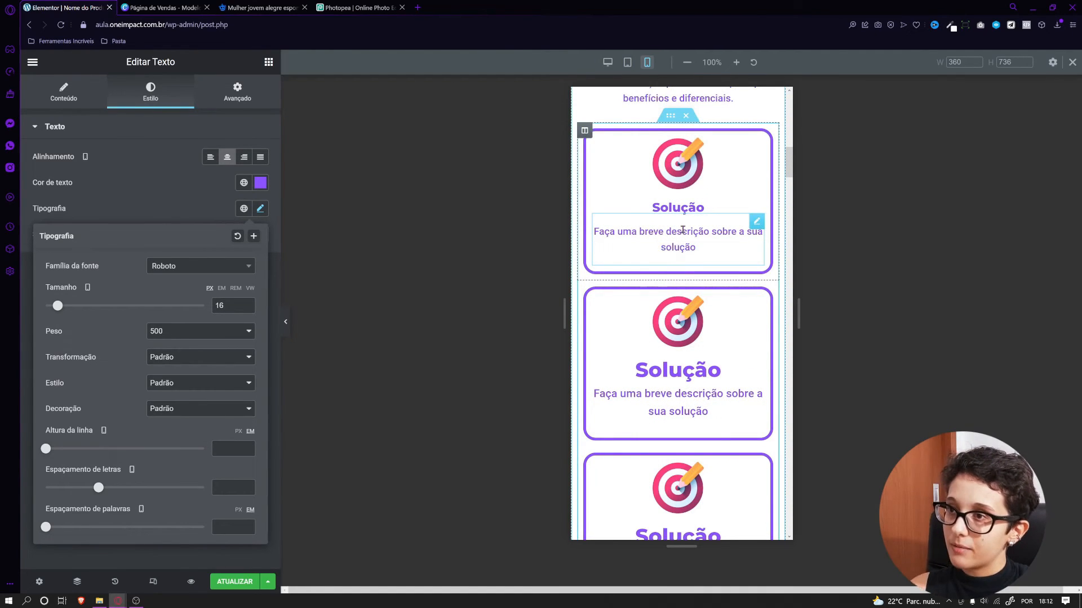
scroll(691, 414, up, 2)
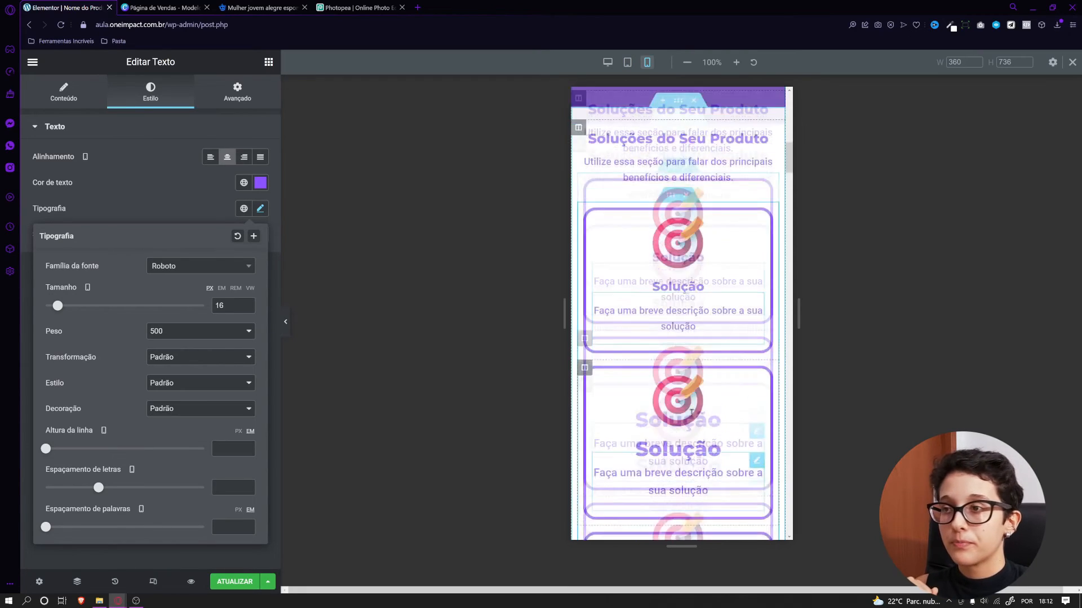
right_click(688, 333)
click(718, 387)
scroll(693, 369, down, 3)
right_click(691, 355)
click(729, 441)
right_click(677, 511)
click(714, 492)
Copy the first solution card title's style and paste it onto the titles of the second and third cards
right_click(674, 156)
click(714, 209)
right_click(665, 322)
click(714, 411)
right_click(667, 476)
click(714, 492)
scroll(625, 450, down, 3)
scroll(636, 444, up, 5)
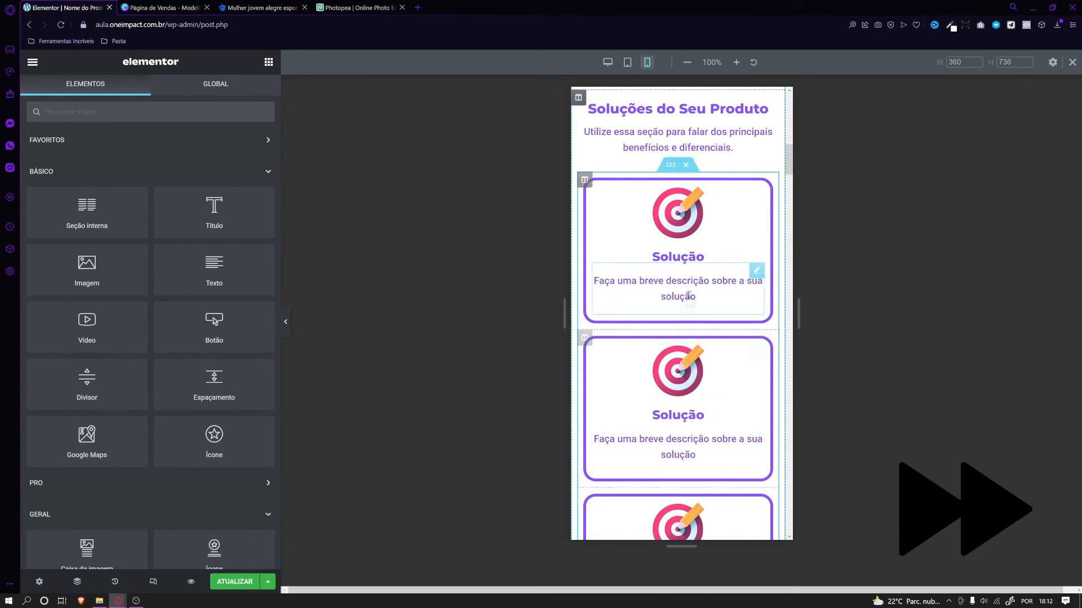
Try adjusting the first solution card title's top margin and padding, ending with both at 0
click(678, 257)
click(75, 169)
click(76, 173)
click(676, 294)
click(668, 258)
click(75, 222)
click(76, 222)
key(BackSpace)
key(BackSpace)
key(BackSpace)
text(0)
Set the top margin of the first solution card's description to -35 px in the mobile view
click(674, 309)
click(75, 173)
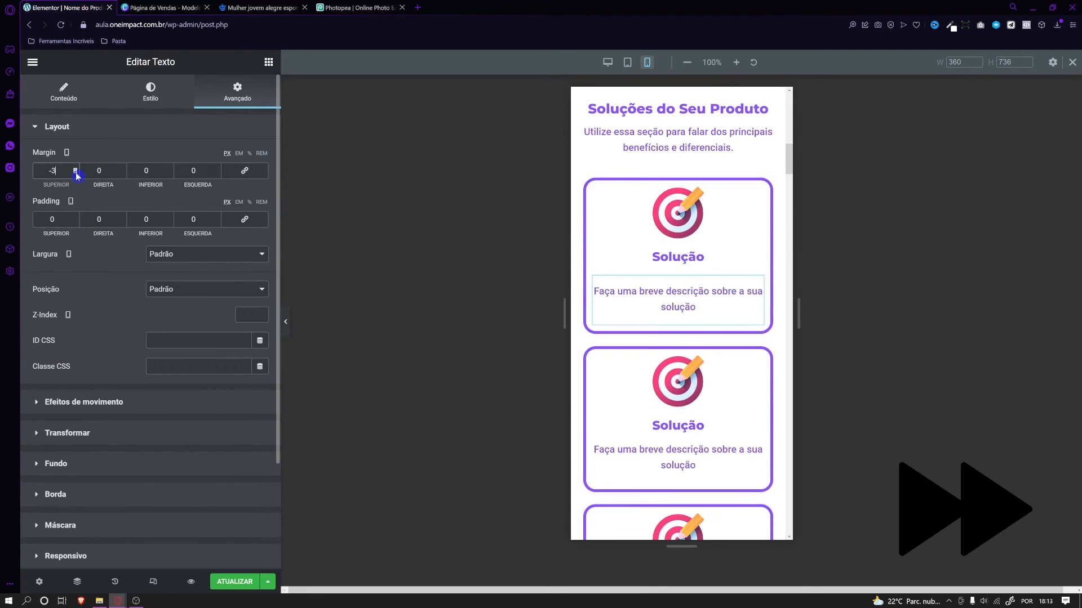
text(-40)
drag(53, 171, 46, 171)
text(-3)
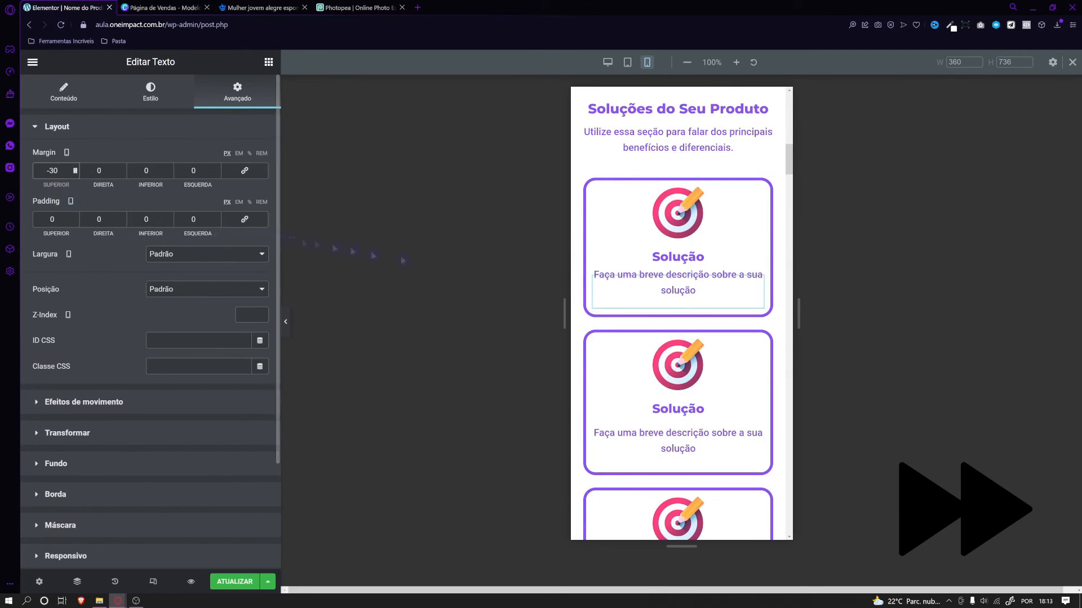
click(75, 172)
click(75, 173)
click(76, 172)
click(75, 173)
click(75, 173)
Copy the first solution card description's style and paste it onto the second card's description
right_click(681, 278)
click(714, 332)
right_click(677, 442)
click(714, 492)
scroll(704, 395, down, 2)
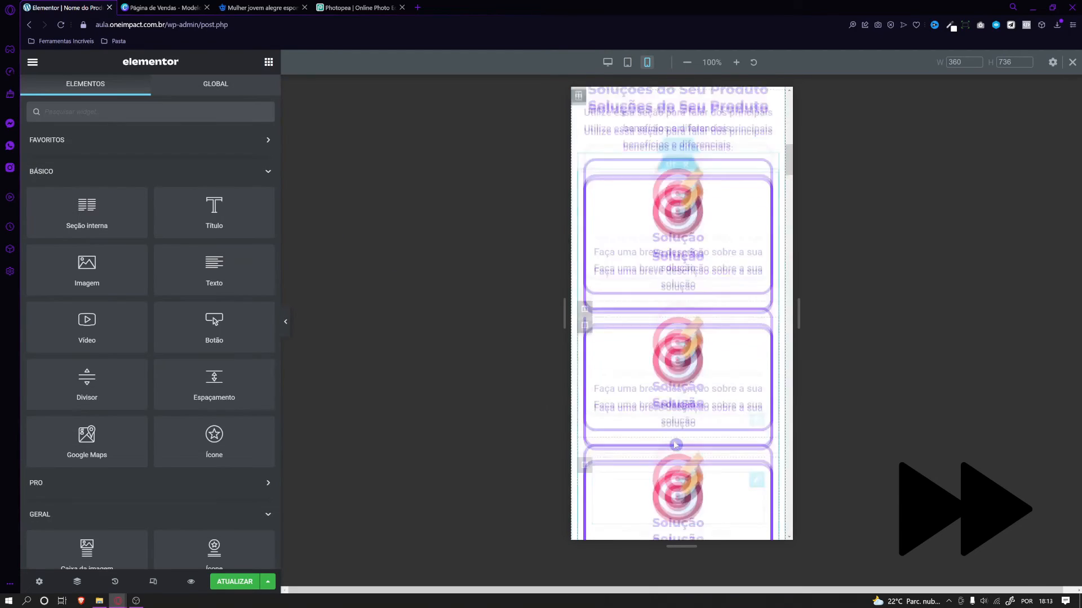
Copy the second solution card description's style and paste it onto the third card's description
click(756, 307)
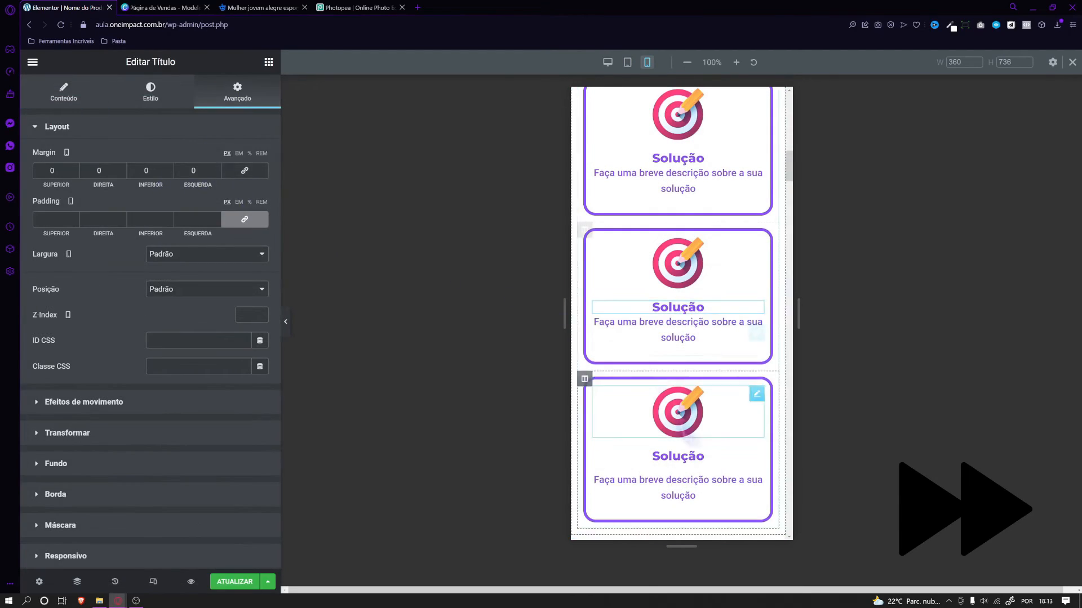
click(252, 176)
click(248, 220)
right_click(678, 328)
click(712, 381)
right_click(664, 505)
click(711, 496)
scroll(711, 498, up, 3)
scroll(713, 484, down, 1)
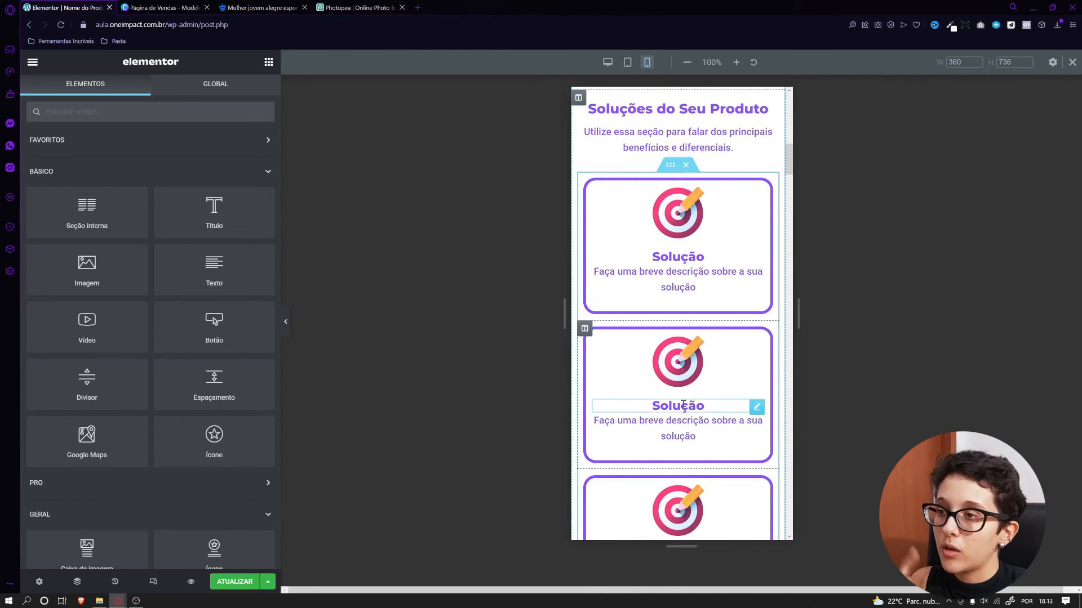
Reset the first solution card description's top margin to 0 and lower it again to -35 px
click(697, 259)
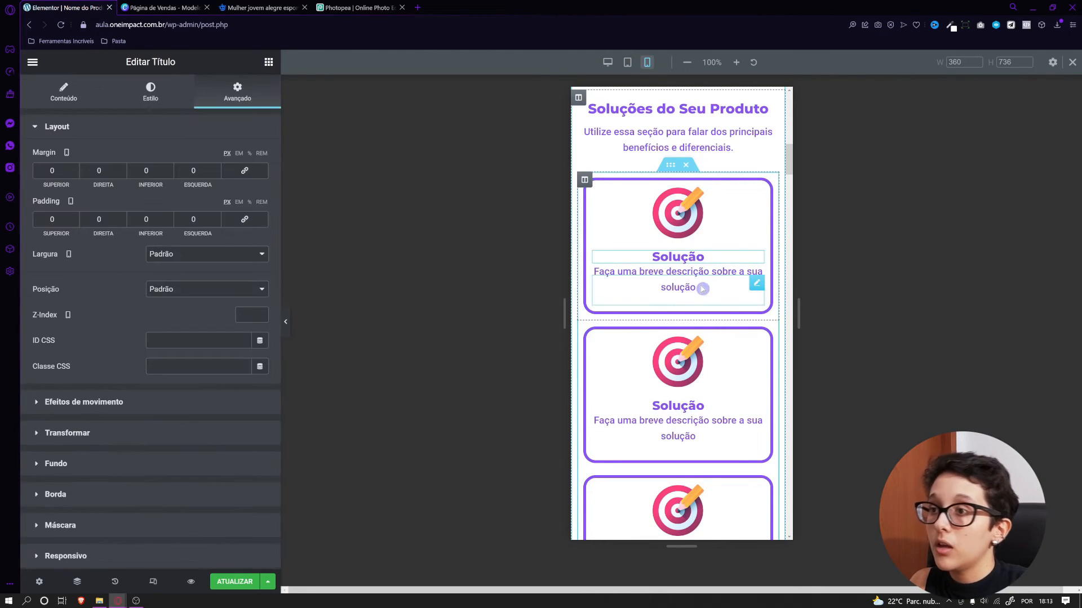
click(701, 289)
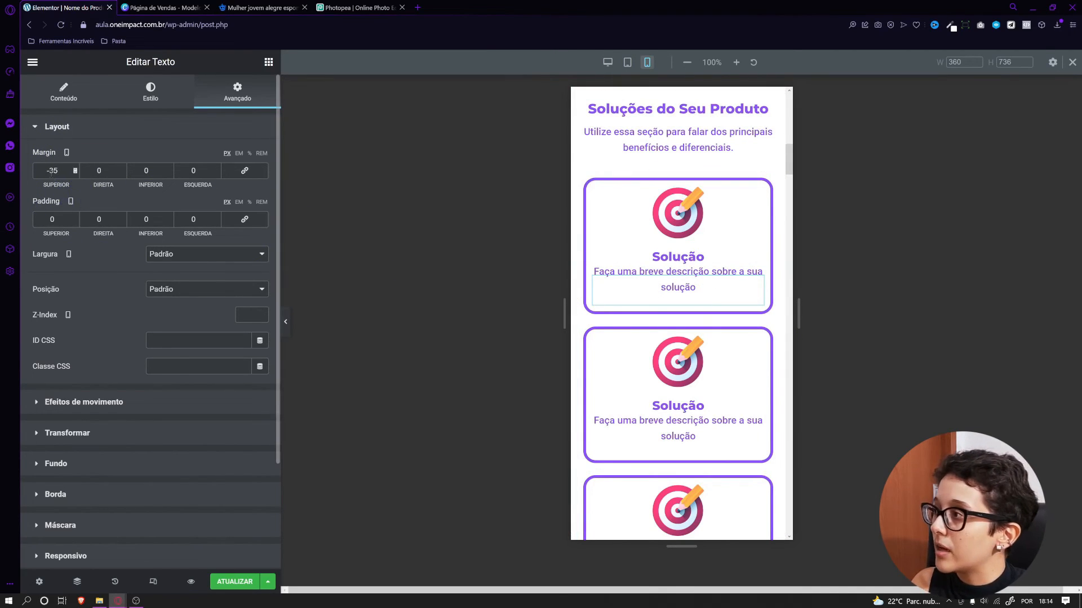
double_click(51, 171)
text(0)
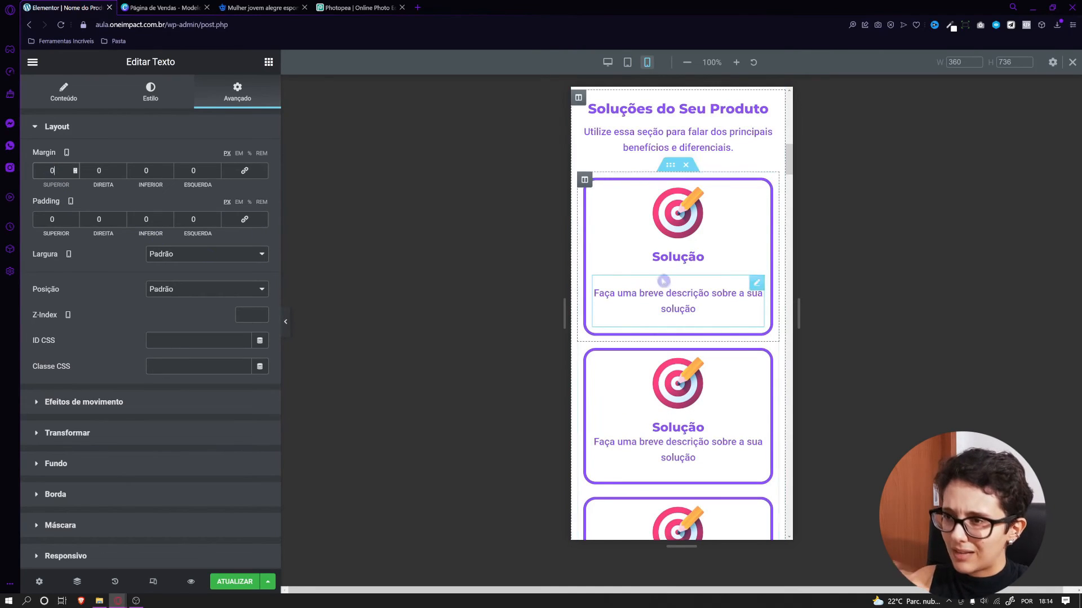
click(74, 174)
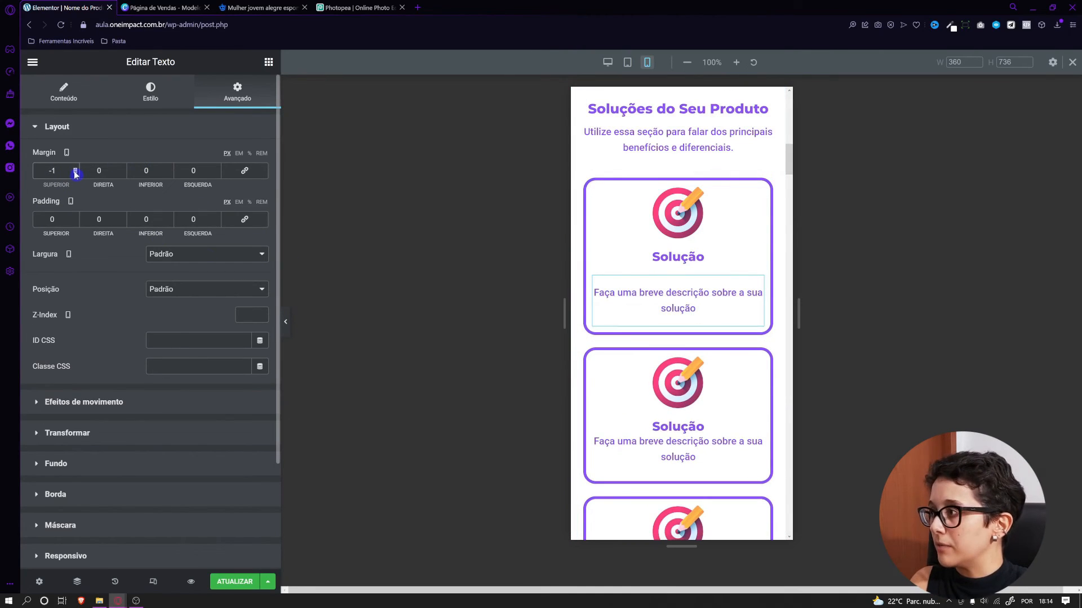
click(76, 173)
click(76, 173)
click(65, 172)
text(0)
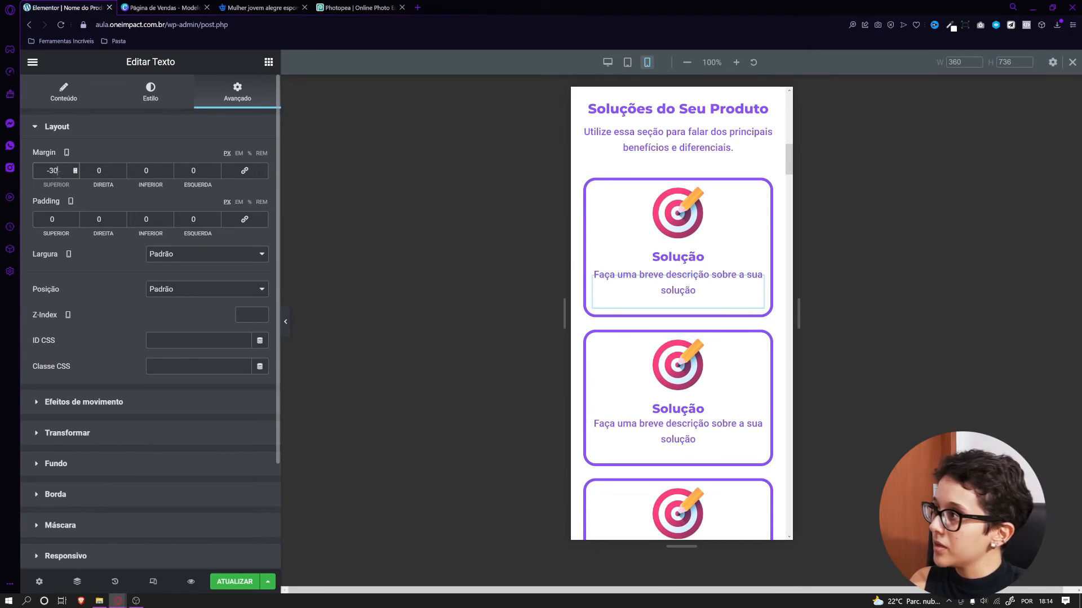
text(5)
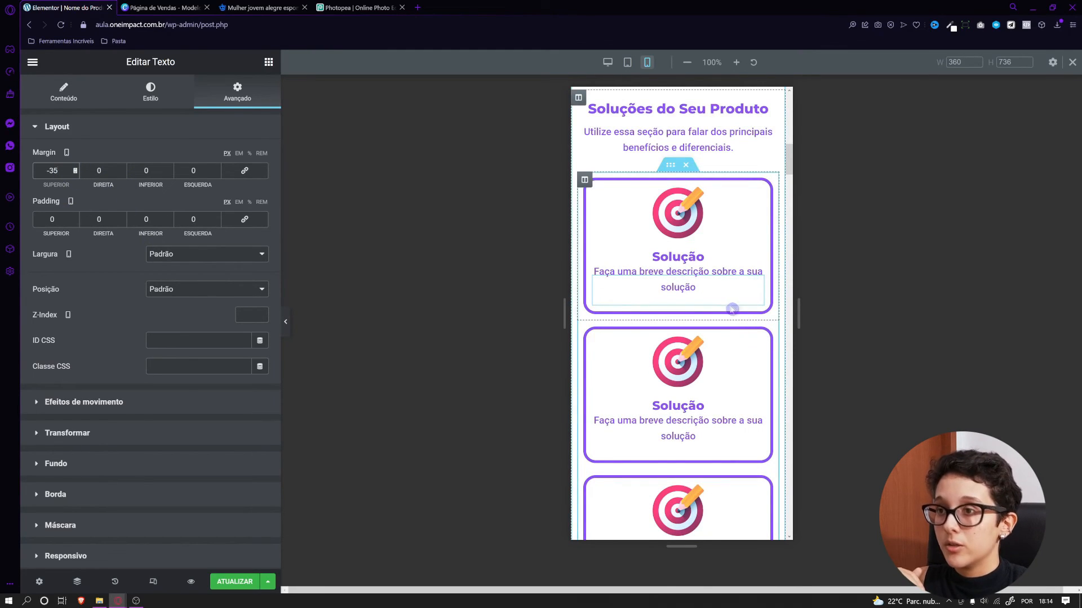
Enable Reverter colunas (Celular) for the Módulo 01 inner section so its image sits above the text
scroll(730, 338, down, 8)
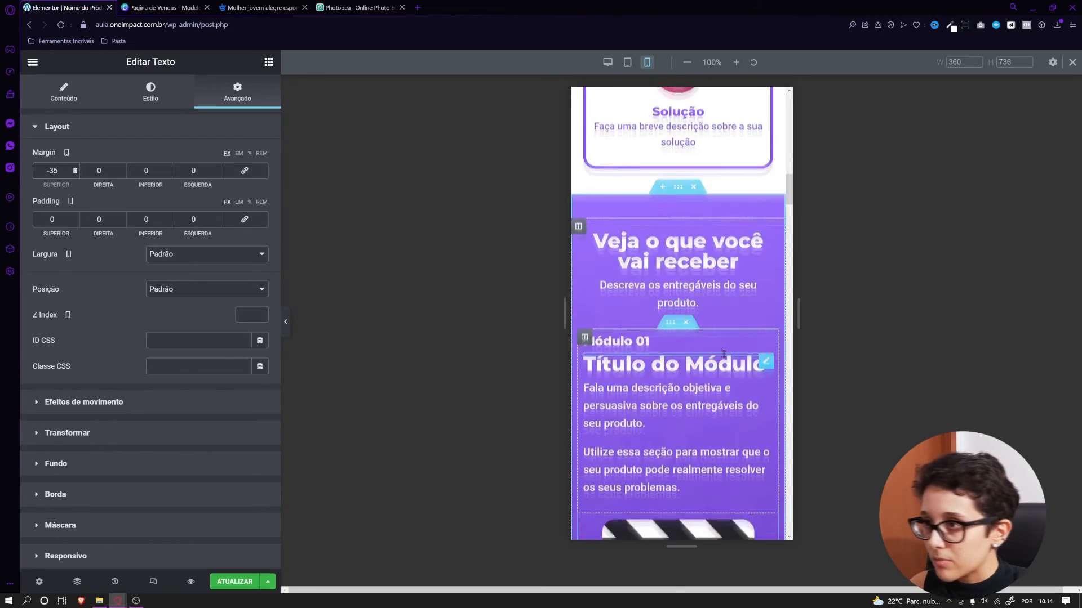
scroll(682, 253, up, 1)
click(674, 365)
scroll(674, 366, down, 8)
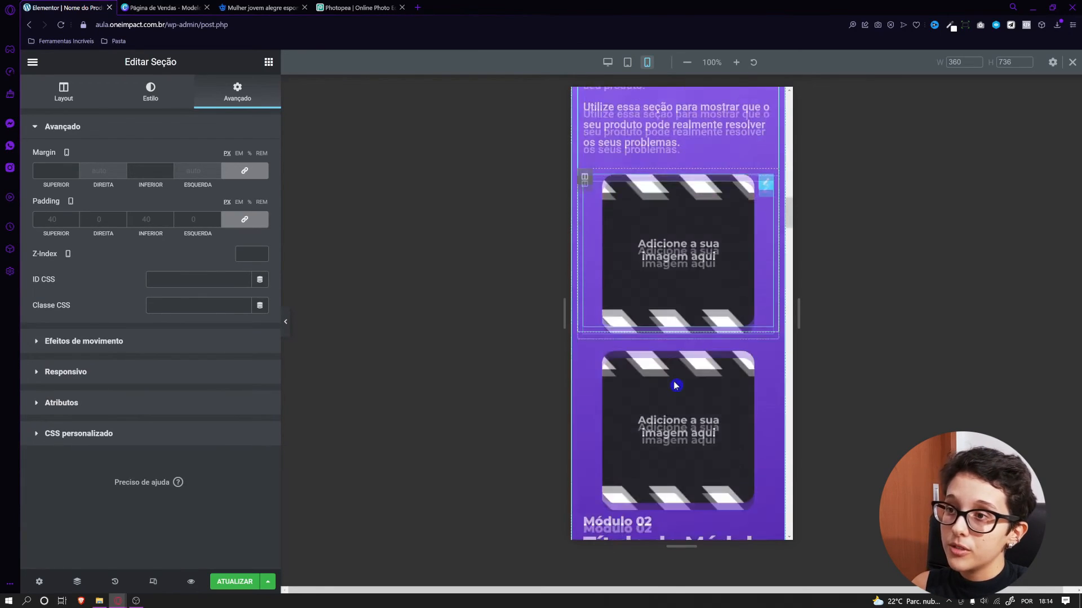
scroll(676, 379, up, 5)
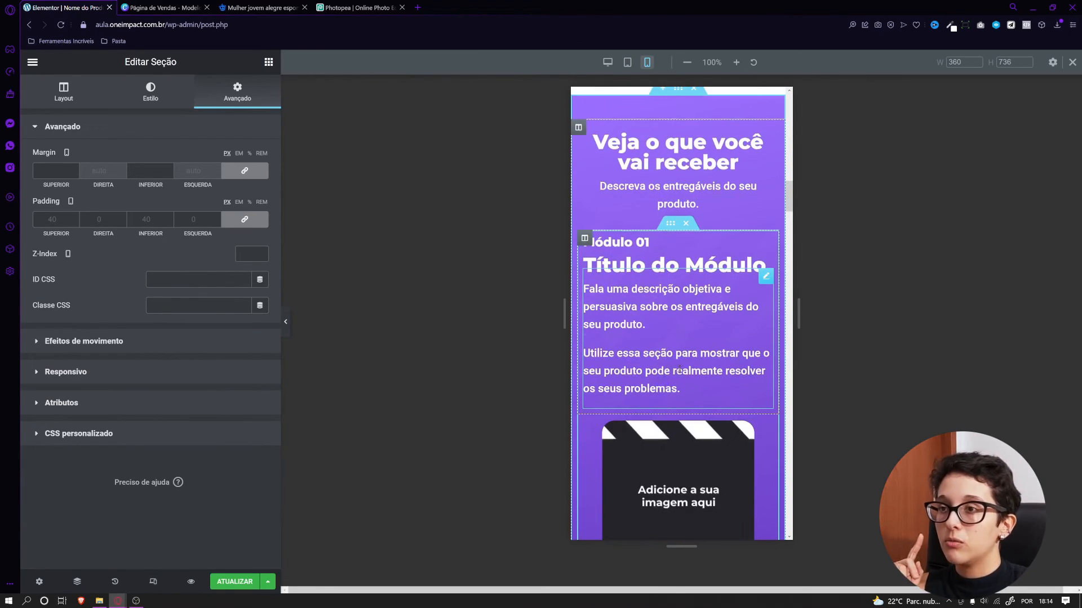
scroll(679, 369, up, 8)
scroll(679, 369, down, 6)
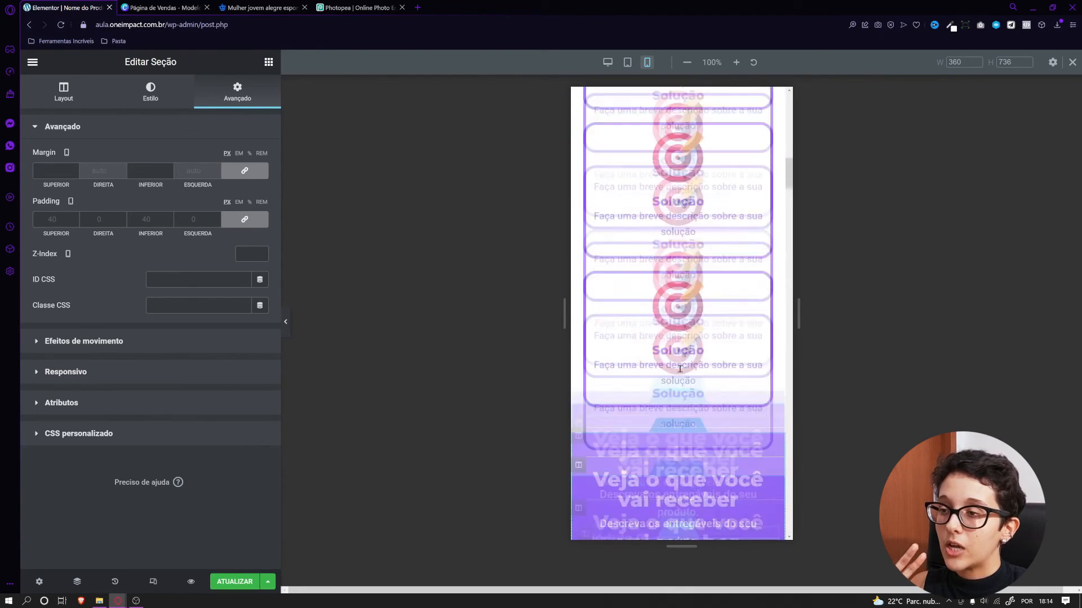
scroll(679, 369, down, 5)
scroll(668, 394, down, 3)
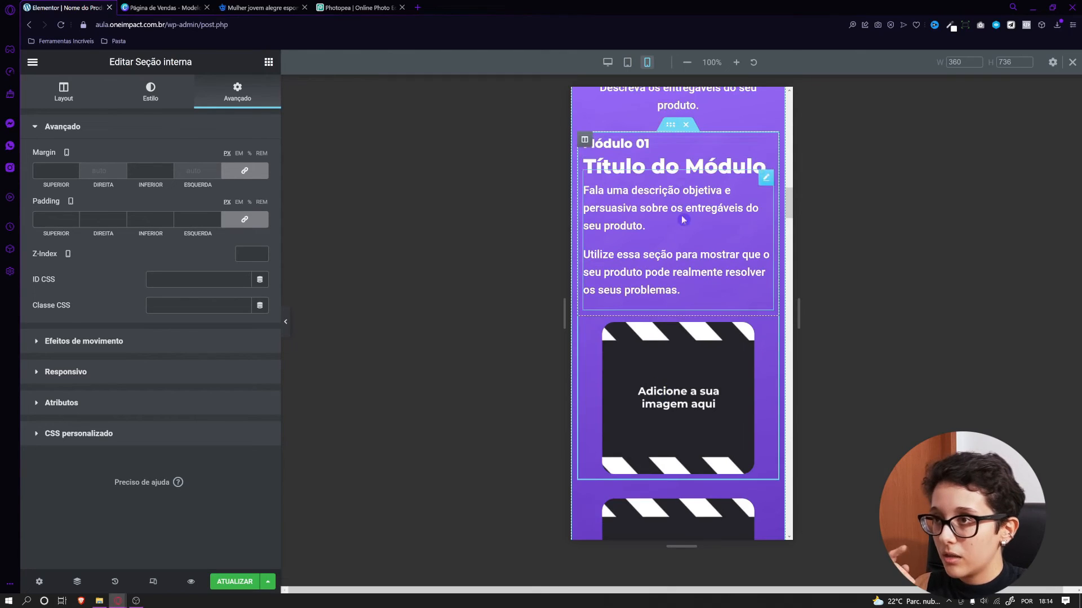
click(129, 376)
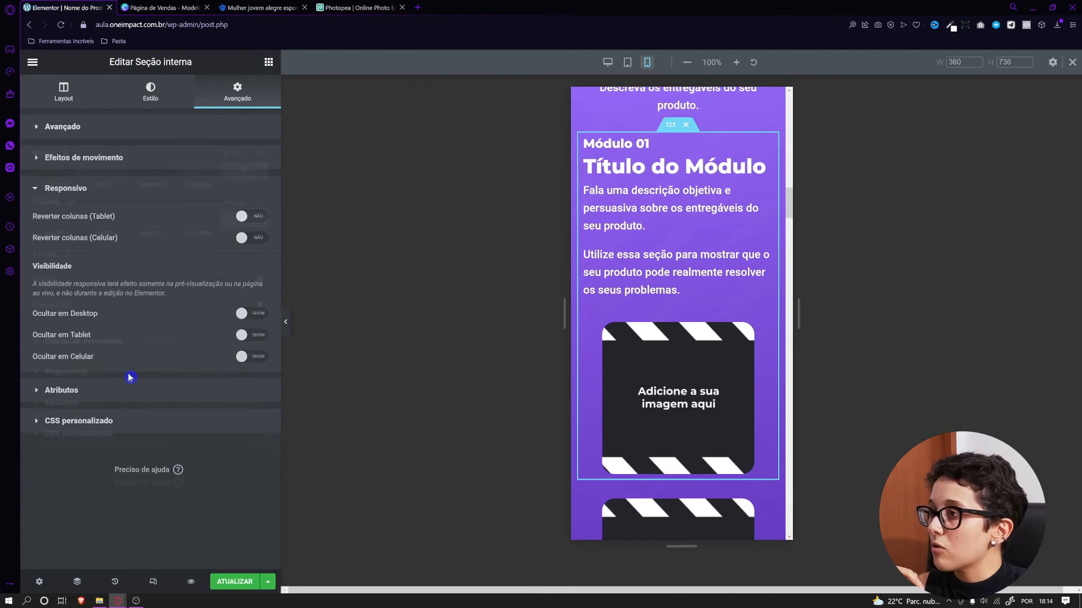
click(247, 237)
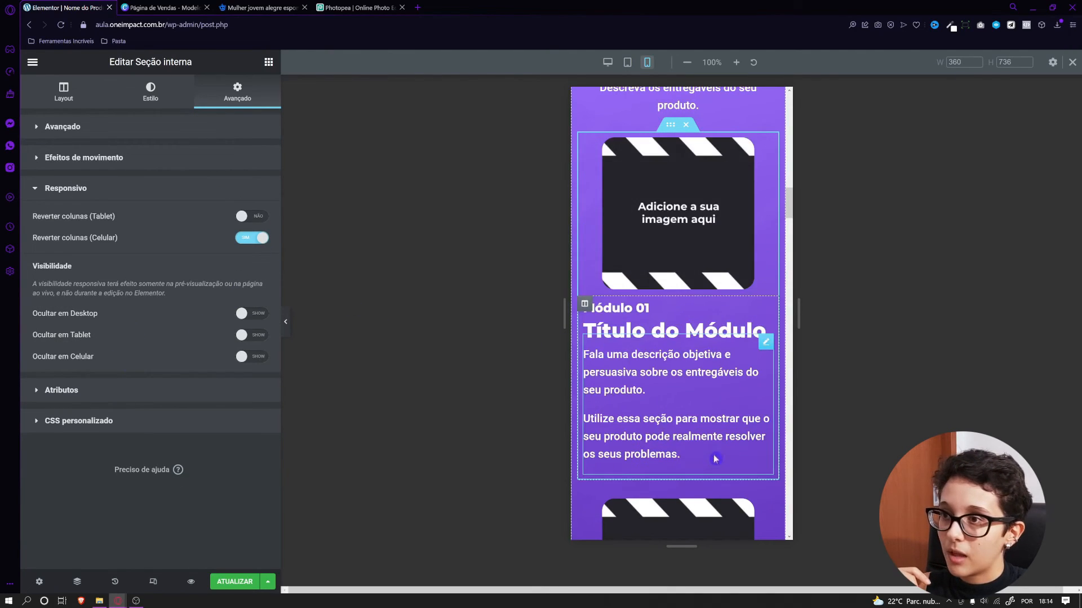
Set the "Veja o que você vai receber" heading's mobile font size to 24 px
scroll(673, 417, up, 2)
scroll(685, 486, down, 2)
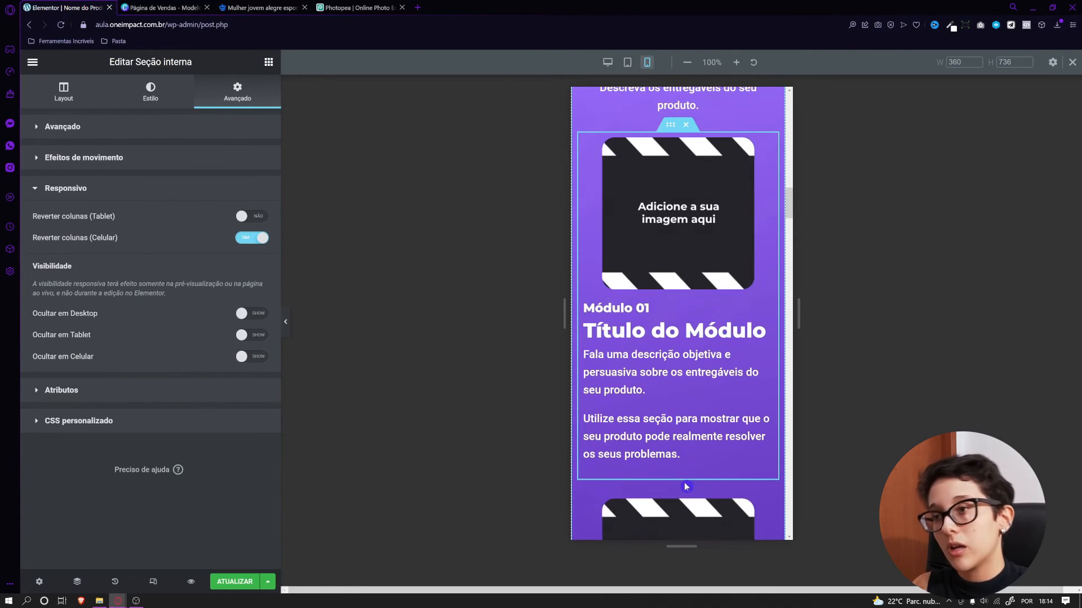
scroll(724, 417, up, 3)
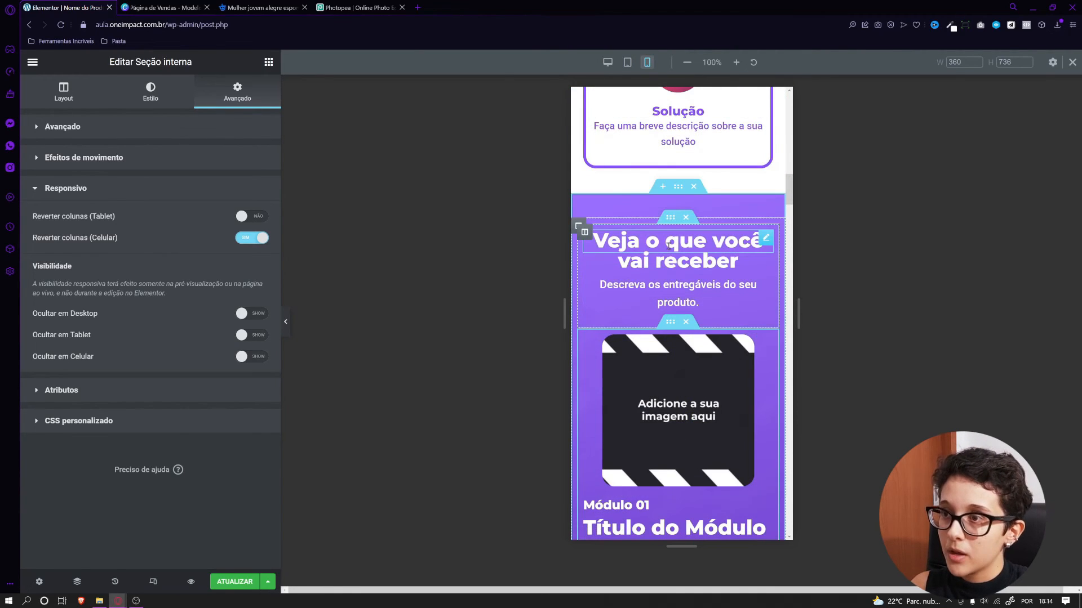
click(766, 238)
click(260, 182)
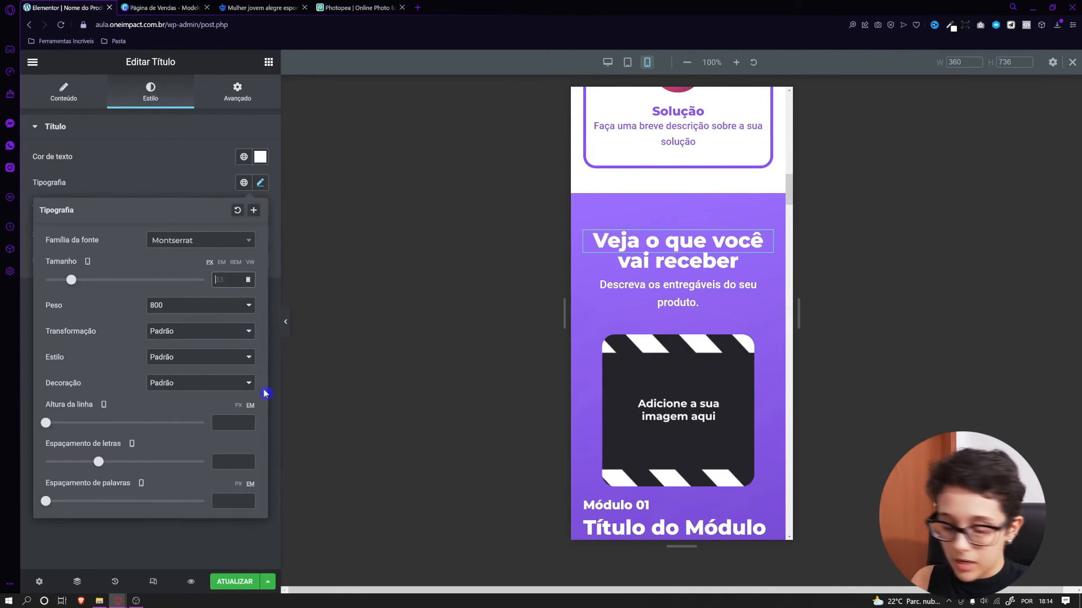
text(24)
Check the mobile font size of the "Soluções do Seu Produto" heading as a reference for the other section headings
scroll(678, 270, up, 1)
scroll(678, 270, up, 8)
click(679, 209)
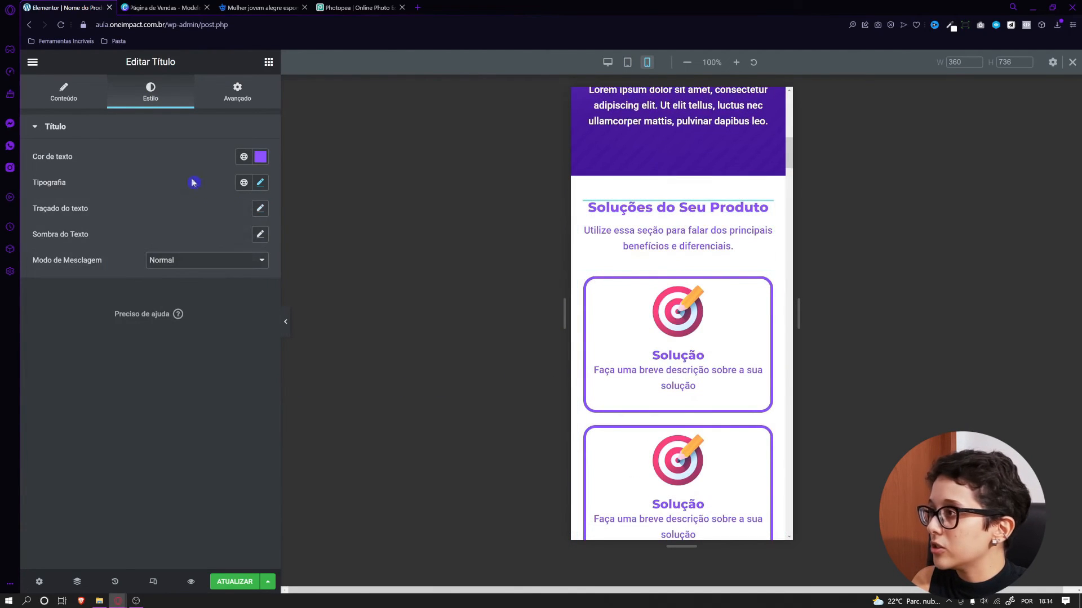
click(261, 183)
scroll(674, 213, down, 8)
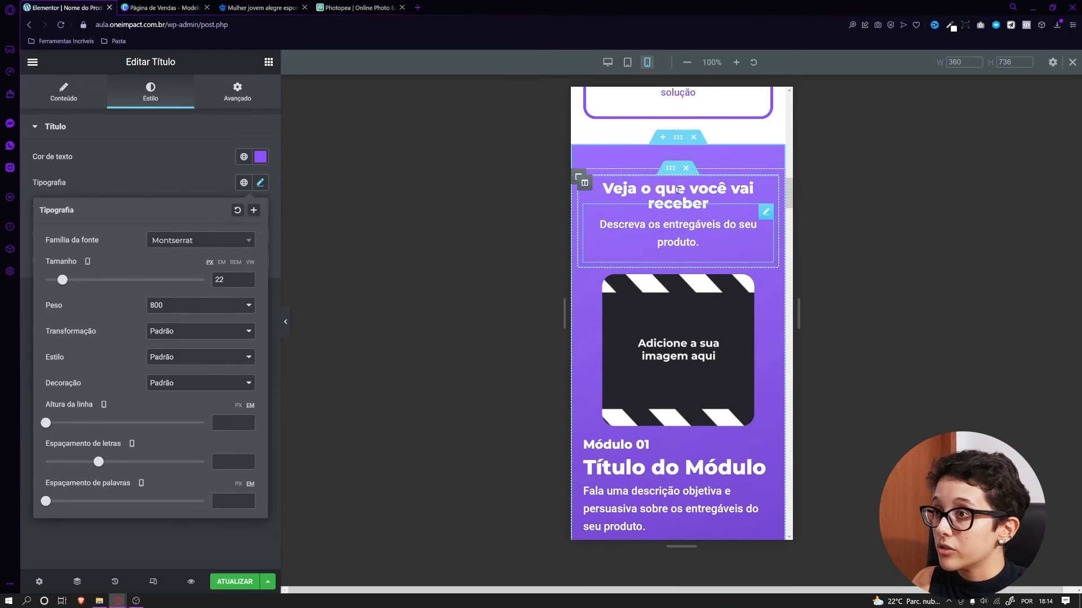
Set the "Veja o que você vai receber" heading's mobile font size to 22 px
click(679, 190)
click(261, 182)
click(227, 282)
text(55)
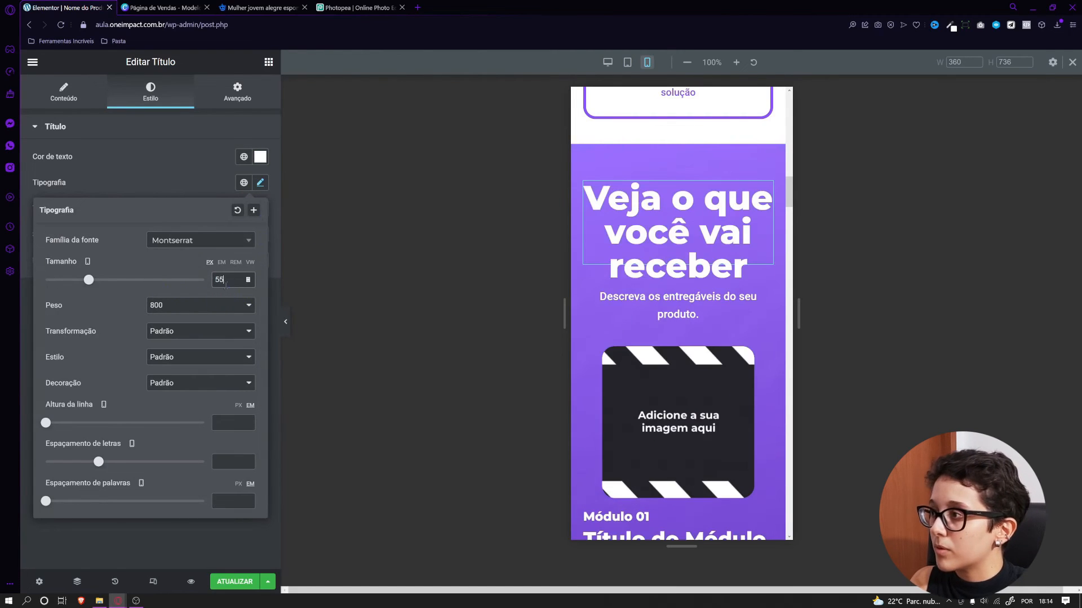
text(22)
Set the mobile font size of the "Descreva os entregáveis do seu produto" text to 16 px
click(678, 227)
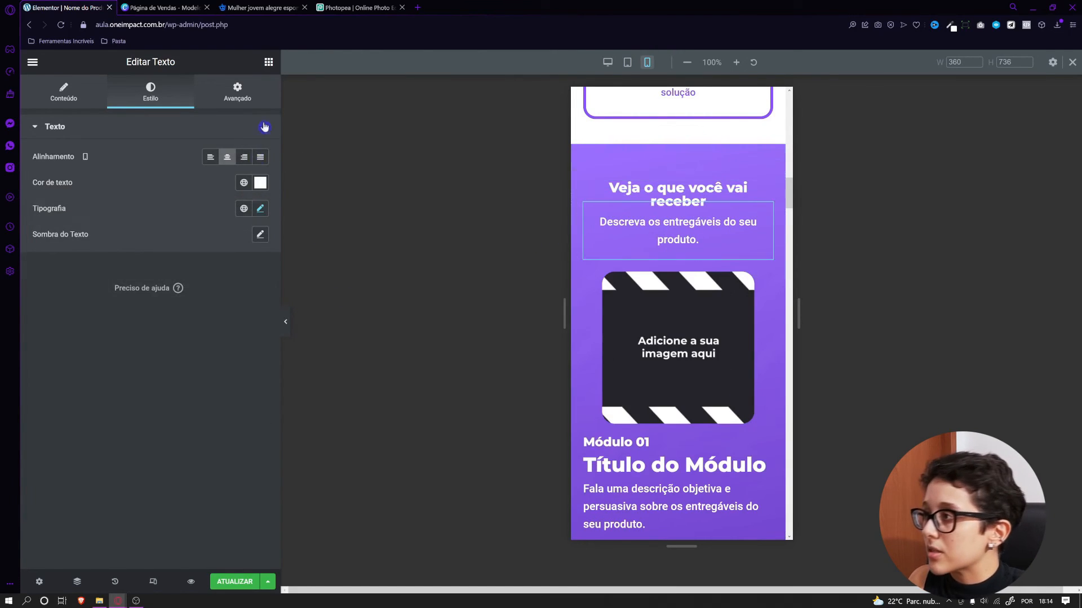
click(260, 209)
text(16)
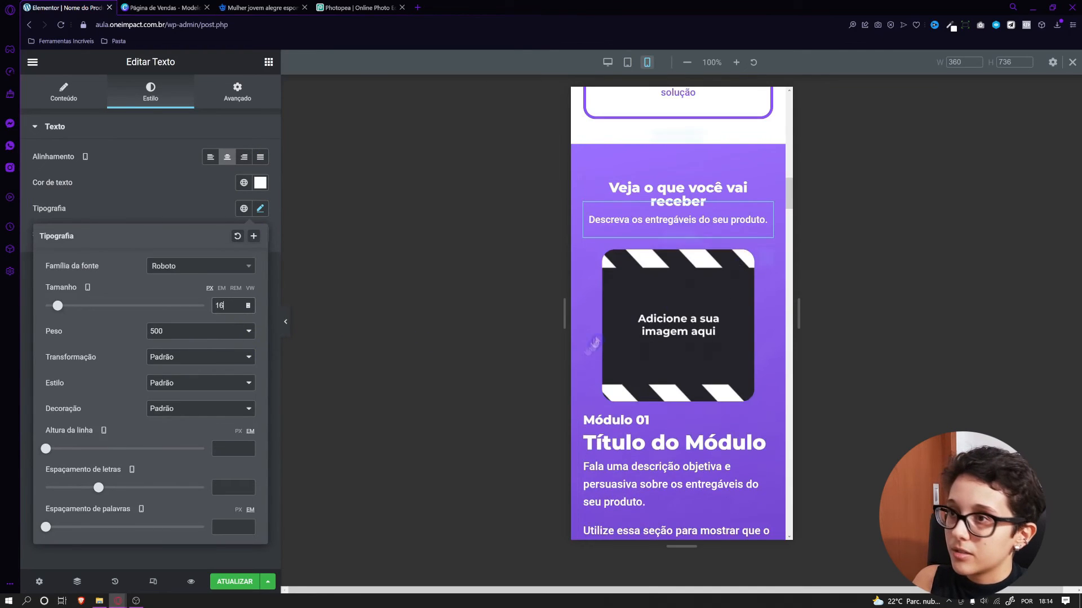
Set the "Módulo 01" label's mobile font size to 20 px and centre it
scroll(639, 369, down, 2)
click(633, 332)
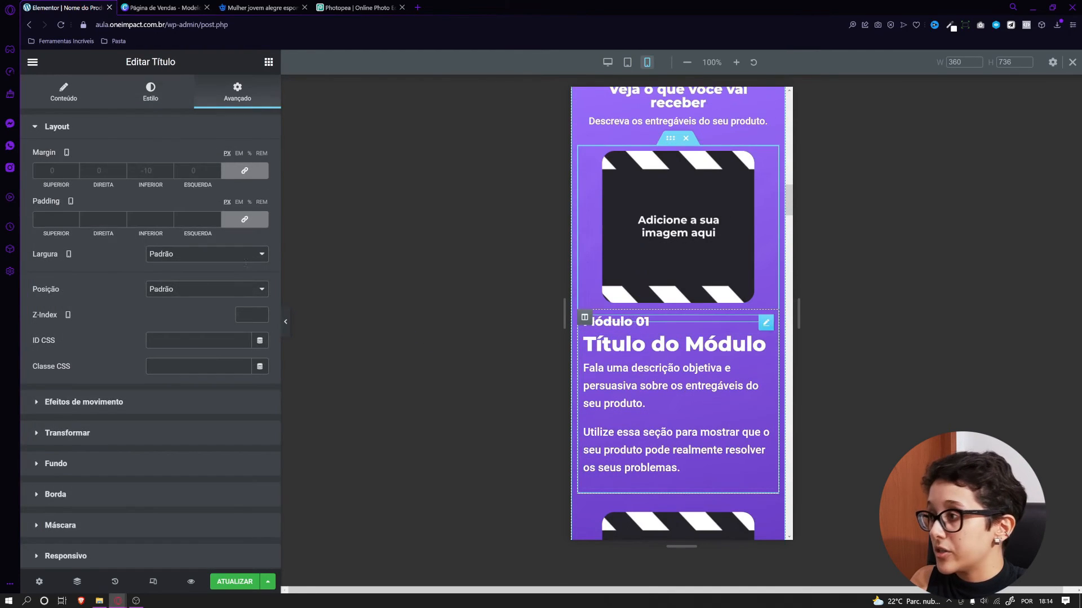
click(151, 93)
click(260, 183)
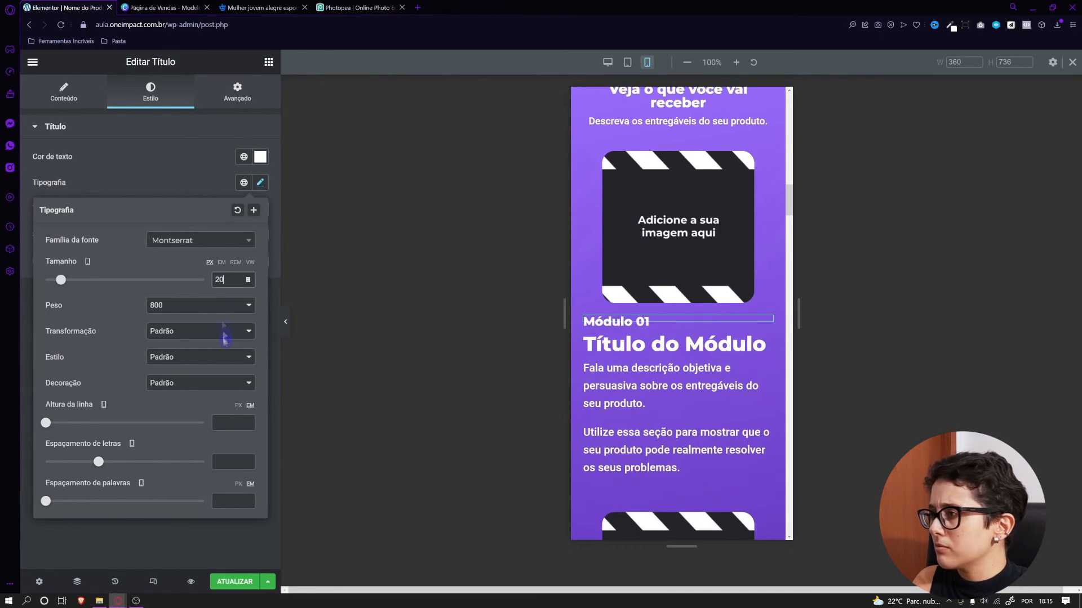
click(198, 189)
click(76, 103)
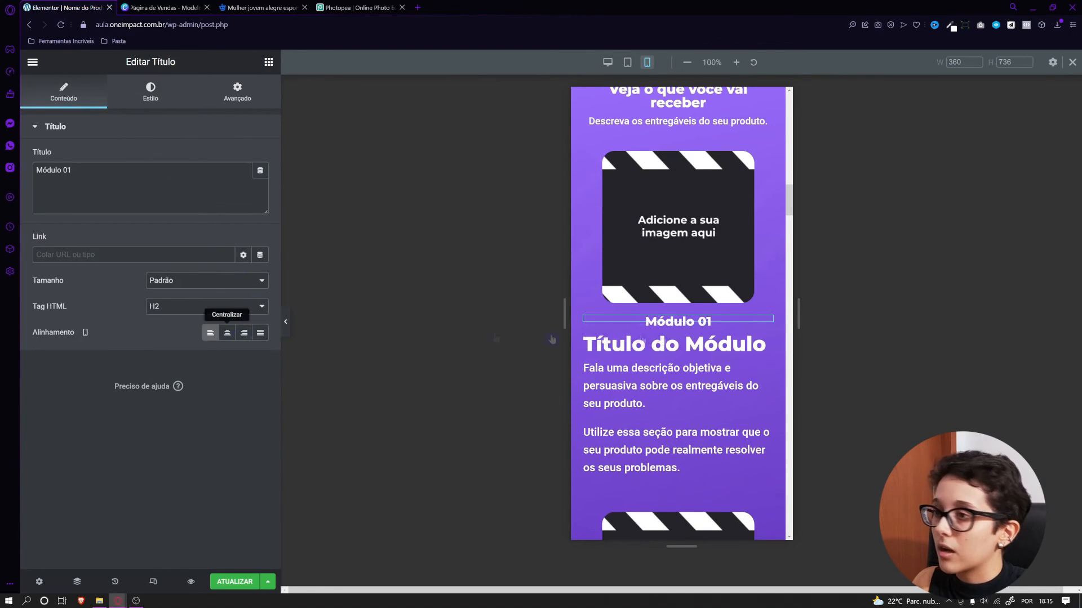
Set Módulo 01's "Título do Módulo" heading to 22 px on mobile and centre it
click(749, 344)
click(151, 91)
click(259, 182)
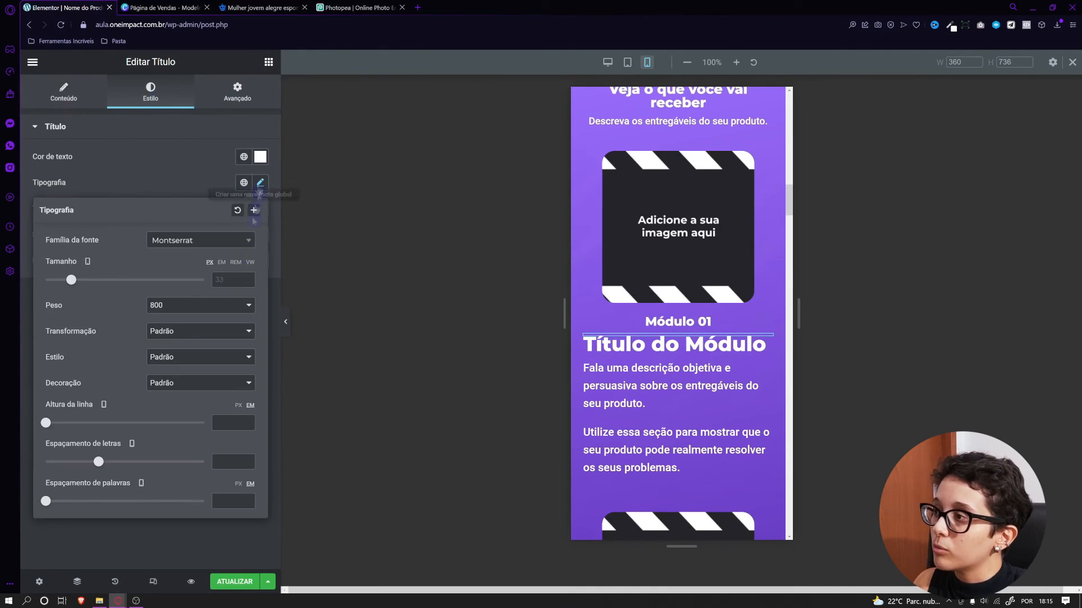
text(22)
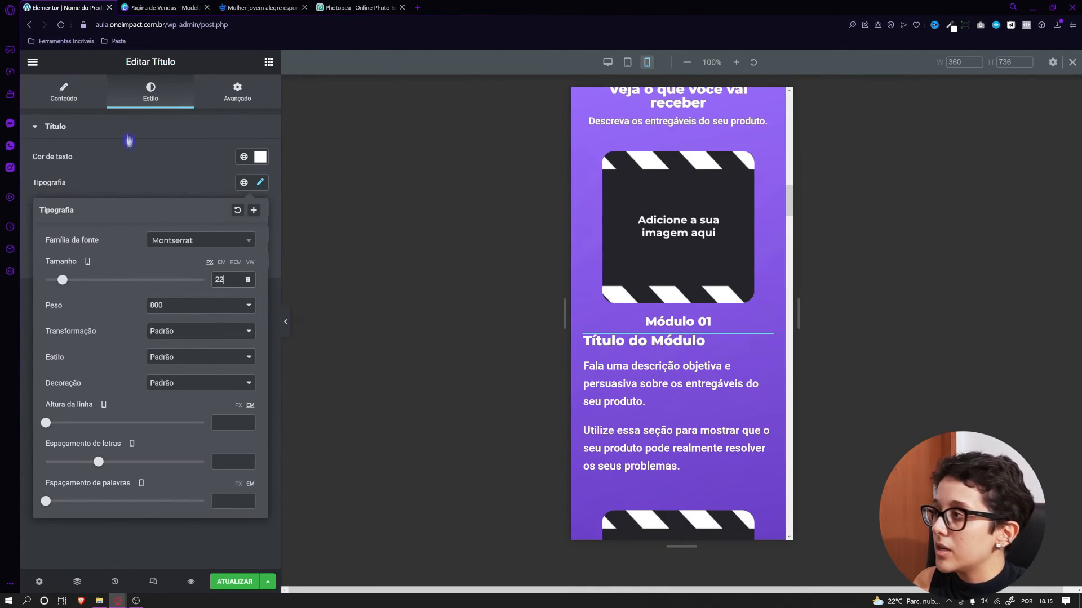
click(129, 141)
click(76, 107)
click(227, 336)
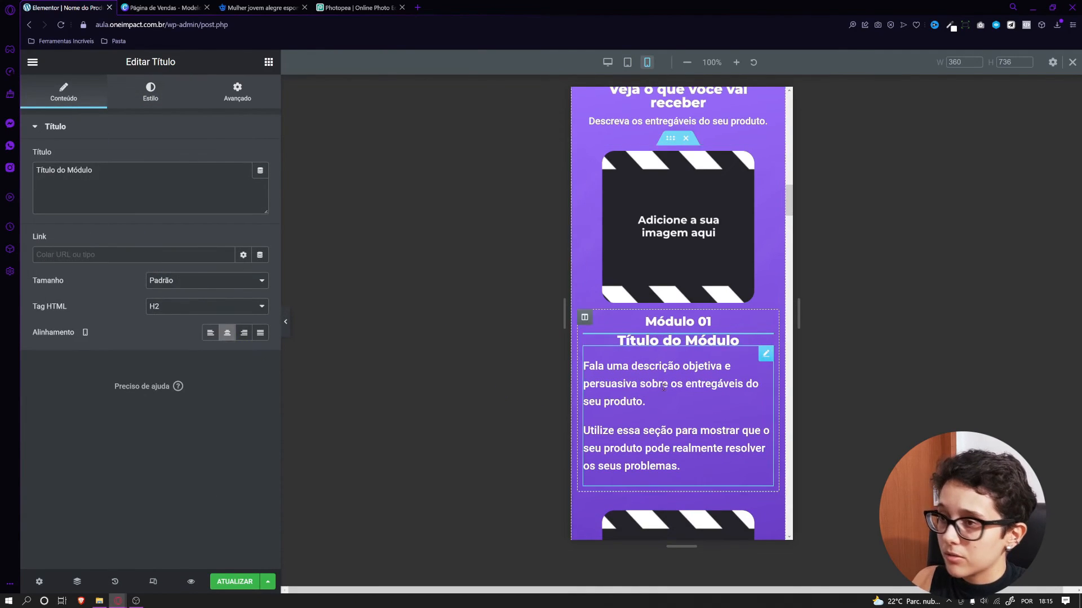
Set the Módulo 01 description's mobile font size to 16 px
click(664, 389)
click(150, 91)
click(259, 209)
click(231, 305)
text(16)
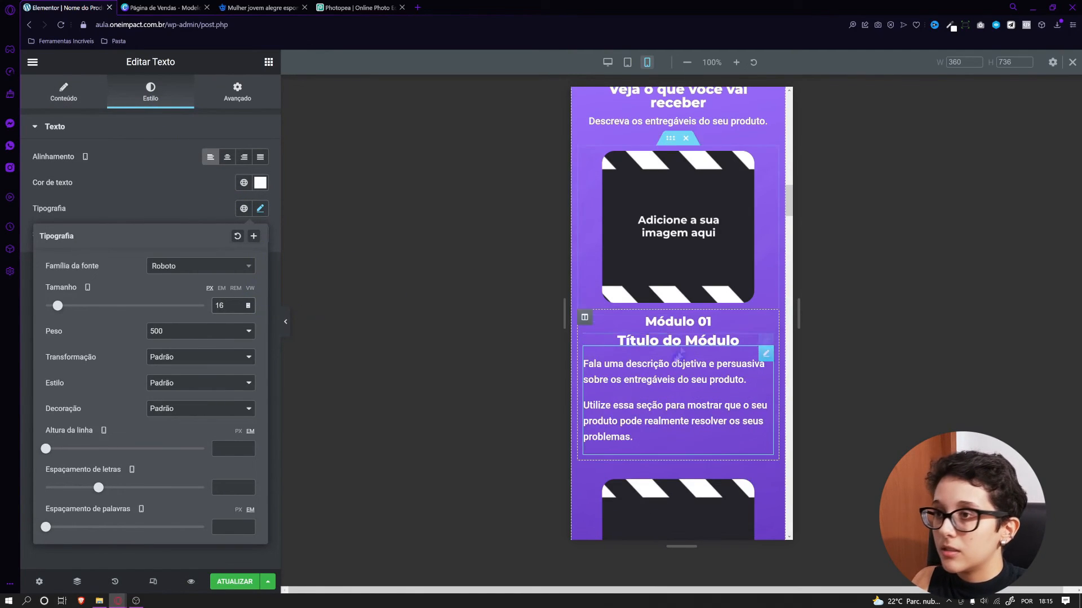
Reduce the "Módulo 01" label's mobile font size to 16 px
scroll(668, 408, up, 1)
click(673, 367)
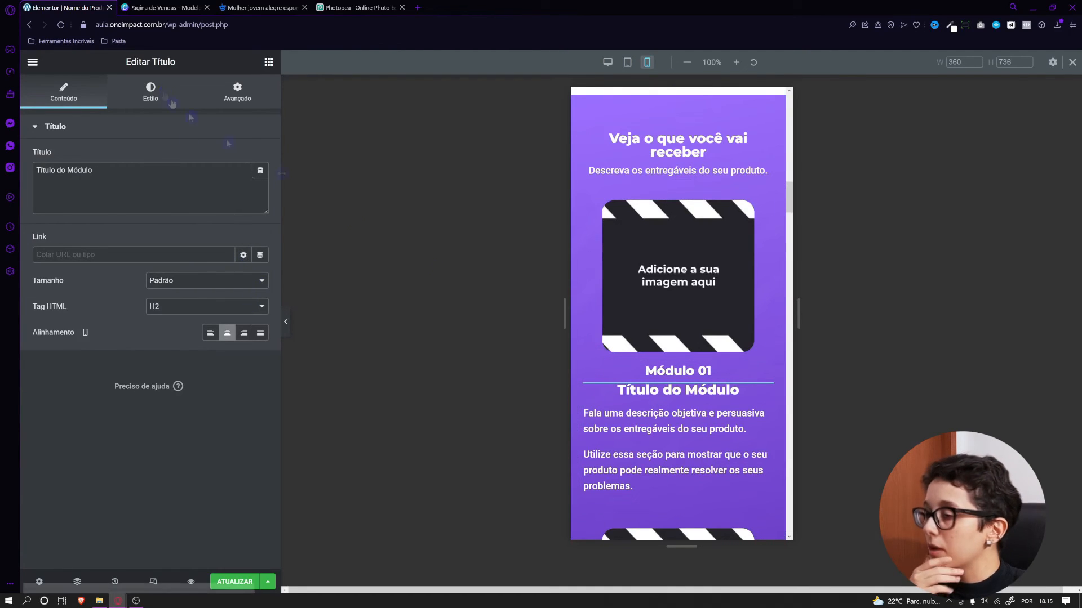
click(150, 92)
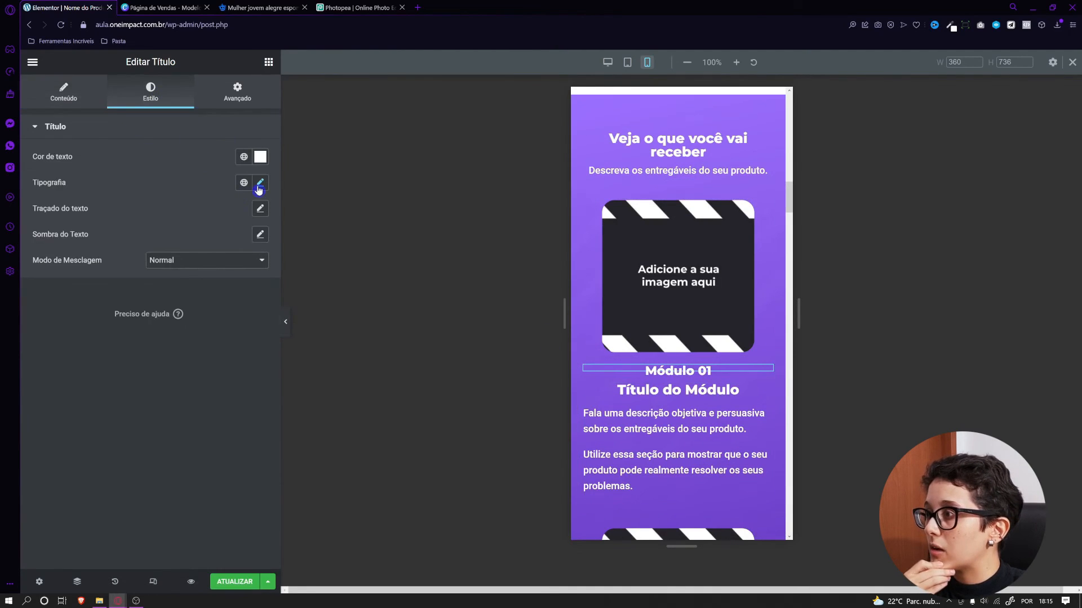
click(259, 182)
click(248, 282)
click(248, 282)
click(249, 281)
click(248, 282)
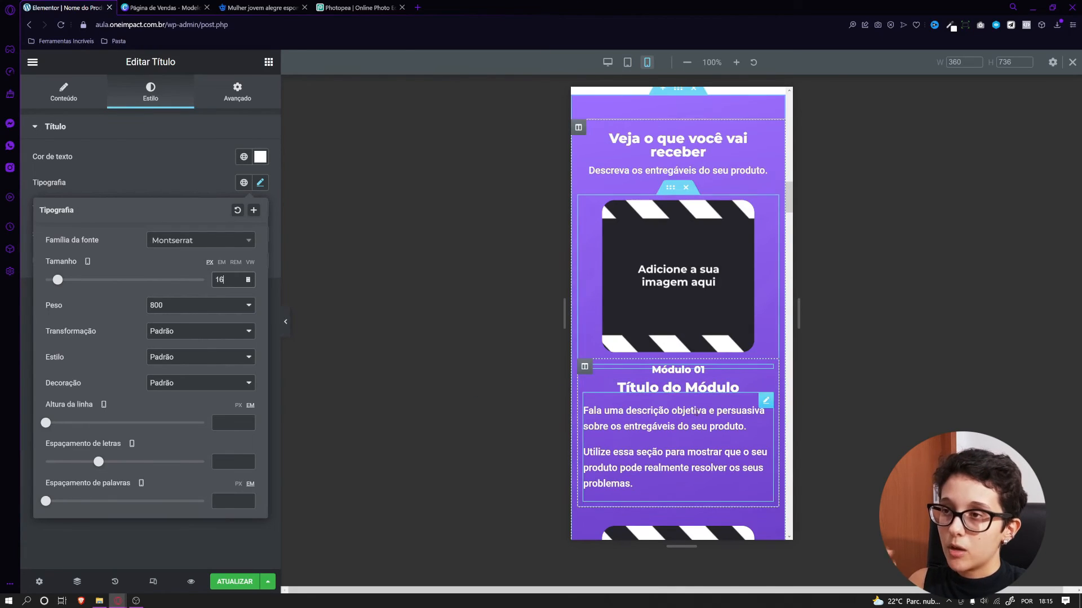
Compare the three modules' layout and text styling in the mobile and desktop previews
scroll(626, 445, down, 7)
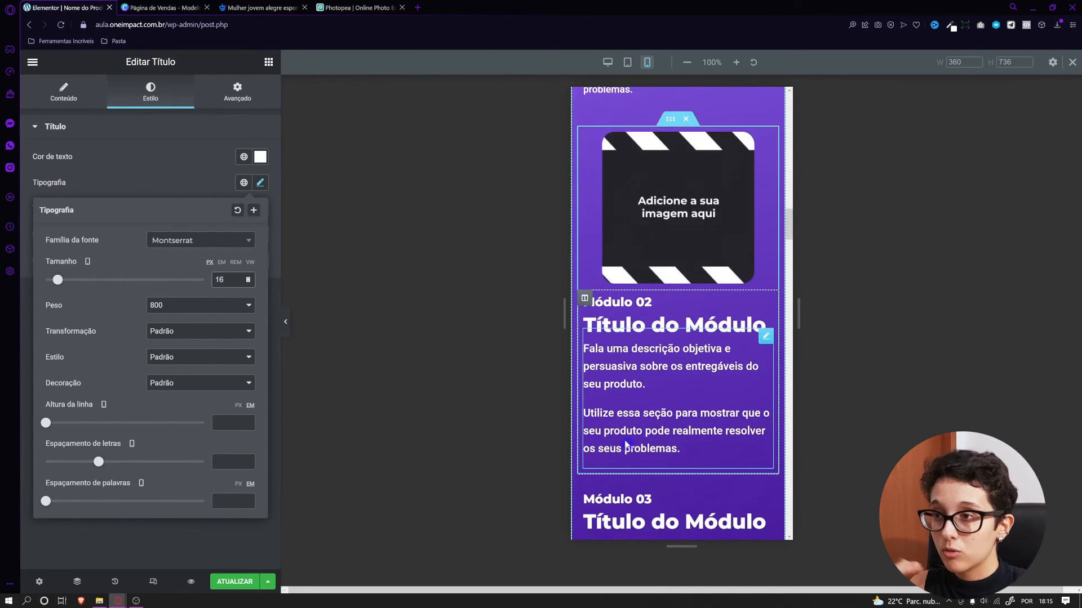
scroll(626, 445, up, 6)
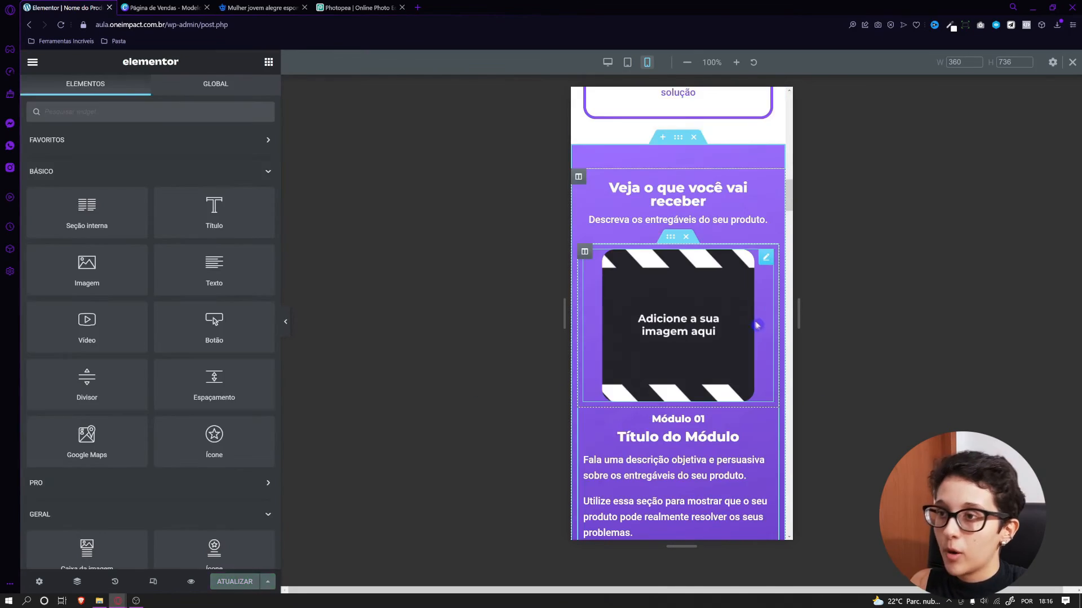
scroll(723, 388, down, 10)
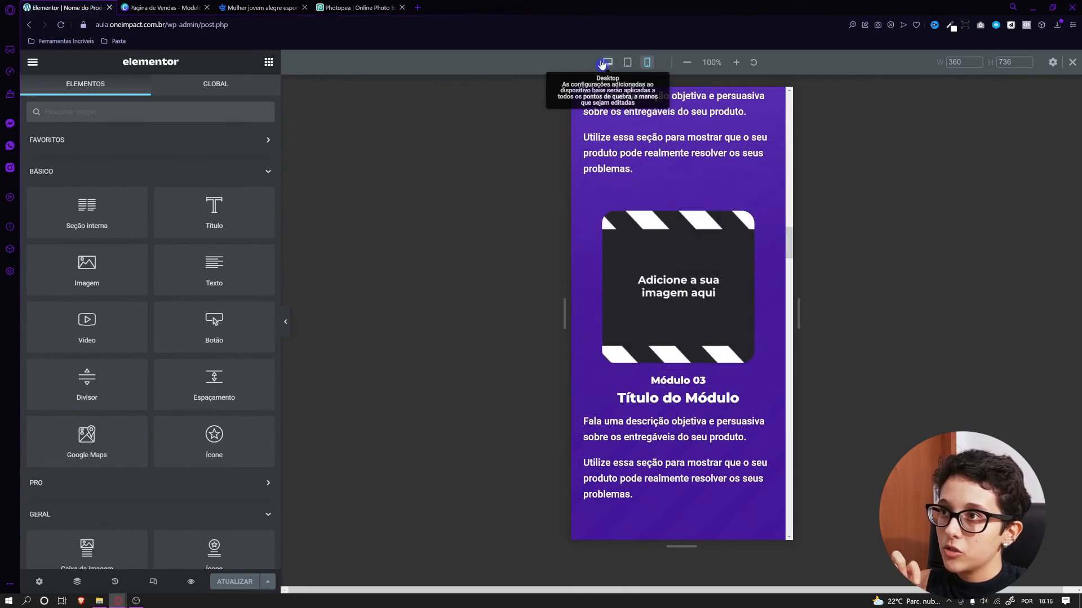
click(607, 62)
scroll(573, 311, down, 1)
scroll(573, 312, up, 12)
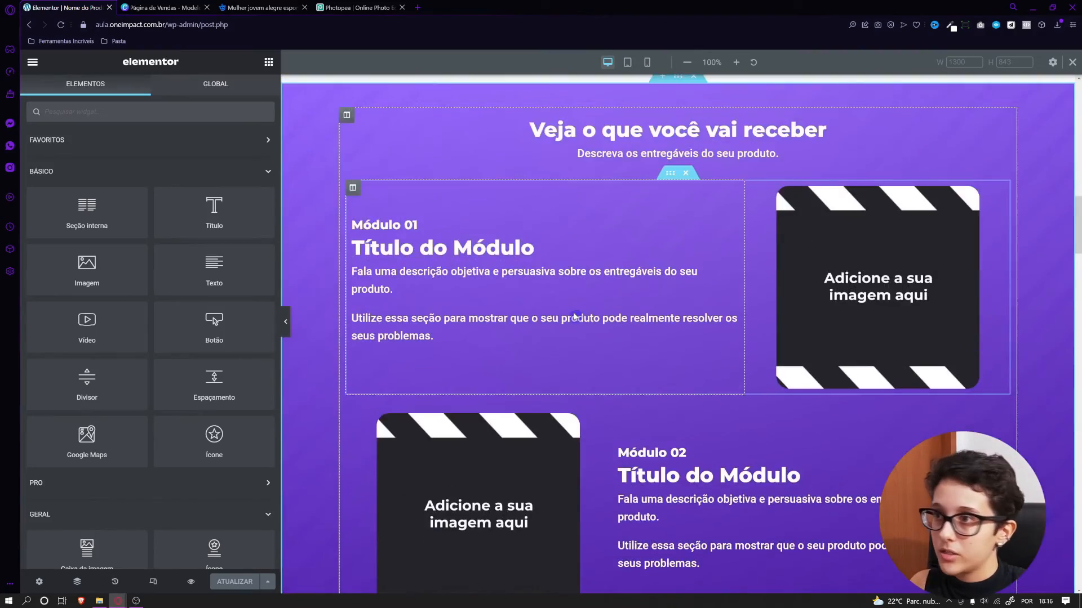
scroll(573, 311, down, 4)
scroll(619, 282, up, 4)
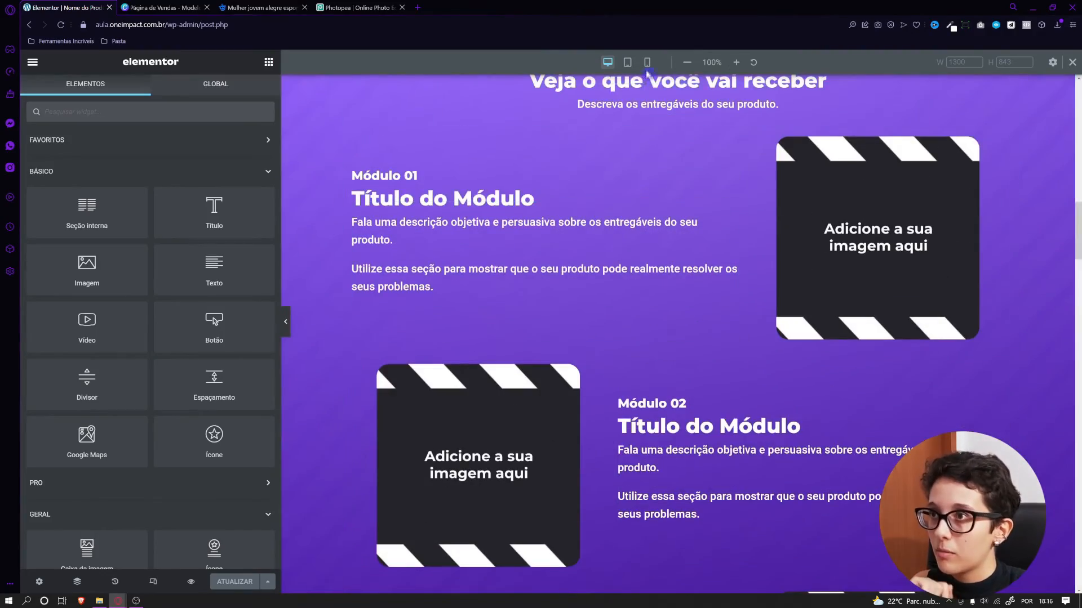
click(647, 62)
Reduce the "Depoimentos" heading's mobile font size to match the other section headings
scroll(699, 375, down, 6)
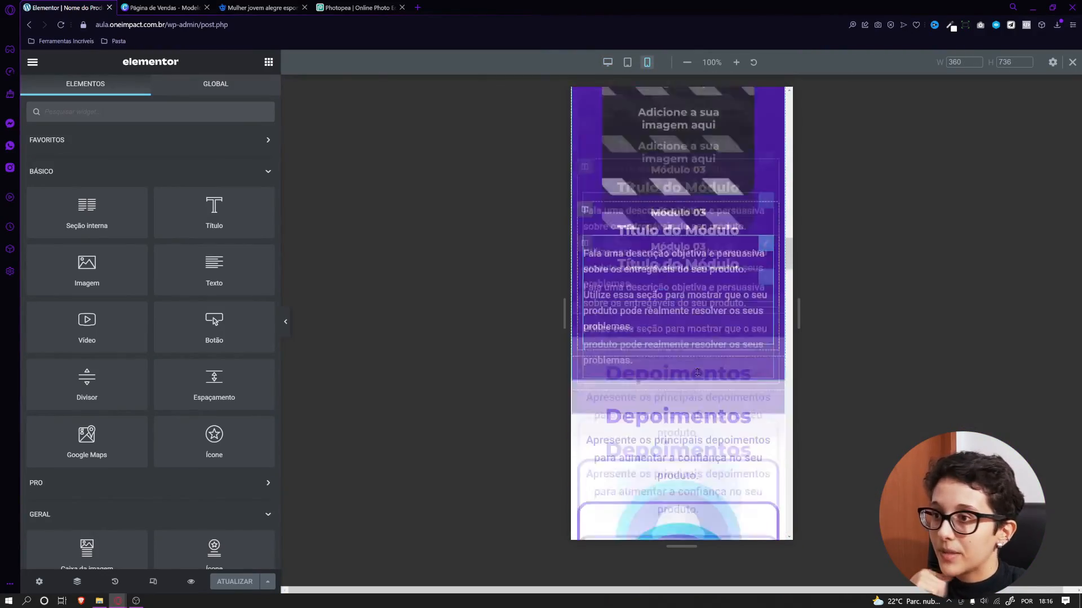
scroll(699, 376, down, 5)
scroll(666, 451, up, 3)
scroll(666, 451, up, 1)
click(678, 189)
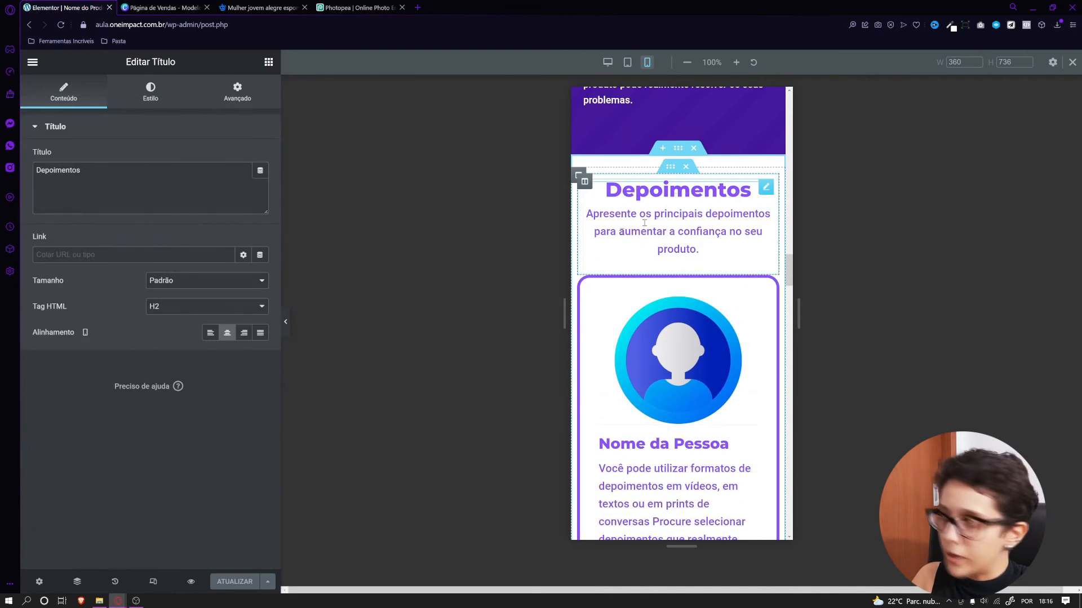
click(169, 101)
click(260, 183)
click(232, 279)
text(2)
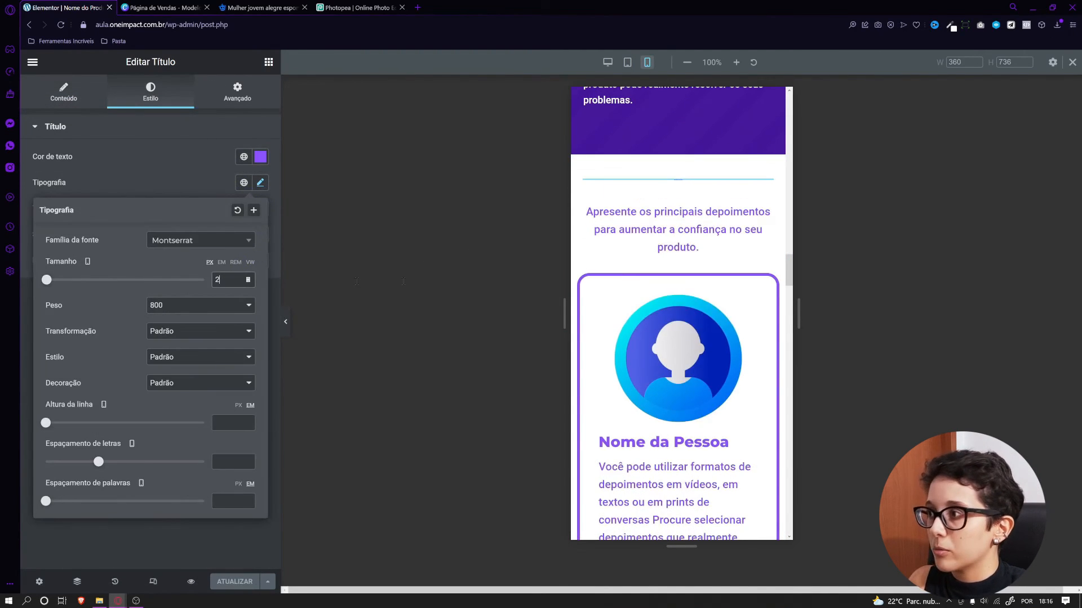
Set the mobile font size of the description under "Depoimentos" to 16 px
click(633, 231)
click(151, 93)
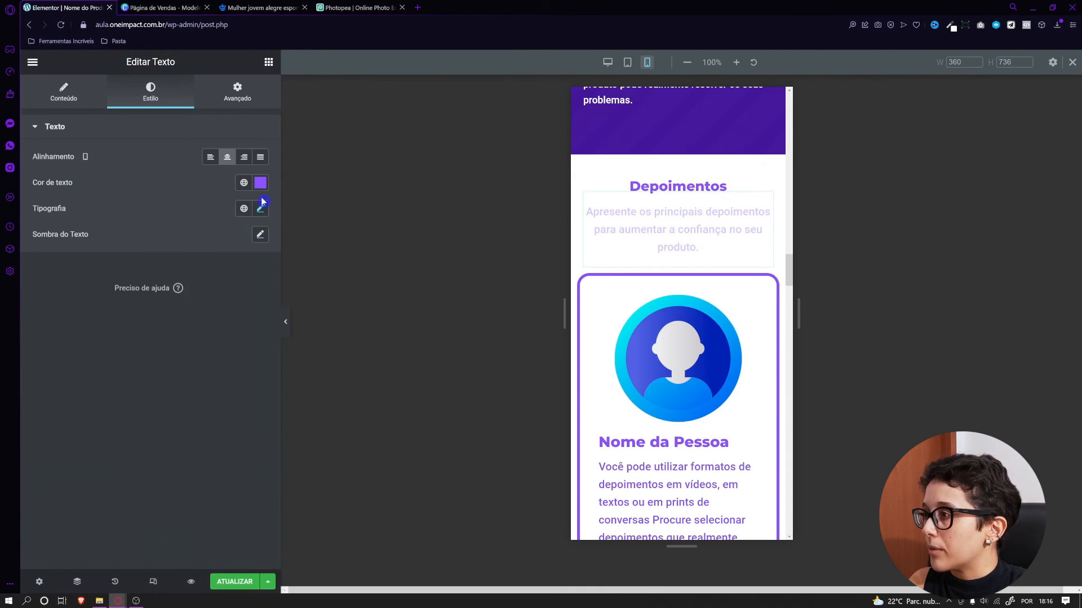
click(261, 208)
text(24)
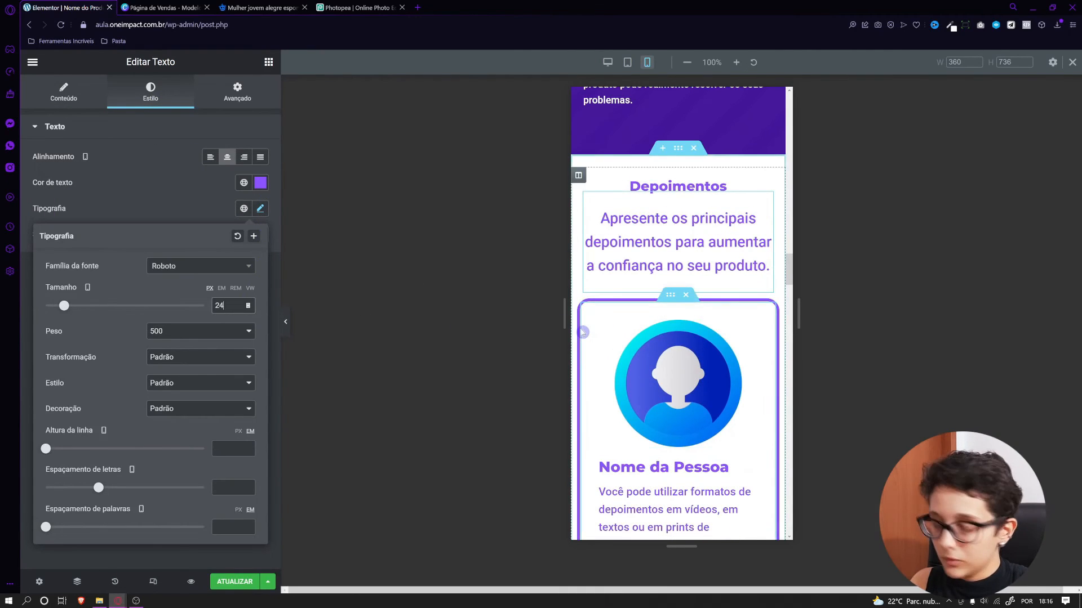
text(16)
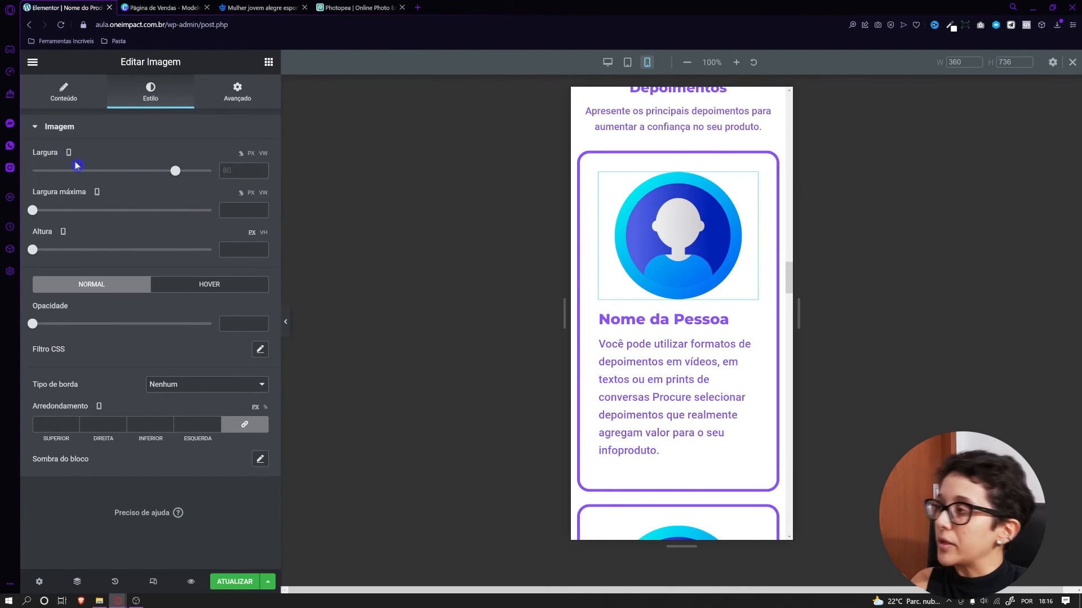
In the first testimonial card, narrow the image to 30% width and make the "Nome da Pessoa" title 22 px and centred
drag(171, 175, 84, 177)
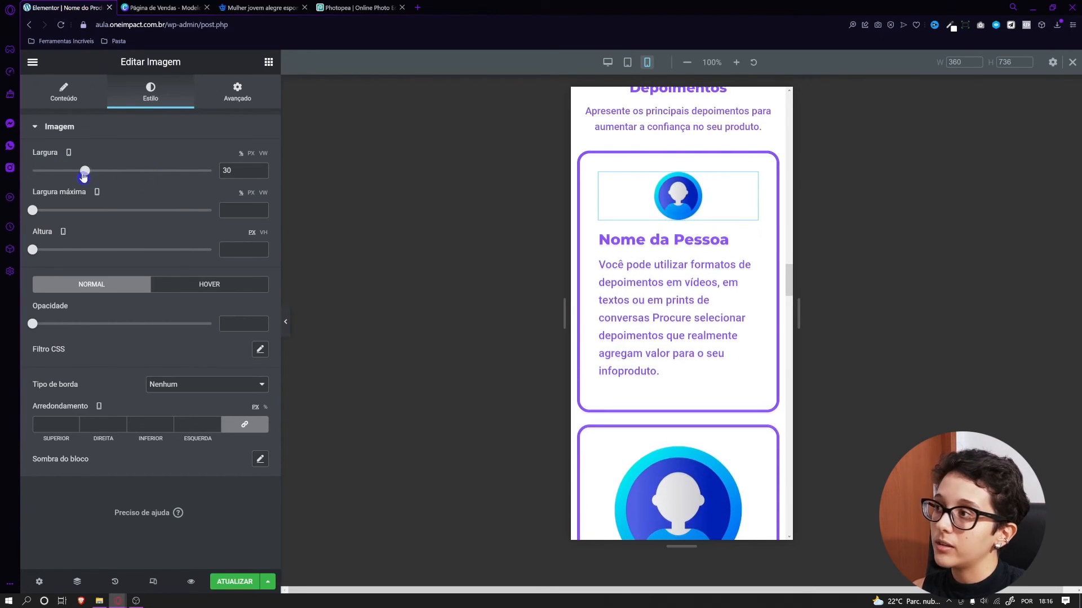
click(679, 242)
click(259, 183)
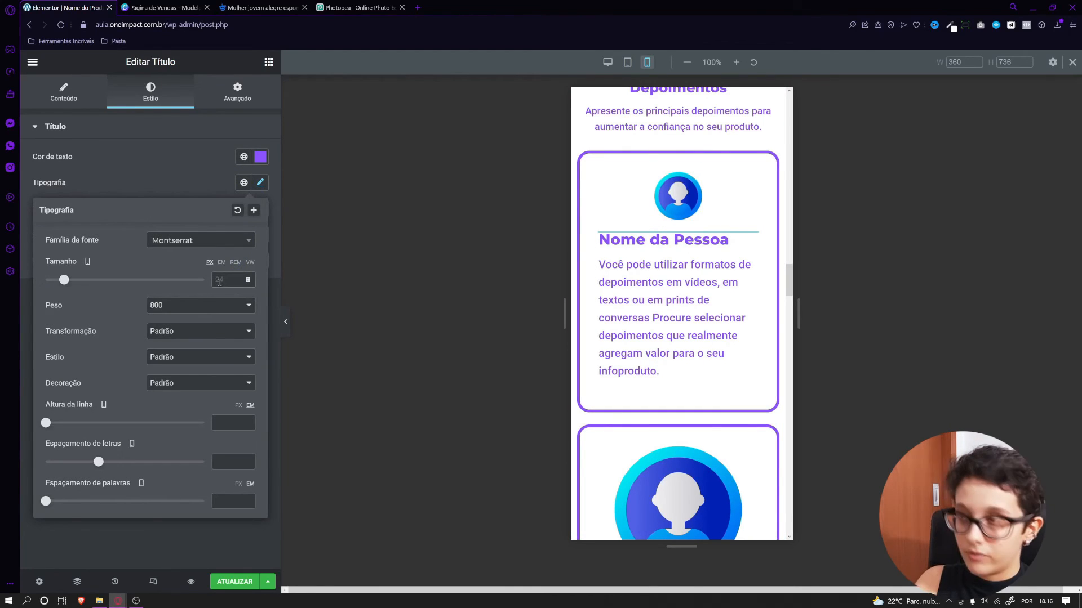
text(22)
click(65, 102)
Centre the first testimonial card's text and set its mobile font size to 16 px
click(700, 283)
click(169, 100)
click(227, 158)
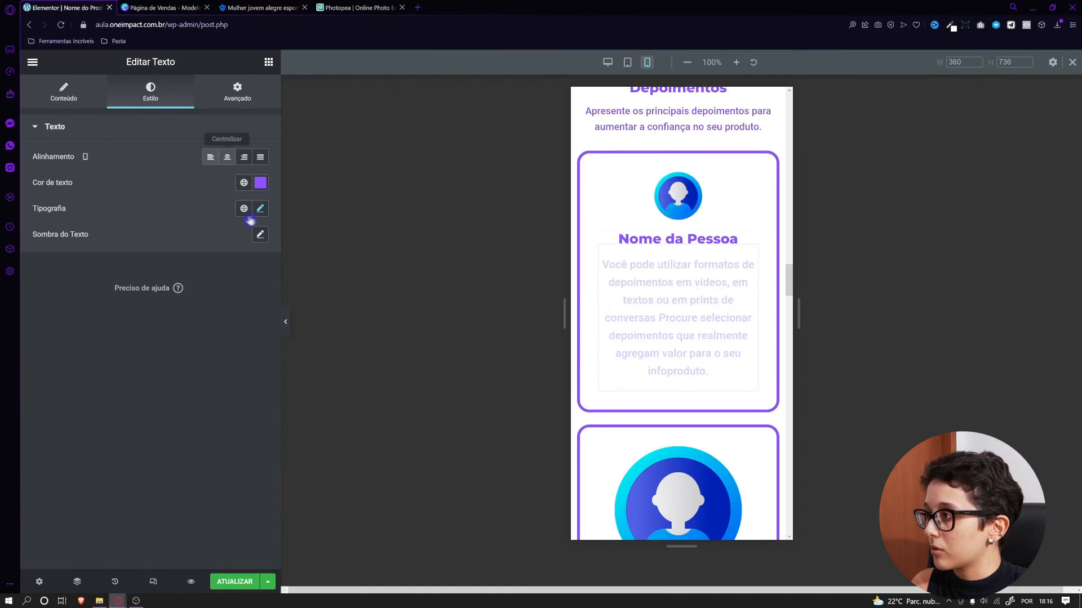
click(260, 208)
click(229, 305)
text(14)
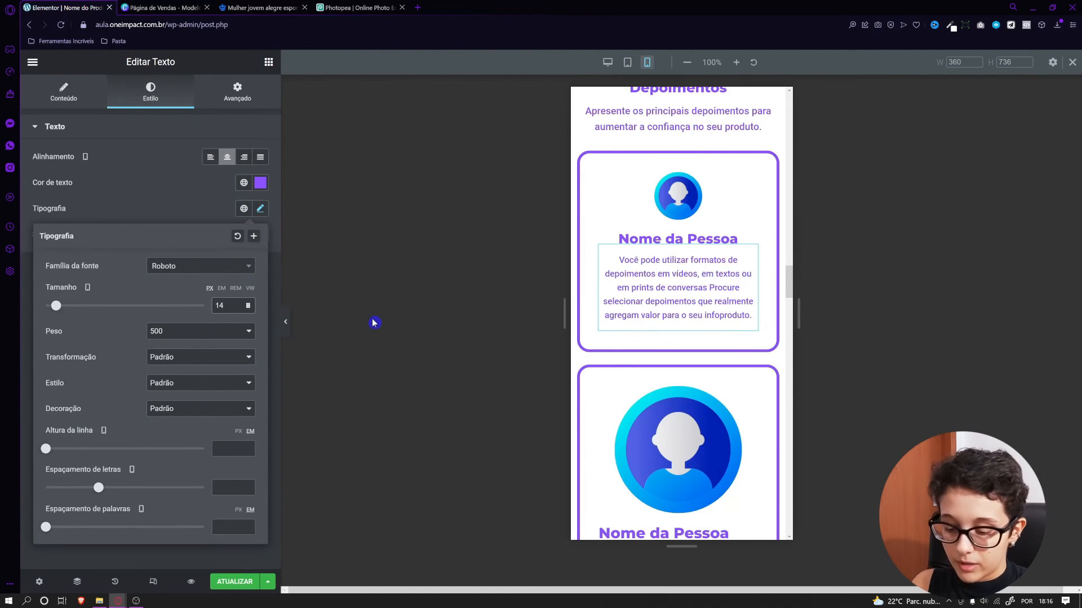
key(BackSpace)
text(6)
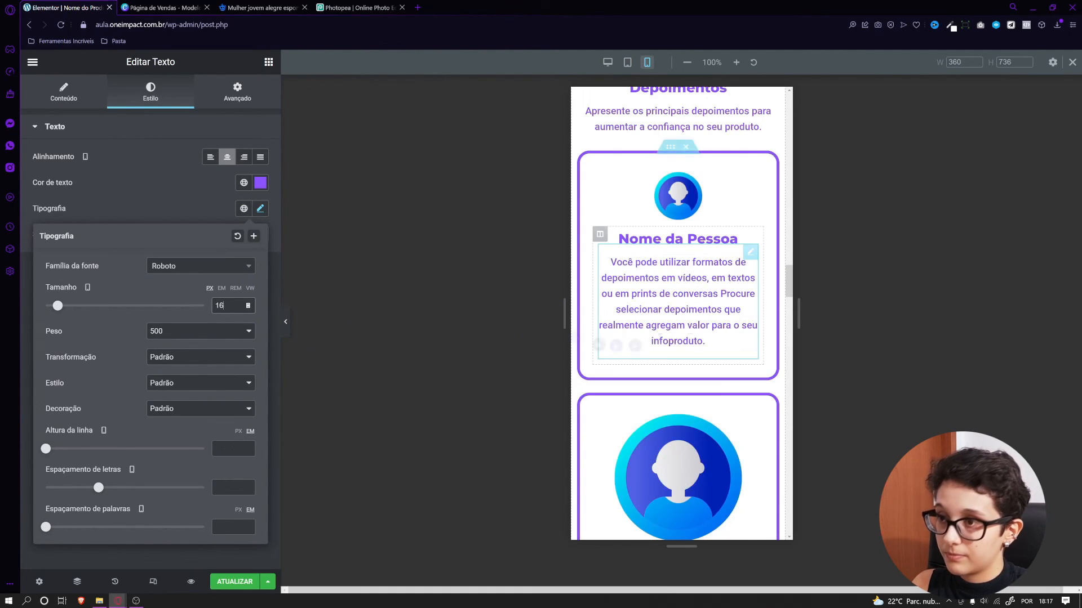
Copy the first testimonial card's centred 16 px text and paste its style onto the text of the other two cards
right_click(701, 297)
click(738, 350)
scroll(704, 349, down, 3)
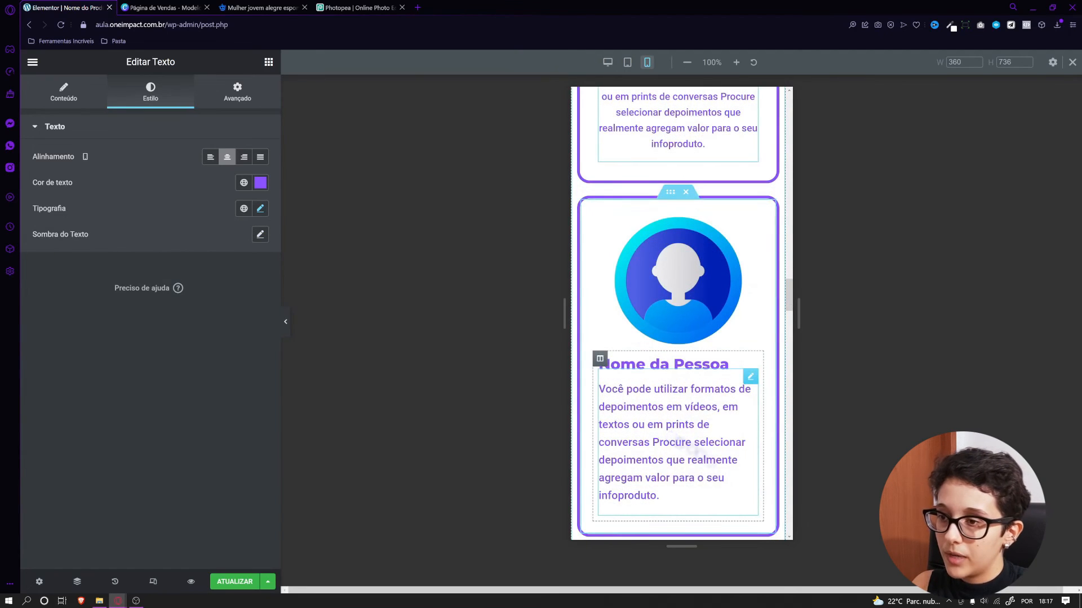
right_click(673, 412)
click(737, 492)
scroll(685, 463, down, 5)
right_click(674, 412)
click(726, 496)
scroll(659, 474, up, 2)
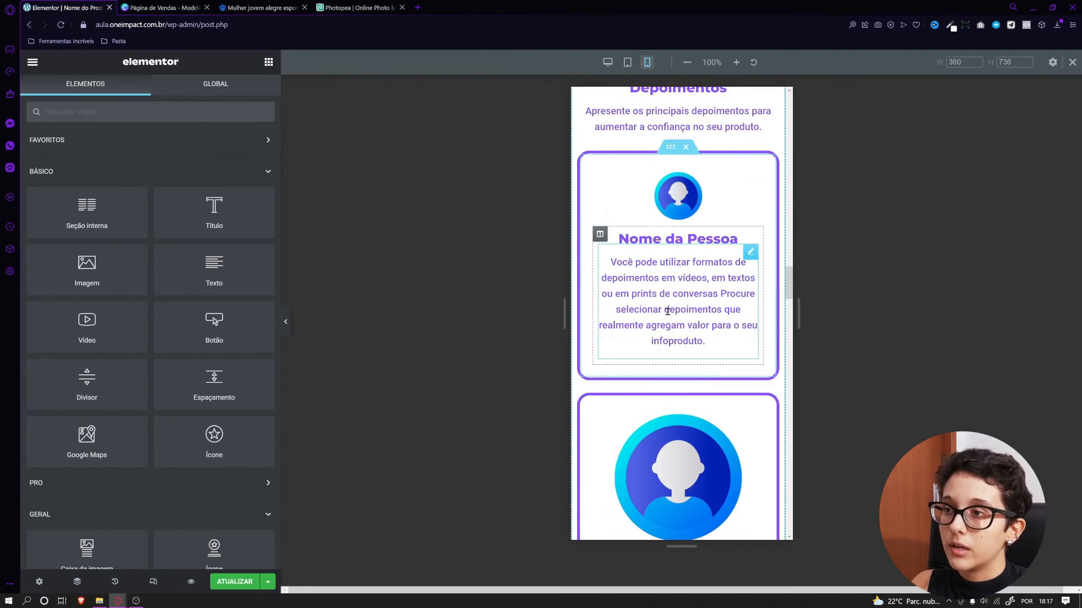
Compare left and centred alignment for the first testimonial card's text on mobile, and keep it left-aligned
click(667, 311)
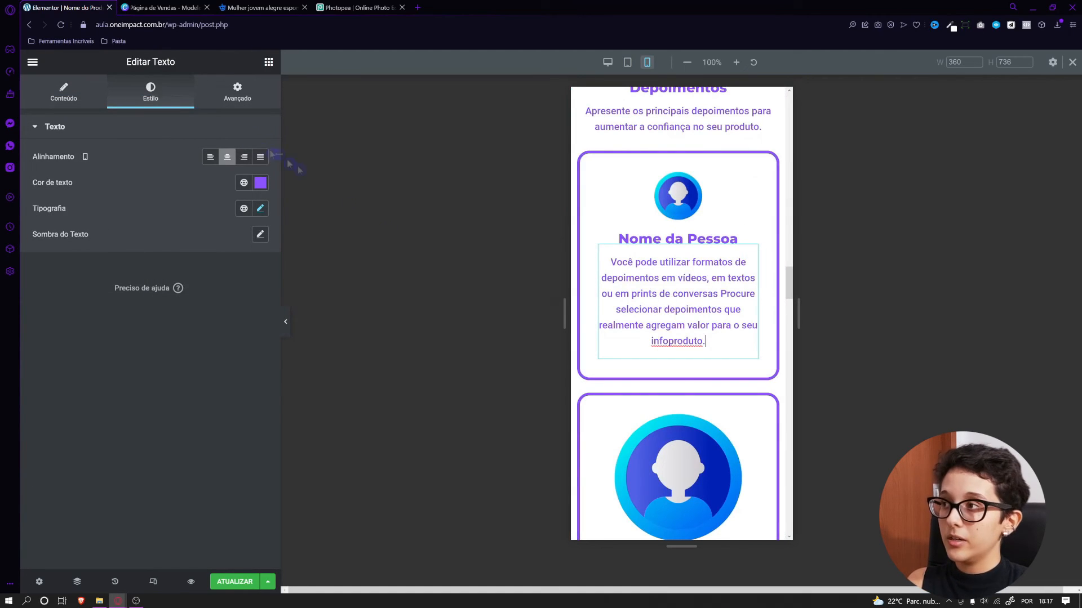
click(214, 161)
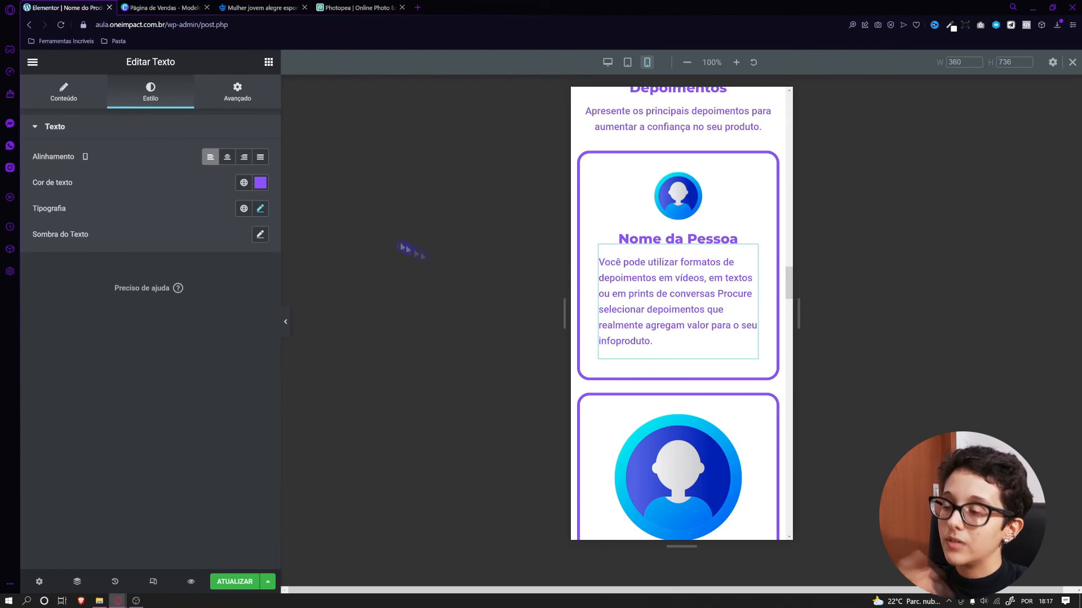
click(227, 157)
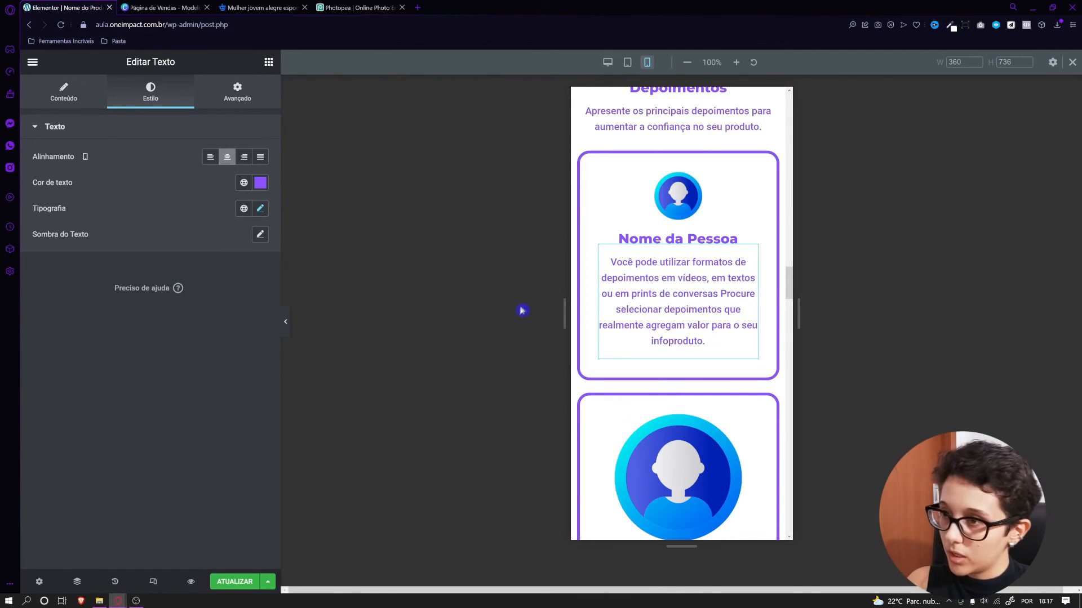
click(211, 157)
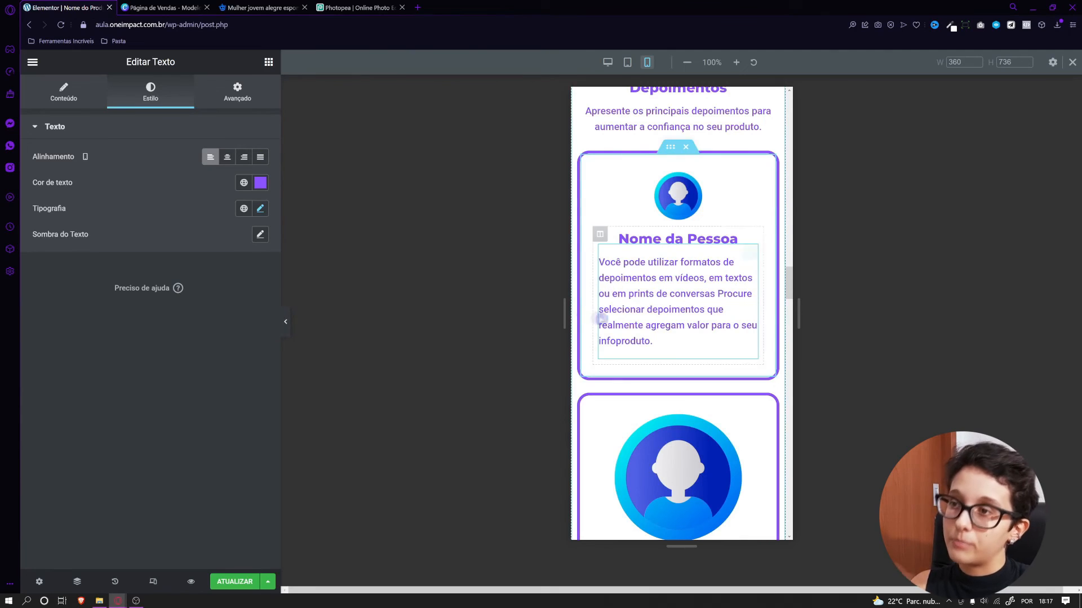
Paste the first card's left-aligned text style onto the text of the second and third testimonial cards
scroll(682, 355, down, 3)
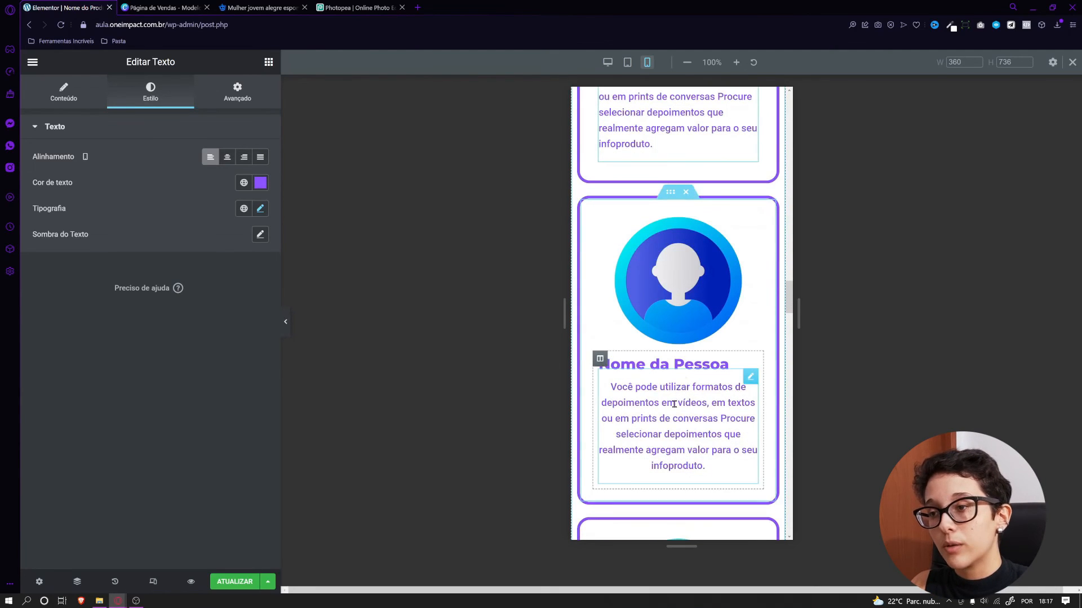
right_click(674, 404)
click(712, 493)
right_click(666, 411)
click(715, 492)
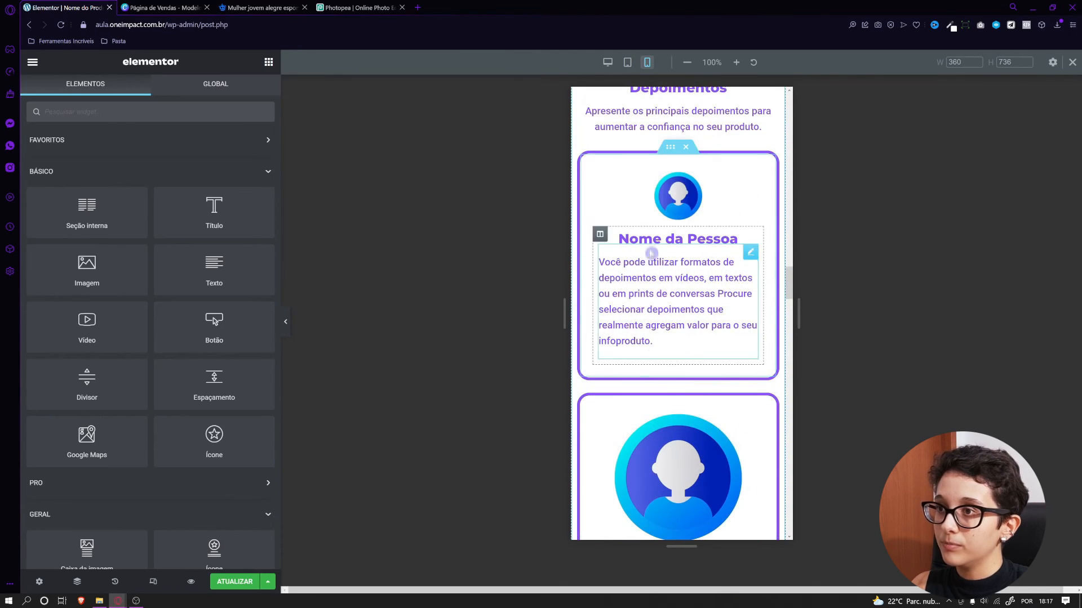
Copy the first card's "Nome da Pessoa" title and paste its style onto the titles of the second and third testimonial cards
right_click(655, 249)
click(693, 301)
scroll(693, 301, down, 4)
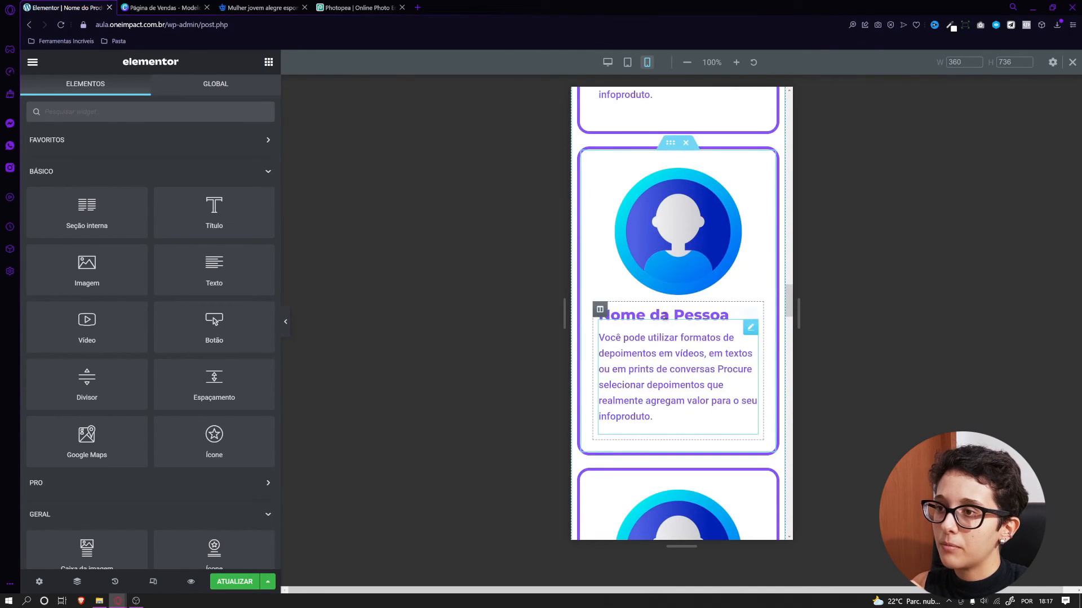
right_click(674, 319)
click(709, 401)
scroll(713, 417, down, 3)
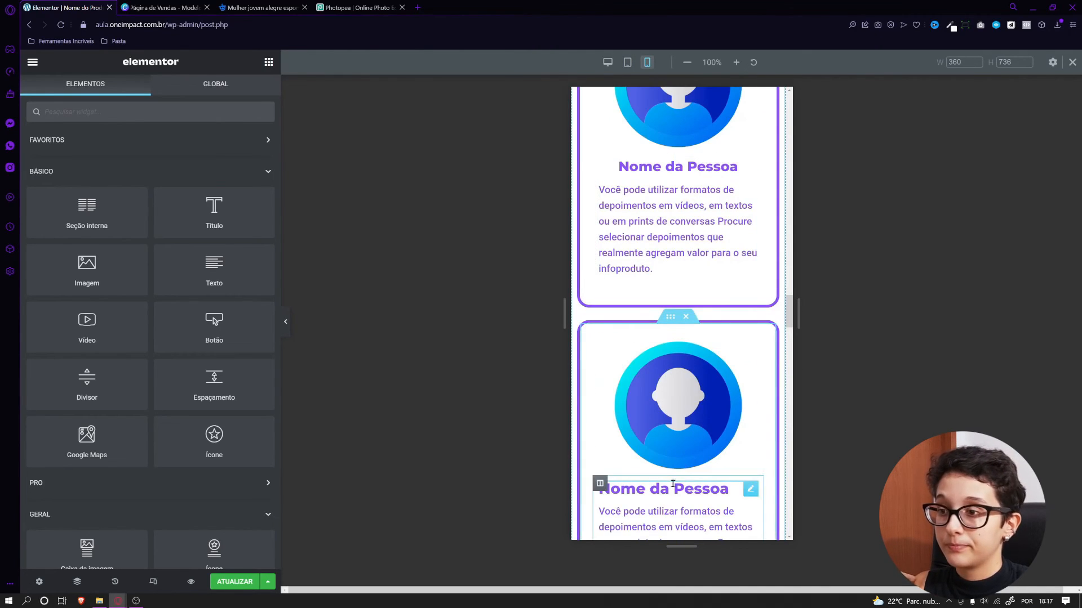
right_click(726, 491)
click(727, 491)
Copy the first testimonial card's image and paste its style onto the images of the second and third cards
scroll(715, 422, up, 4)
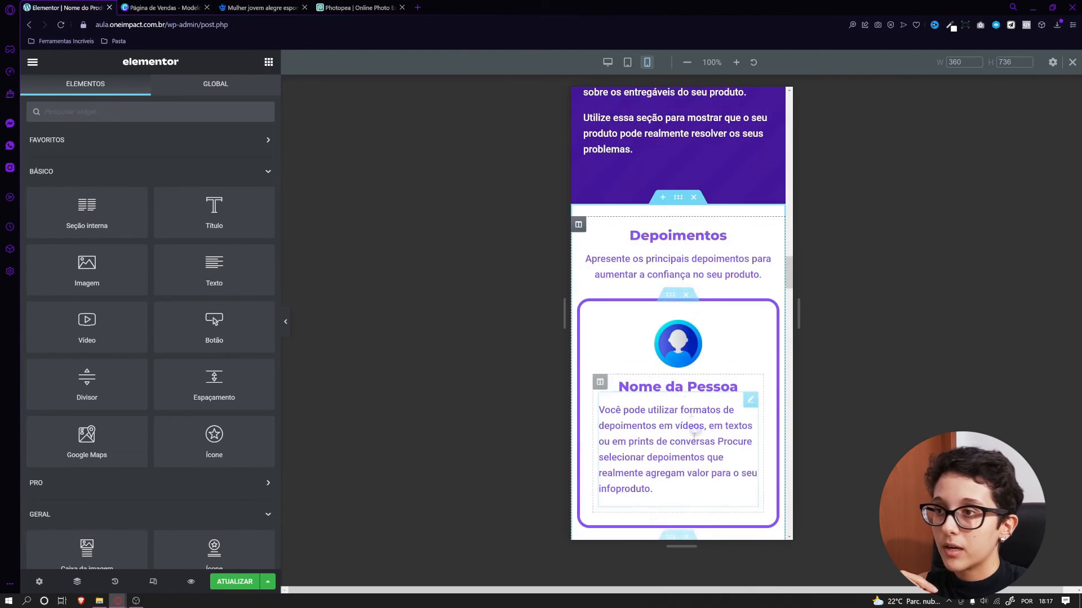
right_click(715, 392)
click(715, 393)
scroll(715, 392, down, 4)
right_click(685, 365)
click(725, 449)
scroll(678, 445, down, 4)
right_click(668, 422)
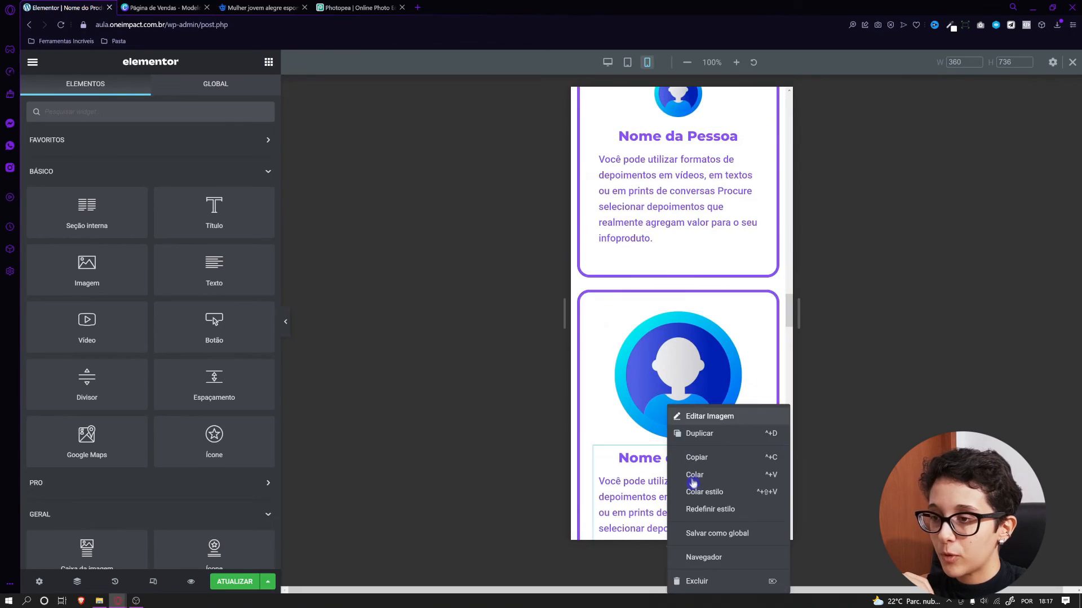
click(693, 490)
scroll(675, 393, up, 1)
scroll(674, 393, up, 2)
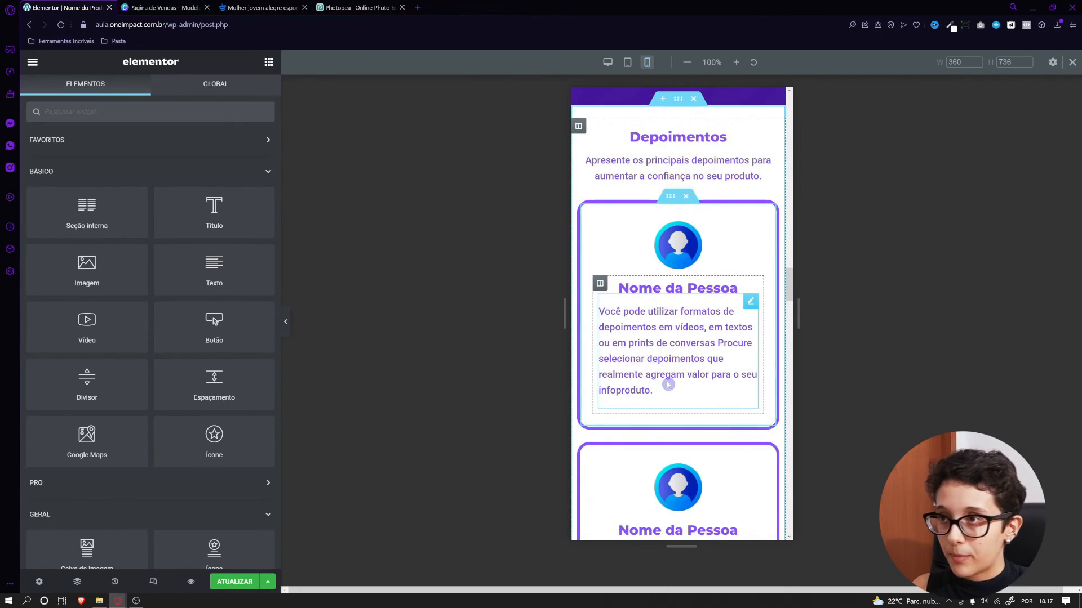
Set the mobile font size of the "Destaque os seus Bônus" heading to 22 px and its description to 16 px
scroll(668, 385, down, 10)
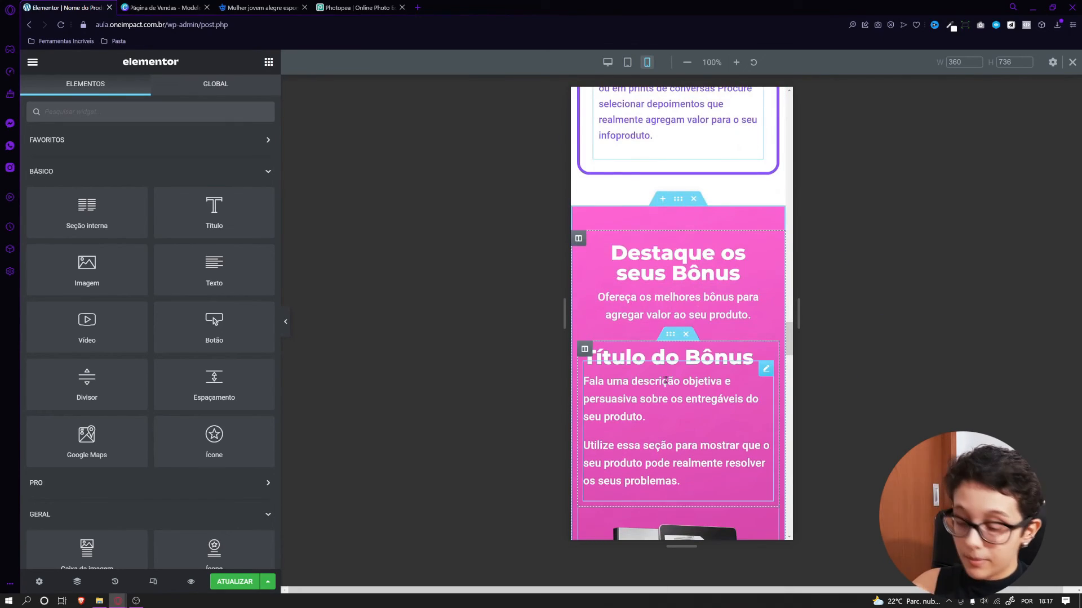
click(667, 256)
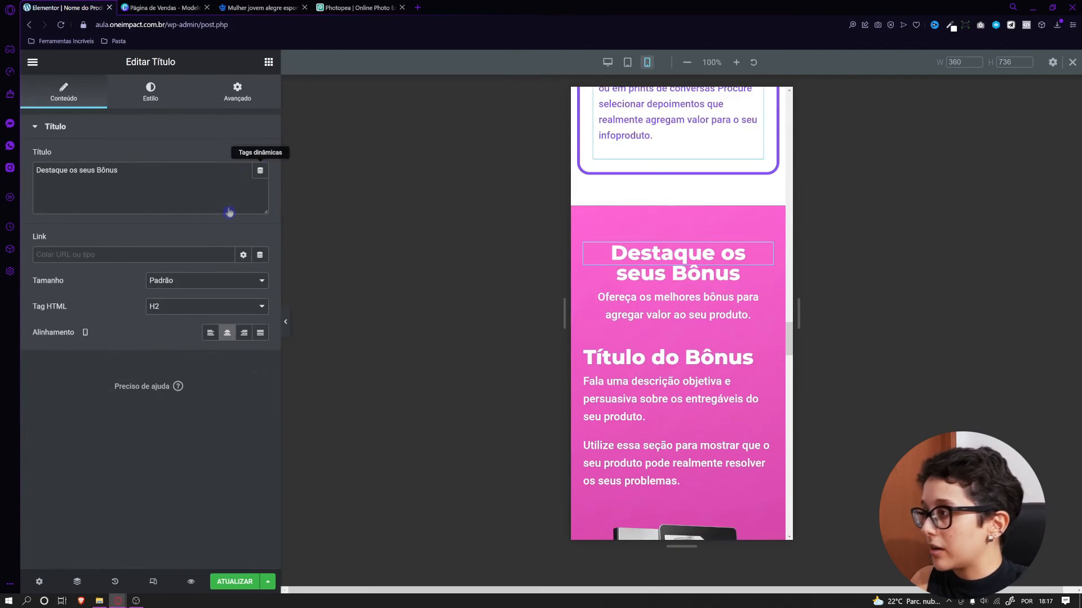
click(161, 89)
click(260, 183)
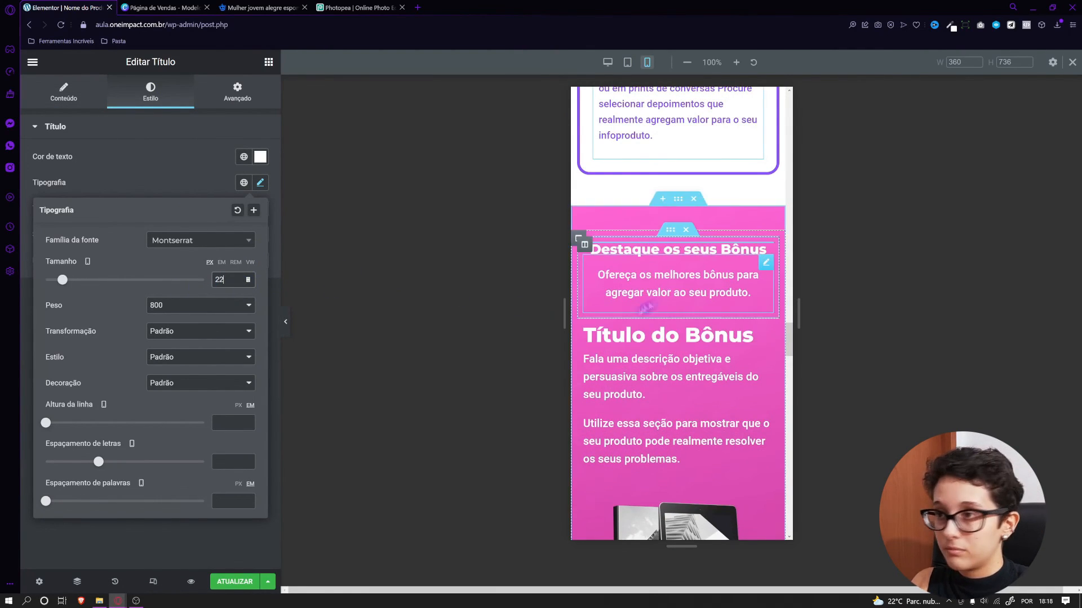
click(669, 299)
click(151, 91)
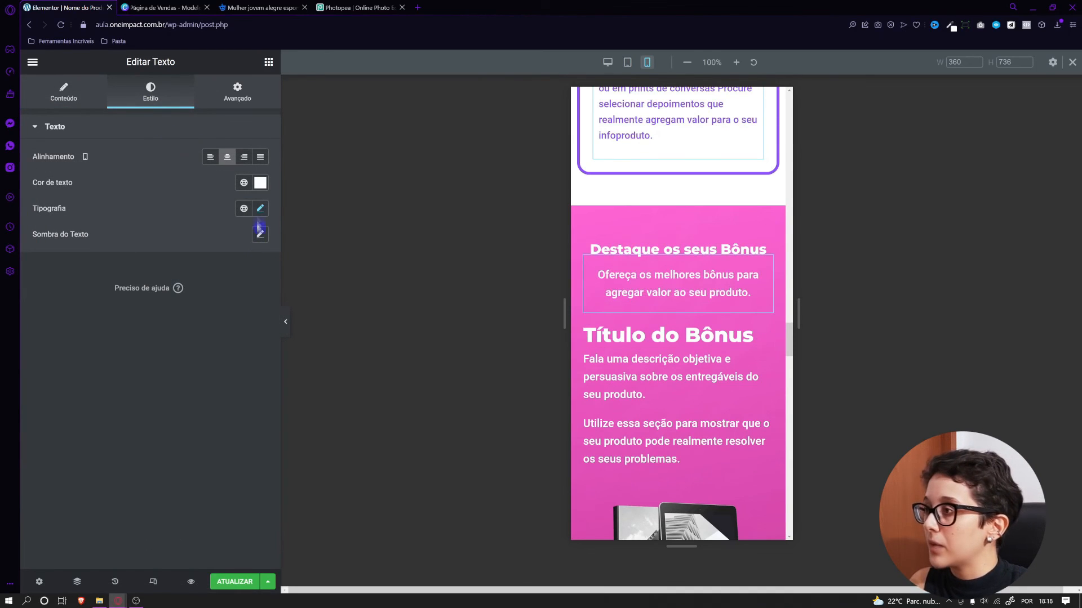
click(260, 210)
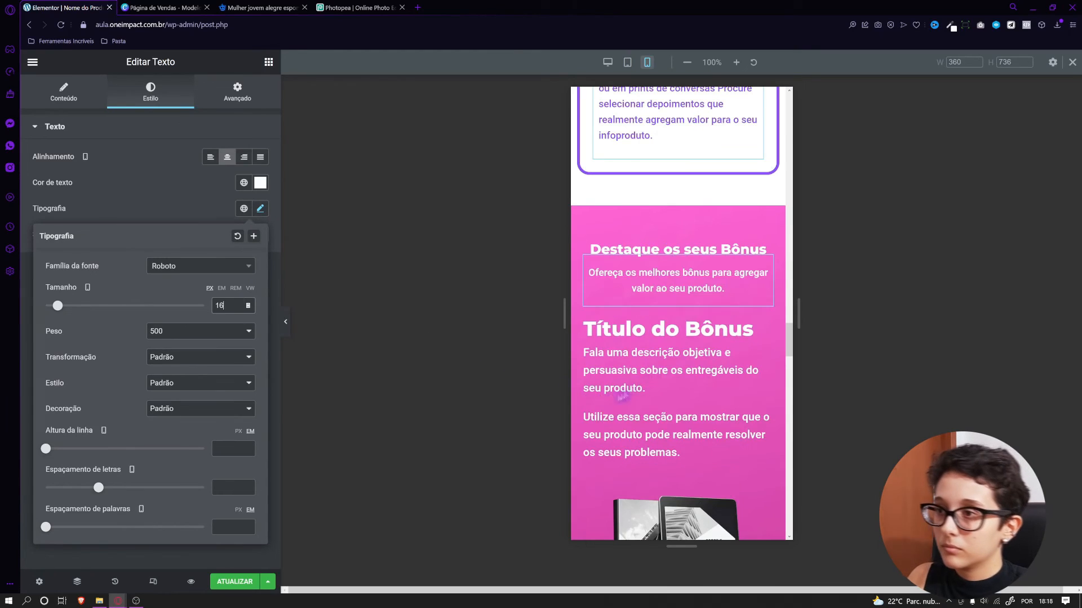
Reverse the column order on mobile for the inner section of the first bonus
click(676, 394)
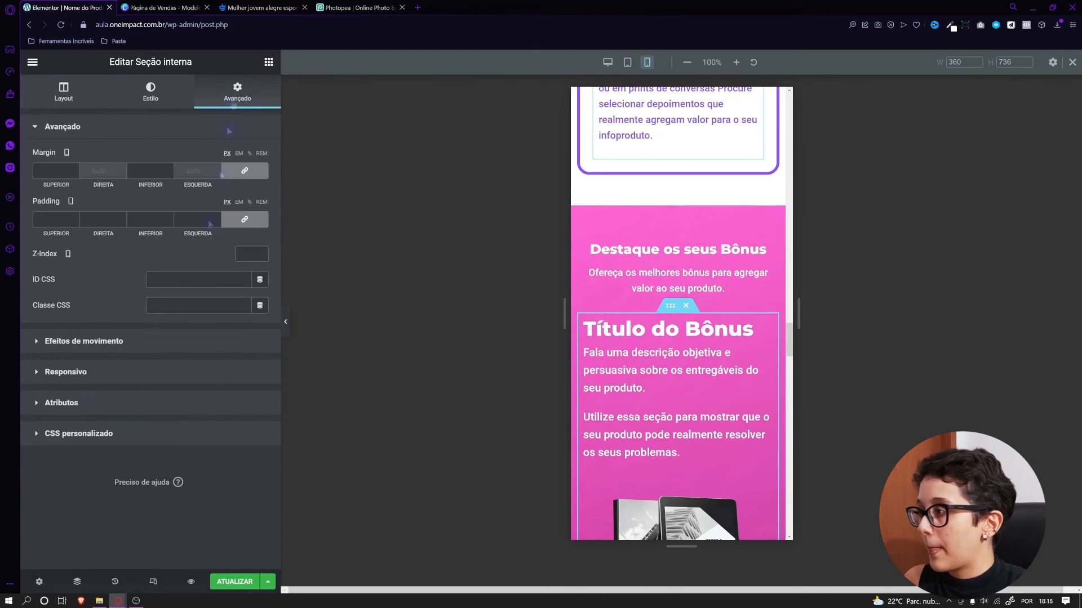
click(90, 373)
click(241, 239)
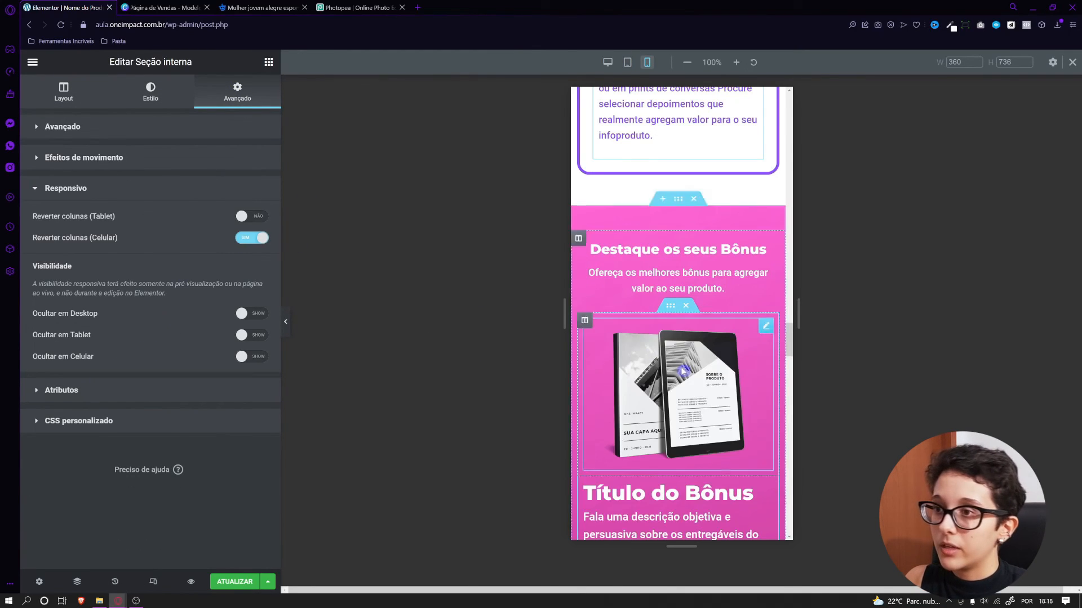
Set the first bonus's "Título do Bônus" title to 20 px on mobile and centre it
scroll(662, 444, down, 4)
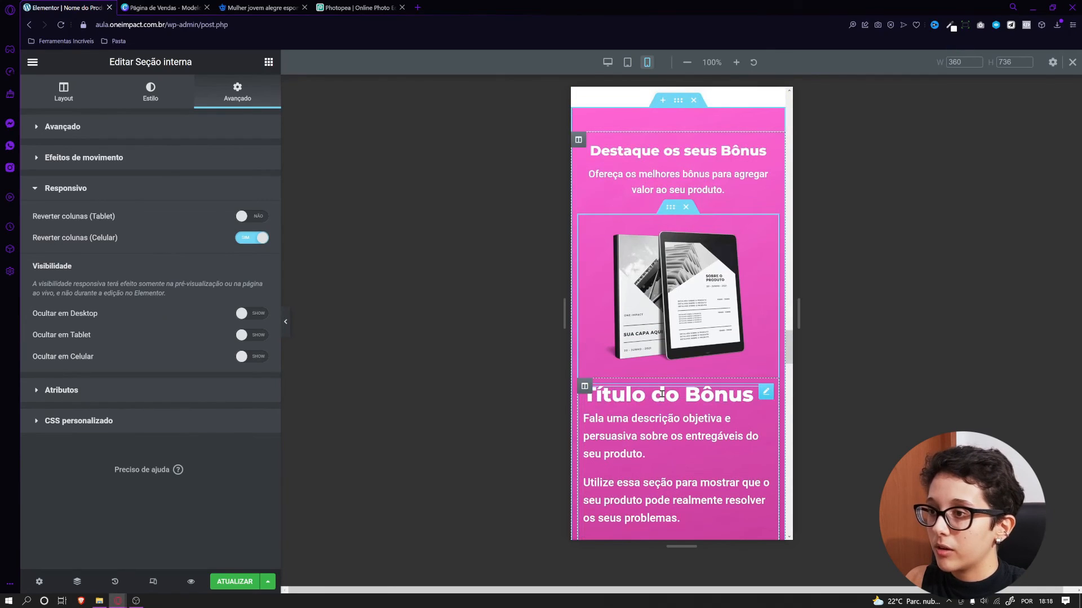
click(667, 395)
click(150, 91)
click(260, 182)
click(228, 280)
text(20)
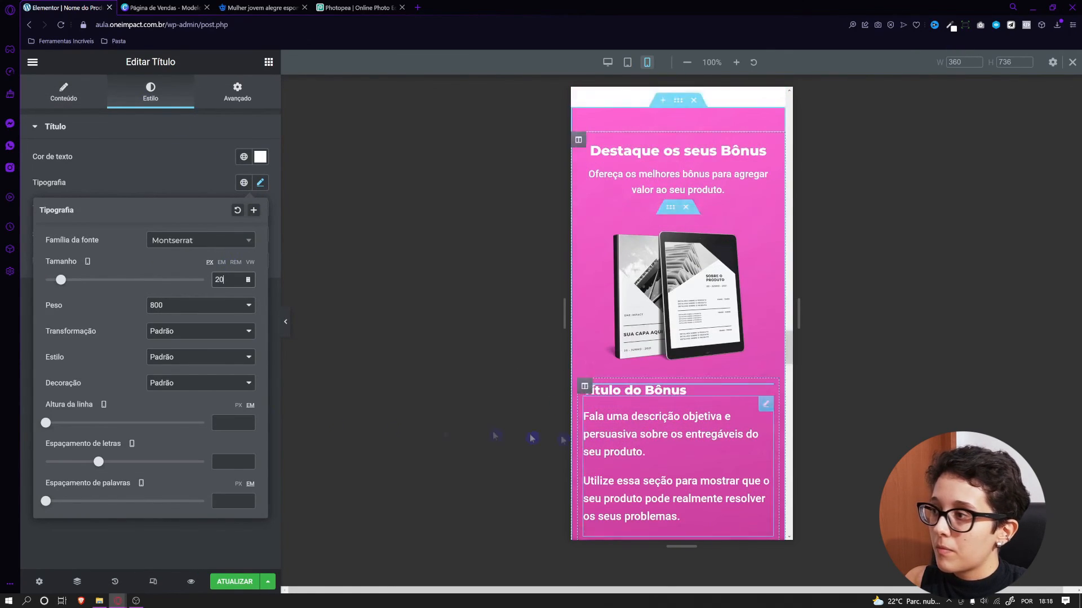
click(142, 182)
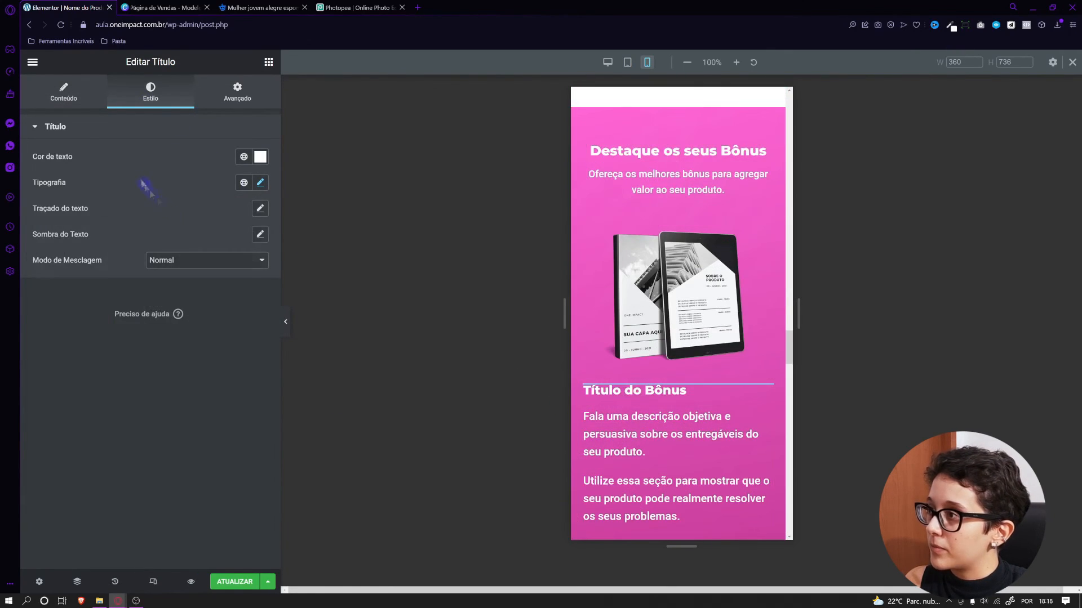
click(63, 92)
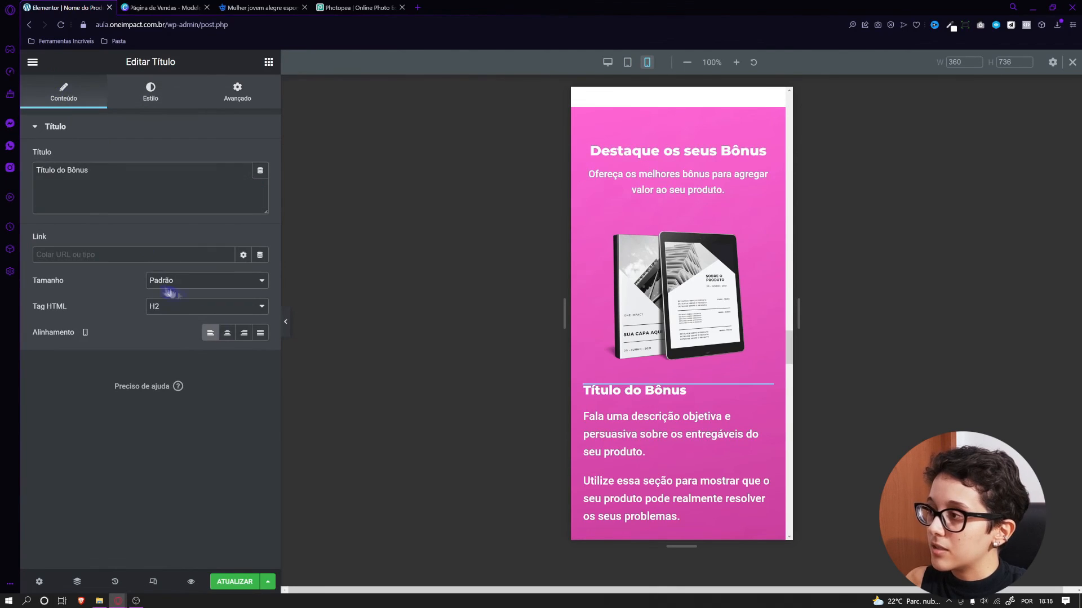
Set the mobile font size of the first bonus's description text to 16 px
click(619, 438)
click(150, 91)
click(260, 208)
click(221, 311)
text(16)
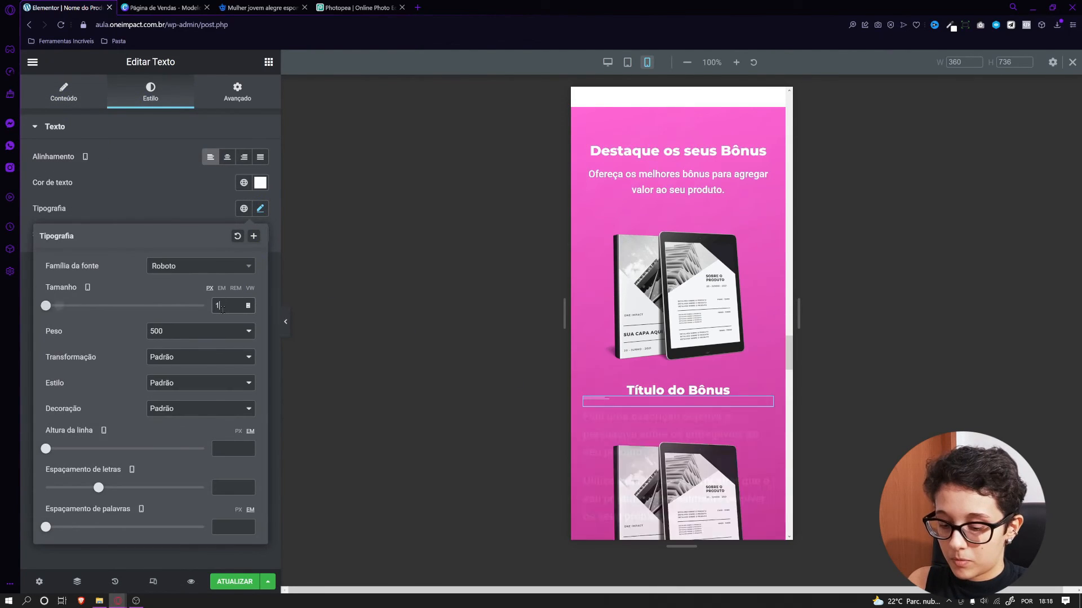
Copy the first bonus's formatted description text for reuse of its style in the other bonus blocks
scroll(723, 369, down, 4)
right_click(701, 281)
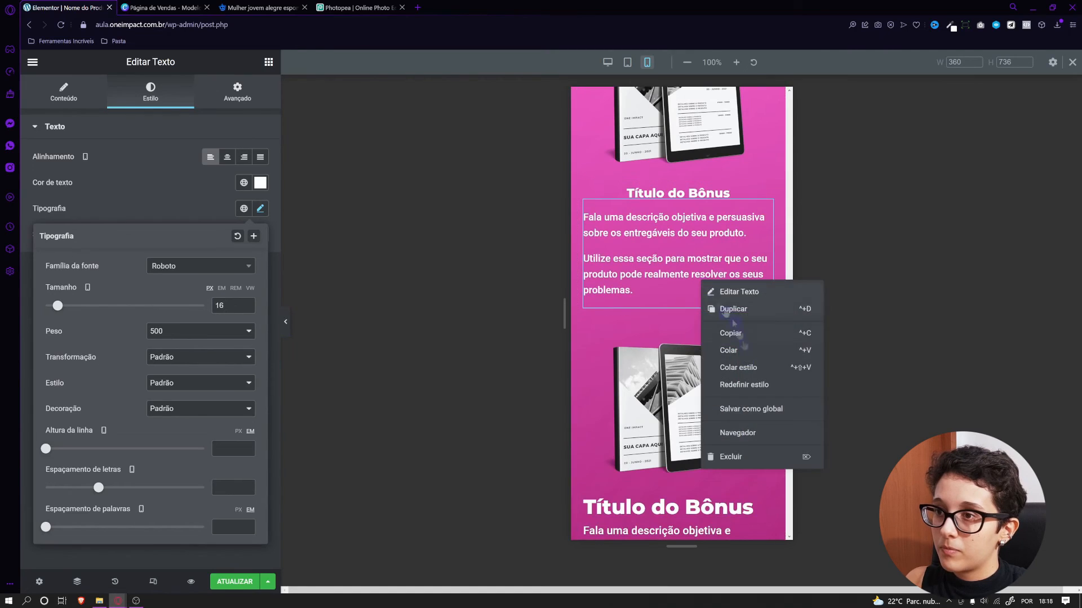
click(731, 335)
scroll(665, 403, down, 3)
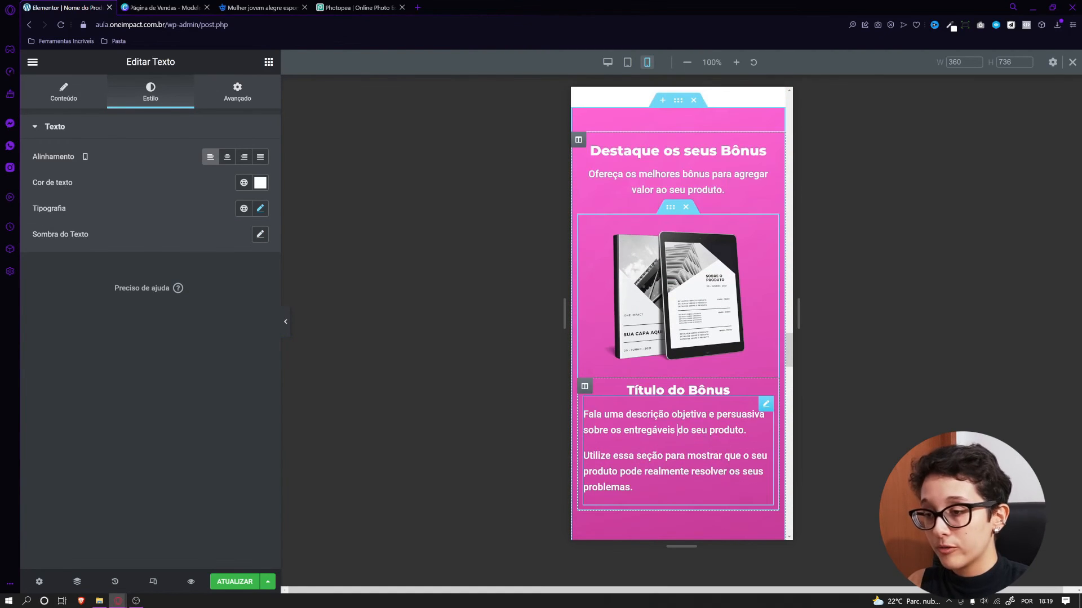
scroll(700, 423, down, 1)
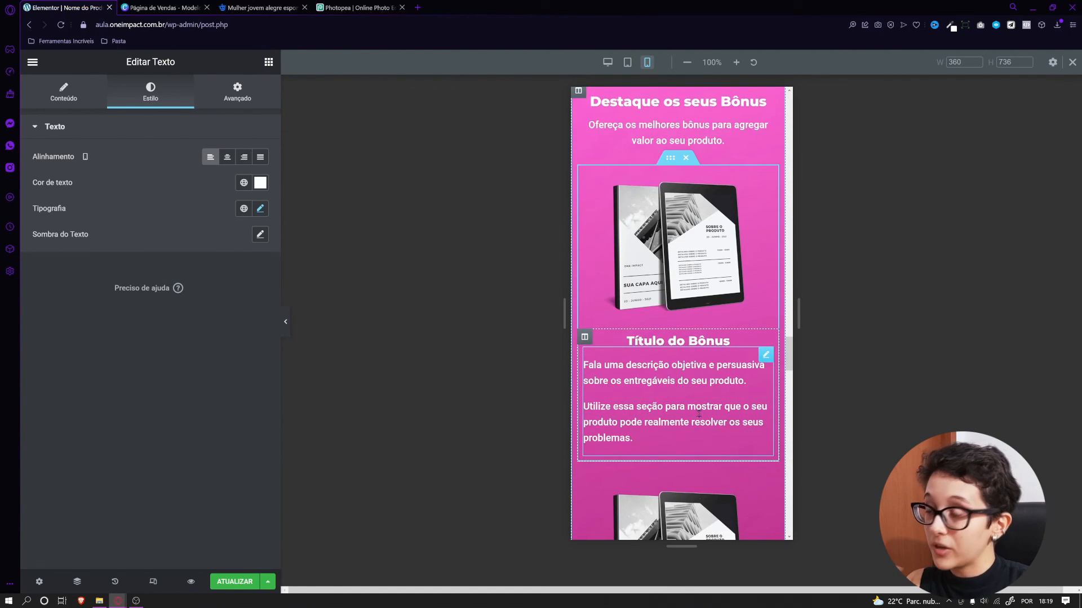
scroll(699, 414, down, 10)
scroll(703, 437, down, 10)
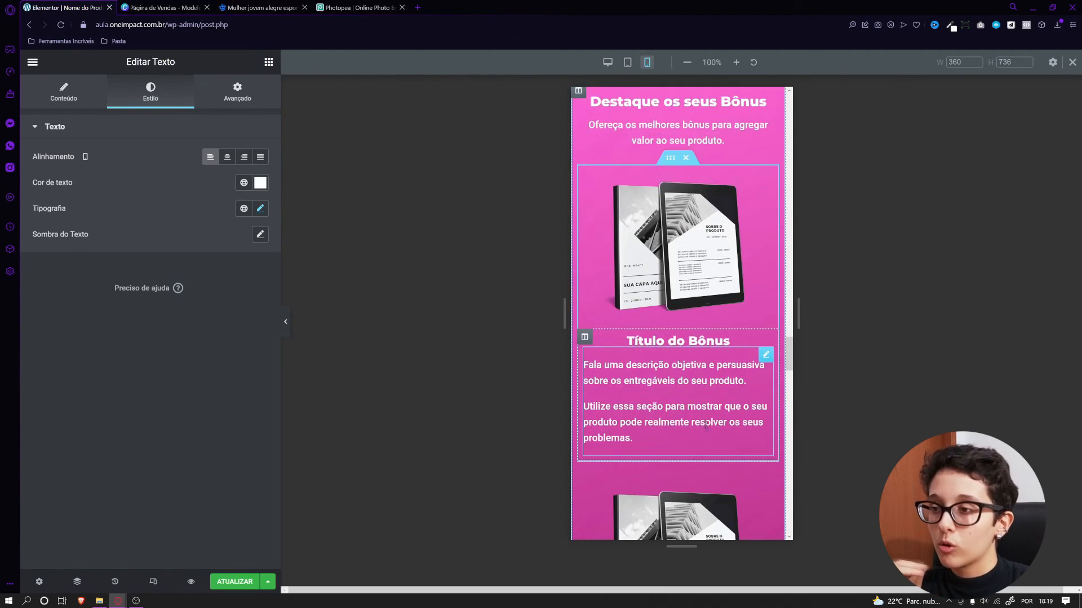
Set the mobile padding of the column holding the "Oferta por tempo limitado!" box to 20 px on all sides
scroll(706, 428, down, 3)
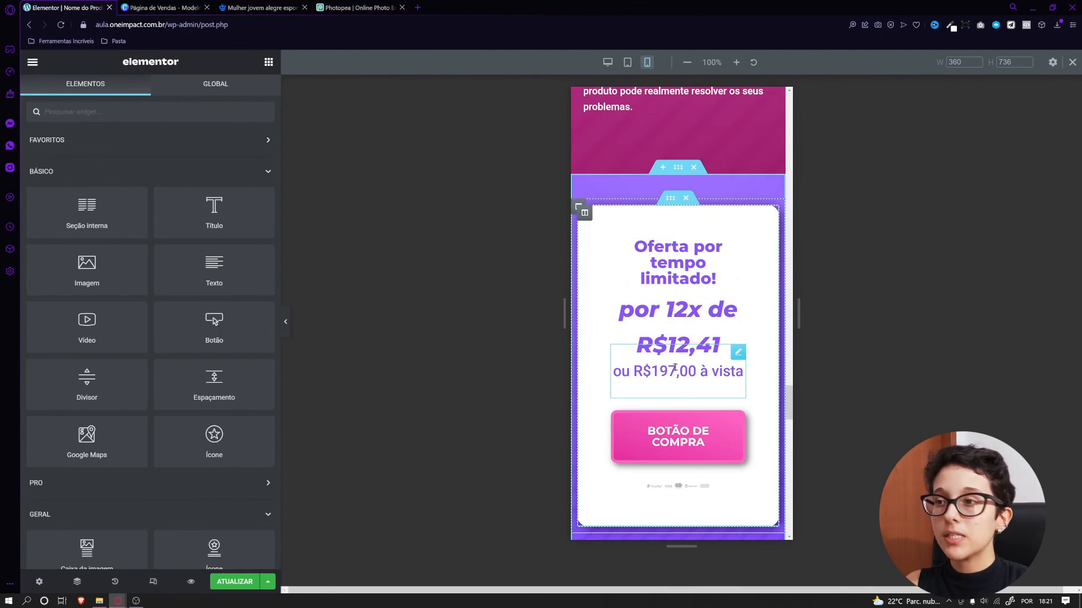
scroll(674, 368, down, 1)
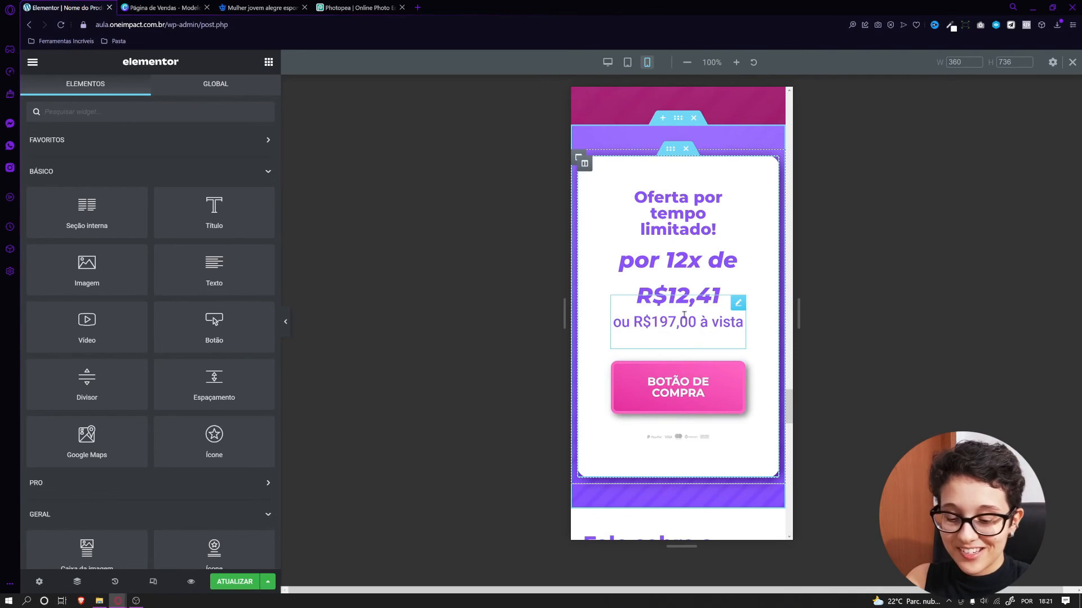
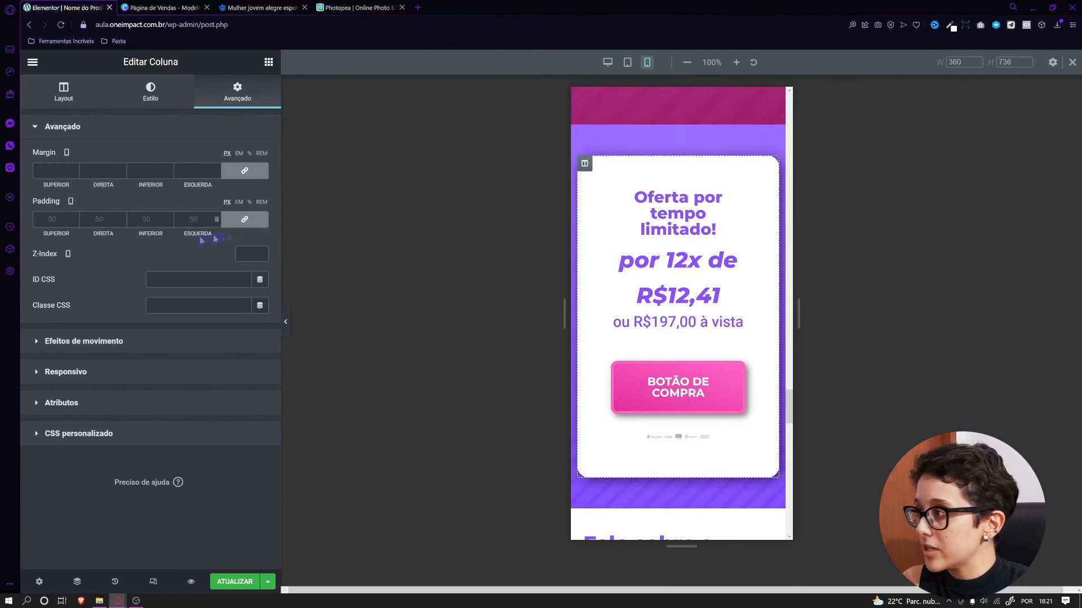
click(584, 166)
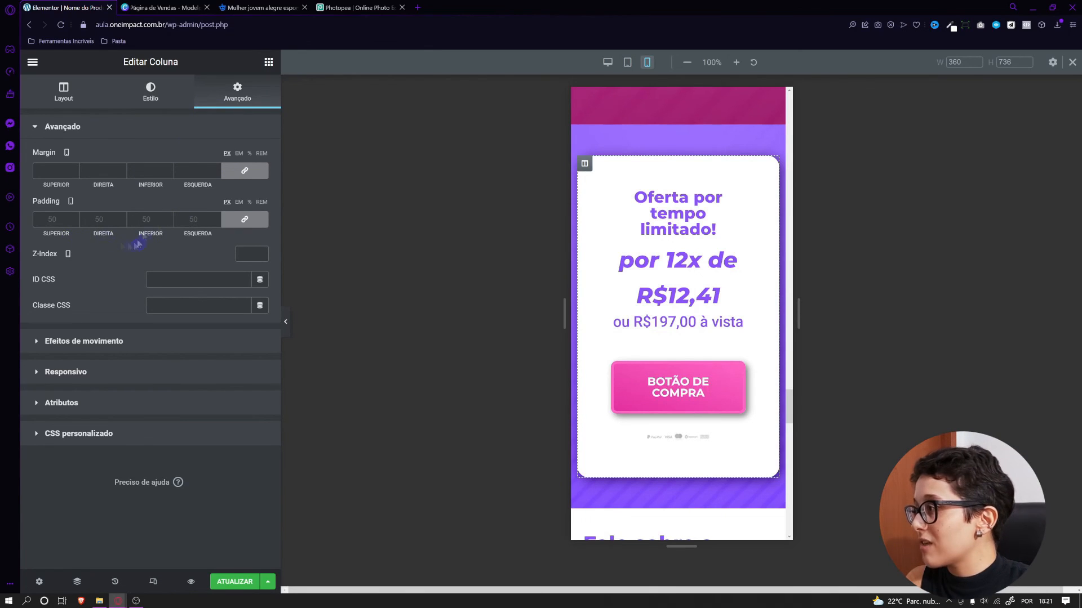
click(232, 226)
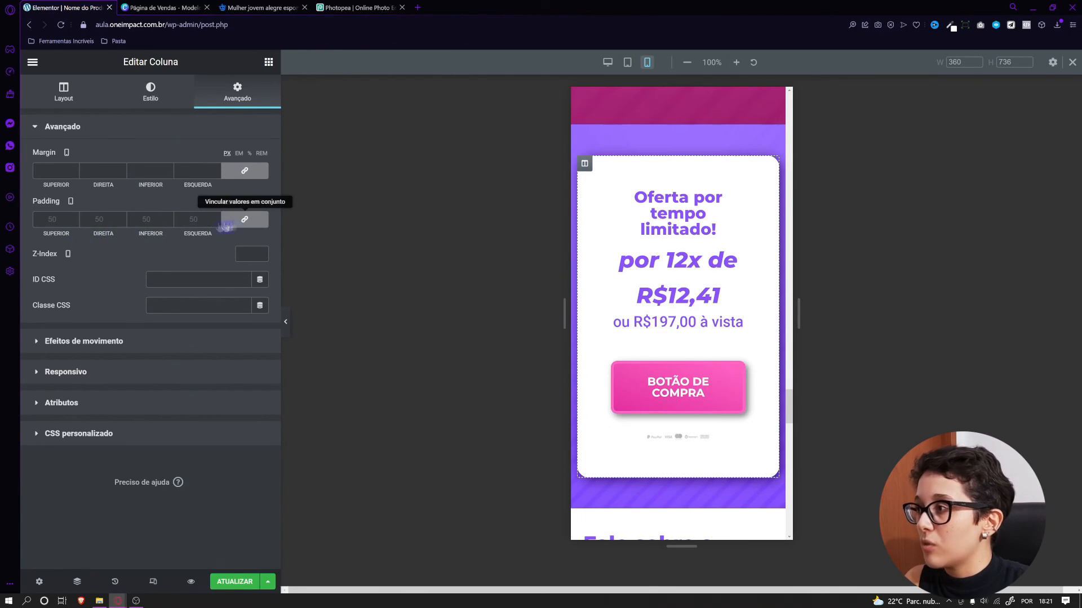
click(193, 220)
text(20)
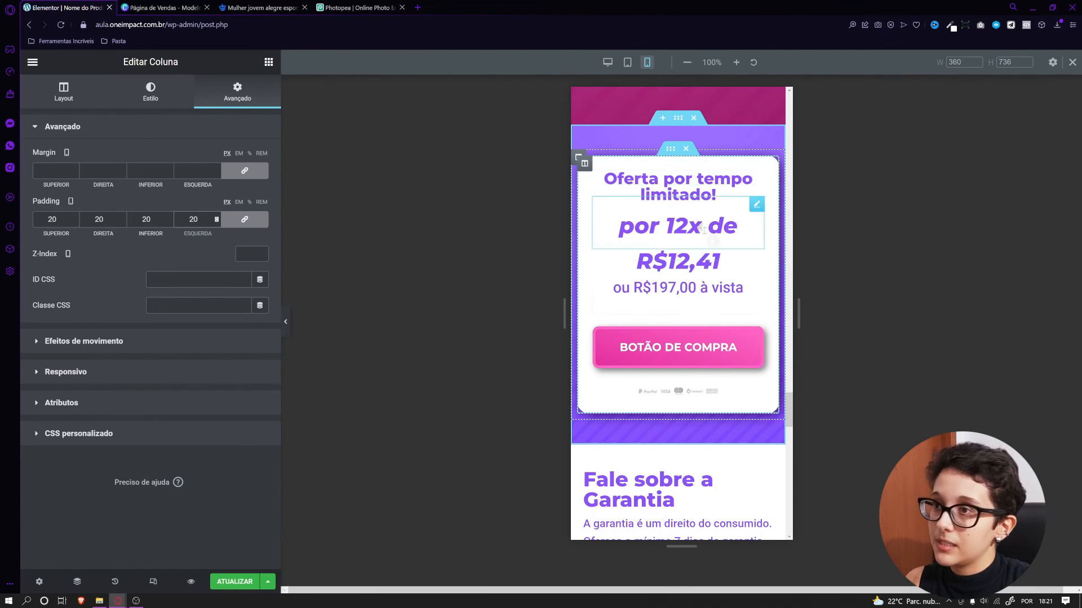
Slightly reduce the mobile font size of the "Oferta por tempo limitado!" title
click(694, 179)
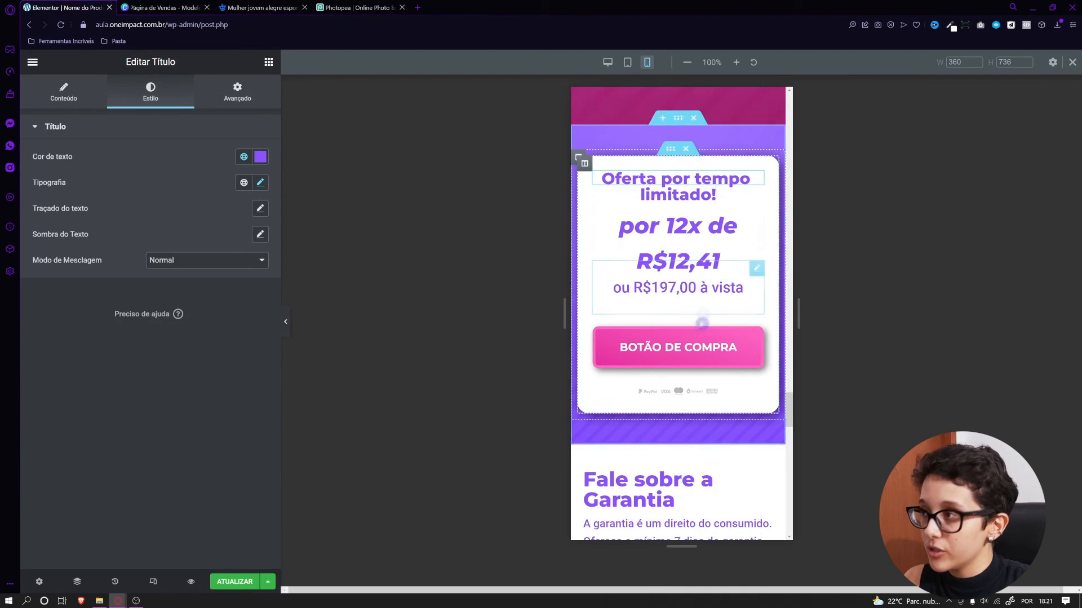
click(260, 182)
double_click(221, 280)
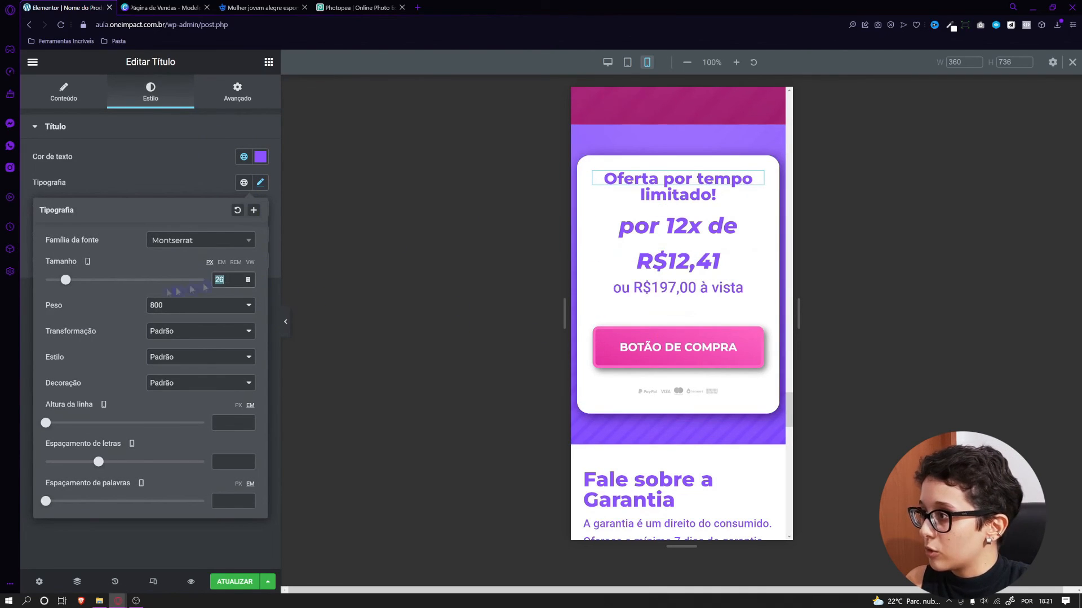
Shrink the "por 12x de R$12,41" text to fit one line on mobile and set its bottom margin to -70 px
click(677, 226)
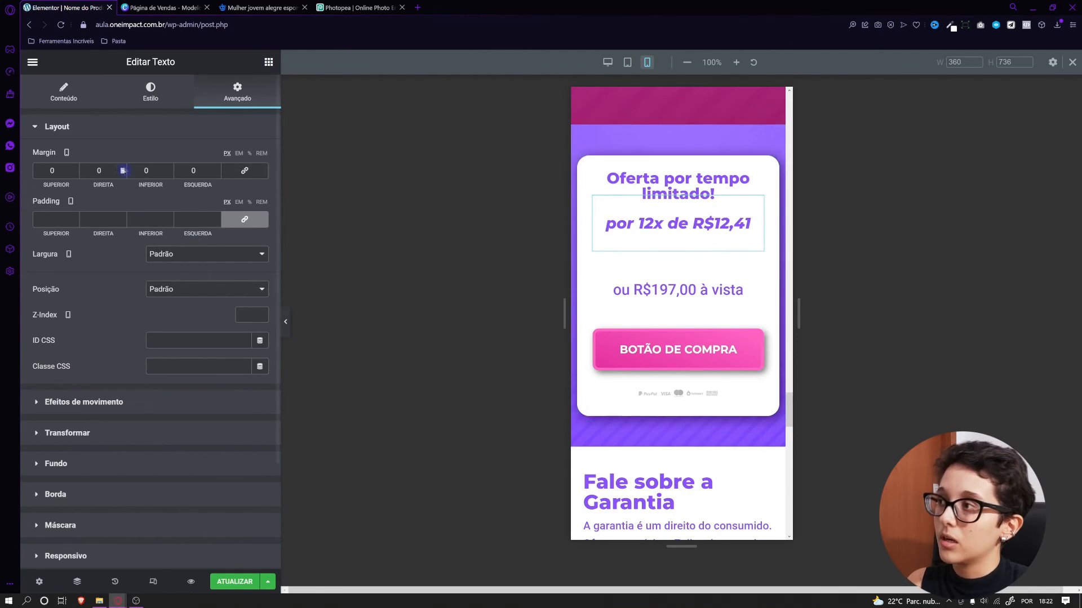
click(170, 173)
click(170, 173)
click(170, 174)
click(170, 174)
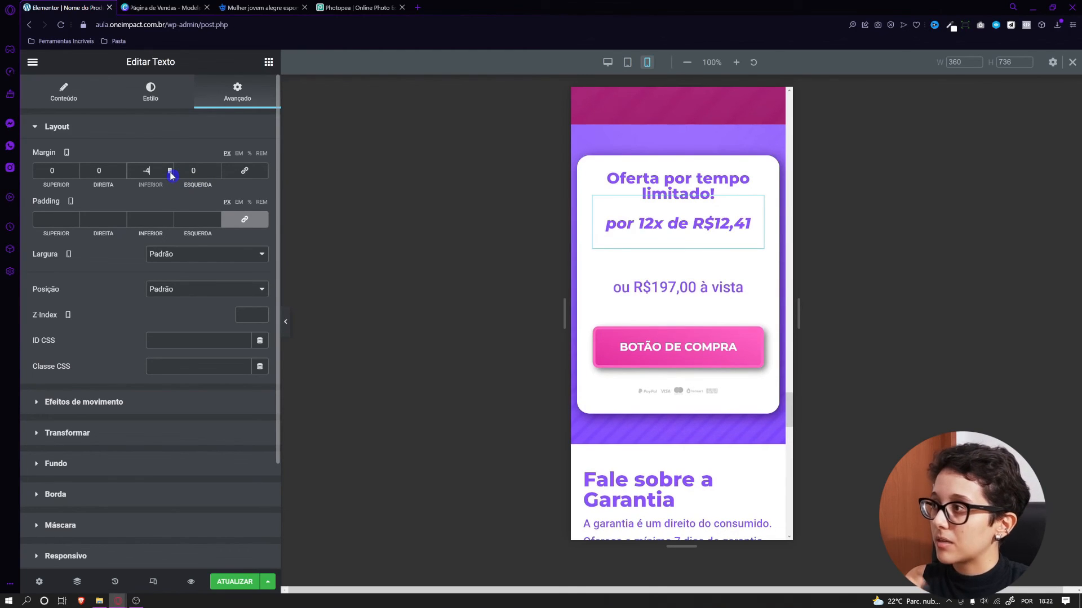
text(0)
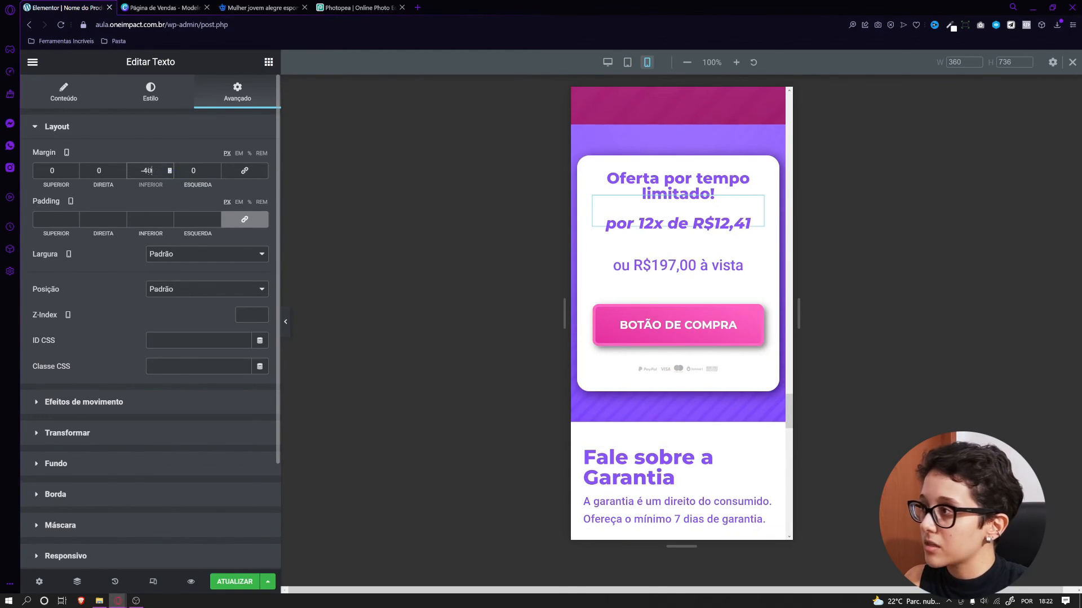
text(5)
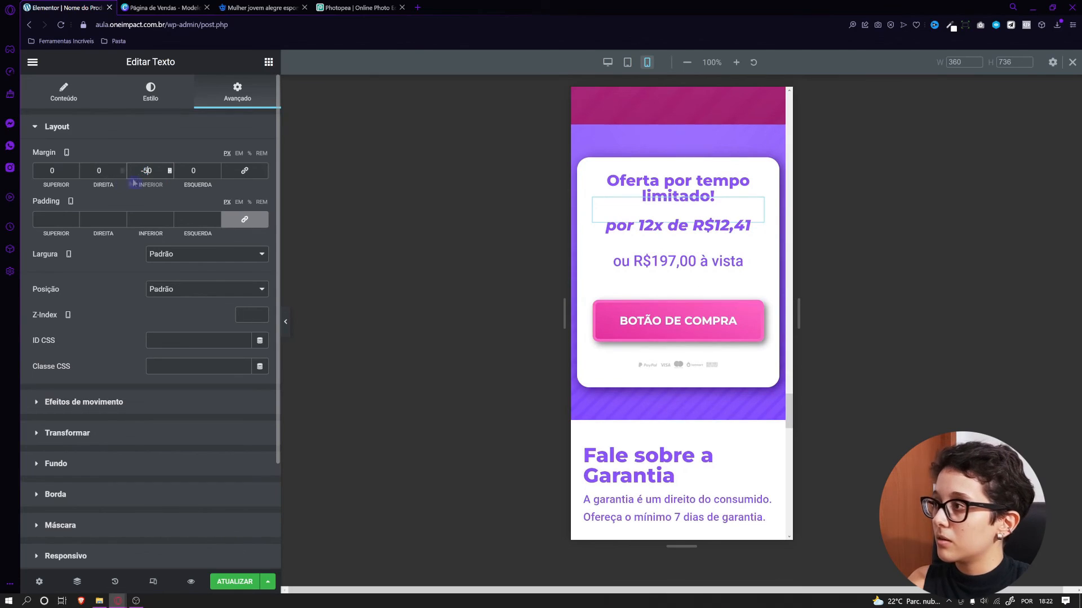
text(6)
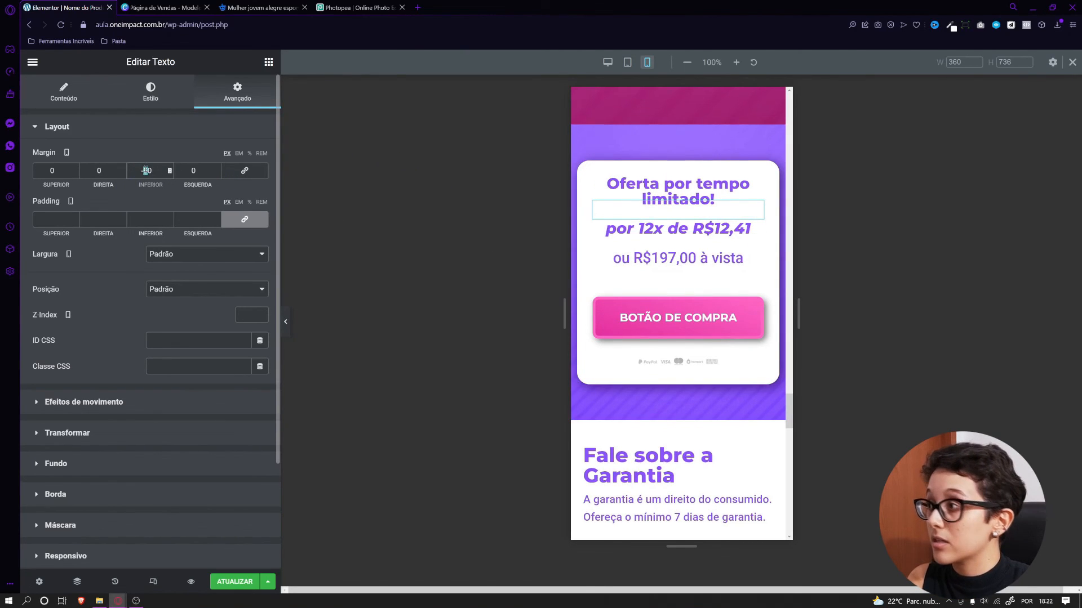
text(7)
click(189, 233)
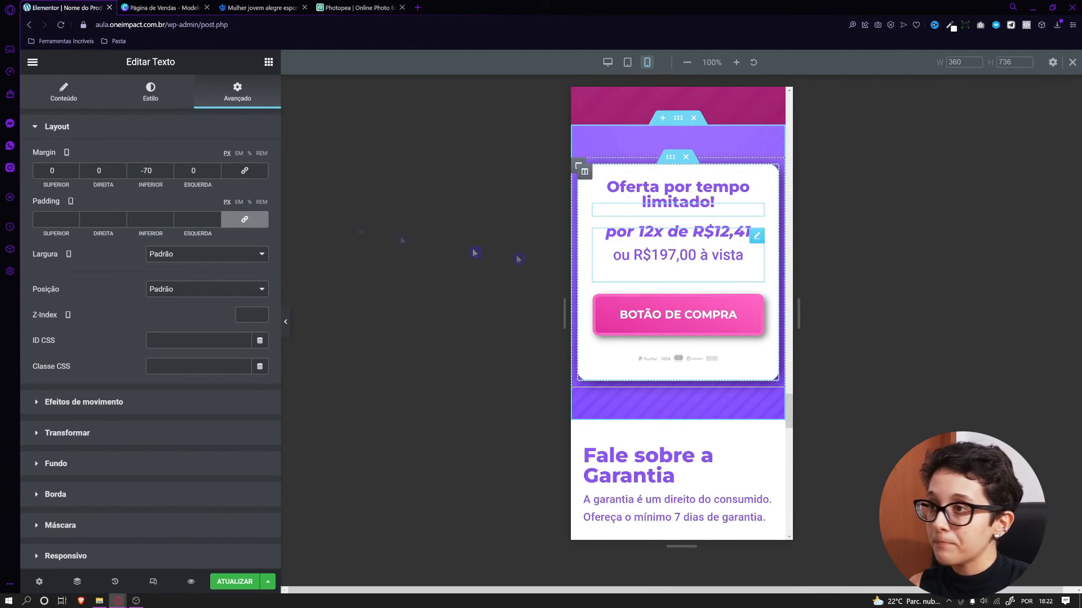
Set the mobile font size of the "ou R$197,00 à vista" text to 16 px
click(172, 111)
click(261, 209)
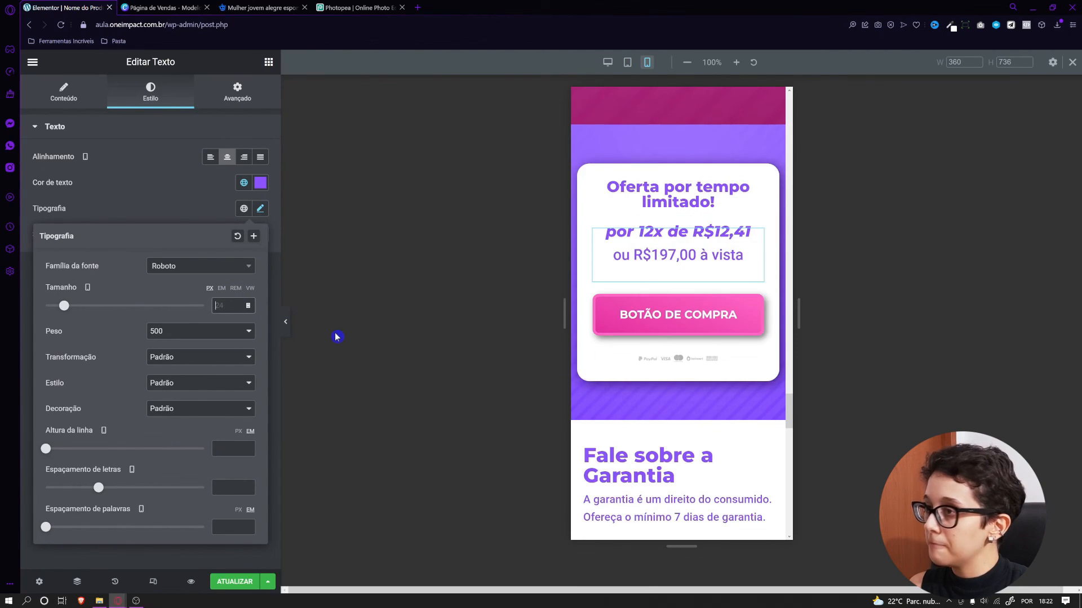
text(20)
click(248, 308)
click(248, 308)
click(248, 304)
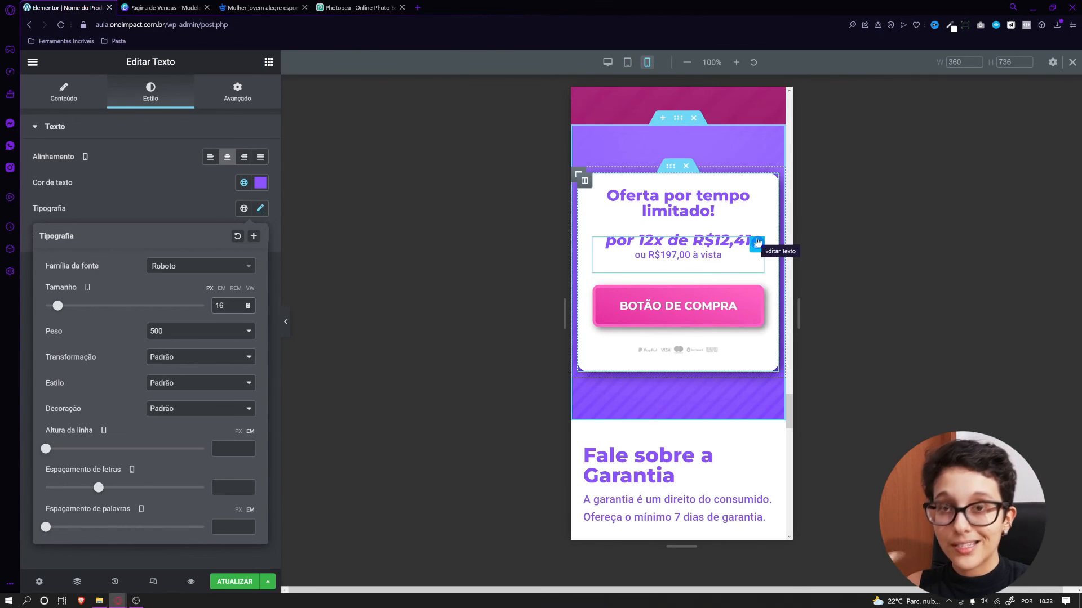
Set the offer box's "BOTÃO DE COMPRA" button to a 14 px font and 12 px padding on all sides for mobile
click(758, 300)
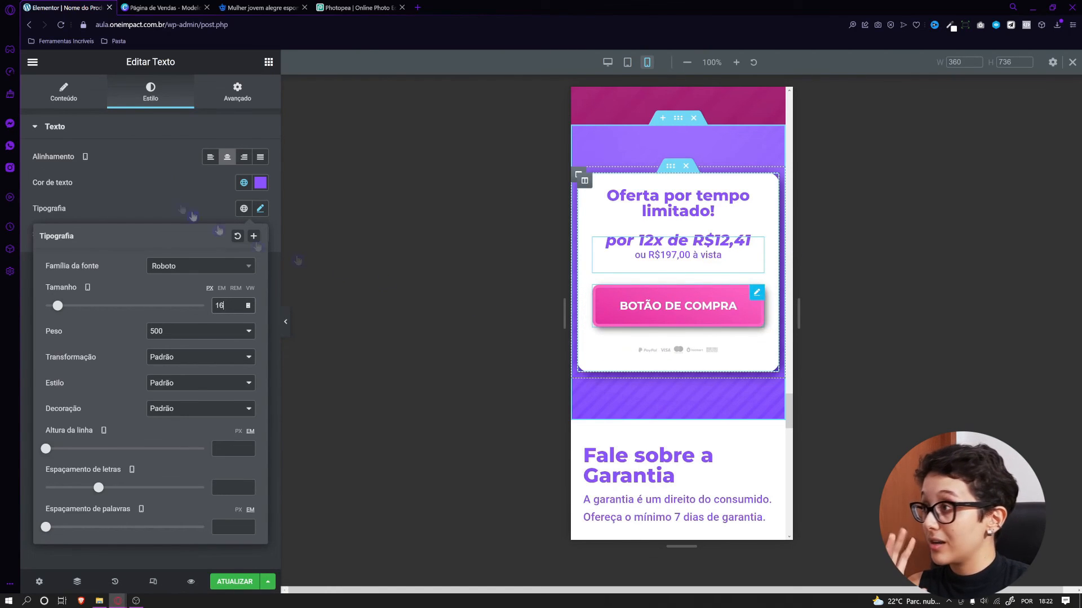
click(261, 157)
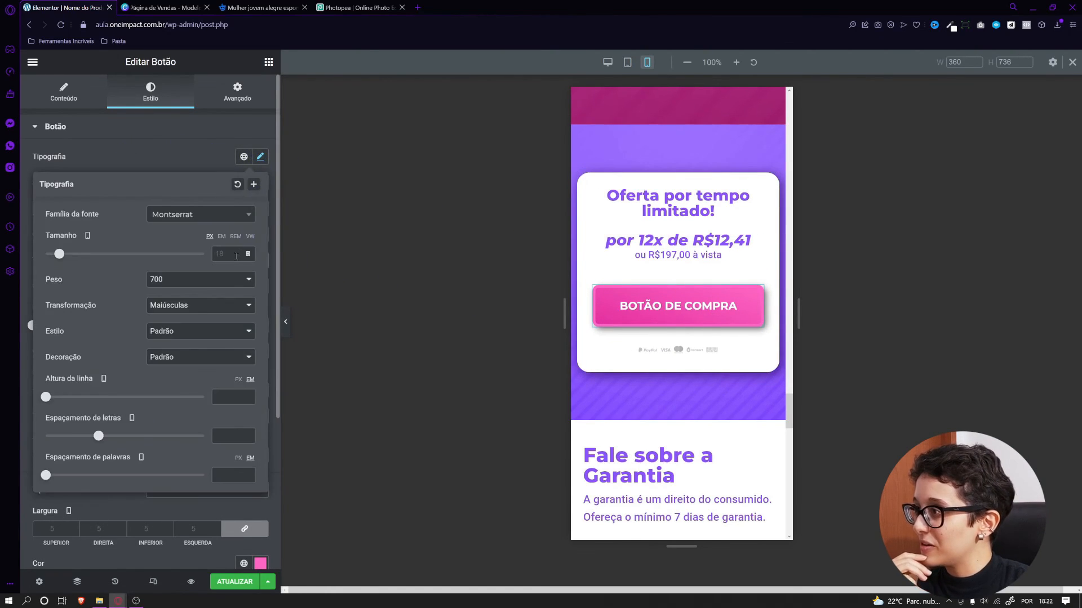
text(14)
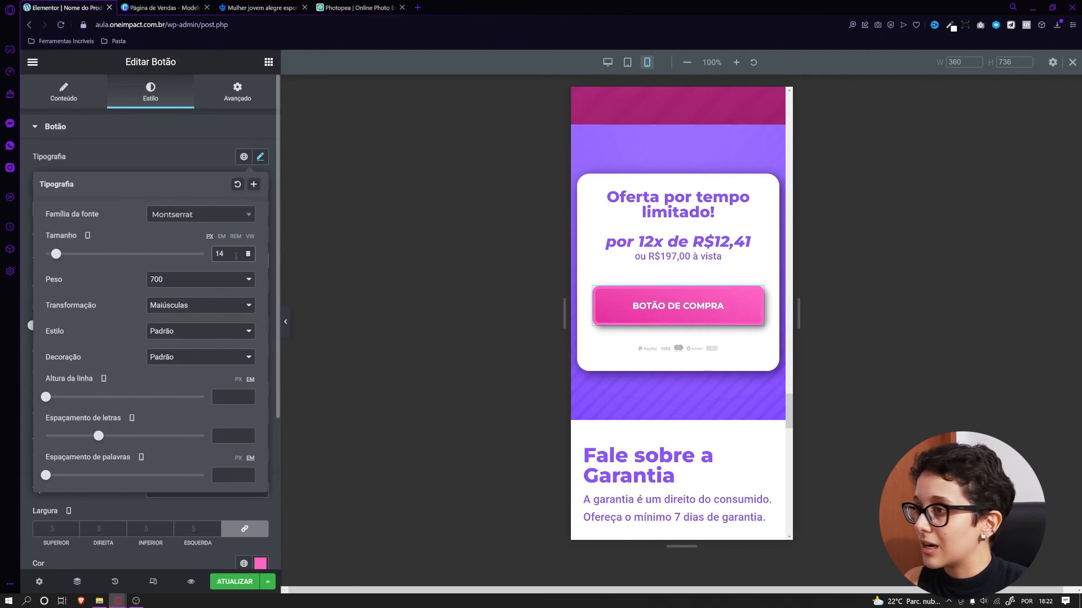
click(194, 165)
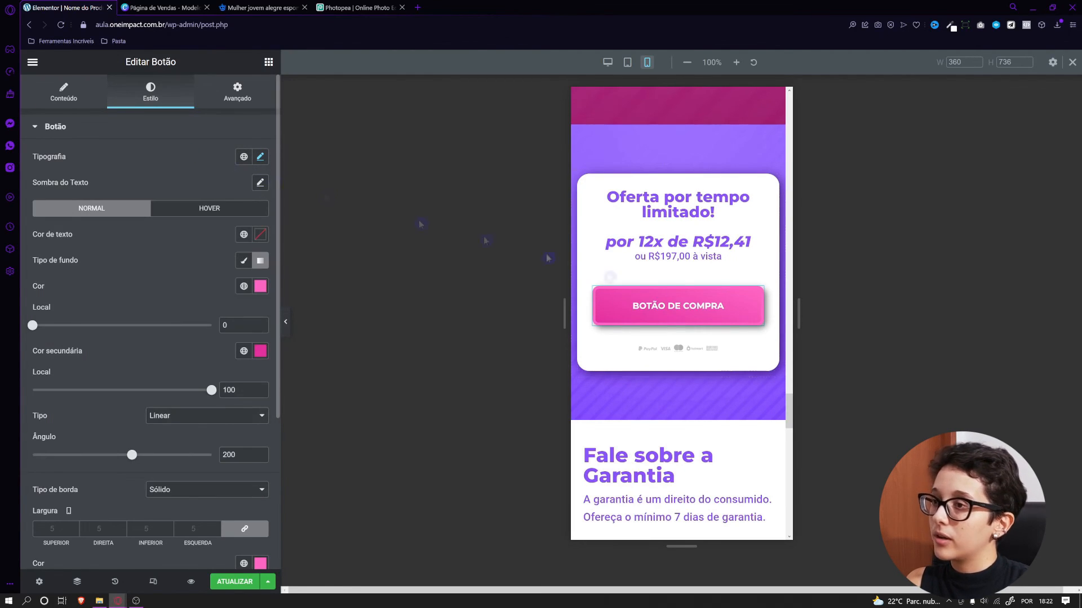
scroll(141, 513, down, 4)
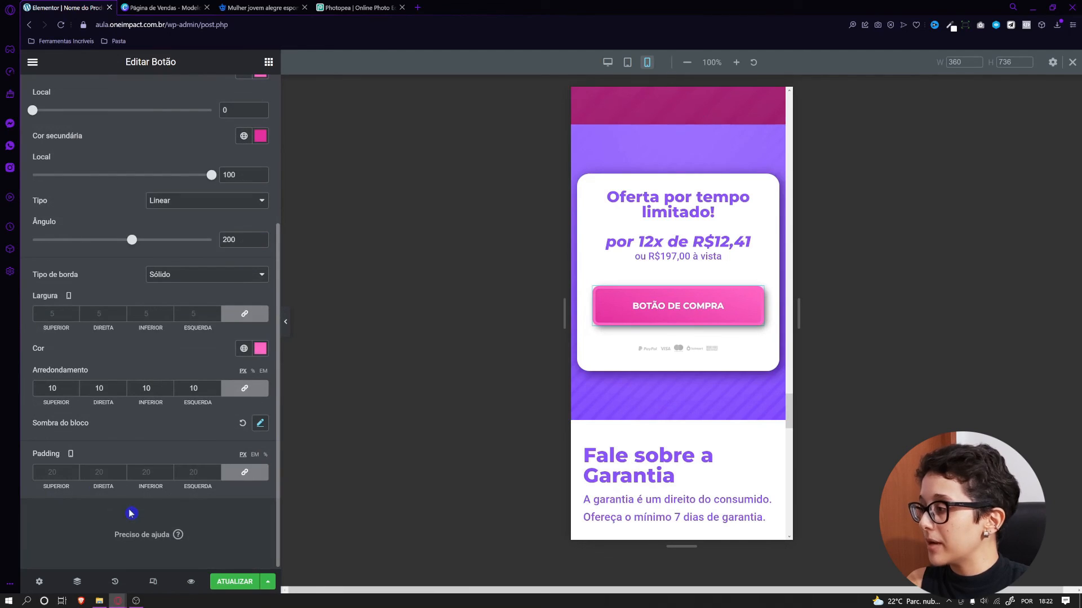
text(10)
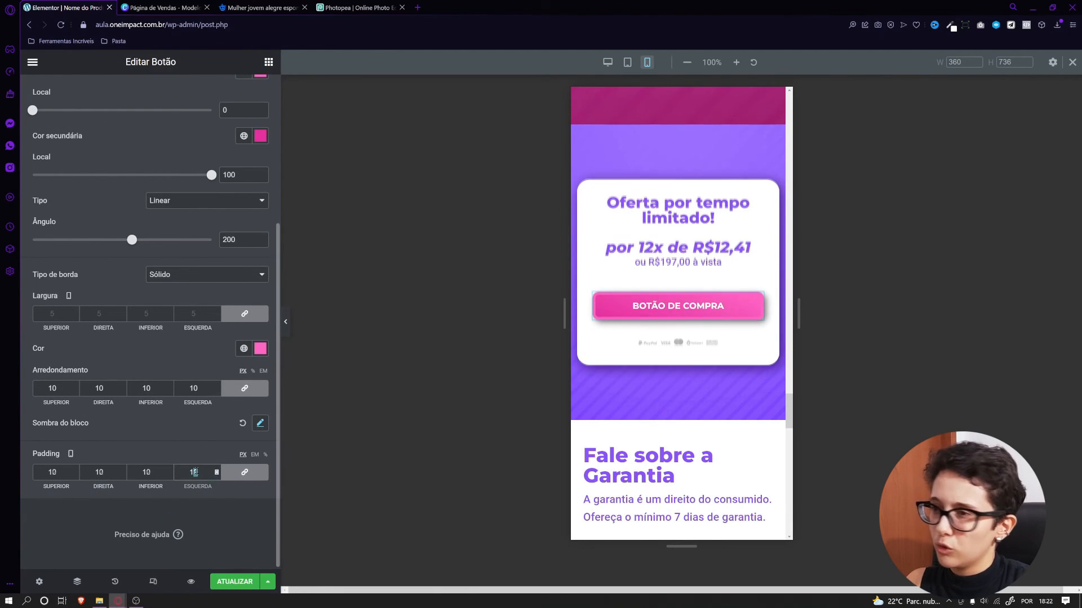
text(2)
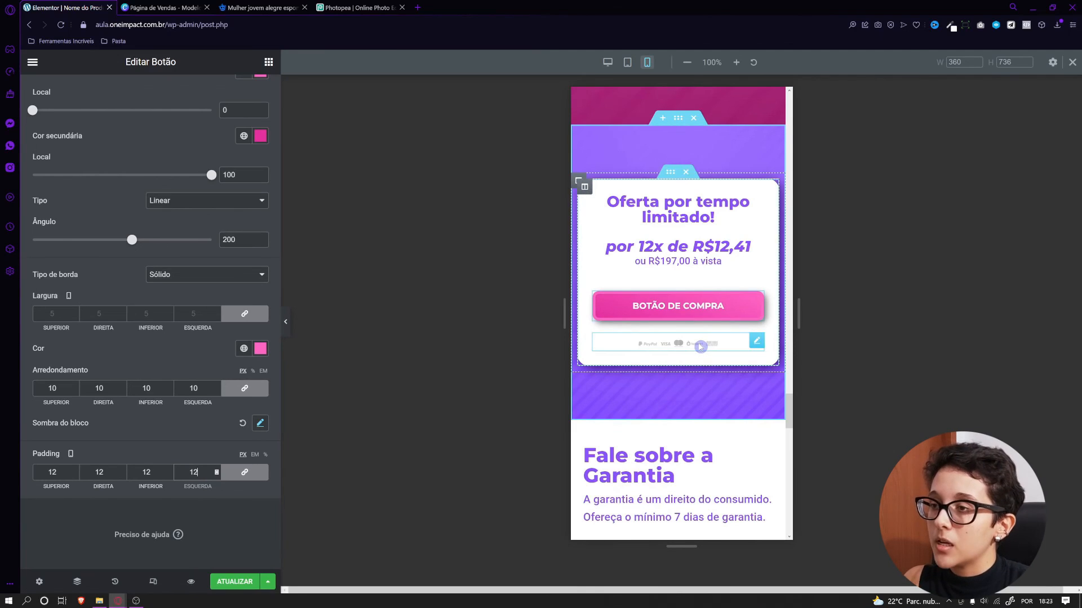
Set the mobile width of the payment logos image below the purchase button to 100%
click(700, 346)
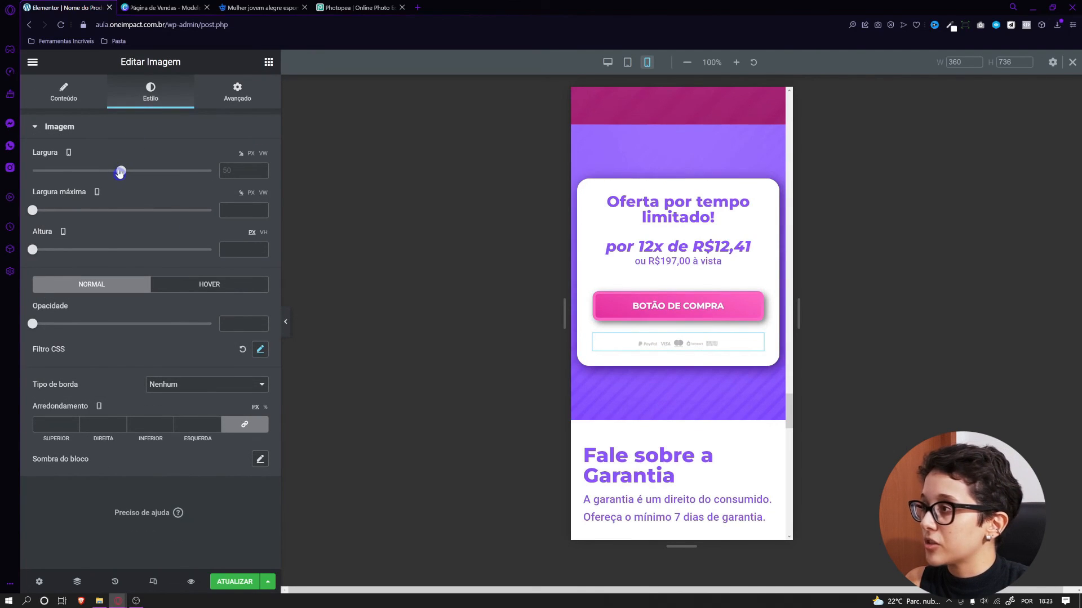
drag(130, 174, 211, 170)
double_click(247, 168)
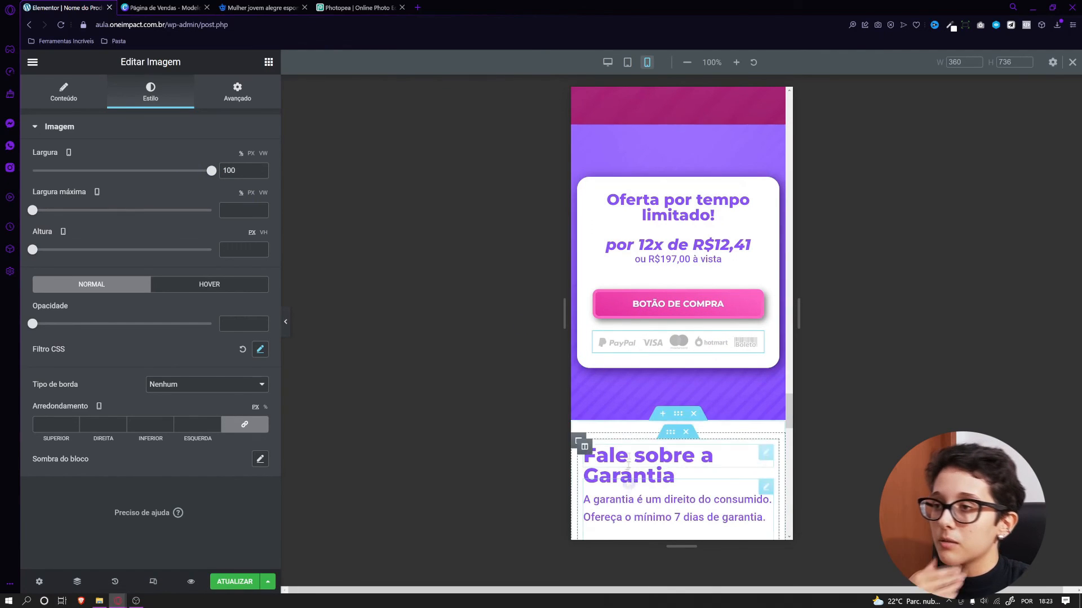
Unlink the offer section's mobile padding and set it to 40 px above and below, with 0 on both sides
scroll(682, 195, up, 1)
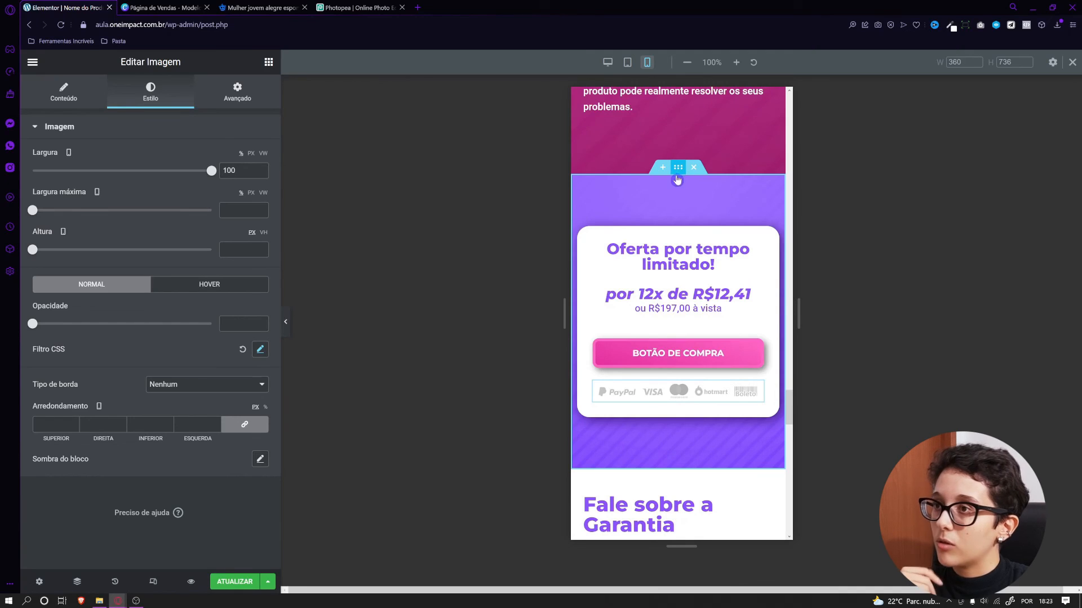
click(248, 96)
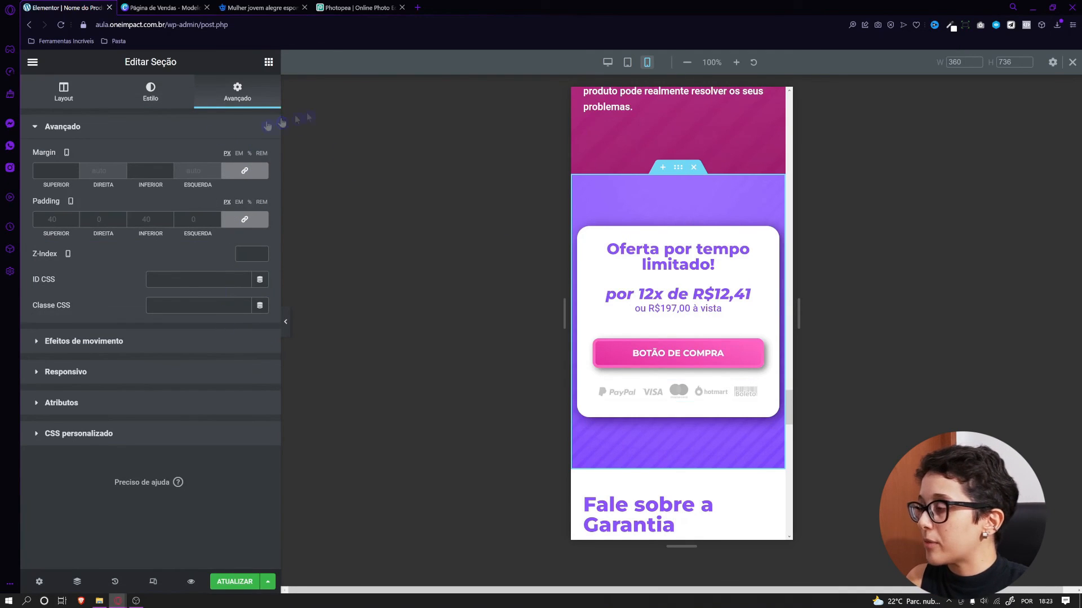
click(244, 219)
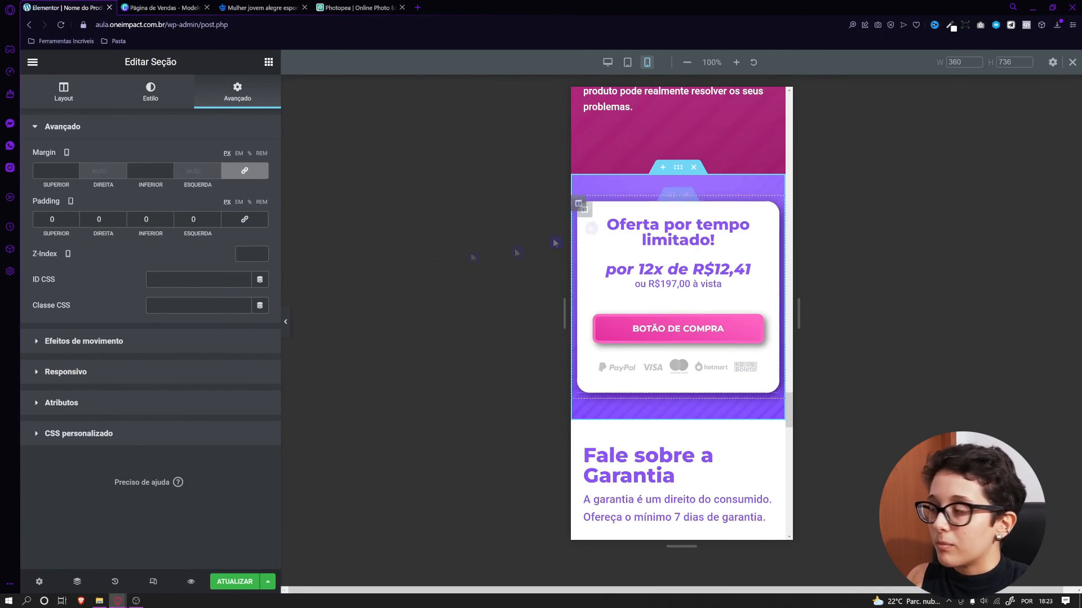
text(6)
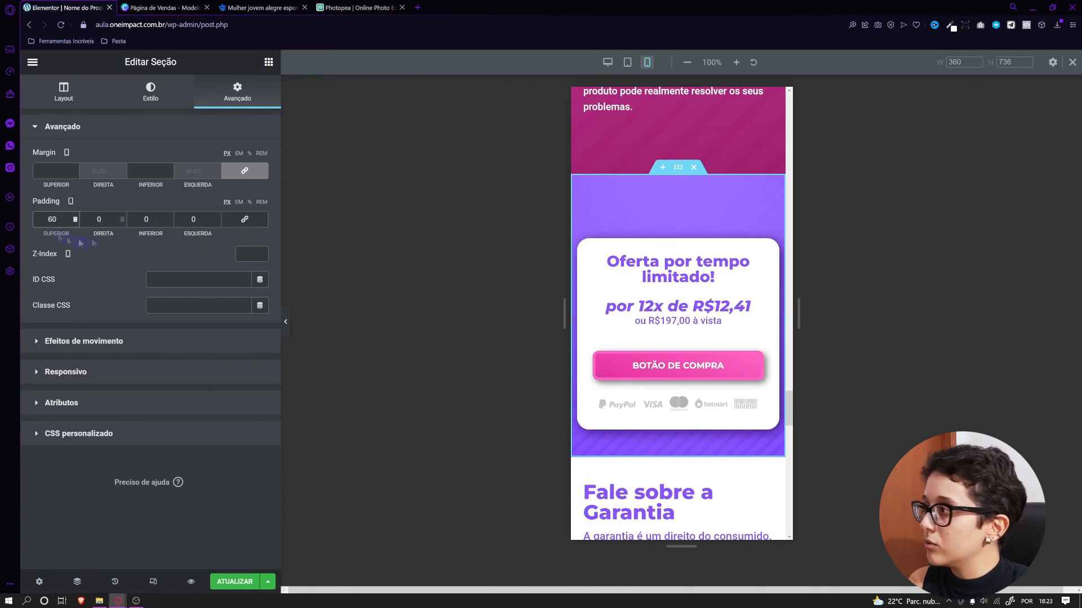
key(BackSpace)
text(4)
text(4)
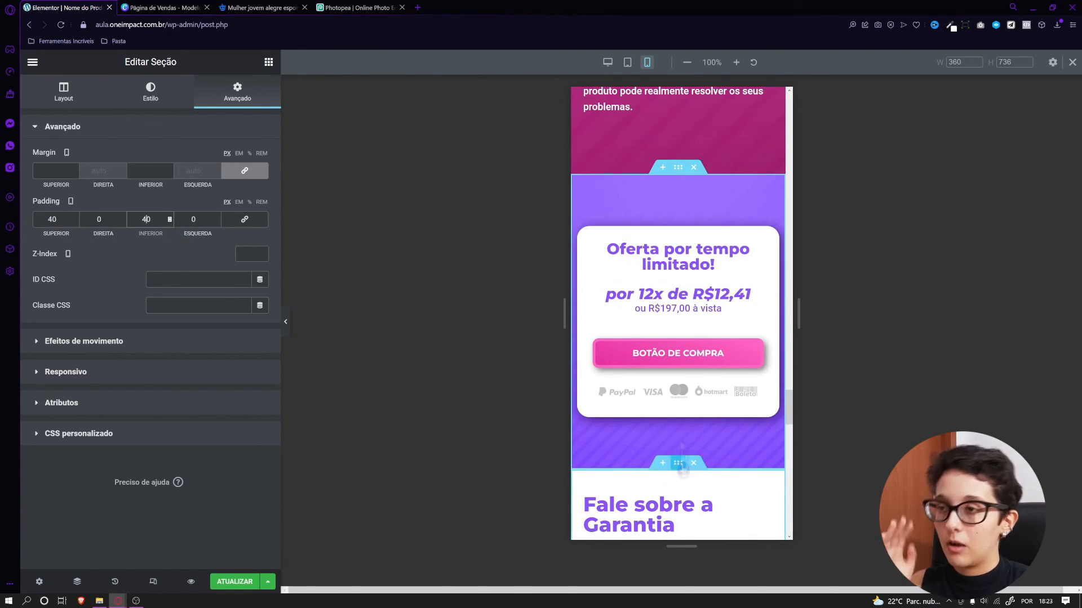
Set the mobile font size of the "Fale sobre a Garantia" title to 22 px
scroll(676, 474, down, 3)
click(633, 366)
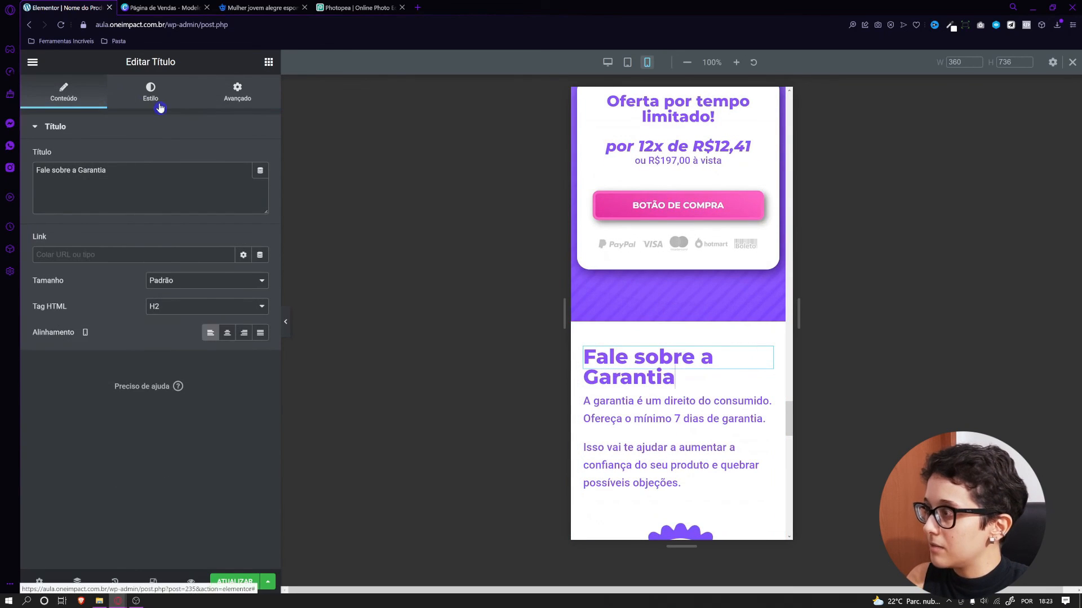
click(152, 95)
click(260, 182)
text(24)
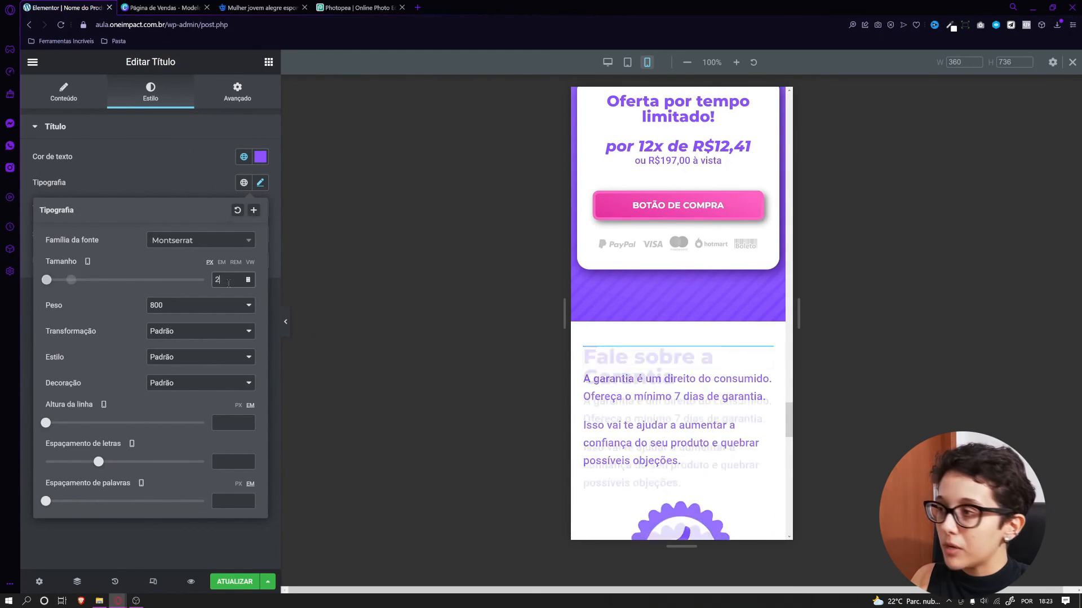
Set the mobile font size of the guarantee section's description text to 16 px
scroll(676, 395, down, 3)
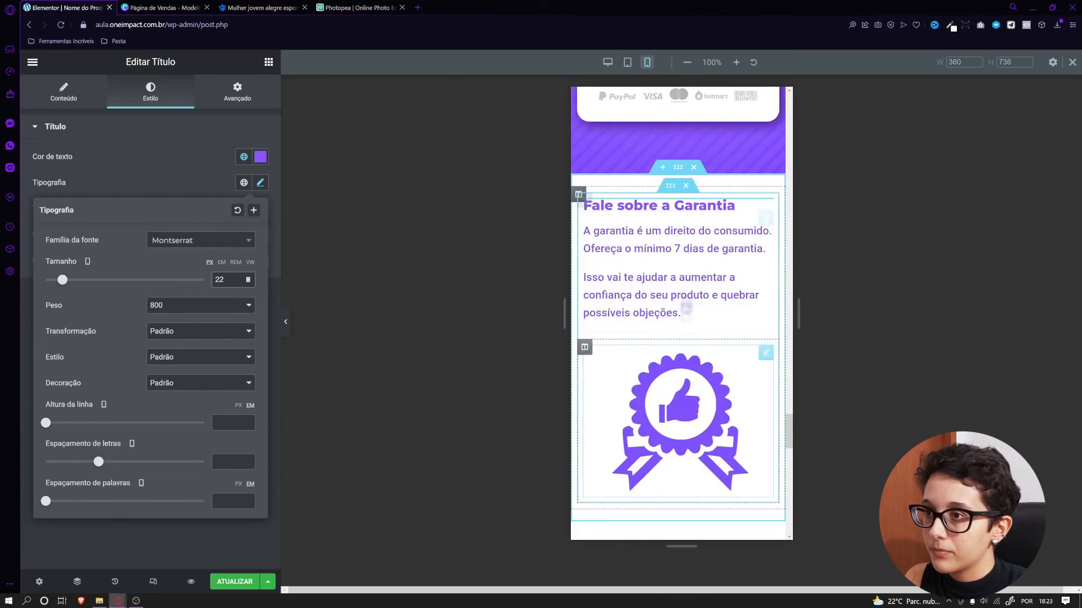
click(665, 265)
click(151, 93)
click(260, 208)
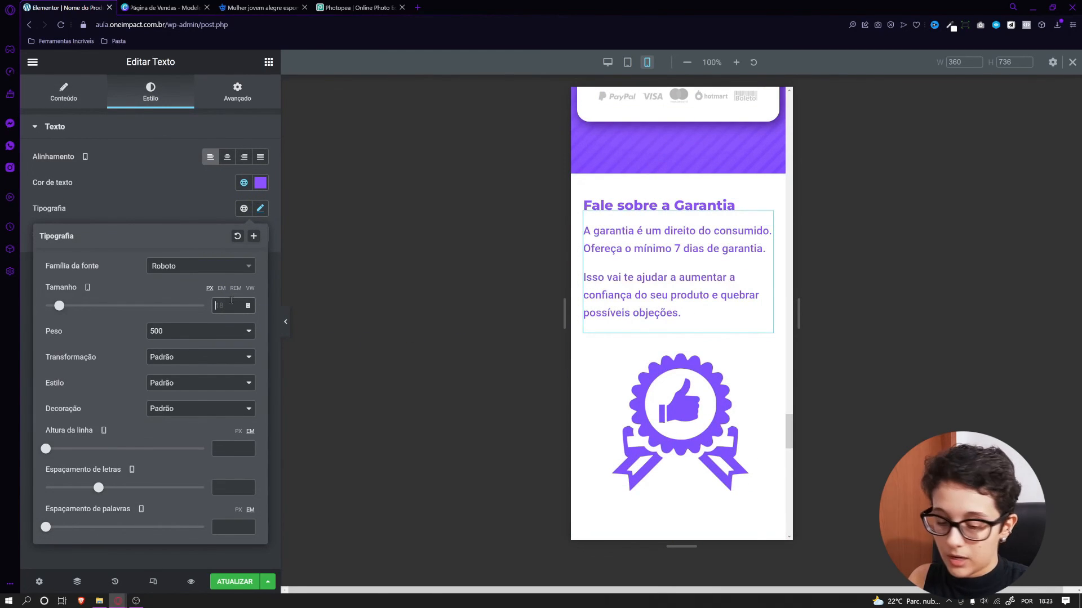
text(16)
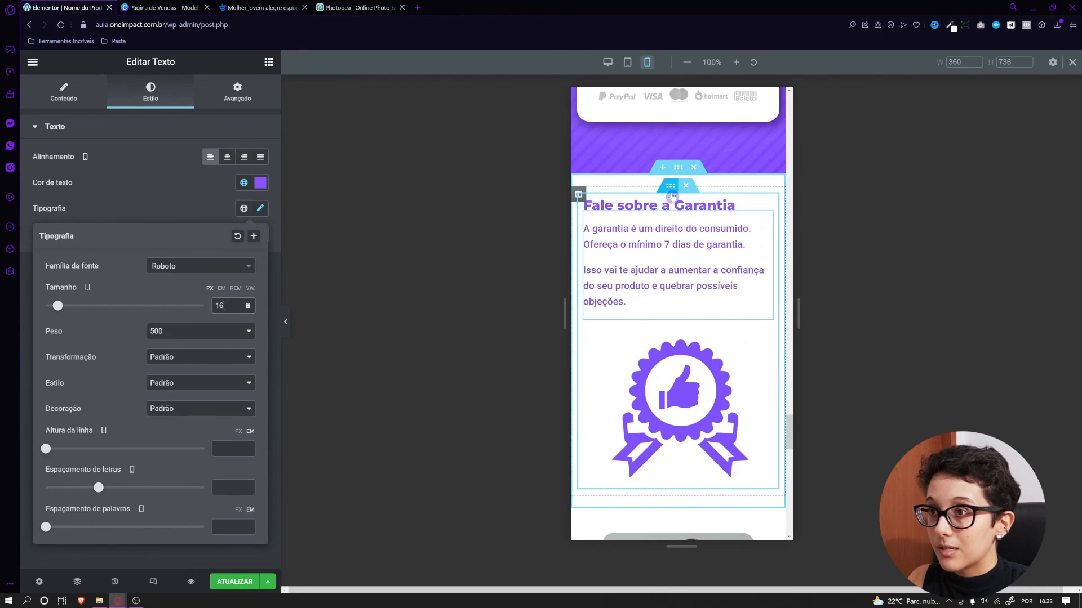
Reverse the column order of the guarantee's inner section on mobile so the badge sits above the text
click(670, 187)
click(237, 92)
click(106, 368)
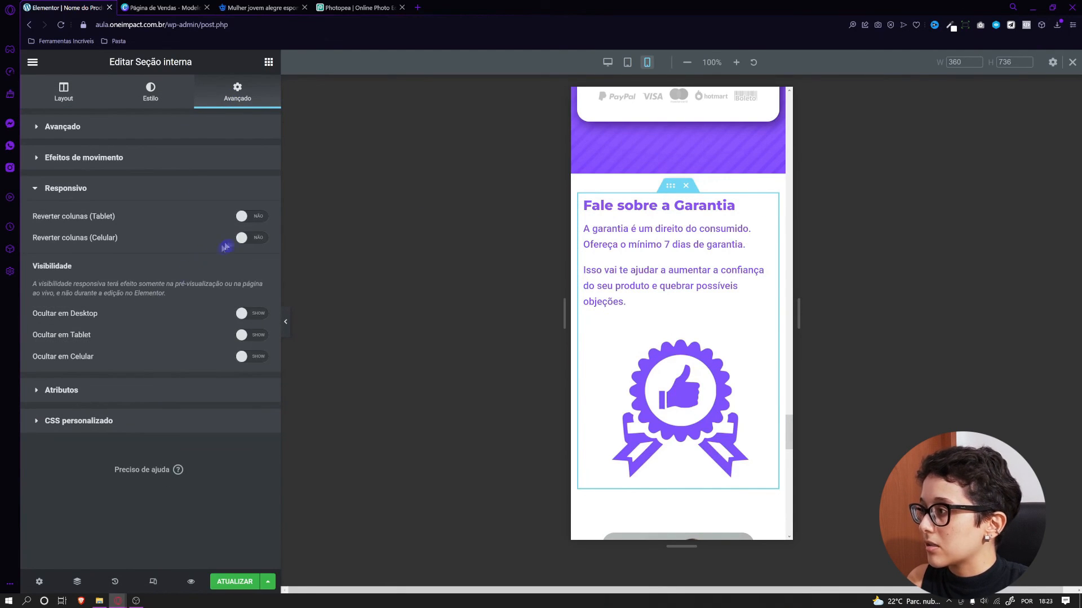
click(251, 238)
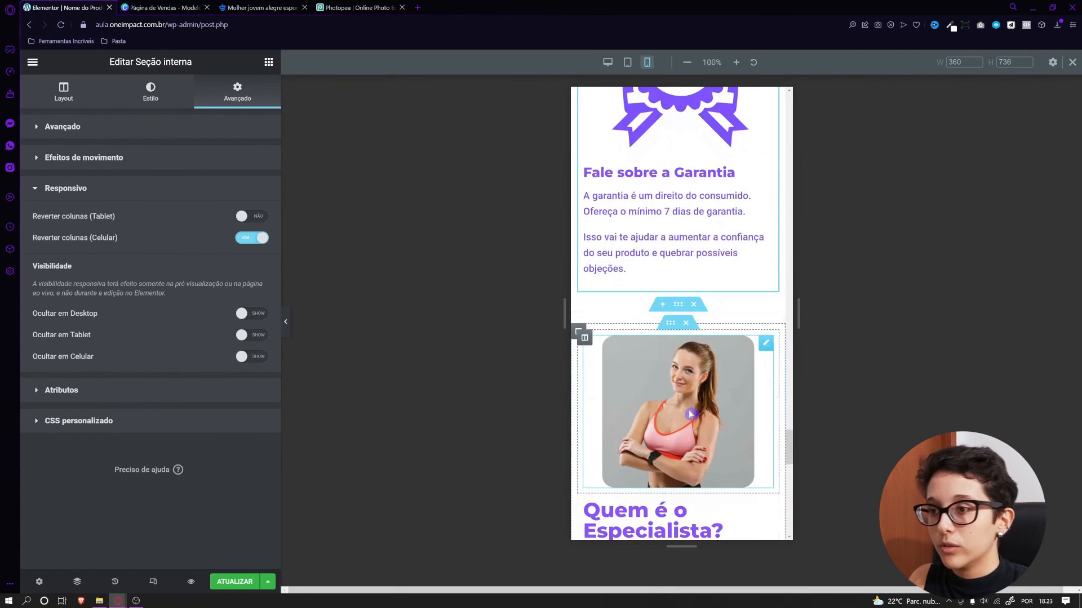
Set the mobile font size of the "Quem é o Especialista?" title to 22 px
scroll(662, 417, down, 3)
scroll(671, 398, up, 5)
scroll(667, 404, down, 4)
click(656, 381)
click(150, 91)
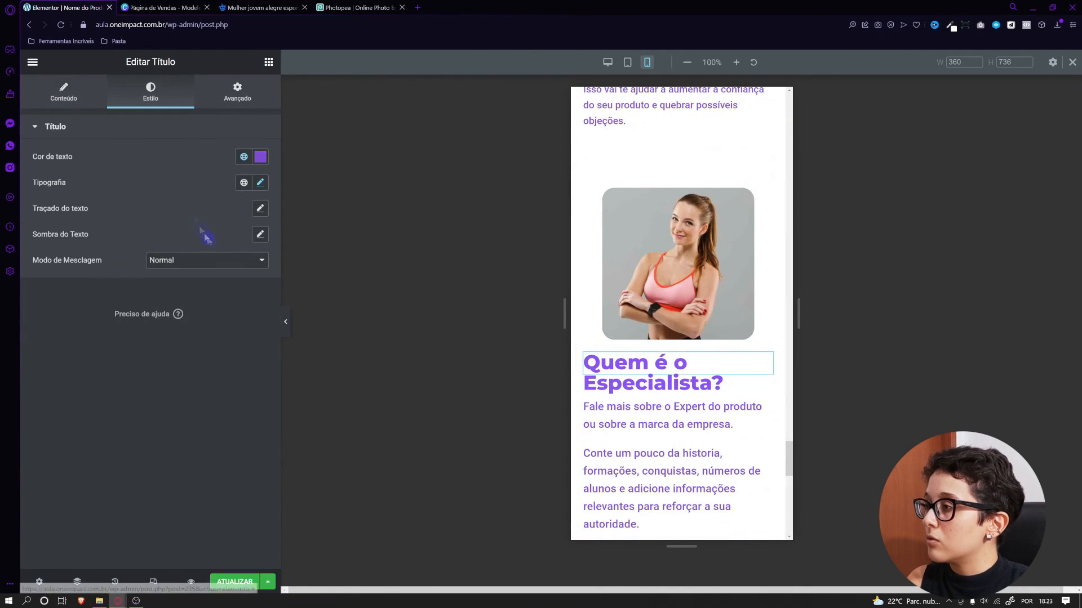
click(260, 183)
text(22)
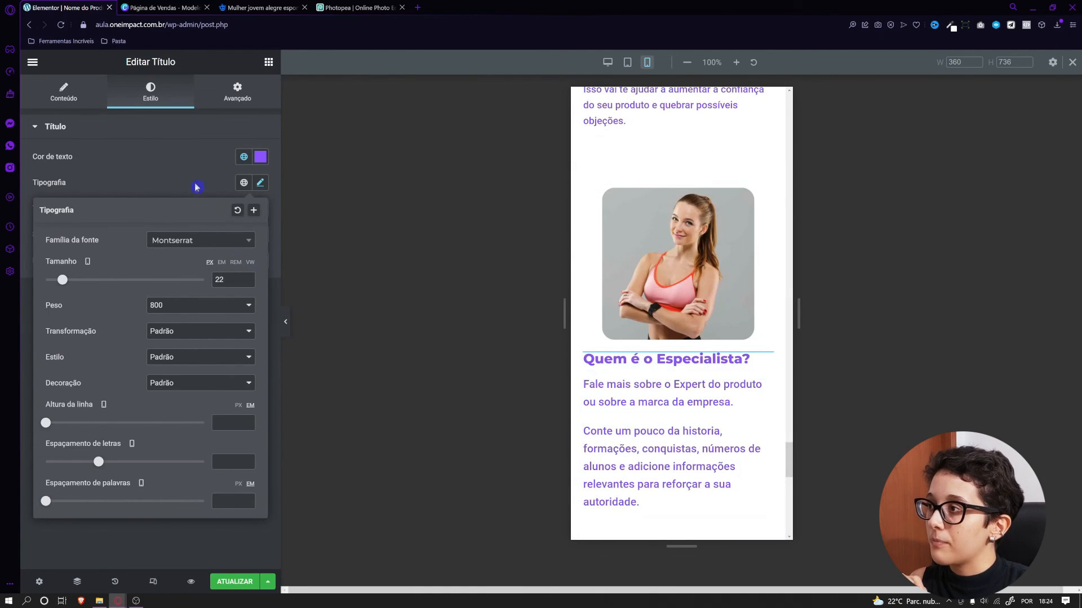
Centre the "Quem é o Especialista?" title on mobile
click(195, 186)
click(64, 91)
click(227, 332)
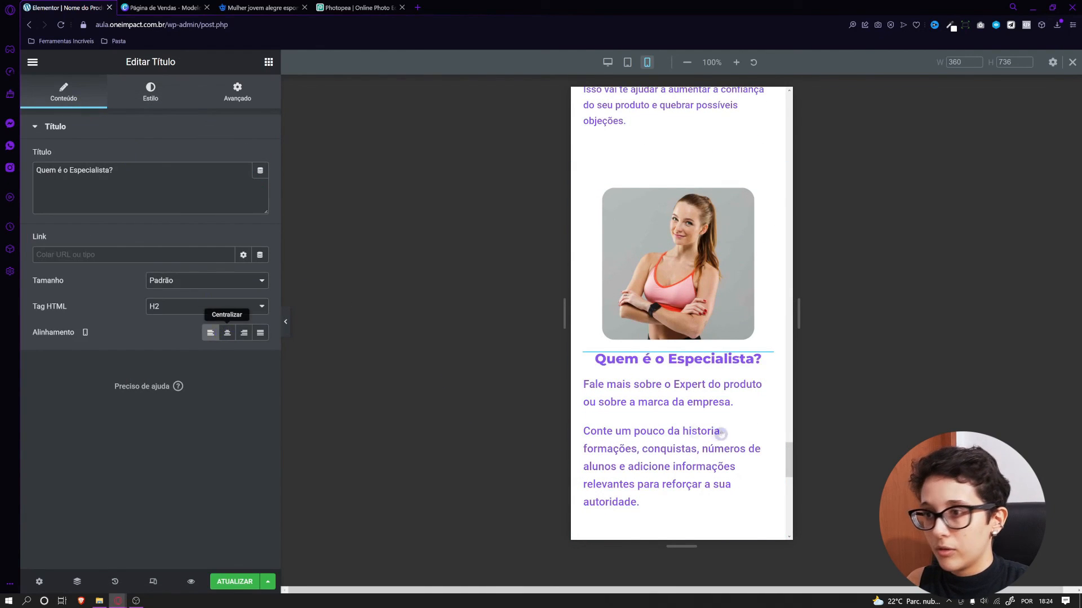
scroll(681, 349, up, 4)
scroll(668, 318, down, 4)
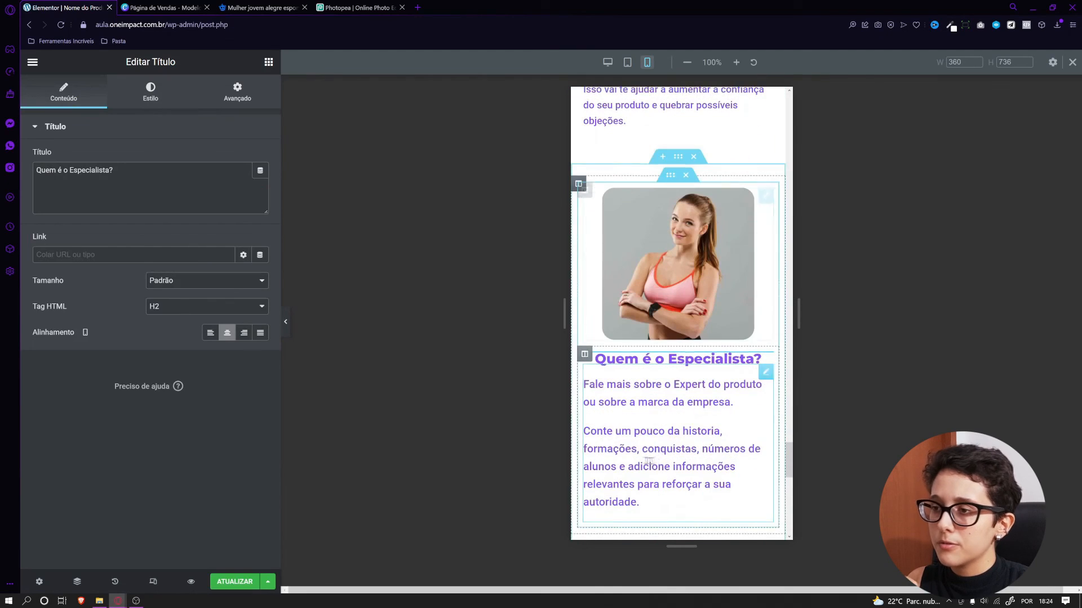
Copy the "Quem é o Especialista?" title's style onto the "Fale sobre a Garantia" title
right_click(647, 359)
click(708, 408)
scroll(673, 253, up, 4)
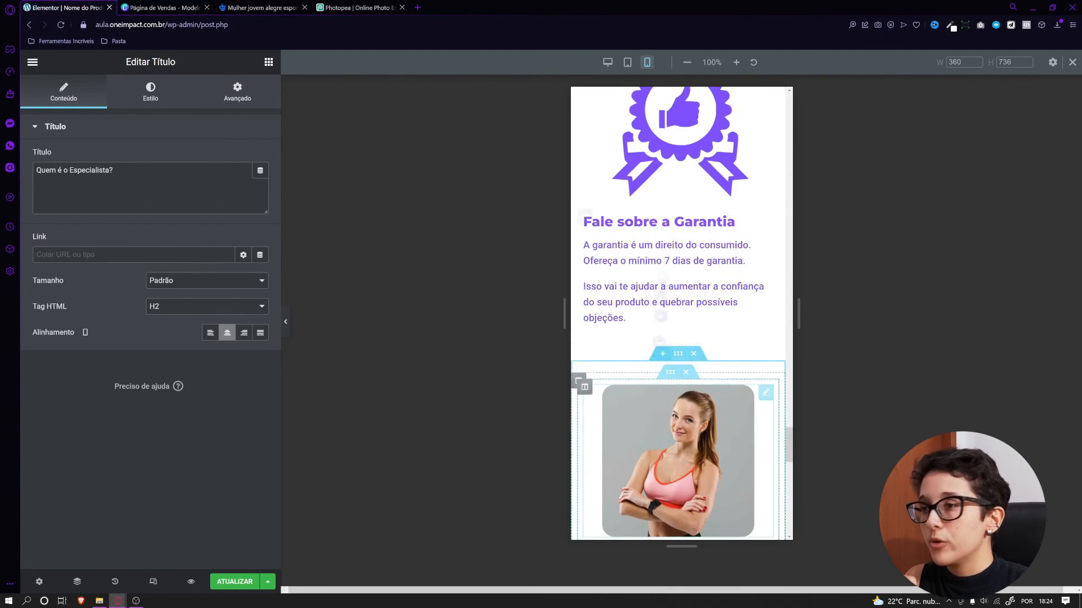
right_click(670, 222)
click(703, 309)
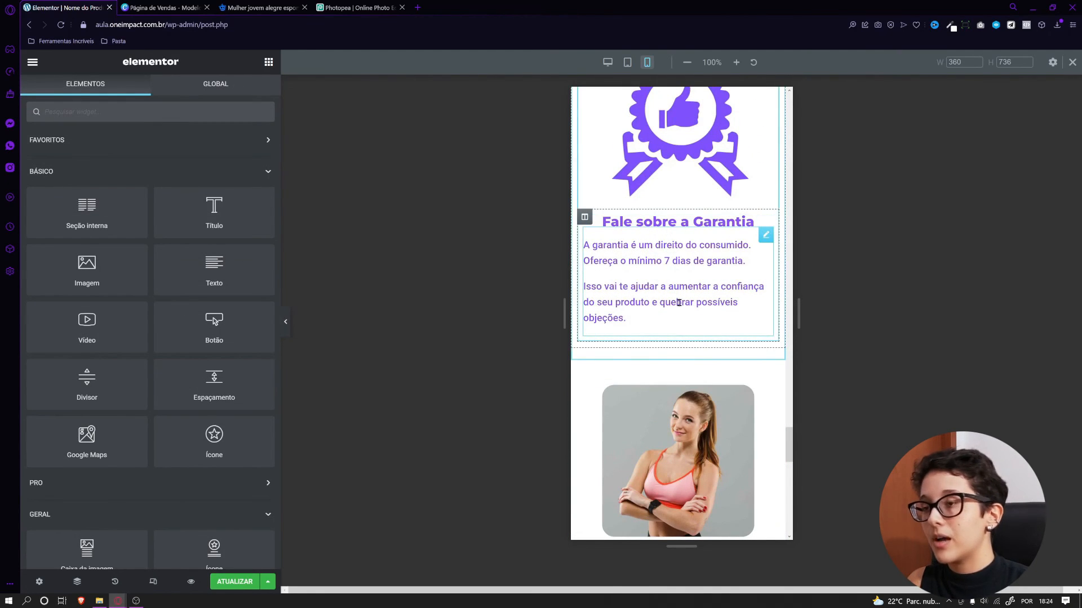
Copy the guarantee description's text style onto the specialist section's description
right_click(679, 302)
click(704, 349)
scroll(683, 399, down, 4)
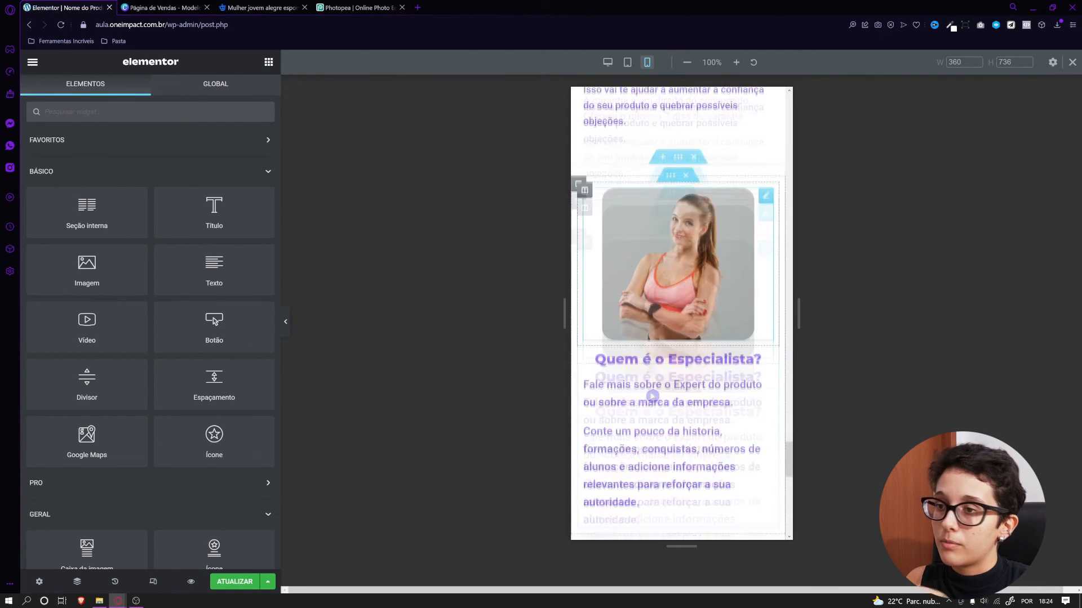
right_click(682, 398)
click(715, 480)
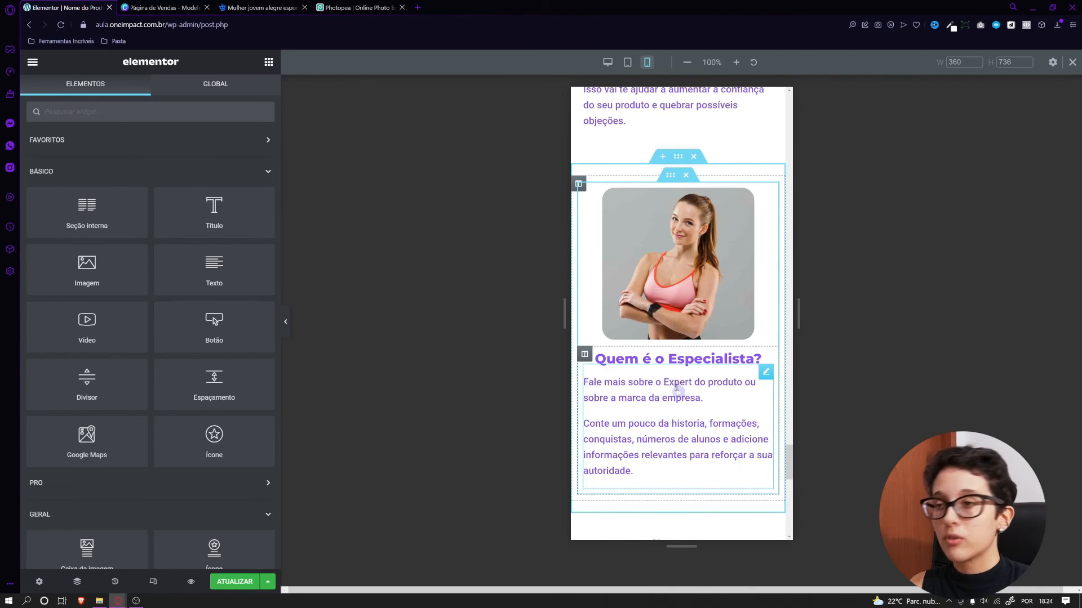
Reduce the mobile font size of the "Soluções do Seu Produto" title above the accordion
scroll(676, 387, down, 3)
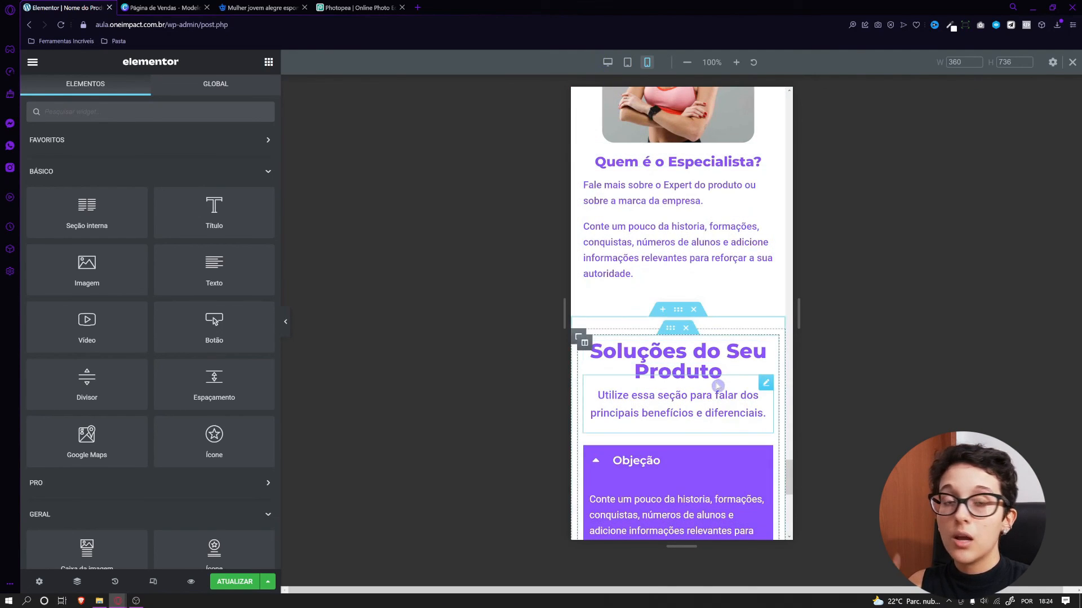
scroll(717, 386, up, 10)
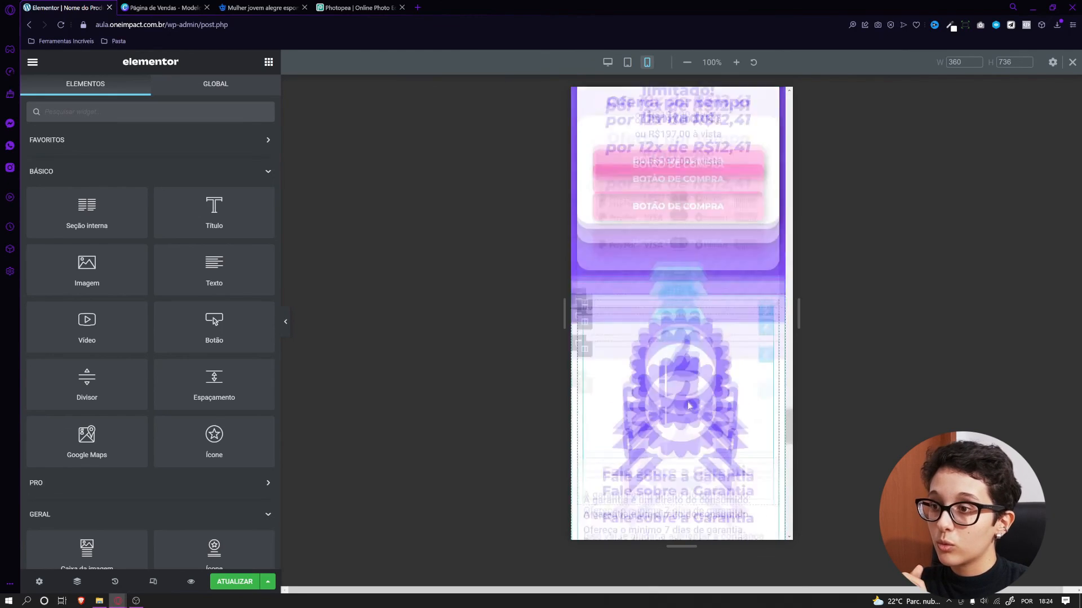
scroll(689, 406, down, 10)
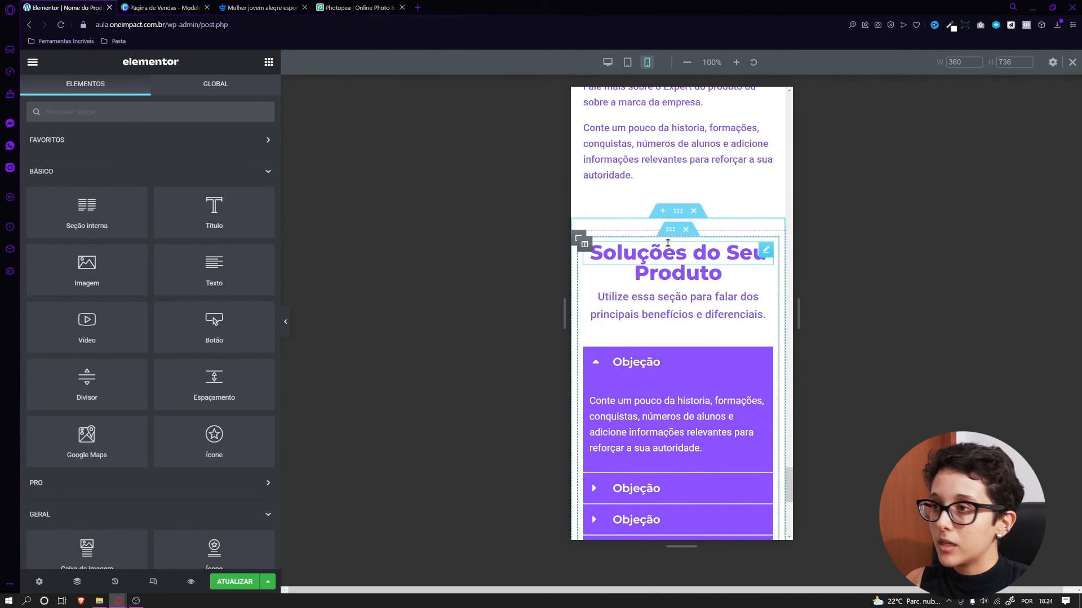
click(755, 251)
click(150, 90)
click(260, 182)
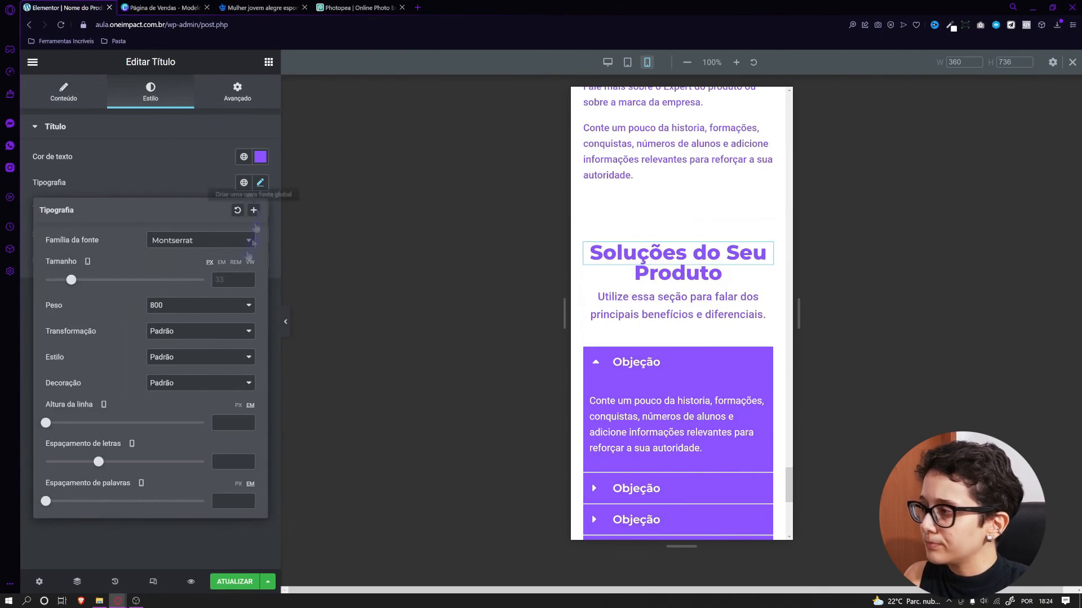
Change the title text above the accordion to "Perguntas e Respostas"
click(64, 91)
key(ctrl+a)
text(P)
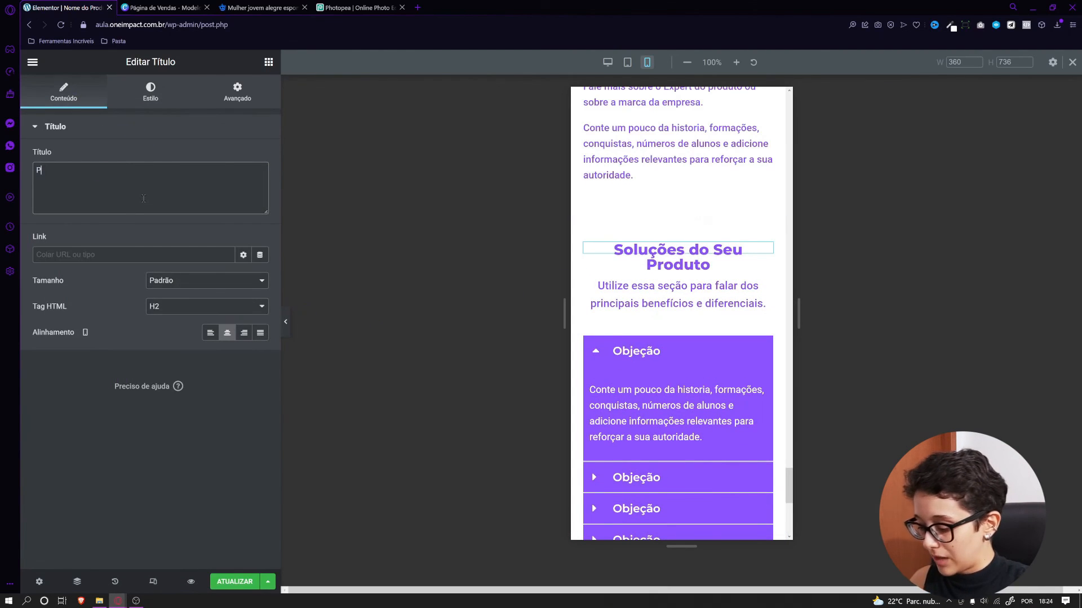
text(erguntas e R)
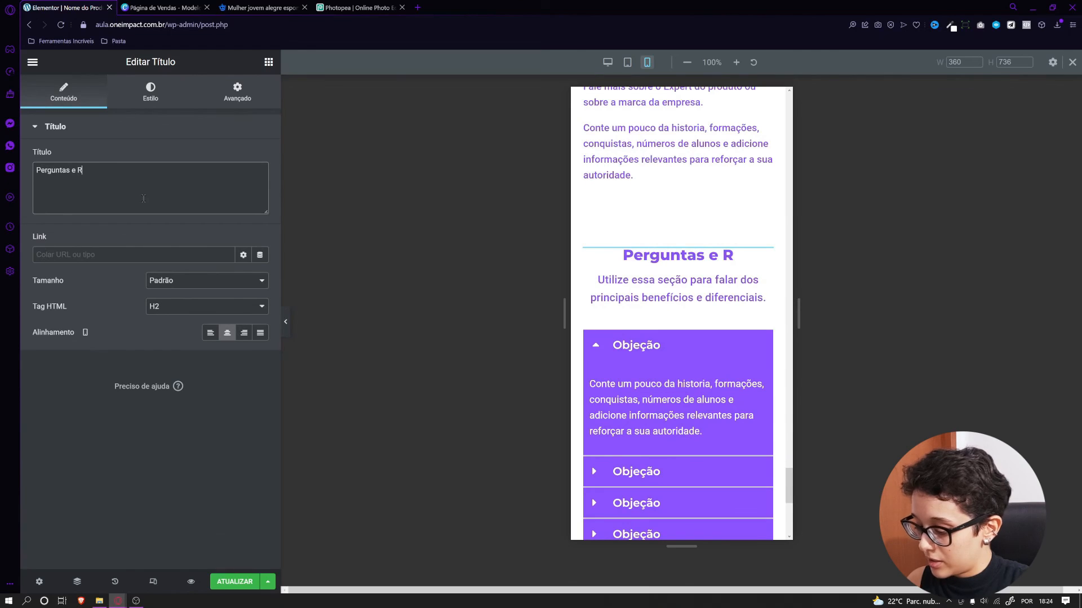
text(esposatas)
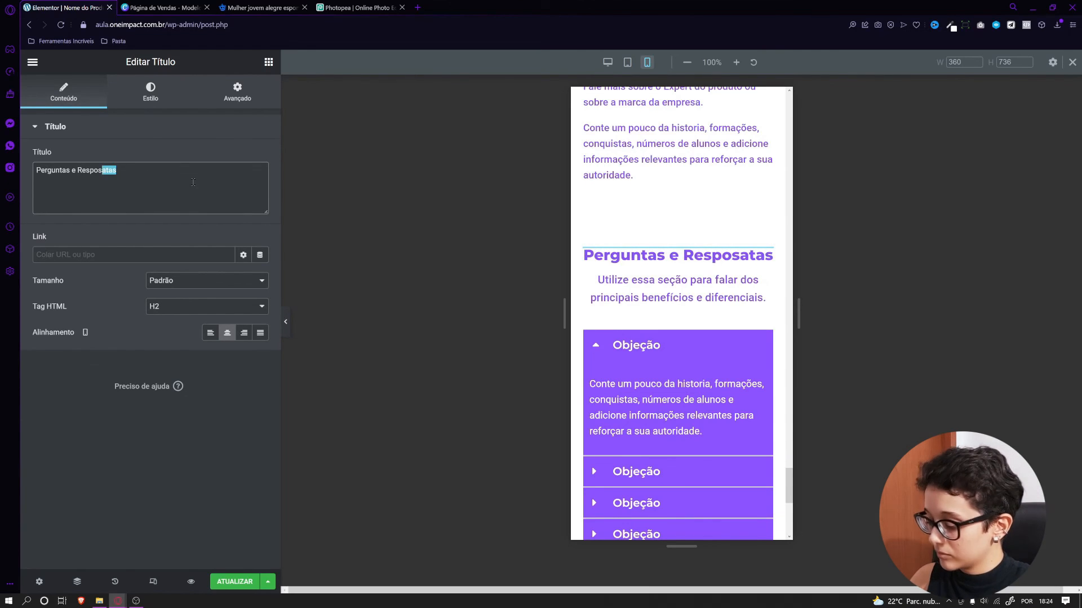
text(s)
Replace the text below that title with Canva's "Selecione e responda as principais perguntas e objeções." and check it in the desktop layout before returning to mobile
click(755, 297)
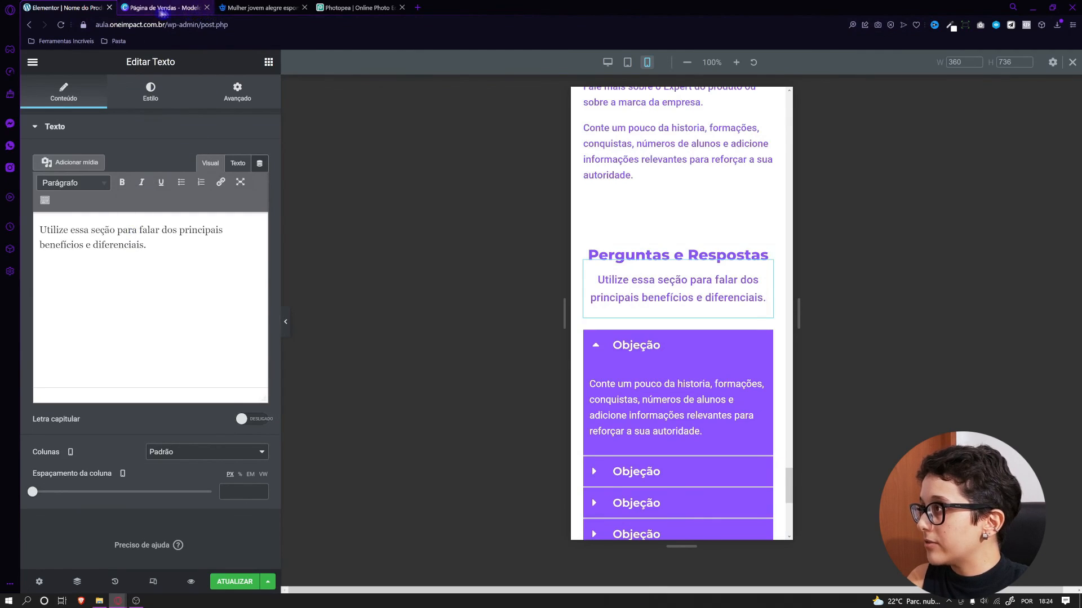
click(162, 8)
double_click(587, 310)
key(ctrl+c)
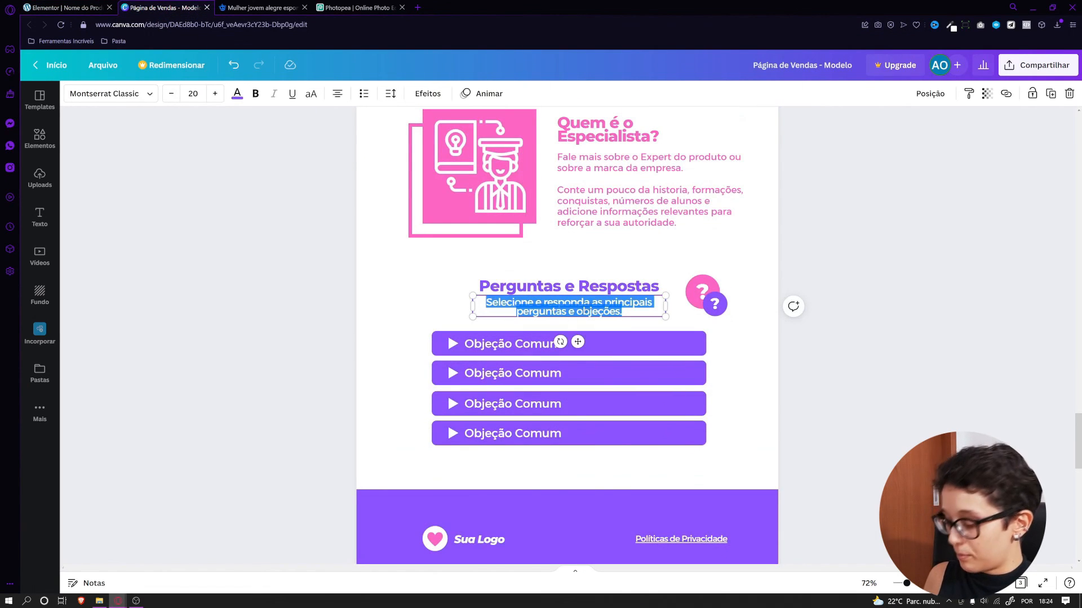
click(58, 11)
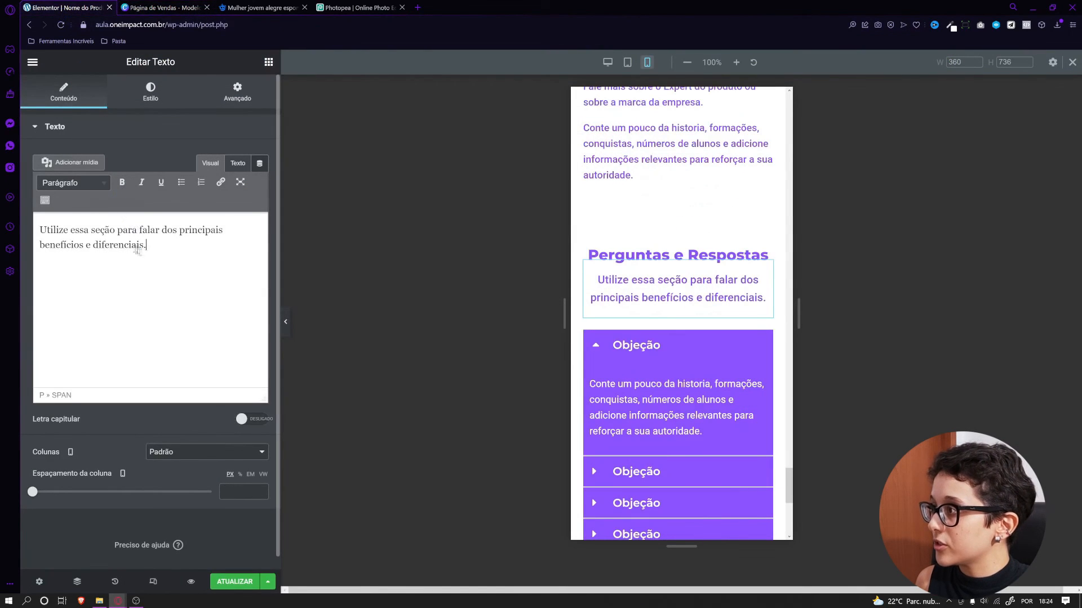
key(ctrl+a)
right_click(124, 241)
click(169, 315)
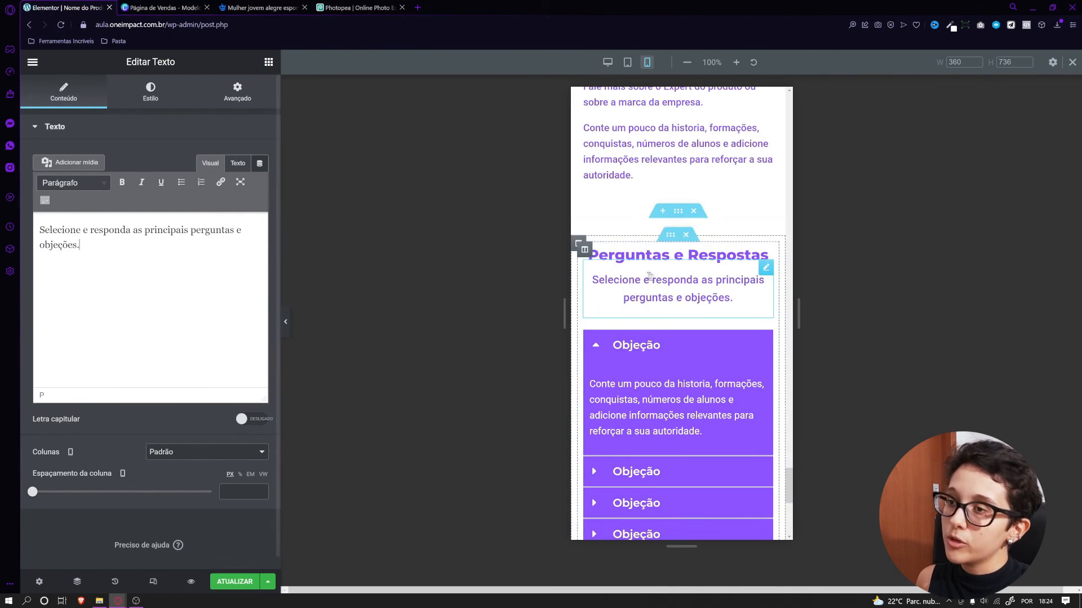
click(607, 62)
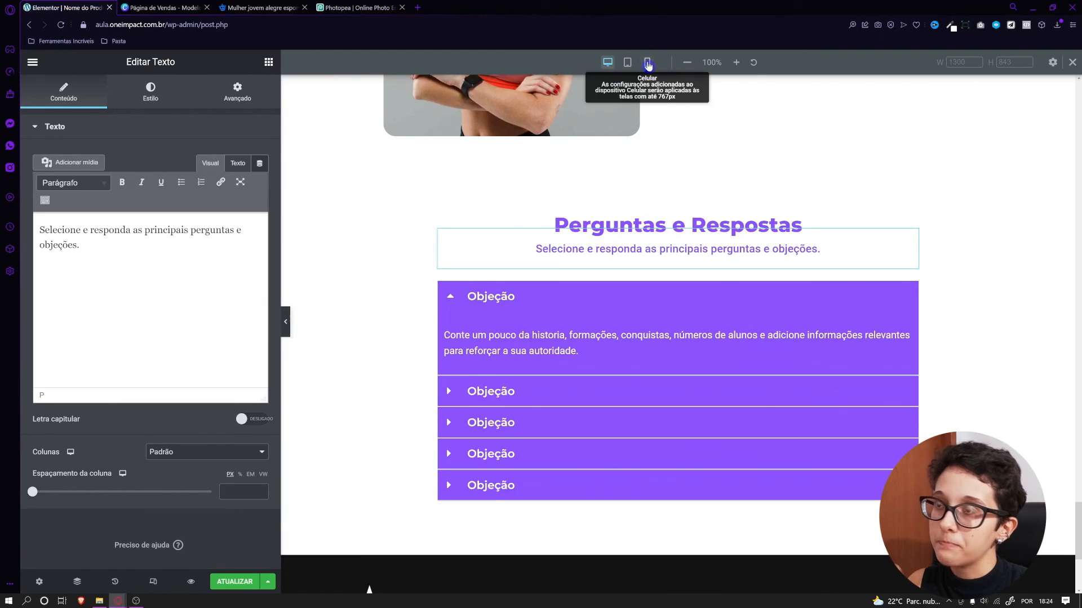
click(646, 62)
Set the accordion content's mobile padding to 20 px on all sides
scroll(715, 374, down, 2)
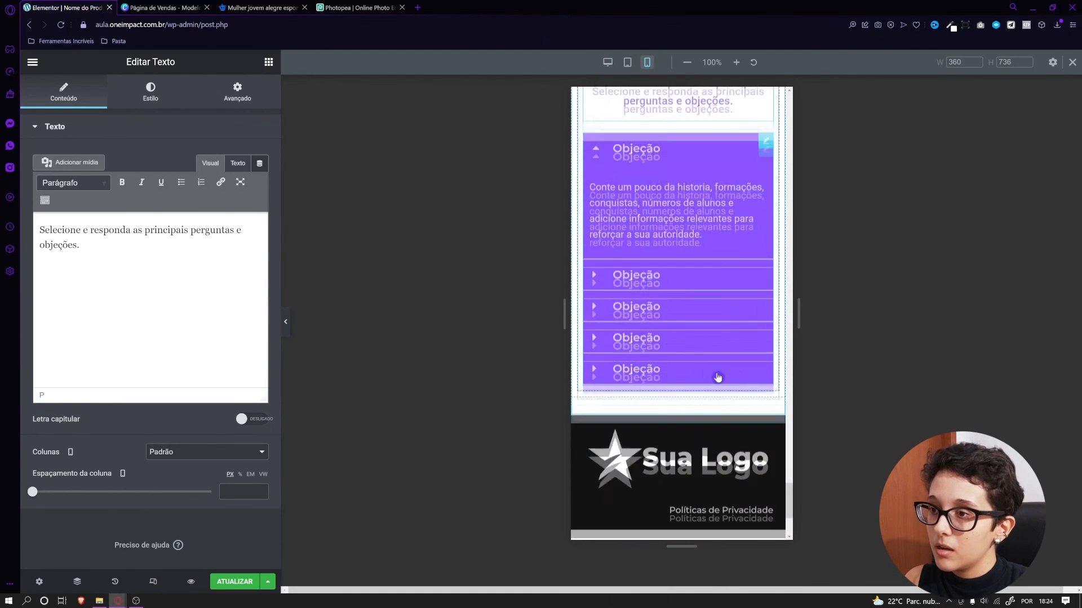
click(657, 373)
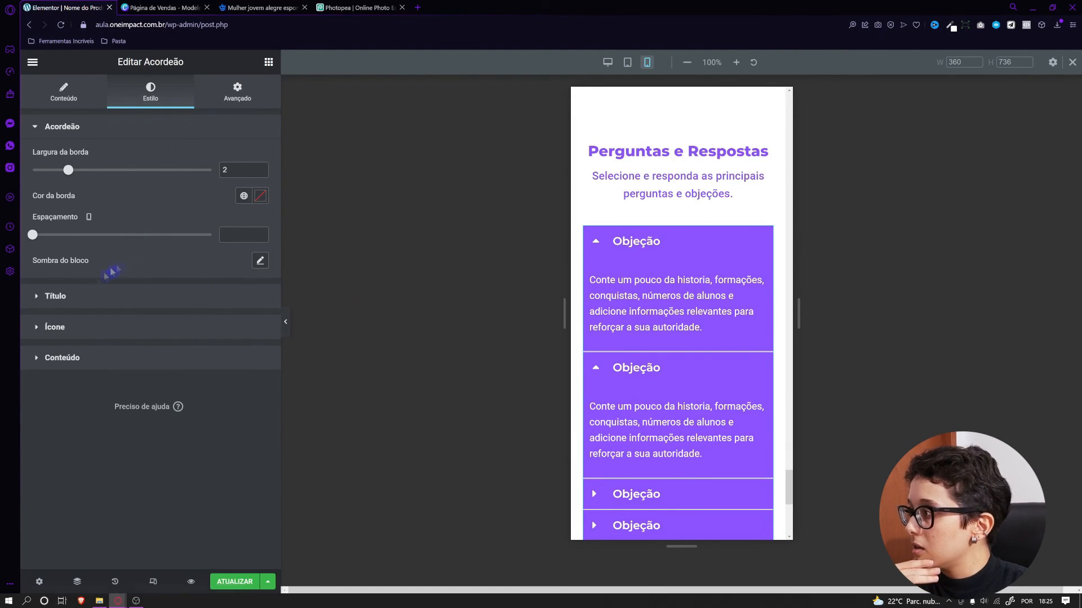
click(97, 364)
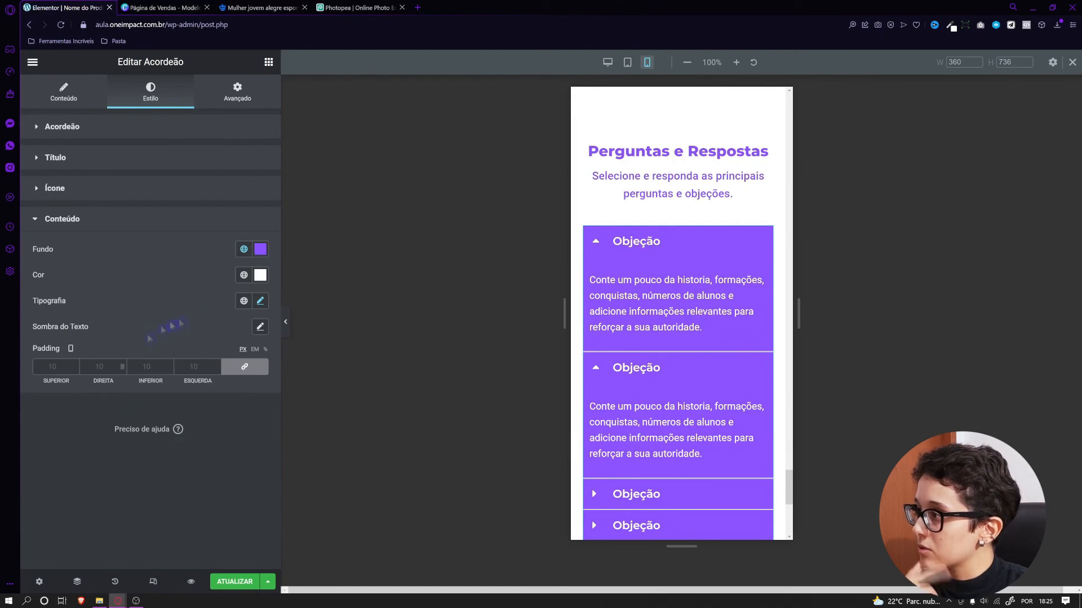
click(193, 366)
text(20)
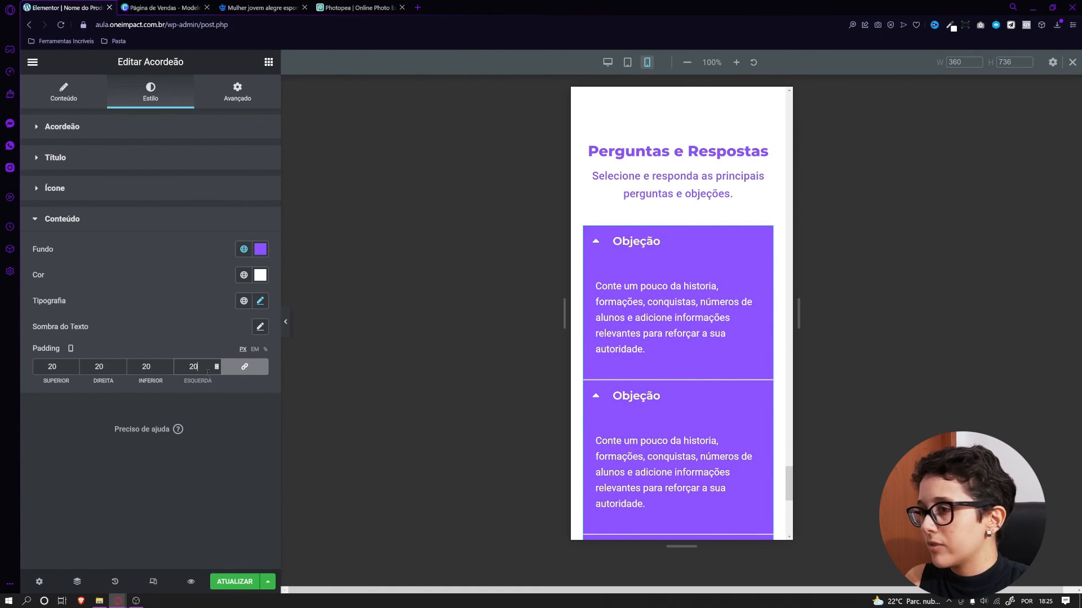
Set the mobile font size of the accordion's content text to 14 px
click(259, 301)
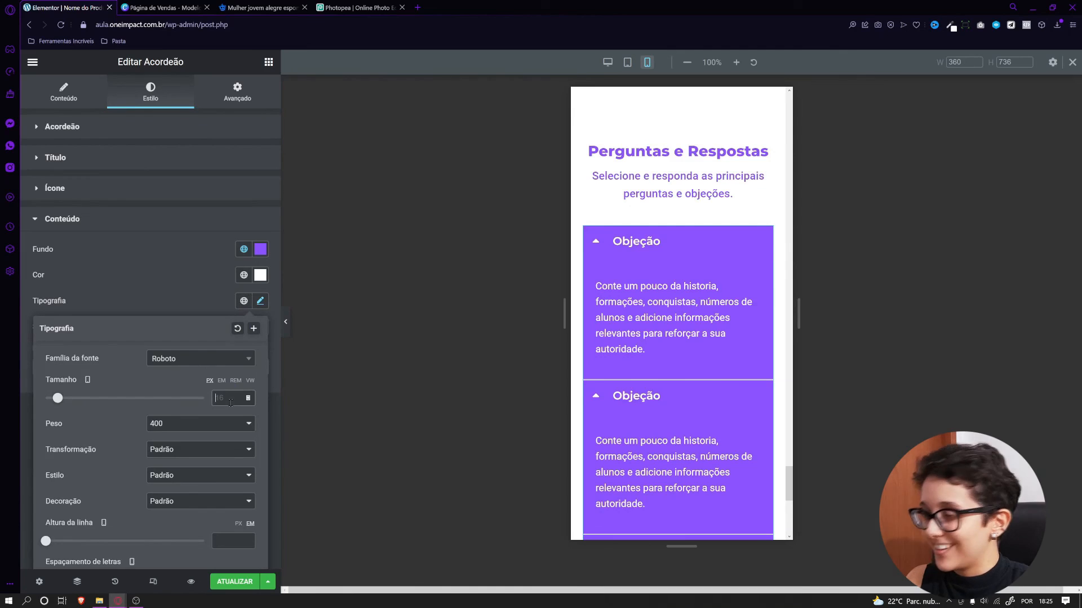
click(230, 403)
text(14)
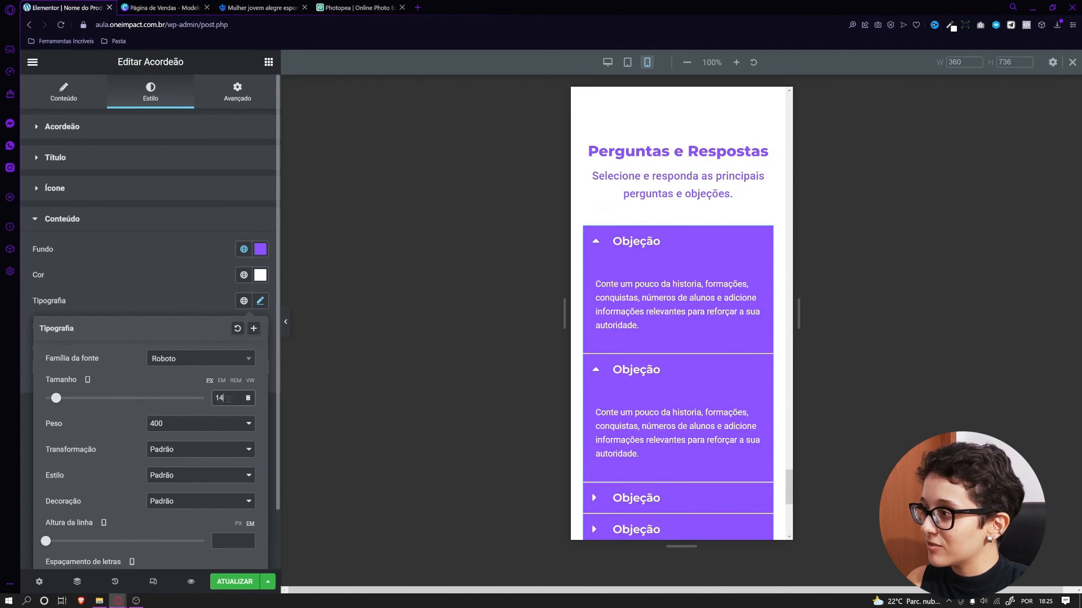
text(6)
click(259, 302)
click(260, 305)
click(221, 398)
key(BackSpace)
text(4)
click(162, 288)
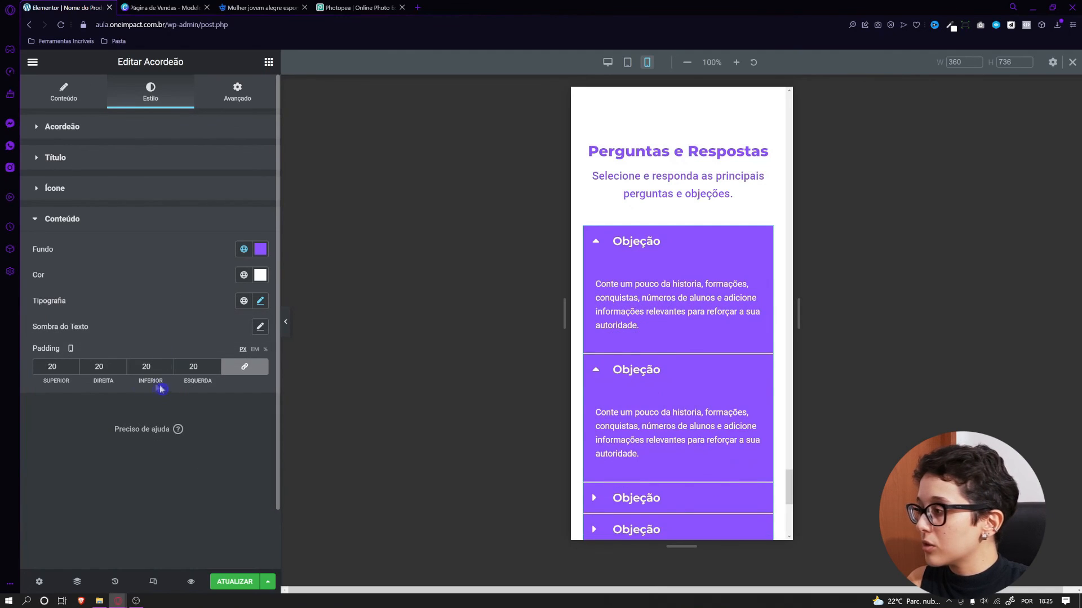
Unlink the accordion content's padding values, set only the top one to 10 px on mobile, and collapse the first item
click(244, 367)
double_click(52, 367)
text(0)
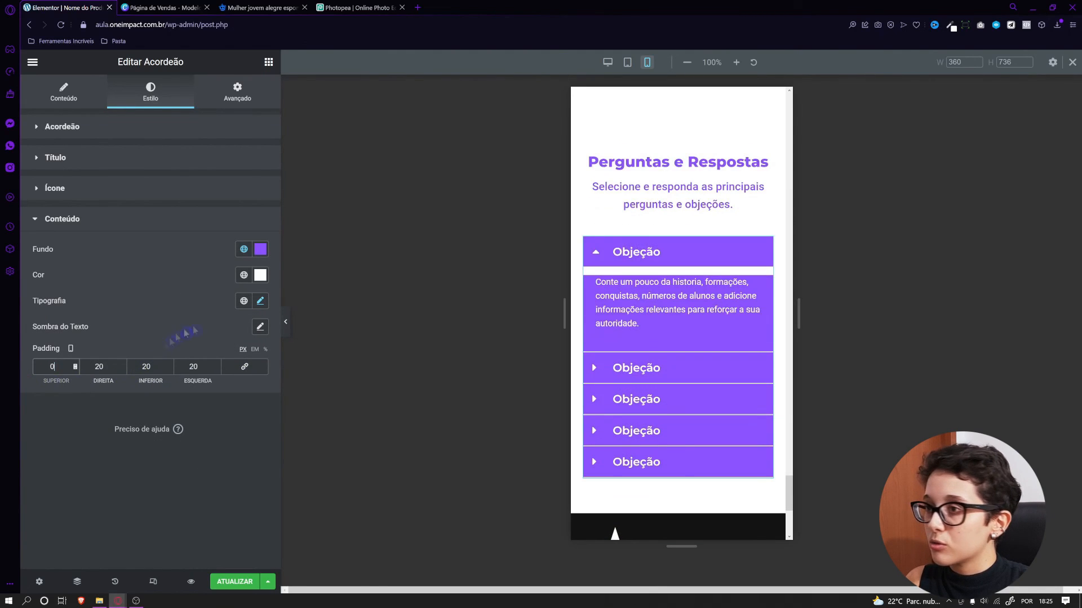
click(46, 369)
text(2)
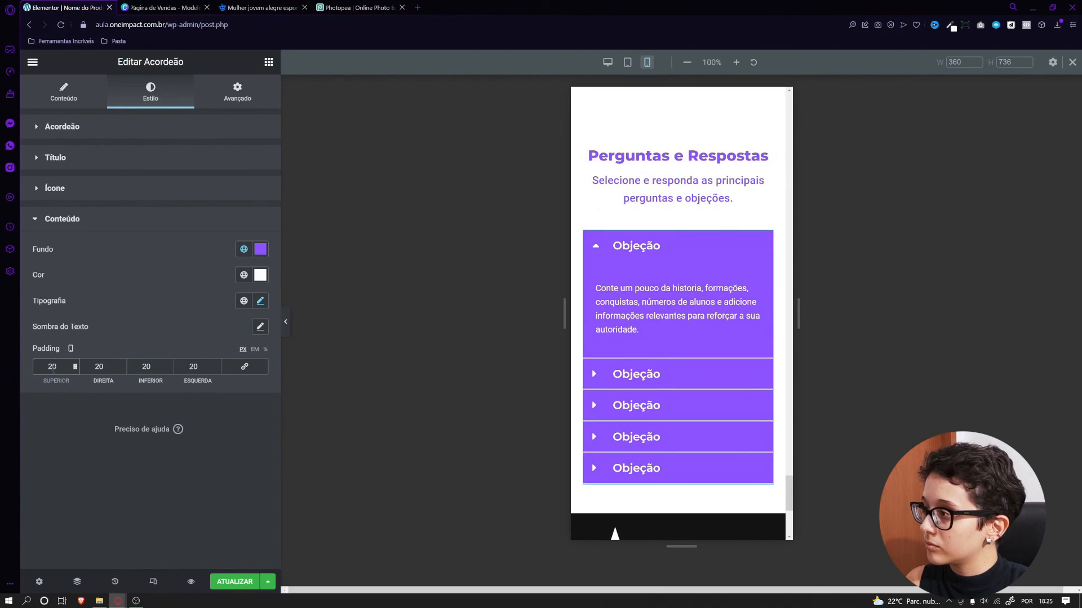
key(BackSpace)
text(1)
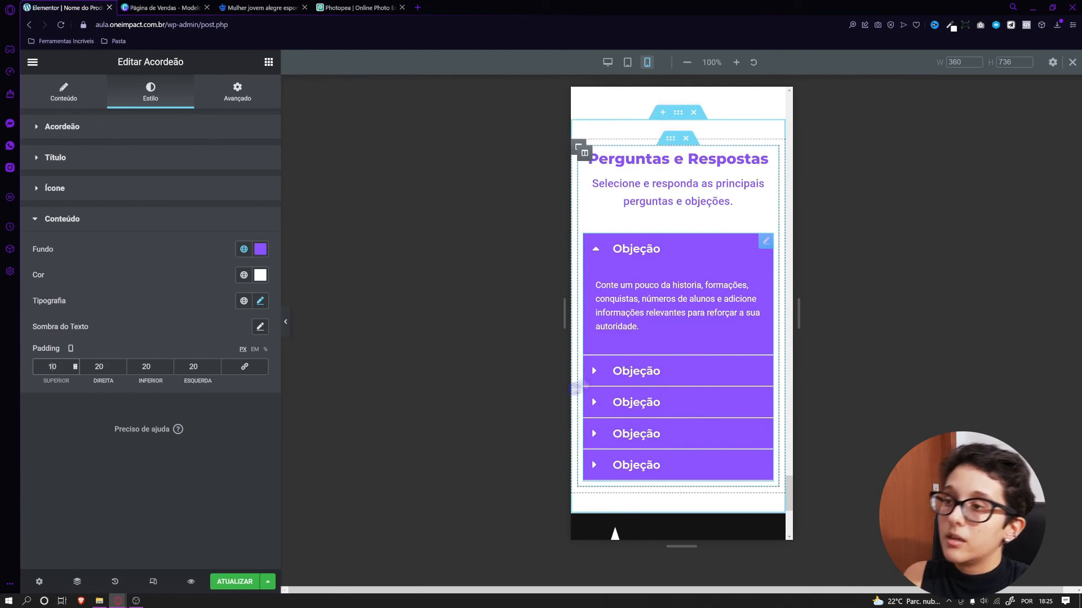
click(640, 254)
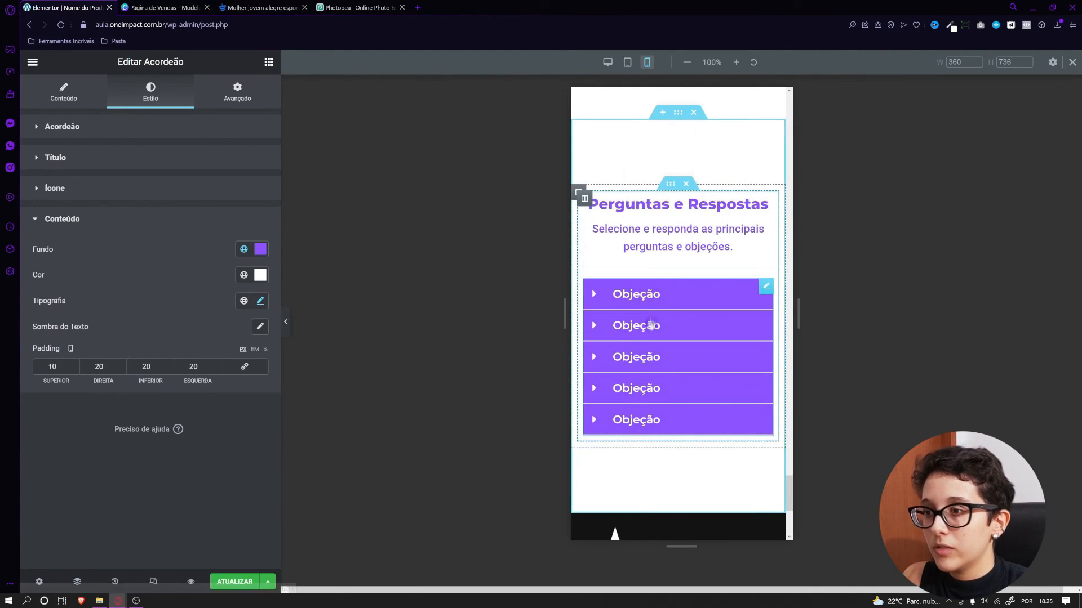
Set the footer logo's width to 50% on mobile
scroll(669, 429, down, 3)
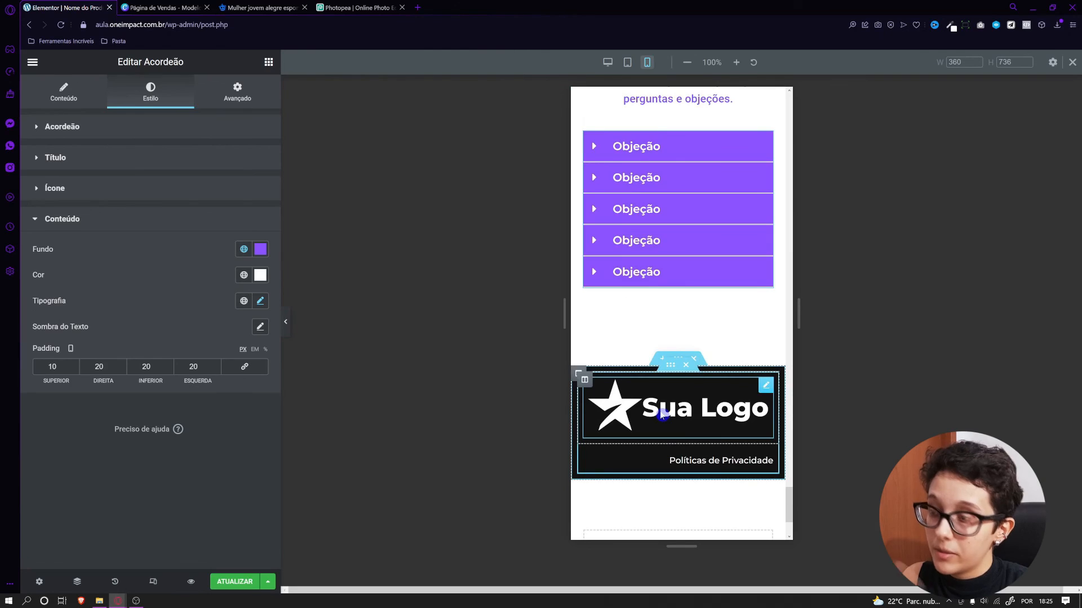
click(662, 414)
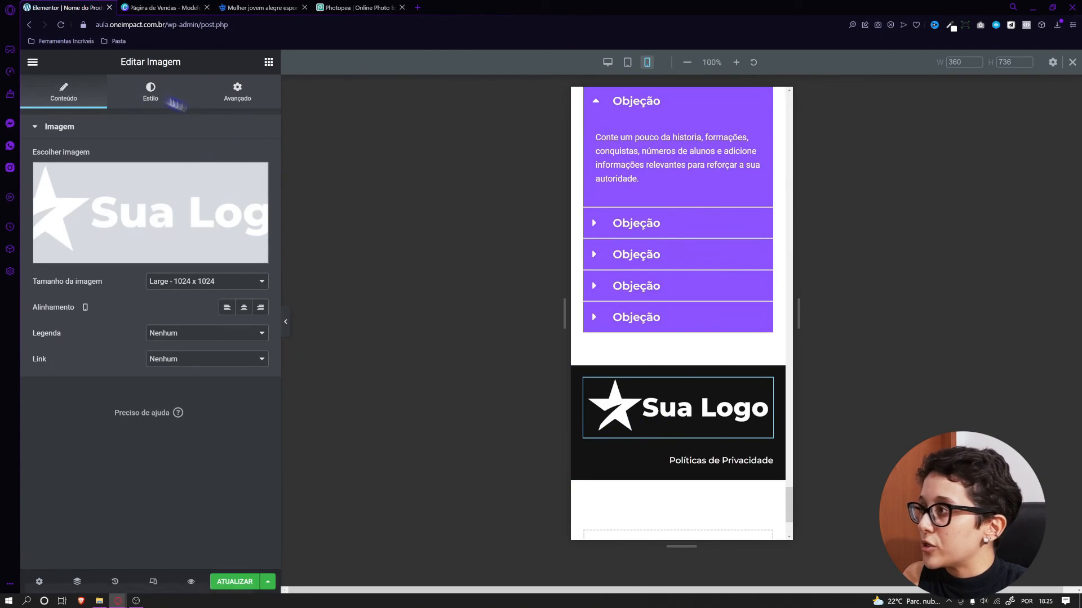
click(172, 99)
click(228, 170)
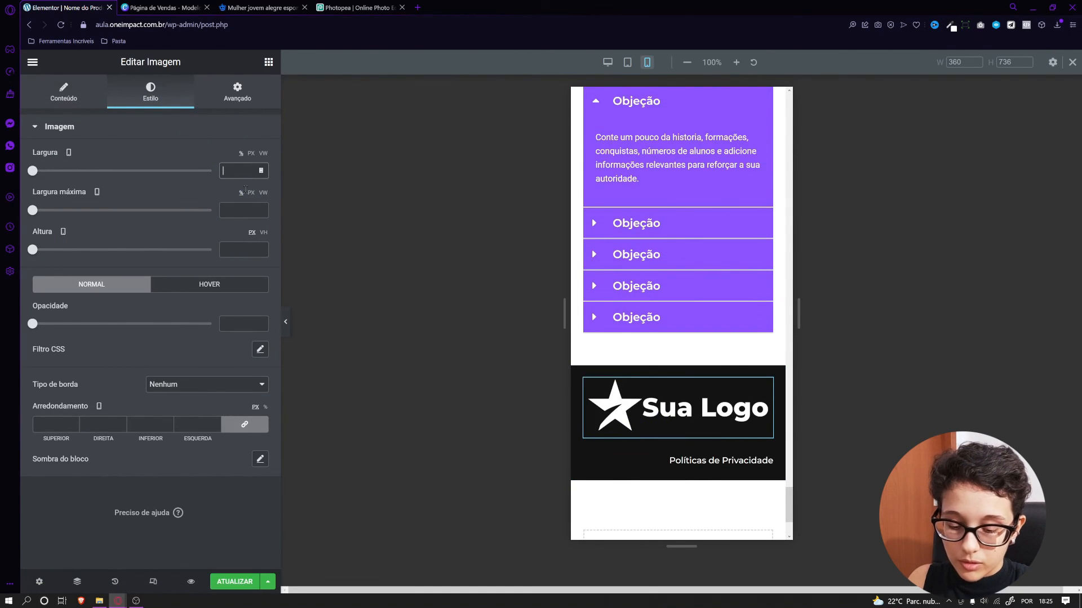
text(50)
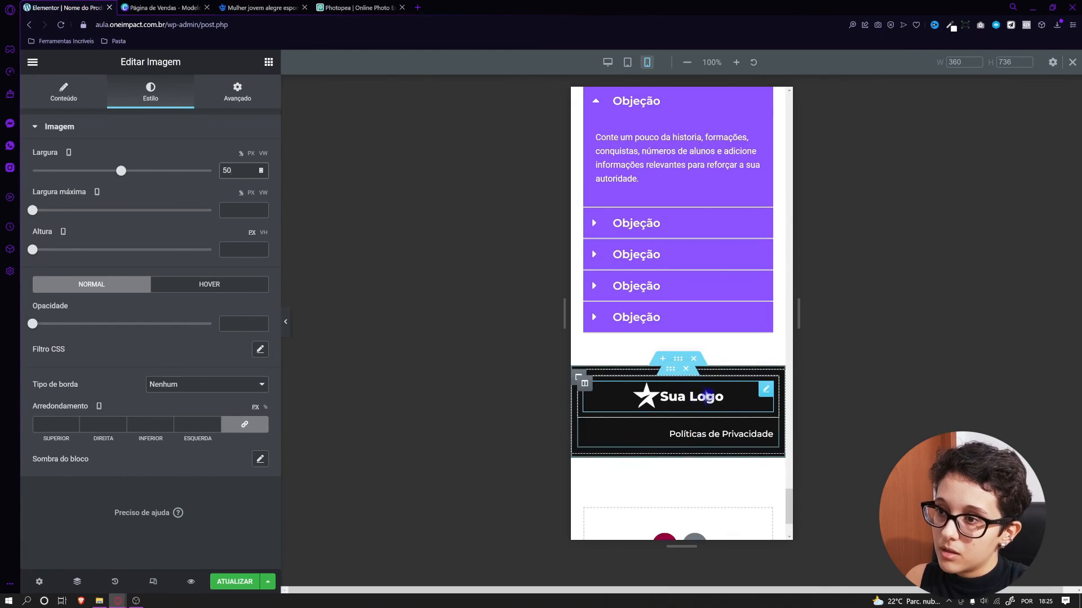
Centre the footer's "Políticas de Privacidade" button on mobile and set its corner rounding to 0 px on all sides
click(767, 432)
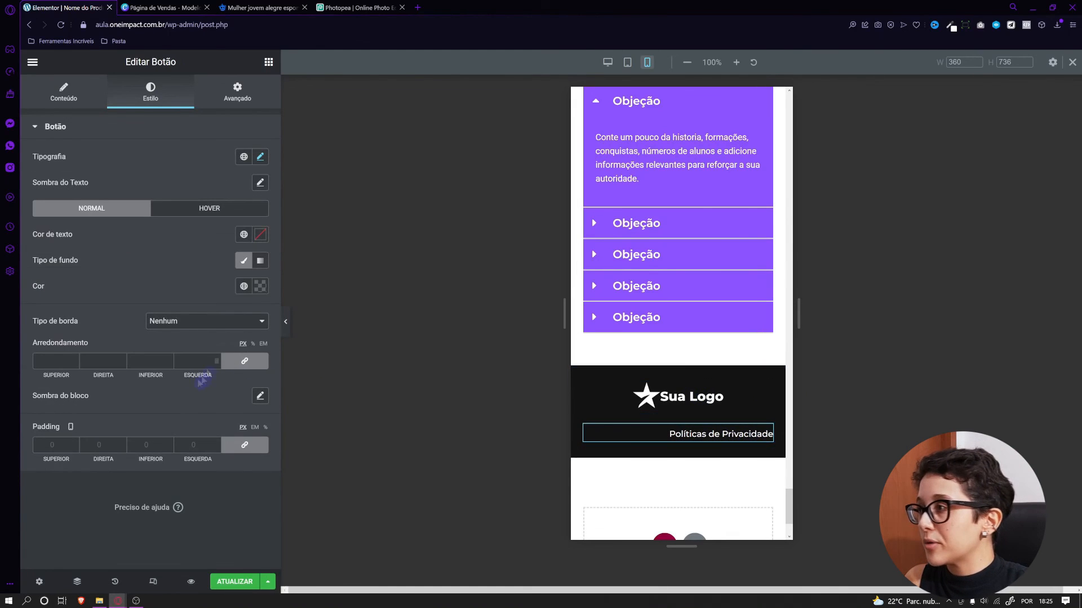
click(86, 97)
click(227, 248)
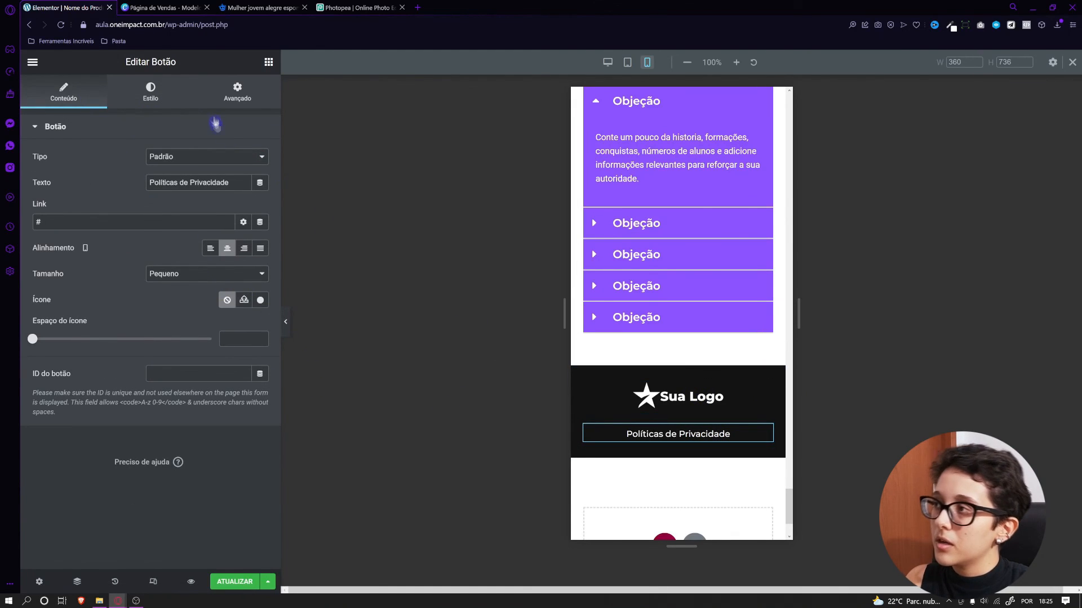
click(151, 92)
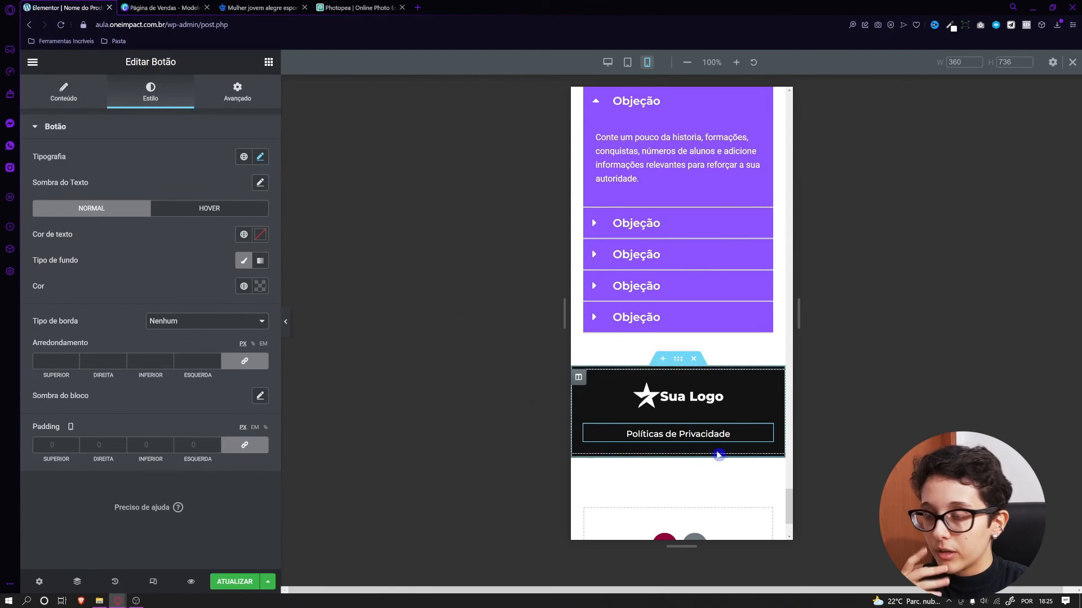
scroll(787, 513, down, 2)
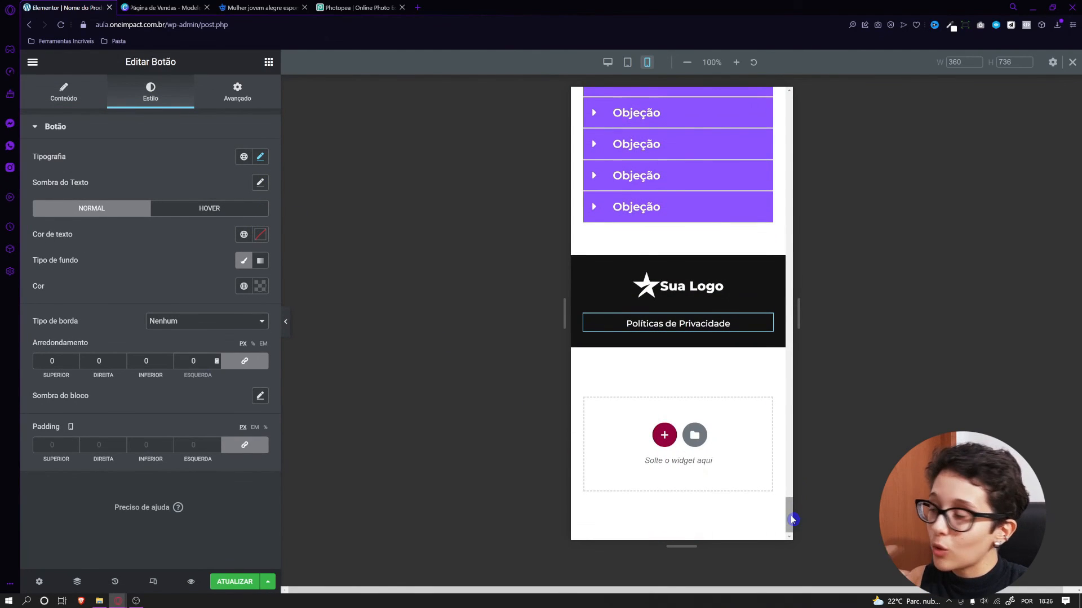
Save the page's mobile changes, then switch the editor to desktop view and open the page preview
click(234, 580)
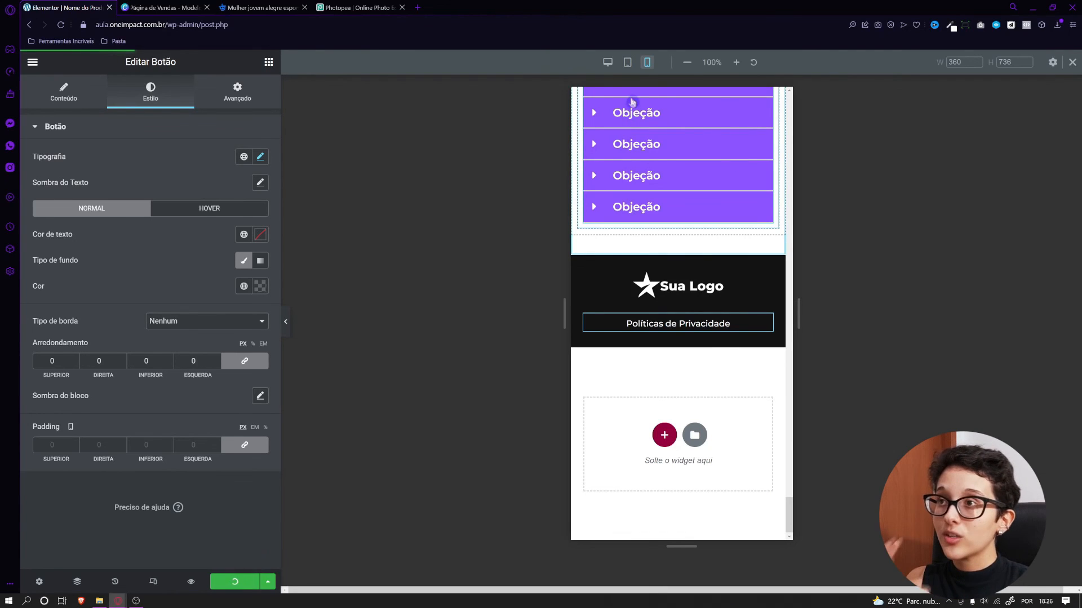
click(608, 62)
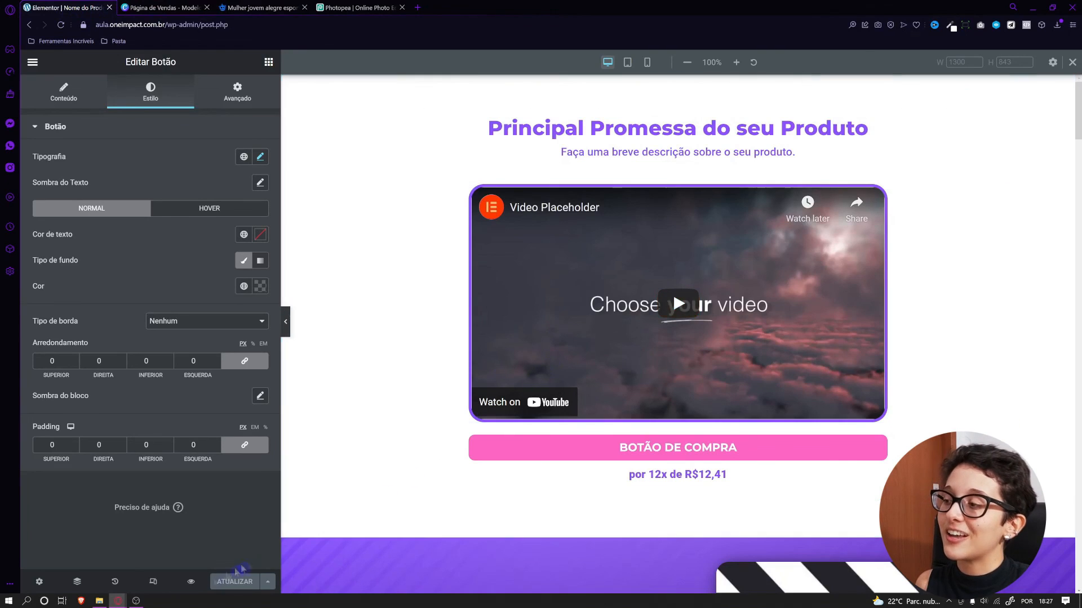
click(195, 582)
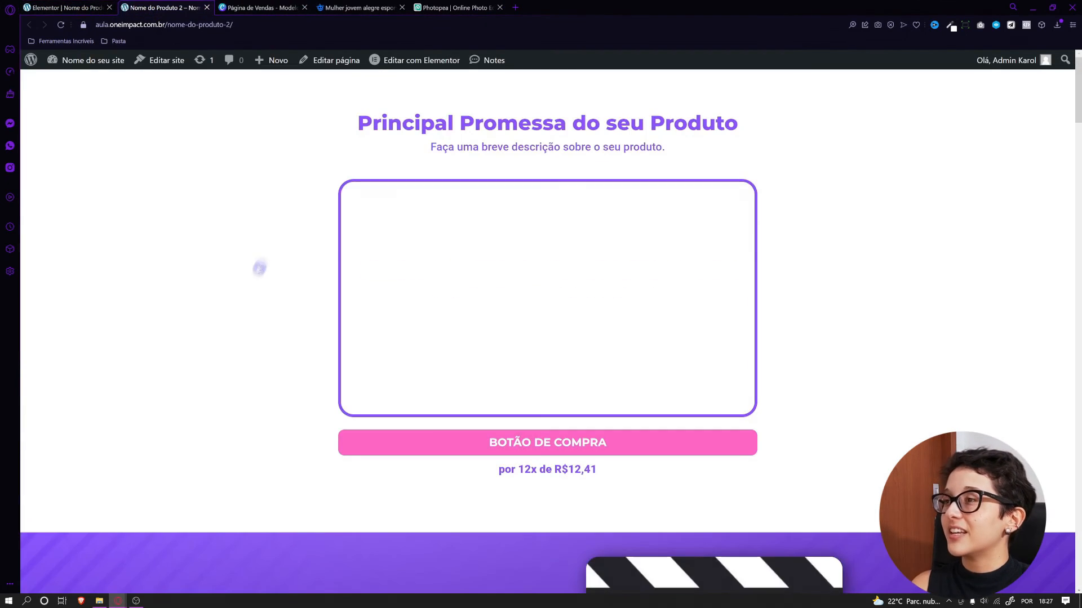
drag(1078, 82, 1079, 52)
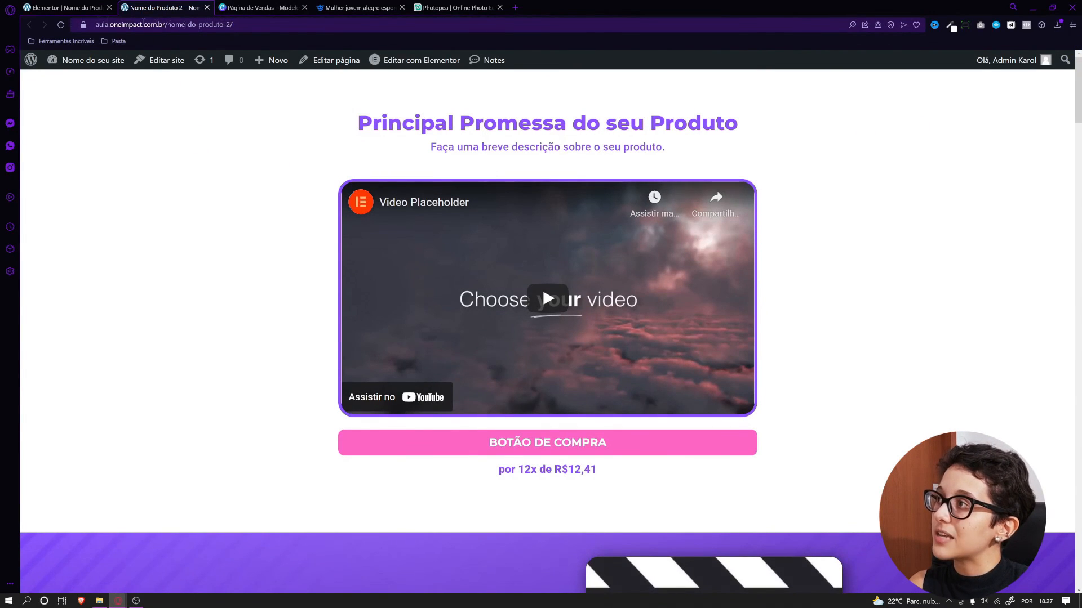
Strip the preview parameters from the page's address, leaving aula.oneimpact.com.br/nome-do-produto-2/, and select the whole address
click(207, 25)
drag(230, 25, 428, 21)
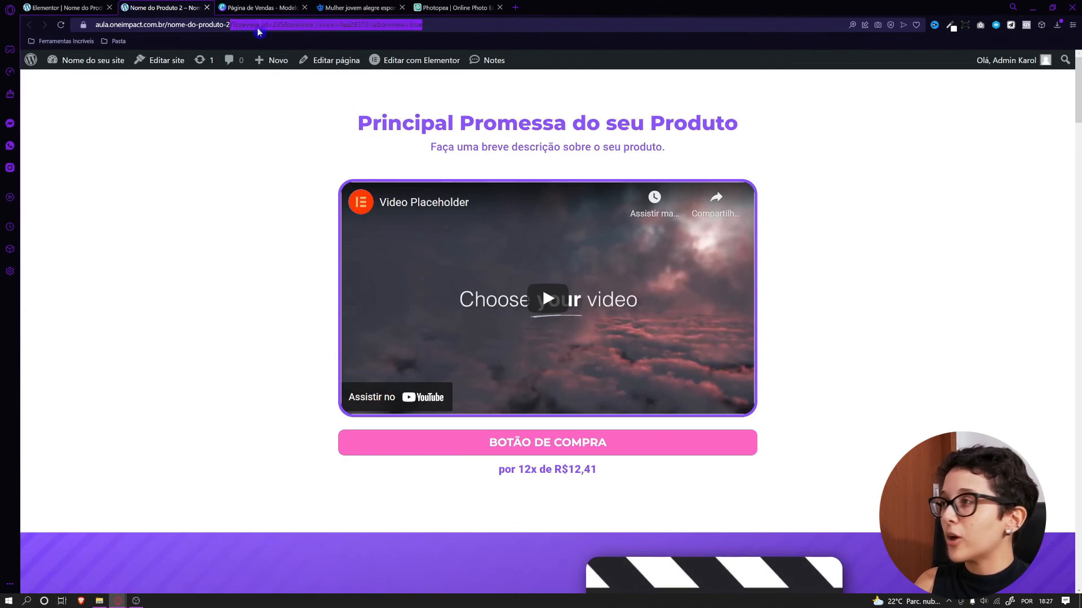
text(/nome-do-produto-2/)
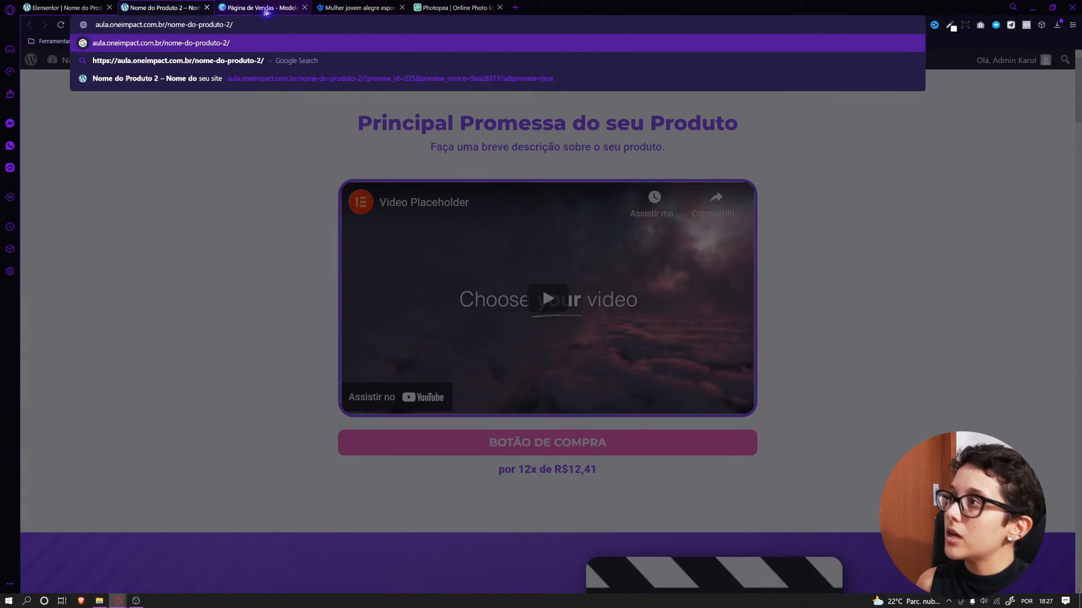
drag(233, 25, 95, 24)
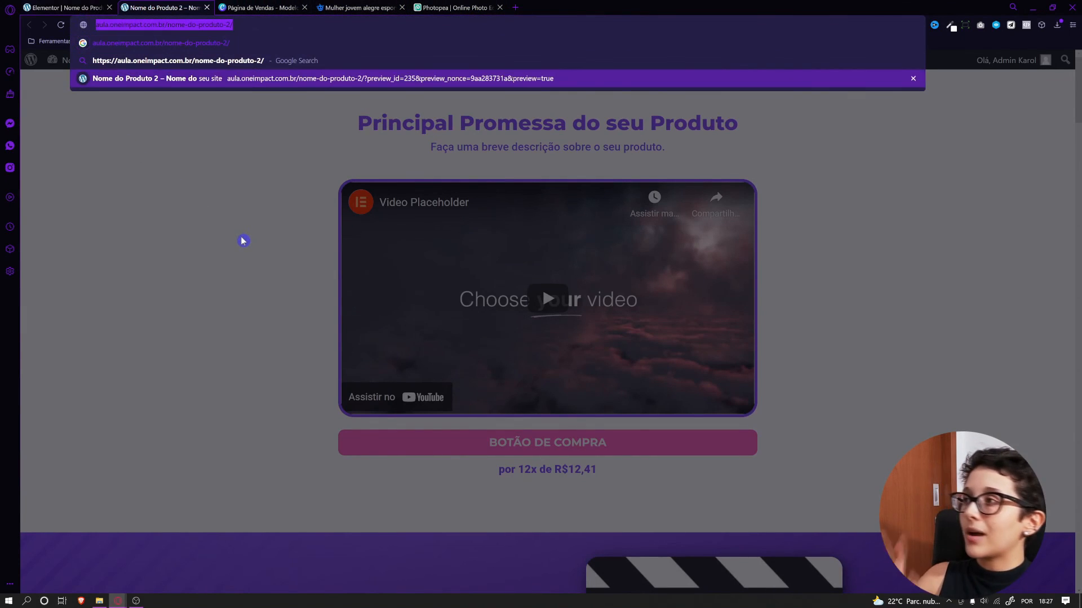